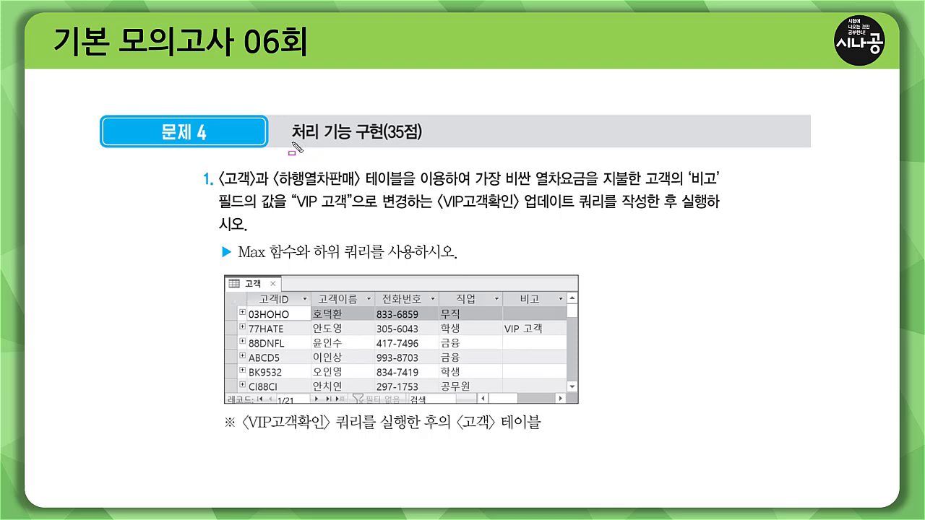
drag(292, 143, 383, 143)
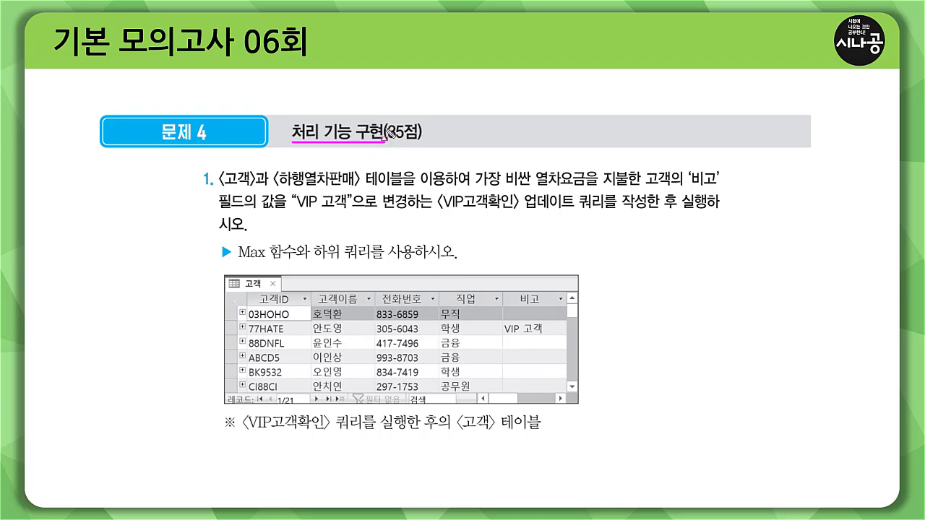
mouse_move(383, 124)
mouse_down()
mouse_move(425, 142)
mouse_move(383, 138)
mouse_up()
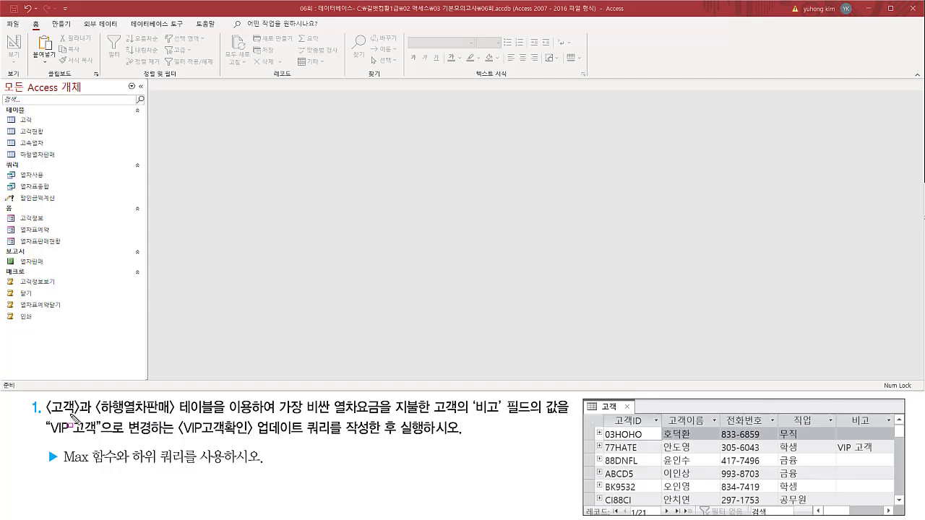
mouse_move(44, 397)
mouse_down()
mouse_move(72, 416)
mouse_move(189, 426)
mouse_move(305, 415)
mouse_move(569, 420)
mouse_up()
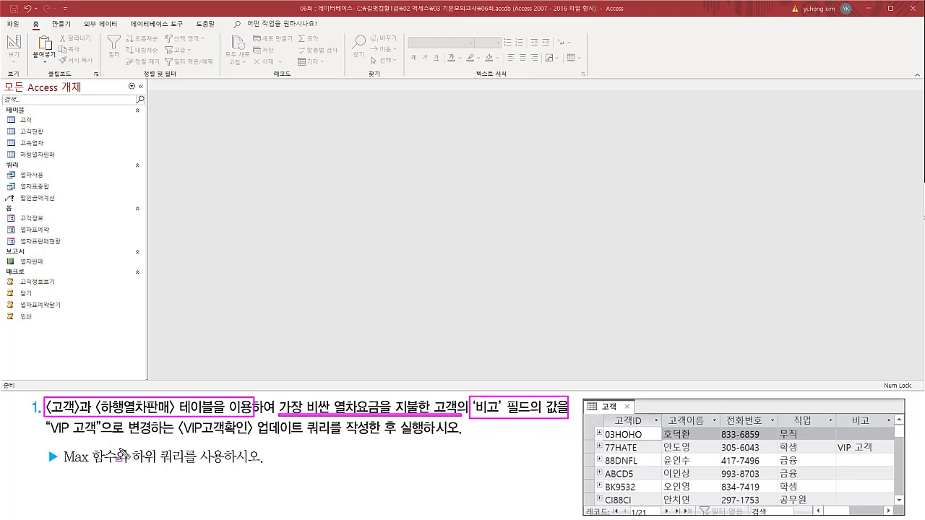
drag(43, 436, 101, 436)
drag(173, 436, 462, 436)
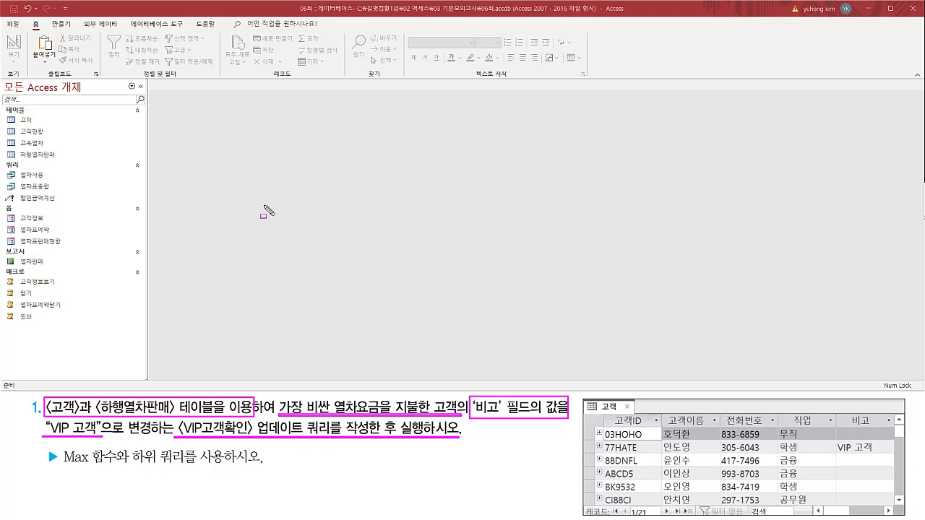
key(Escape)
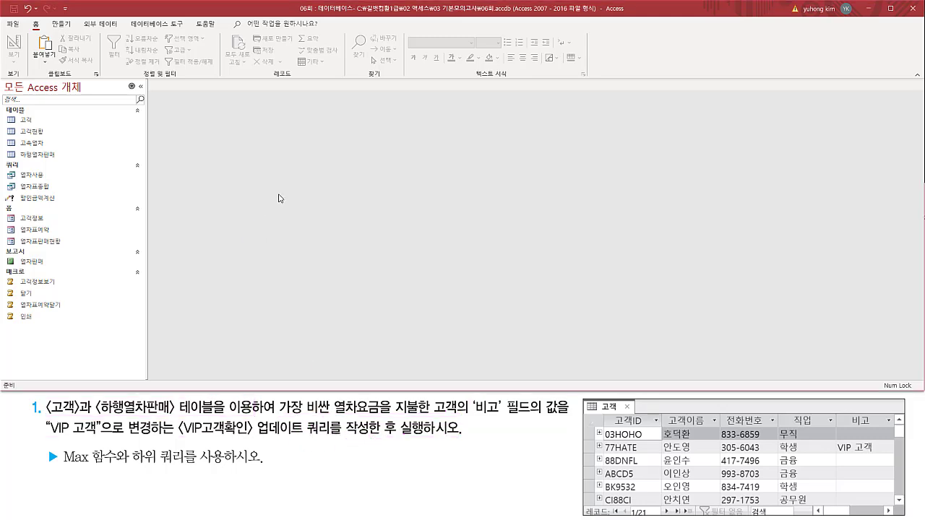
Create a new query in Design view.
click(61, 26)
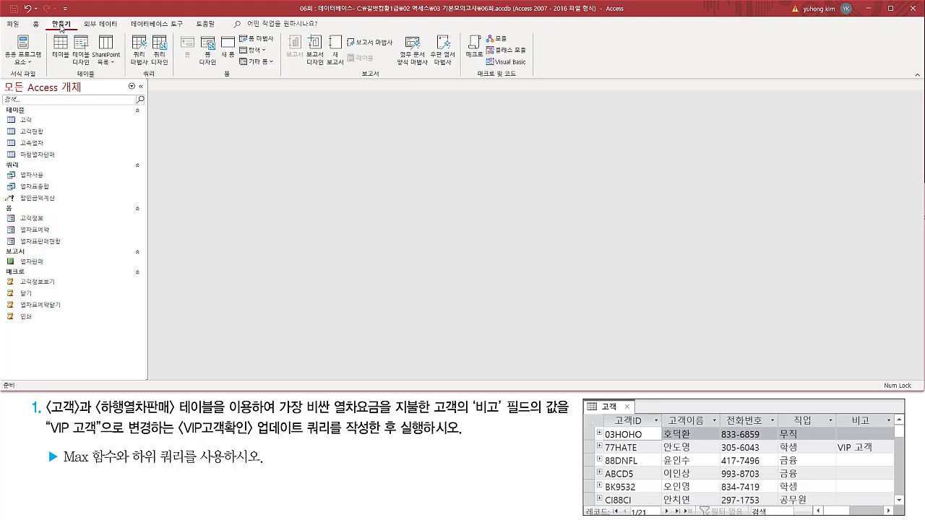
drag(49, 22, 79, 30)
drag(134, 80, 164, 79)
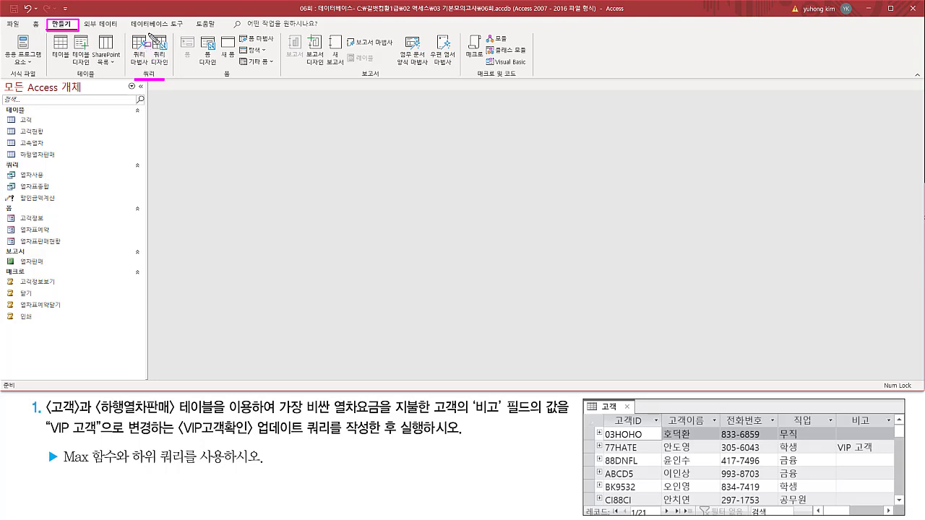
drag(148, 33, 172, 67)
click(160, 51)
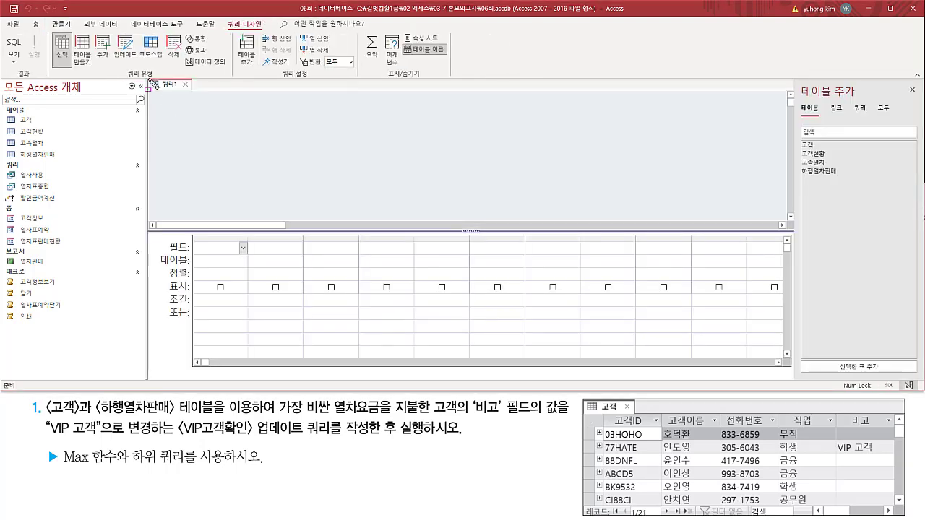
Add the 고객 and 하행열차판매 tables to the new query.
mouse_move(146, 76)
mouse_down()
mouse_move(578, 320)
mouse_move(788, 364)
mouse_up()
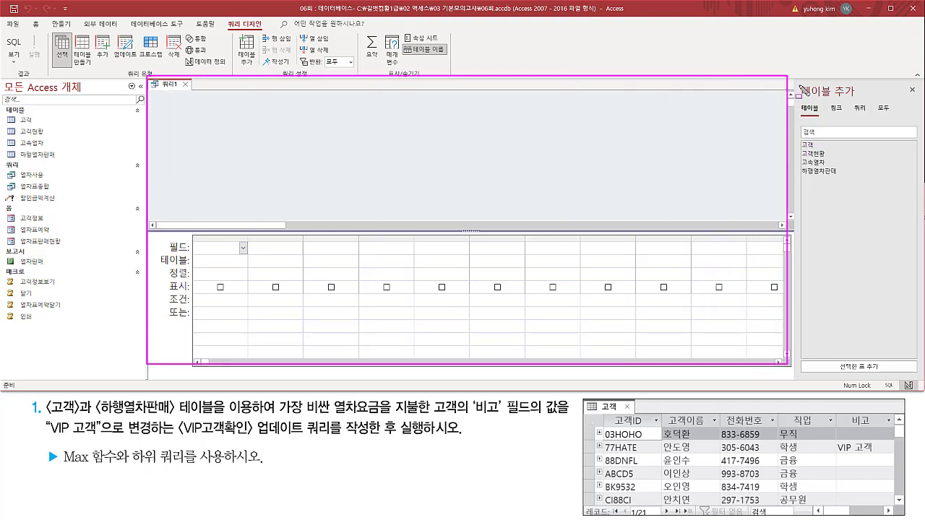
drag(799, 83, 862, 99)
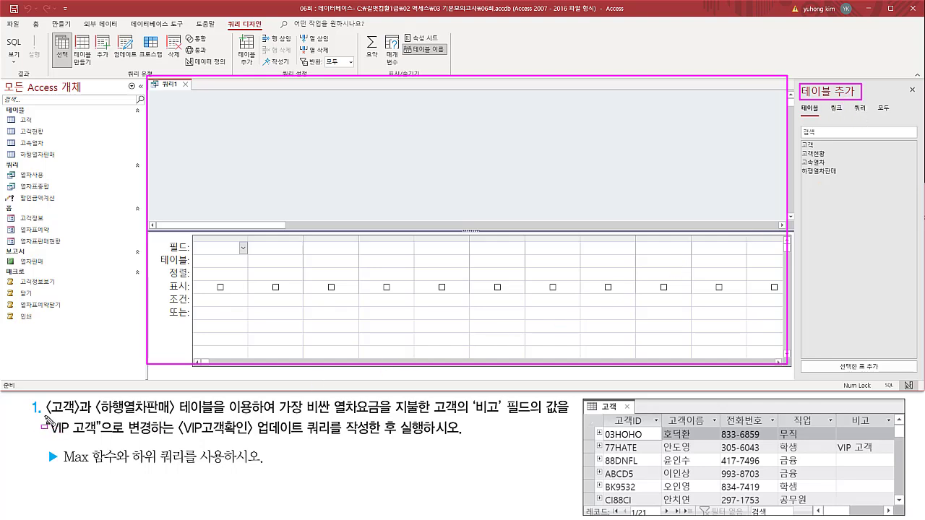
drag(41, 418, 249, 418)
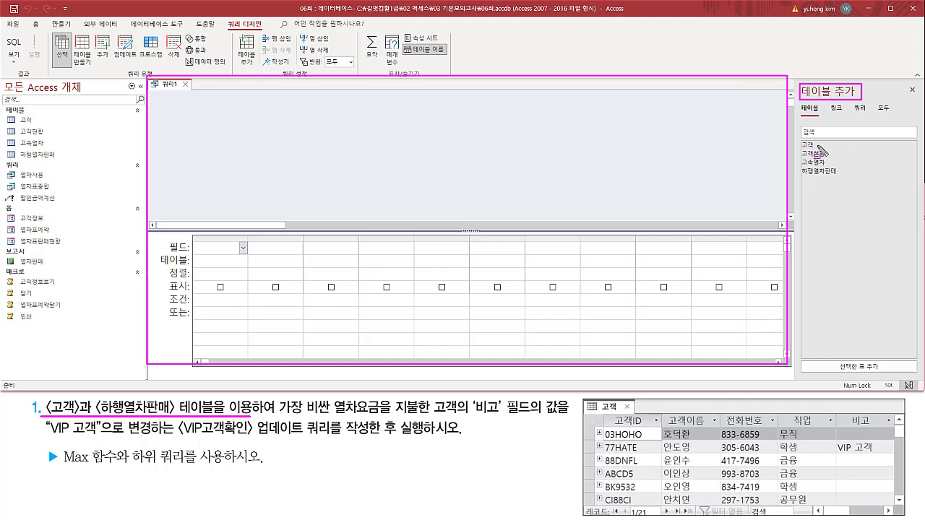
drag(801, 141, 818, 150)
key(Escape)
double_click(811, 147)
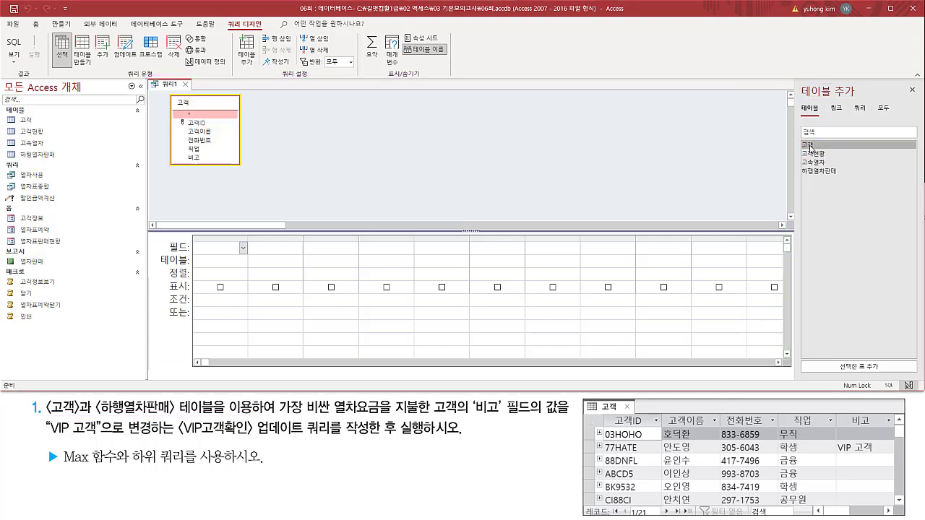
click(814, 173)
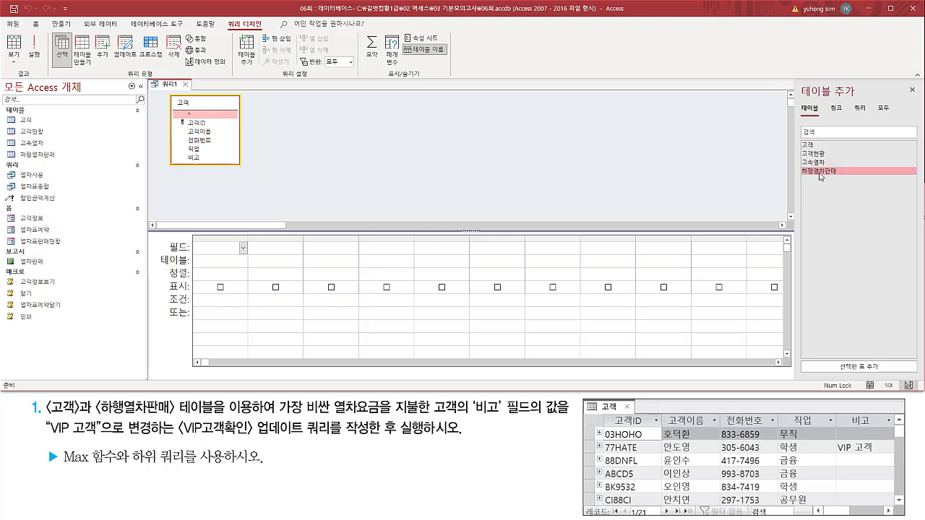
double_click(822, 173)
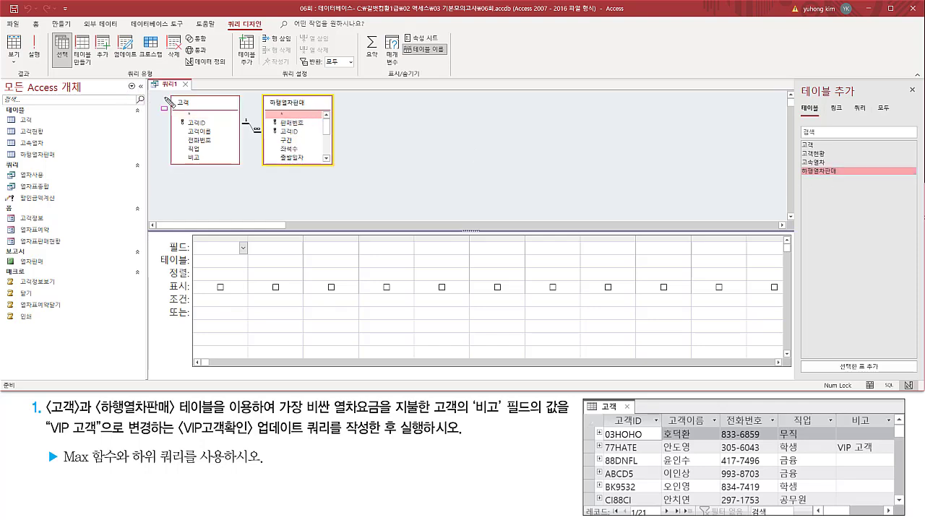
Dismiss the list of tables to add and enlarge the query's design grid.
drag(166, 92, 344, 172)
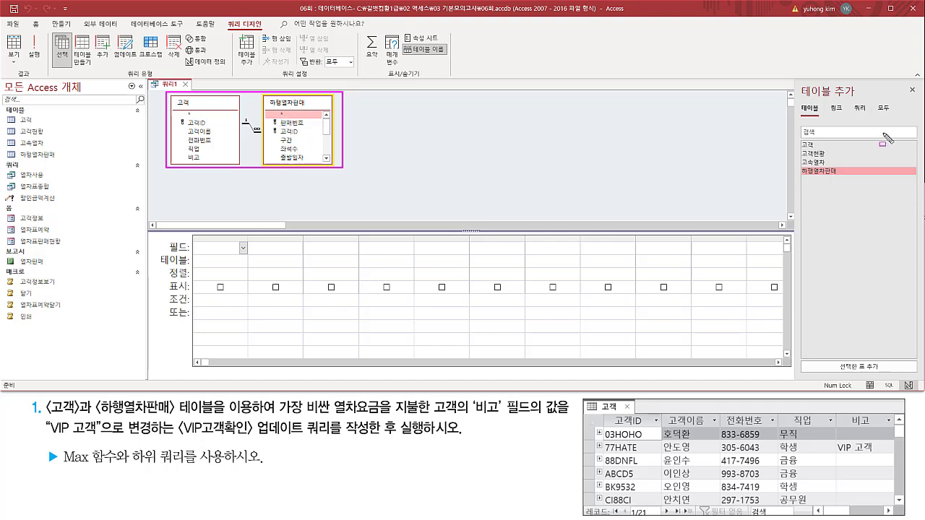
drag(906, 81, 921, 100)
key(Escape)
click(912, 89)
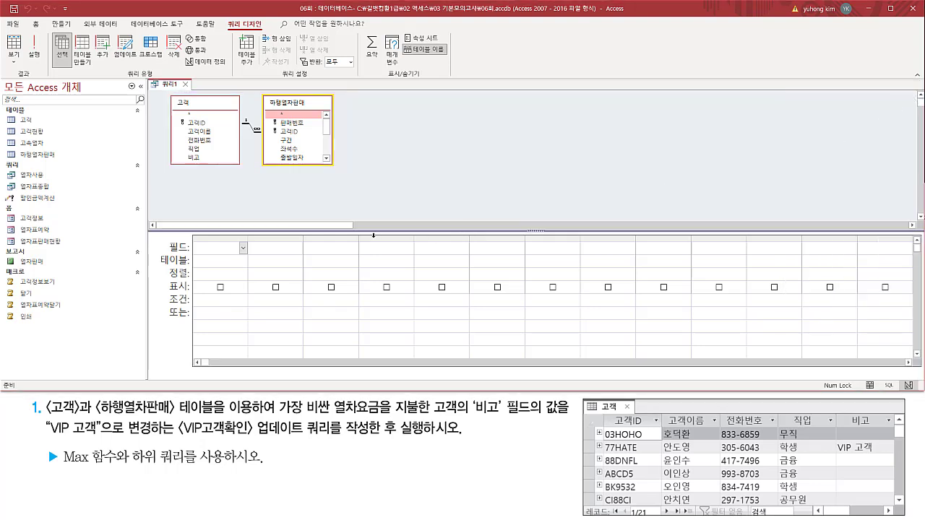
drag(372, 230, 373, 185)
Change the query type from a select query to an update query.
mouse_move(168, 93)
mouse_down()
mouse_move(315, 171)
mouse_move(341, 169)
mouse_up()
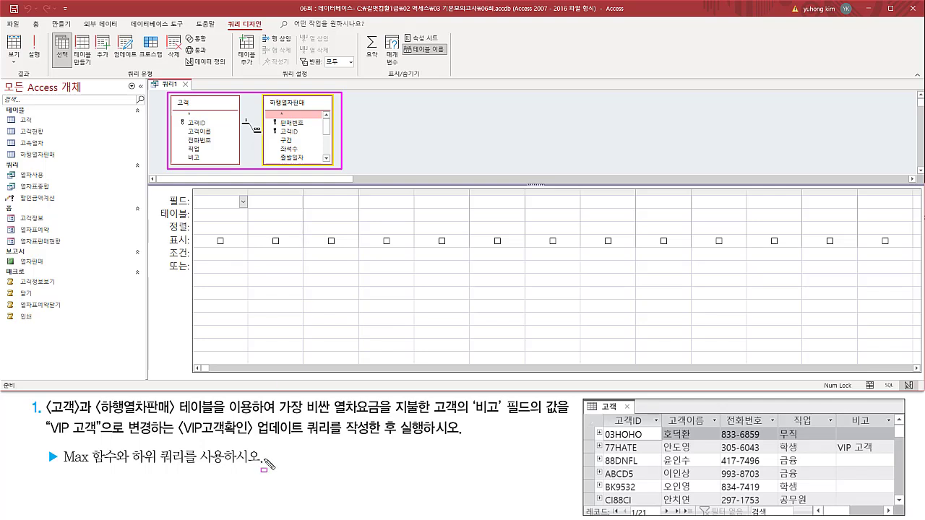
drag(256, 437, 374, 437)
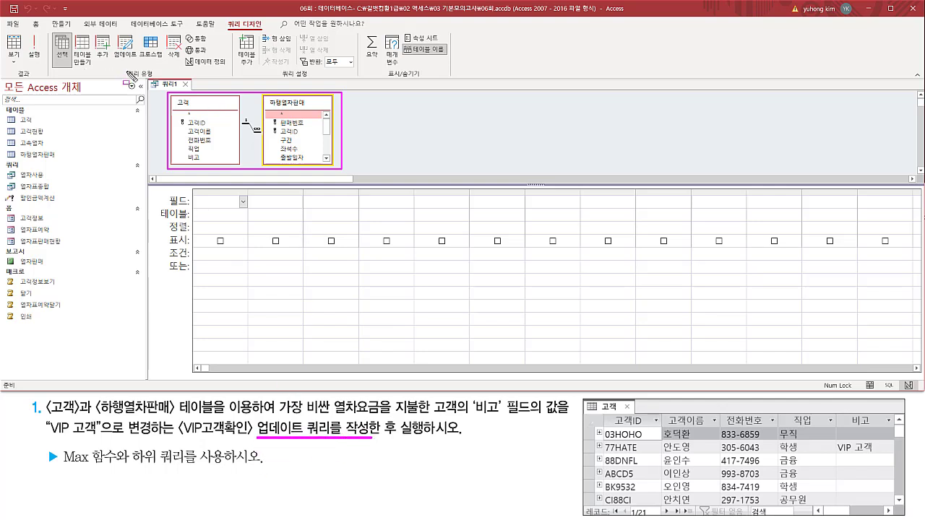
drag(123, 68, 158, 79)
key(Escape)
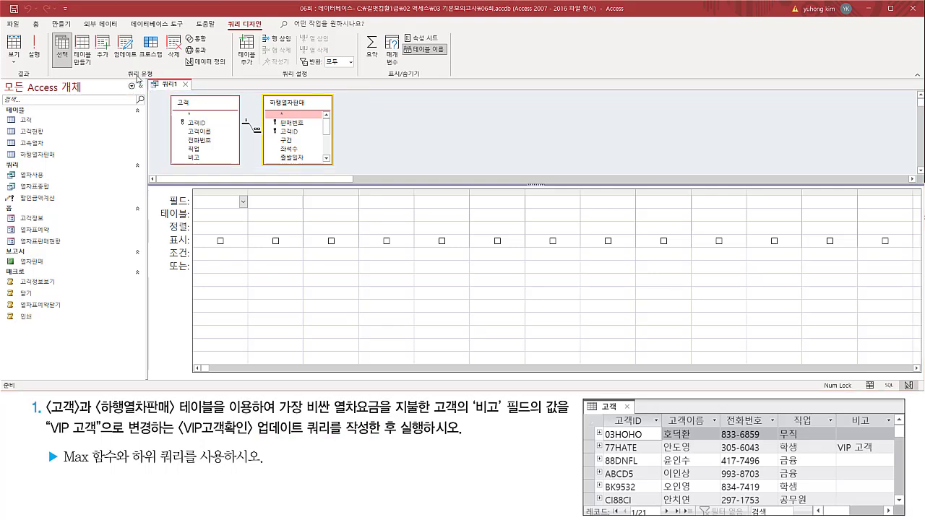
drag(114, 33, 138, 67)
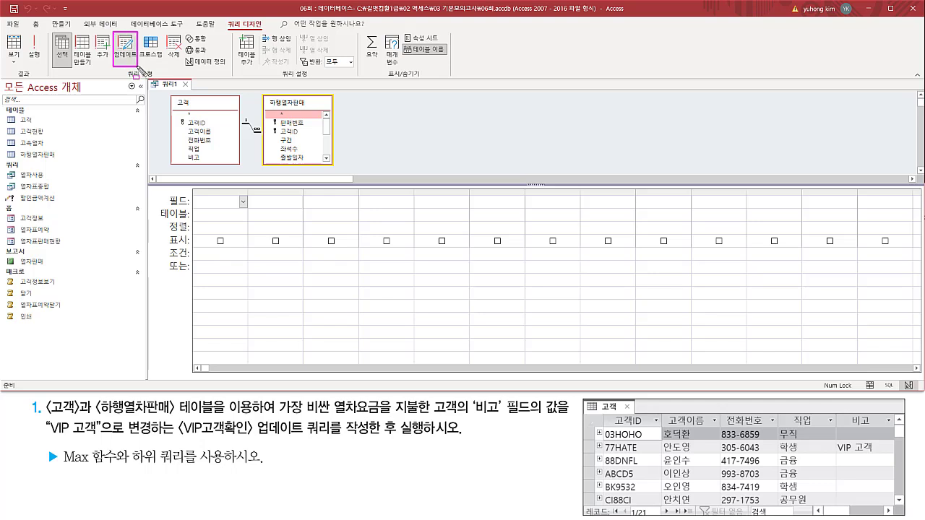
key(Escape)
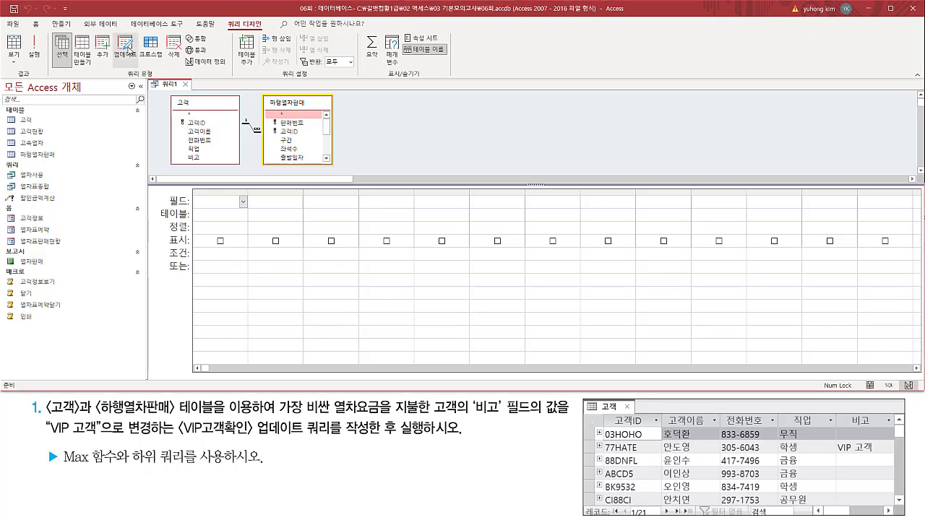
click(127, 55)
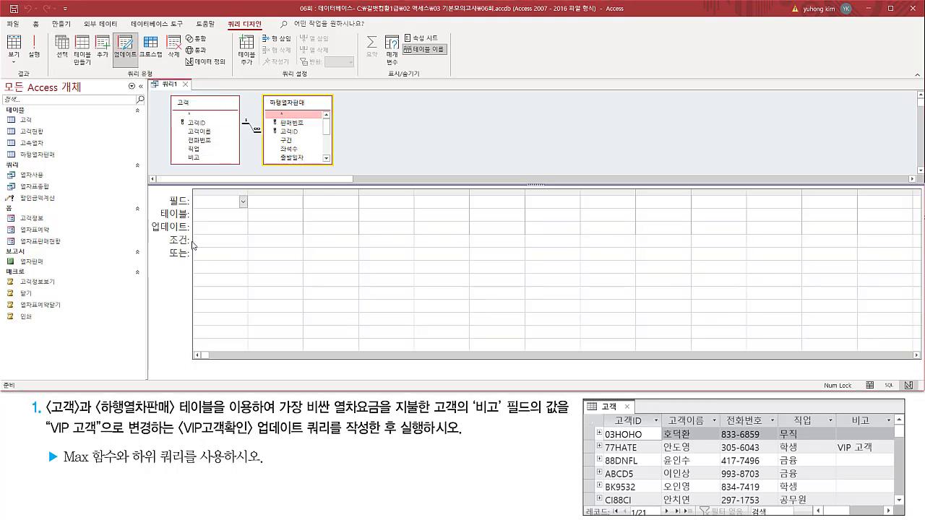
Add the 비고 field of the 고객 table to the first column of the query grid.
drag(150, 217, 192, 237)
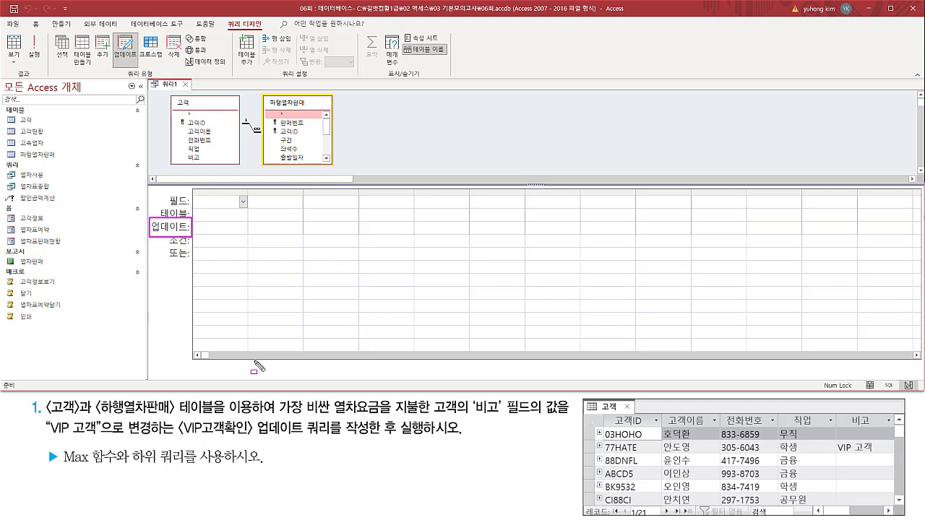
key(Escape)
key(ctrl+shift+d)
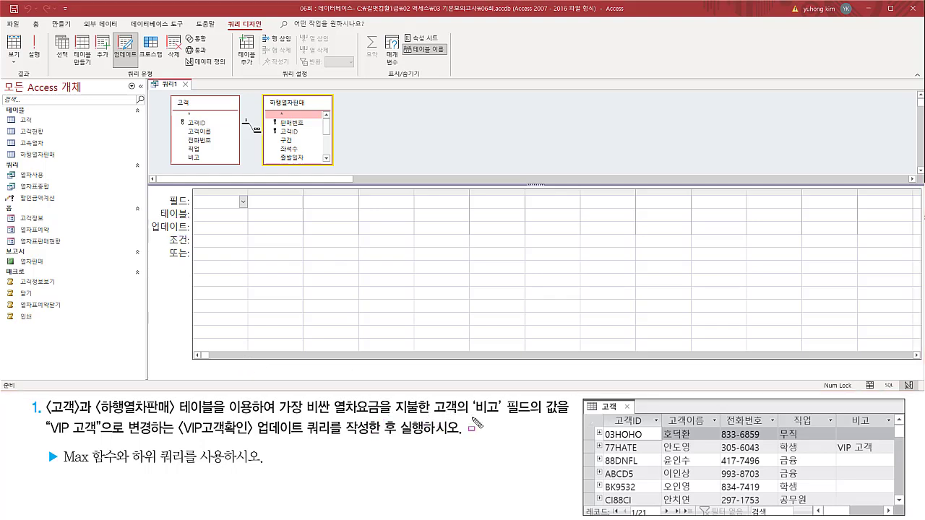
mouse_move(471, 397)
mouse_down()
mouse_move(475, 410)
mouse_move(560, 422)
mouse_up()
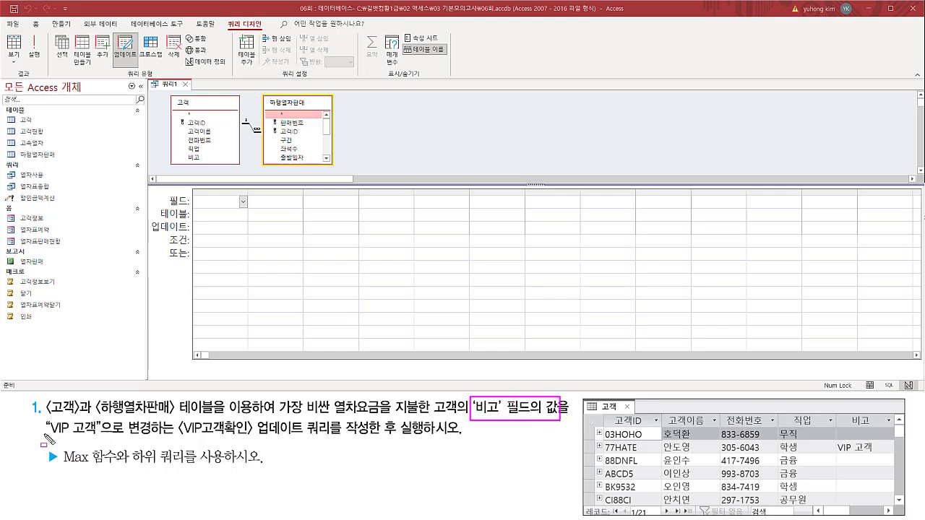
drag(45, 436, 105, 436)
drag(185, 151, 209, 164)
key(Escape)
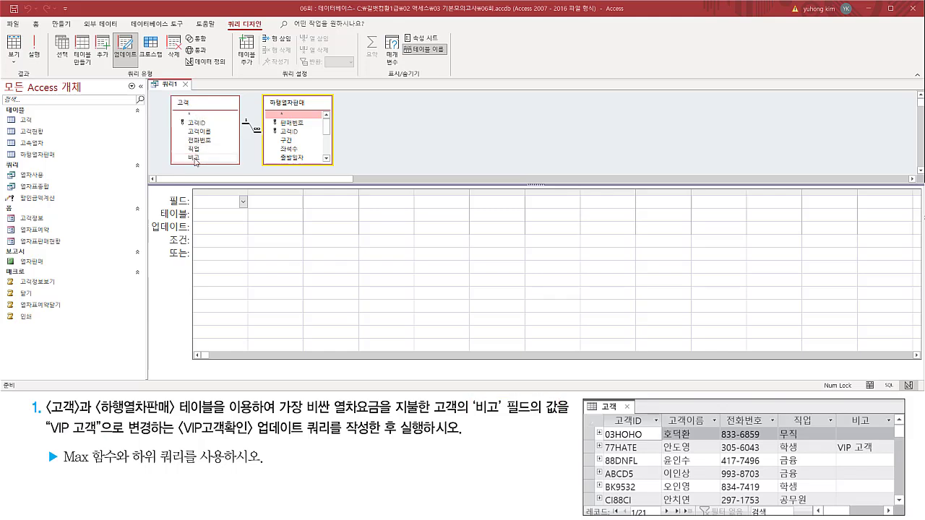
click(203, 158)
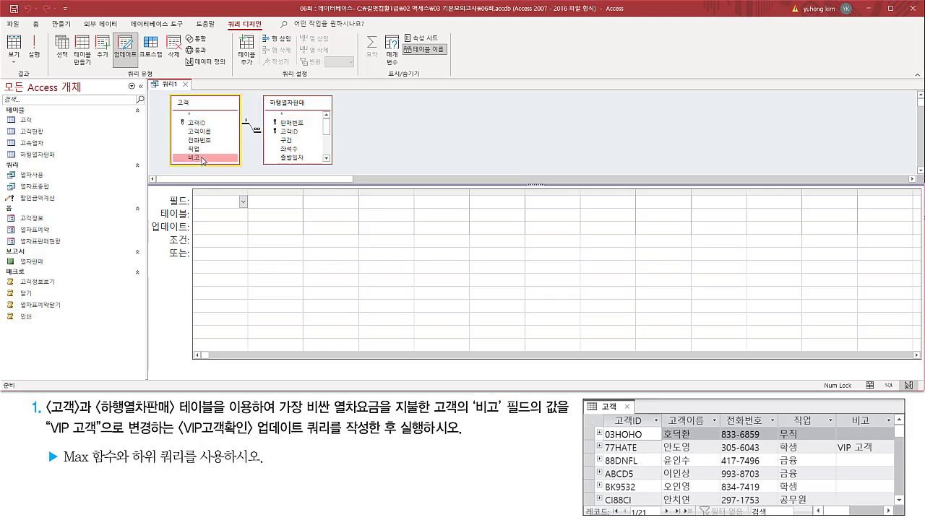
mouse_move(203, 161)
mouse_down()
mouse_move(202, 200)
mouse_move(218, 220)
mouse_up()
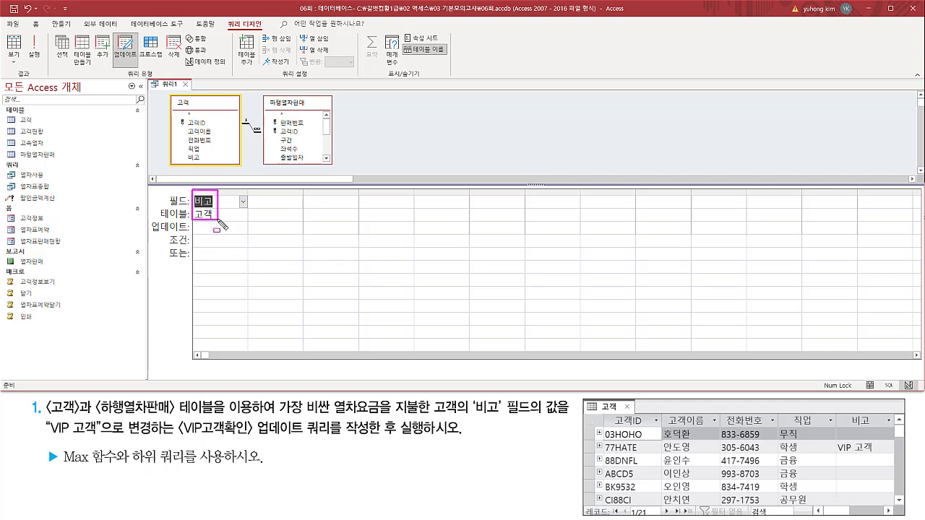
key(Escape)
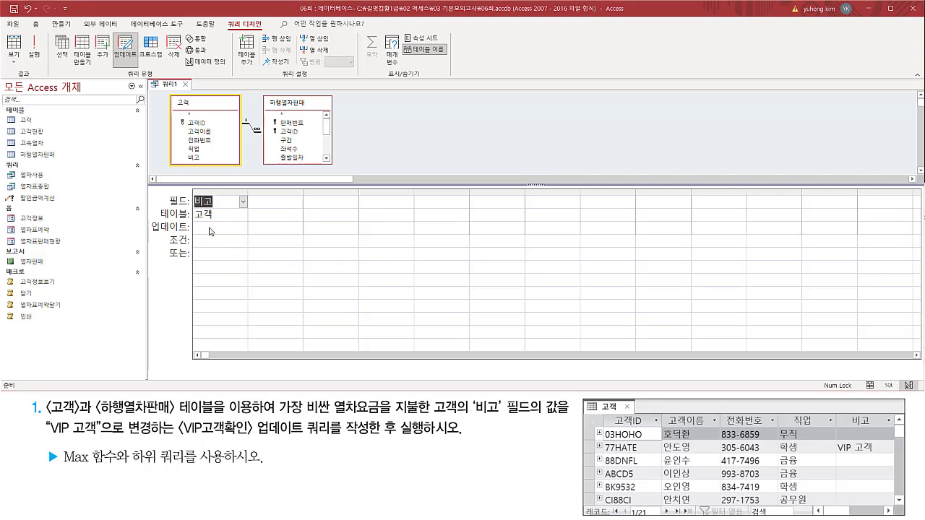
Set the update value of the 비고 field to "VIP 고객", with a space between the two words.
drag(150, 233, 244, 233)
drag(196, 195, 214, 209)
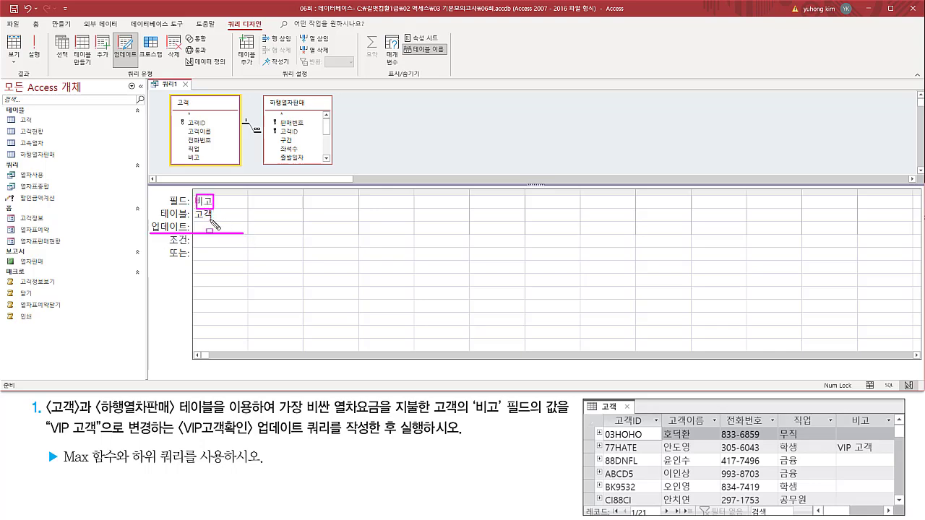
drag(49, 437, 96, 438)
key(Escape)
click(215, 229)
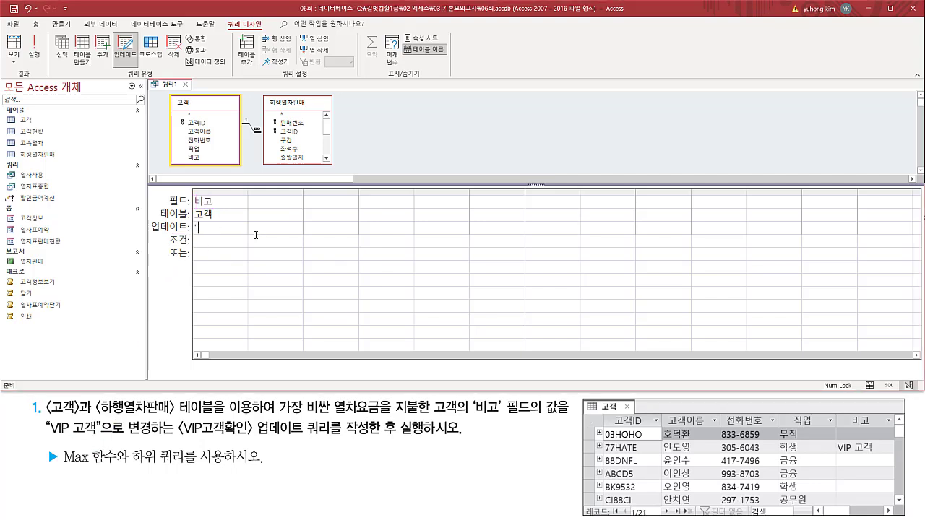
text("VIP 고객")
drag(49, 436, 94, 437)
drag(68, 423, 74, 437)
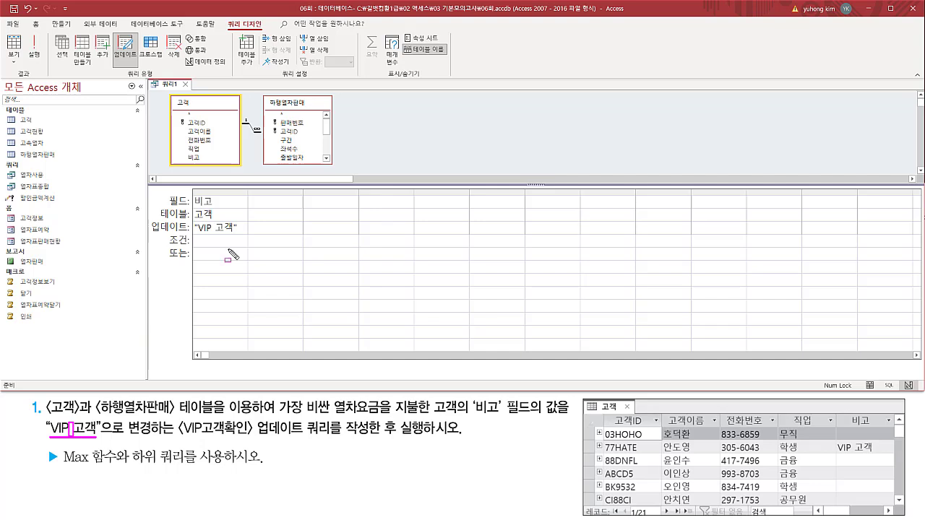
drag(211, 223, 216, 234)
key(Escape)
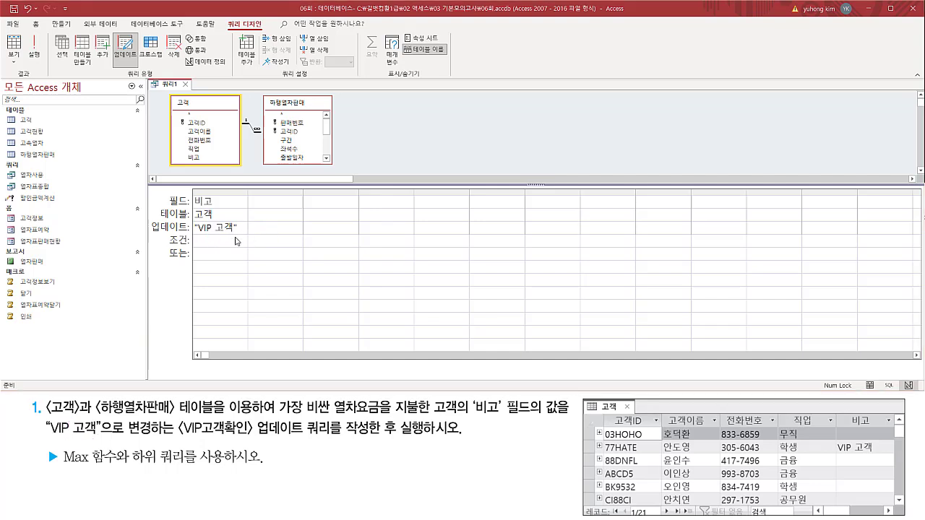
click(238, 239)
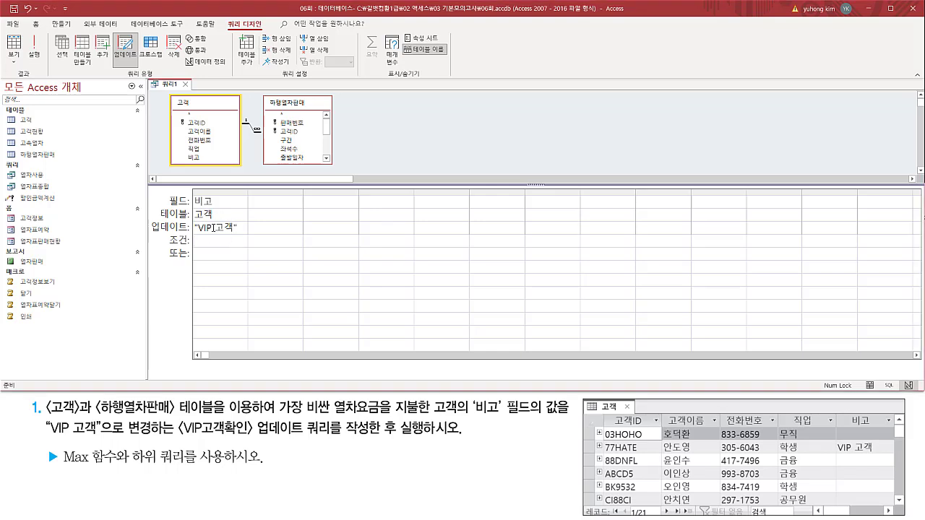
key(ctrl+2)
drag(6, 112, 62, 127)
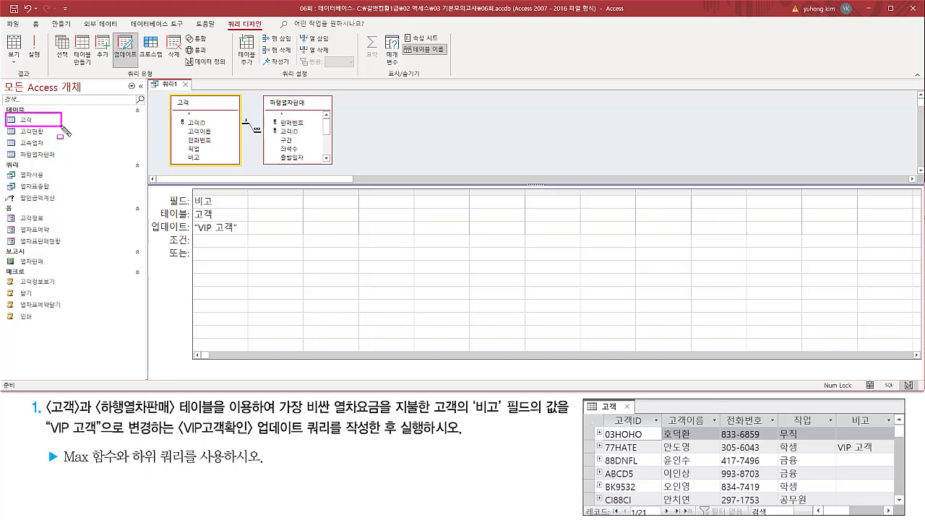
Open the 고객 table, check the contents of its 비고 field, and close the table.
click(40, 121)
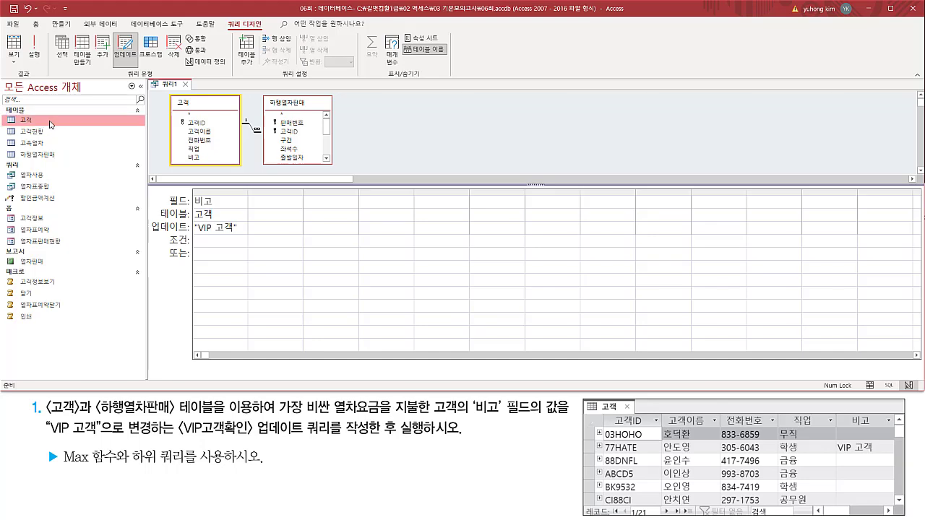
double_click(50, 123)
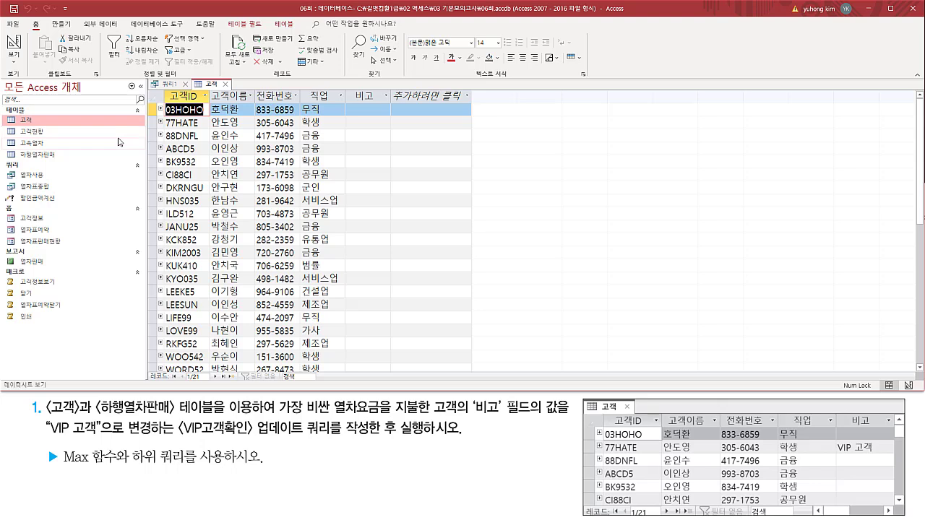
mouse_move(195, 77)
mouse_down()
mouse_move(207, 88)
mouse_move(232, 88)
mouse_up()
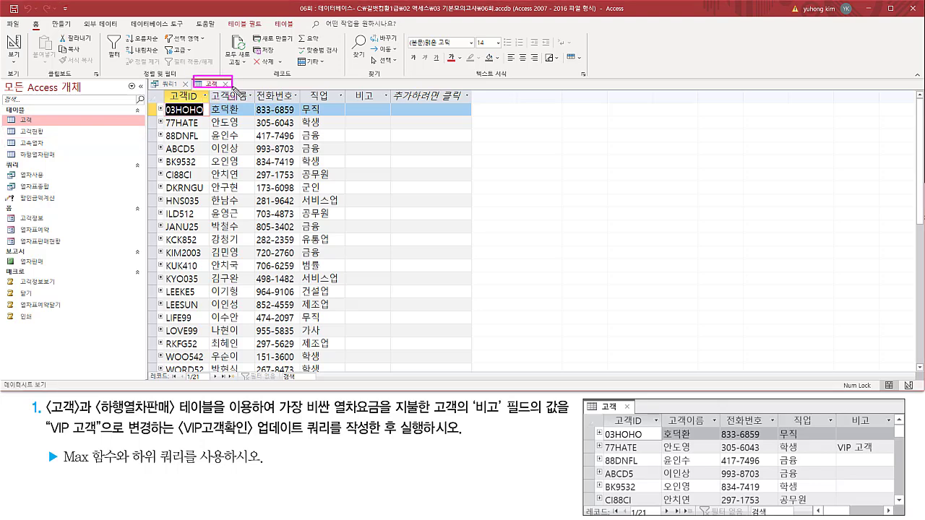
drag(347, 88, 390, 104)
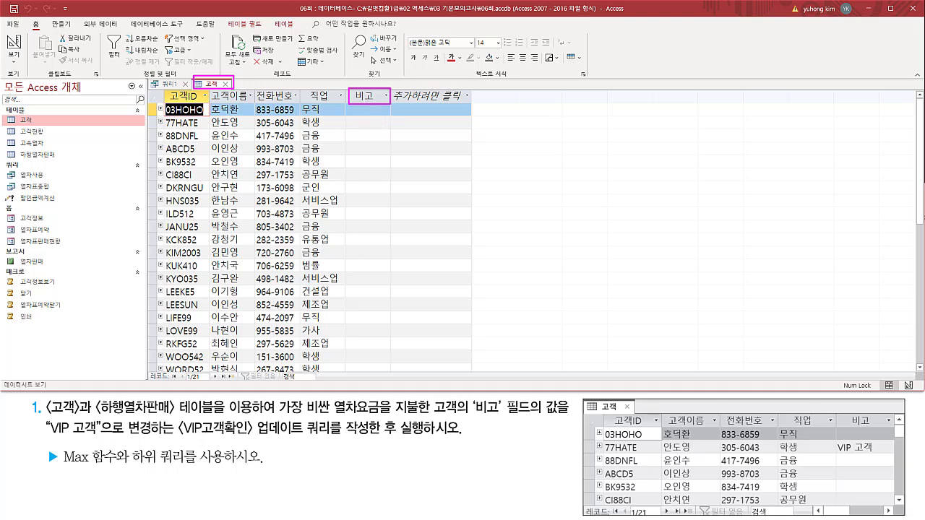
scroll(368, 244, down, 5)
scroll(369, 245, up, 5)
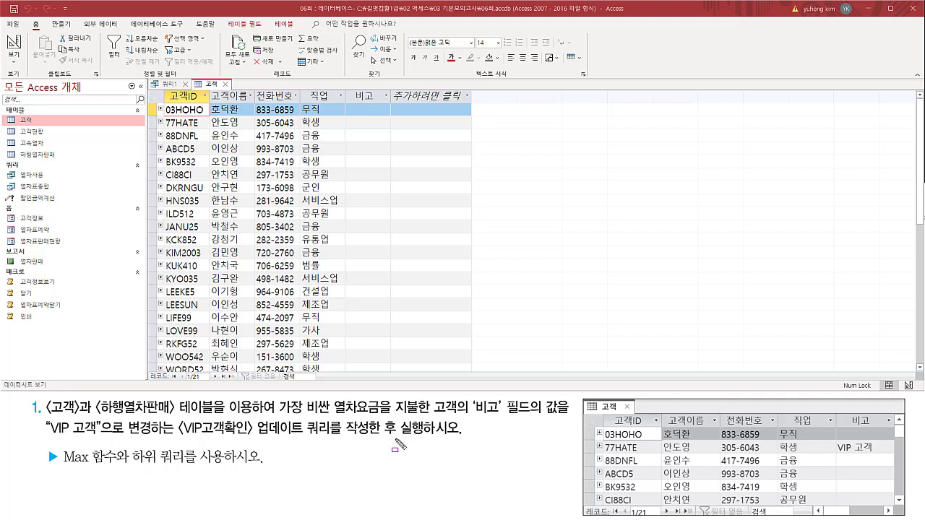
drag(395, 437, 454, 437)
drag(393, 443, 470, 442)
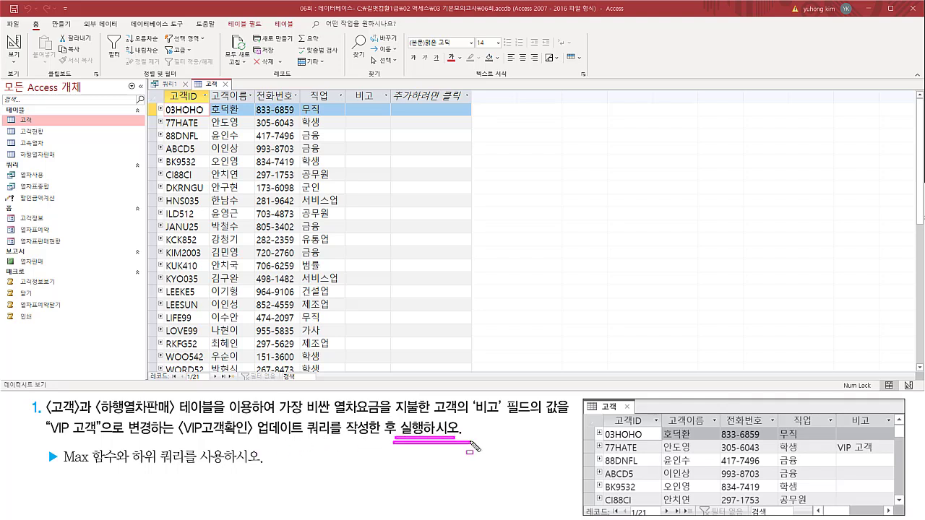
mouse_move(351, 90)
mouse_down()
mouse_move(384, 90)
mouse_move(386, 104)
mouse_up()
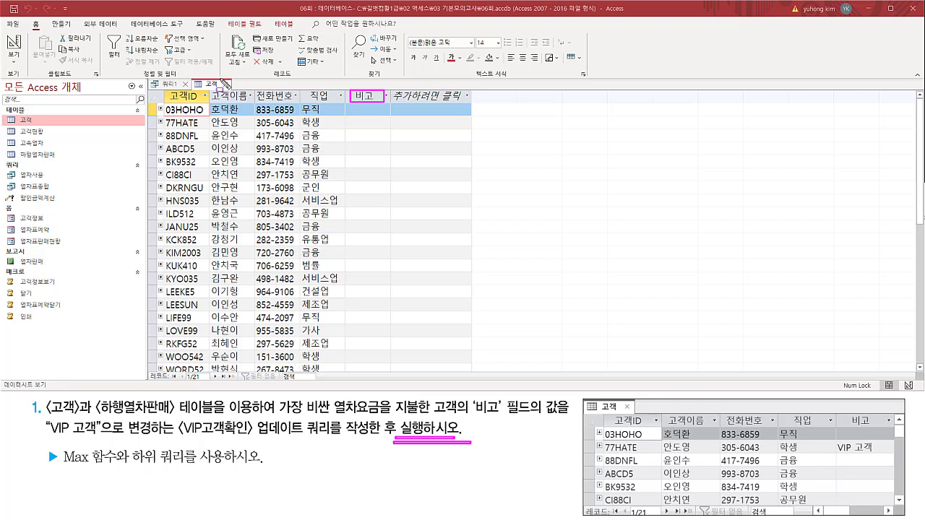
drag(221, 80, 232, 89)
key(Escape)
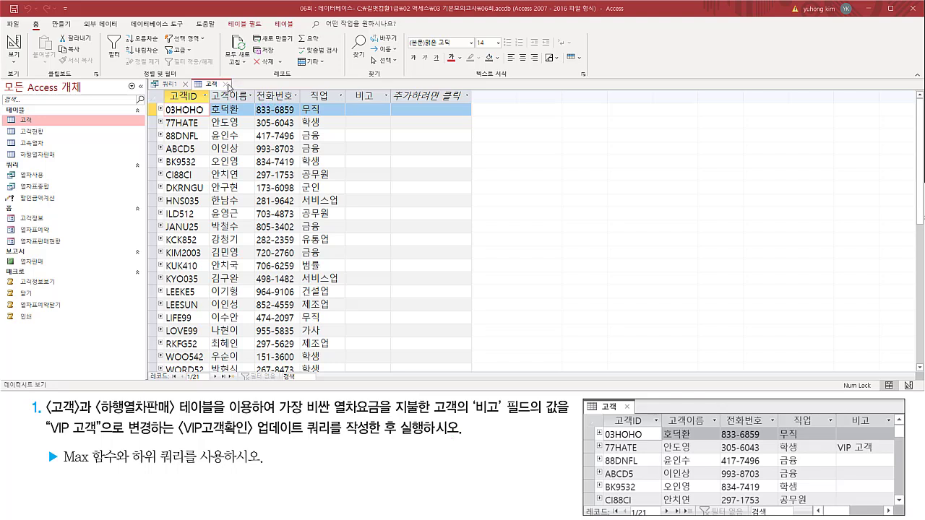
click(227, 83)
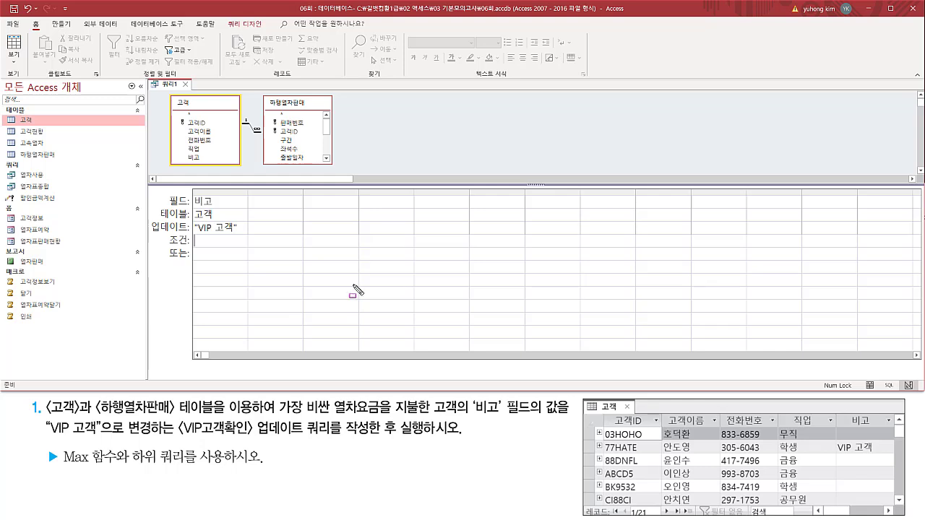
drag(193, 194, 238, 235)
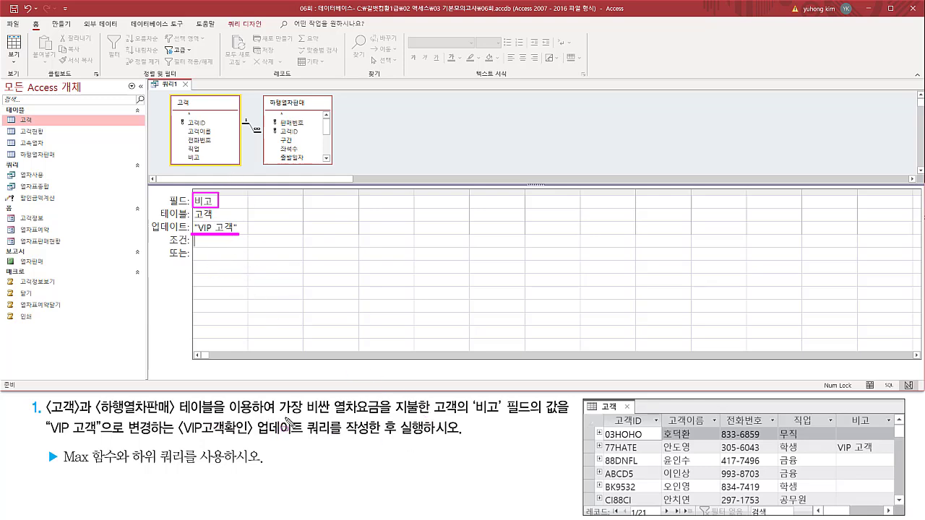
mouse_move(278, 417)
mouse_down()
mouse_move(465, 420)
mouse_move(462, 402)
mouse_up()
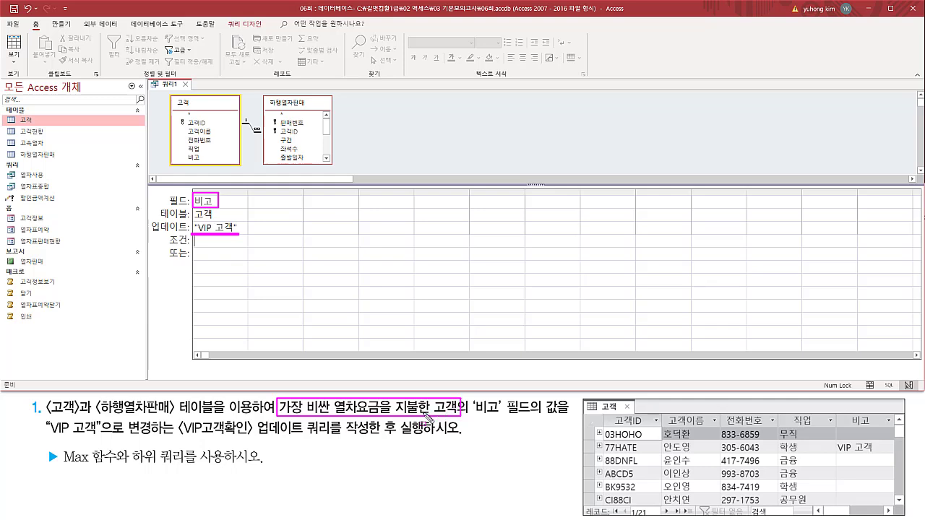
drag(107, 434, 112, 439)
mouse_move(62, 449)
mouse_down()
mouse_move(110, 469)
mouse_move(223, 472)
mouse_up()
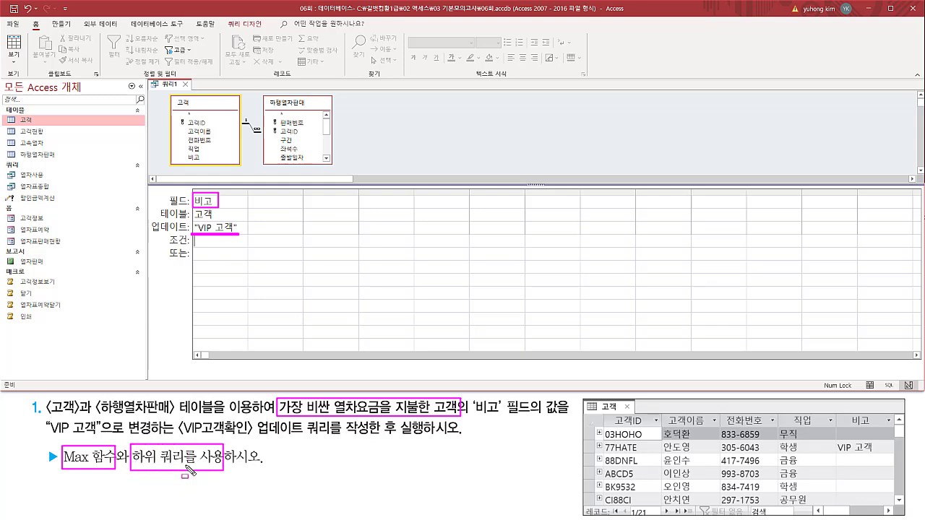
mouse_move(172, 95)
mouse_down()
mouse_move(239, 163)
mouse_move(208, 162)
mouse_up()
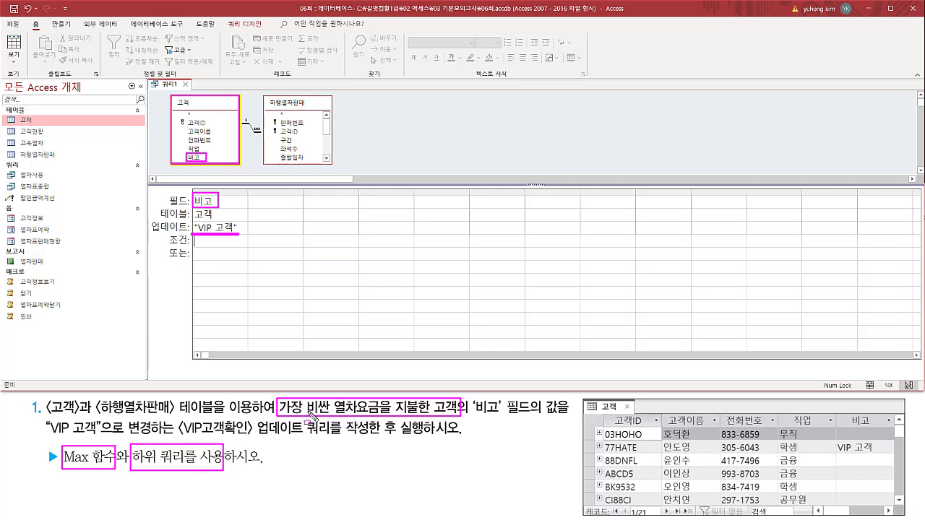
mouse_move(333, 424)
mouse_down()
mouse_move(383, 425)
mouse_move(378, 399)
mouse_up()
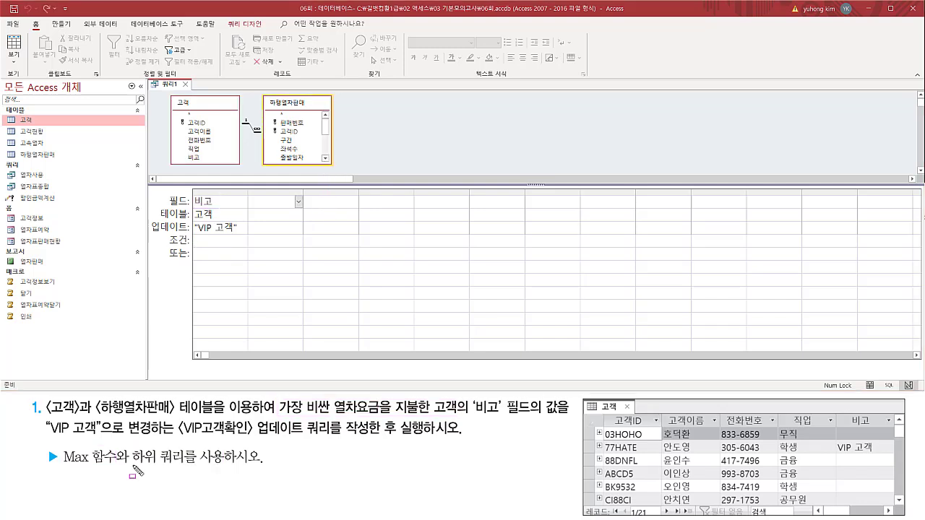
drag(133, 469, 183, 469)
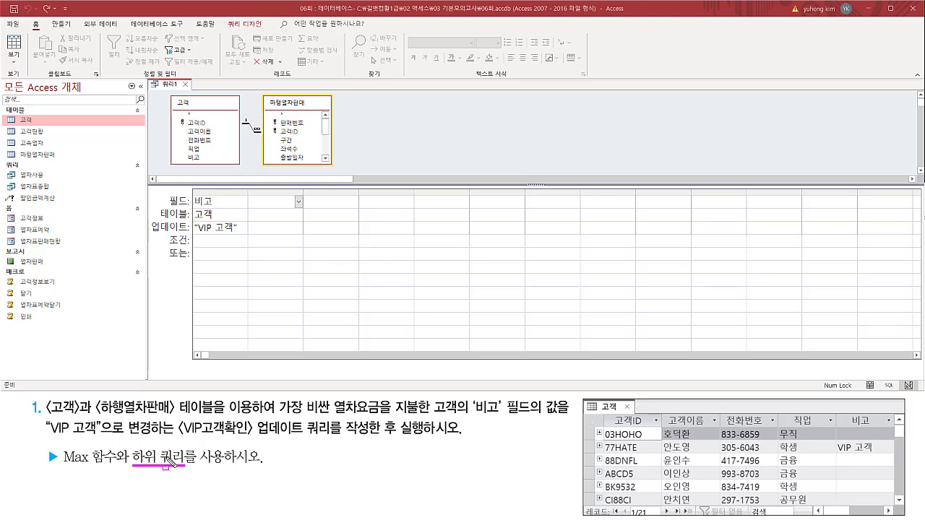
drag(168, 234, 189, 247)
drag(249, 244, 299, 237)
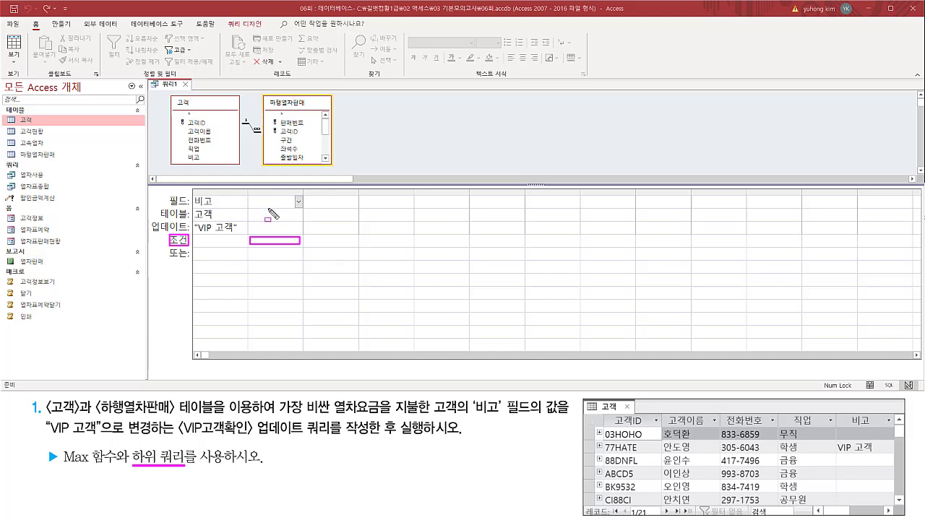
drag(246, 233, 305, 251)
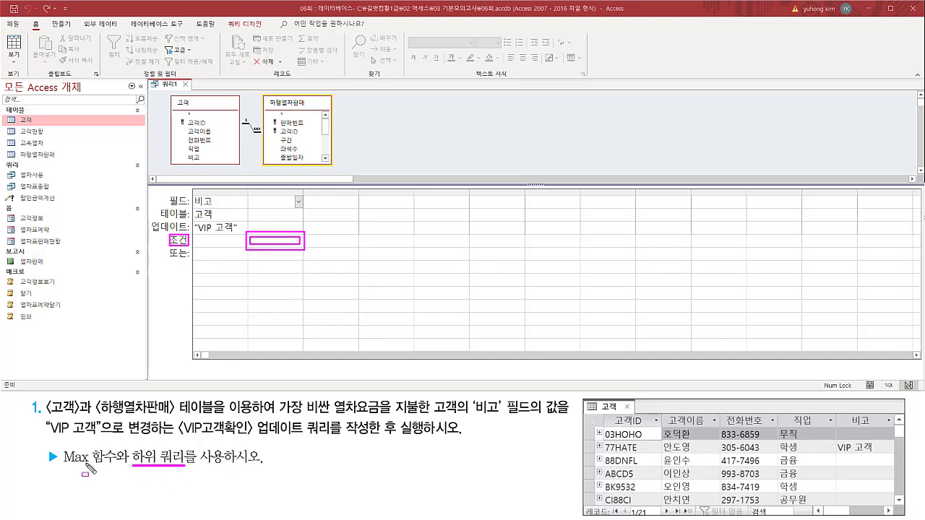
drag(62, 446, 118, 470)
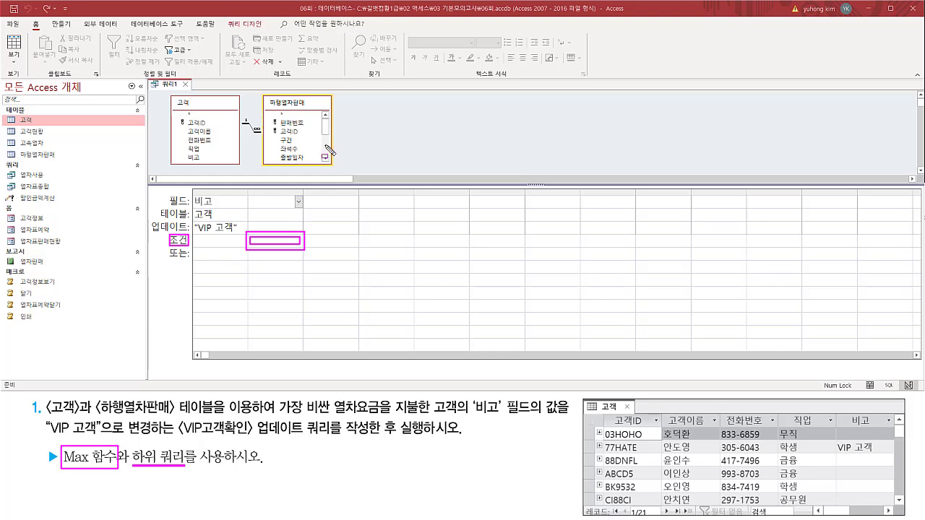
key(Escape)
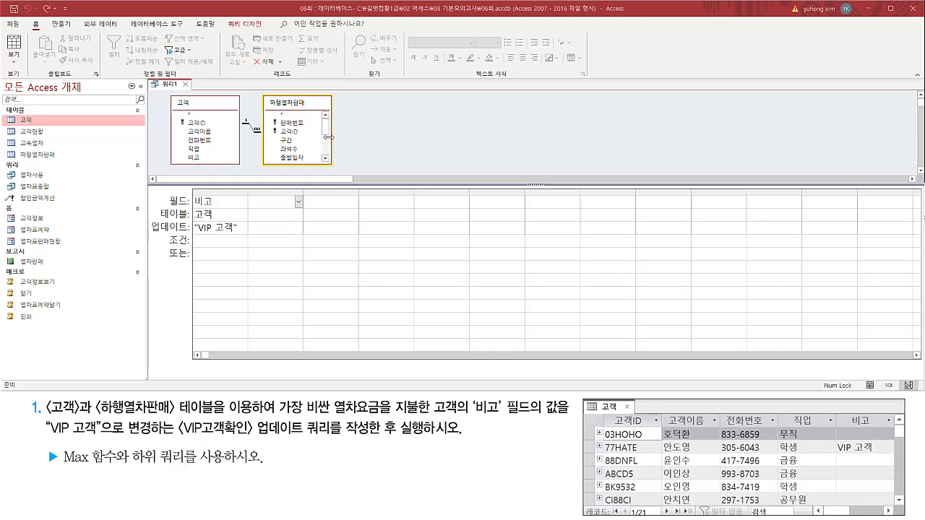
Add the 열차요금 field of the 하행열차판매 table to the second column of the query grid.
click(327, 147)
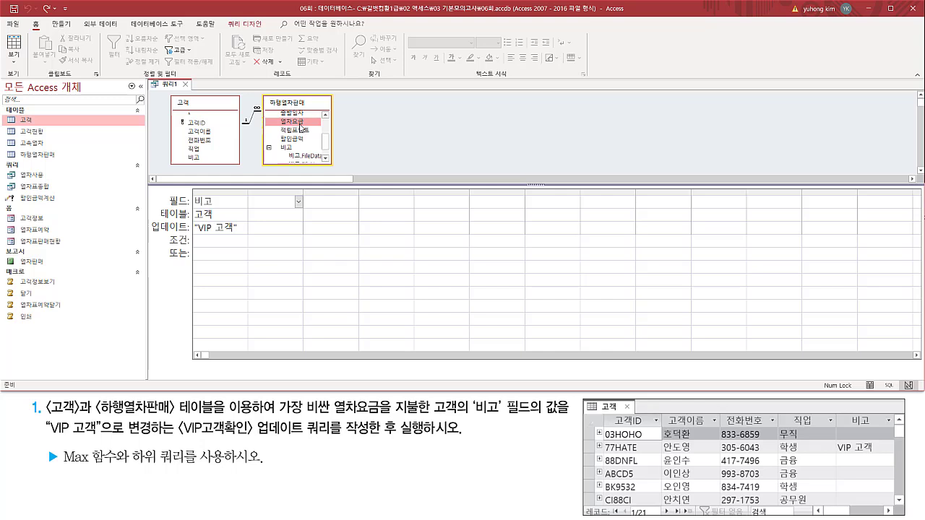
mouse_move(293, 121)
mouse_down()
mouse_move(268, 201)
mouse_move(305, 222)
mouse_up()
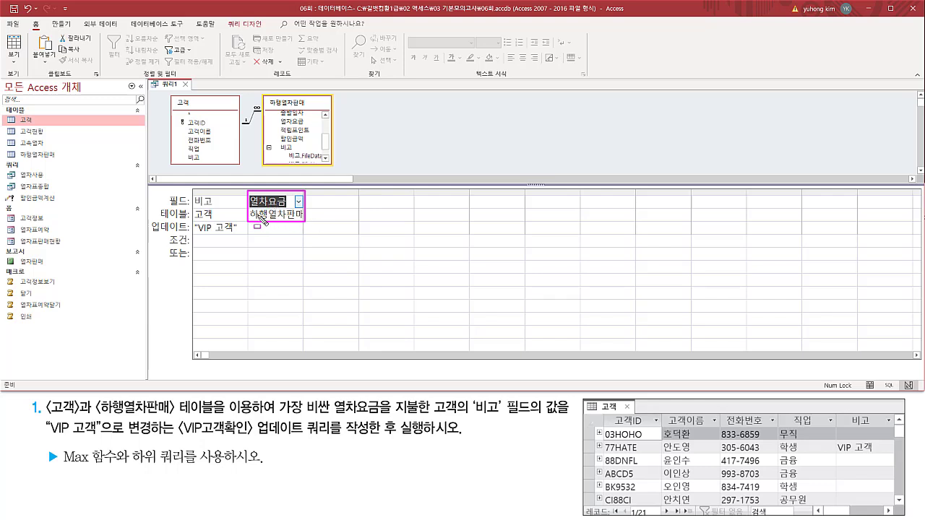
drag(248, 208, 305, 221)
mouse_move(261, 95)
mouse_down()
mouse_move(322, 172)
mouse_move(333, 166)
mouse_up()
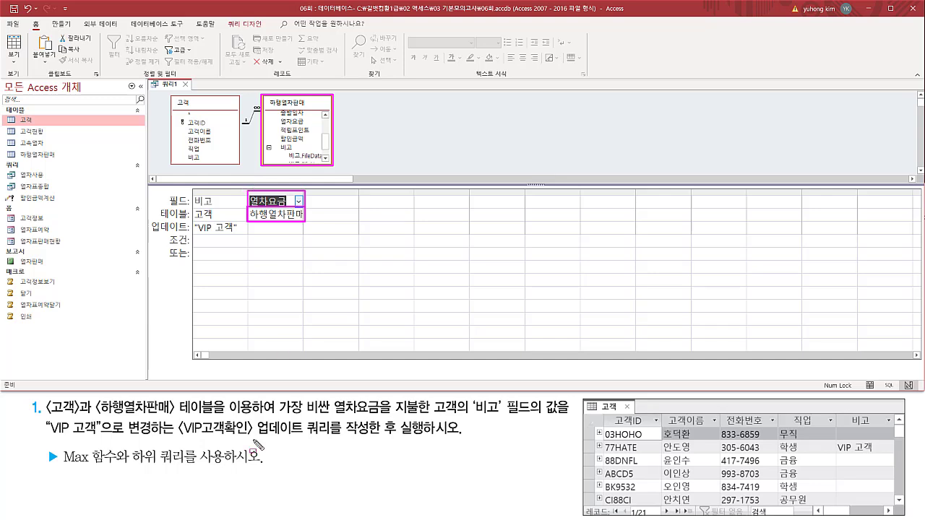
mouse_move(172, 94)
mouse_down()
mouse_move(200, 155)
mouse_move(239, 167)
mouse_up()
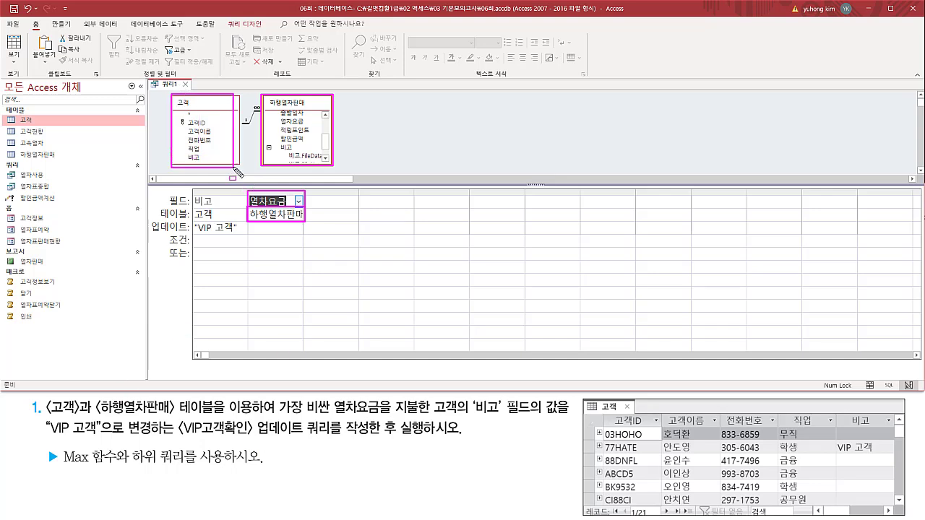
drag(183, 153, 199, 161)
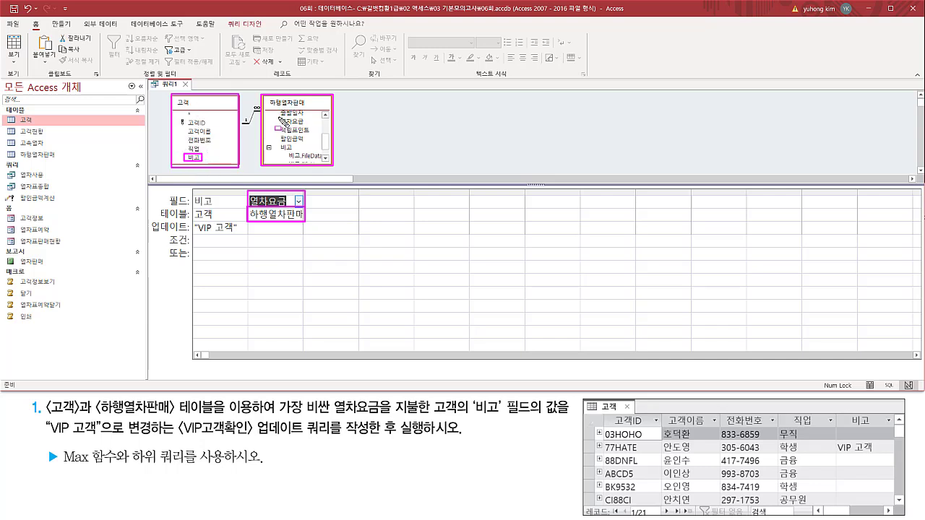
drag(278, 117, 307, 126)
key(Escape)
drag(246, 194, 304, 225)
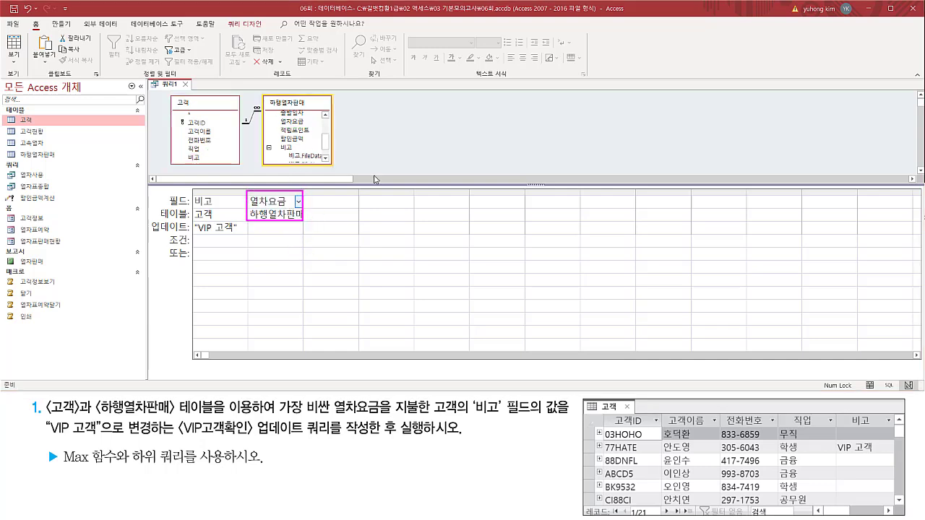
key(Escape)
Widen the 열차요금 column and begin its criterion with the subquery text "(select max(열차요금)".
drag(302, 191, 404, 191)
click(267, 241)
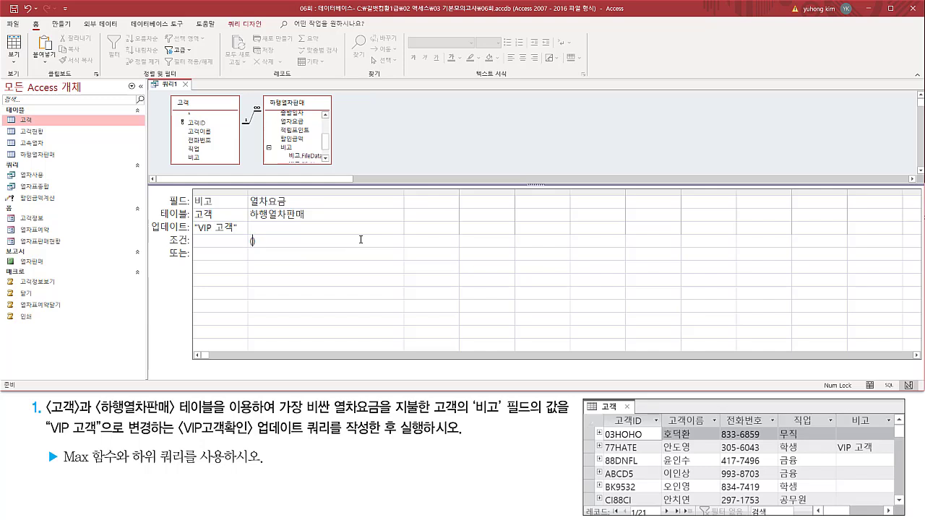
text(sele)
text(열차요금)
key(shift+Right)
key(shift+Right)
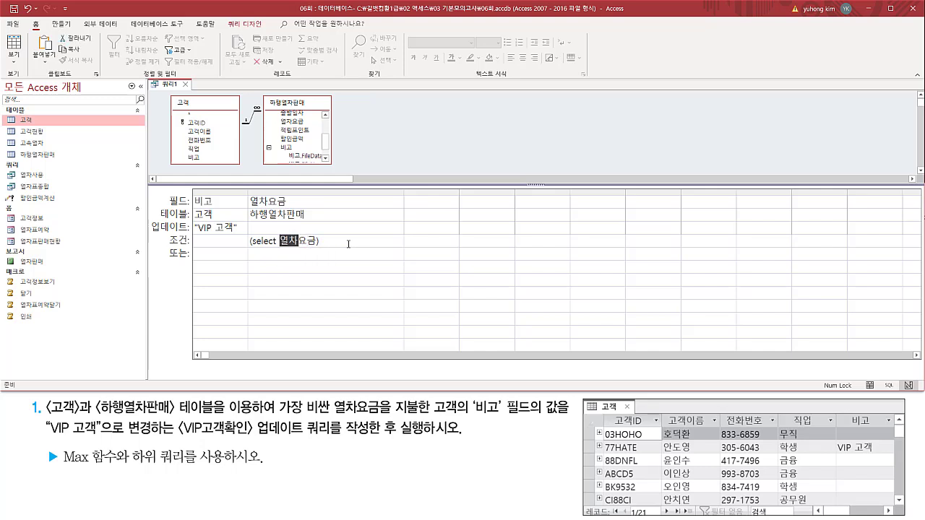
key(shift+Right)
key(Left)
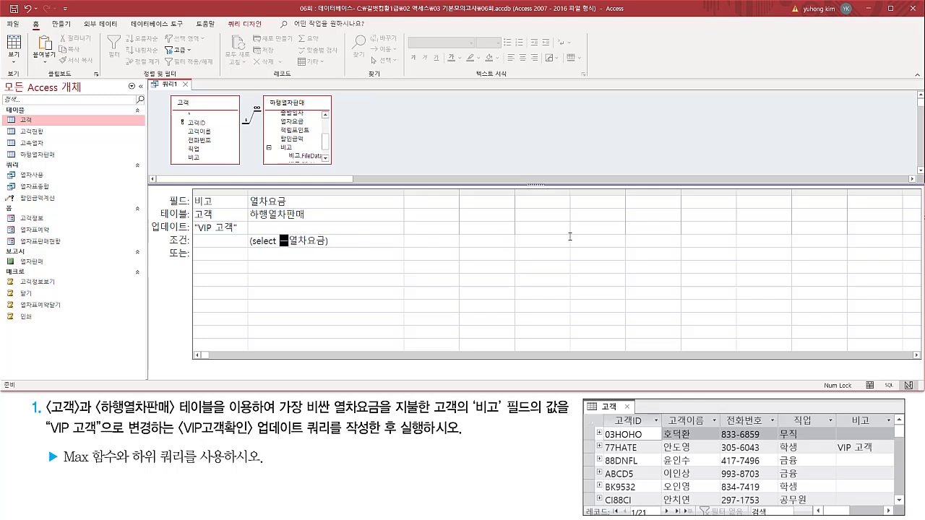
text(max()
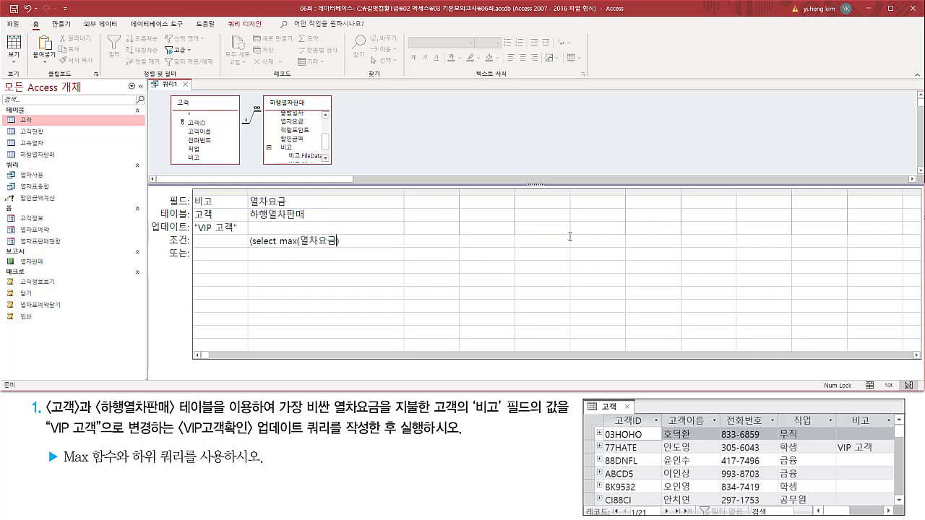
text(_)
text())
Complete the 열차요금 criterion as "(select max(열차요금) from 하행열차판매 )" and widen the column to fit the whole expression.
text(fro)
text(m 하)
text(행열)
text(차)
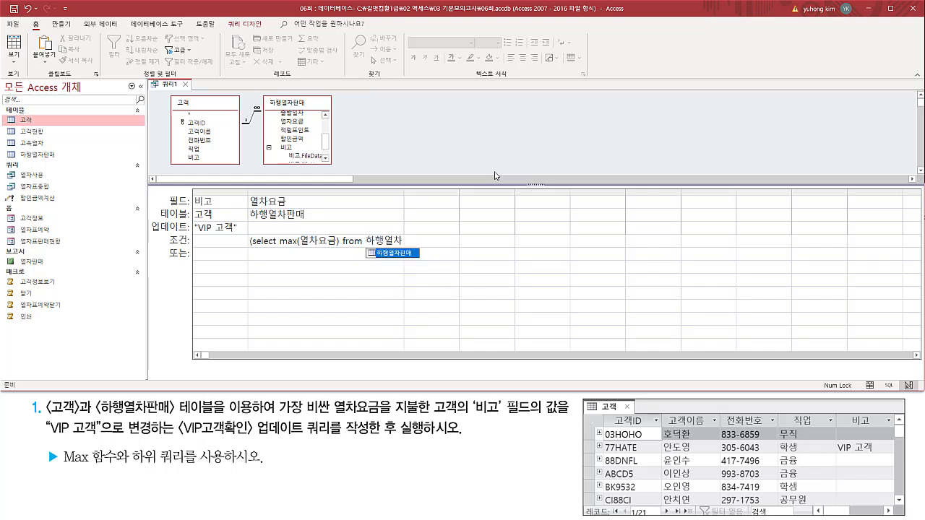
text(파매)
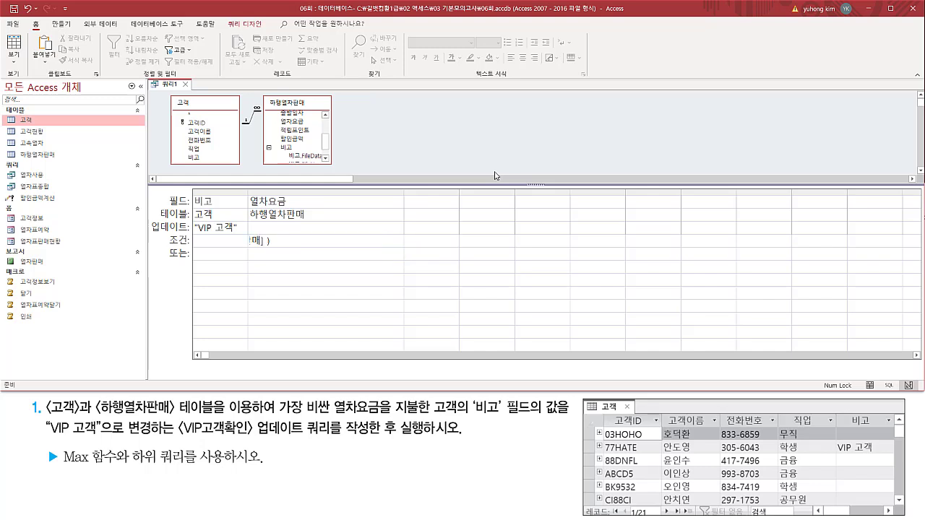
click(364, 240)
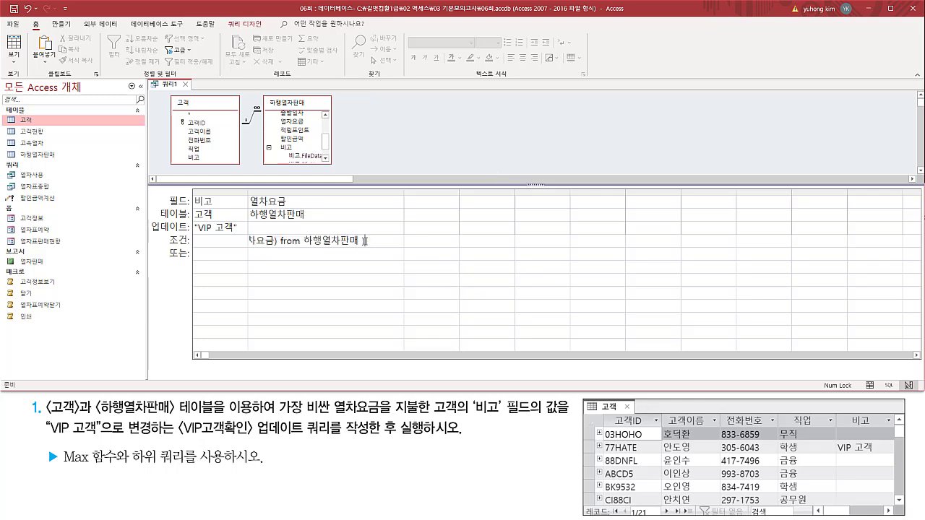
key(F2)
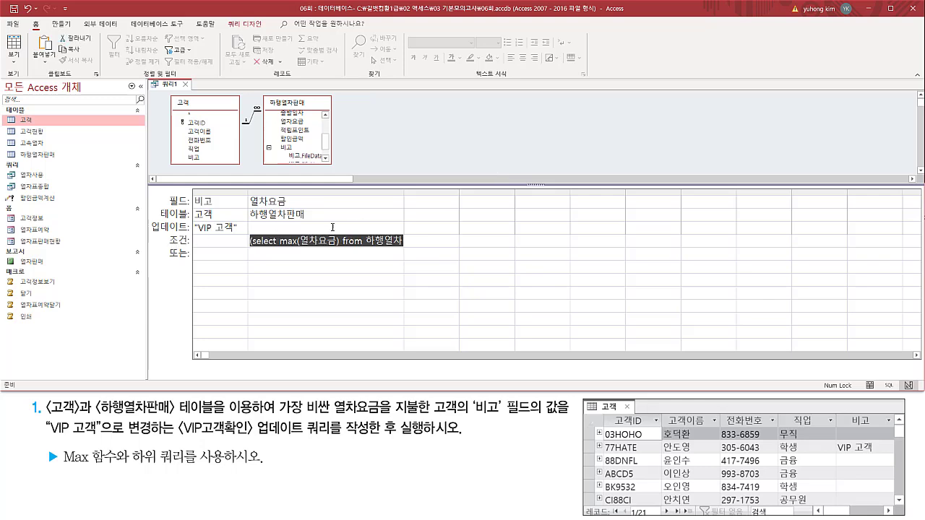
drag(403, 196, 466, 193)
mouse_move(438, 240)
mouse_down()
mouse_move(248, 242)
mouse_move(335, 249)
mouse_up()
key(ctrl+2)
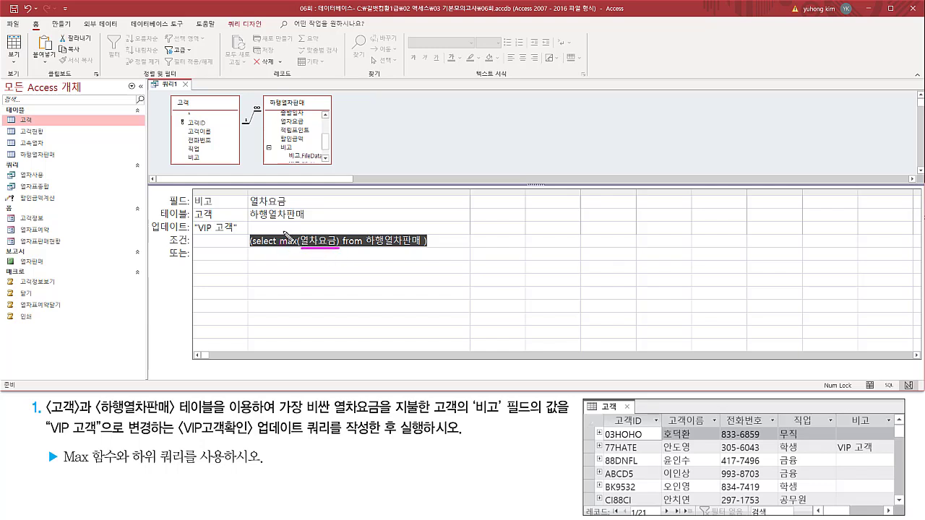
drag(281, 229, 337, 254)
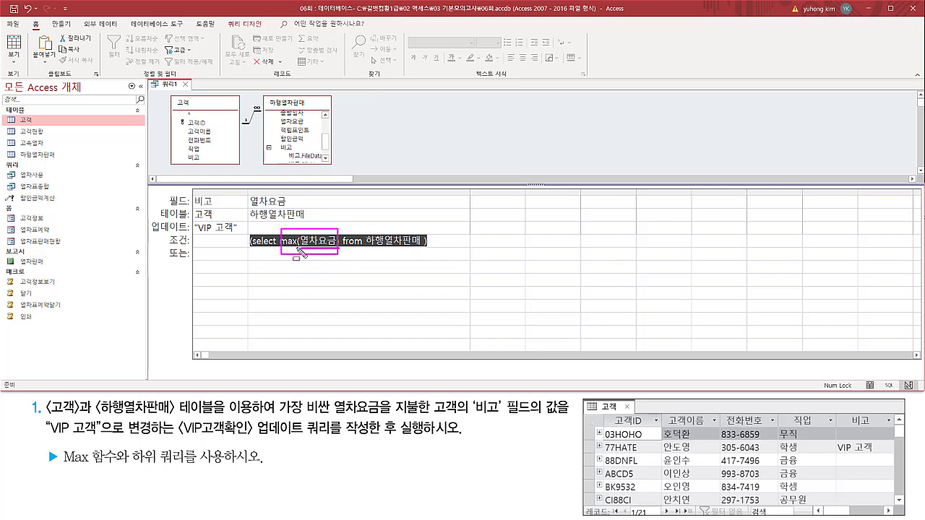
Put the In operator in front of the Max subquery in the 열차요금 criterion.
mouse_move(249, 191)
mouse_down()
mouse_move(250, 205)
mouse_move(321, 235)
mouse_move(252, 197)
mouse_move(314, 227)
mouse_up()
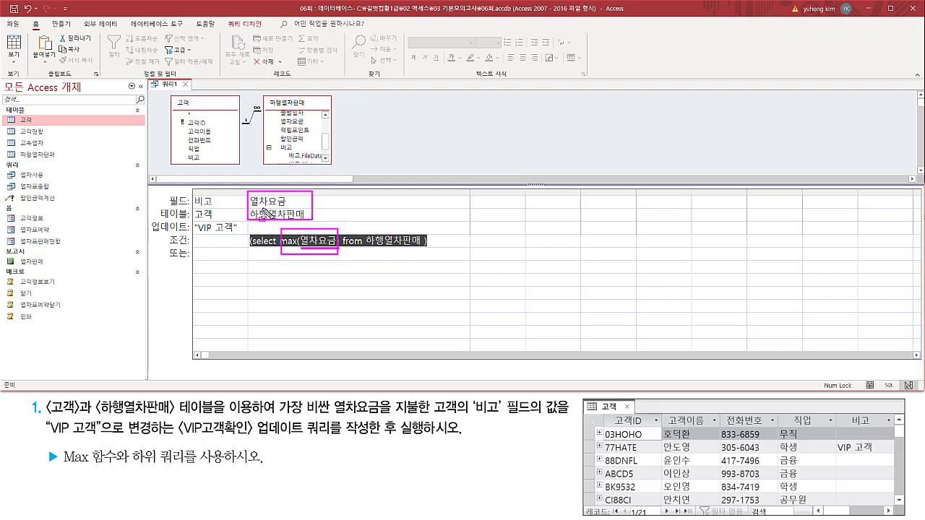
key(Escape)
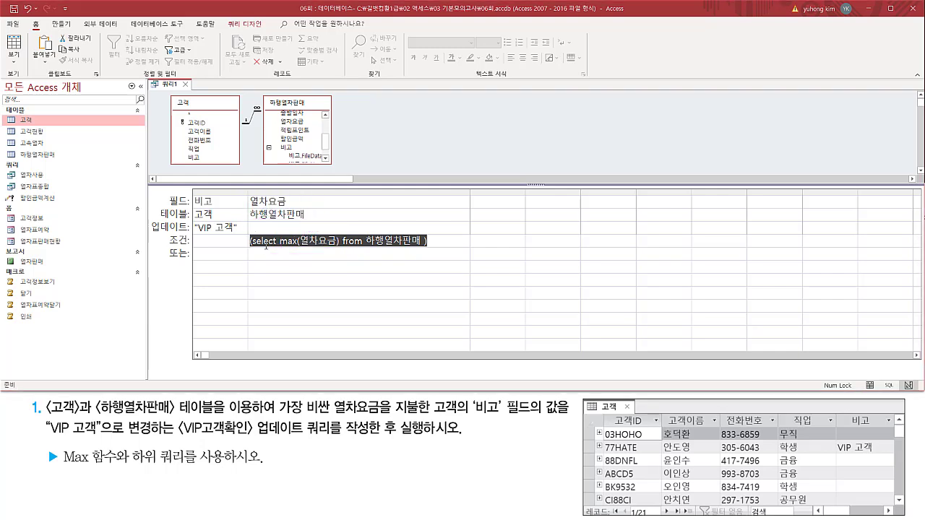
click(266, 246)
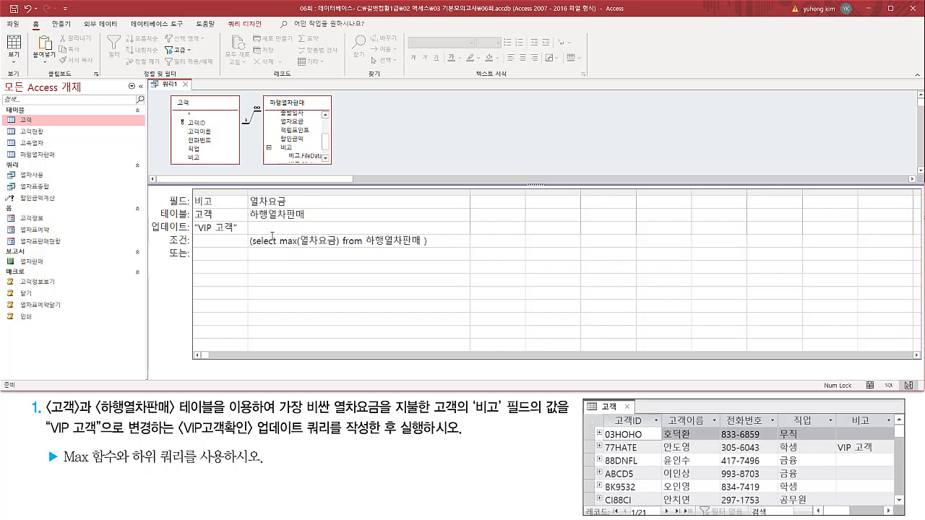
text(in)
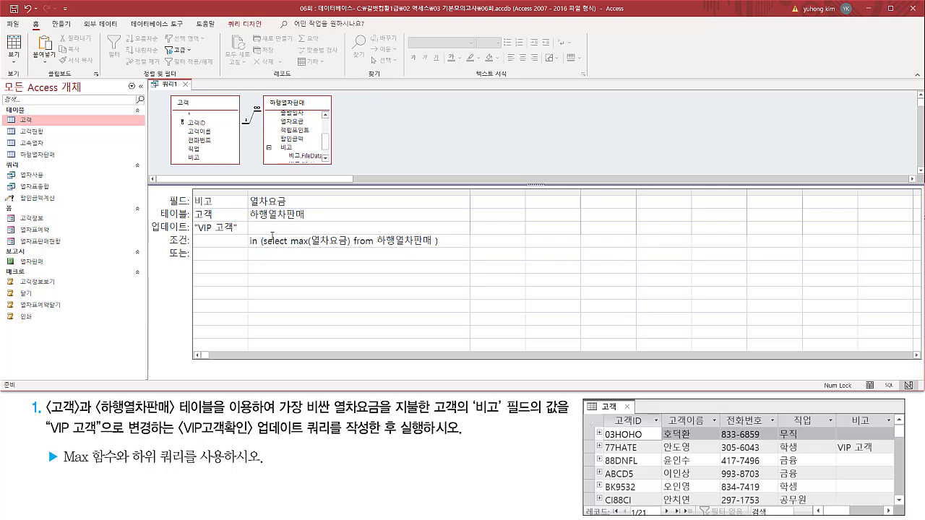
drag(376, 247, 431, 248)
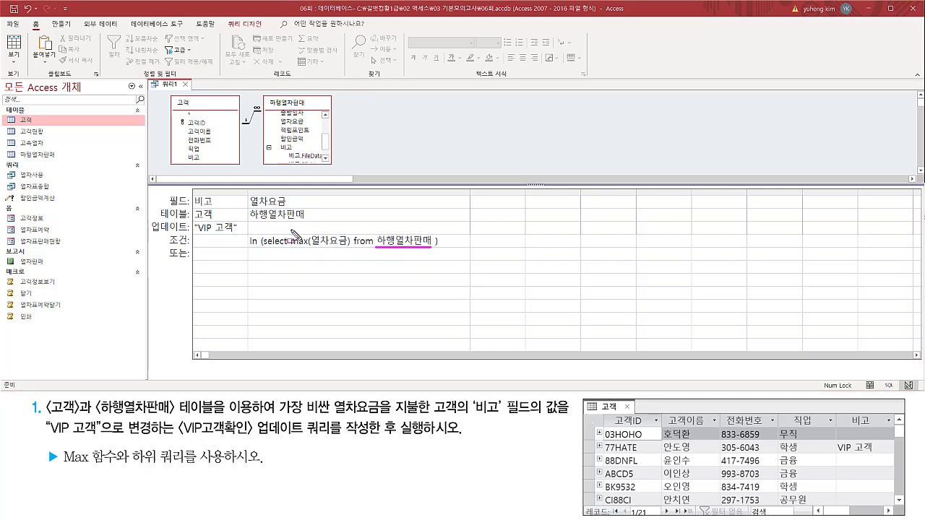
drag(291, 229, 351, 250)
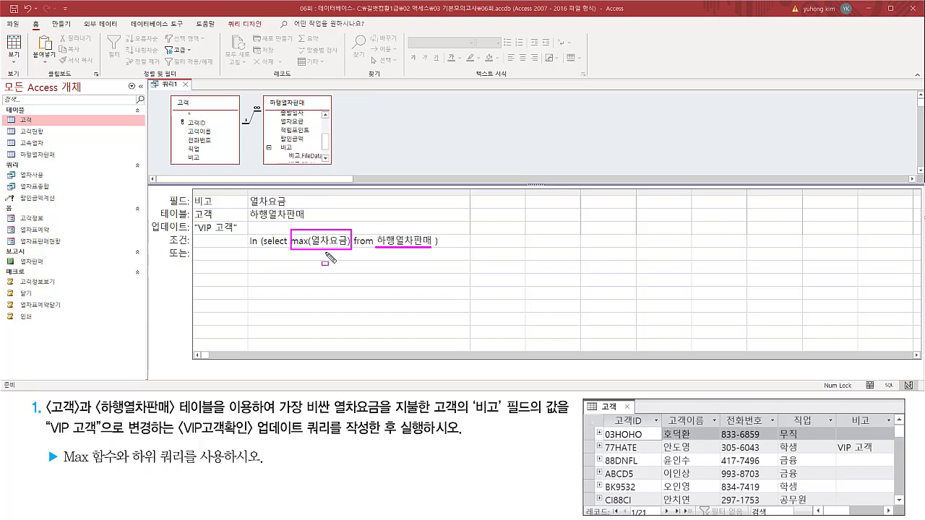
drag(248, 219, 305, 220)
mouse_move(249, 193)
mouse_down()
mouse_move(249, 205)
mouse_move(294, 209)
mouse_up()
mouse_move(248, 235)
mouse_down()
mouse_move(249, 248)
mouse_move(259, 247)
mouse_up()
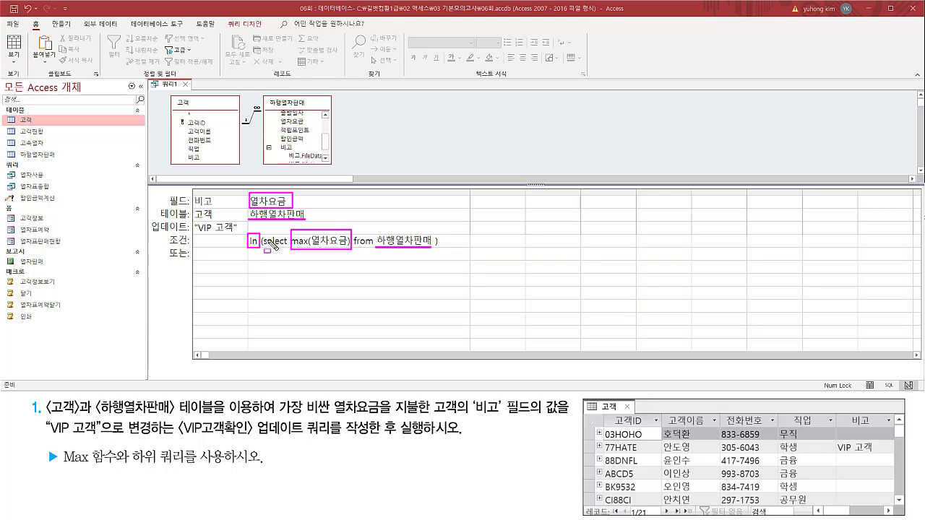
key(Escape)
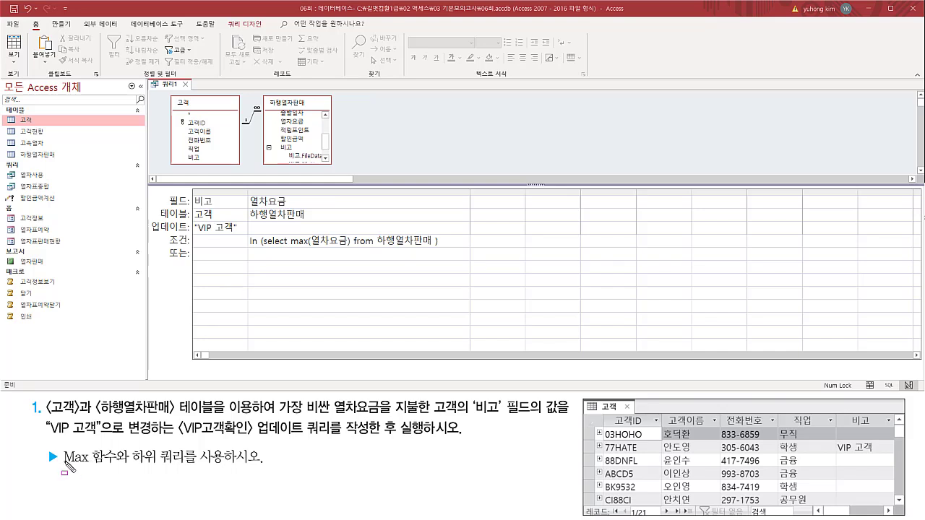
drag(61, 465, 175, 465)
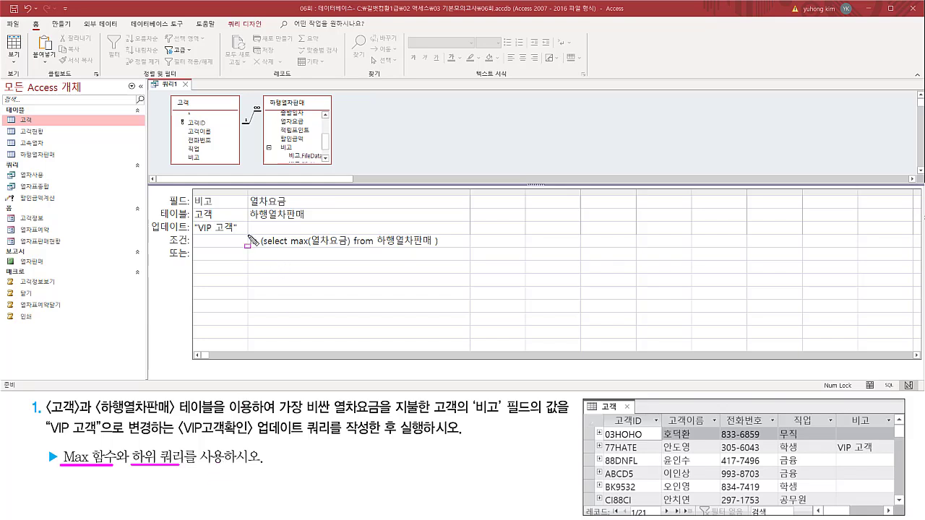
drag(248, 232, 259, 251)
drag(274, 246, 280, 249)
mouse_move(61, 443)
mouse_down()
mouse_move(67, 471)
mouse_move(226, 477)
mouse_up()
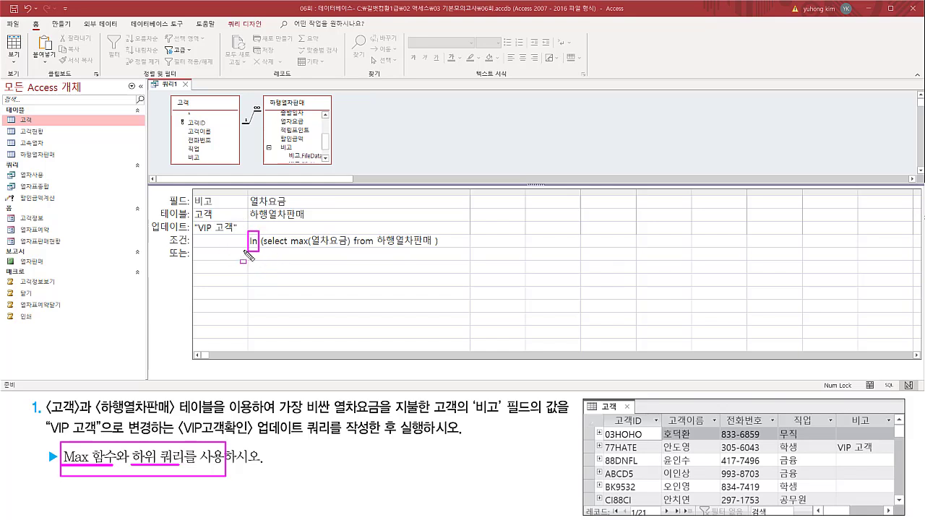
key(Escape)
Run the update query and confirm updating the matching record.
click(321, 228)
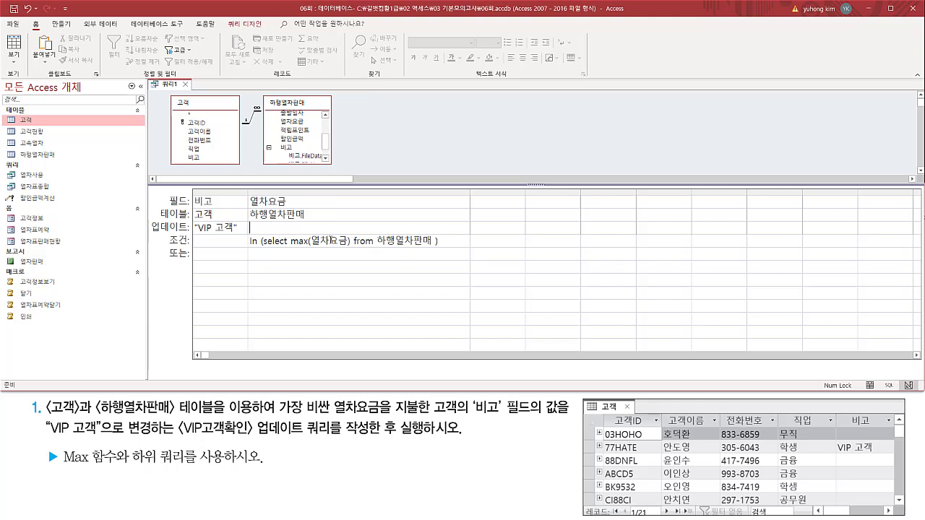
key(ctrl+2)
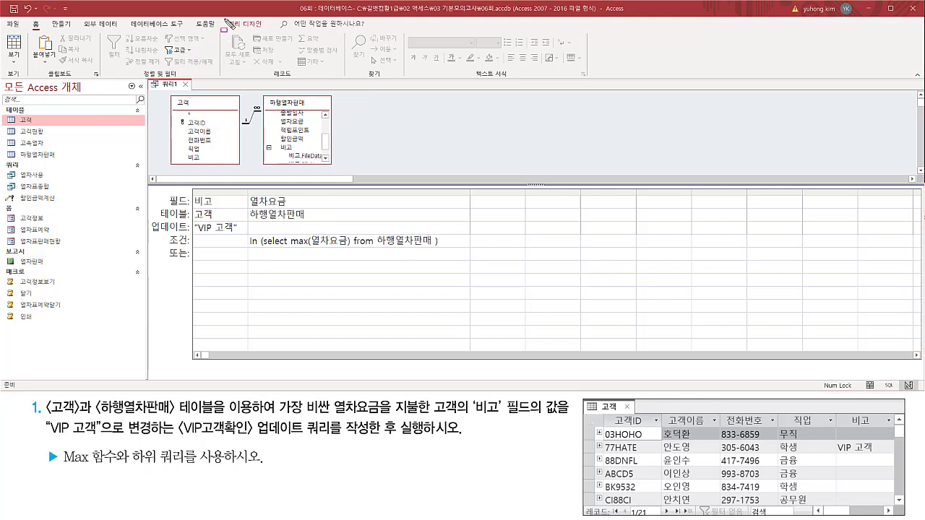
drag(225, 18, 265, 30)
key(Escape)
click(246, 27)
key(ctrl+2)
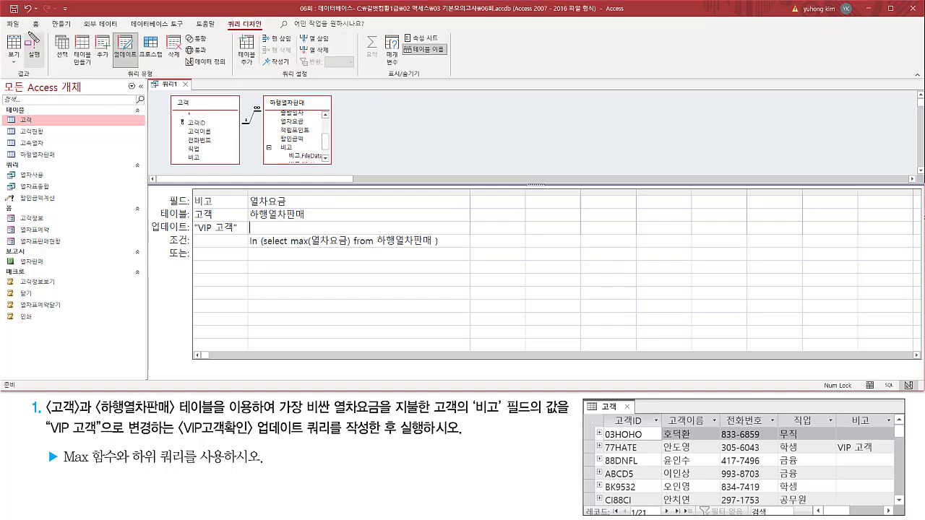
drag(16, 69, 33, 75)
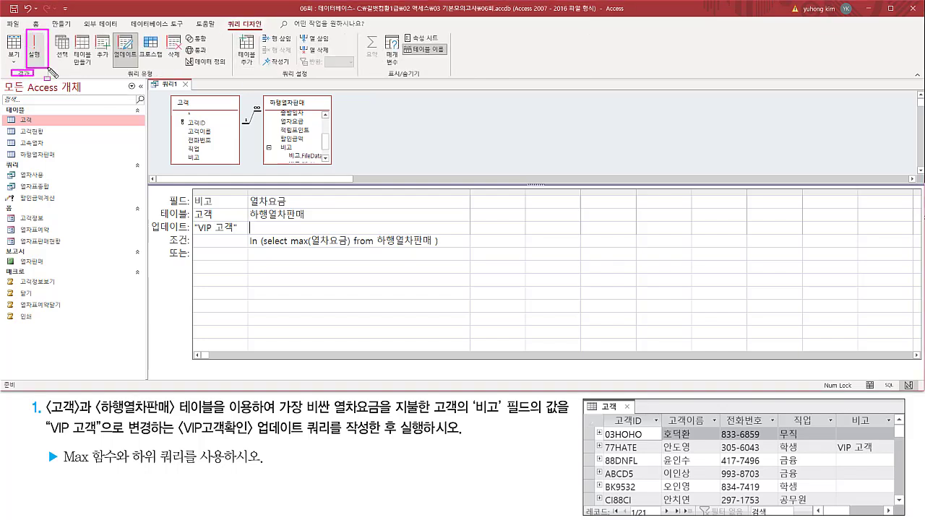
key(Escape)
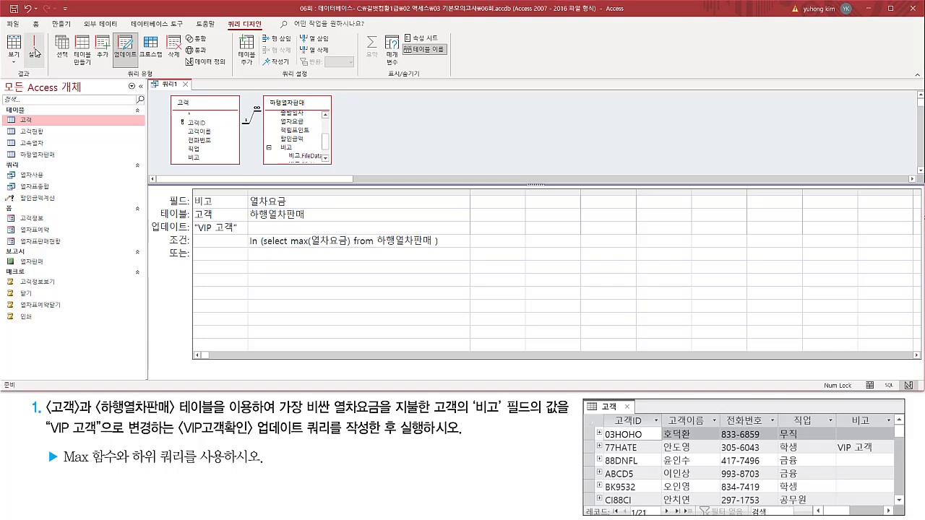
click(34, 49)
key(ctrl+2)
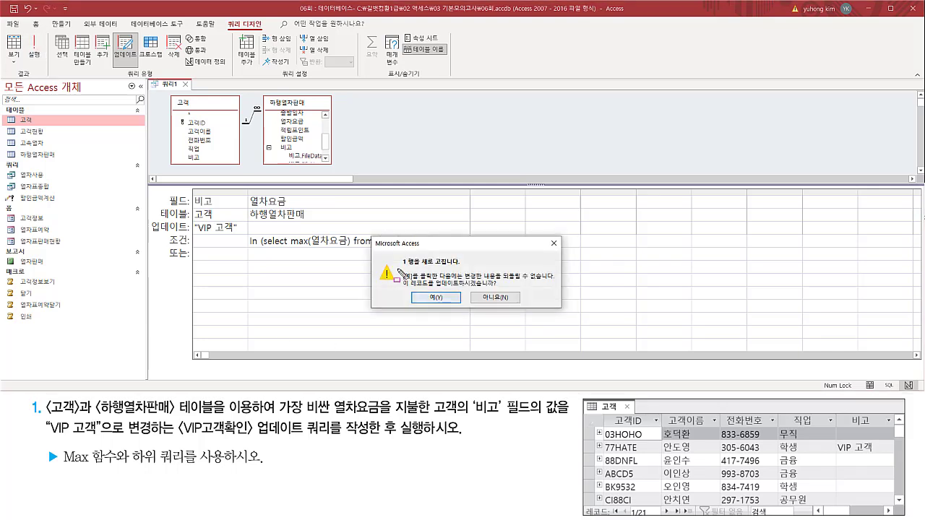
mouse_move(397, 267)
mouse_down()
mouse_move(458, 267)
mouse_move(440, 288)
mouse_move(506, 287)
mouse_up()
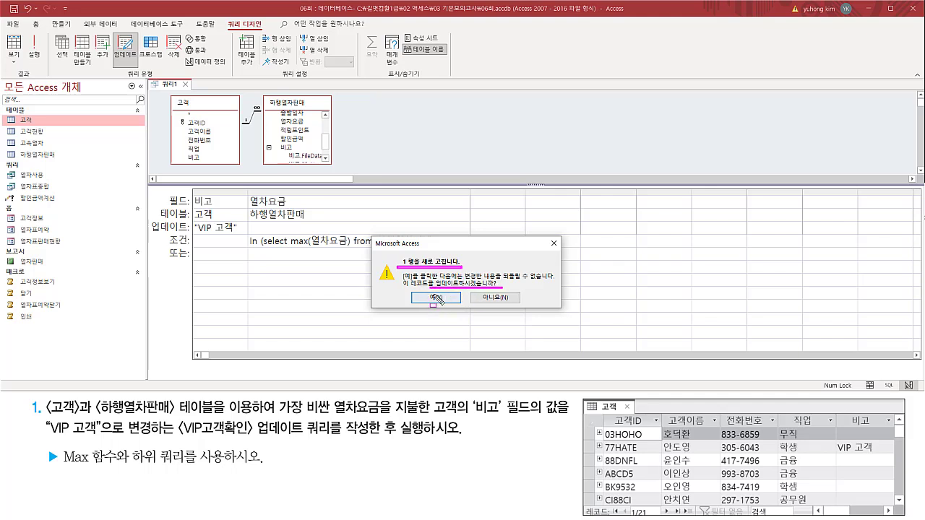
drag(421, 292, 441, 301)
key(Escape)
click(442, 300)
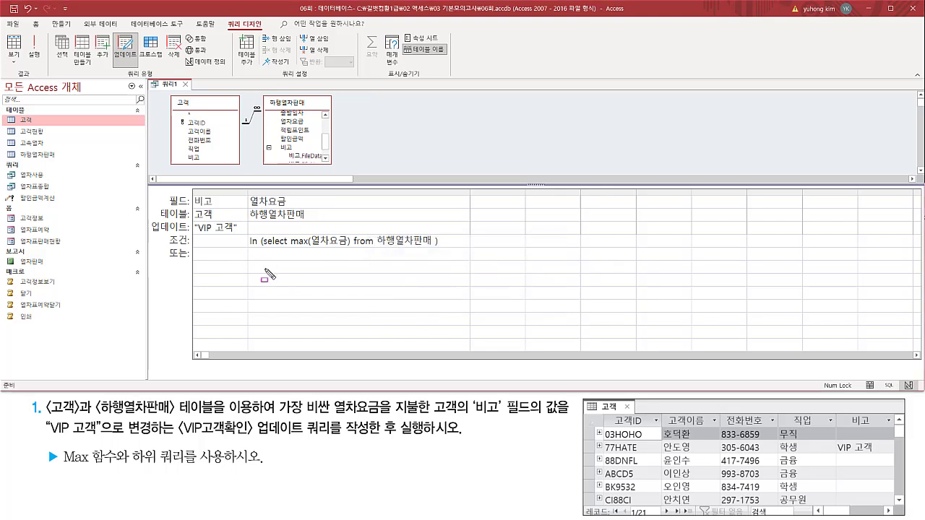
Open the 고객 table, compare its 비고 values and record count with the expected result, and close it.
drag(192, 193, 236, 233)
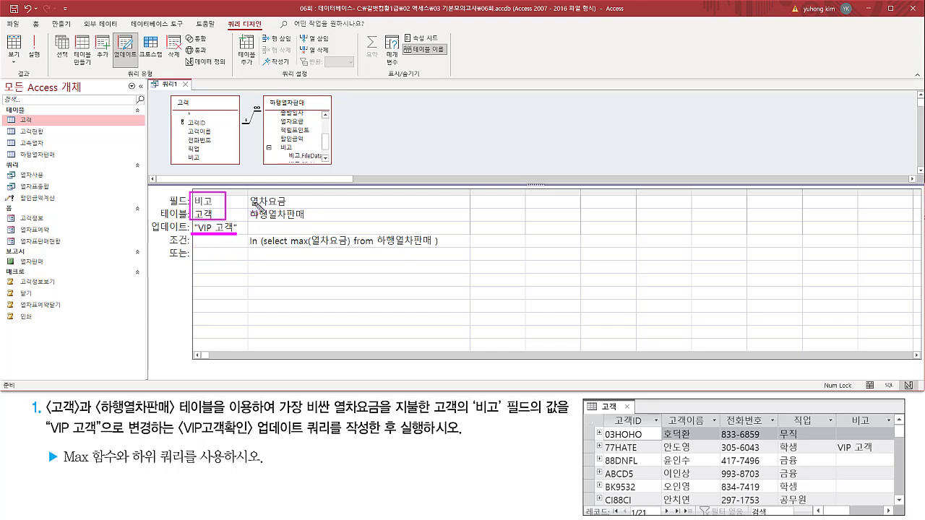
mouse_move(248, 192)
mouse_down()
mouse_move(252, 225)
mouse_move(456, 252)
mouse_up()
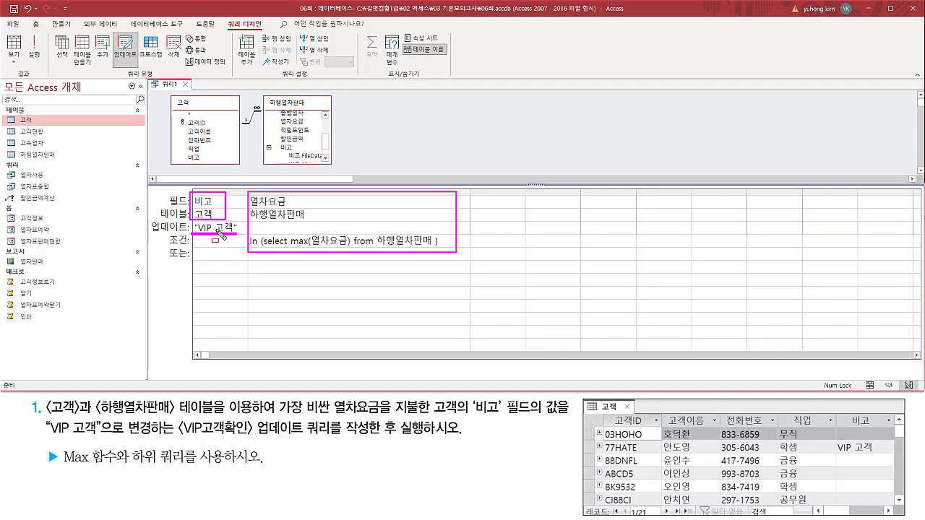
drag(19, 113, 51, 130)
key(Escape)
double_click(45, 120)
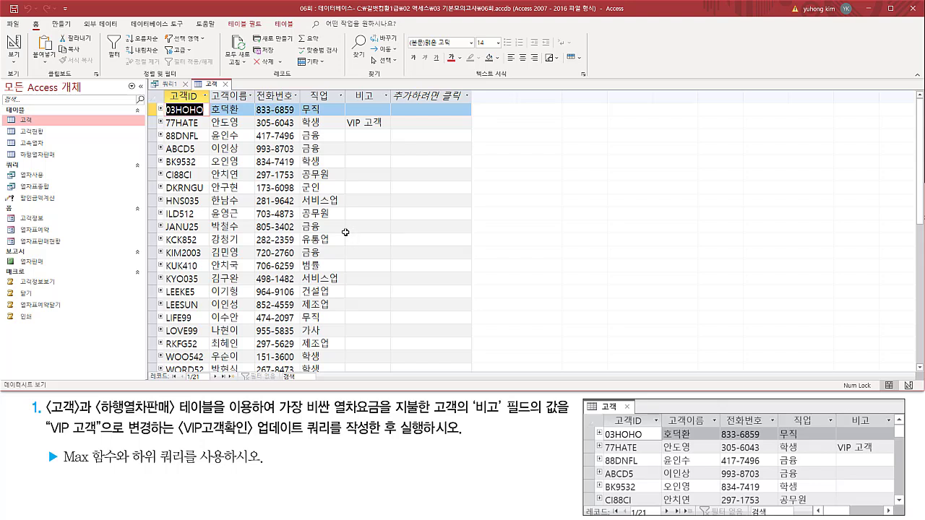
key(ctrl+2)
mouse_move(149, 382)
mouse_down()
mouse_move(216, 383)
mouse_move(222, 373)
mouse_up()
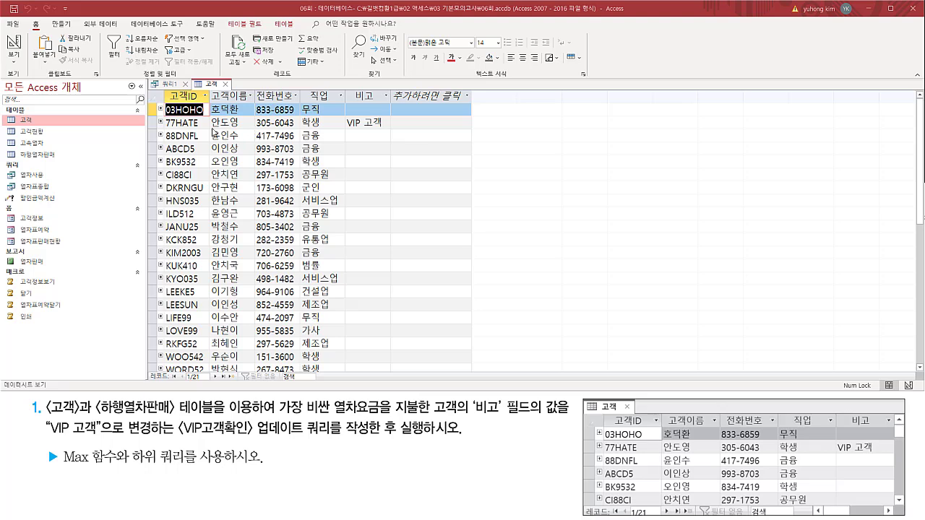
drag(162, 134, 389, 131)
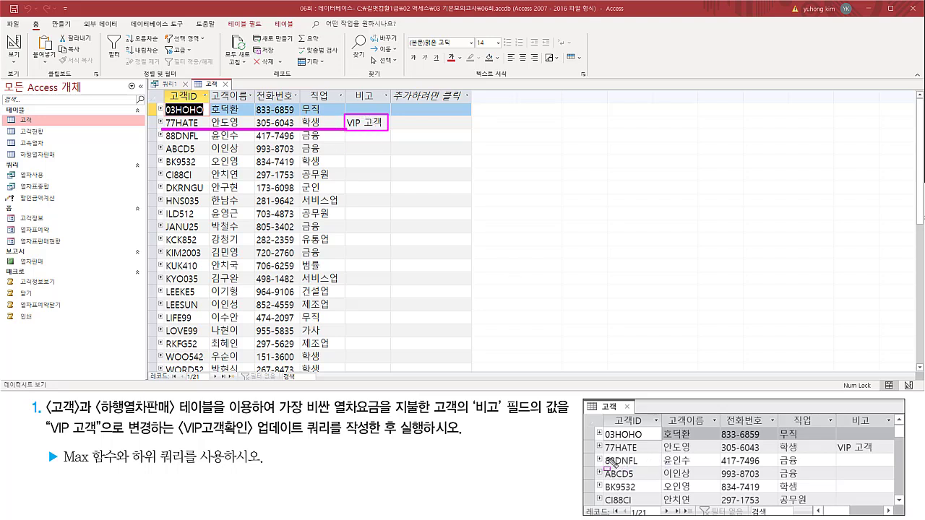
mouse_move(596, 455)
mouse_down()
mouse_move(883, 456)
mouse_move(893, 439)
mouse_up()
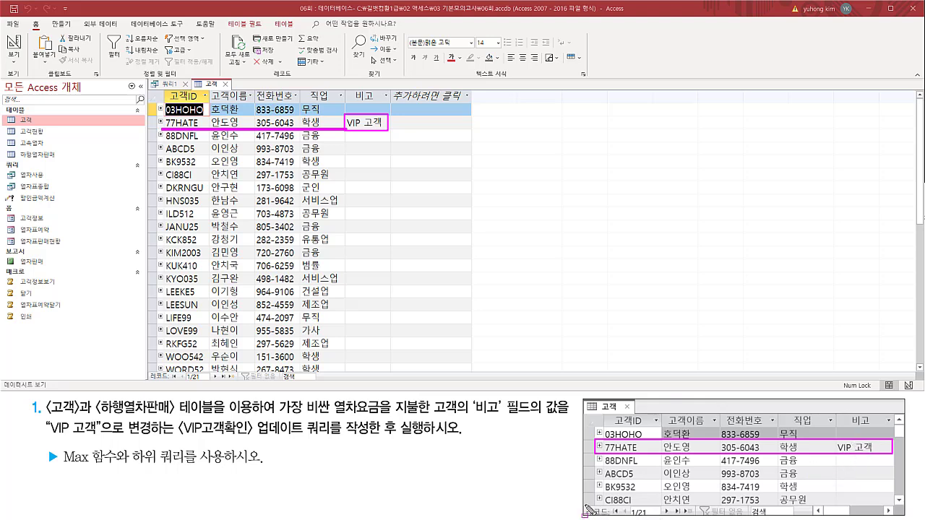
drag(586, 506, 676, 517)
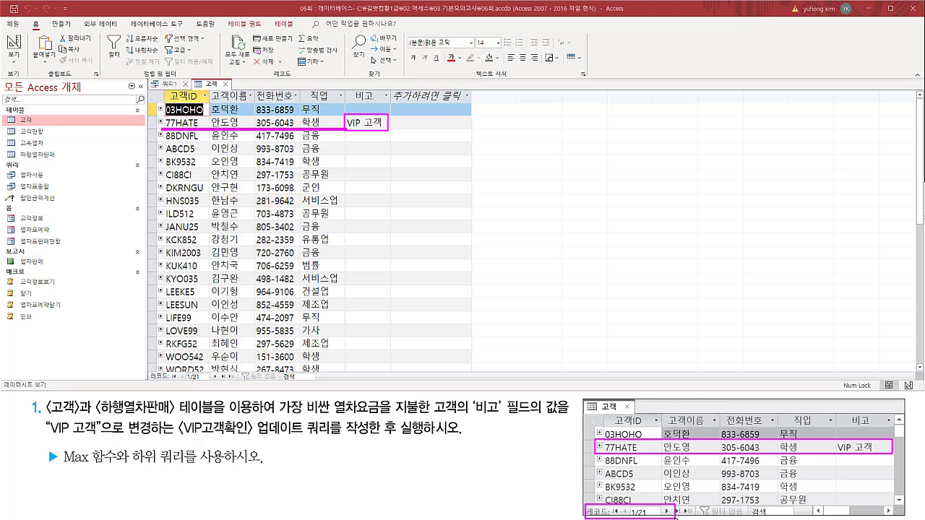
drag(147, 369, 222, 386)
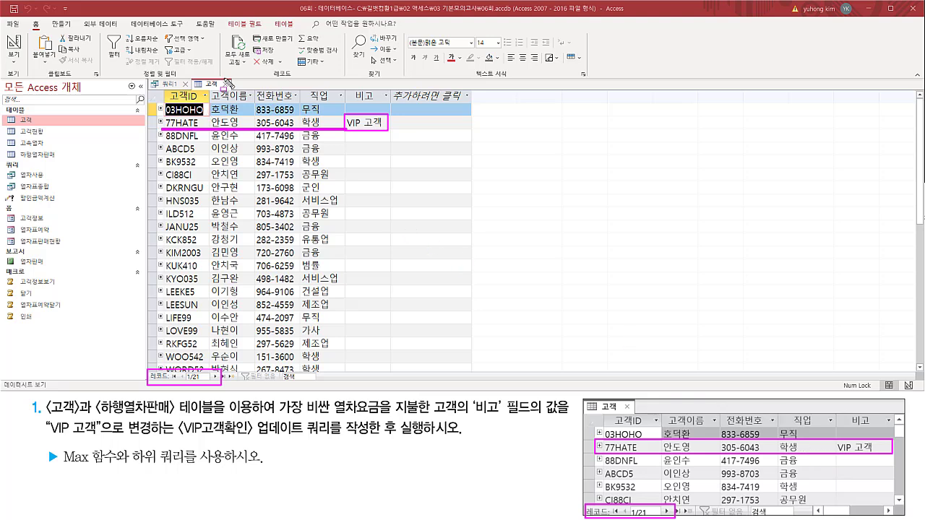
drag(221, 78, 231, 89)
key(Escape)
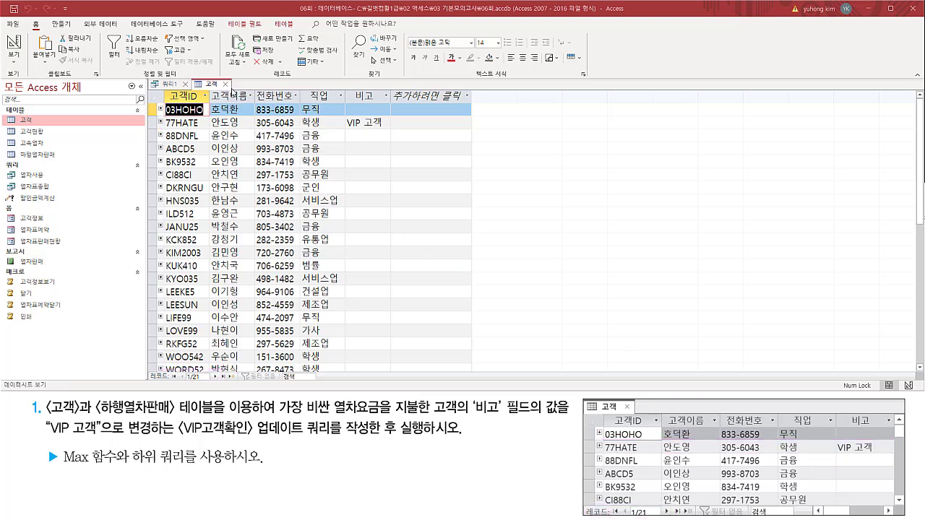
click(228, 84)
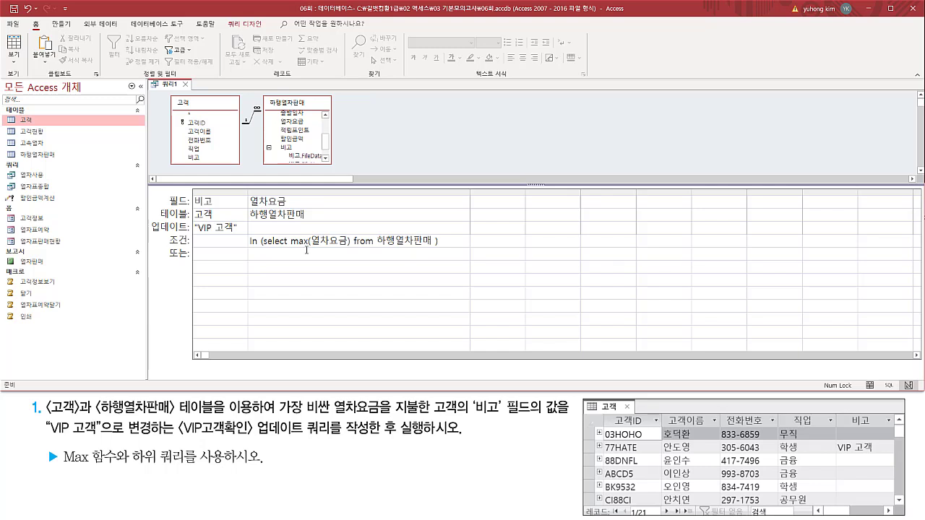
Close the query design and agree to save its changes.
key(ctrl+2)
drag(178, 79, 188, 89)
key(Escape)
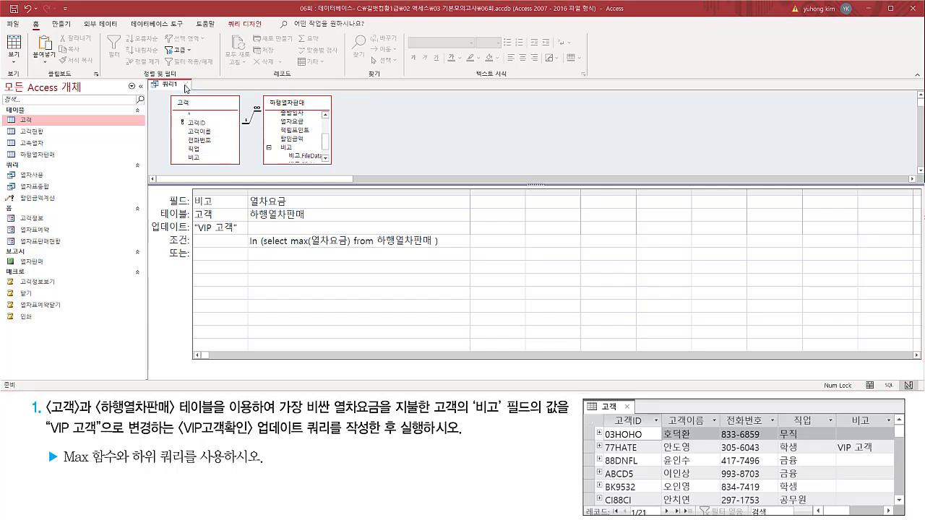
click(186, 85)
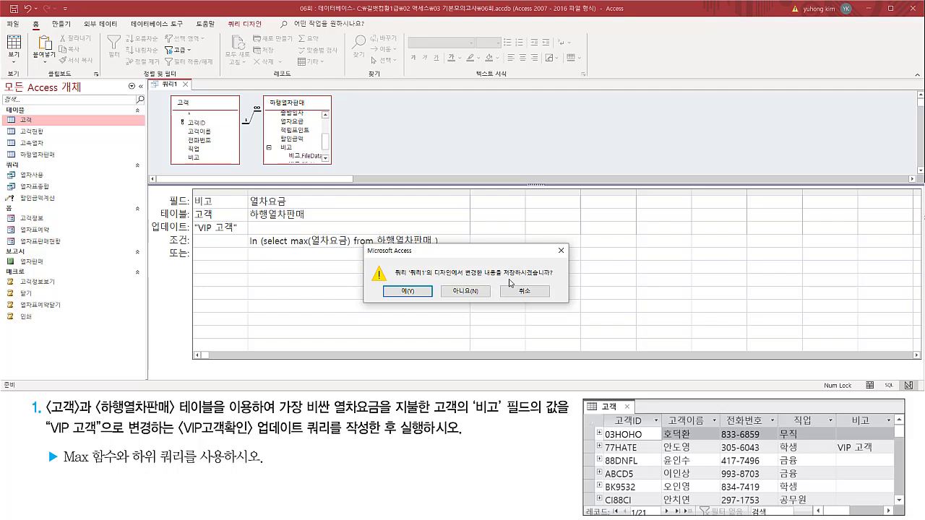
key(ctrl+2)
drag(504, 276, 557, 275)
drag(412, 289, 396, 295)
key(Escape)
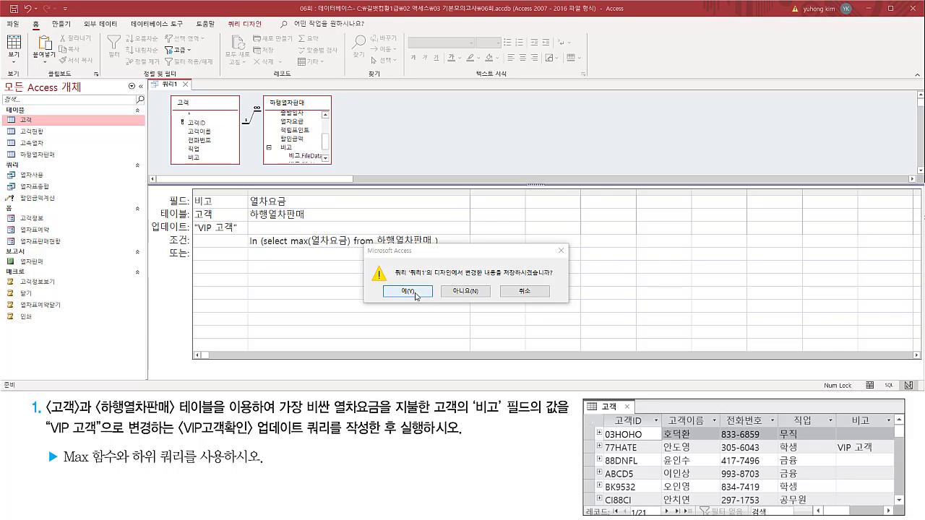
click(409, 292)
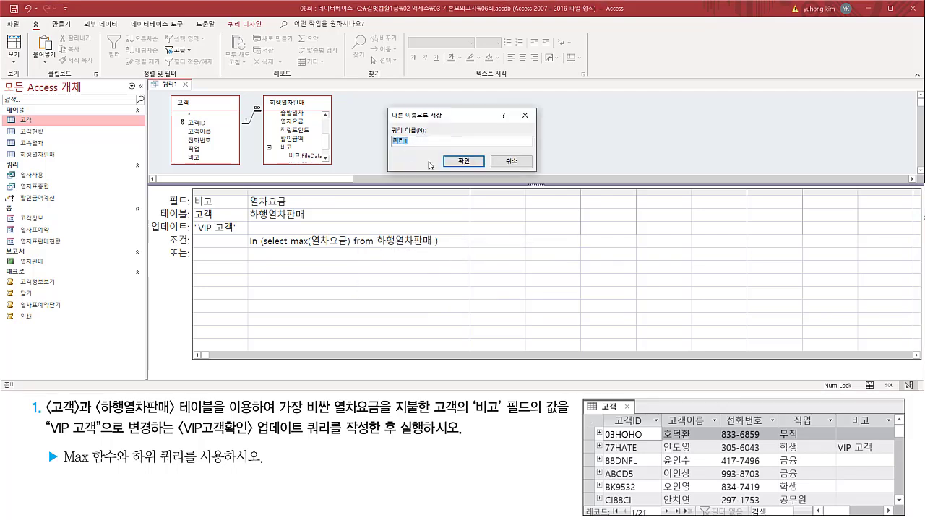
Save the update query under the name VIP고객확인.
key(ctrl+2)
drag(385, 123, 437, 151)
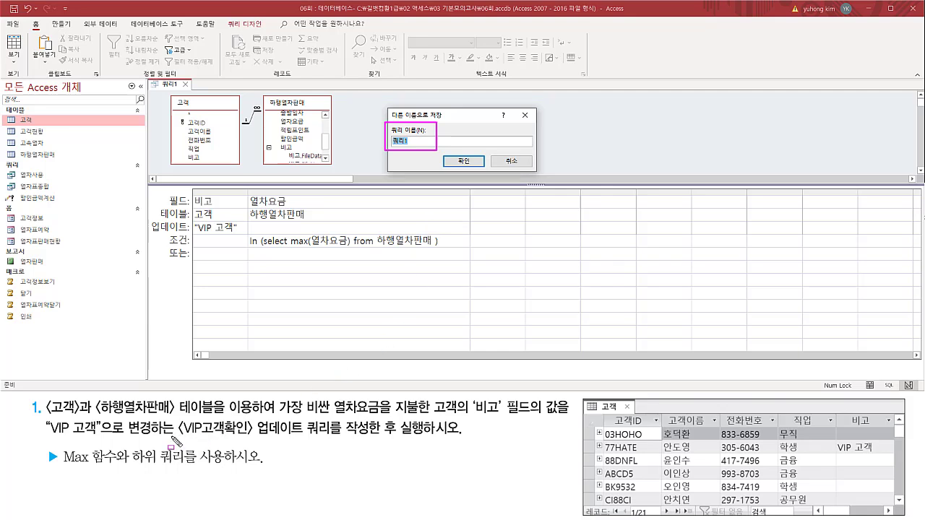
drag(172, 438, 381, 437)
key(Escape)
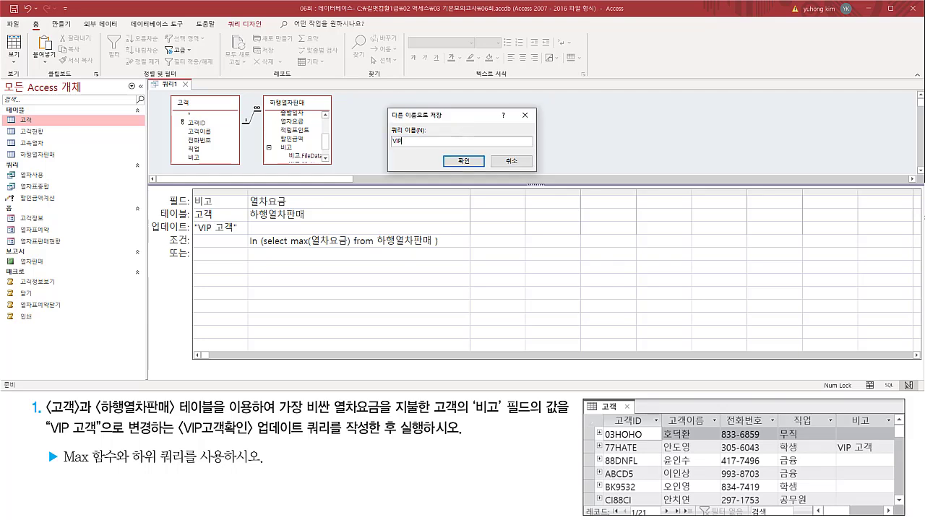
text(고객확인)
drag(386, 145, 434, 145)
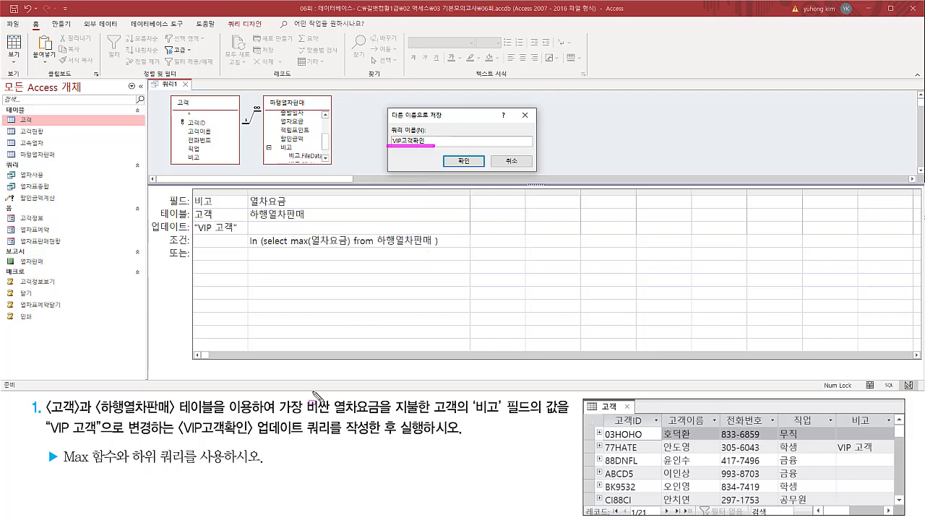
drag(456, 150, 477, 177)
key(Escape)
click(469, 162)
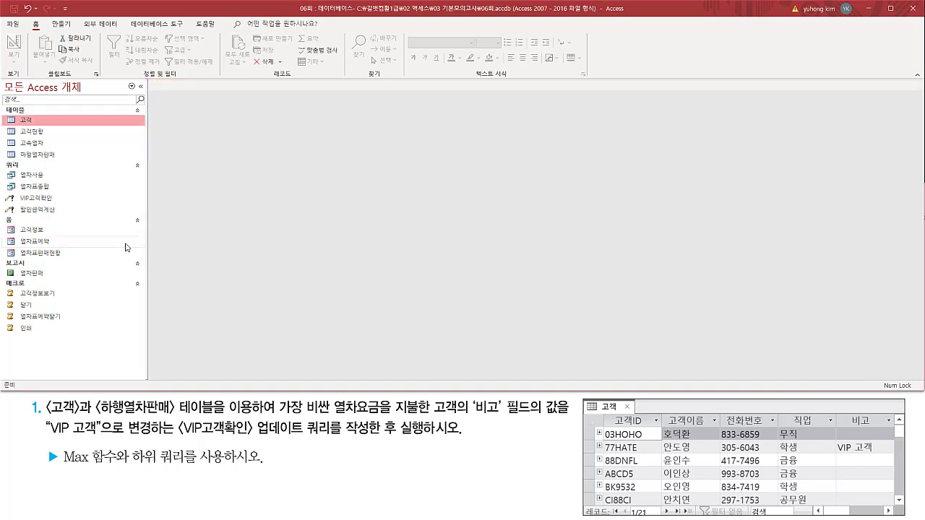
drag(4, 191, 61, 203)
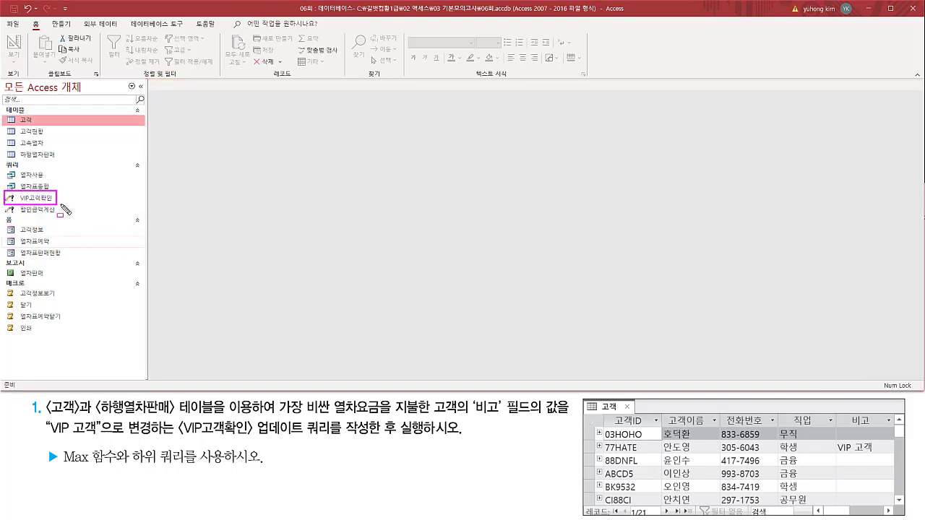
key(Escape)
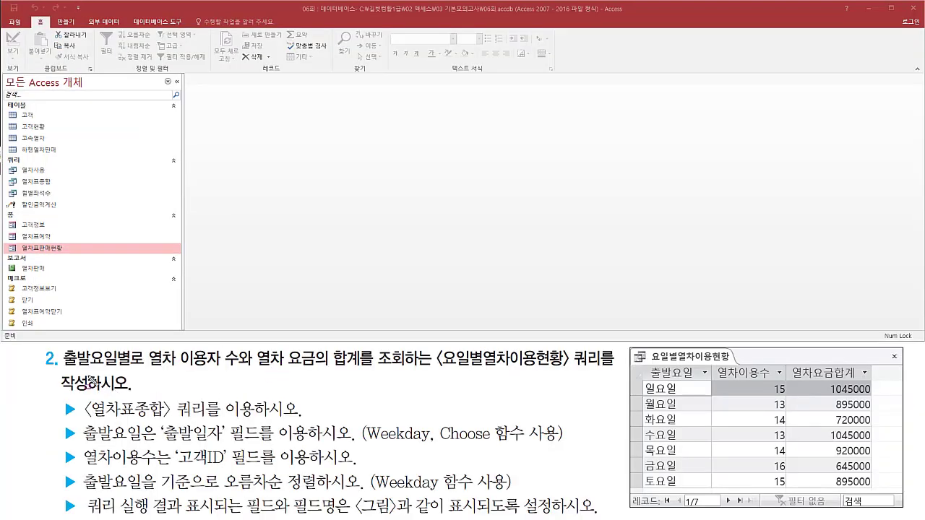
Examine the task for the 요일별열차이용현황 query, its expected result columns and its required source query.
mouse_move(63, 369)
mouse_down()
mouse_move(119, 371)
mouse_move(133, 348)
mouse_move(238, 373)
mouse_move(359, 370)
mouse_up()
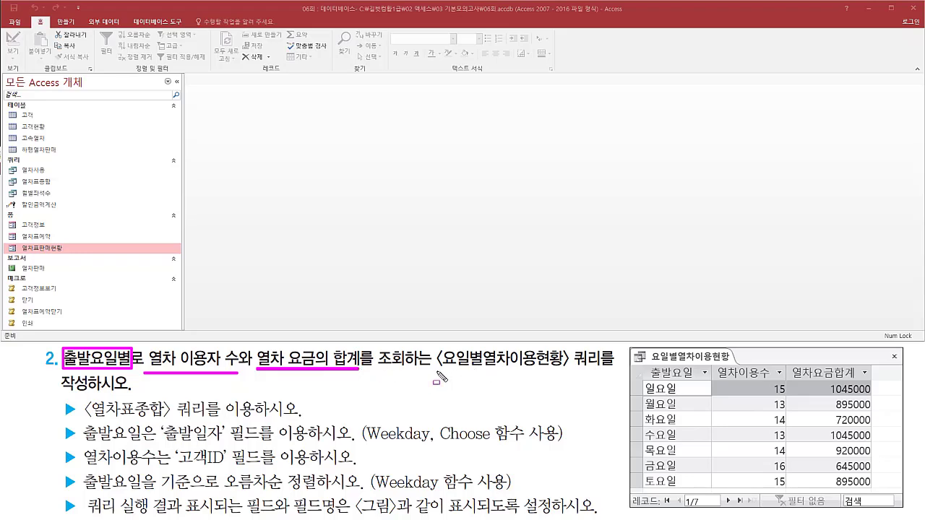
drag(438, 373, 566, 373)
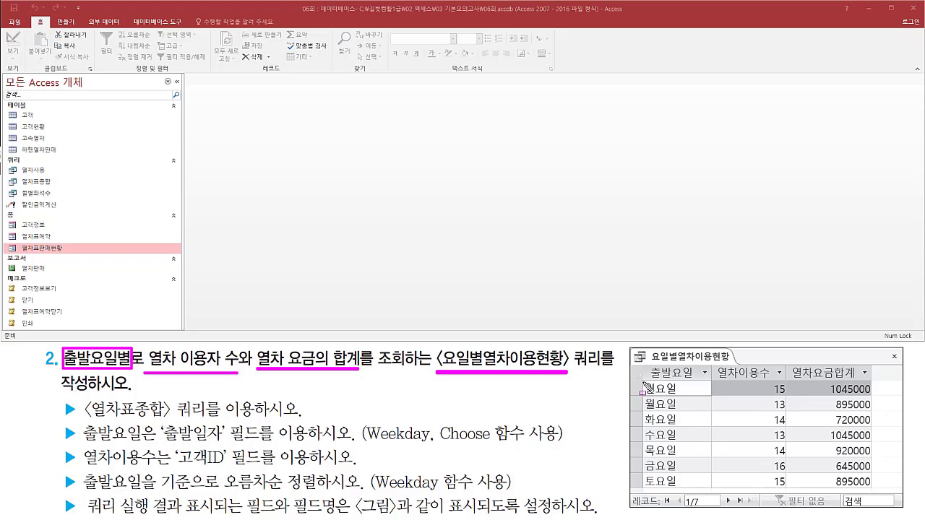
mouse_move(642, 380)
mouse_down()
mouse_move(659, 397)
mouse_move(681, 399)
mouse_up()
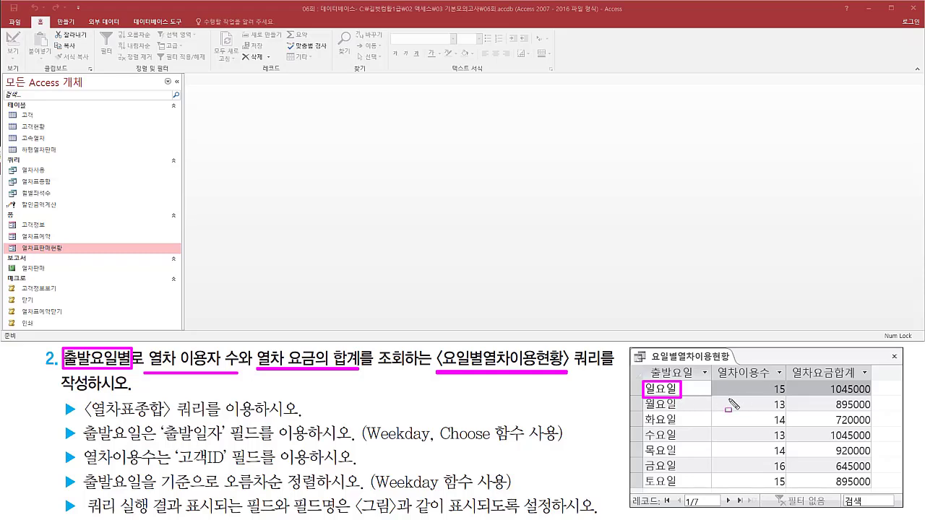
drag(729, 397, 877, 395)
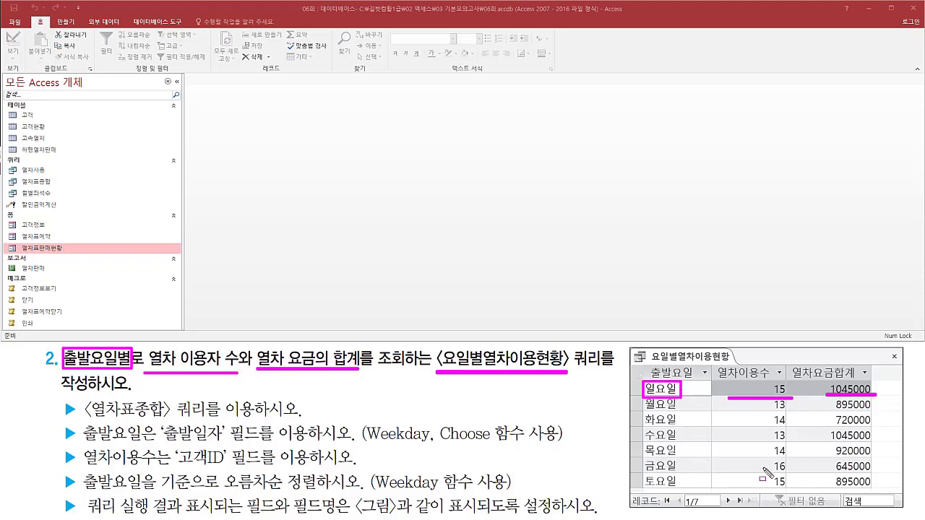
drag(84, 418, 210, 418)
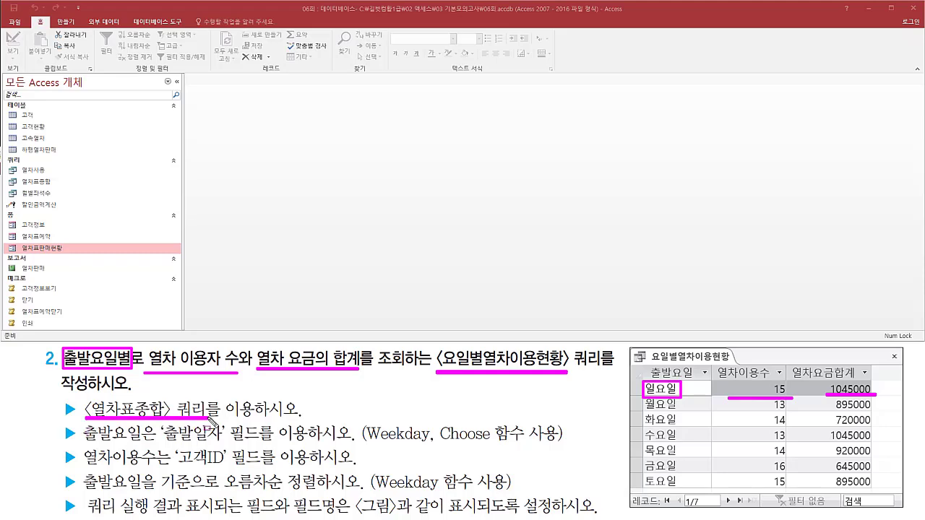
key(Escape)
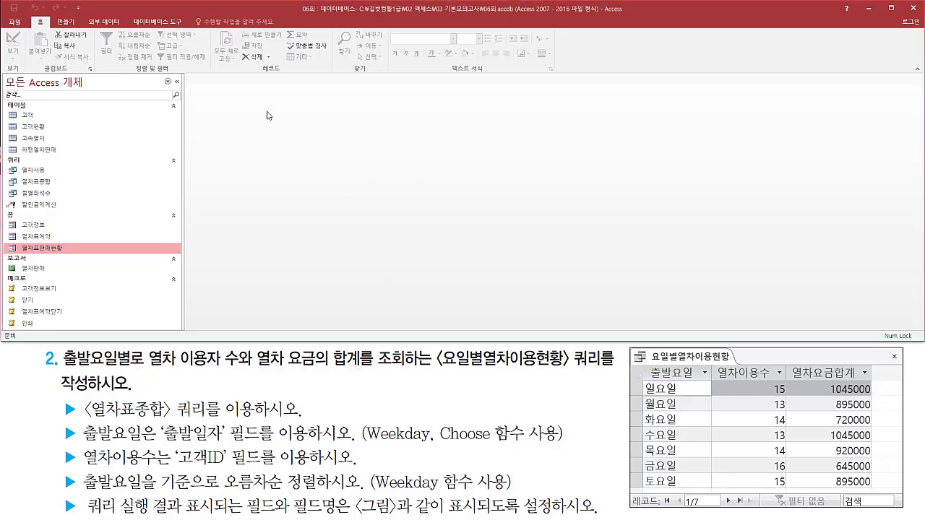
Create a new query in Design view.
click(66, 24)
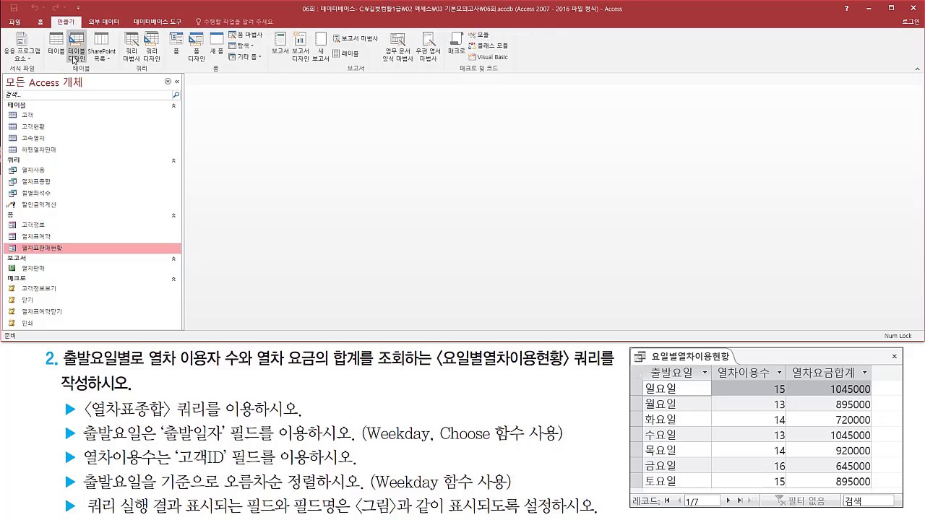
key(ctrl+2)
drag(141, 28, 165, 67)
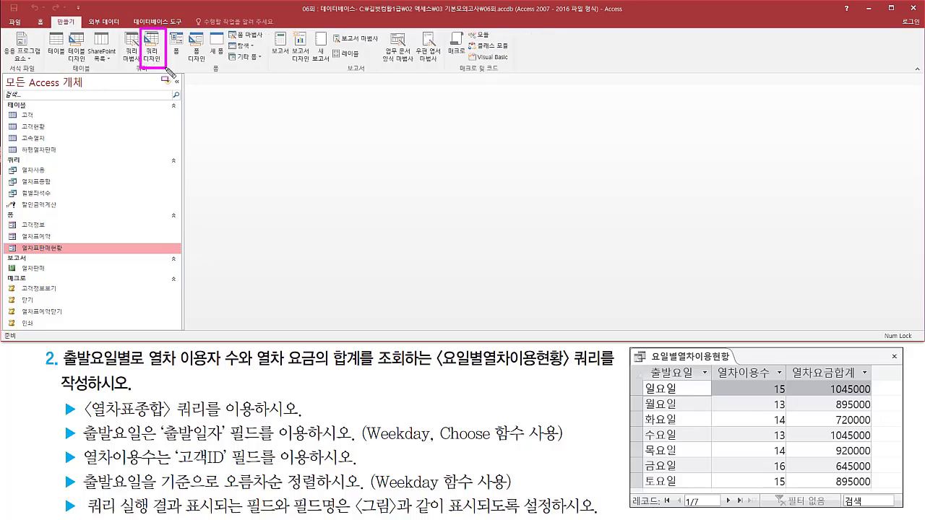
key(Escape)
click(153, 48)
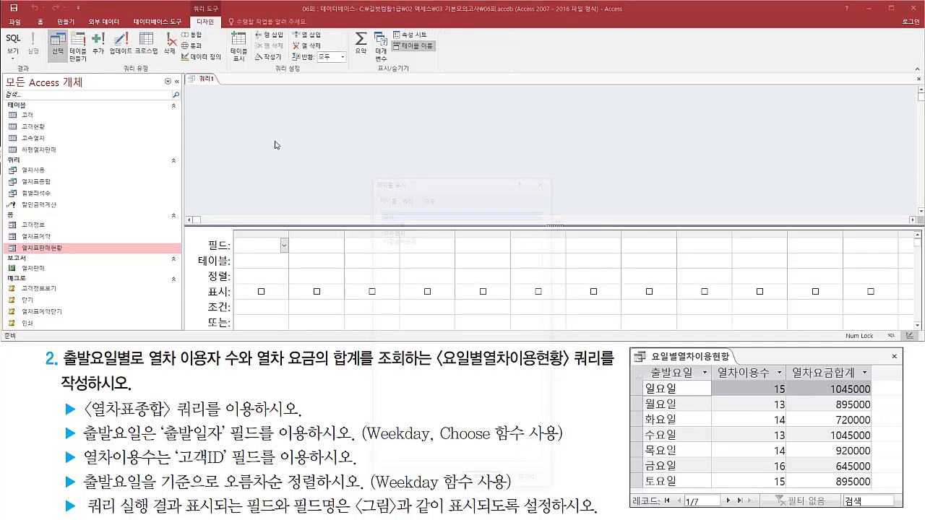
Add the 열차표종합 query as the new query's data source and close the table selection dialog.
drag(437, 179, 456, 97)
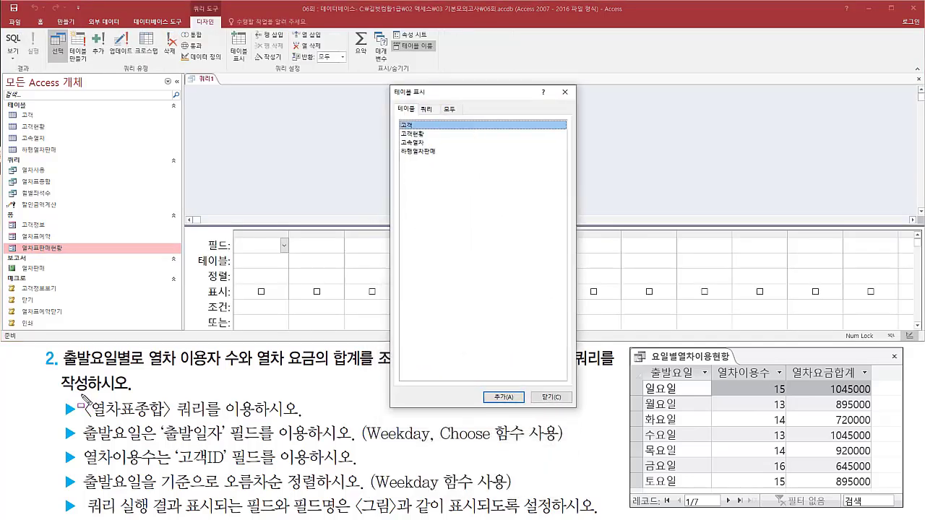
mouse_move(80, 395)
mouse_down()
mouse_move(96, 419)
mouse_move(210, 423)
mouse_up()
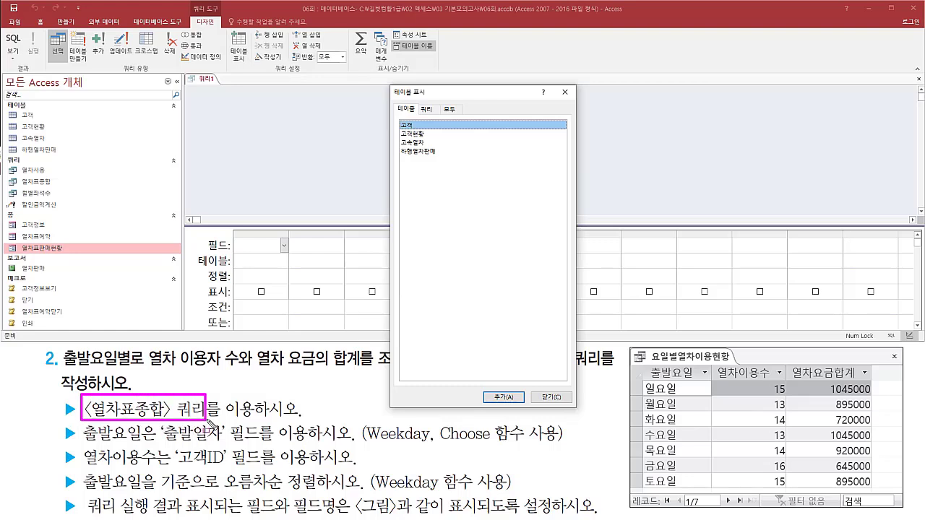
drag(418, 102, 438, 115)
key(Escape)
click(434, 112)
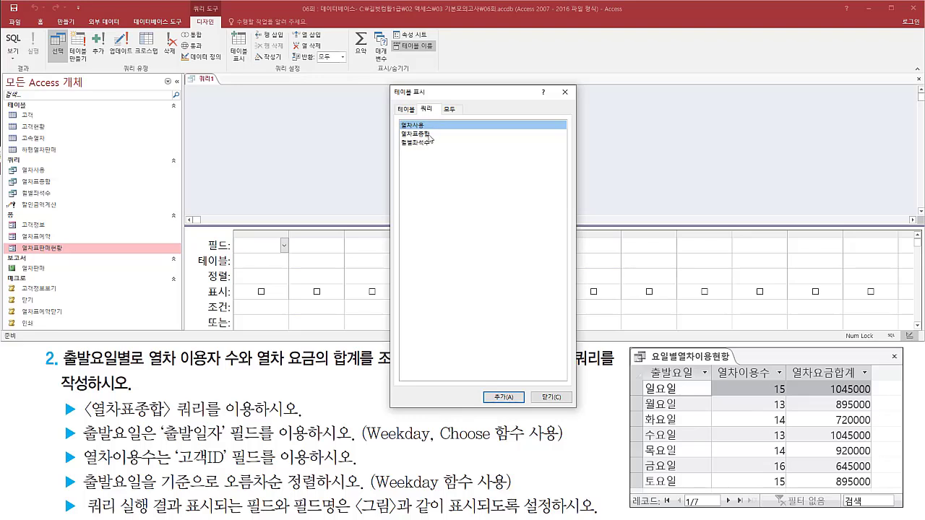
click(429, 135)
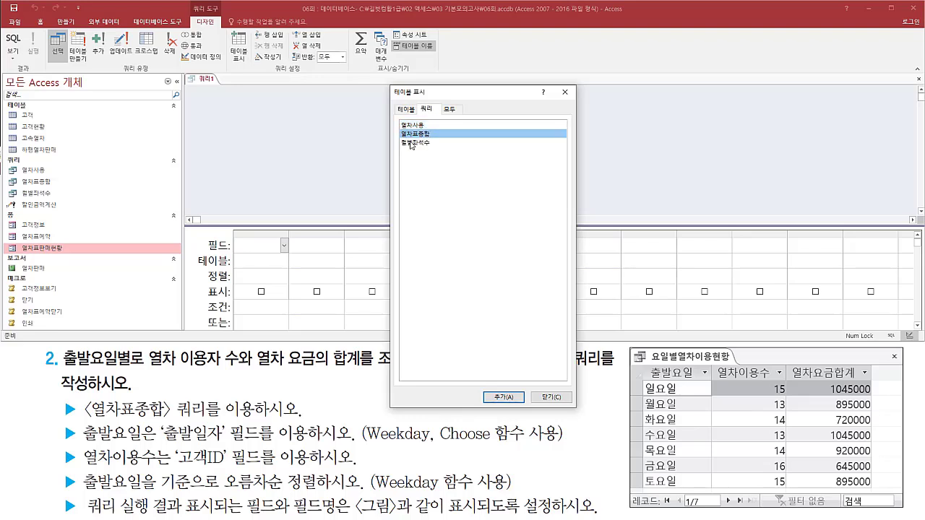
double_click(417, 136)
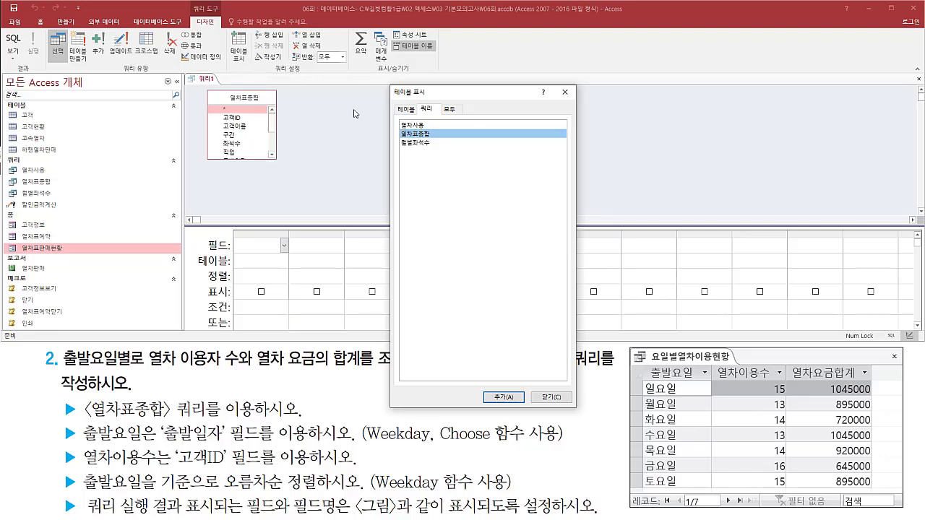
mouse_move(203, 87)
mouse_down()
mouse_move(278, 173)
mouse_move(286, 168)
mouse_up()
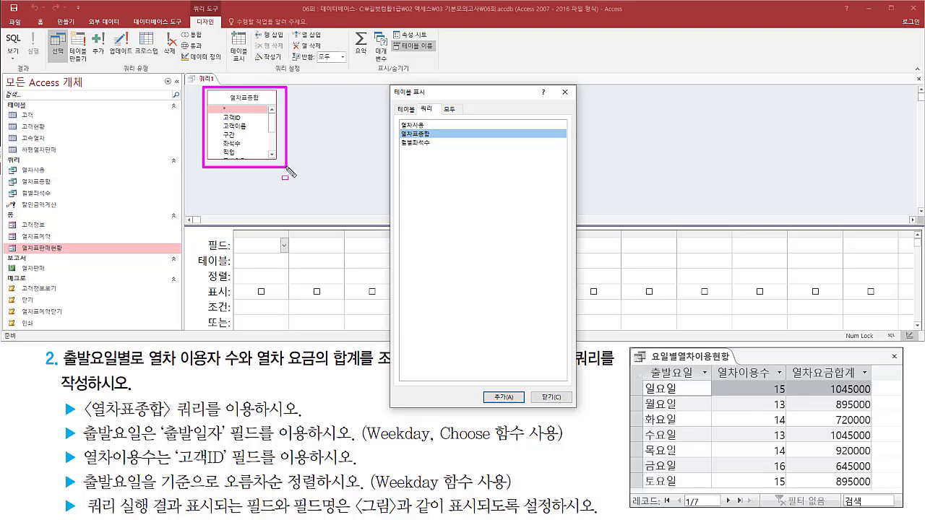
drag(555, 85, 573, 102)
key(Escape)
click(565, 91)
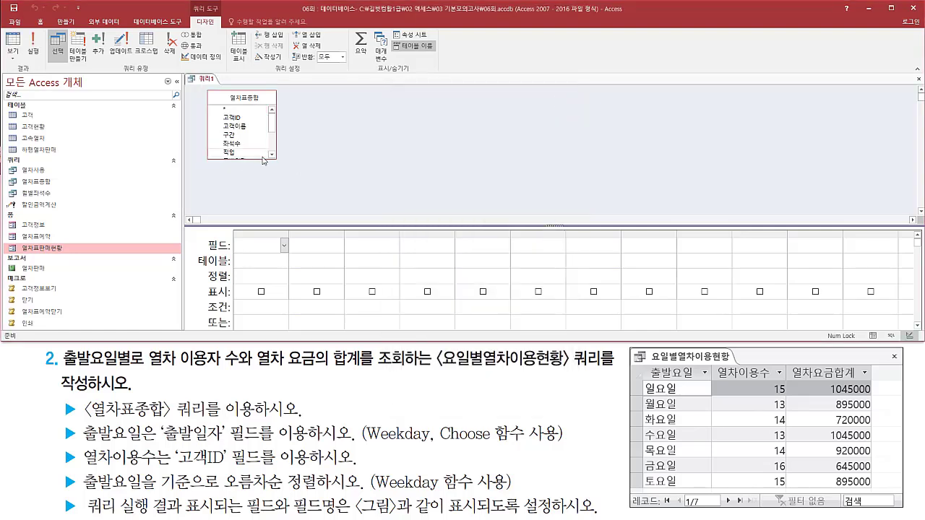
Enlarge the 열차표종합 field list to show every field and add 출발일자 as the first column of the design grid.
drag(276, 160, 284, 213)
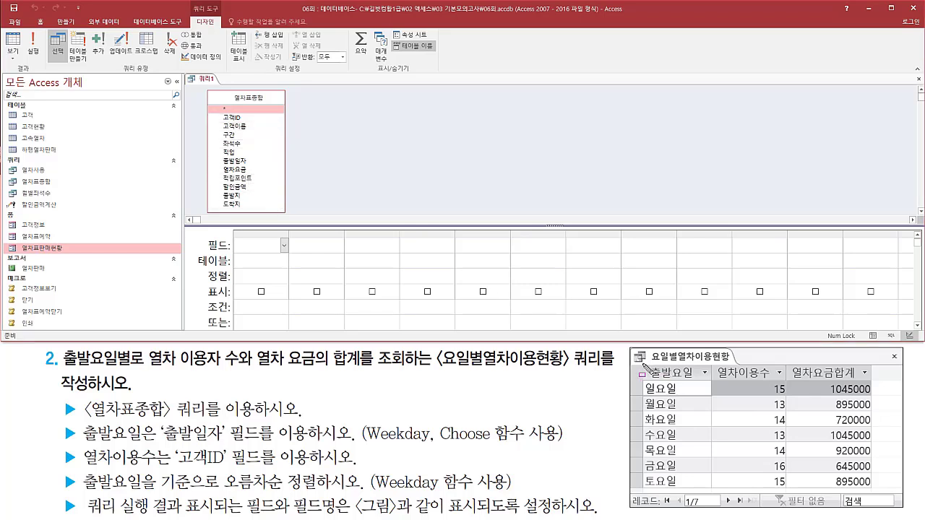
mouse_move(642, 368)
mouse_down()
mouse_move(692, 493)
mouse_move(713, 489)
mouse_up()
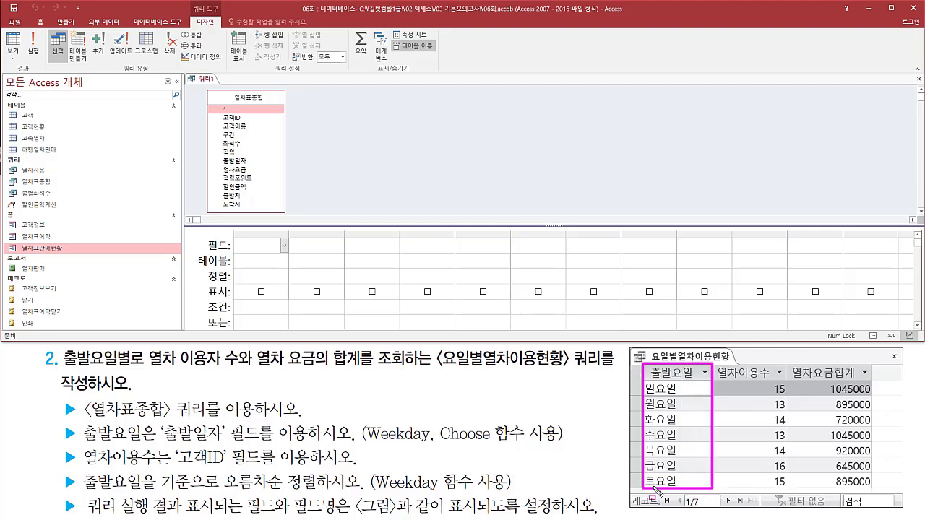
mouse_move(81, 454)
mouse_down()
mouse_move(152, 454)
mouse_move(174, 441)
mouse_move(556, 444)
mouse_up()
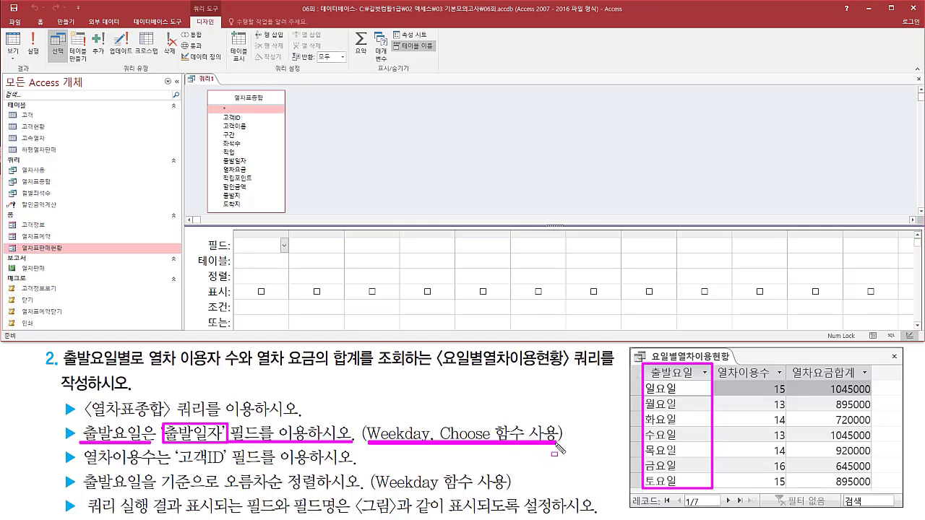
key(Escape)
click(260, 167)
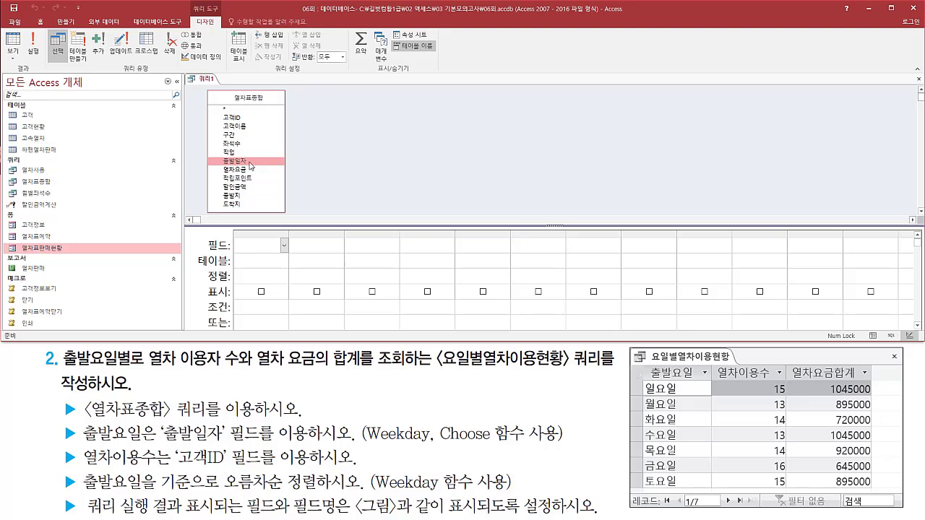
drag(251, 167, 279, 243)
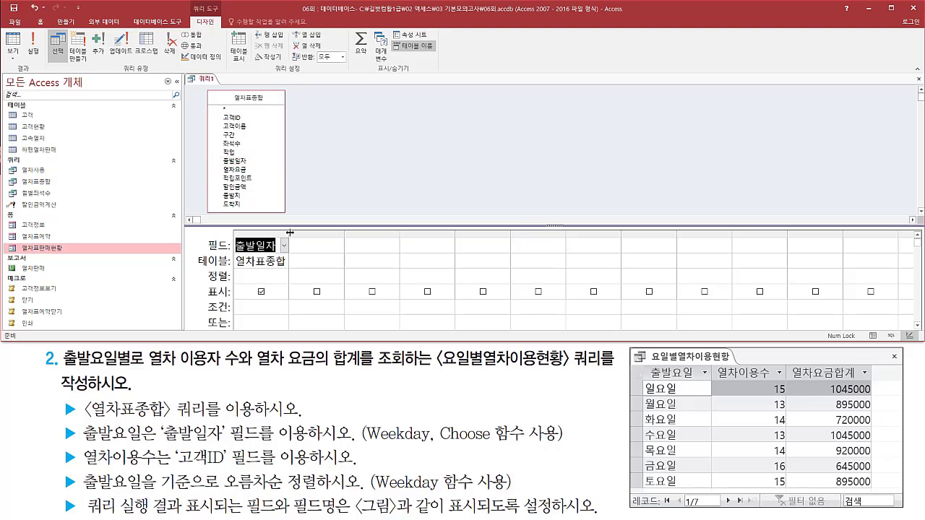
Add the 고객ID field as the second column of the design grid for the passenger count.
drag(713, 366, 776, 381)
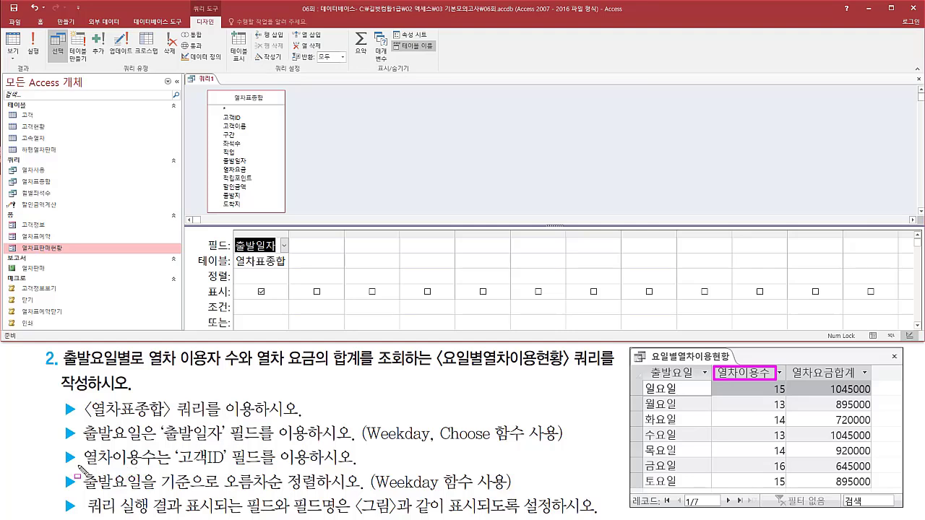
drag(81, 466, 228, 469)
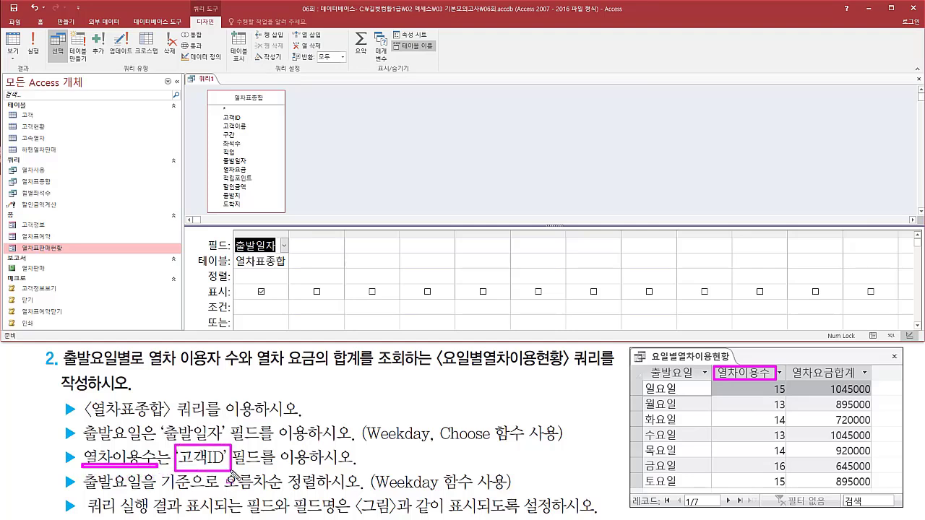
key(Escape)
click(250, 118)
double_click(249, 118)
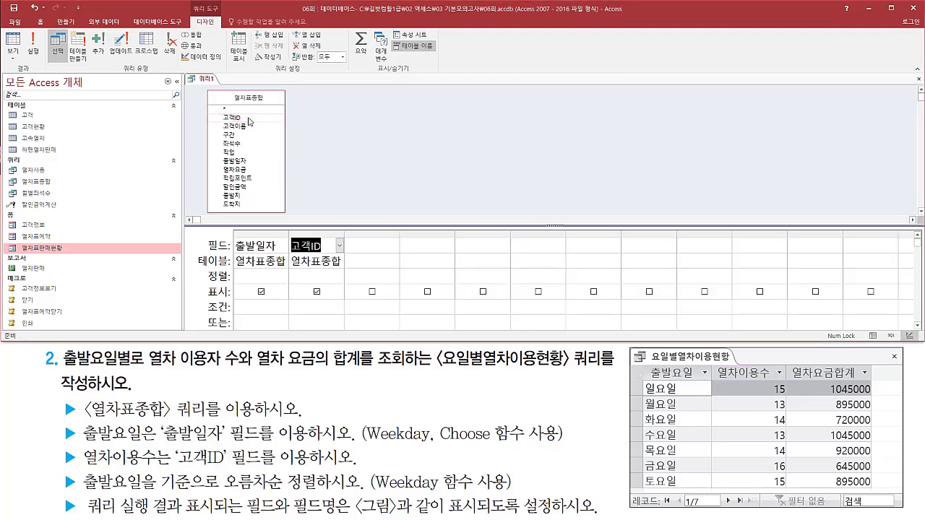
Add the 열차요금 field as the third column of the design grid for the fare total.
mouse_move(787, 360)
mouse_down()
mouse_move(802, 380)
mouse_move(872, 391)
mouse_move(883, 499)
mouse_move(878, 490)
mouse_up()
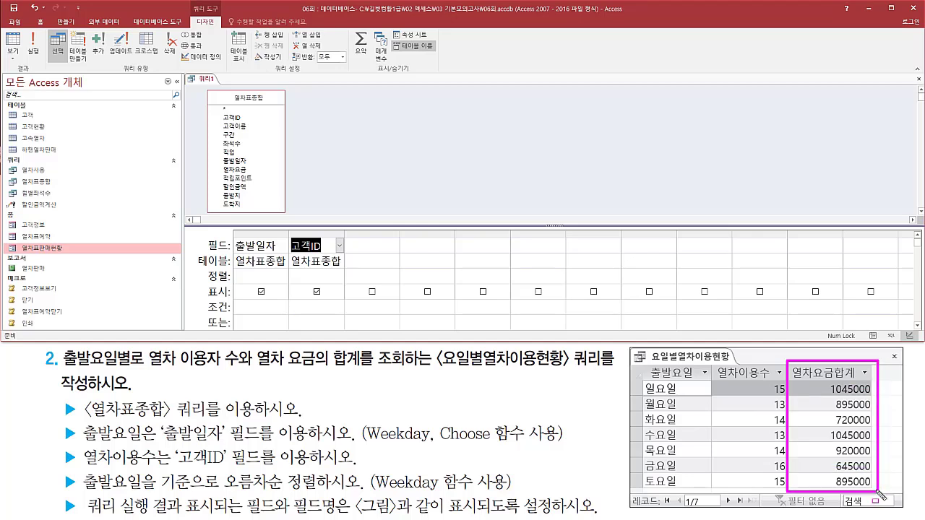
drag(220, 165, 256, 178)
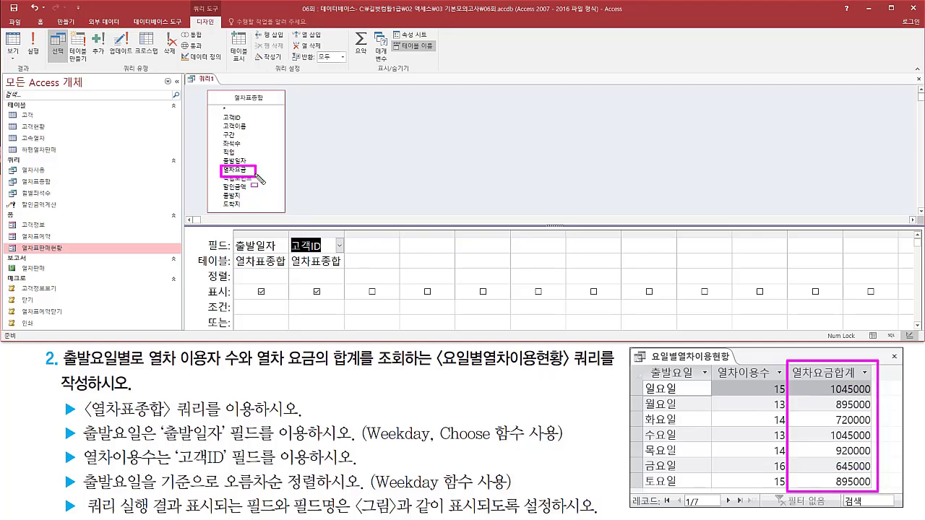
click(241, 170)
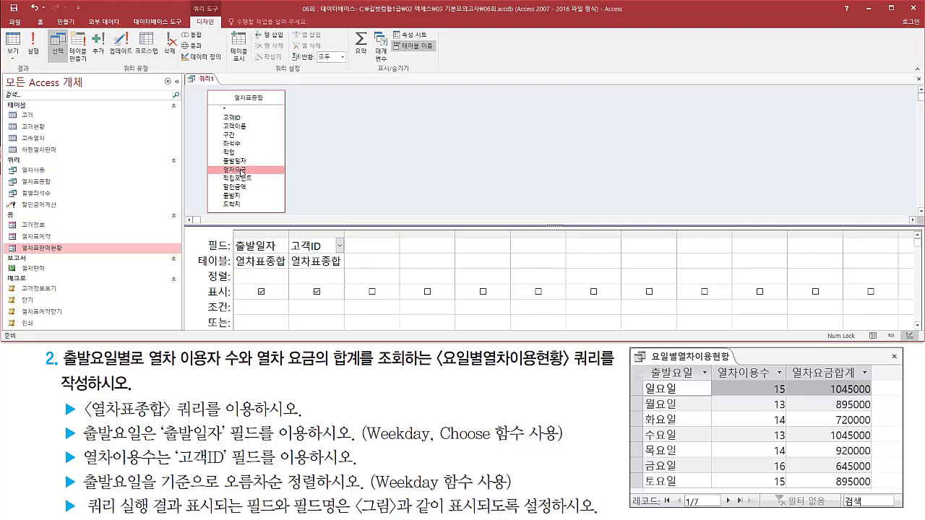
double_click(242, 171)
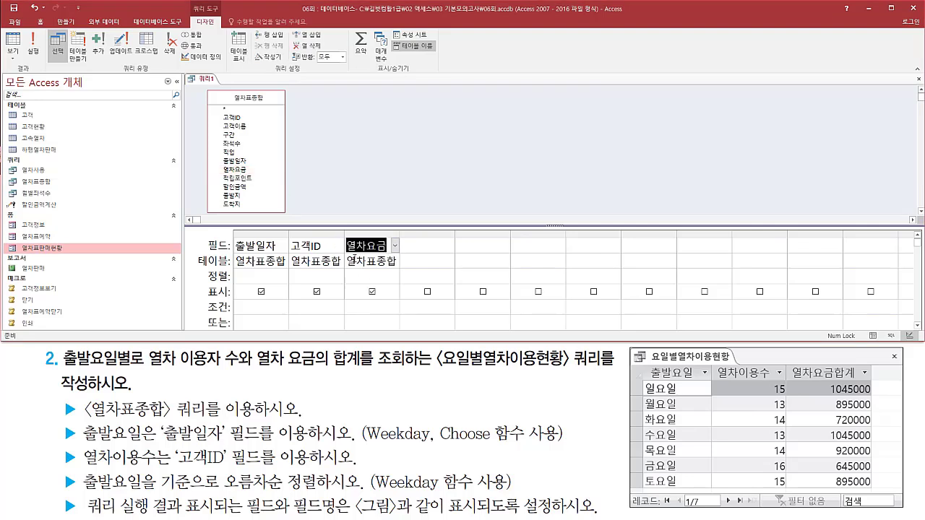
drag(232, 226, 401, 276)
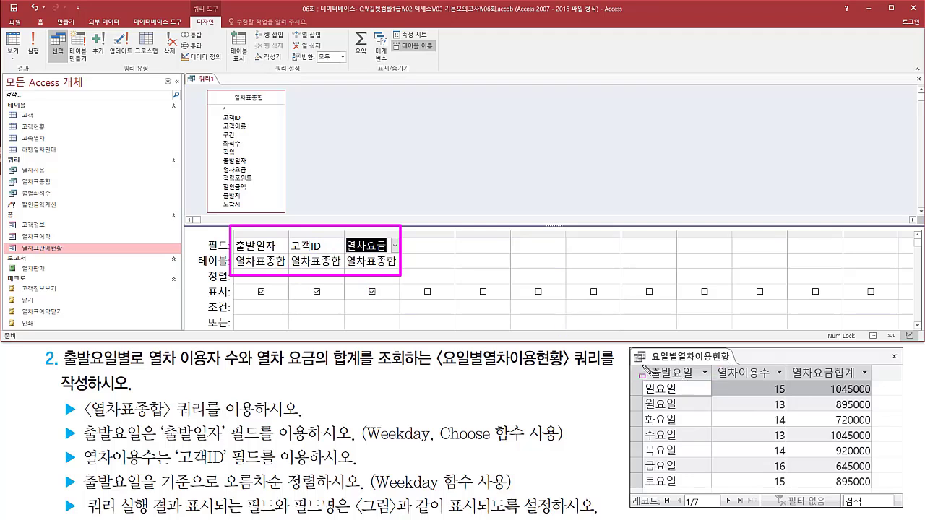
Write the Weekday function syntax "weekday( 날짜 , 옵션 )" as the first line of the blank memo note 메모1.
mouse_move(643, 365)
mouse_down()
mouse_move(790, 476)
mouse_move(873, 490)
mouse_up()
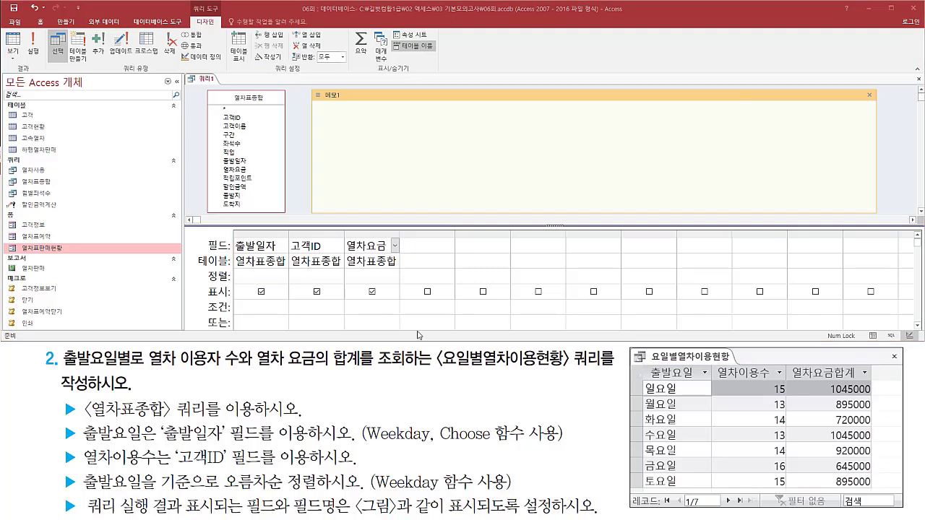
key(ctrl+shift+d)
drag(370, 444, 504, 443)
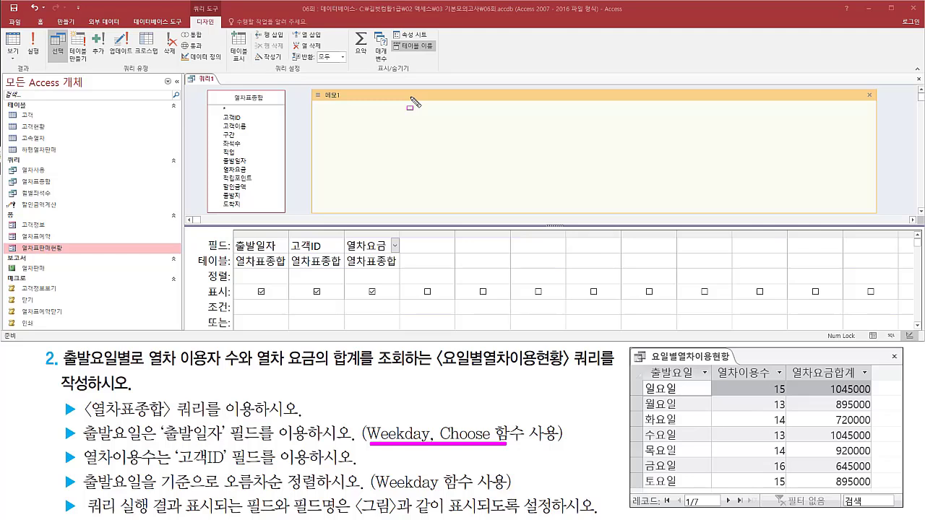
key(Escape)
click(397, 114)
text(ㅈㄷ)
key(BackSpace)
key(BackSpace)
key(Hangul)
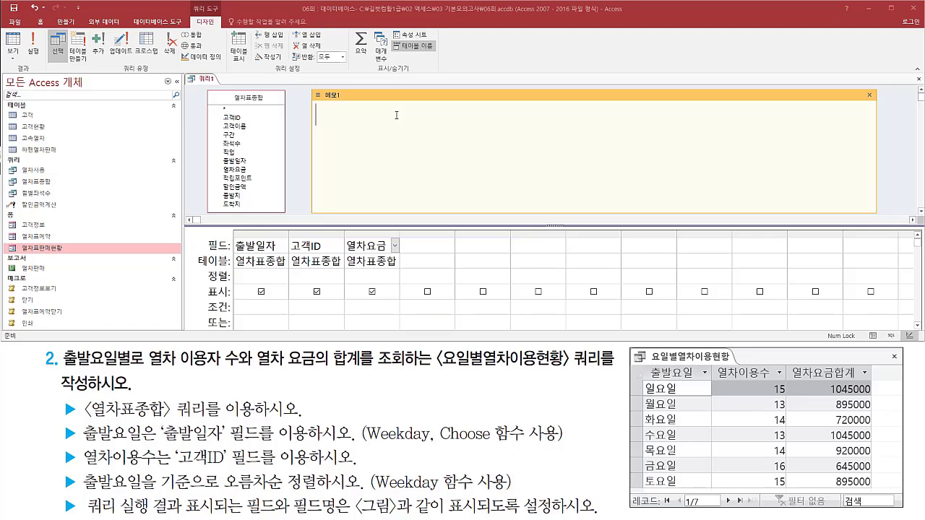
text(weekday( 날짜 , 옵션 ))
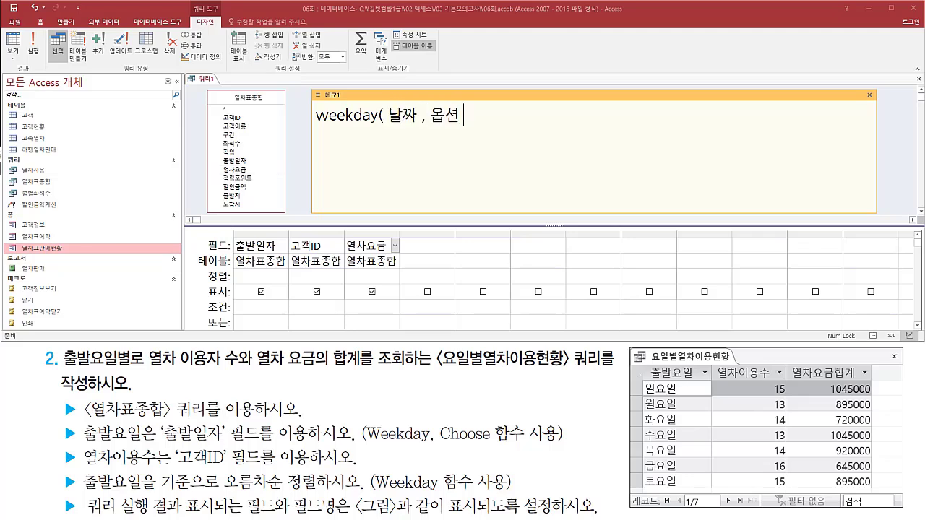
key(Return)
drag(389, 127, 421, 126)
drag(315, 128, 385, 128)
key(Escape)
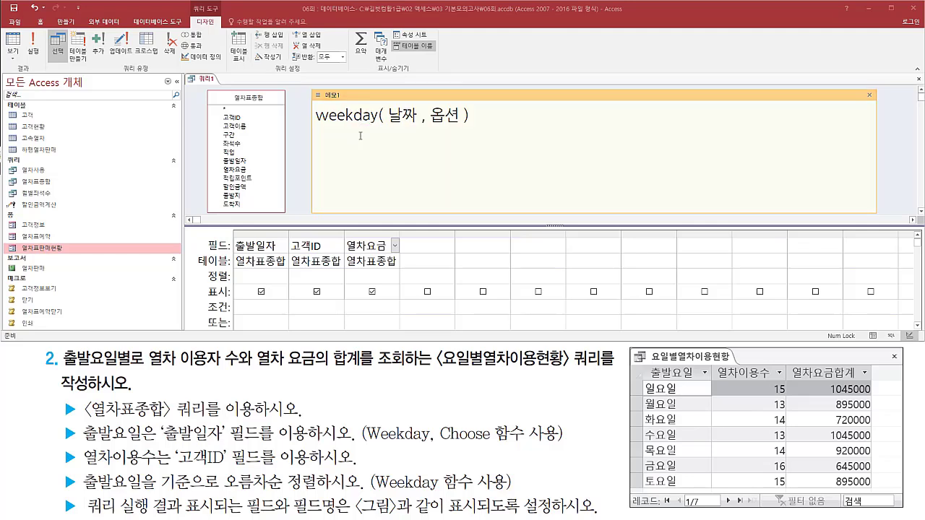
List the option numbers 1, 2 and 3 on separate lines below the weekday syntax in the memo.
click(450, 128)
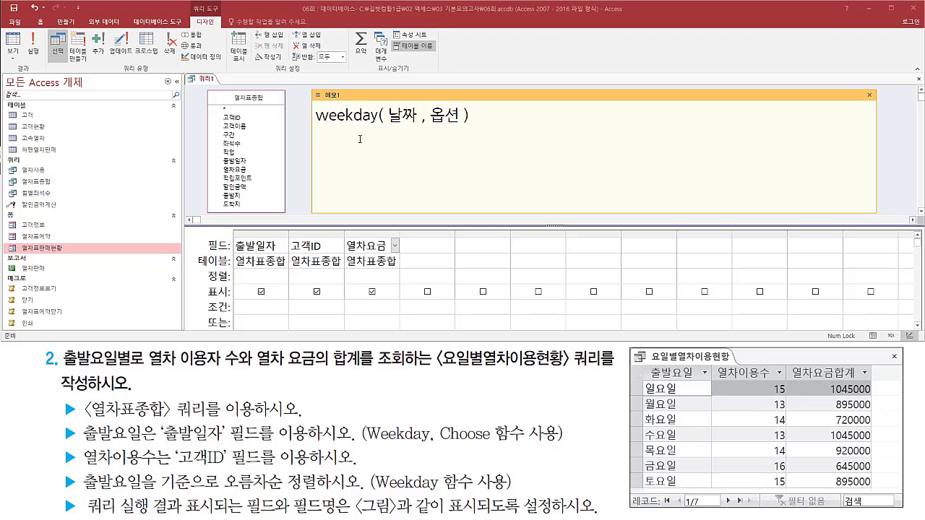
text(1)
key(Return)
text(2)
key(Return)
text(3)
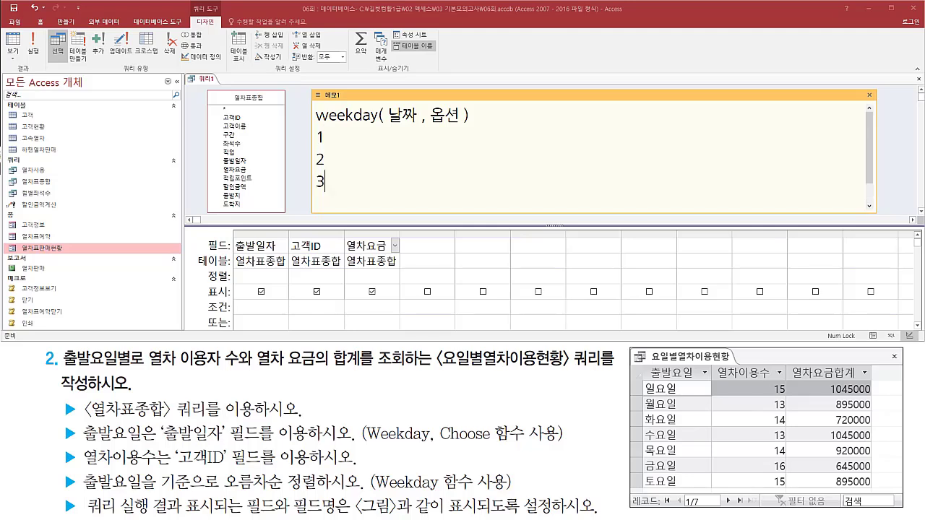
Mark option 1 in the memo as omittable with "(생략)" and add its return range 1~7.
key(Up)
key(Up)
text((to)
key(BackSpace)
key(BackSpace)
text(ㅅ생략)`)
key(BackSpace)
text(1)
text(~7 2)
text( ~)
Add the return range 1~7 after options 2 and 3 in the memo.
key(Left)
text(1)
key(Right)
key(Right)
text(7)
key(Down)
key(shift+Left)
key(shift+Left)
key(shift+Left)
key(ctrl+c)
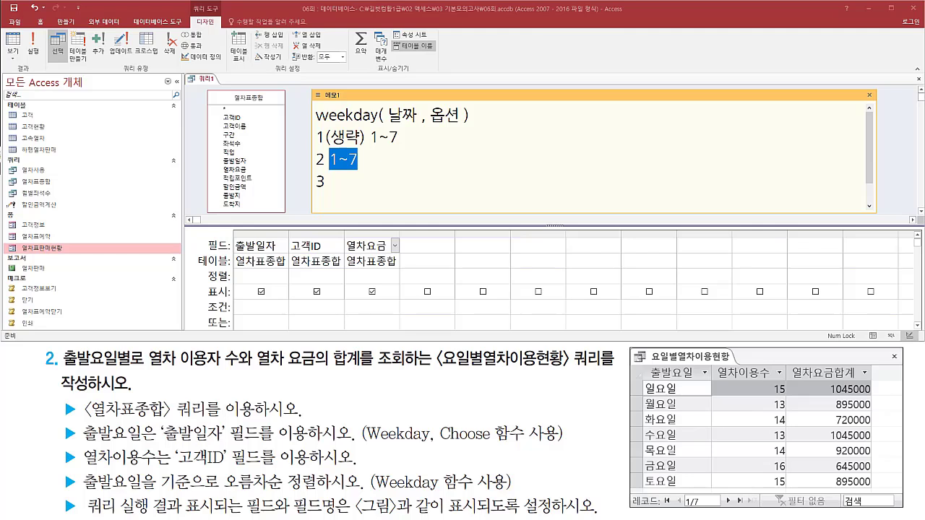
key(Down)
key(ctrl+v)
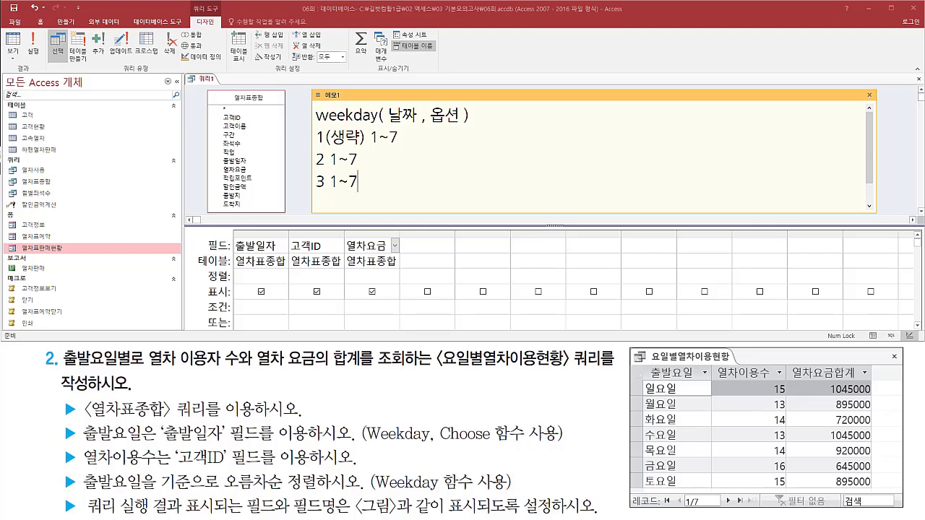
Label option 1's range in the memo with its weekdays so it reads 1일~7토.
key(Up)
key(Up)
key(Right)
key(Right)
key(Right)
text(일)
key(End)
text(토)
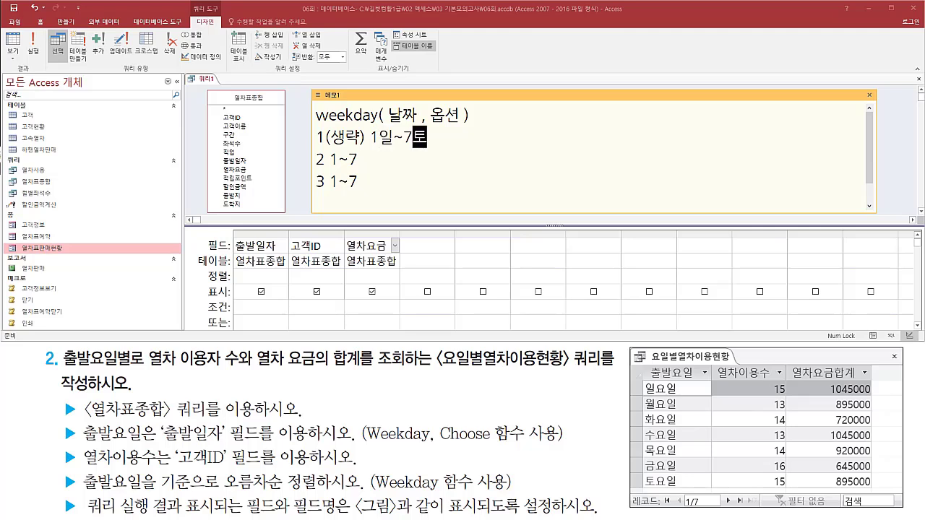
Label option 2's range in the memo with its weekdays so it reads 1월~7일.
key(Down)
key(Left)
key(Left)
text(월)
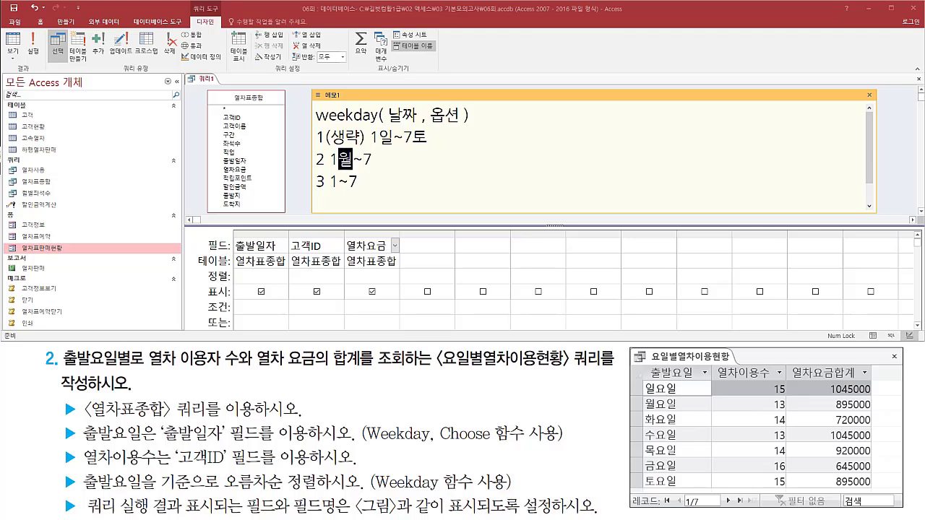
key(End)
text(이ㄹ)
Label option 3's range in the memo with its weekdays so it reads 1화~7월.
key(Down)
key(Left)
key(Left)
text(화~7월)
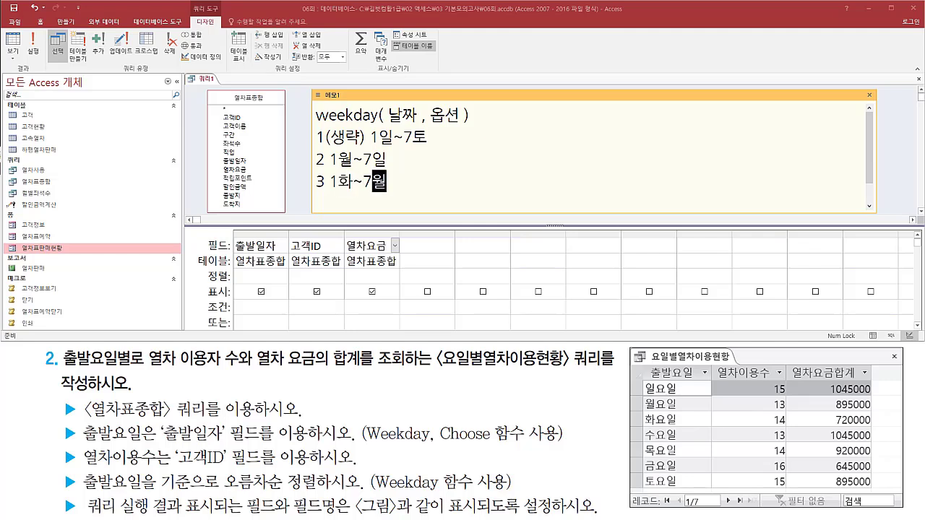
key(Left)
key(Left)
key(Left)
key(Left)
key(Left)
mouse_move(643, 380)
mouse_down()
mouse_move(702, 410)
mouse_move(685, 398)
mouse_move(686, 491)
mouse_up()
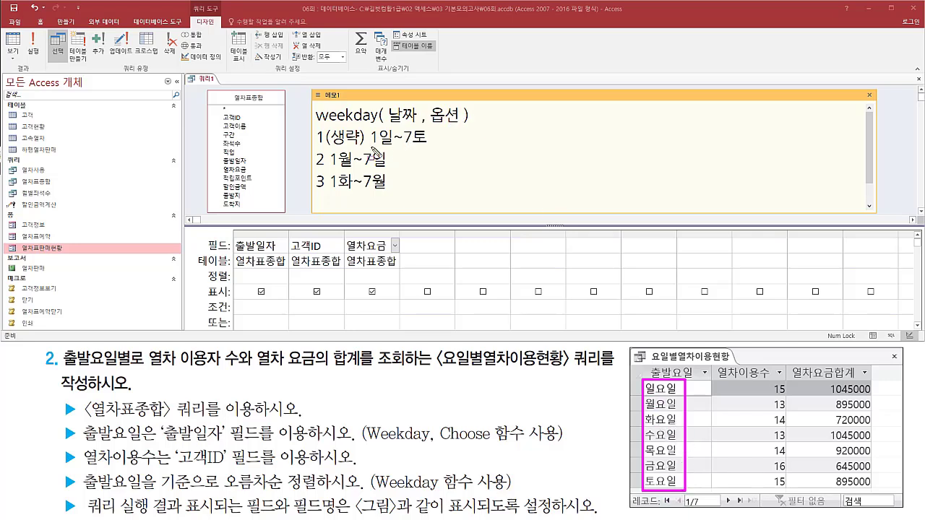
drag(372, 147, 430, 147)
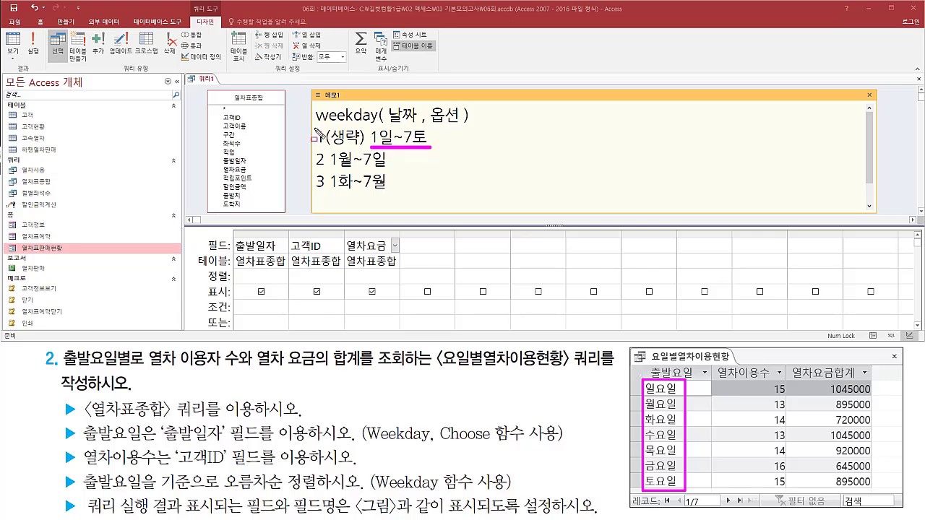
drag(314, 127, 325, 151)
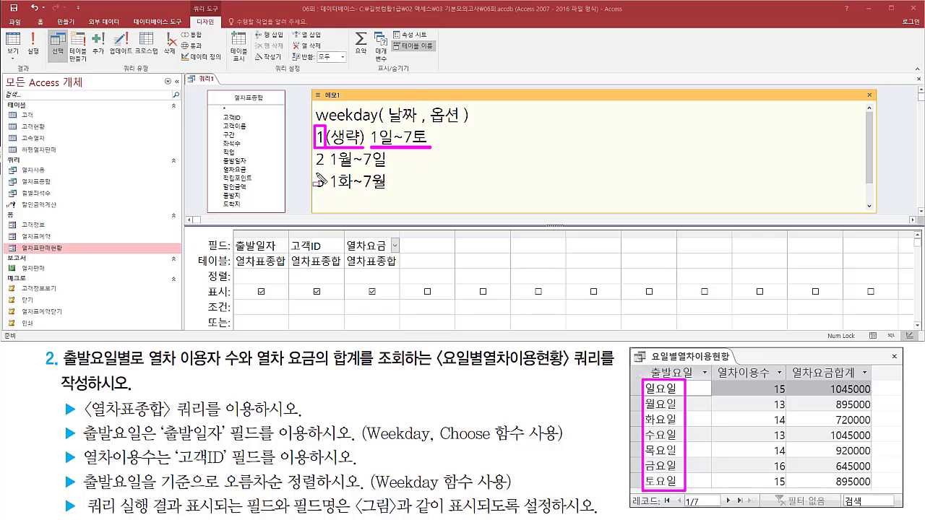
drag(312, 168, 396, 194)
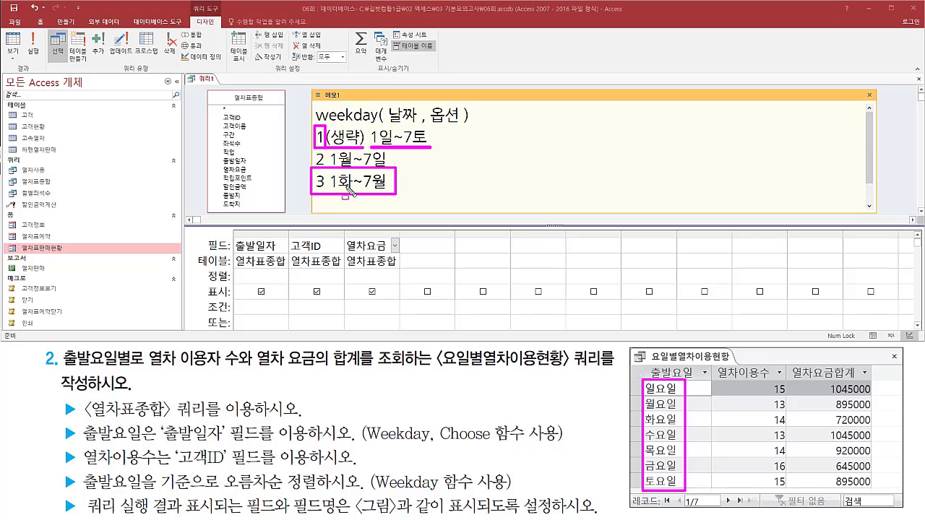
key(Escape)
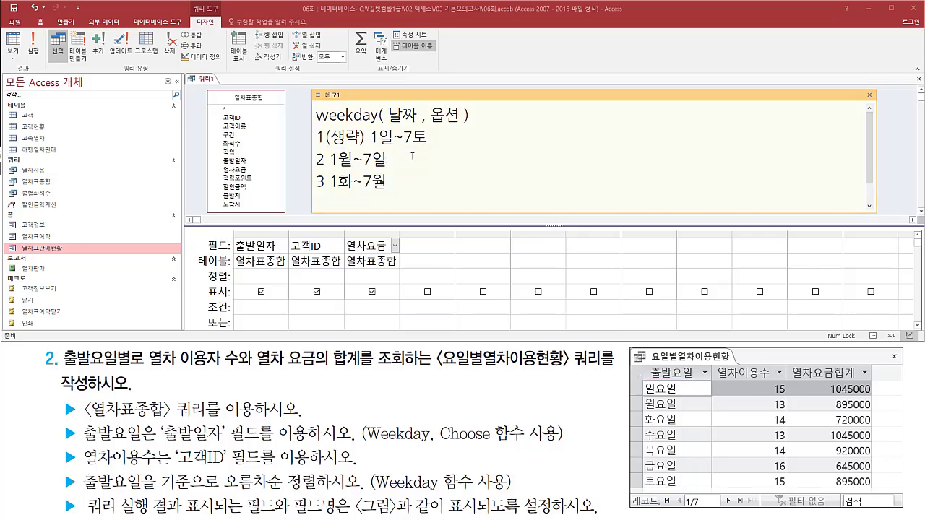
key(ctrl+2)
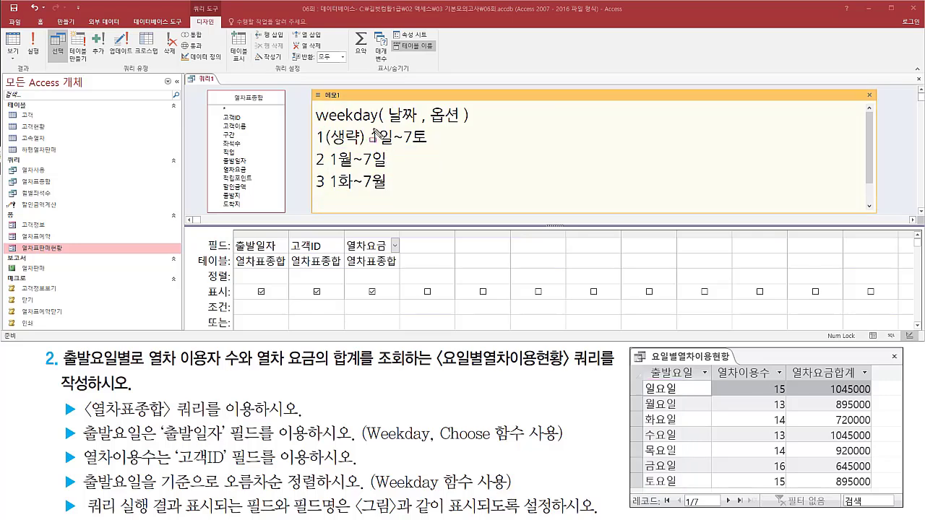
mouse_move(368, 127)
mouse_down()
mouse_move(377, 147)
mouse_move(335, 162)
mouse_move(340, 195)
mouse_up()
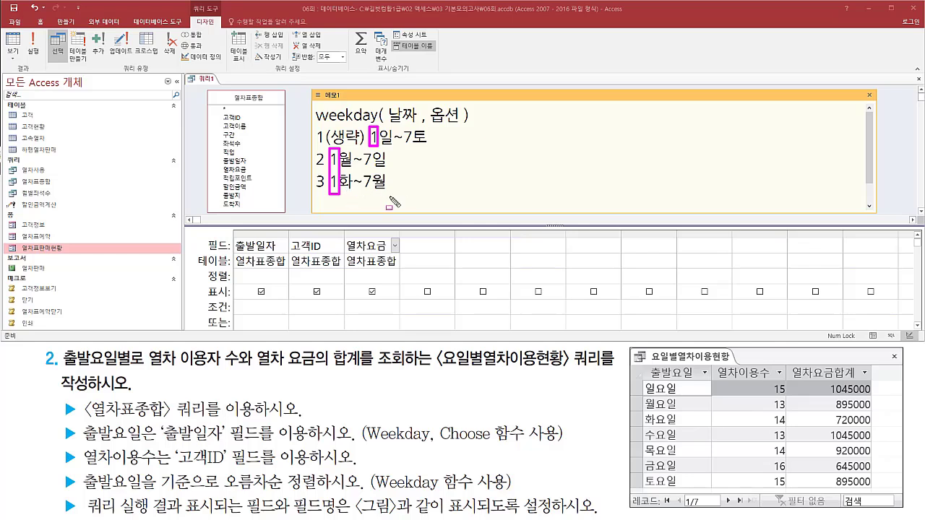
key(Escape)
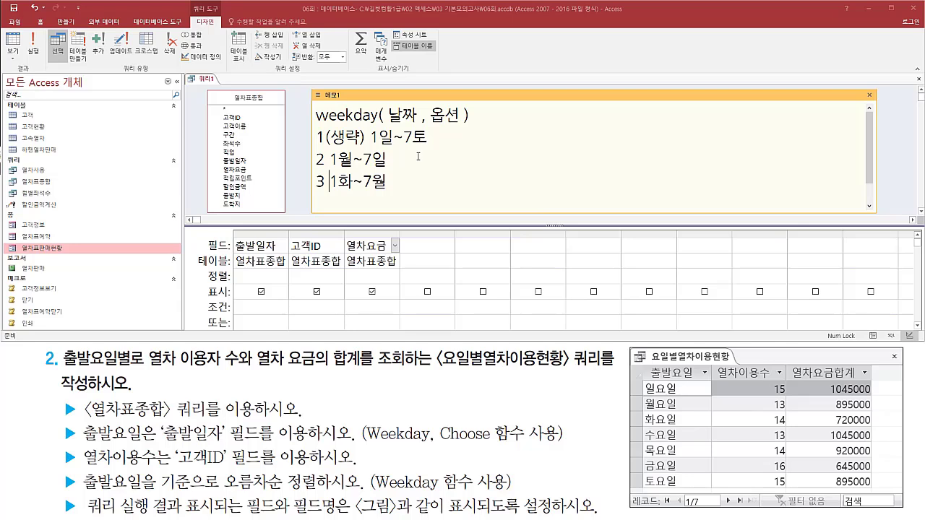
Write the Choose function syntax choose( 인수 , "a" ,"b" ,"c" ) on a new line at the end of the memo.
key(End)
key(Return)
text(ch)
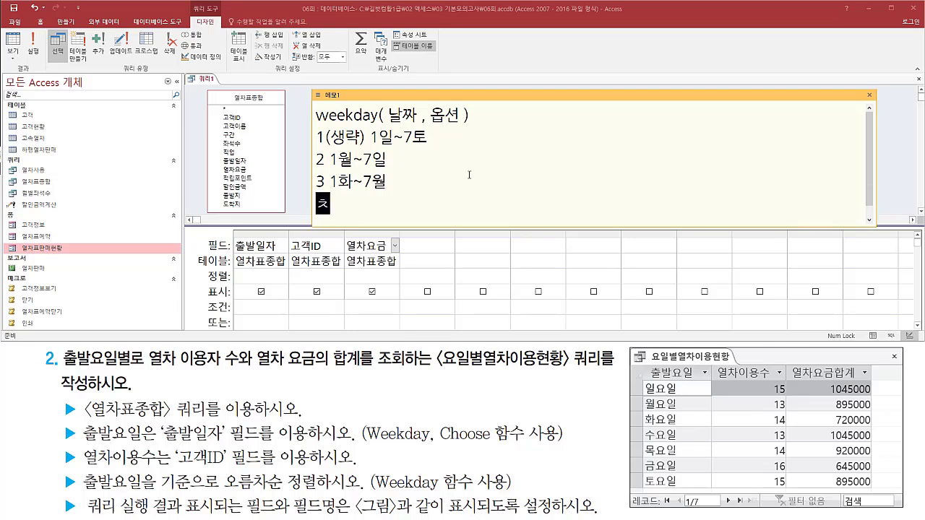
text(oose()
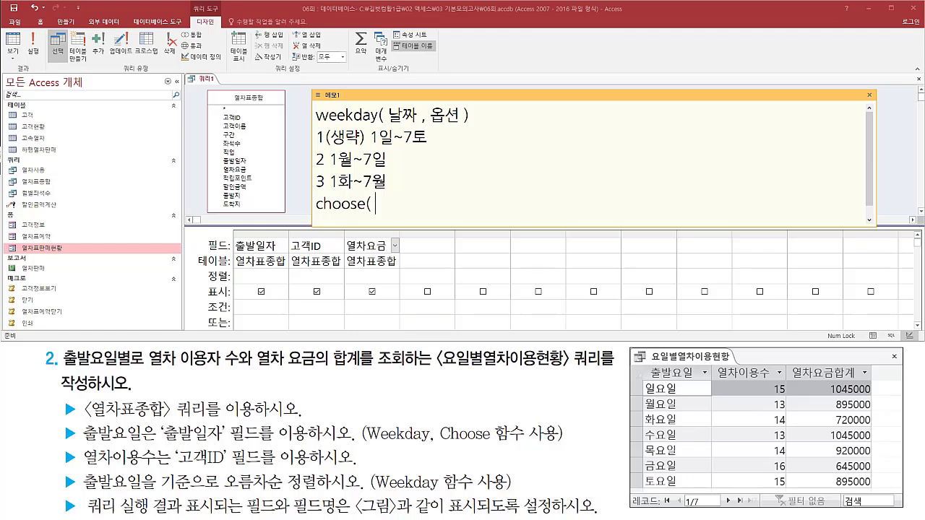
text( 인수 , "a" ,"b")
key(Left)
key(Left)
key(Left)
key(End)
text(,"c" ))
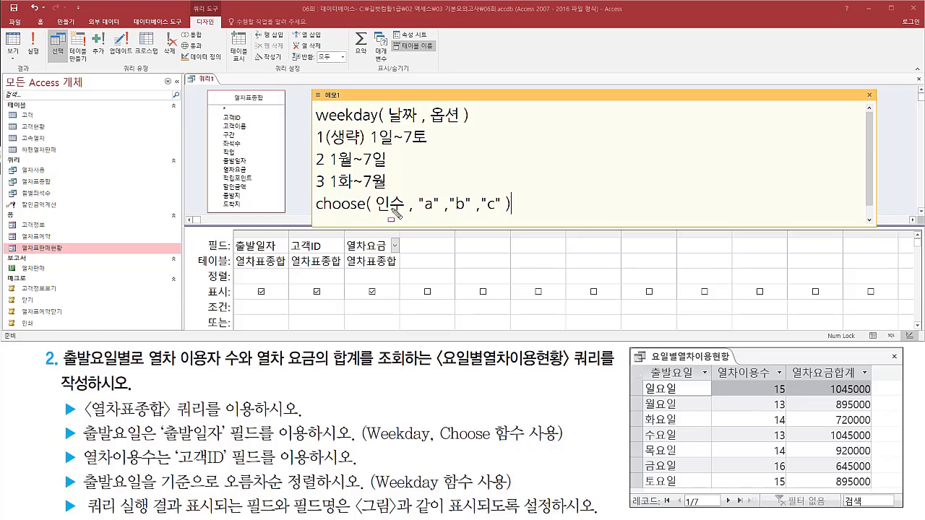
drag(376, 214, 405, 214)
drag(397, 190, 390, 212)
drag(419, 214, 504, 213)
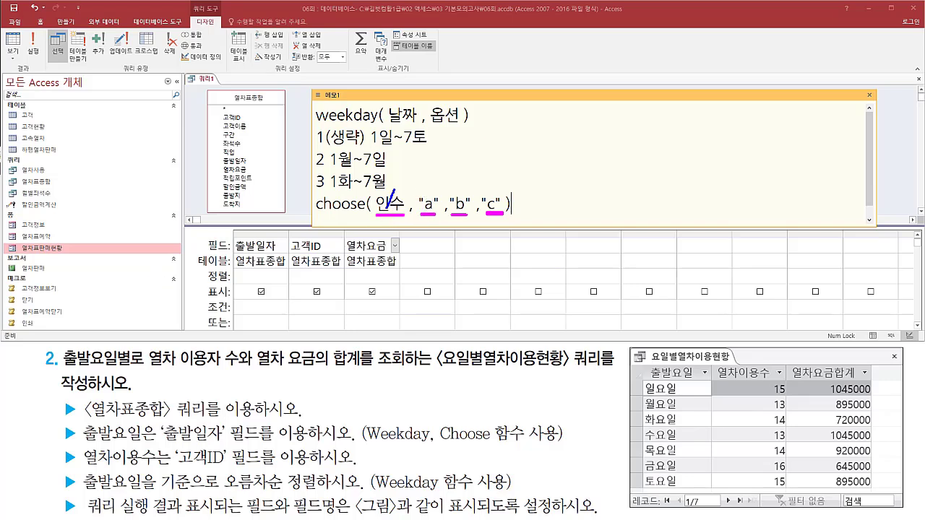
mouse_move(383, 205)
mouse_down()
mouse_move(399, 193)
mouse_move(389, 210)
mouse_move(396, 204)
mouse_move(403, 215)
mouse_up()
mouse_move(388, 204)
mouse_down()
mouse_move(405, 220)
mouse_move(388, 232)
mouse_up()
drag(308, 183, 318, 169)
drag(231, 237, 287, 254)
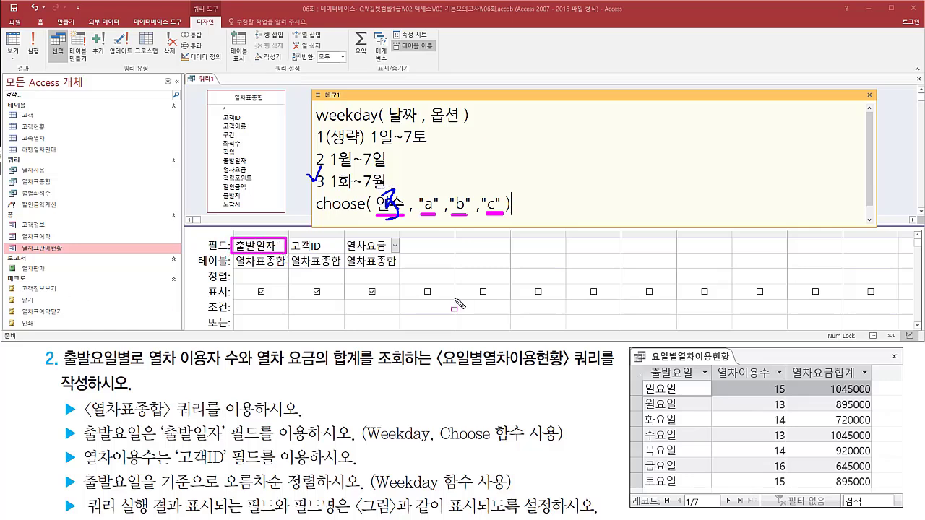
drag(642, 360, 711, 493)
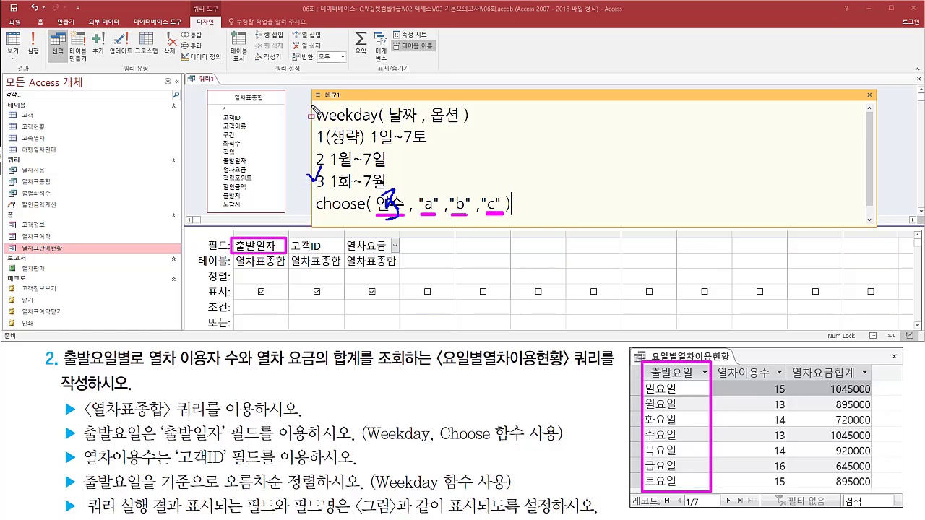
drag(311, 103, 477, 133)
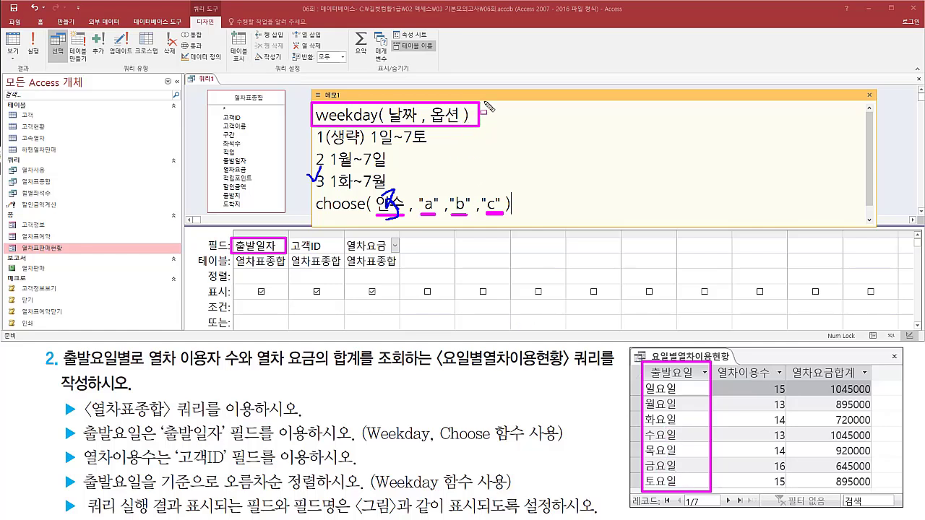
Close the memo, widen the 출발일자 column in the query grid and turn its field into weekday([출발일자]).
key(Escape)
drag(290, 233, 663, 234)
click(294, 250)
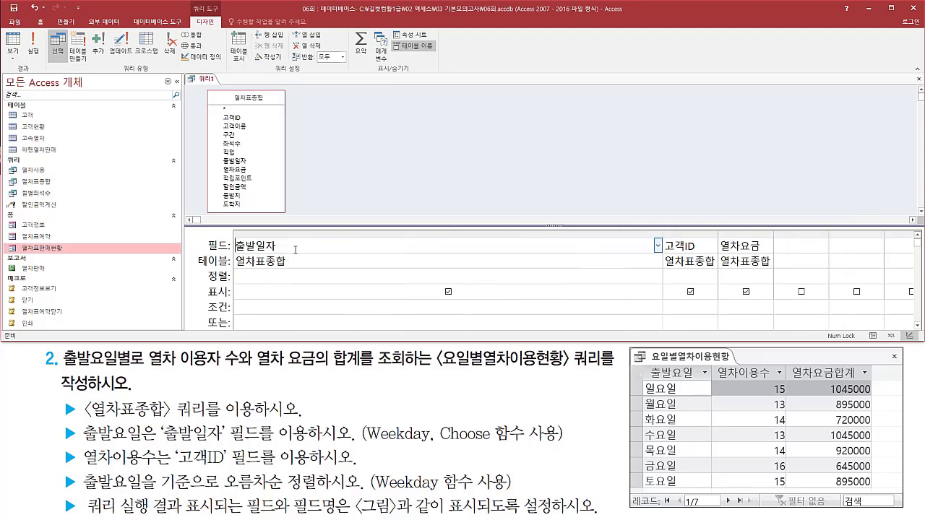
key(Home)
text(Week)
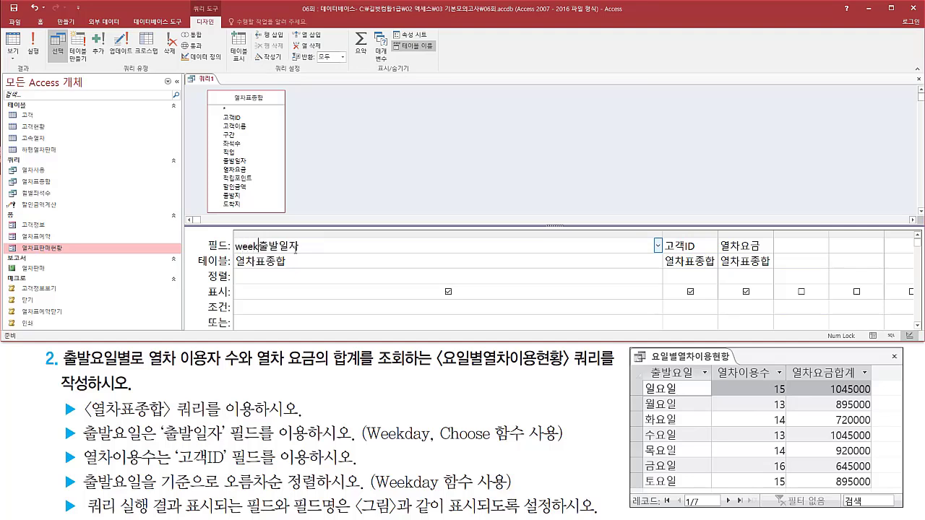
text(day()
text([)
key(End)
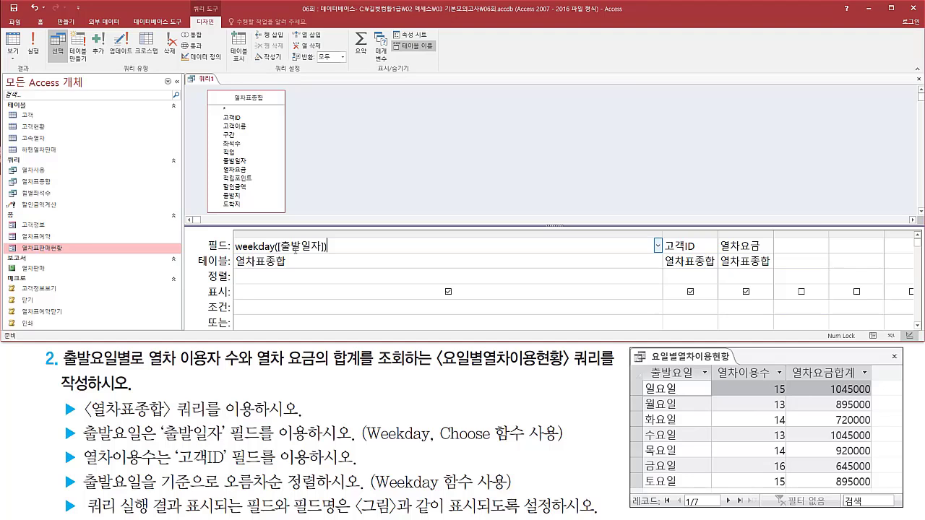
Rebuild the first field expression so that weekday([출발일자]) is the first argument of a choose function.
key(shift+Home)
key(Delete)
text(choose)
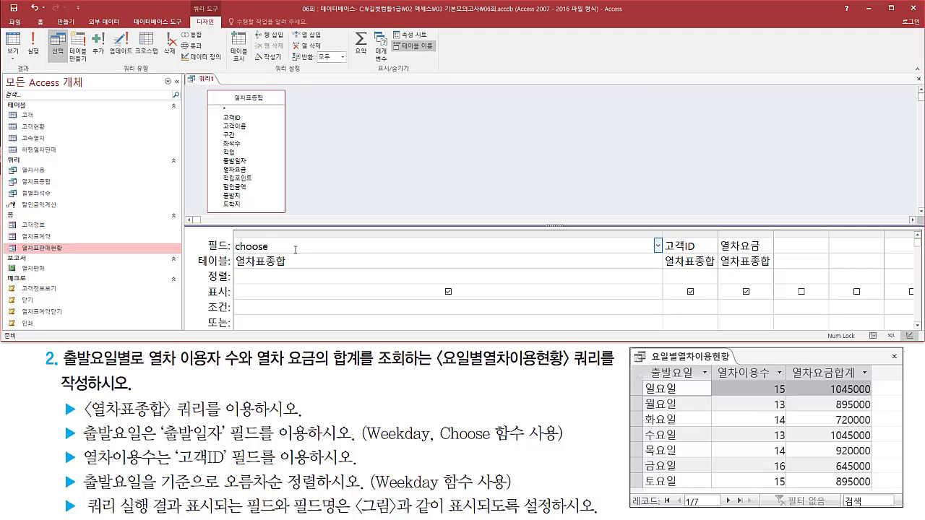
text(( weekday([출발일자]))
key(shift+Left)
key(shift+Left)
key(shift+Left)
key(shift+Left)
key(shift+Left)
key(shift+Left)
key(shift+Left)
key(shift+Left)
key(shift+Left)
key(shift+Left)
key(shift+Left)
key(shift+Left)
key(shift+Left)
key(shift+Left)
key(shift+Left)
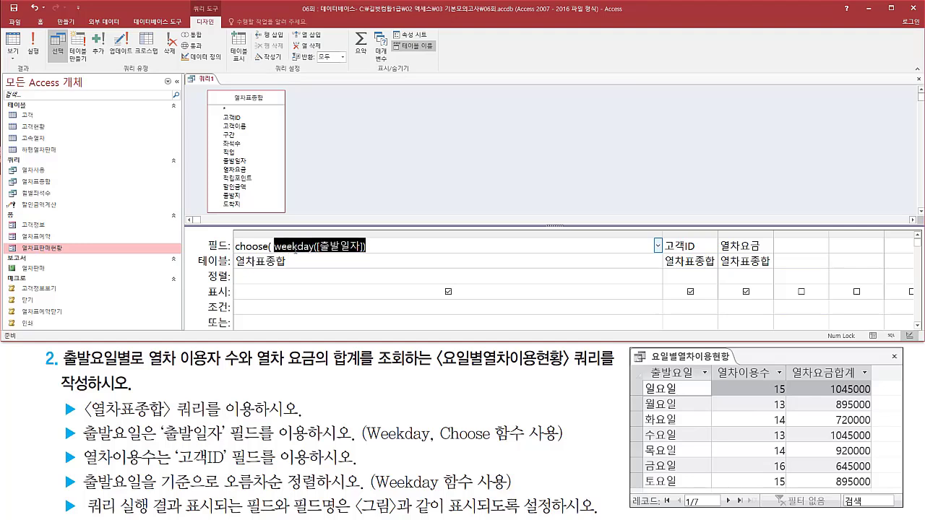
key(End)
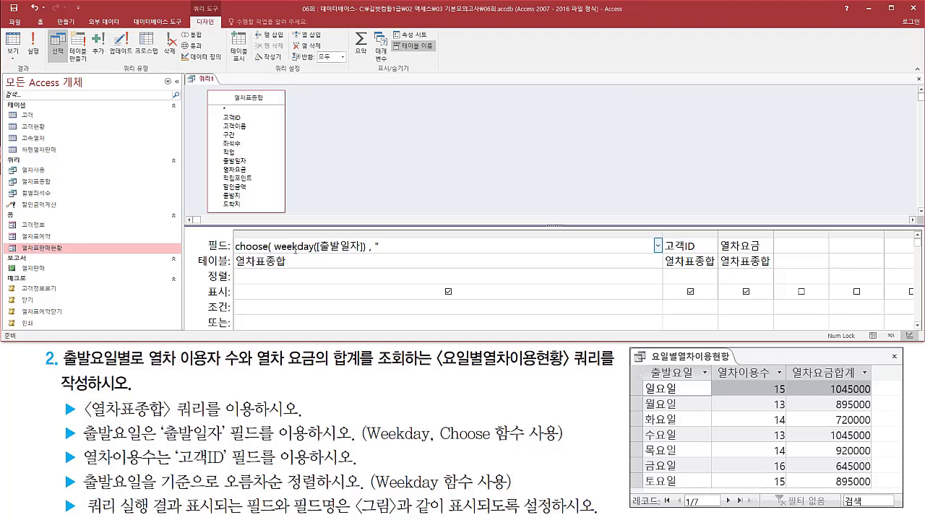
Complete the choose function with the seven choices "일요일" through "토요일", and widen the column to fit the whole expression.
text(, "일요일", "월요일","화요일)
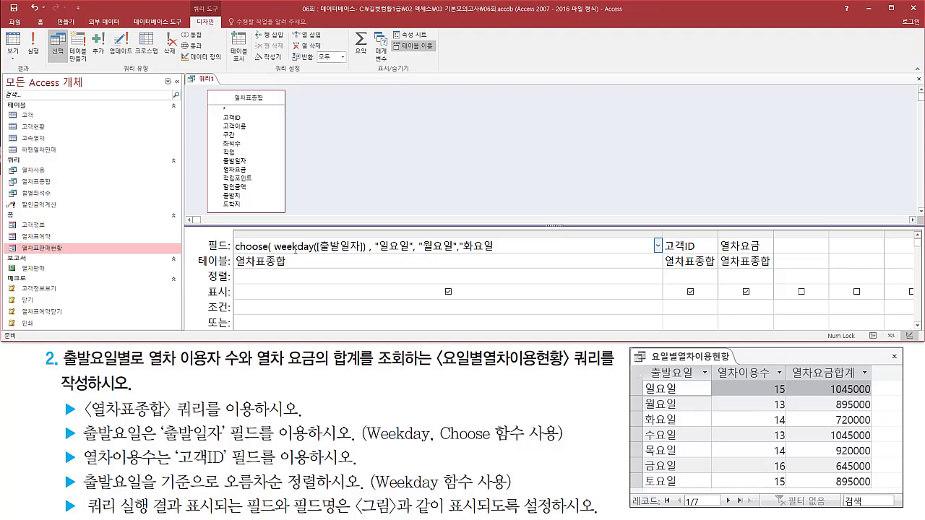
text(","수요일)
text(","목요일")
text(,"금요이)
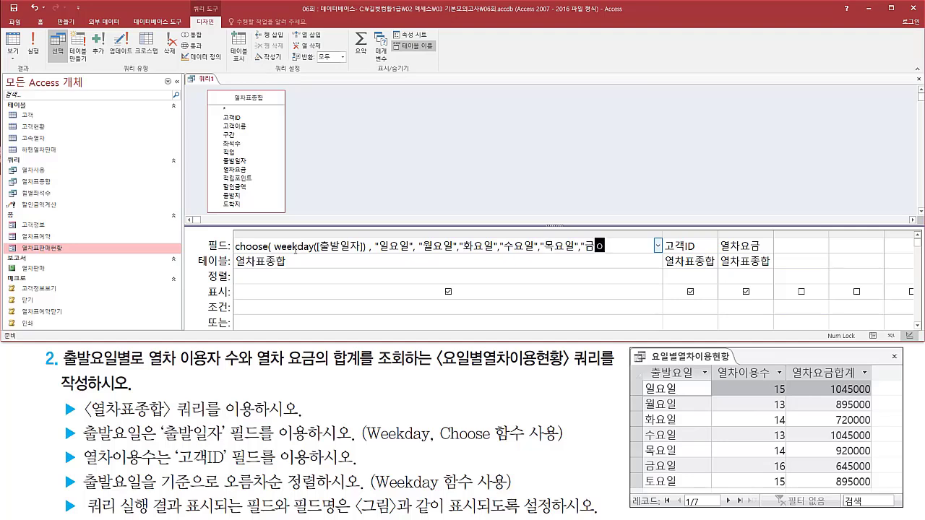
text(","토요일)
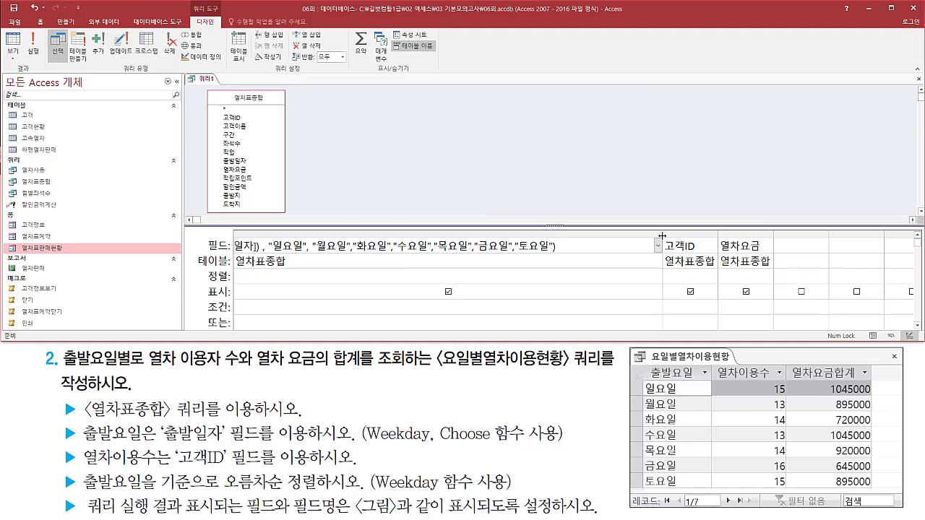
drag(662, 233, 692, 233)
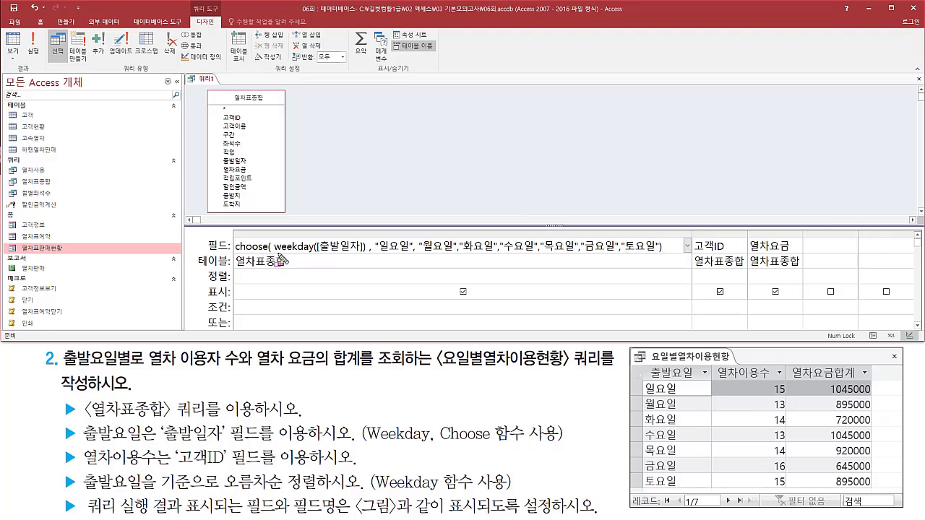
drag(275, 253, 363, 255)
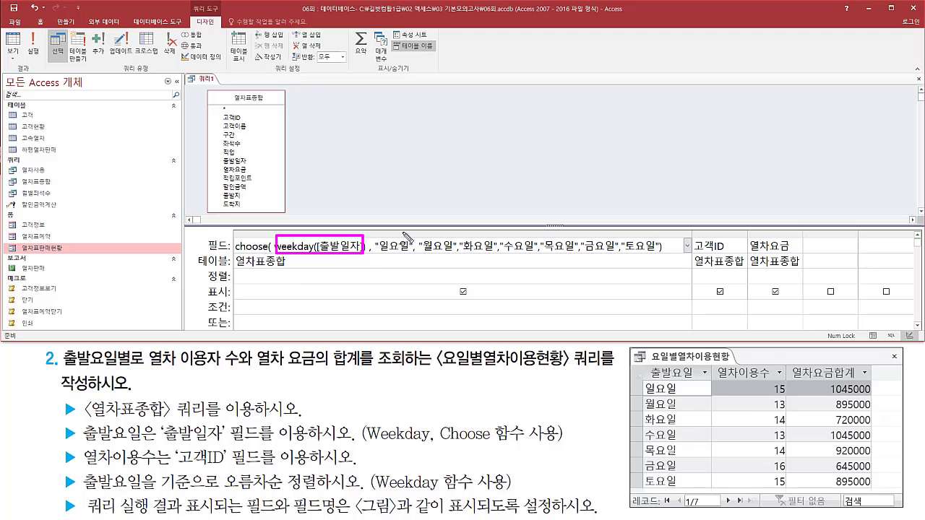
mouse_move(395, 225)
mouse_down()
mouse_move(394, 237)
mouse_move(484, 232)
mouse_move(479, 244)
mouse_move(558, 237)
mouse_move(569, 225)
mouse_move(597, 239)
mouse_move(639, 226)
mouse_move(639, 240)
mouse_up()
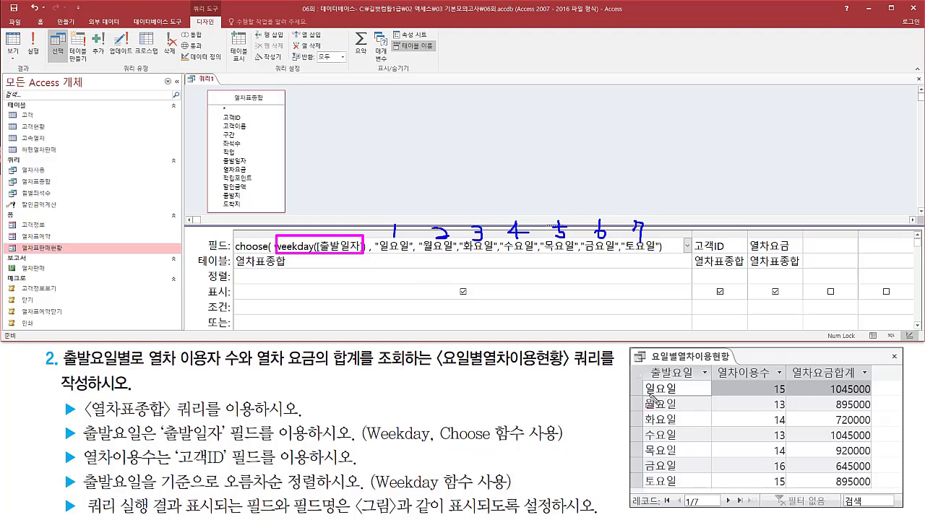
drag(647, 364, 705, 384)
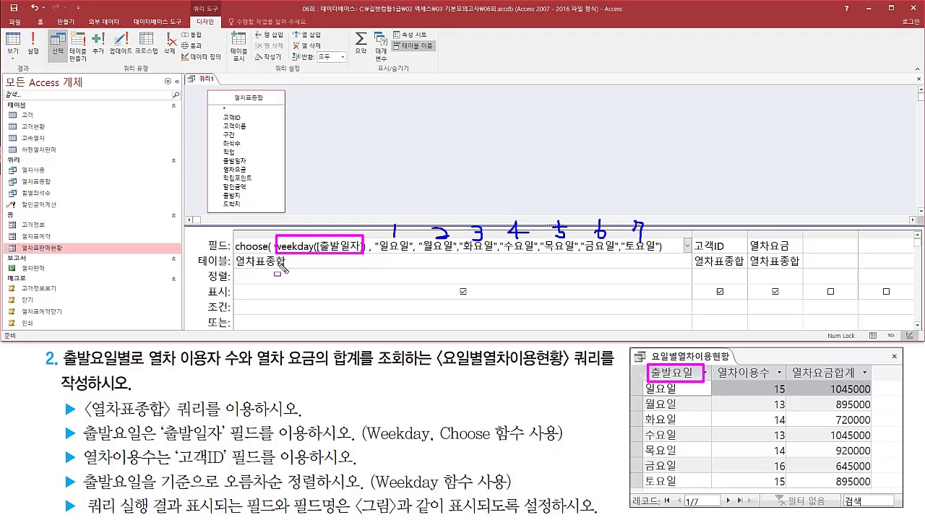
Name the choose expression field 출발요일 by adding the alias in front of it.
key(Escape)
click(274, 246)
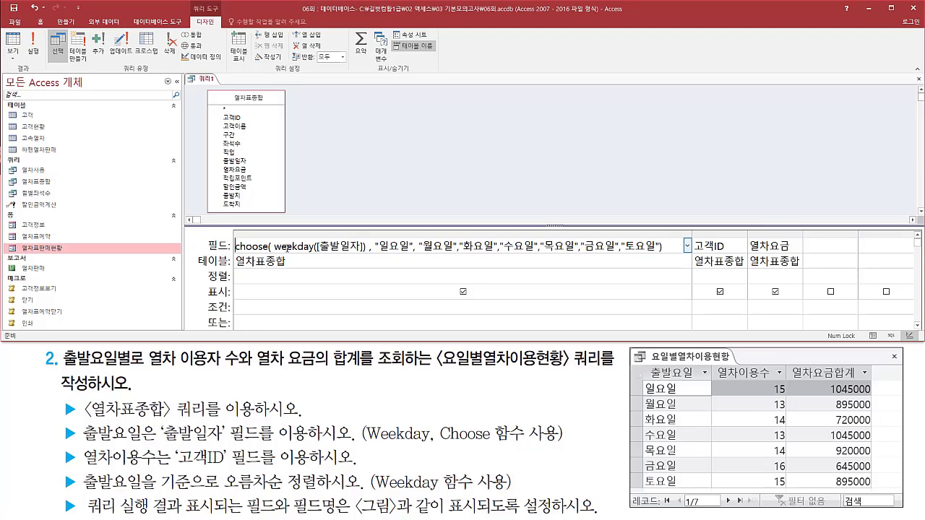
key(Home)
text(출발요)
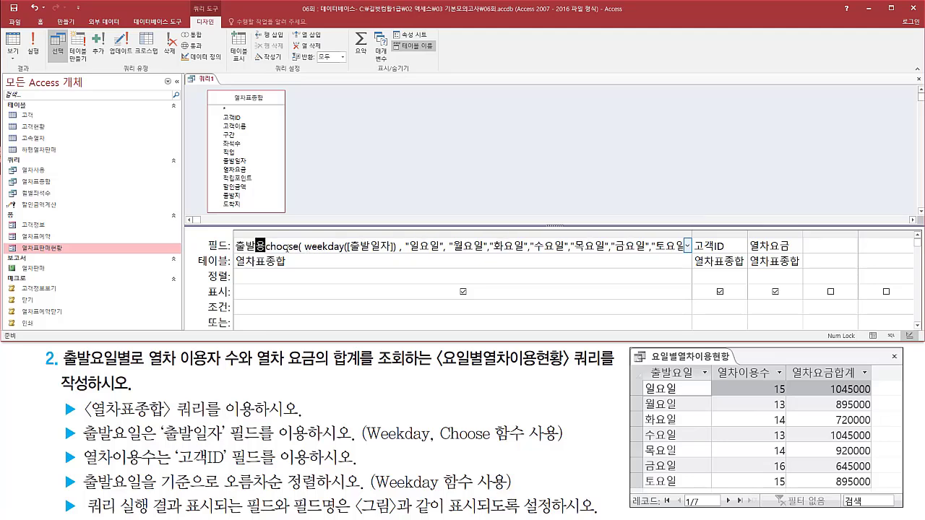
text(일:)
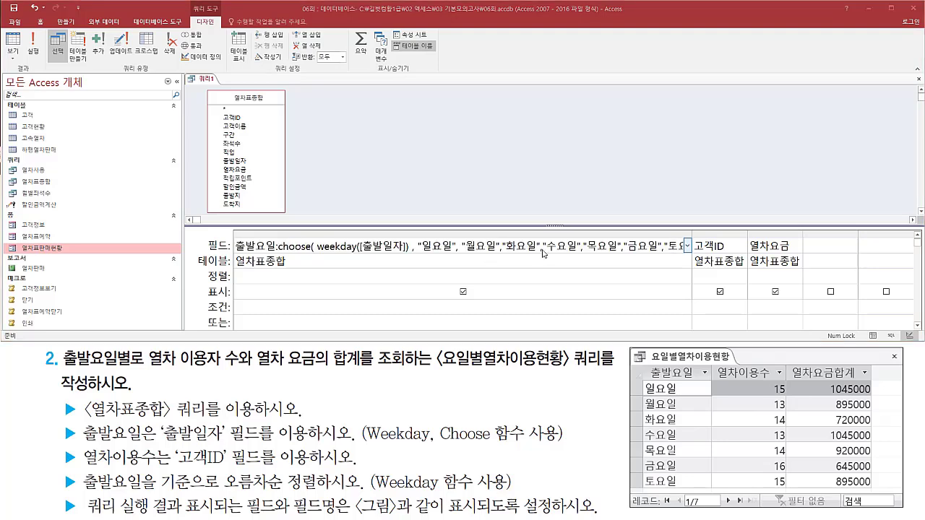
click(303, 117)
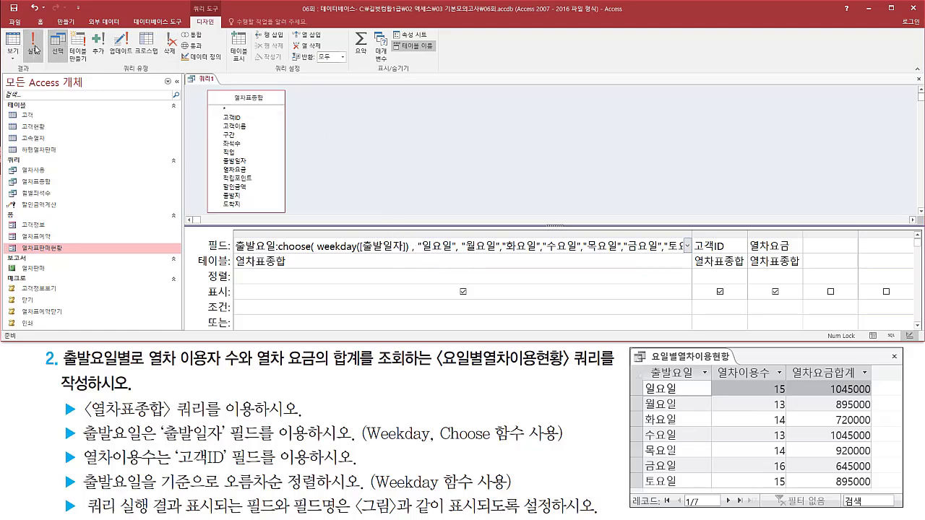
Run the query and compare its 출발요일, 고객ID and 열차요금 columns with the expected result in the task figure.
click(34, 48)
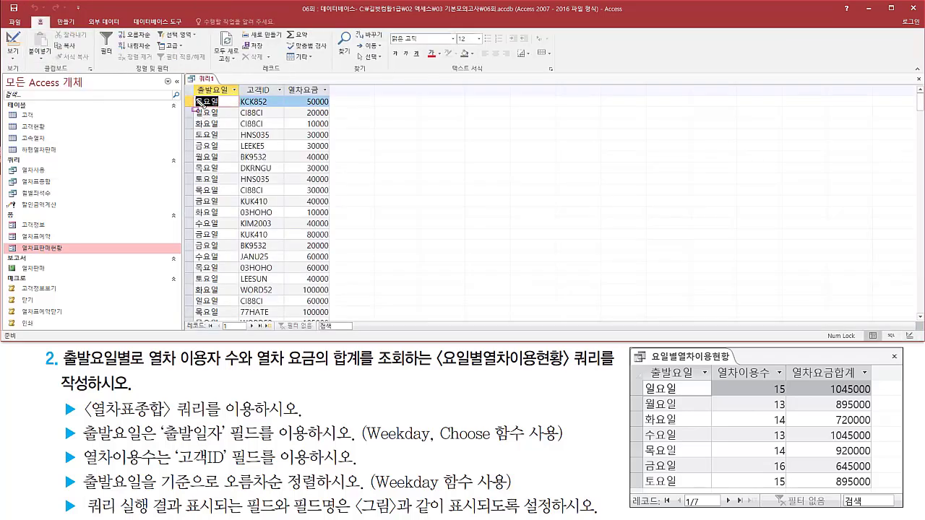
mouse_move(196, 99)
mouse_down()
mouse_move(206, 244)
mouse_move(235, 321)
mouse_up()
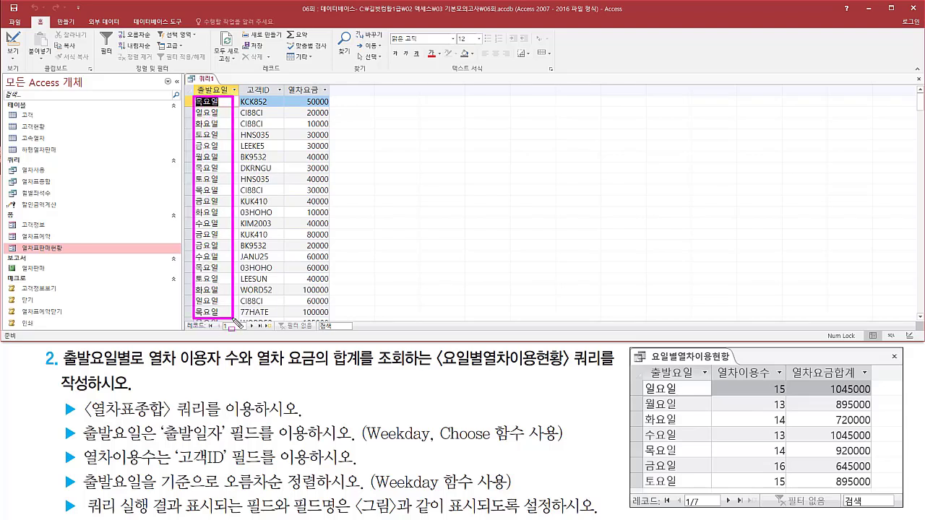
mouse_move(57, 372)
mouse_down()
mouse_move(154, 381)
mouse_move(149, 352)
mouse_up()
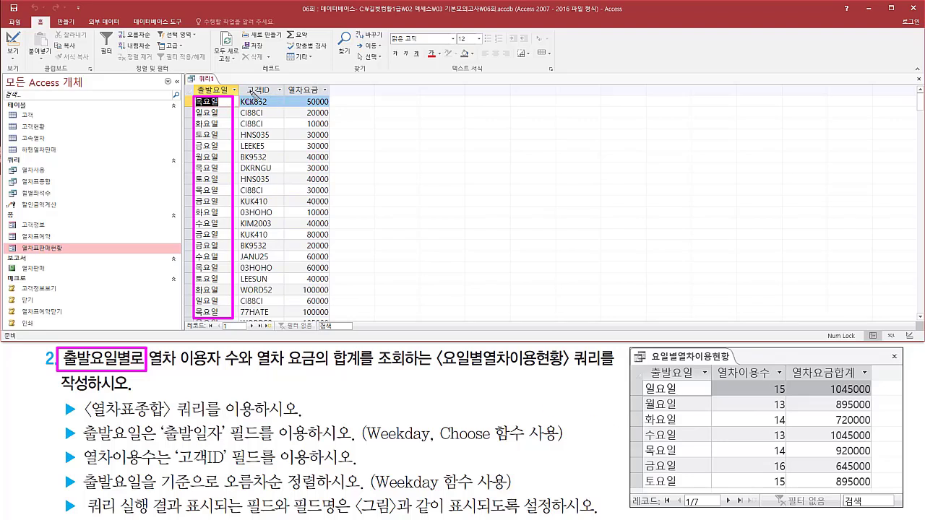
drag(243, 84, 278, 96)
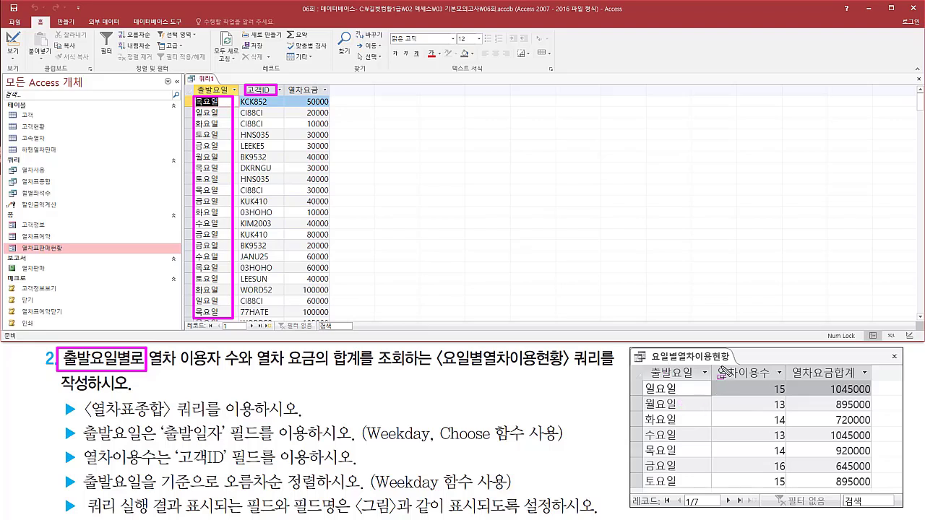
mouse_move(712, 365)
mouse_down()
mouse_move(783, 381)
mouse_move(789, 492)
mouse_up()
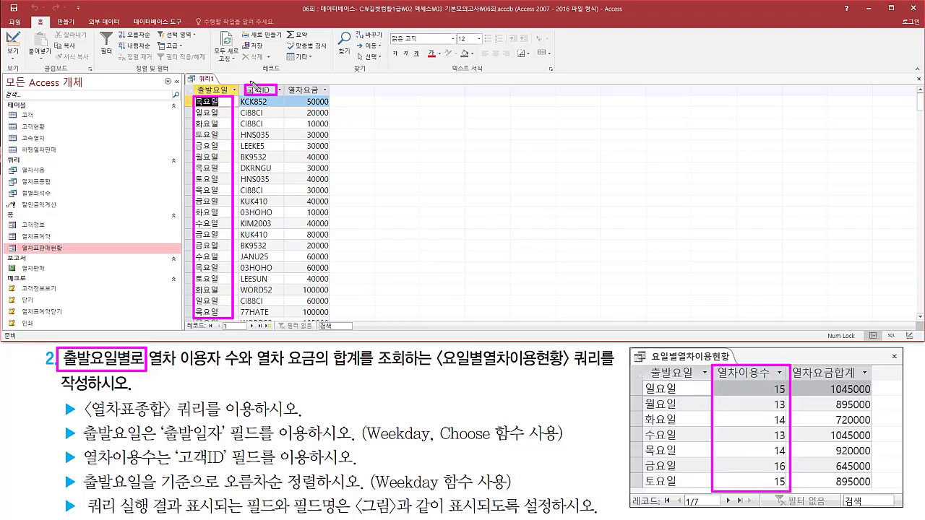
drag(269, 116, 265, 120)
drag(287, 83, 324, 94)
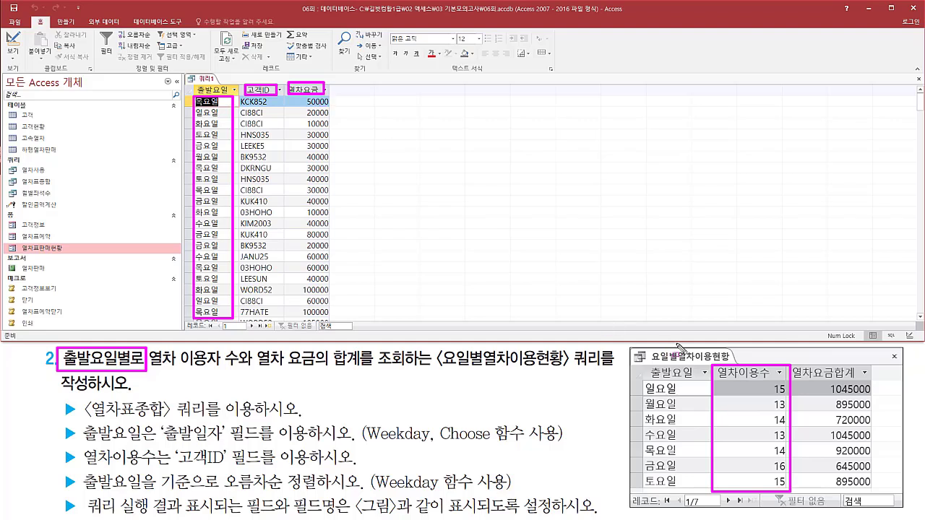
mouse_move(794, 364)
mouse_down()
mouse_move(835, 390)
mouse_move(878, 438)
mouse_move(874, 493)
mouse_up()
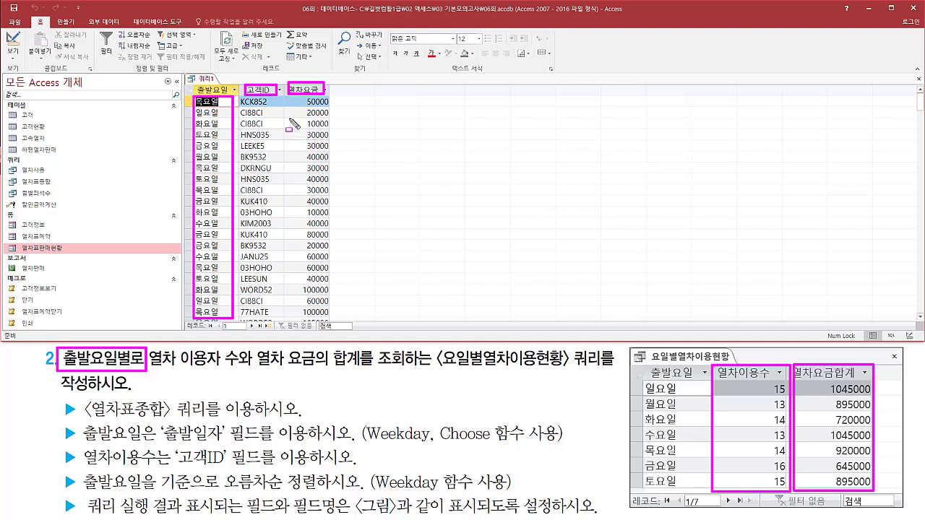
key(Escape)
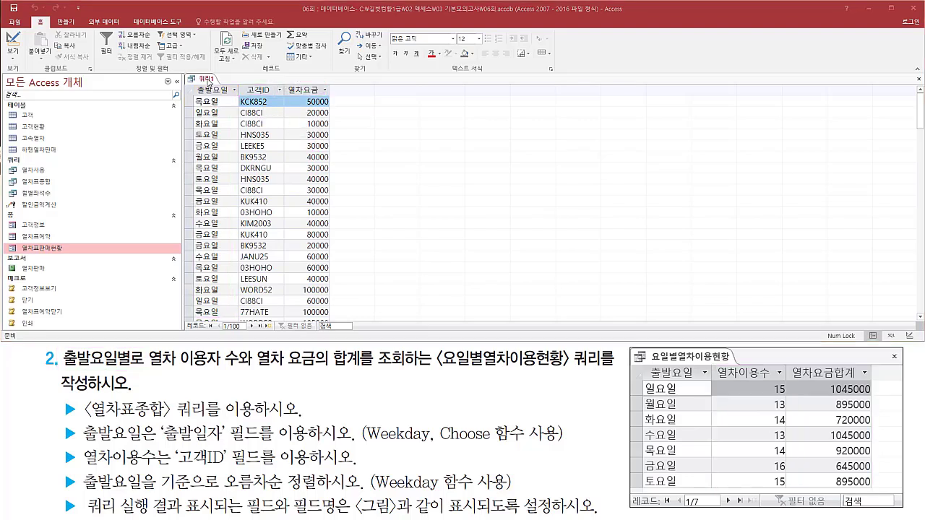
Return the query to Design view and narrow the 출발요일 column so the other fields have more room.
right_click(209, 80)
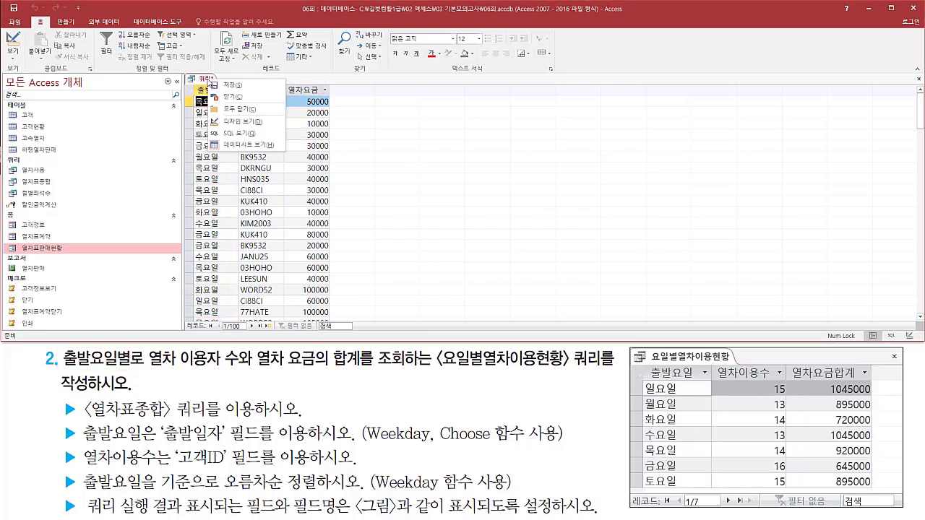
click(241, 124)
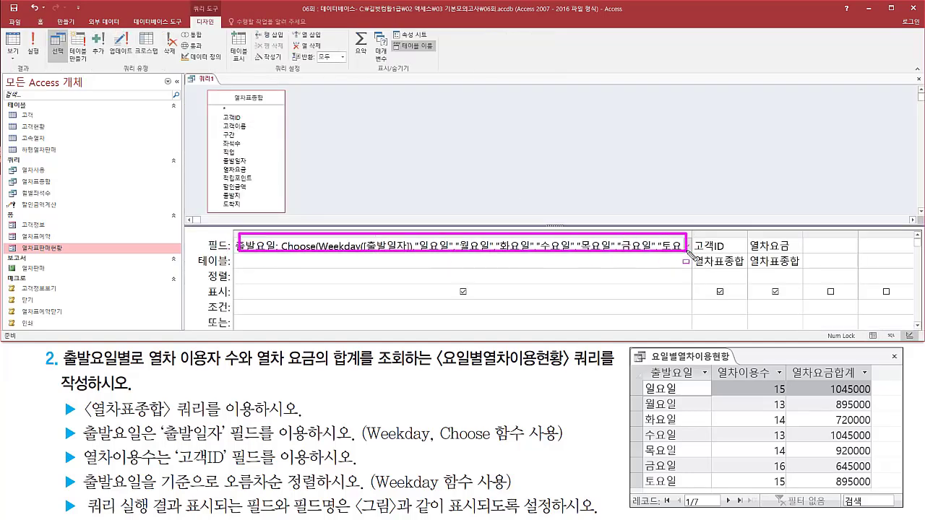
drag(693, 240, 403, 242)
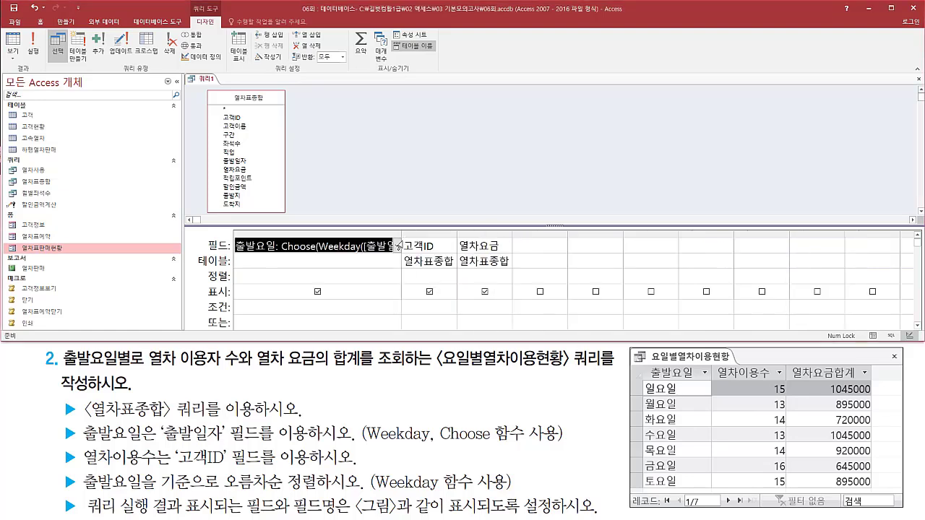
Turn on the query's 요약 row and summarise the 고객ID field by 개수.
click(433, 246)
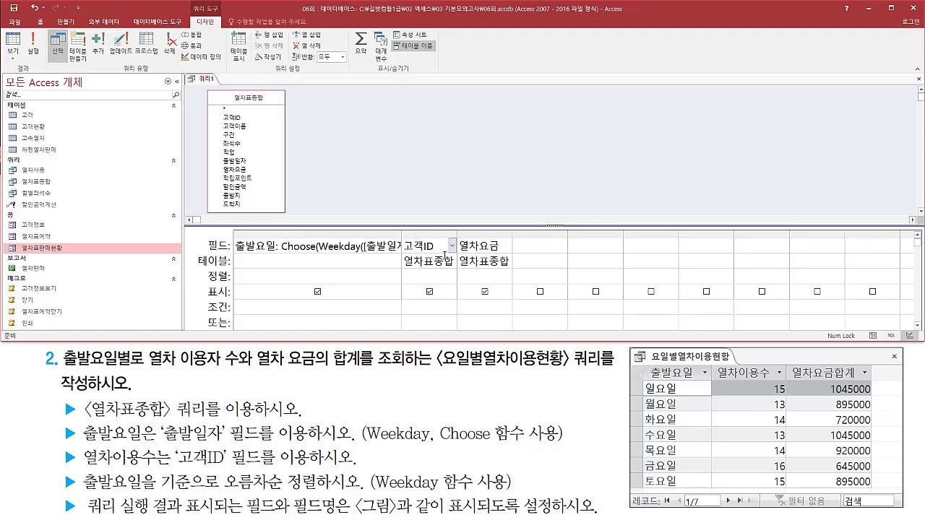
click(485, 247)
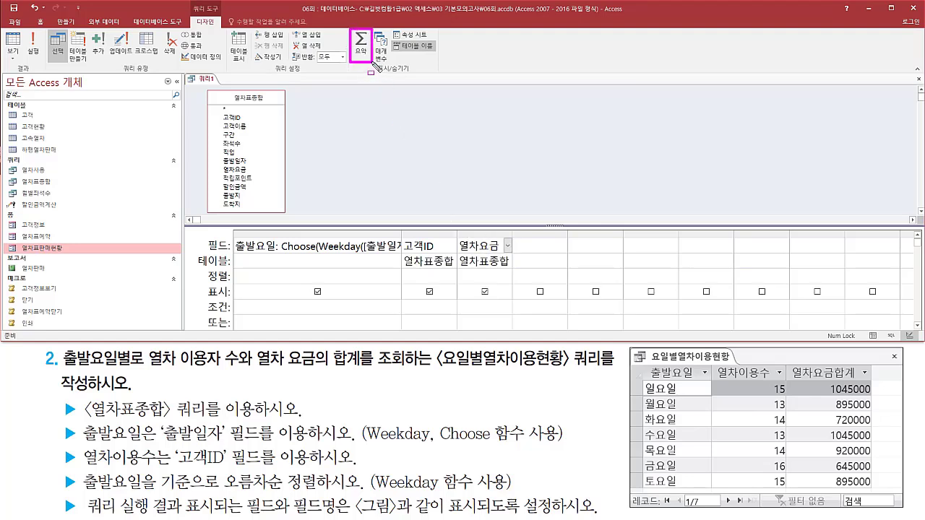
click(360, 44)
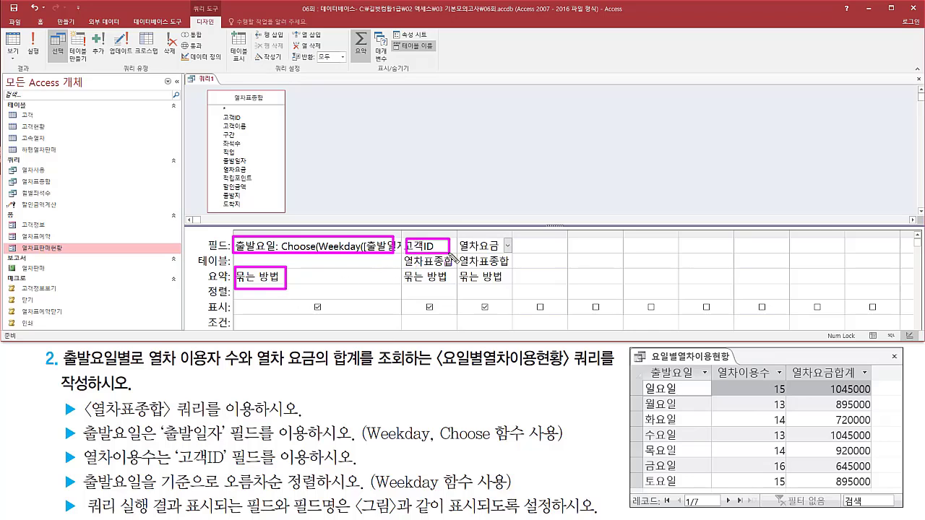
click(452, 277)
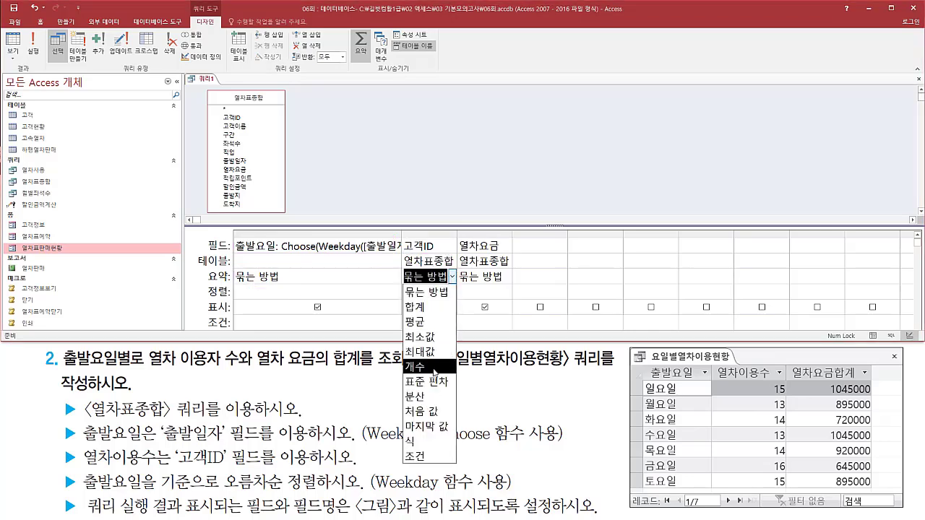
click(435, 368)
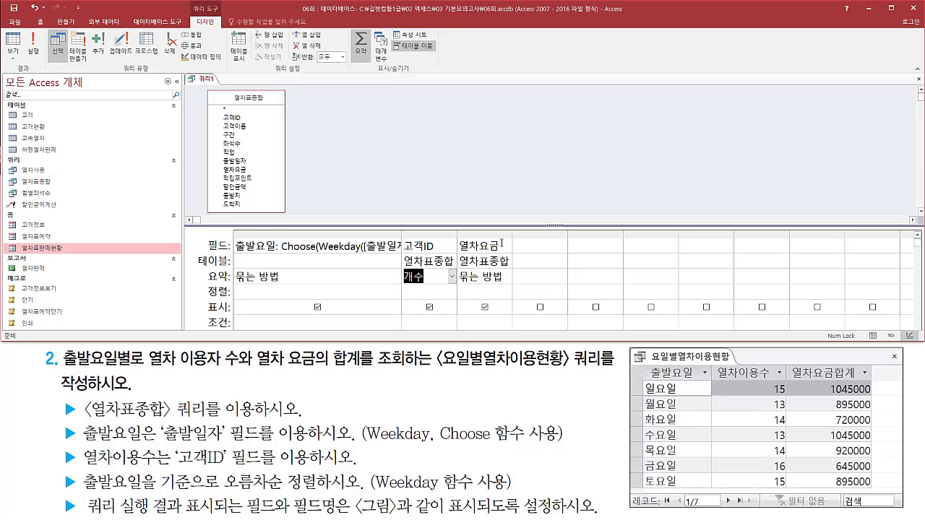
Set the 열차요금 field's summary method to 합계.
click(499, 276)
click(508, 276)
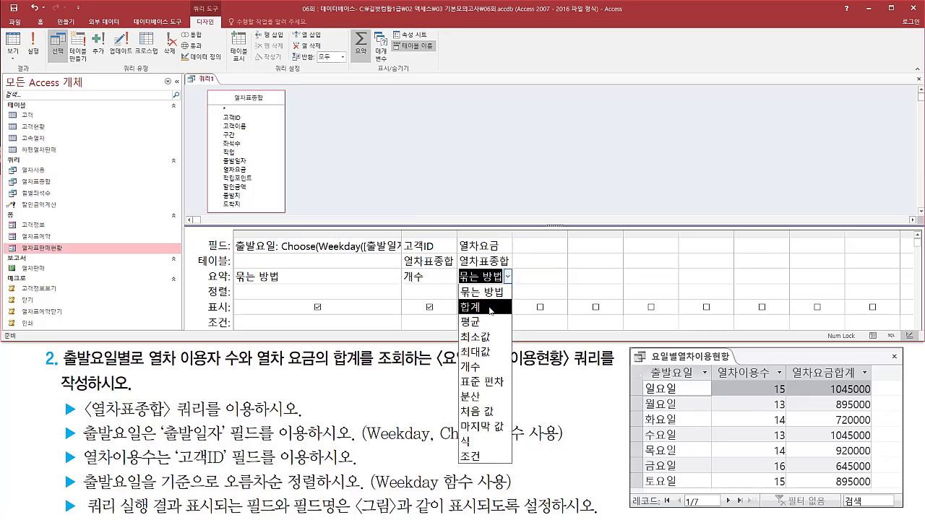
click(486, 307)
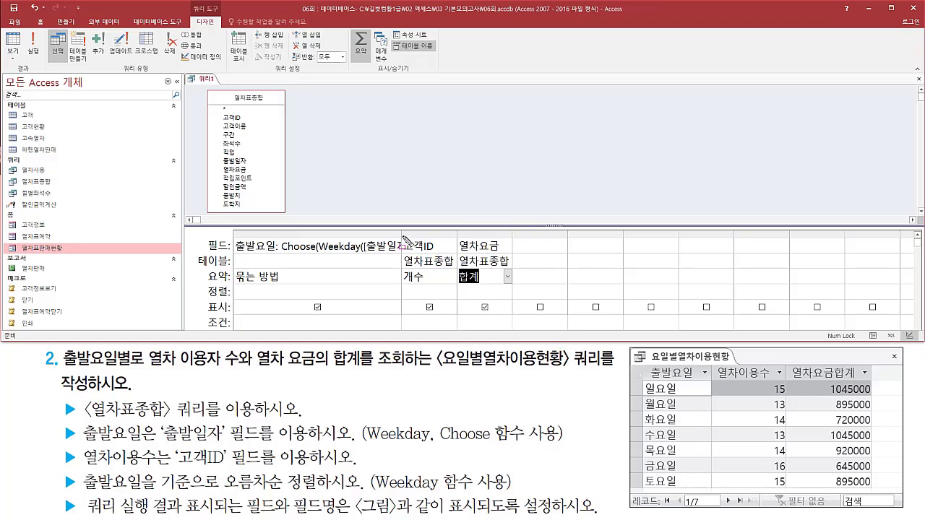
Give the 고객ID field the display name 열차이용수 and widen the columns to show the full names.
drag(403, 236, 441, 255)
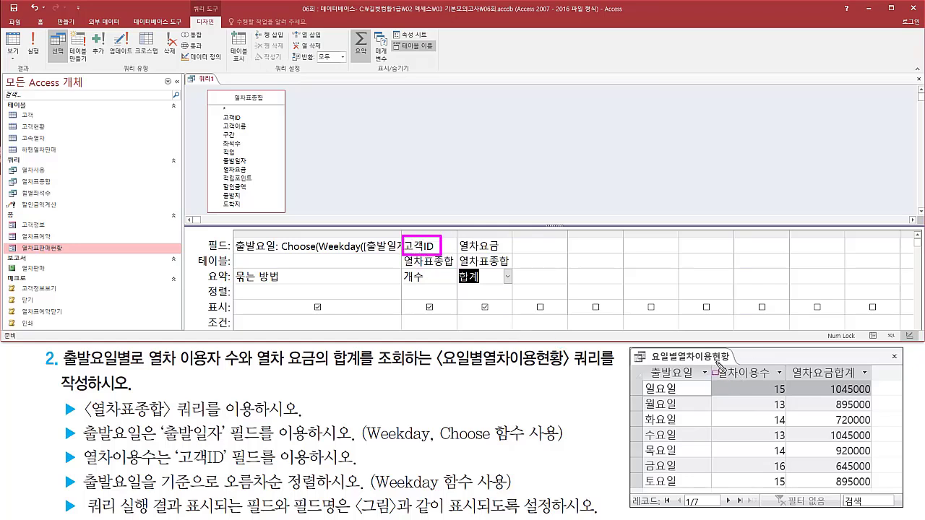
drag(715, 364, 779, 382)
key(Escape)
click(442, 246)
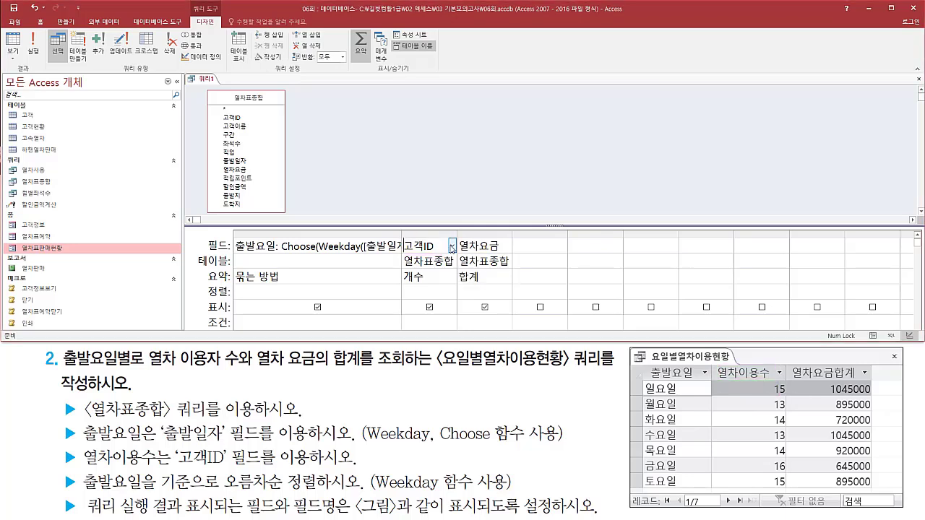
text(열ㅊ)
text(이용수: 고)
drag(456, 234, 658, 232)
Give the 열차요금 field the display name 열차요금합계.
click(615, 248)
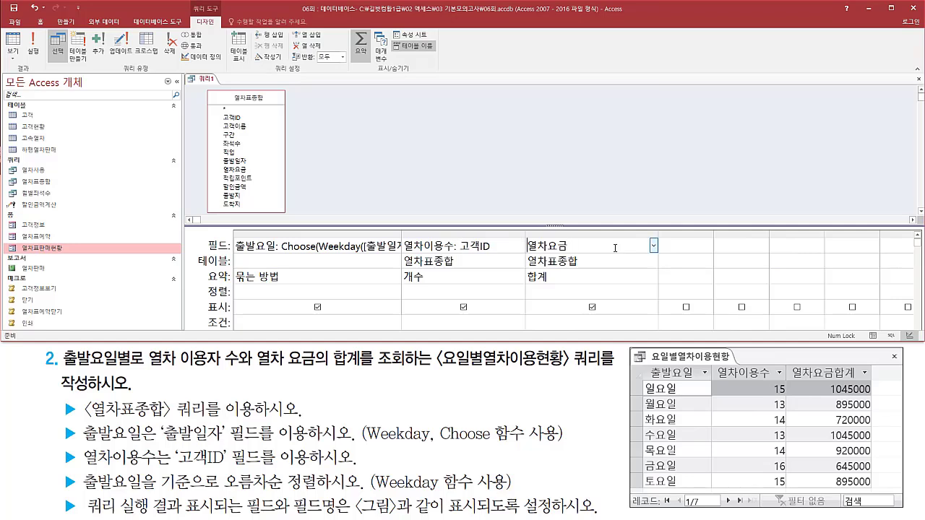
key(Home)
text(열차요금하)
text(ㅂㄱ)
text(:)
key(Tab)
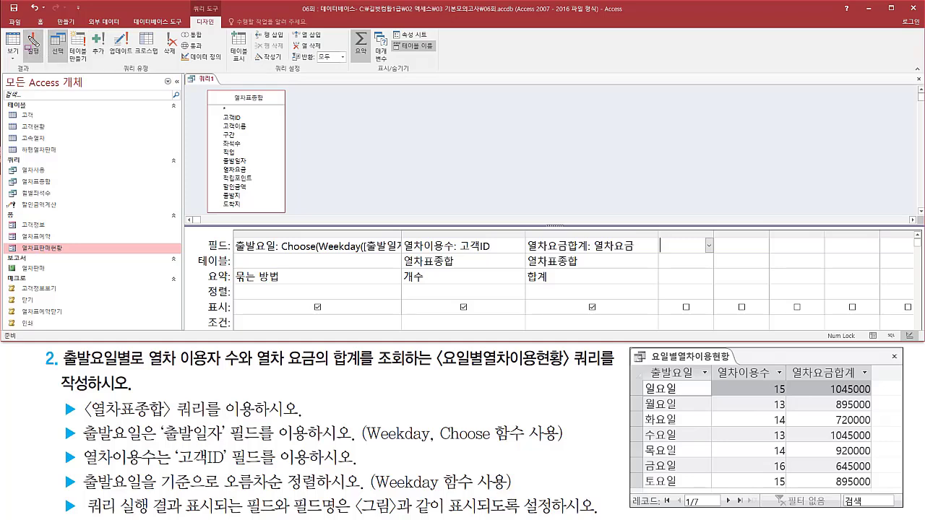
Run the query and check its three columns and the weekday order against the task's ascending sort requirement.
click(31, 43)
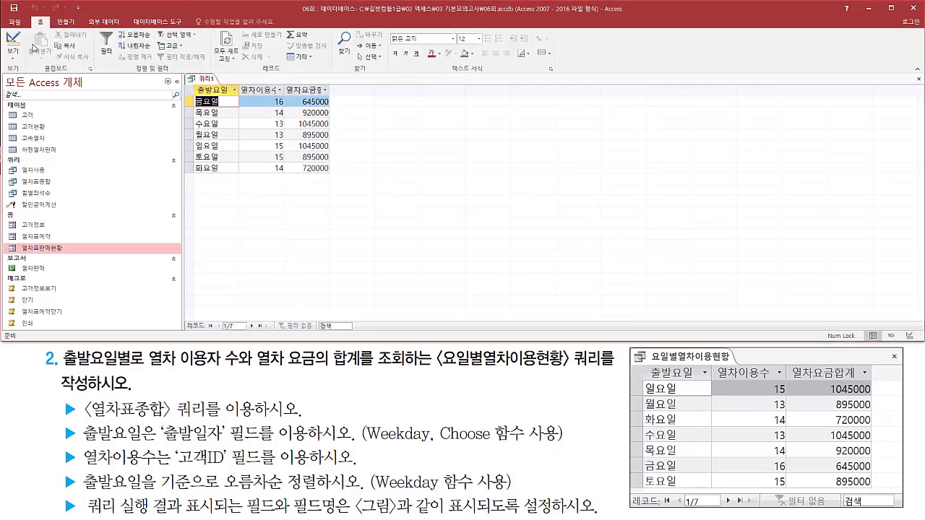
drag(196, 96, 230, 185)
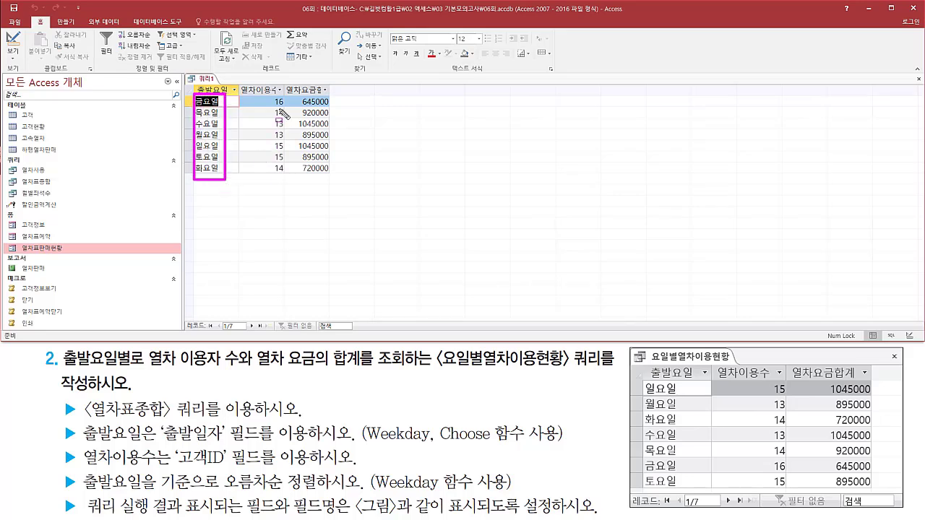
mouse_move(268, 95)
mouse_down()
mouse_move(280, 178)
mouse_move(289, 180)
mouse_up()
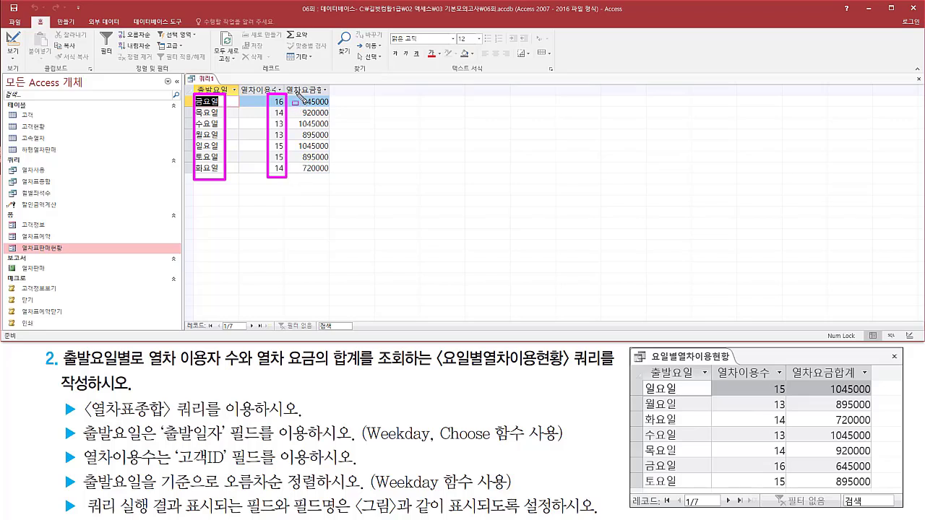
drag(296, 92, 334, 181)
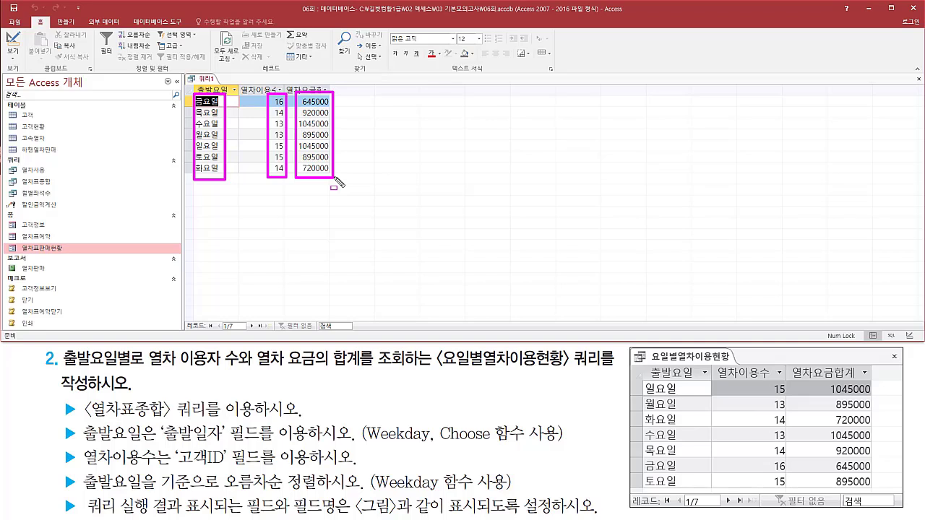
drag(52, 468, 589, 470)
key(Escape)
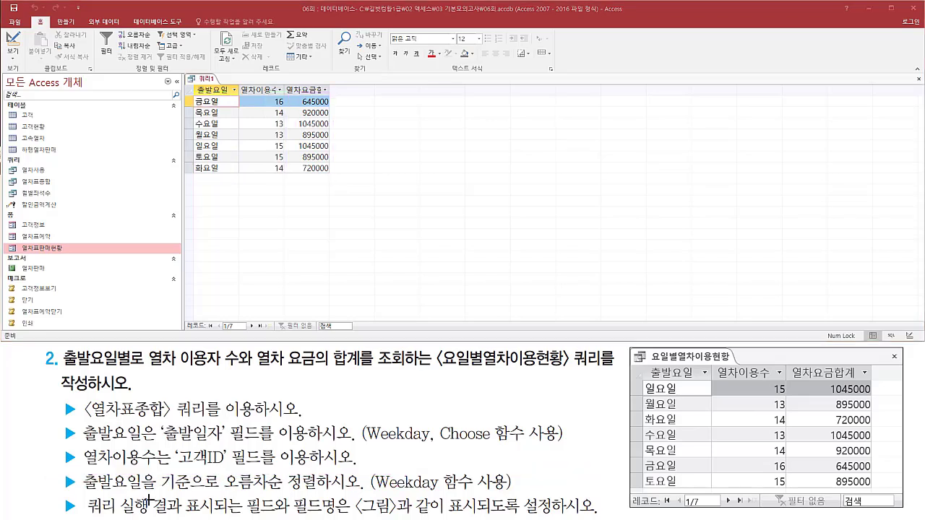
mouse_move(80, 468)
mouse_down()
mouse_move(91, 497)
mouse_move(365, 497)
mouse_up()
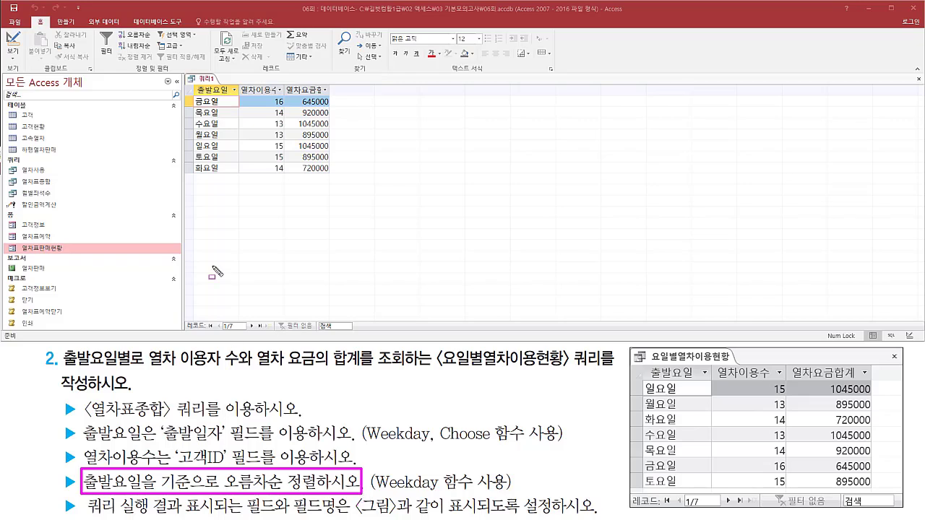
key(Escape)
drag(197, 92, 231, 178)
key(Escape)
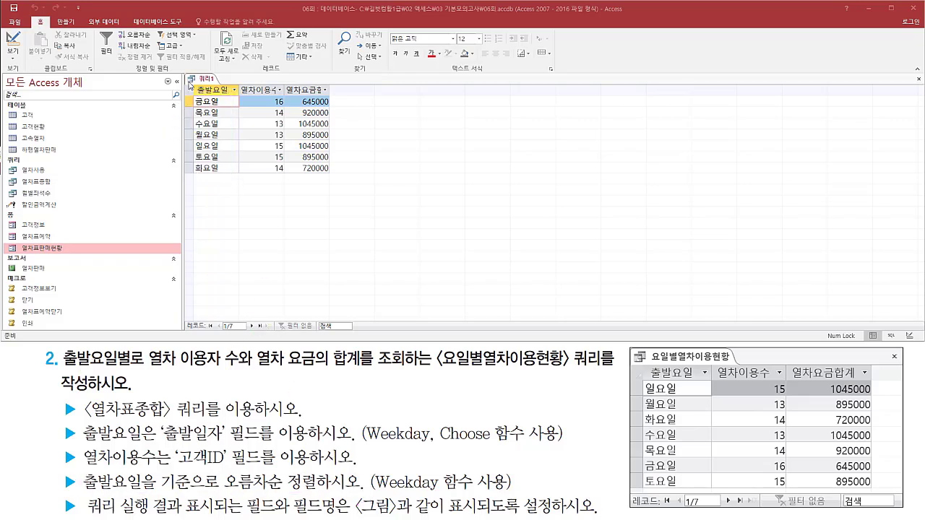
Return the query to Design view and sort the 출발요일 field by 오름차순.
right_click(207, 83)
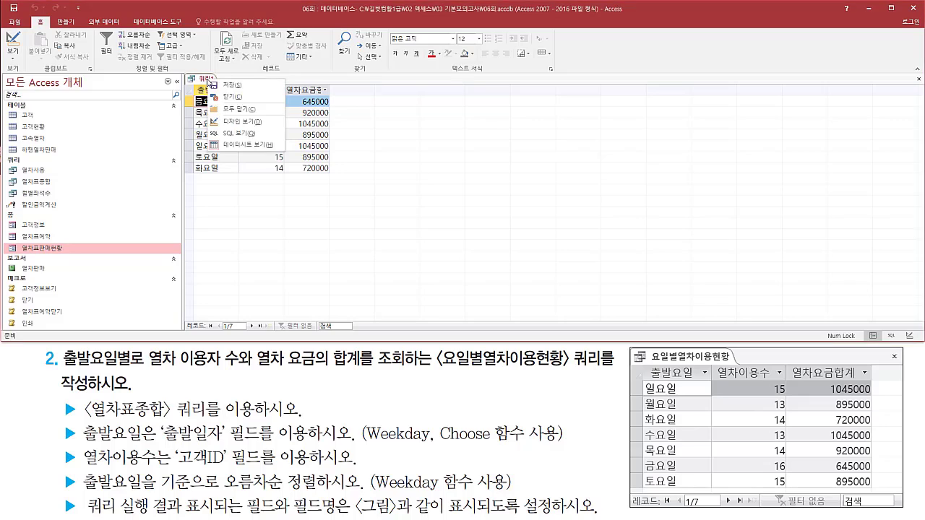
click(239, 123)
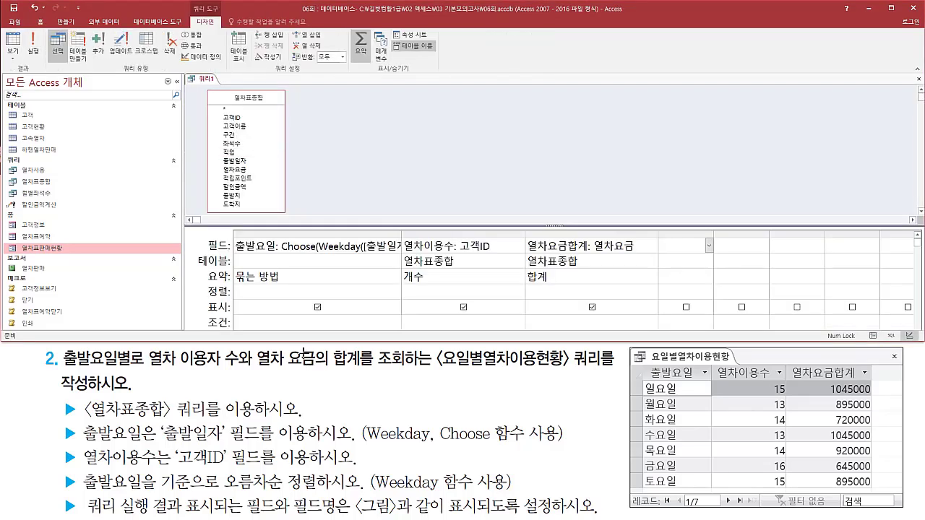
drag(232, 235, 403, 304)
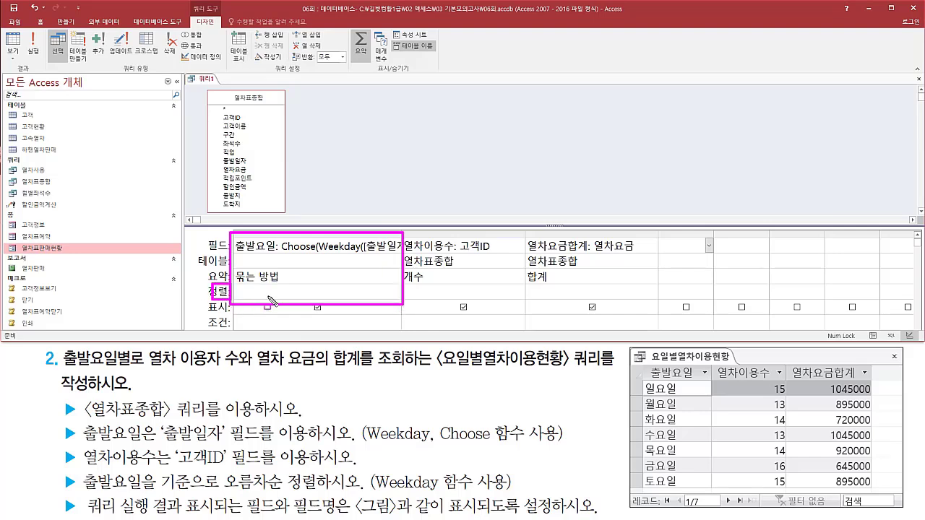
click(316, 291)
click(396, 293)
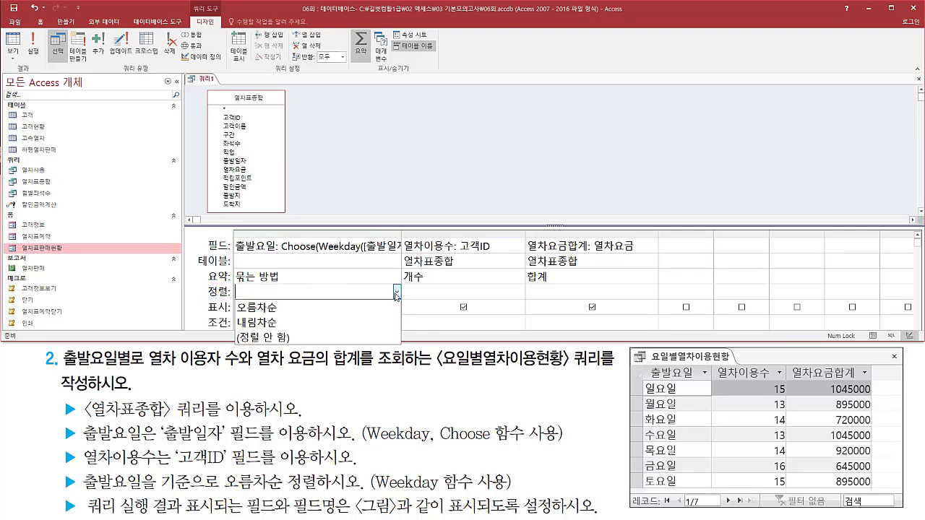
click(353, 309)
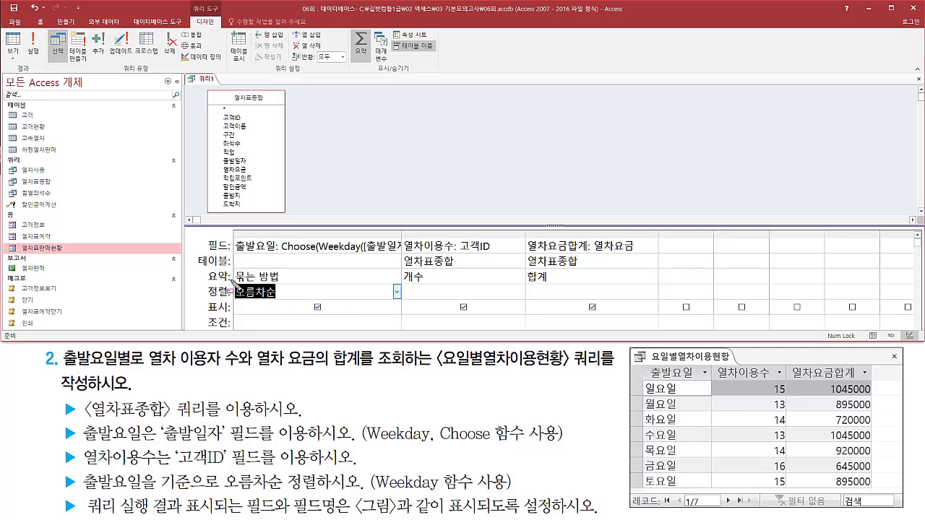
drag(233, 282, 290, 305)
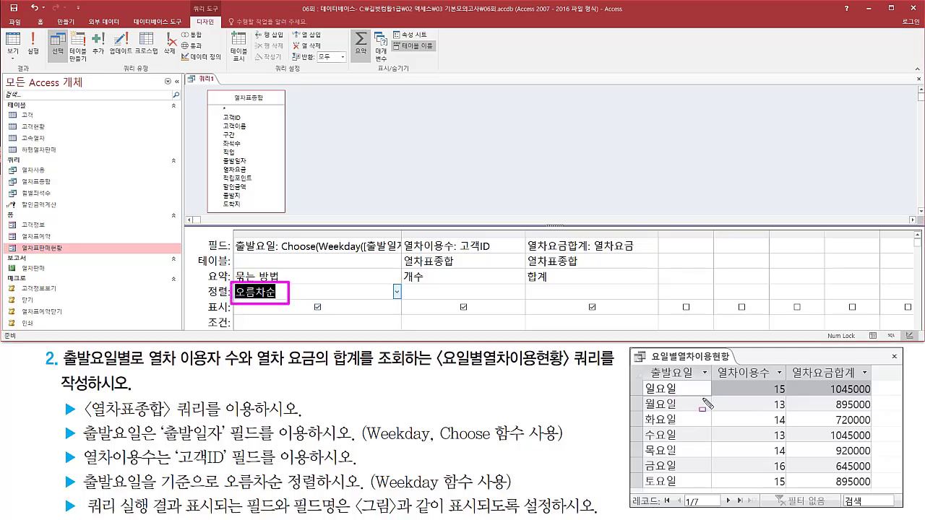
drag(641, 376, 697, 492)
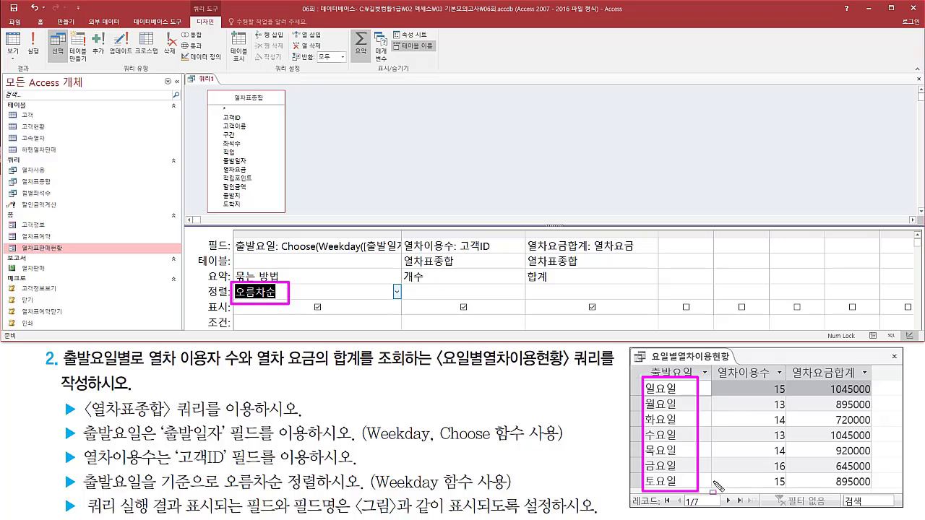
key(Escape)
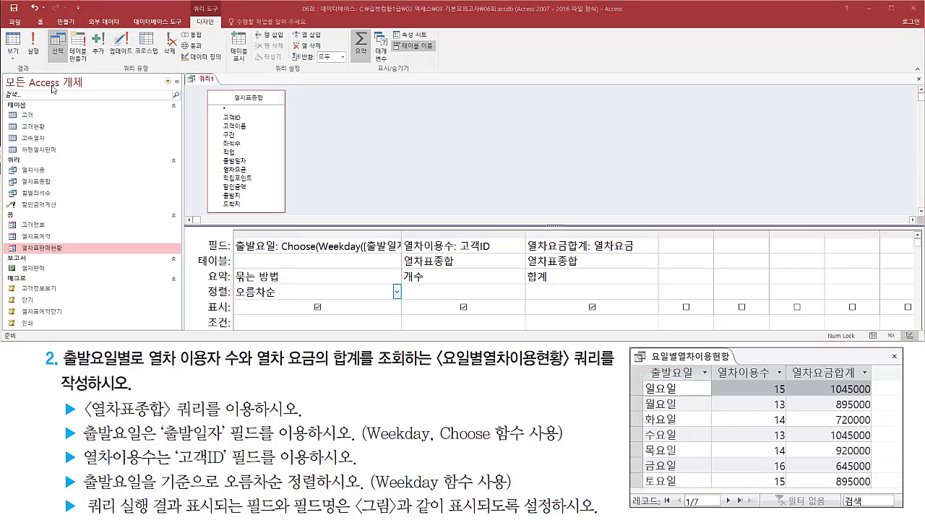
Run the query and compare the order of its 출발요일 values with the Sunday-to-Saturday order in the task figure.
click(33, 45)
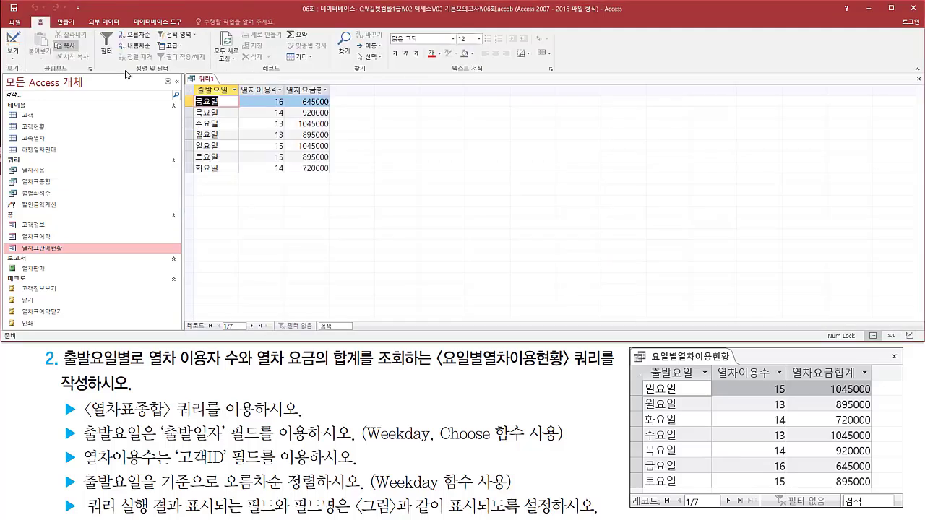
mouse_move(190, 93)
mouse_down()
mouse_move(208, 108)
mouse_move(209, 175)
mouse_up()
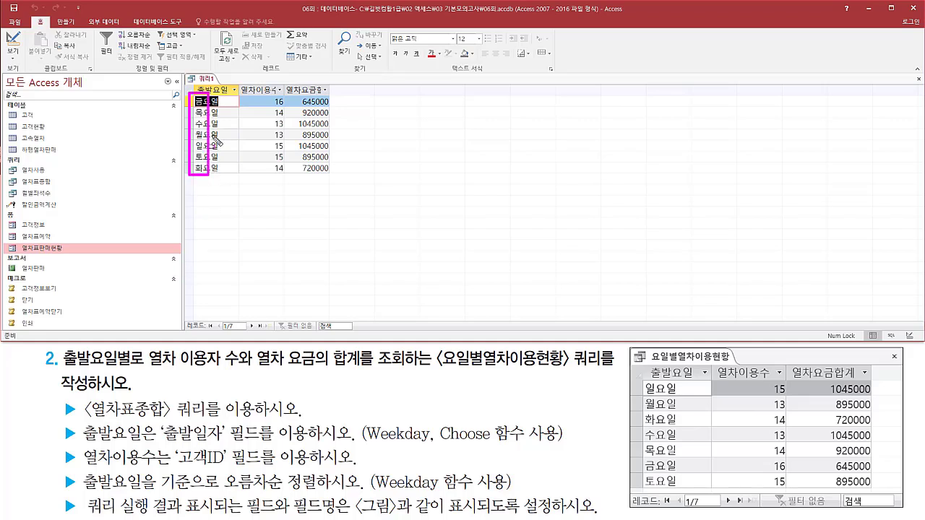
drag(192, 82, 237, 93)
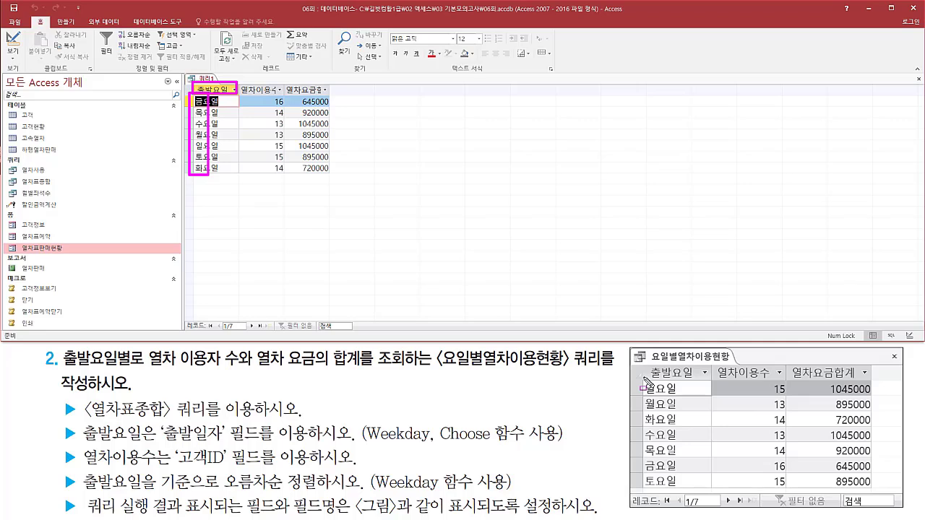
drag(644, 380, 699, 496)
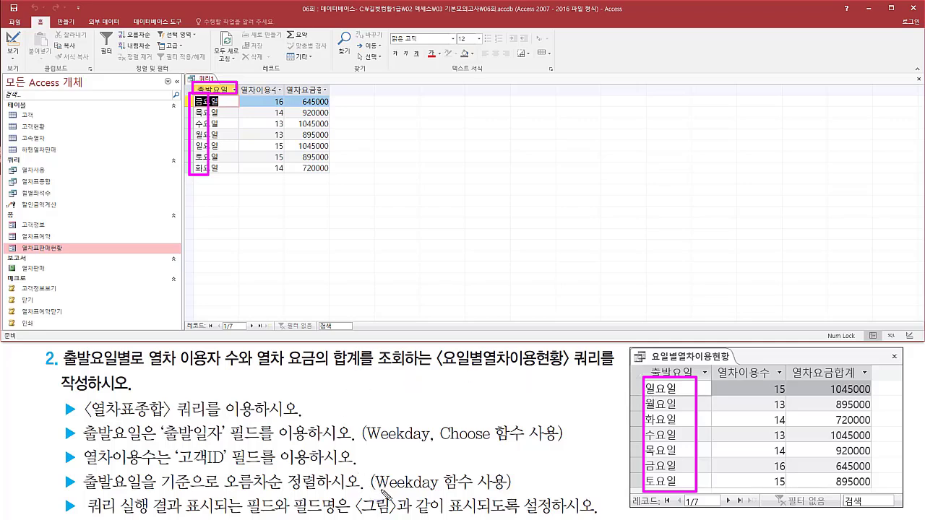
drag(383, 491, 440, 497)
drag(638, 385, 637, 492)
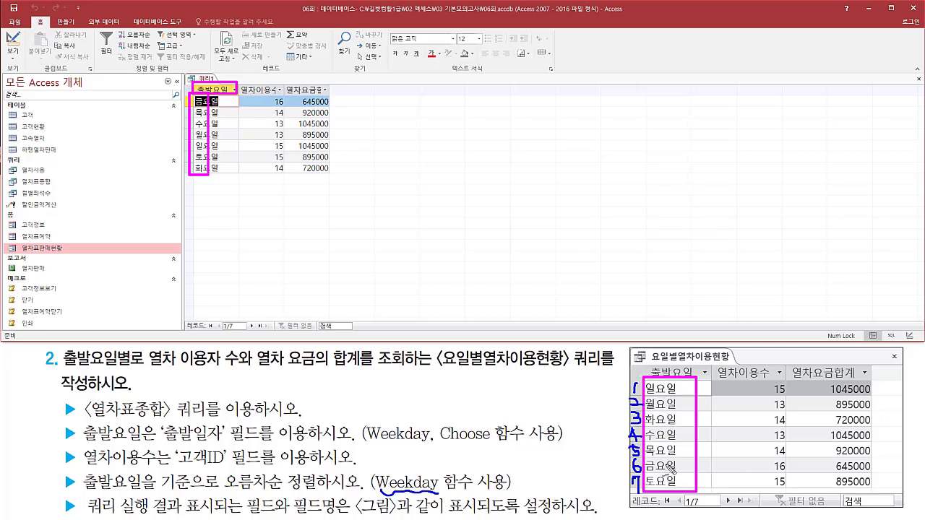
Return the query to Design view and clear the sort setting of the 출발요일 field.
key(Escape)
right_click(205, 79)
right_click(206, 80)
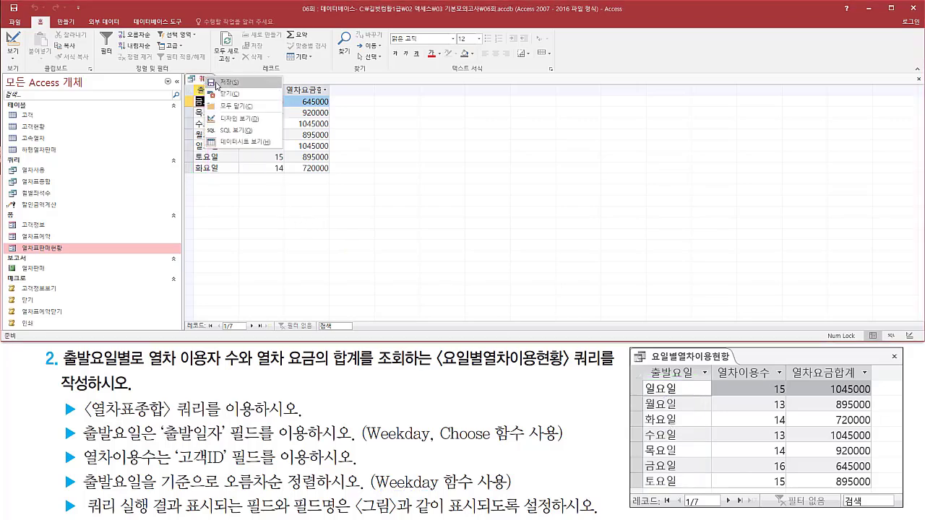
click(236, 118)
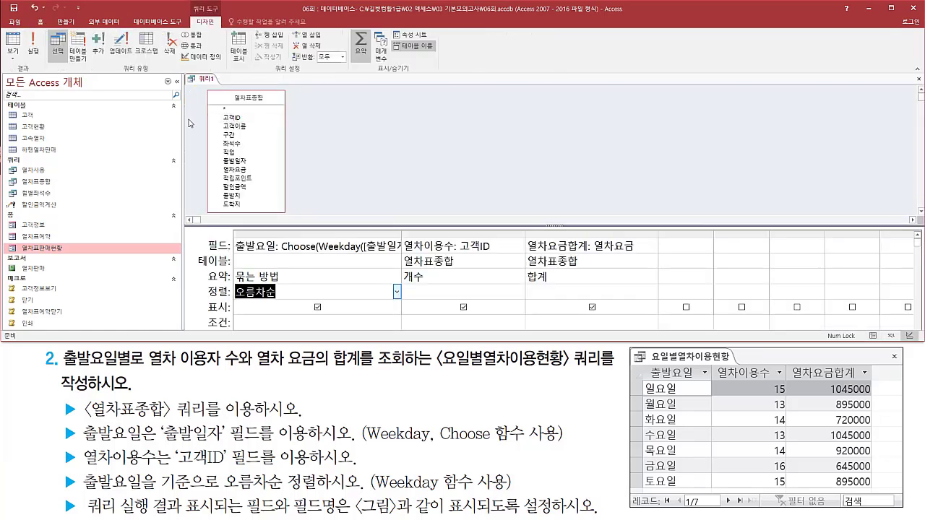
key(Delete)
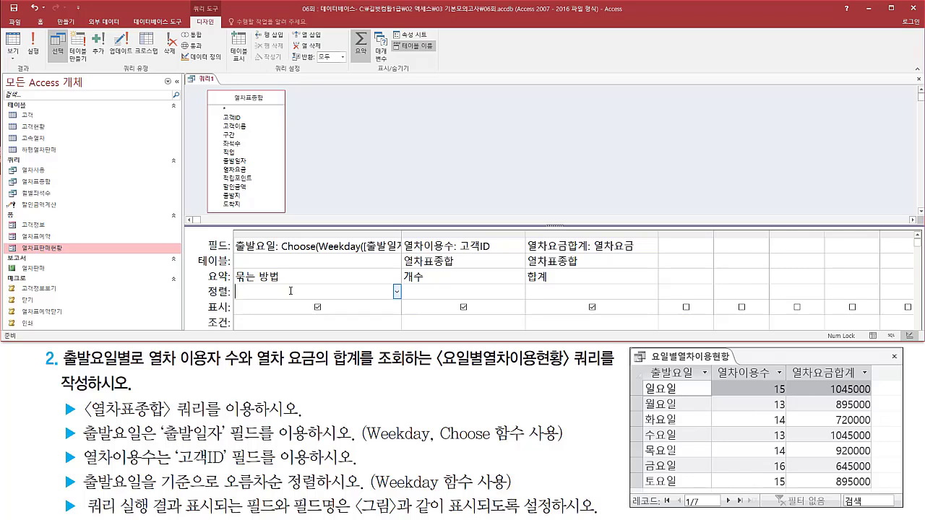
Add a calculated field Weekday([출발일자]) in the first empty column and widen it to show the whole expression.
click(680, 245)
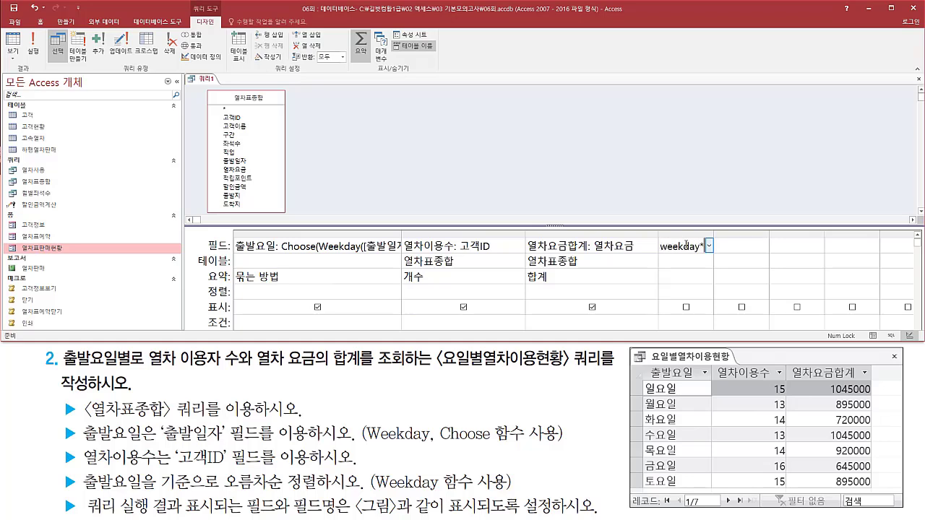
text(weekday(추)
text(발일자)
text())
key(Return)
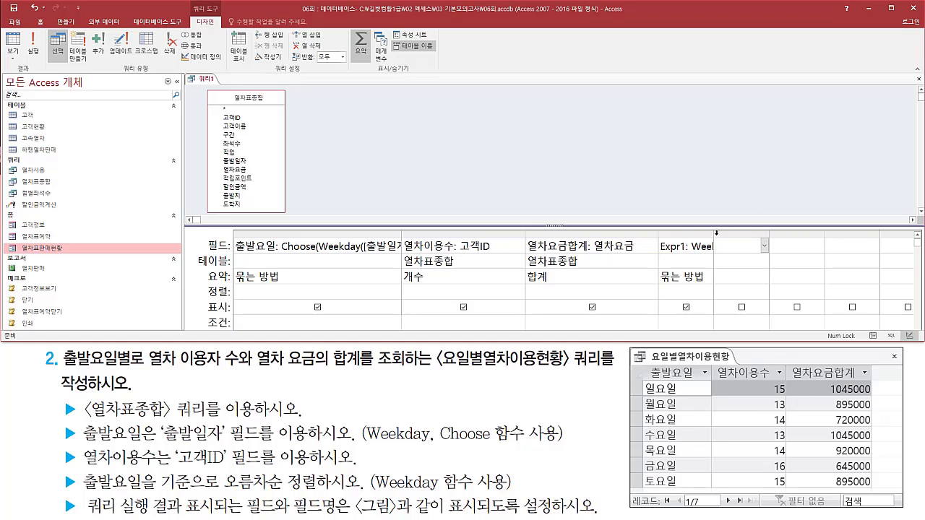
drag(716, 233, 833, 233)
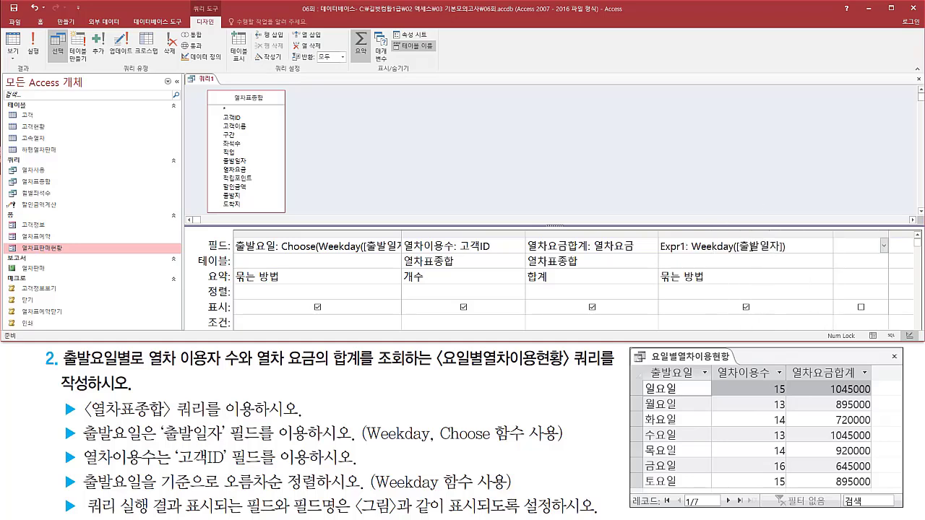
Review the Weekday([출발일자]) expression and run the query to examine the weekday number of each row.
drag(738, 255, 783, 254)
mouse_move(689, 237)
mouse_down()
mouse_move(712, 257)
mouse_move(799, 262)
mouse_up()
key(Escape)
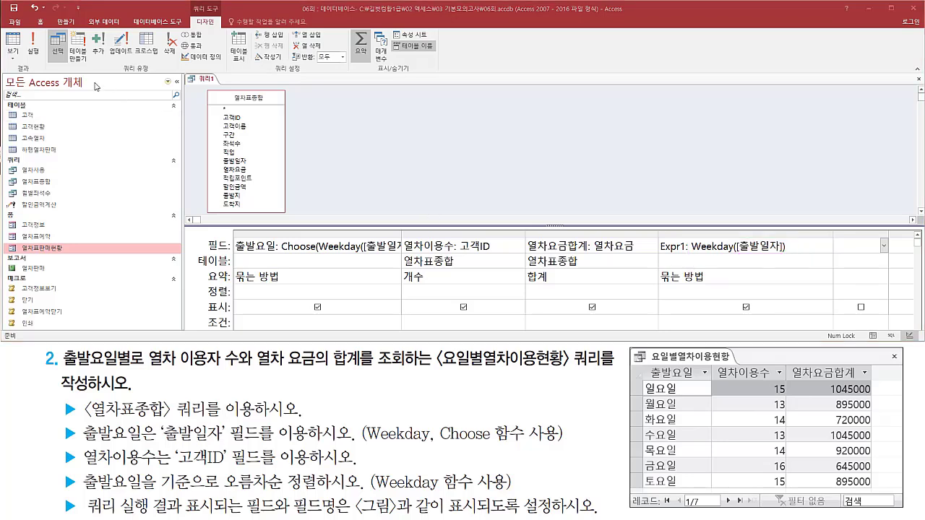
click(32, 53)
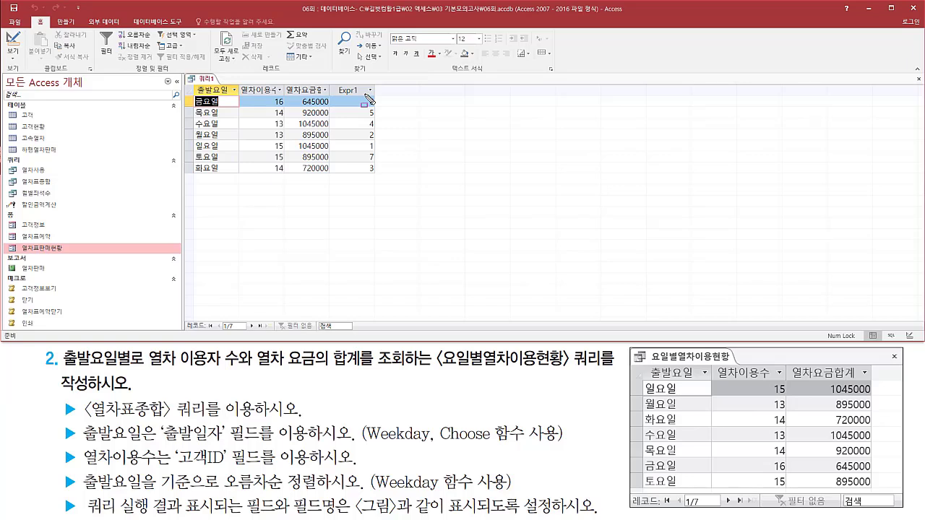
drag(365, 94, 381, 177)
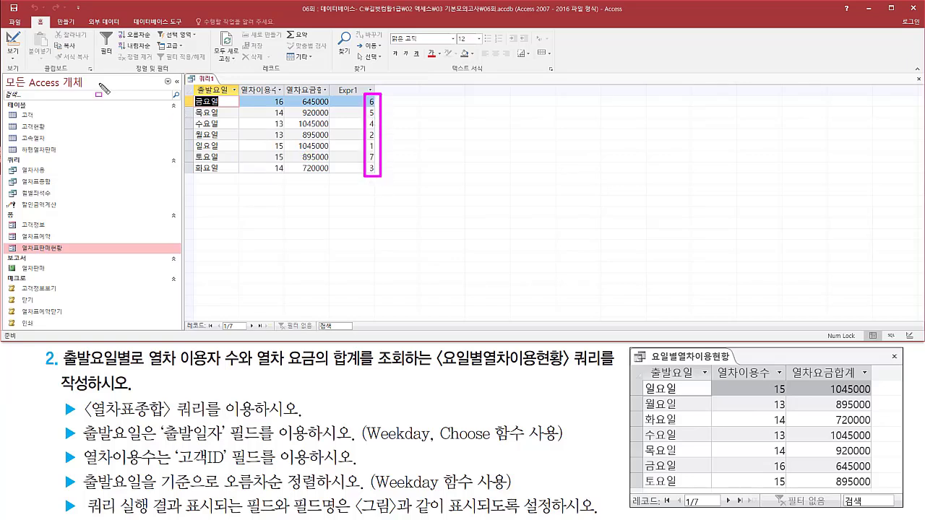
Return the query to Design view and sort the Weekday([출발일자]) field in ascending order (오름차순).
click(12, 42)
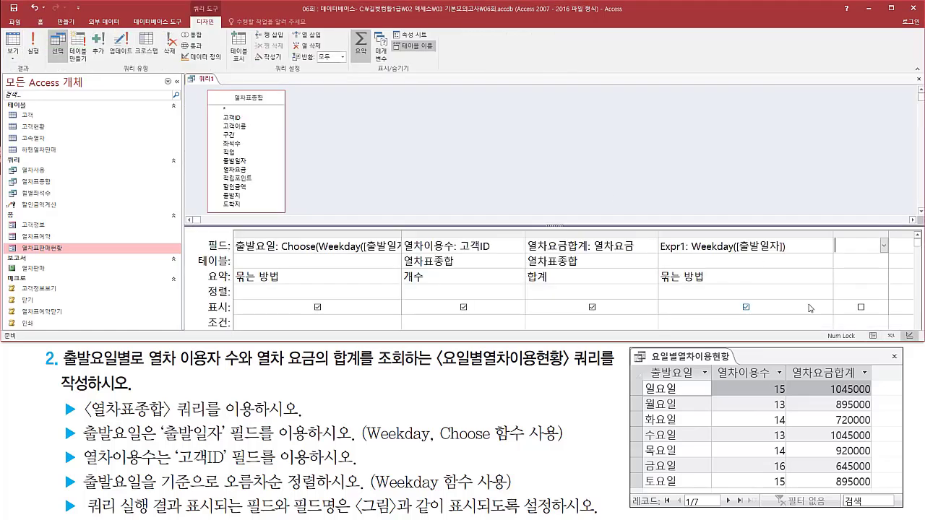
click(730, 292)
click(830, 291)
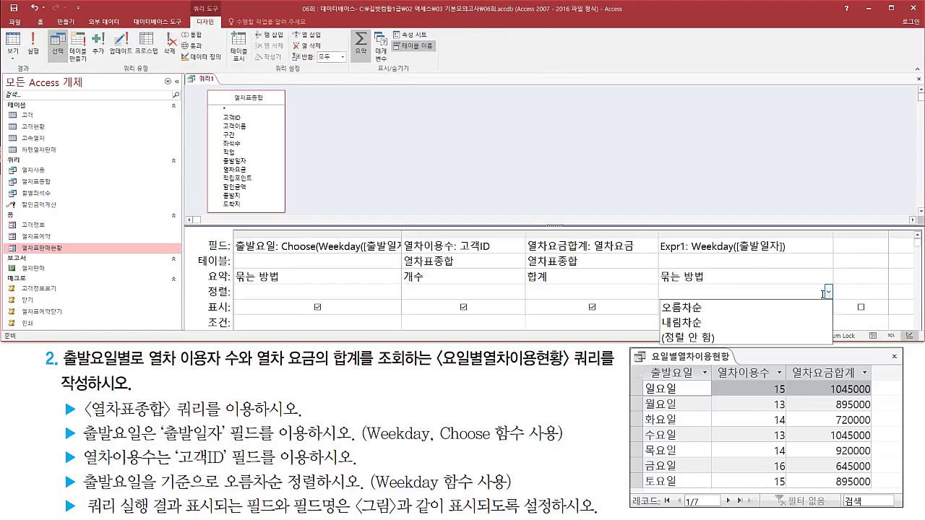
click(772, 312)
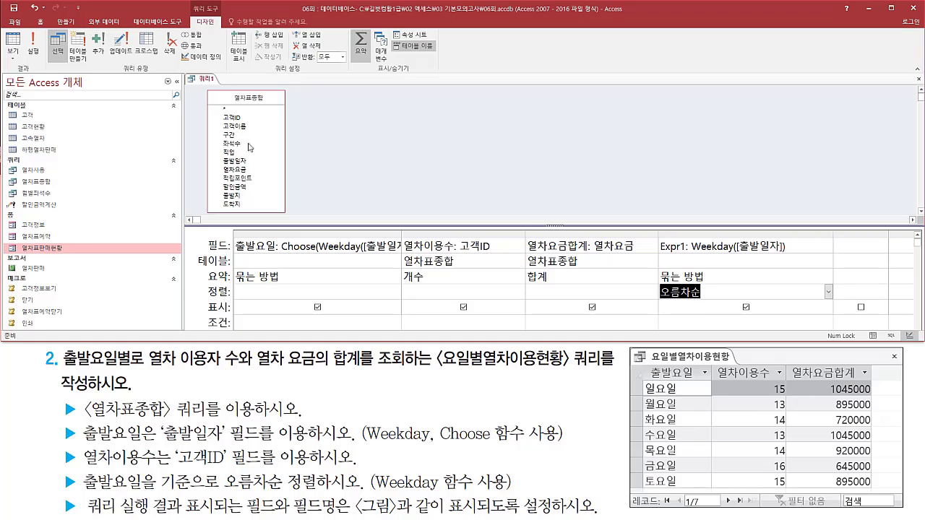
Run the query and compare its weekday order with the task figure and the ascending-sort requirement.
click(33, 45)
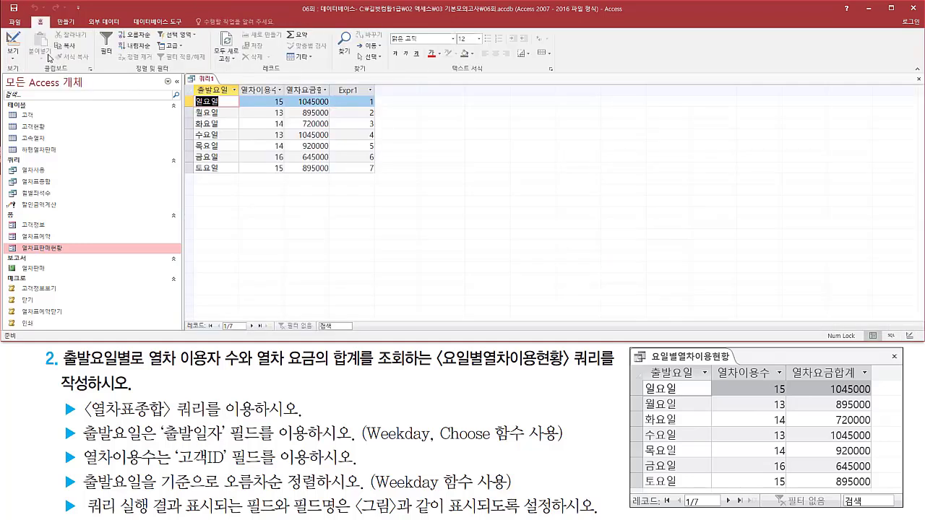
drag(364, 95, 382, 179)
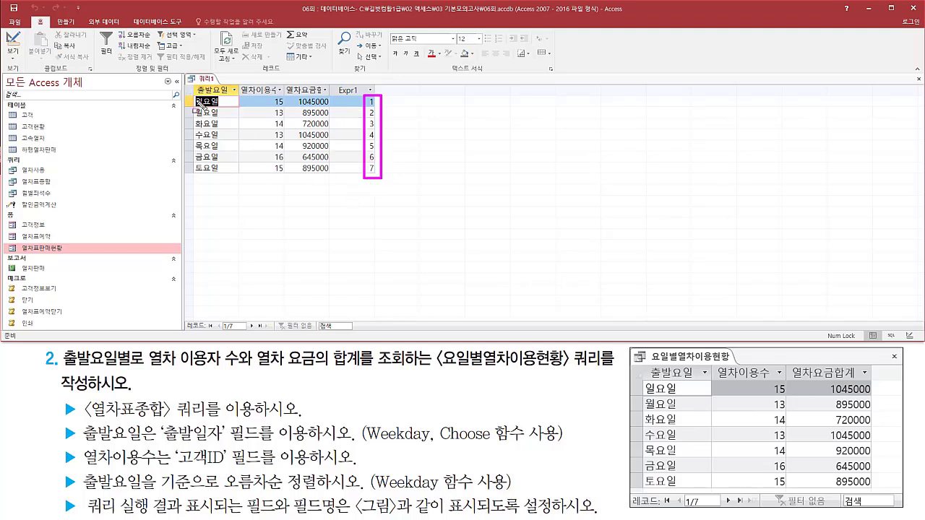
drag(191, 83, 243, 179)
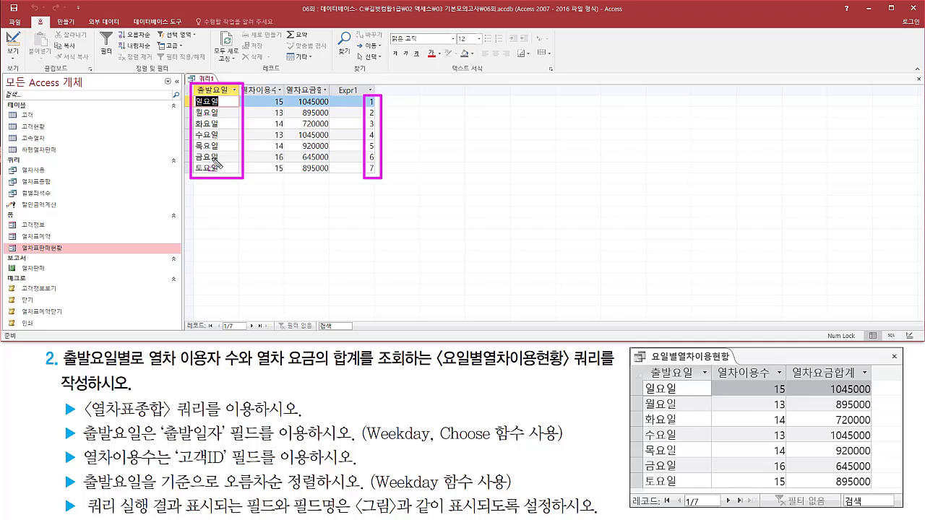
mouse_move(642, 376)
mouse_down()
mouse_move(697, 510)
mouse_move(689, 494)
mouse_up()
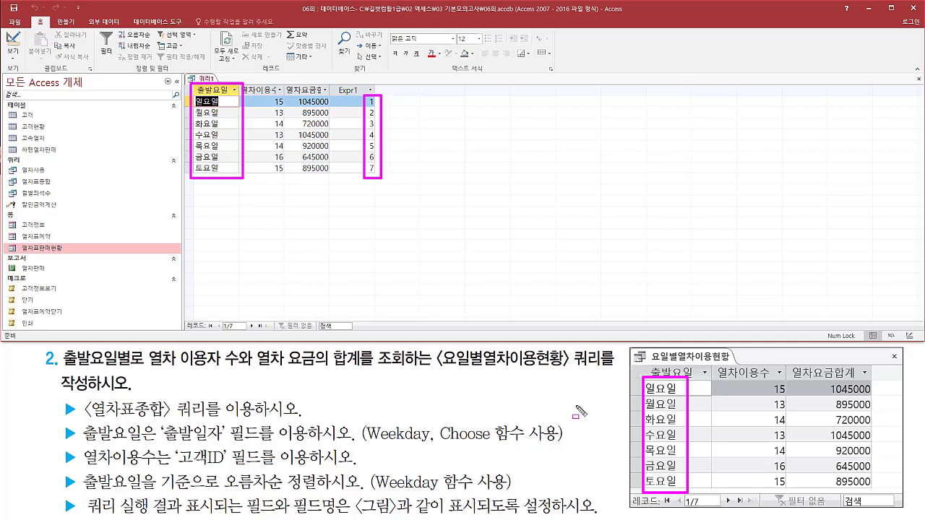
drag(51, 491, 532, 492)
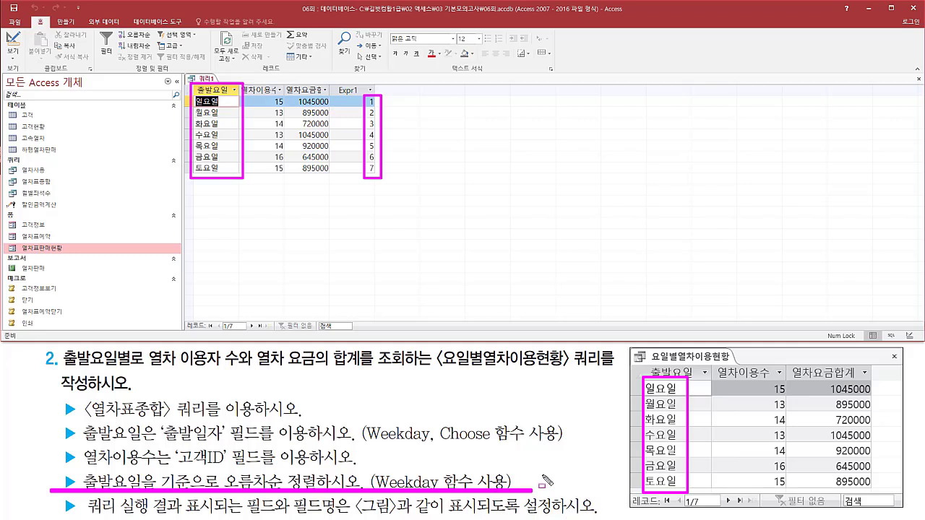
key(e)
Auto-fit the 열차이용수 and 열차요금합계 columns of the query result so their full headings fit.
mouse_move(238, 79)
mouse_down()
mouse_move(283, 99)
mouse_move(337, 97)
mouse_up()
key(Escape)
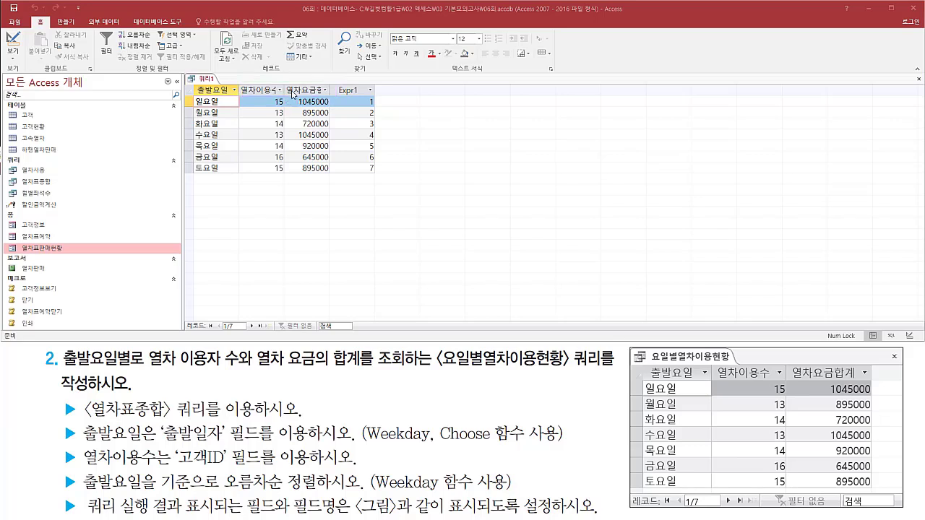
mouse_move(284, 81)
mouse_down()
mouse_move(284, 99)
mouse_move(330, 97)
mouse_up()
key(Escape)
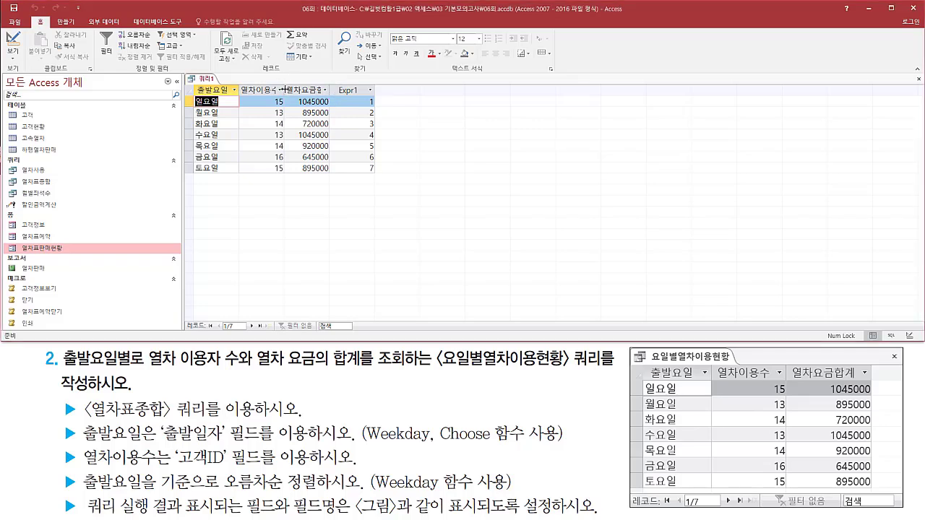
double_click(284, 89)
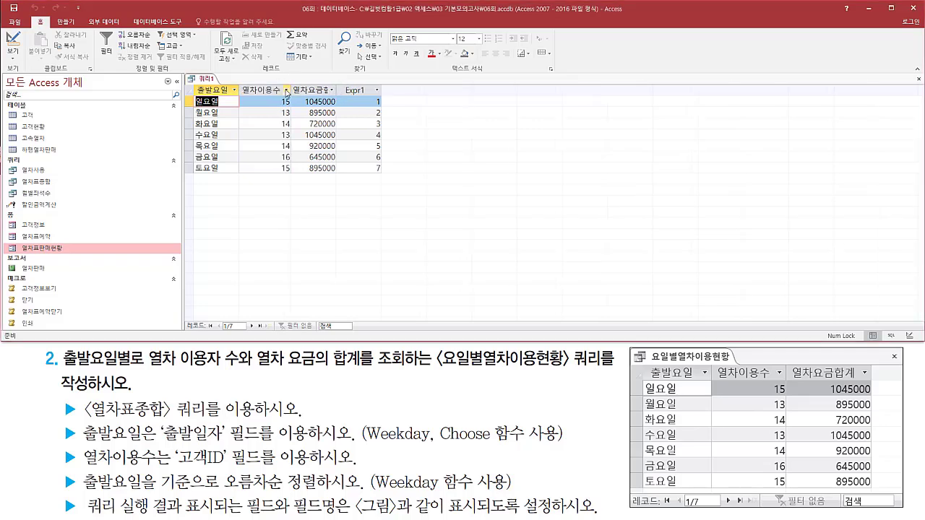
double_click(337, 89)
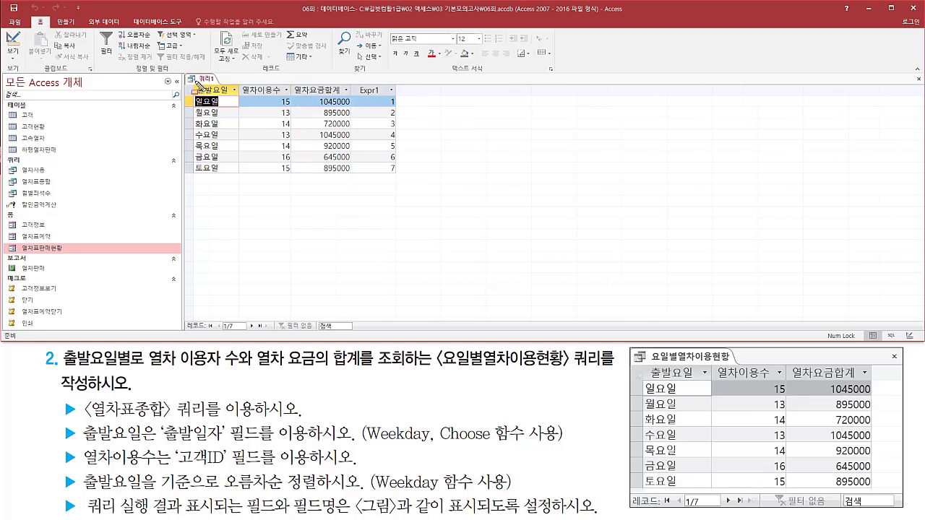
Compare the query's field names, weekdays, passenger counts and fare totals with those in the task figure.
mouse_move(194, 81)
mouse_down()
mouse_move(354, 101)
mouse_move(350, 95)
mouse_up()
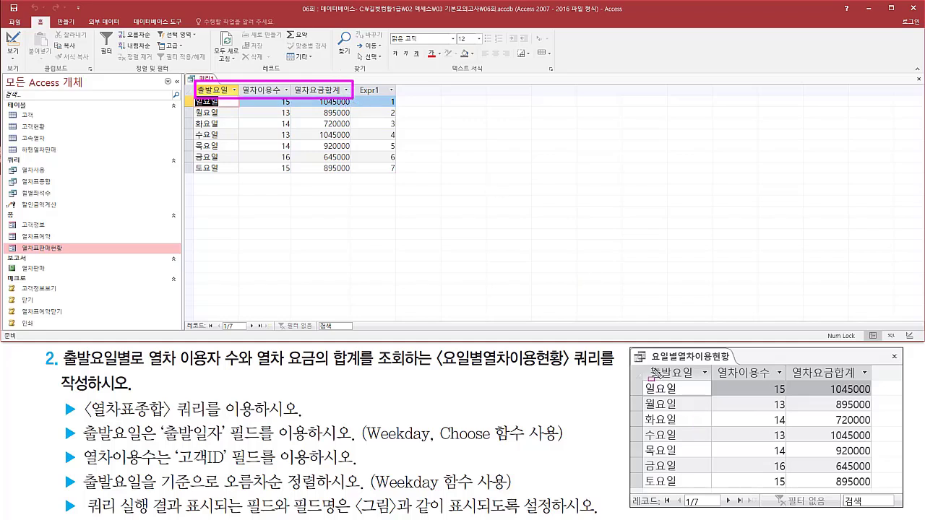
mouse_move(645, 360)
mouse_down()
mouse_move(660, 383)
mouse_move(877, 382)
mouse_up()
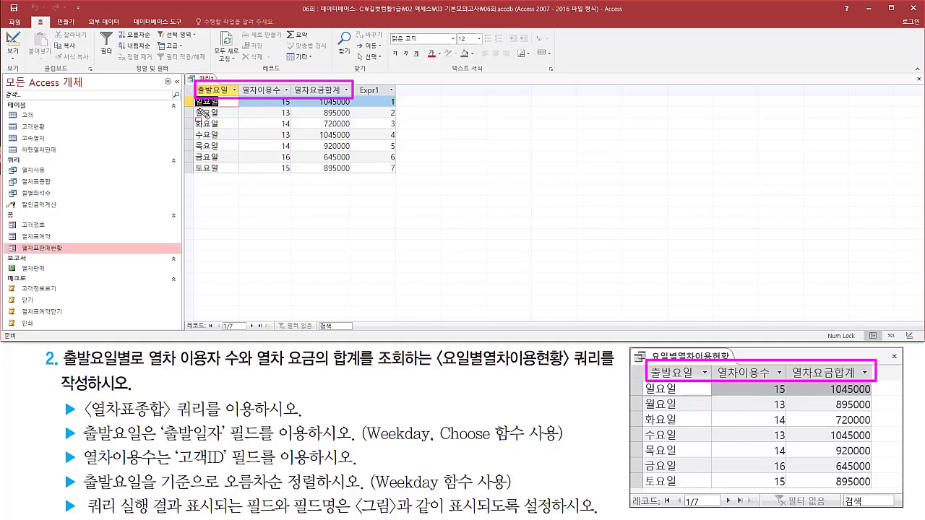
drag(193, 97, 231, 180)
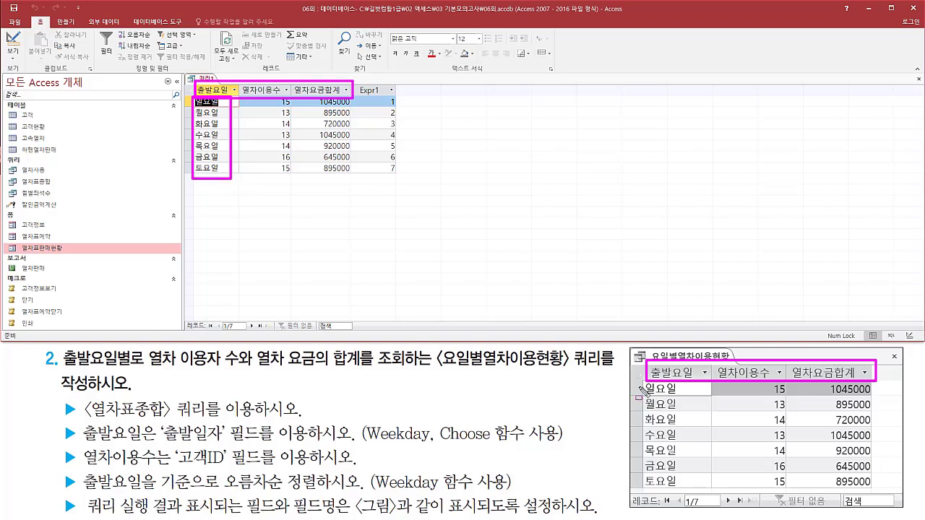
drag(641, 382, 691, 497)
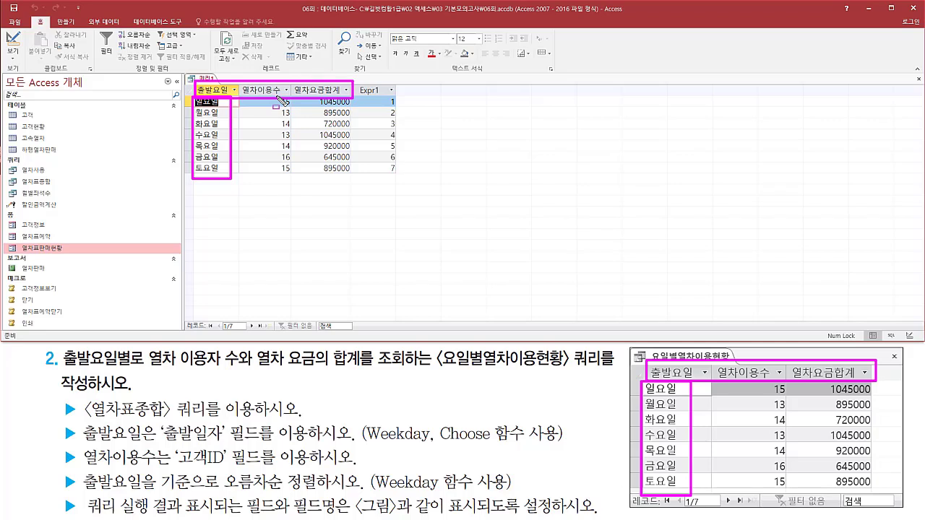
drag(277, 96, 298, 179)
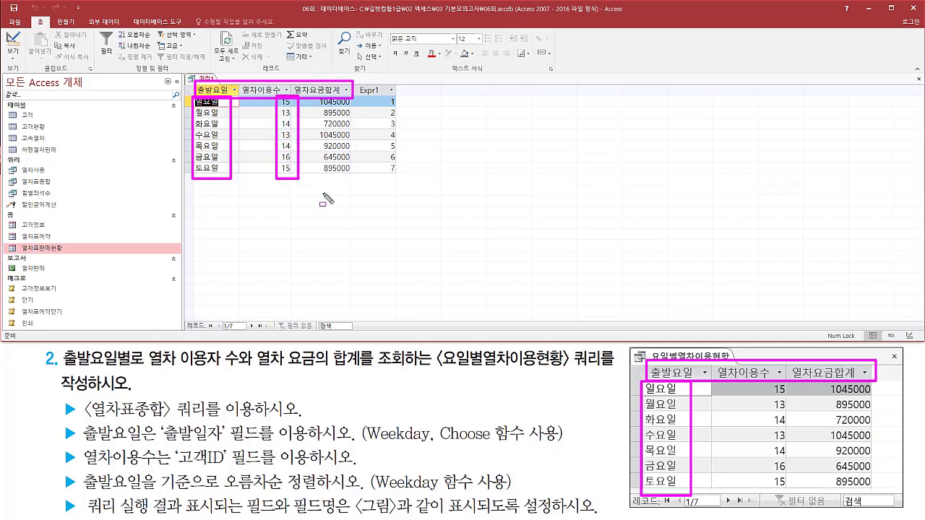
drag(765, 377, 789, 504)
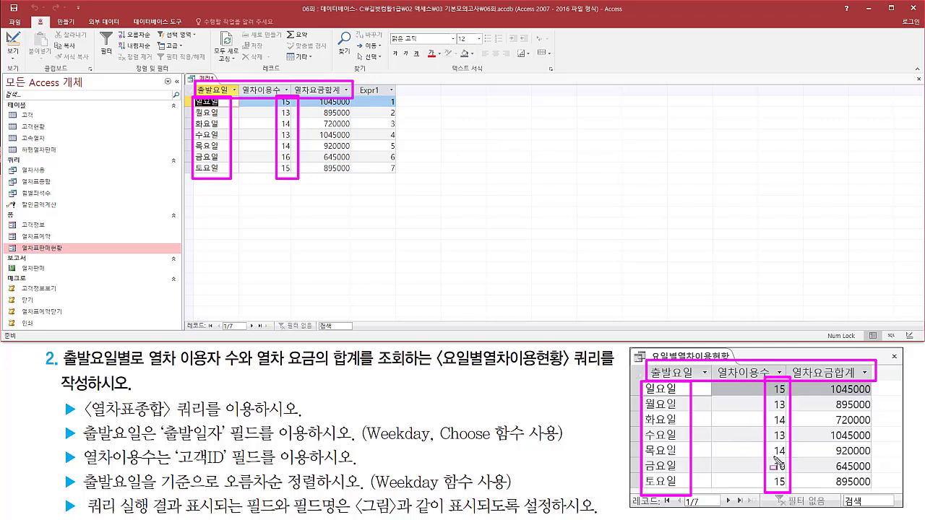
mouse_move(824, 390)
mouse_down()
mouse_move(826, 463)
mouse_move(828, 383)
mouse_up()
drag(316, 116, 358, 185)
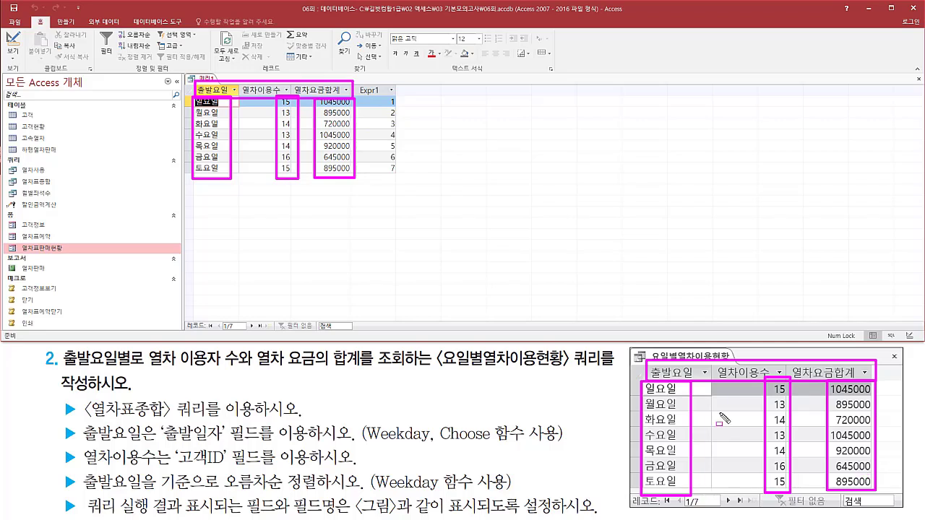
key(Escape)
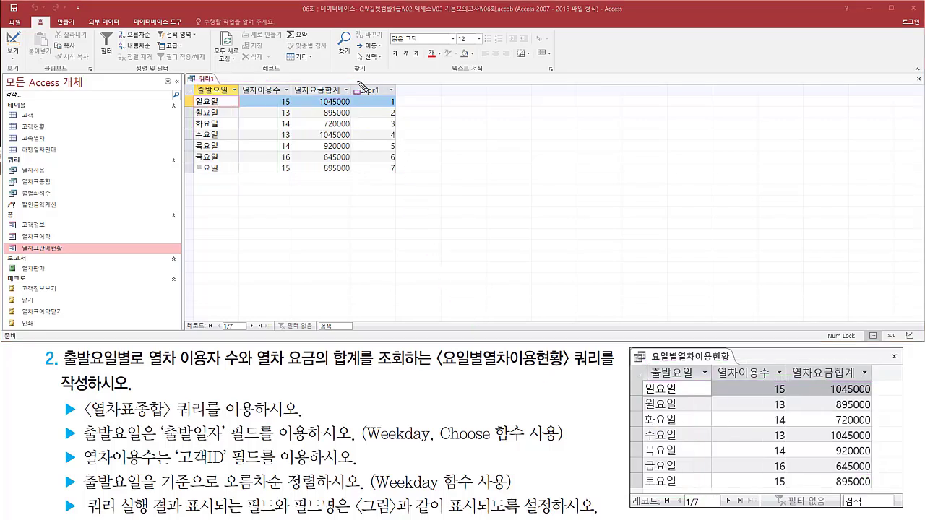
Return the query to Design view and exclude the Weekday([출발일자]) sort field from the displayed results.
drag(355, 82, 404, 177)
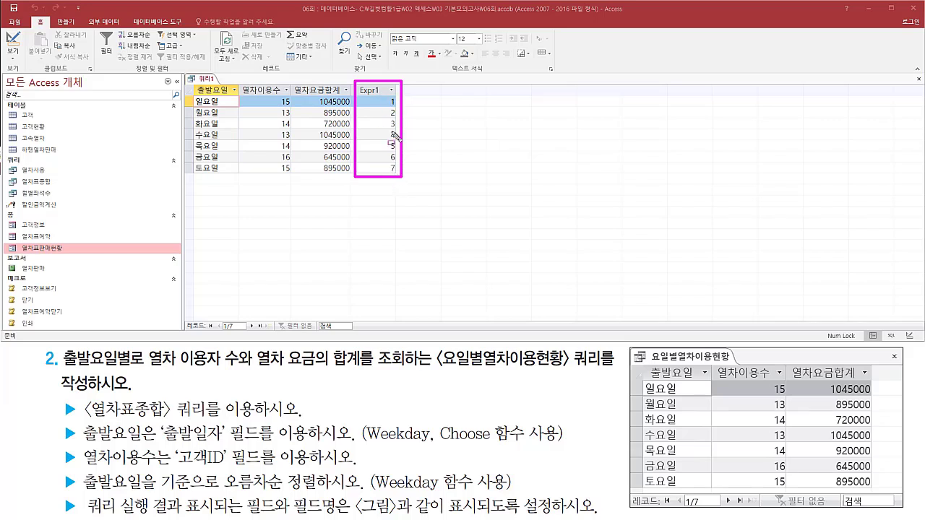
key(Escape)
right_click(209, 81)
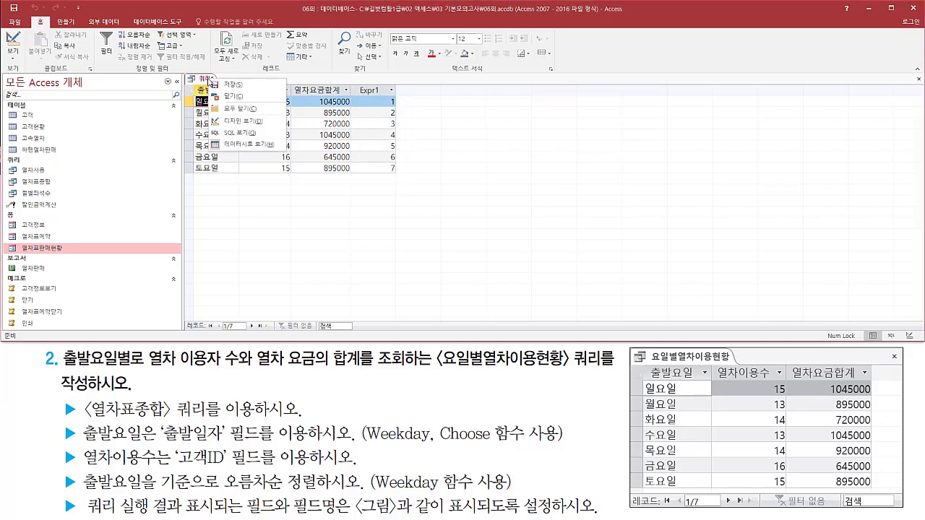
click(241, 126)
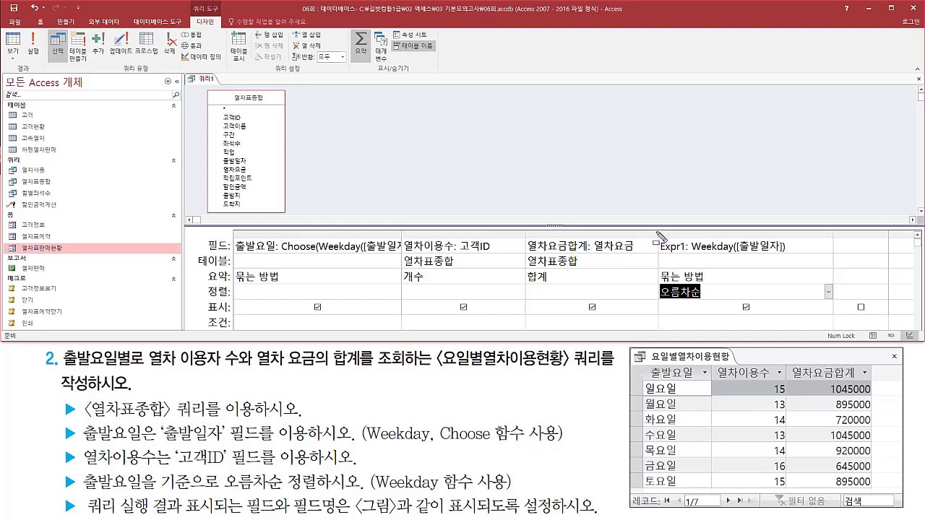
drag(657, 232, 839, 329)
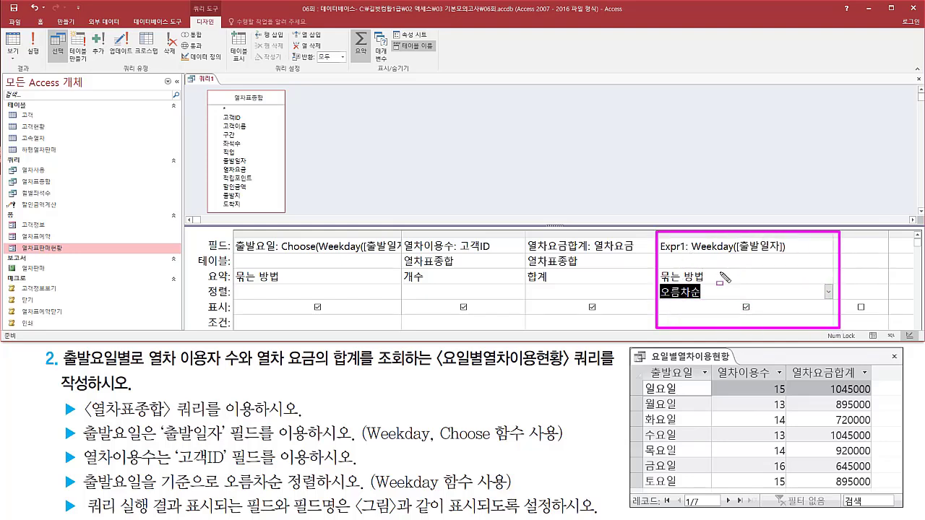
drag(739, 301, 755, 316)
key(Escape)
click(747, 307)
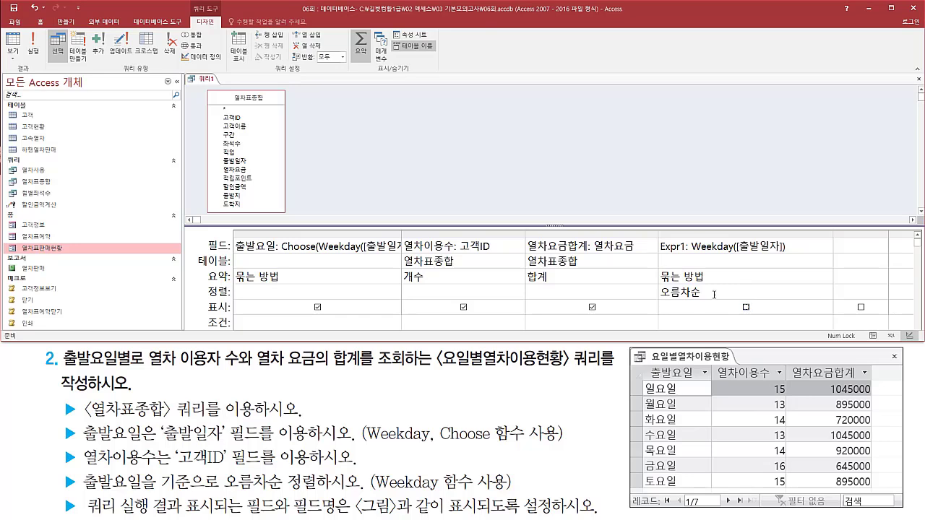
Run the query and compare the whole result table with the task figure.
click(33, 43)
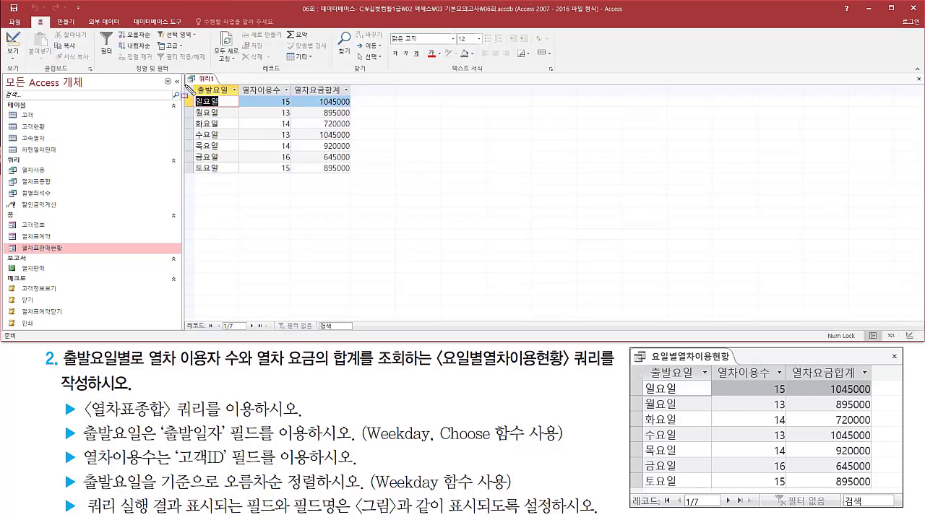
mouse_move(186, 82)
mouse_down()
mouse_move(338, 181)
mouse_move(356, 180)
mouse_up()
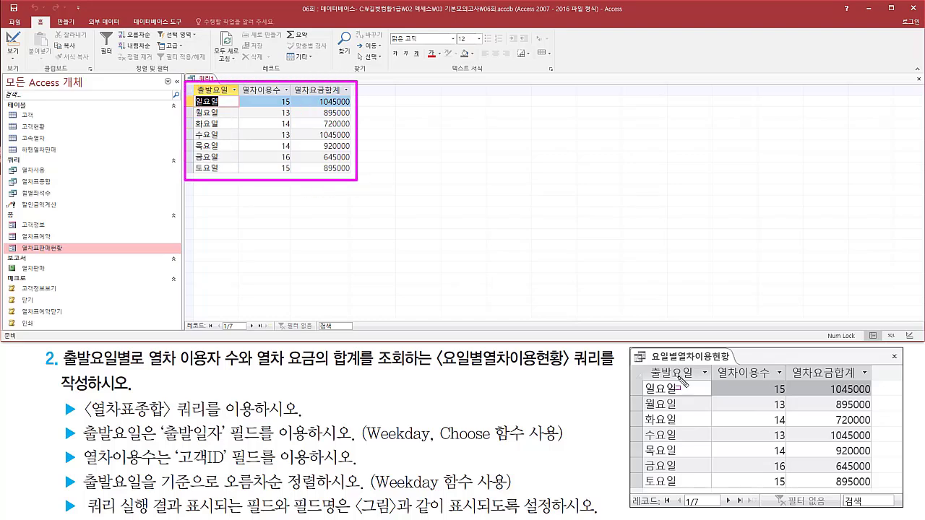
mouse_move(637, 363)
mouse_down()
mouse_move(877, 509)
mouse_move(873, 496)
mouse_up()
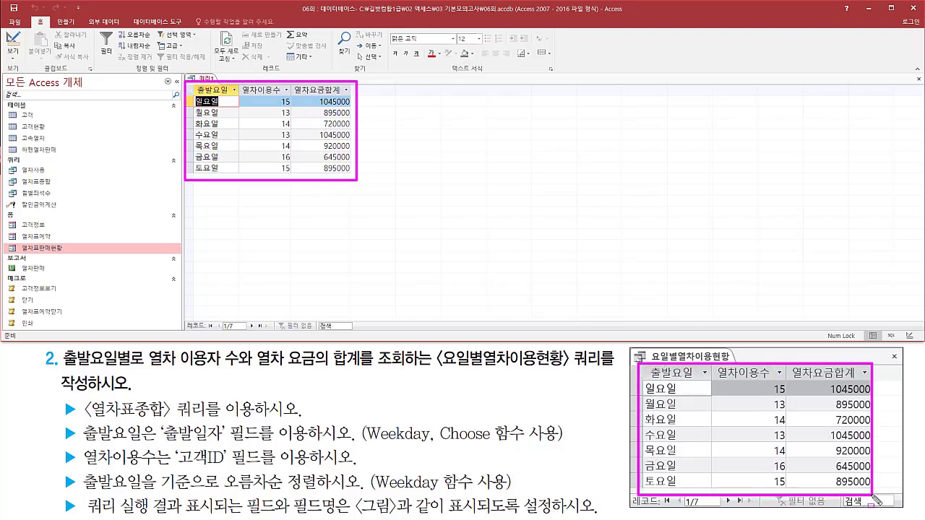
key(Escape)
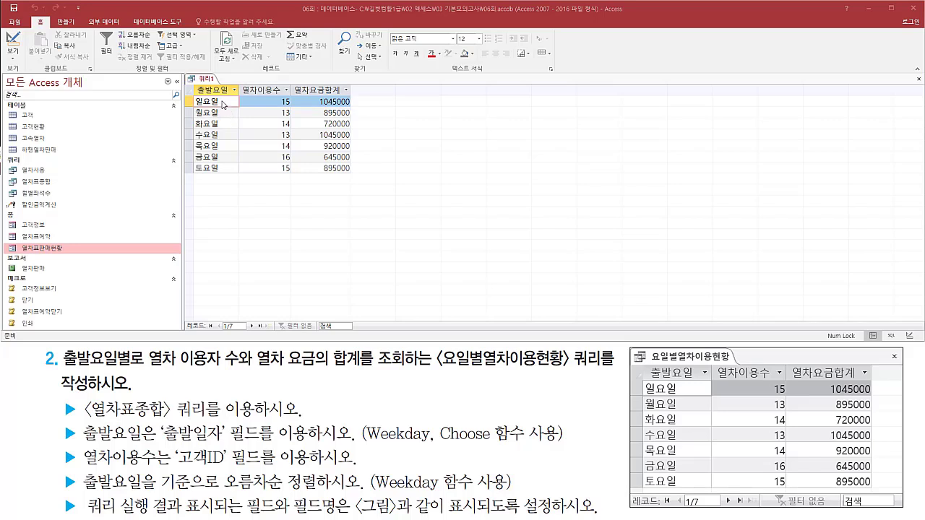
Close the finished weekday query and accept saving its design changes.
right_click(209, 81)
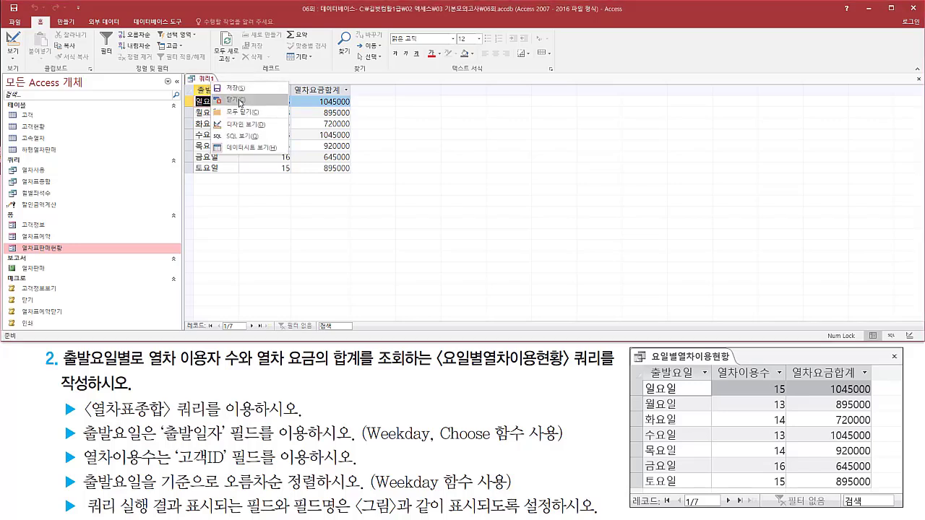
click(241, 104)
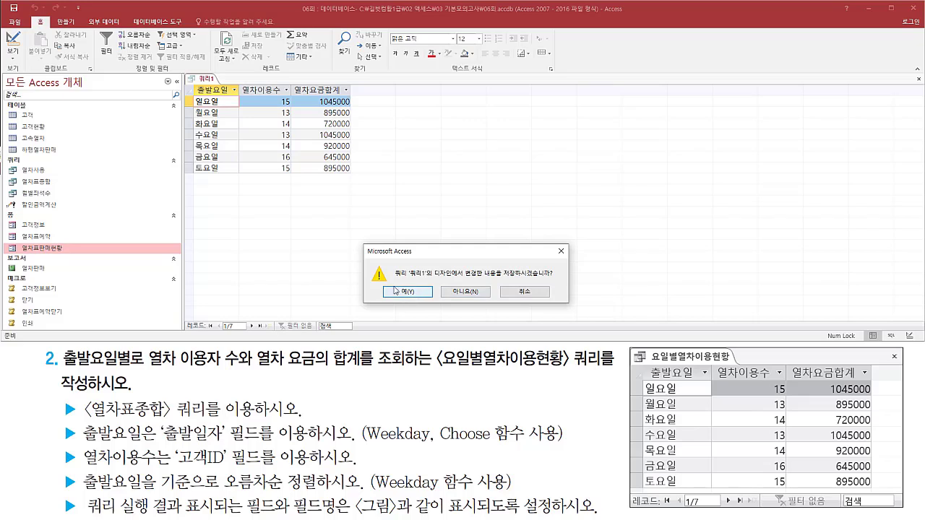
drag(385, 283, 428, 306)
key(Escape)
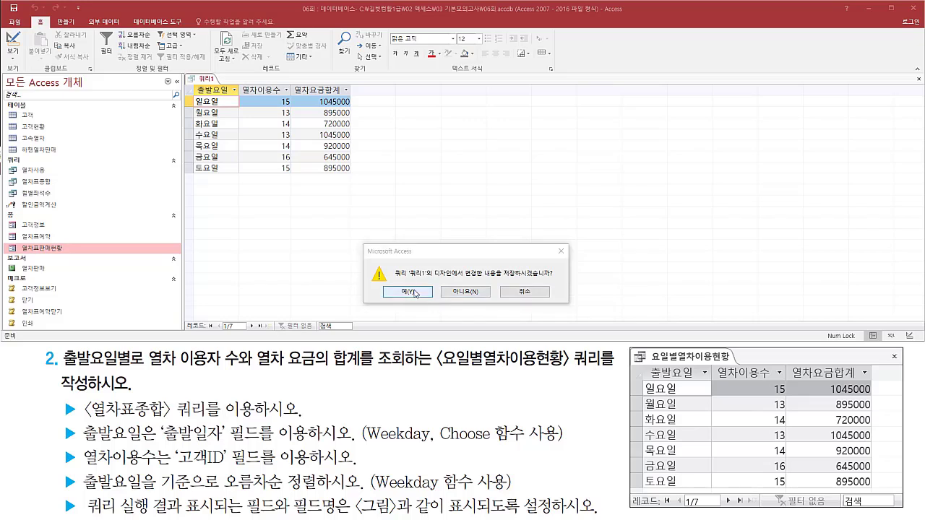
click(409, 292)
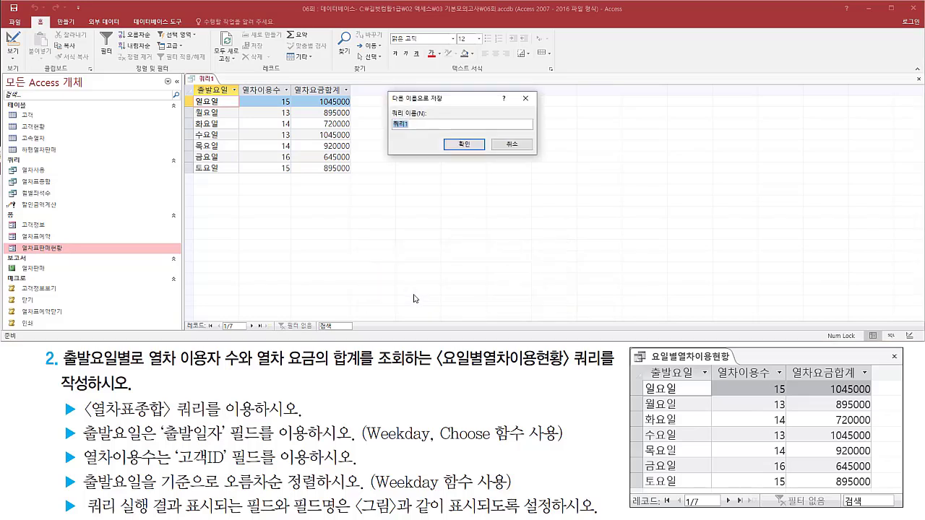
Save the query under the name 요일별열차이용현황 given in the task.
drag(382, 106, 456, 137)
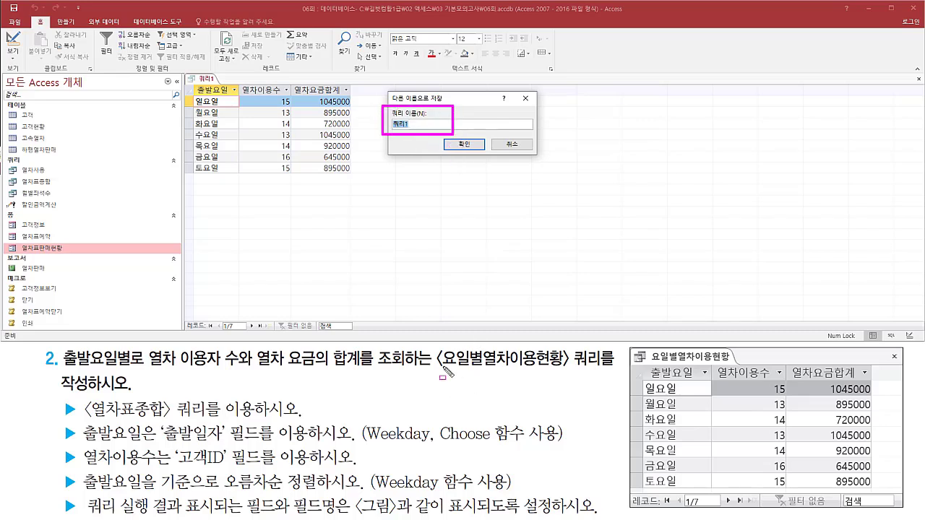
drag(434, 370, 451, 369)
drag(504, 370, 580, 374)
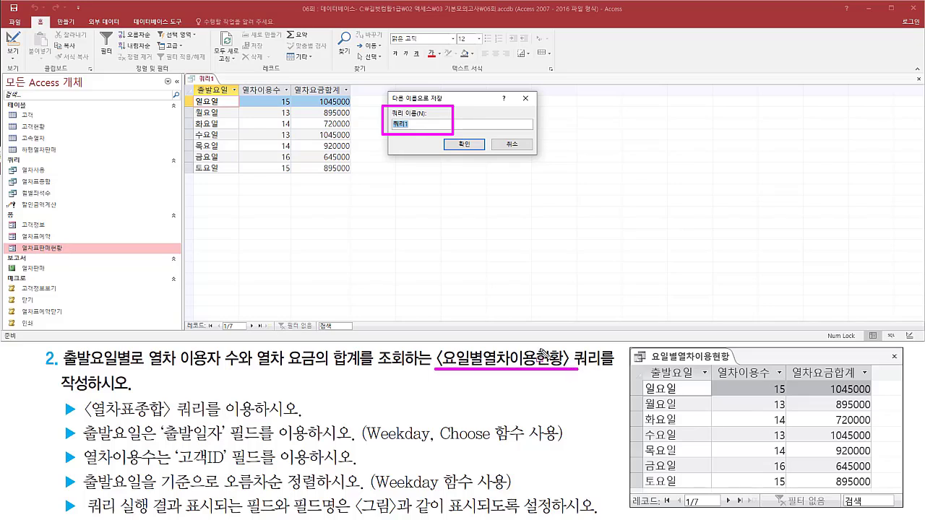
key(Escape)
click(461, 95)
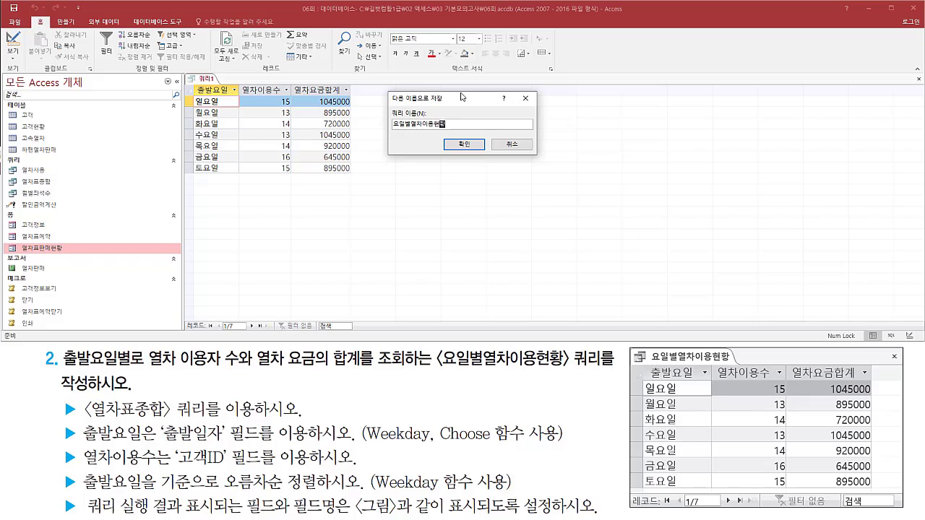
key(shift+Home)
click(463, 122)
click(464, 144)
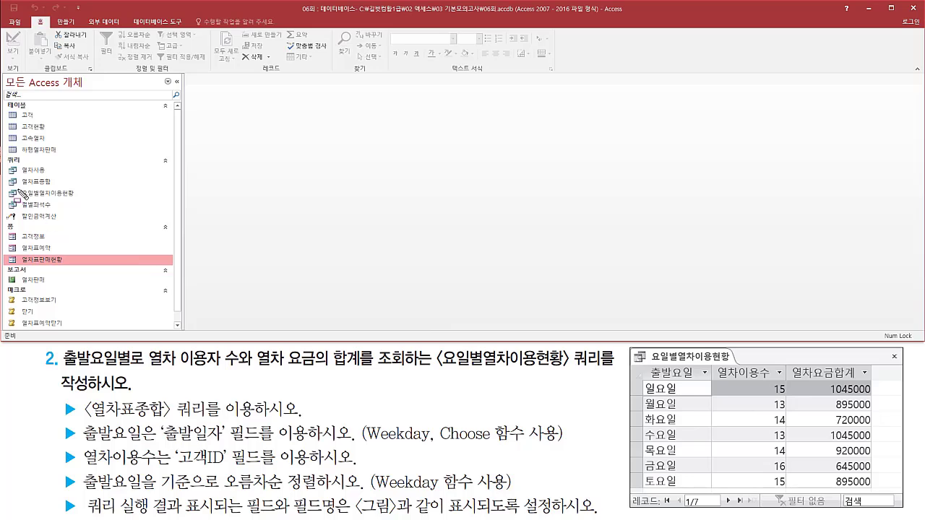
drag(20, 184, 83, 201)
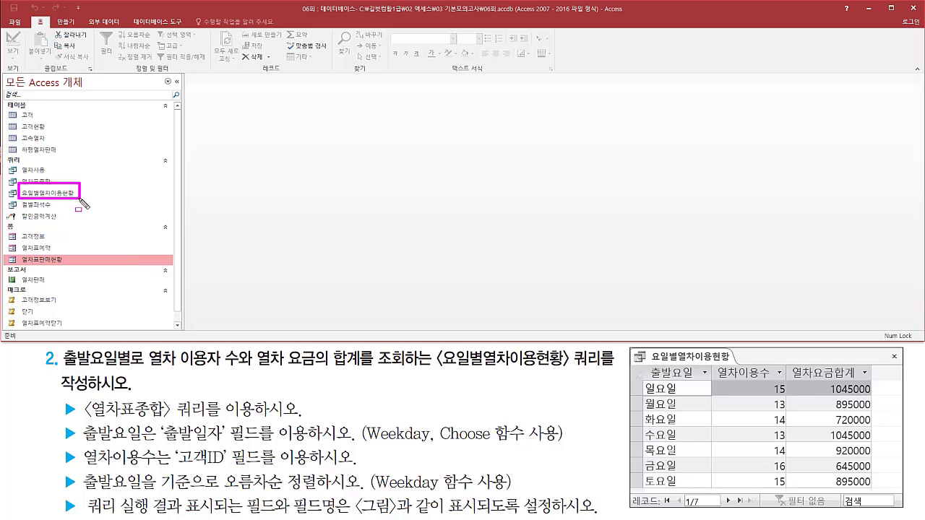
key(Escape)
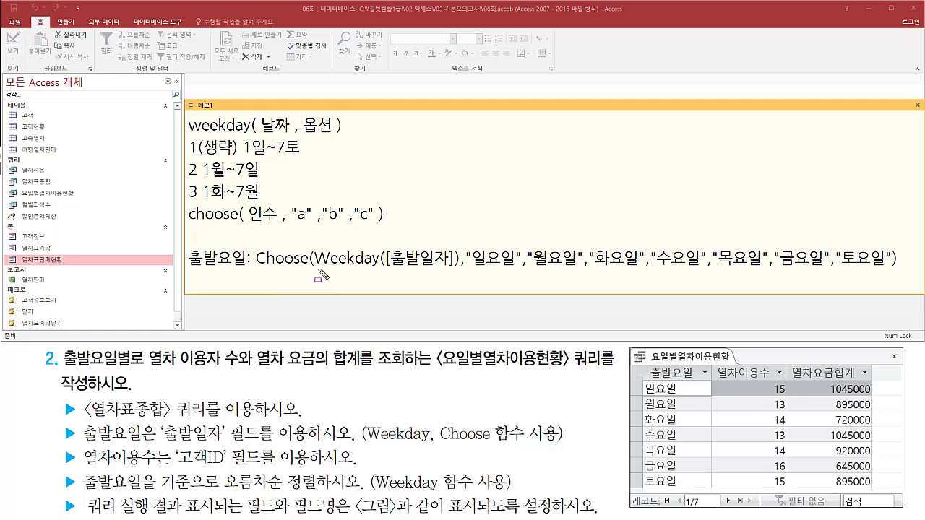
Review the memo's 출발요일 expression, matching the Weekday([출발일자]) argument and Choose weekday names with the task figure.
mouse_move(318, 267)
mouse_down()
mouse_move(457, 268)
mouse_move(457, 242)
mouse_up()
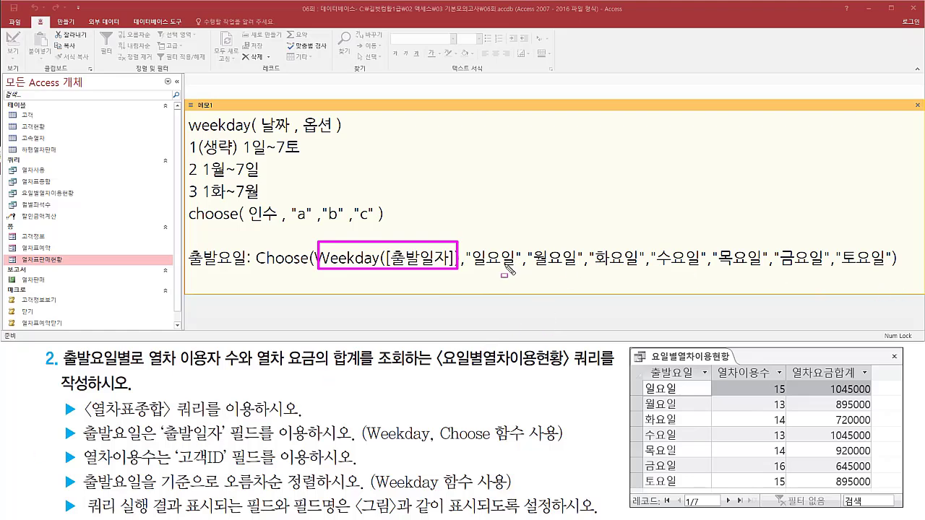
drag(472, 268, 890, 269)
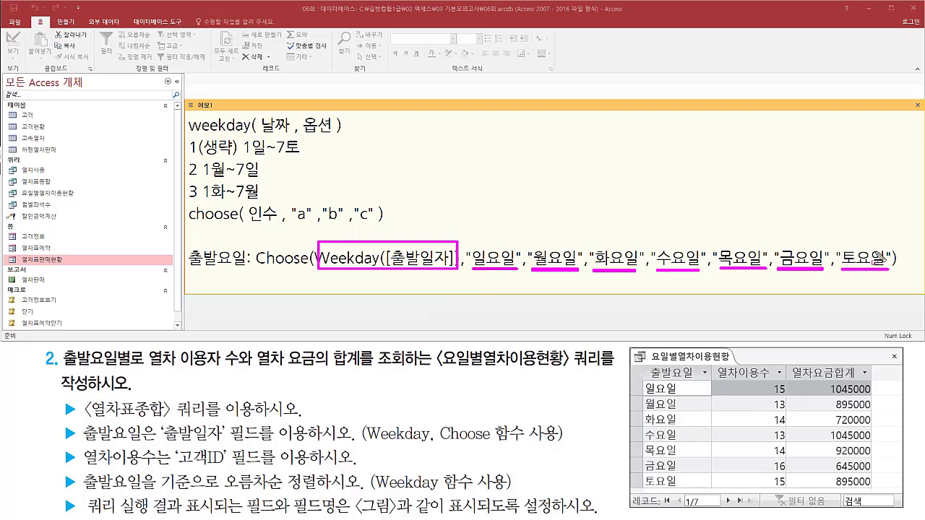
drag(642, 379, 691, 494)
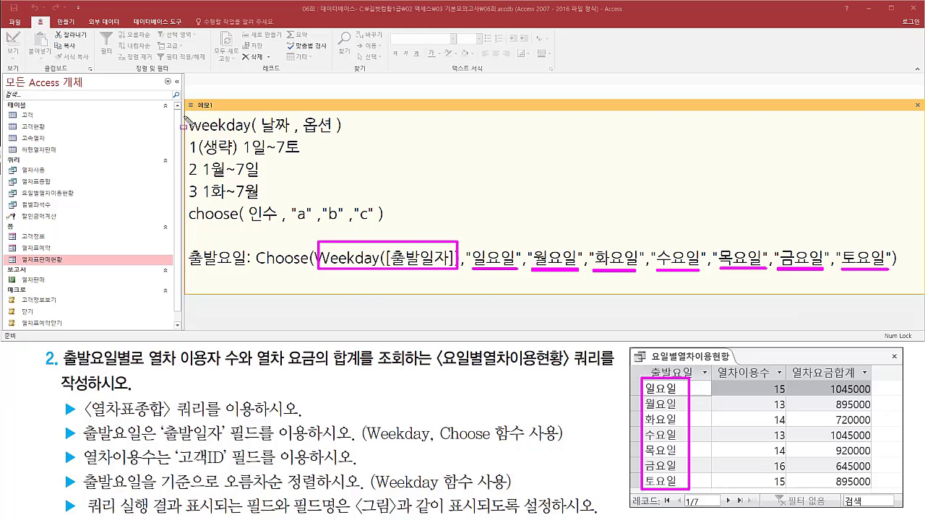
mouse_move(185, 116)
mouse_down()
mouse_move(233, 204)
mouse_move(188, 111)
mouse_up()
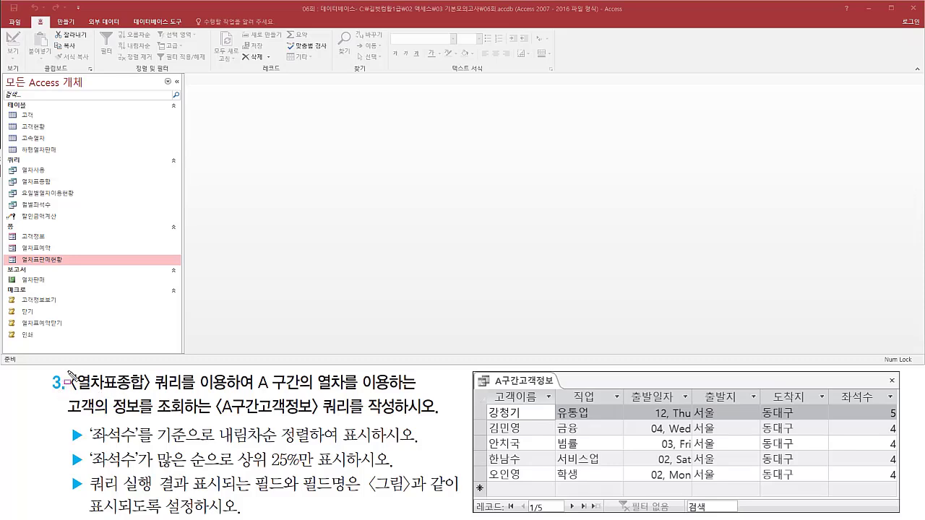
Read the source, section condition and query name required by task 3, and open the 열차표종합 query.
mouse_move(66, 371)
mouse_down()
mouse_move(130, 395)
mouse_move(418, 394)
mouse_up()
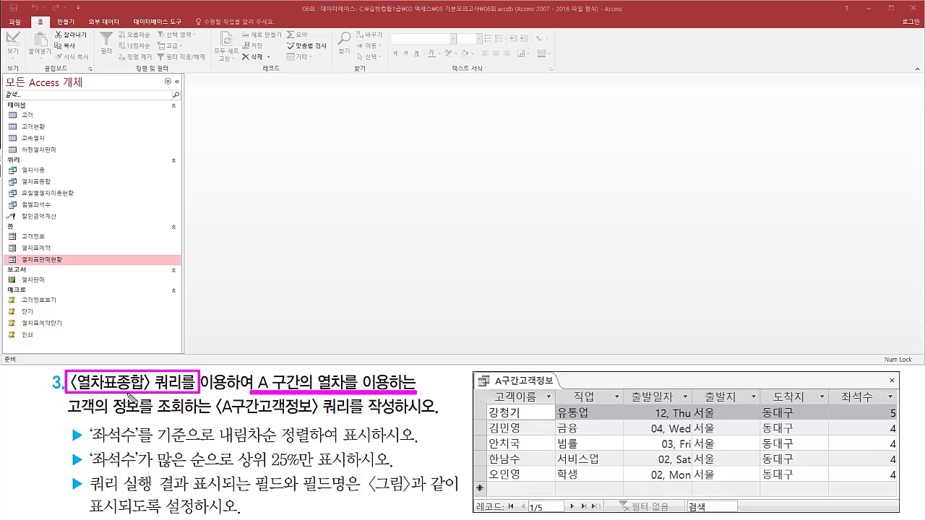
drag(59, 418, 397, 418)
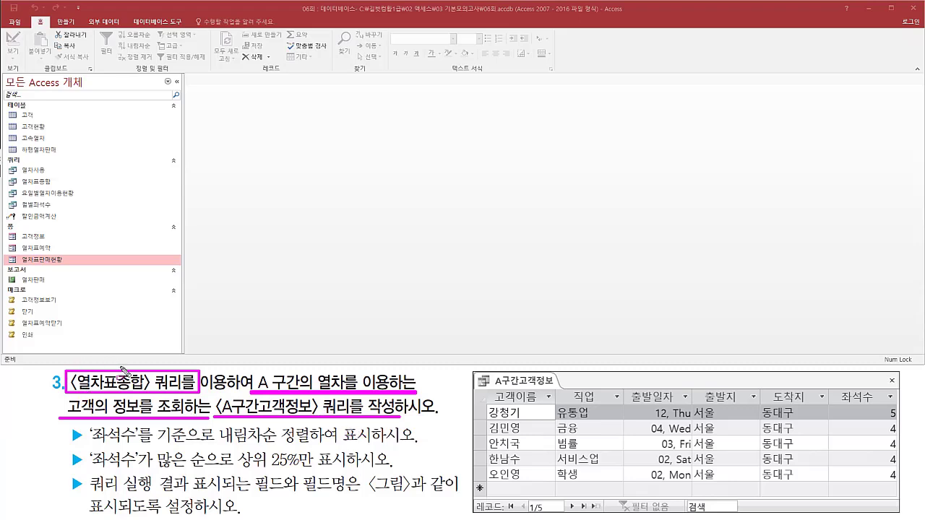
drag(19, 177, 60, 188)
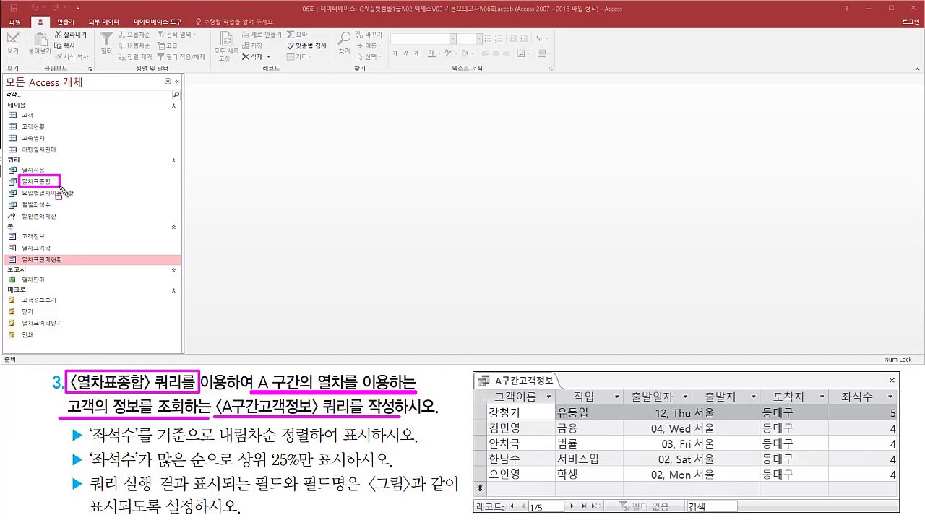
key(Escape)
click(52, 184)
double_click(53, 185)
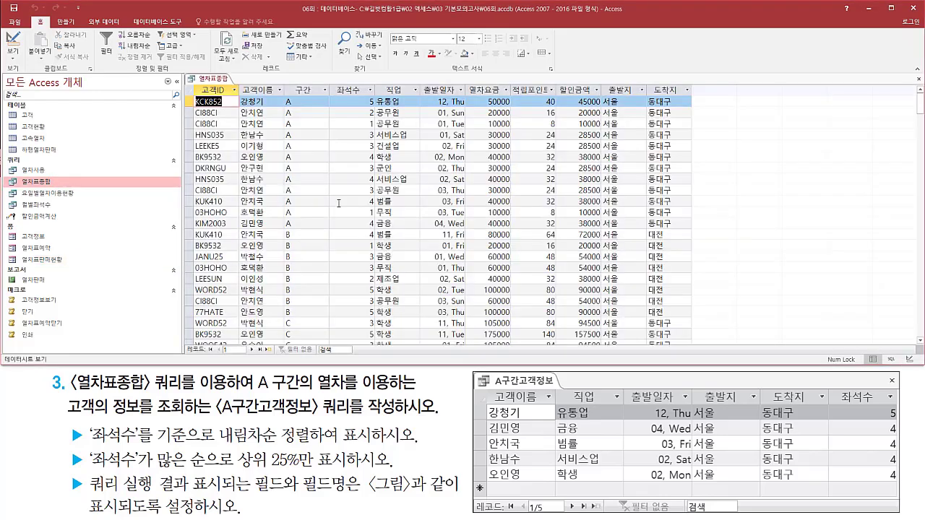
Examine the field names and 구간 values of 열차표종합, especially the section A records, and close the query.
mouse_move(194, 84)
mouse_down()
mouse_move(427, 100)
mouse_move(711, 101)
mouse_move(699, 99)
mouse_up()
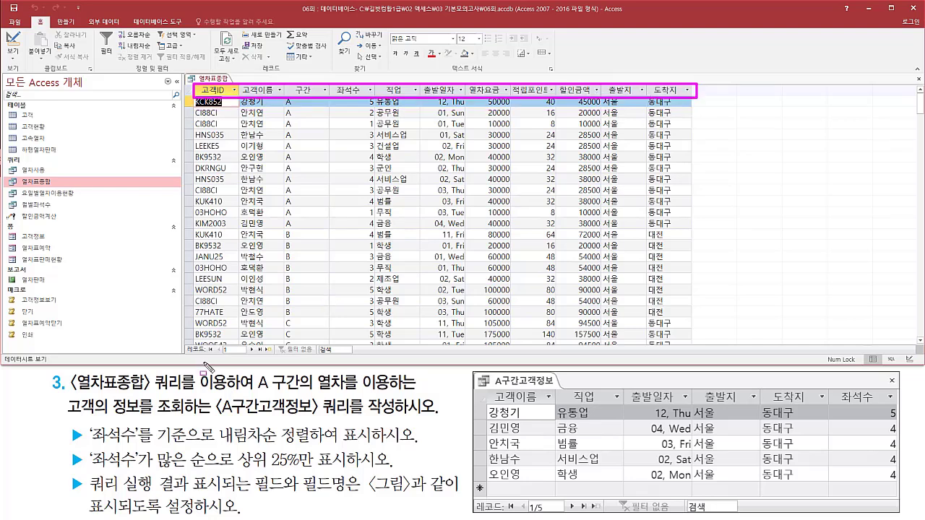
drag(252, 396, 397, 397)
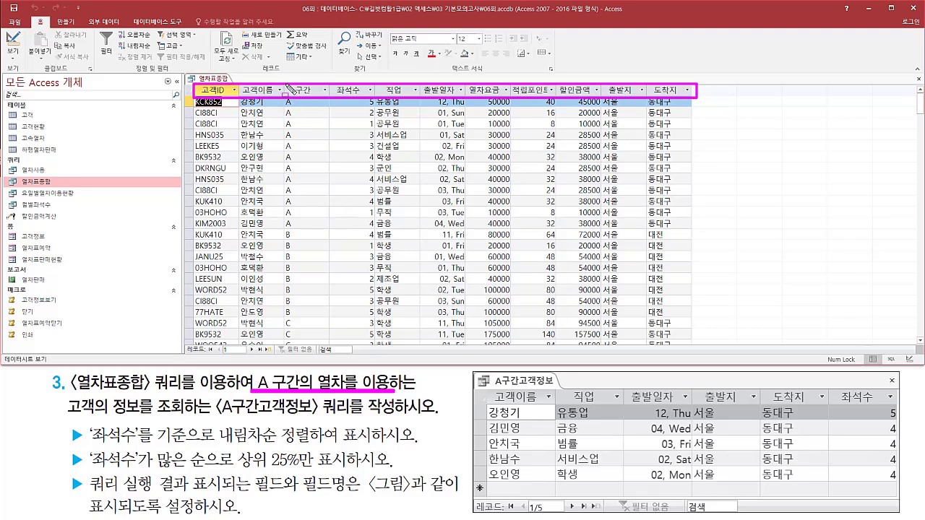
mouse_move(286, 83)
mouse_down()
mouse_move(318, 96)
mouse_move(298, 184)
mouse_move(288, 318)
mouse_move(297, 343)
mouse_up()
key(Escape)
scroll(316, 298, down, 15)
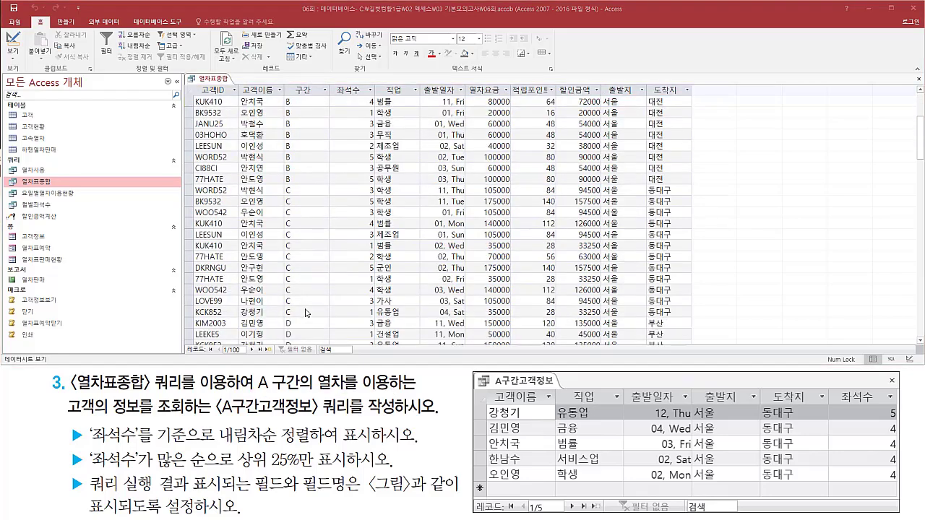
scroll(316, 298, down, 3)
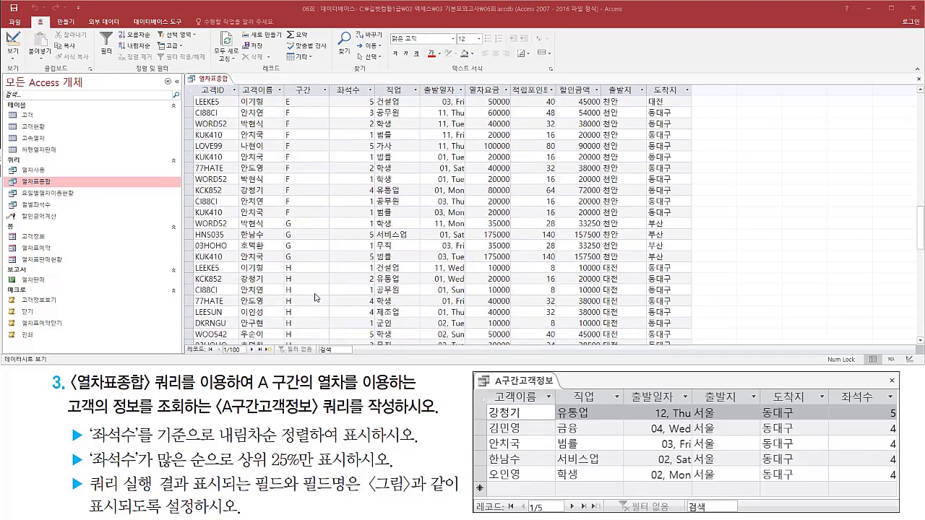
scroll(316, 298, up, 15)
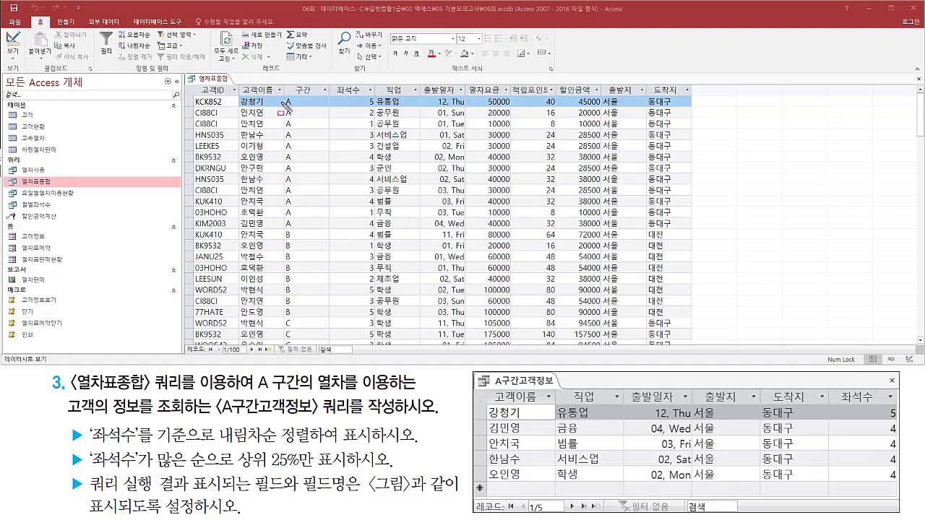
drag(284, 91, 308, 230)
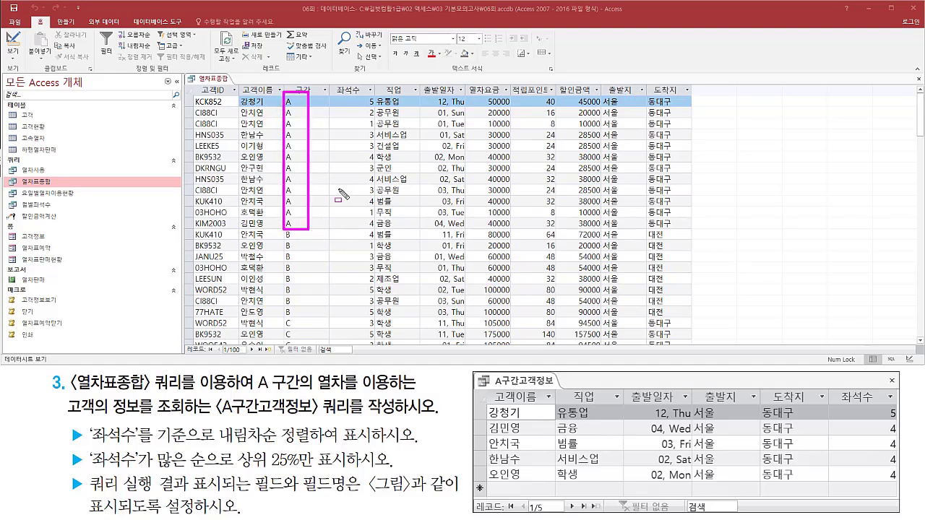
key(Escape)
right_click(223, 79)
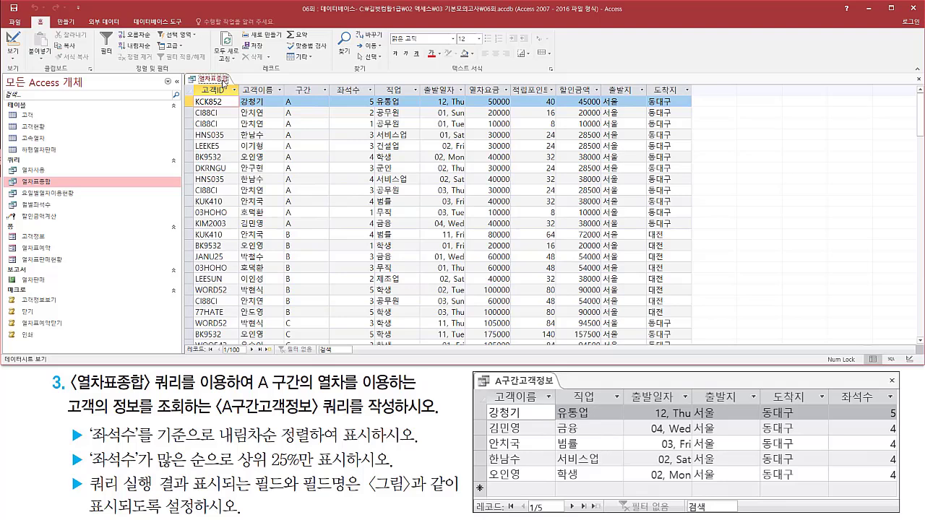
right_click(224, 81)
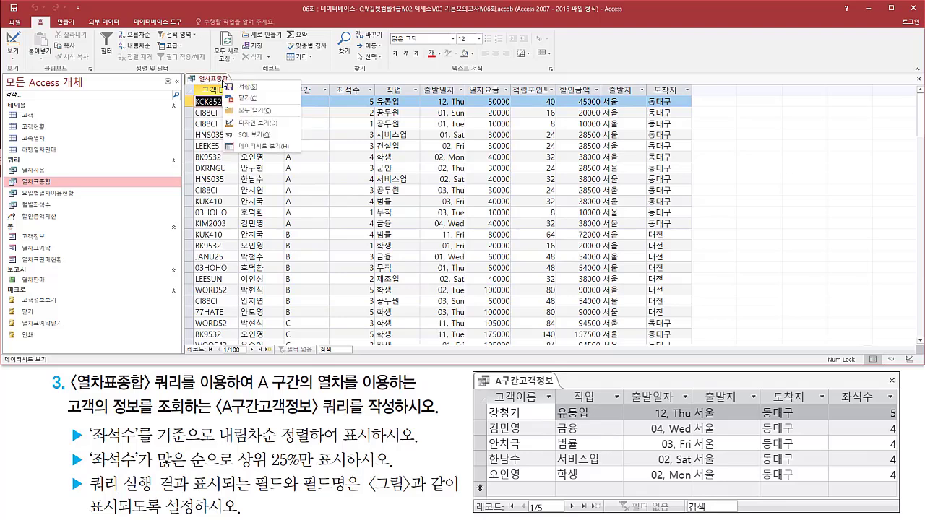
click(237, 98)
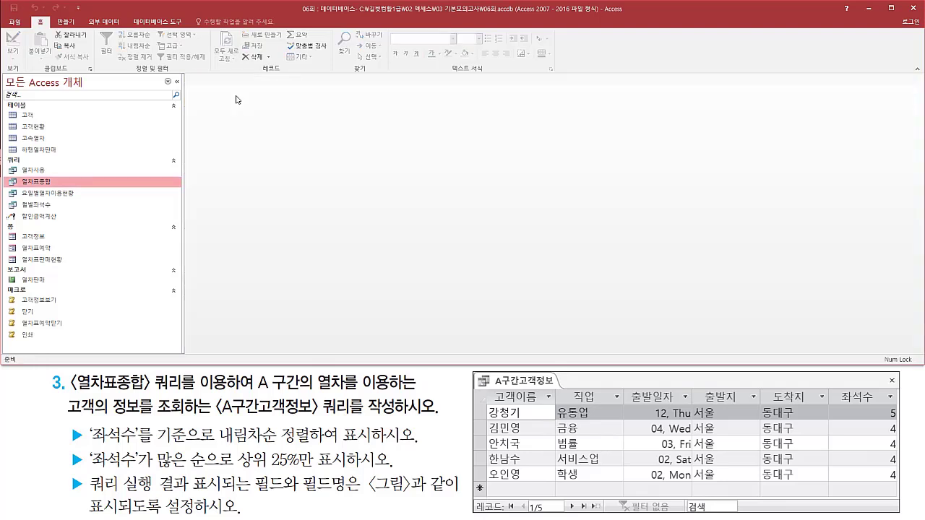
Create a new query in Design view with the 열차표종합 query as its source.
click(67, 26)
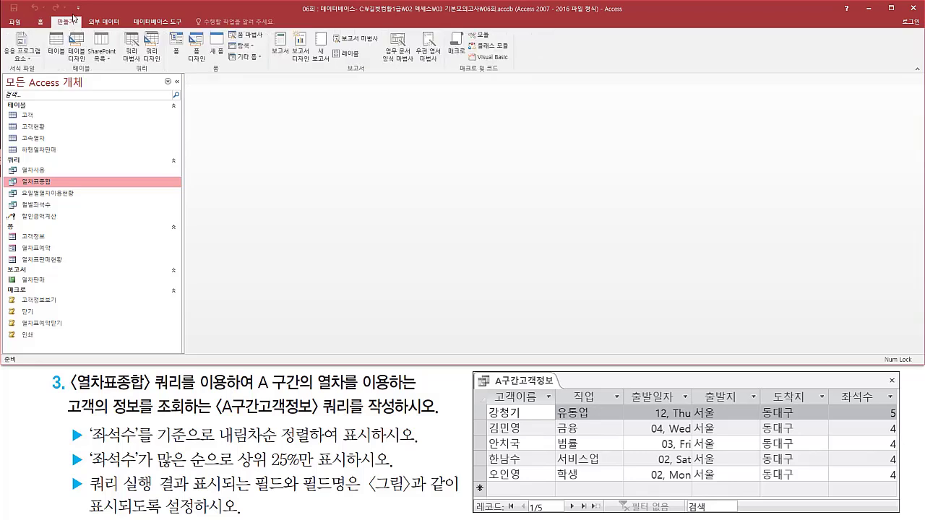
click(152, 55)
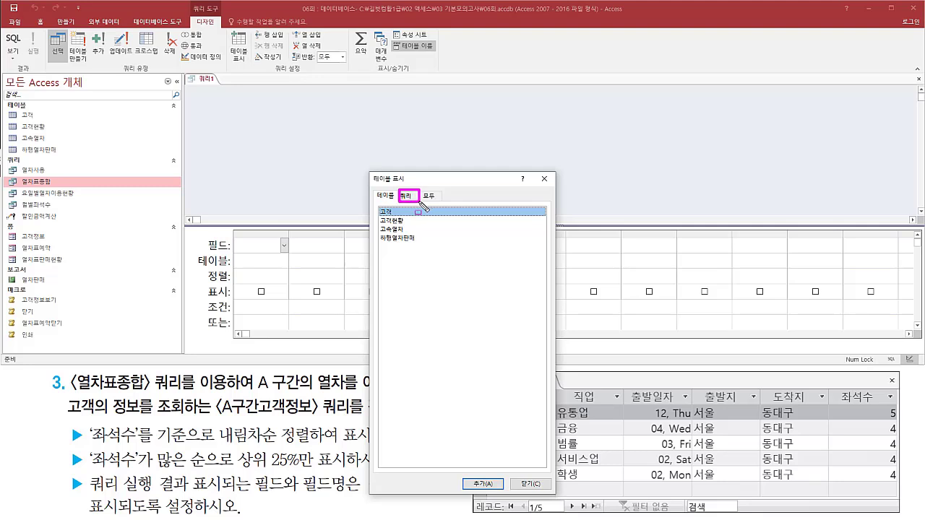
click(407, 197)
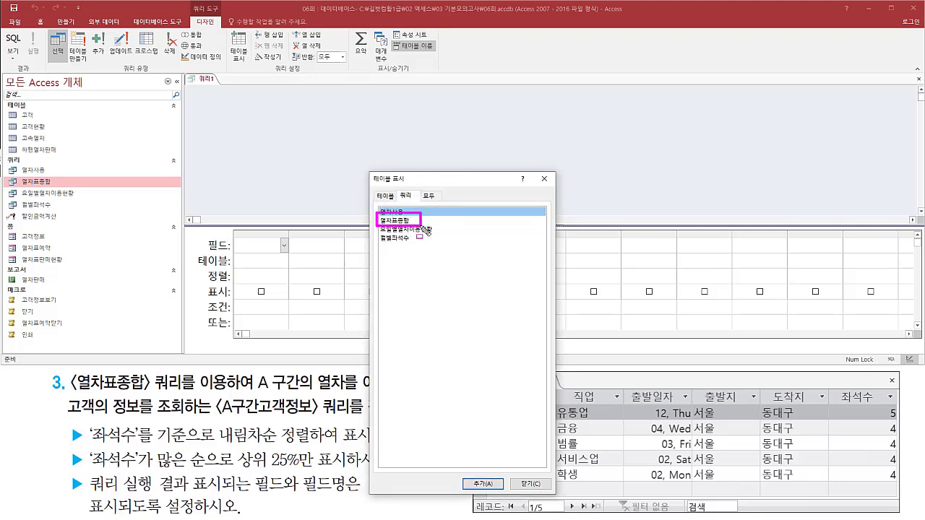
double_click(407, 221)
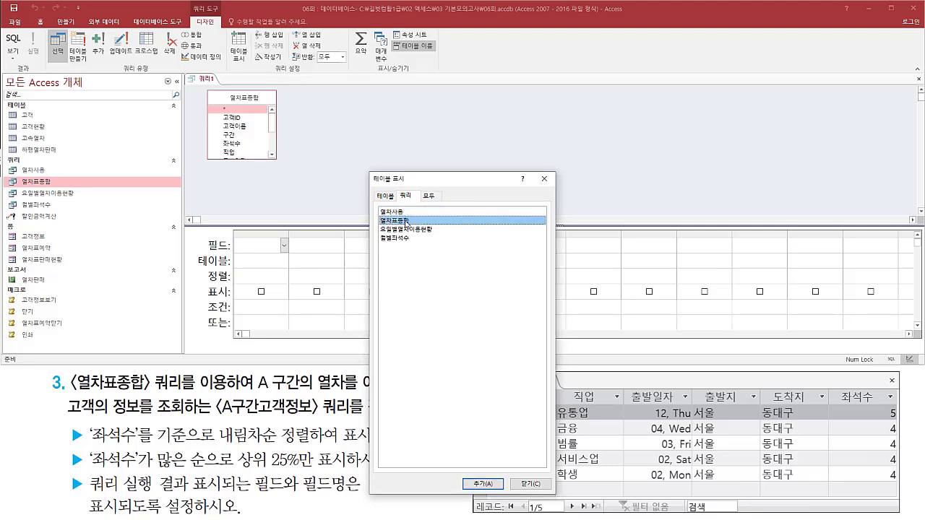
click(544, 178)
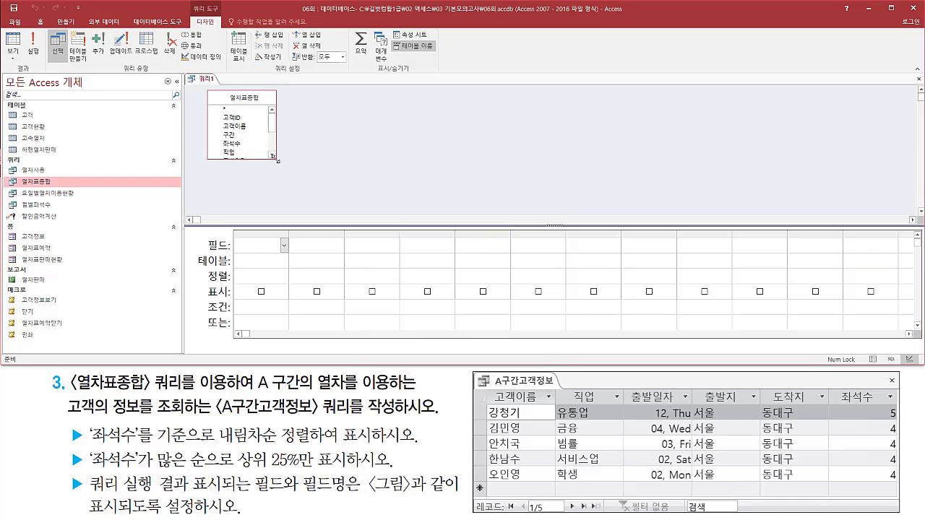
Enlarge the 열차표종합 field list to show all its fields and check which fields the task figure requires.
drag(278, 161, 289, 210)
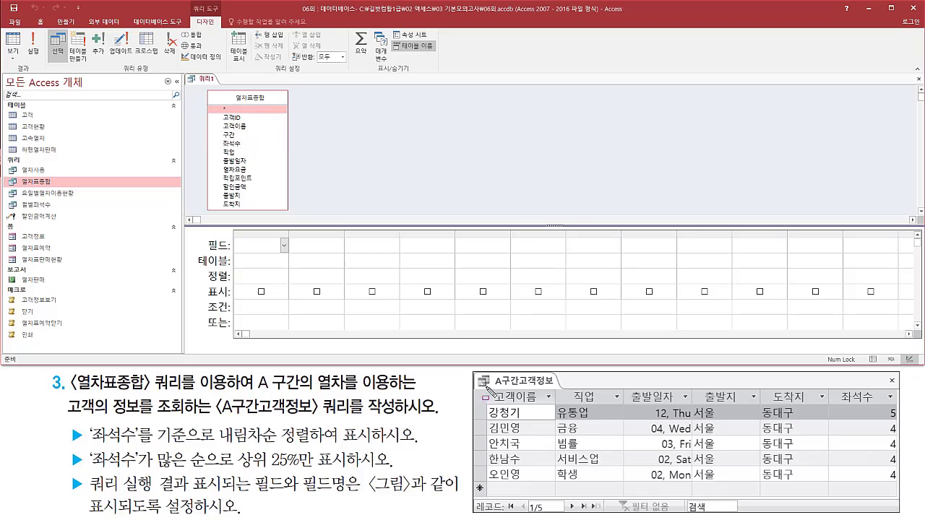
mouse_move(486, 388)
mouse_down()
mouse_move(506, 406)
mouse_move(558, 412)
mouse_move(902, 412)
mouse_up()
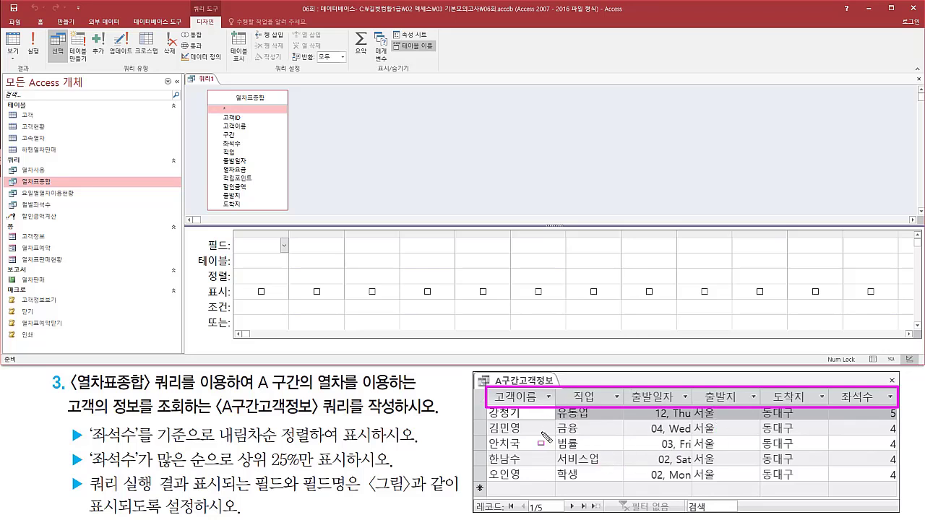
key(Escape)
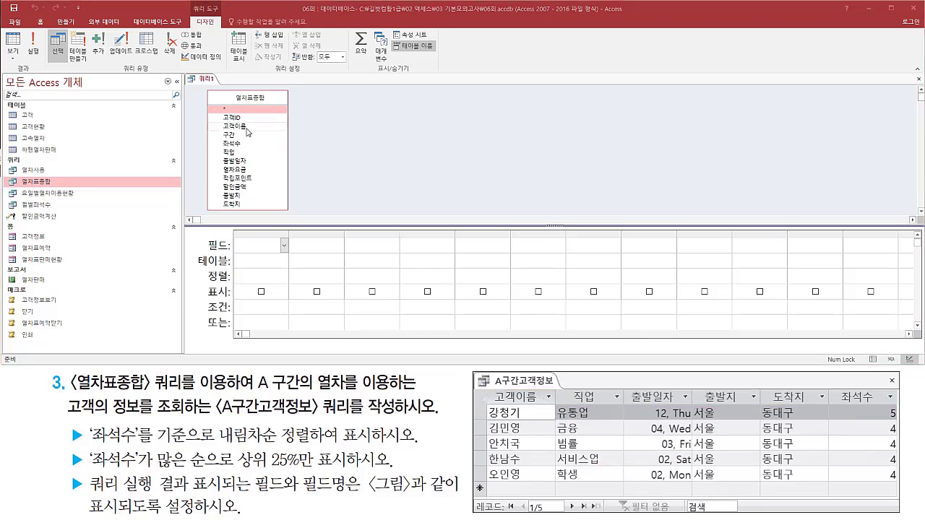
Add the 고객이름, 직업, 출발일자, 출발지, 도착지 and 좌석수 fields to the query grid in that order.
click(242, 126)
double_click(242, 127)
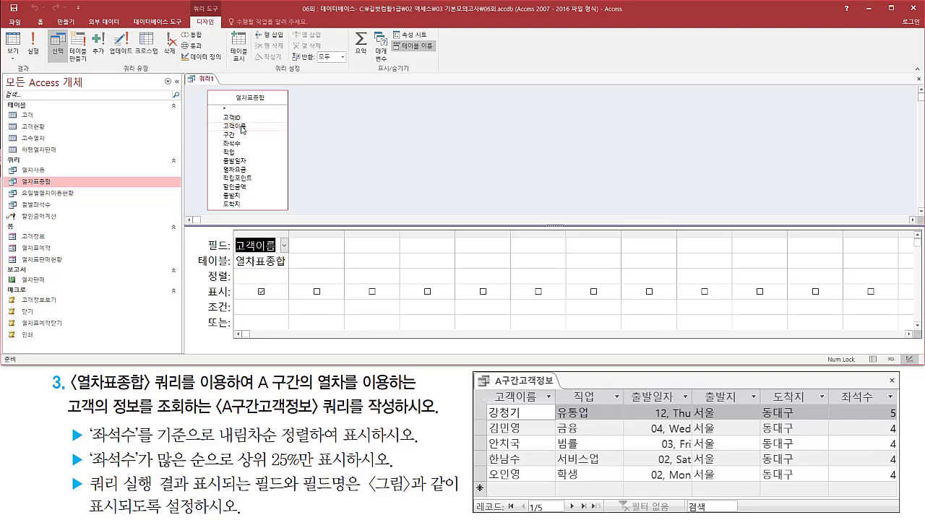
click(233, 152)
double_click(233, 153)
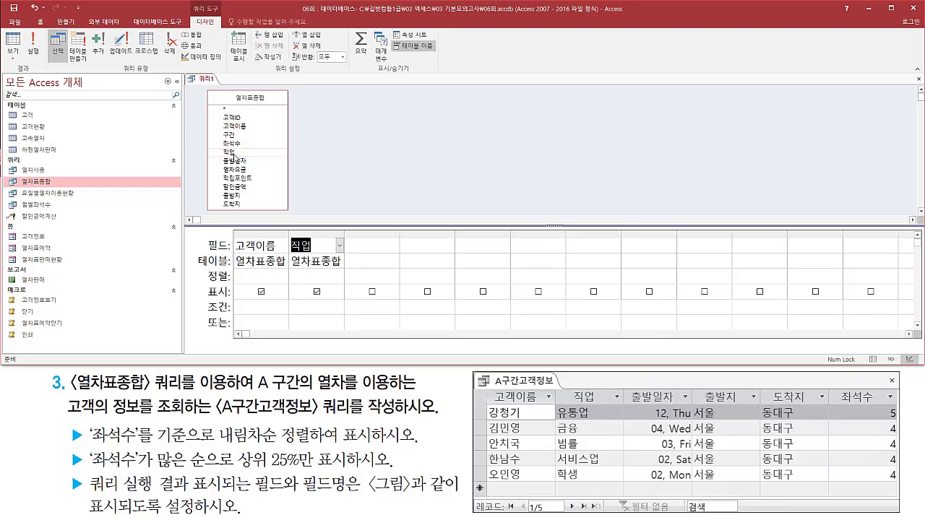
click(242, 164)
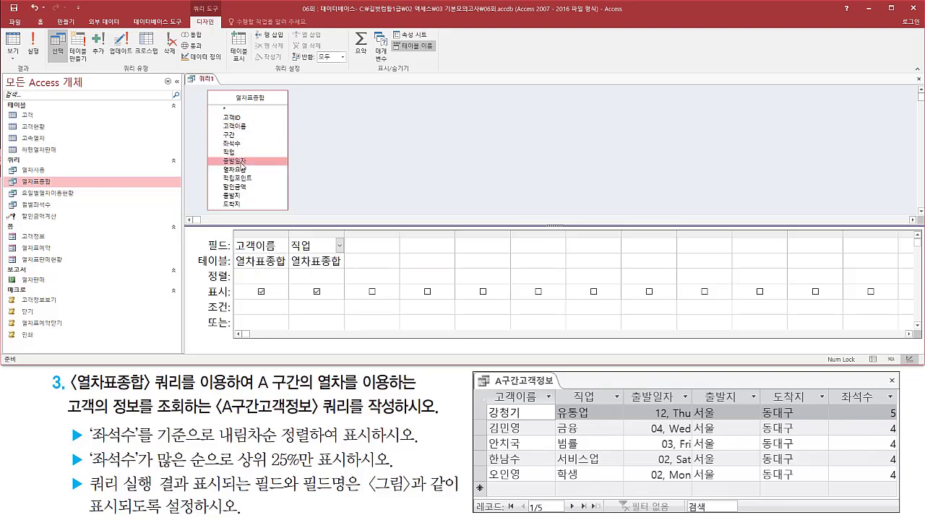
double_click(242, 163)
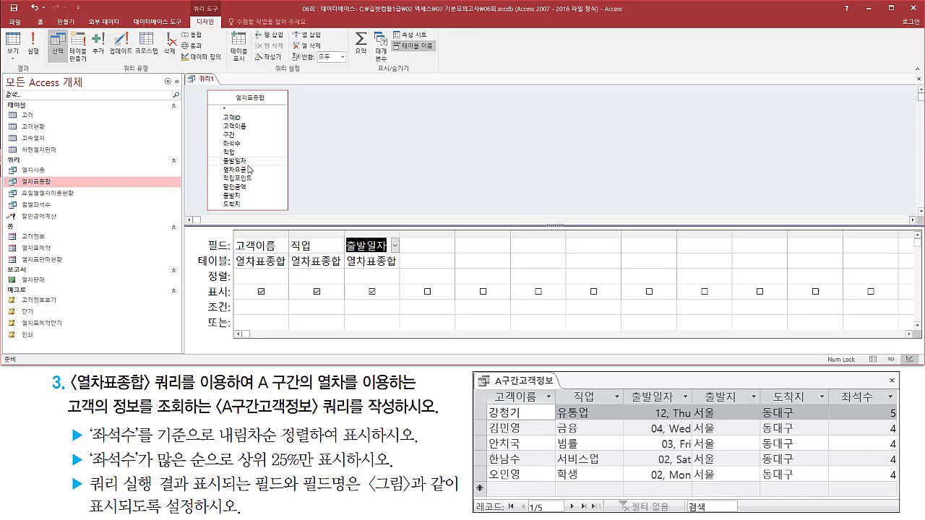
double_click(242, 197)
click(238, 205)
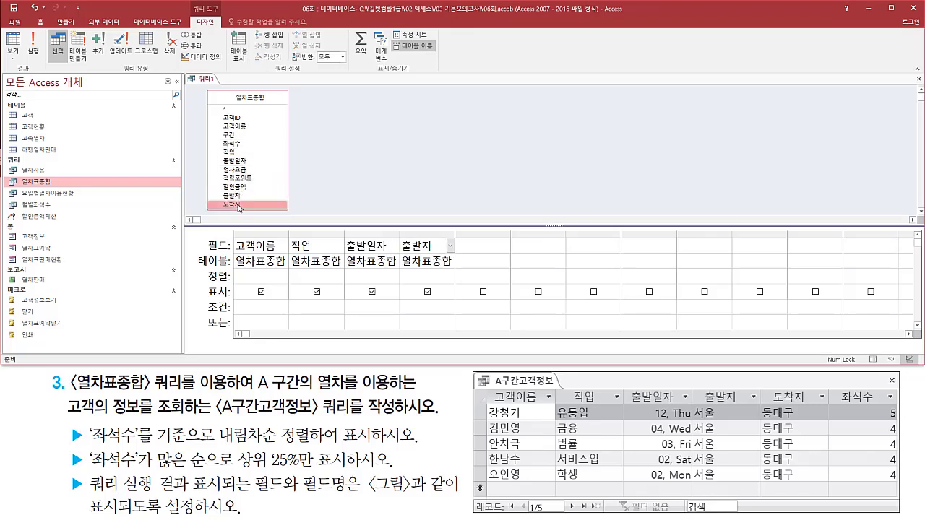
double_click(238, 205)
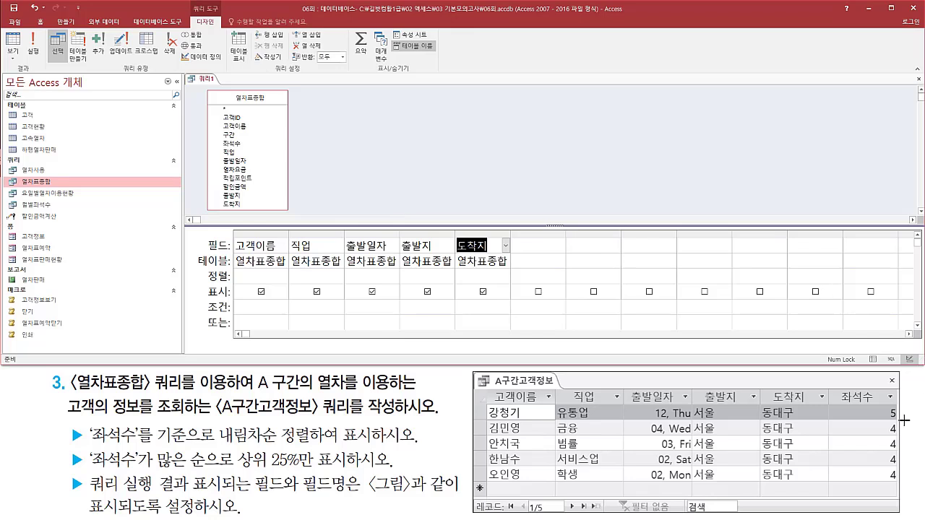
click(236, 148)
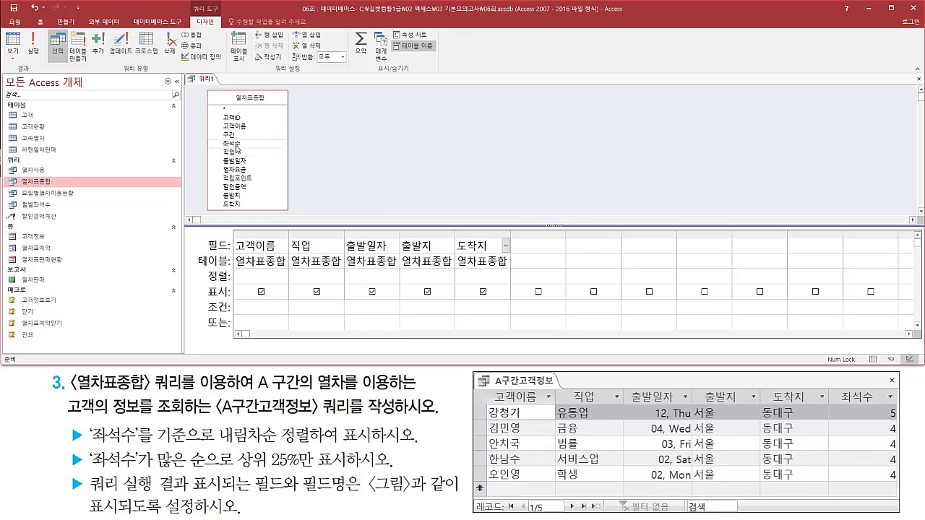
double_click(236, 144)
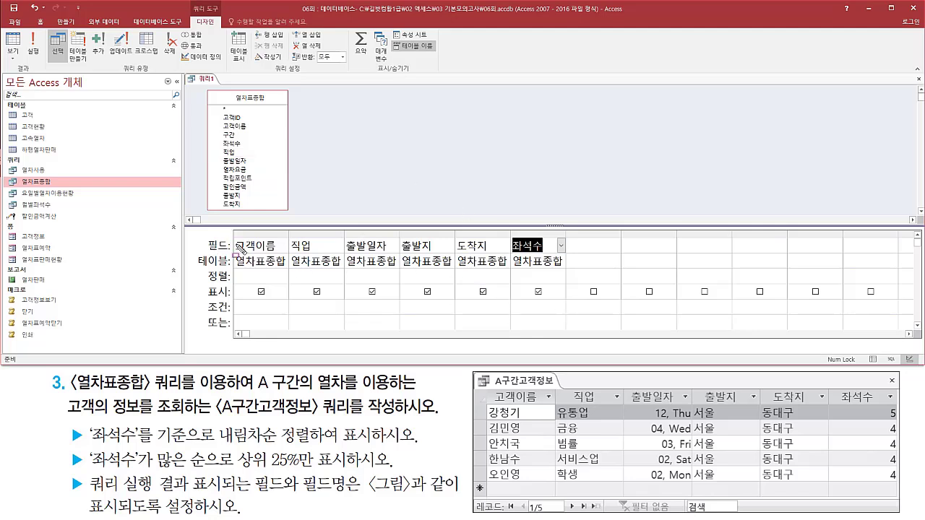
Add the 구간 field after 좌석수 in the query grid so the section condition can be applied.
mouse_move(232, 229)
mouse_down()
mouse_move(585, 283)
mouse_move(571, 274)
mouse_up()
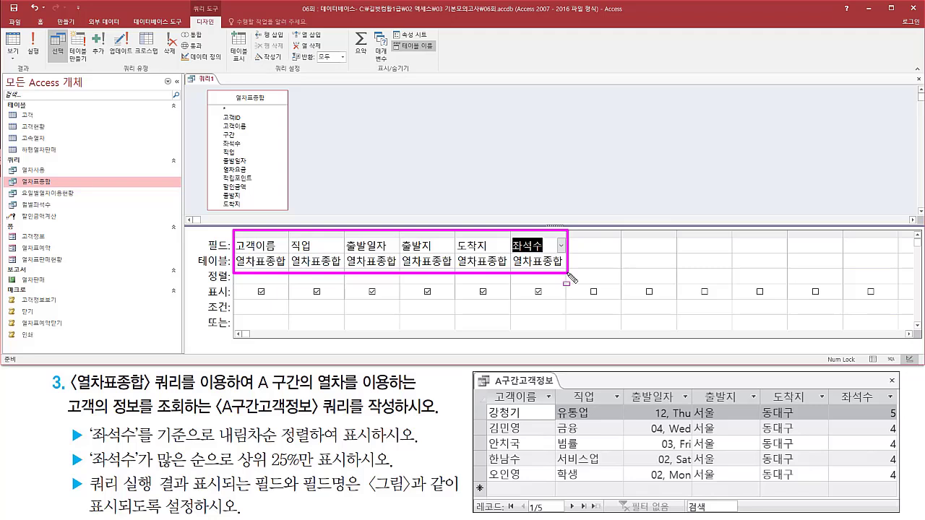
drag(251, 391, 295, 391)
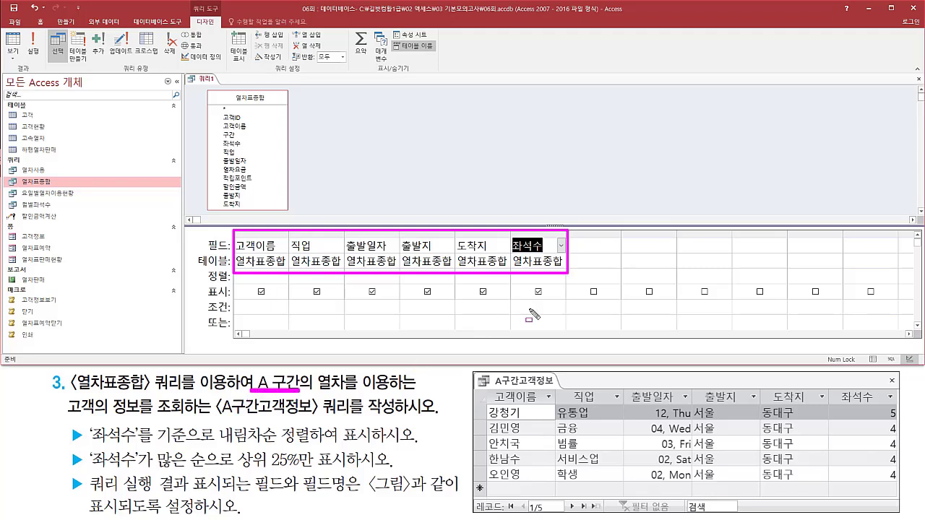
drag(220, 128, 237, 142)
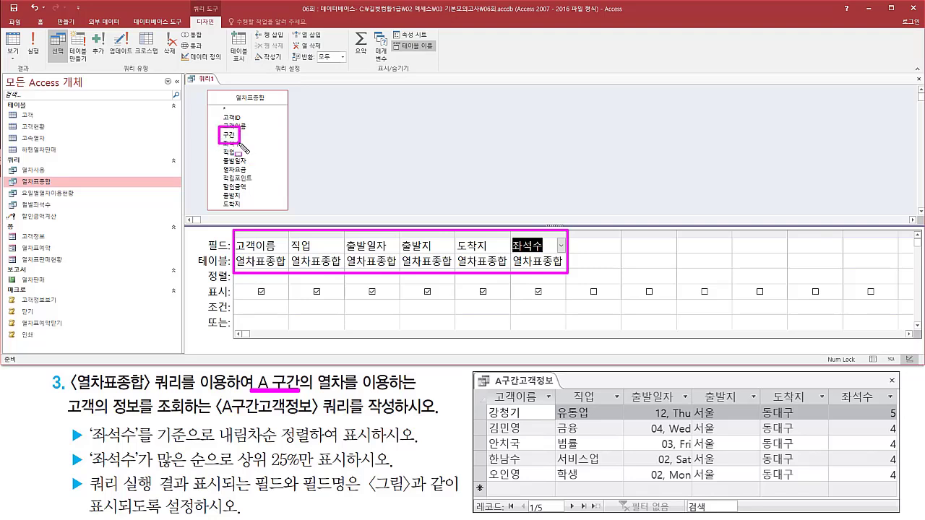
key(Escape)
click(231, 135)
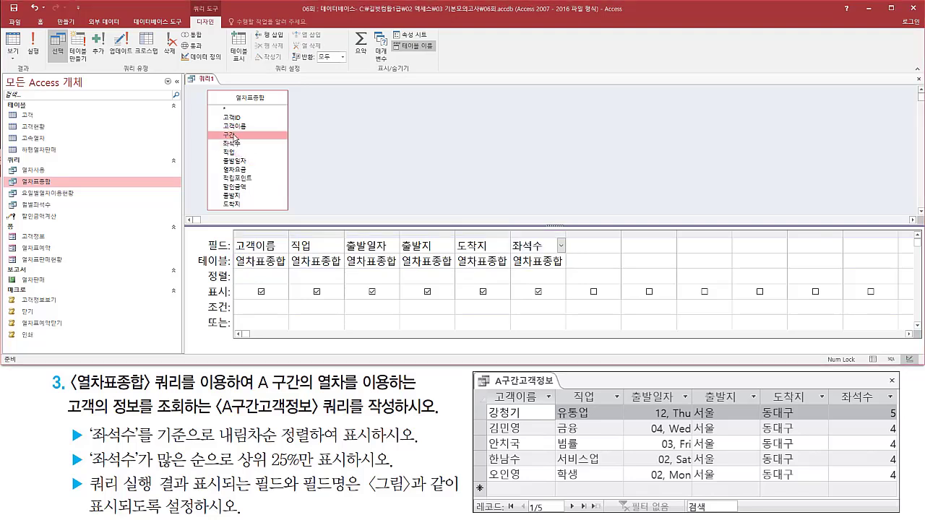
double_click(232, 135)
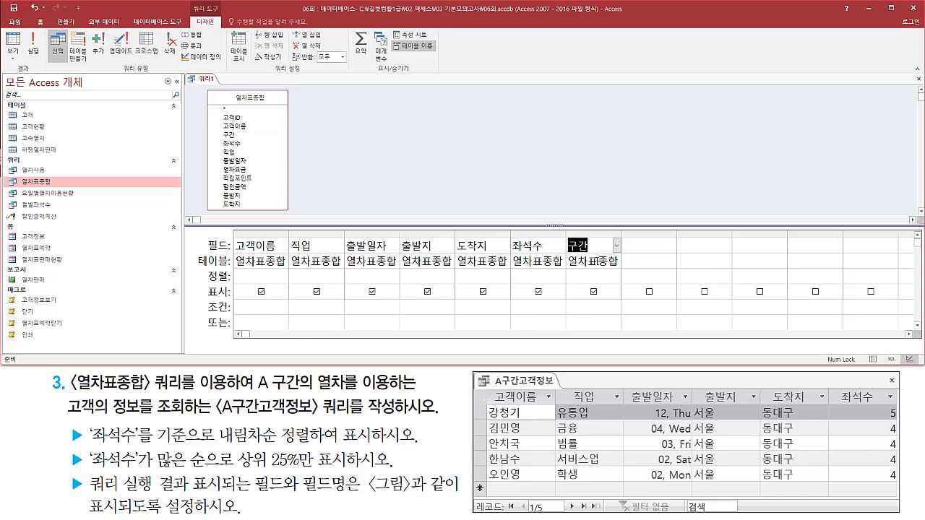
Run the query, compare its column names with the task figure and examine the 구간 values.
click(391, 129)
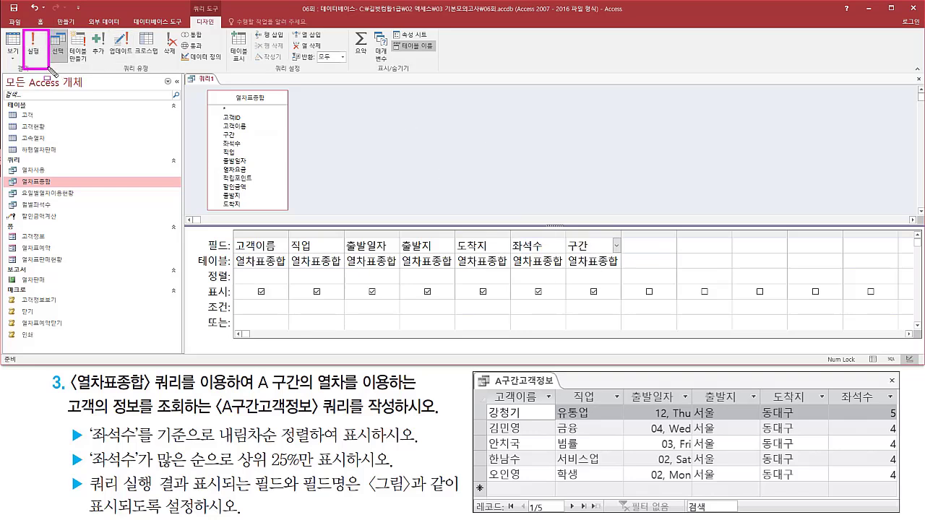
click(34, 44)
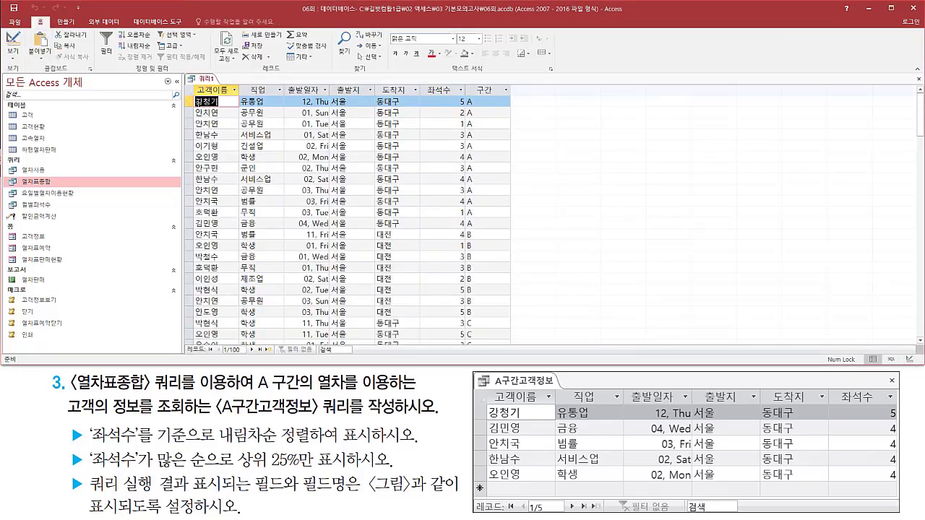
mouse_move(195, 85)
mouse_down()
mouse_move(239, 96)
mouse_move(461, 99)
mouse_up()
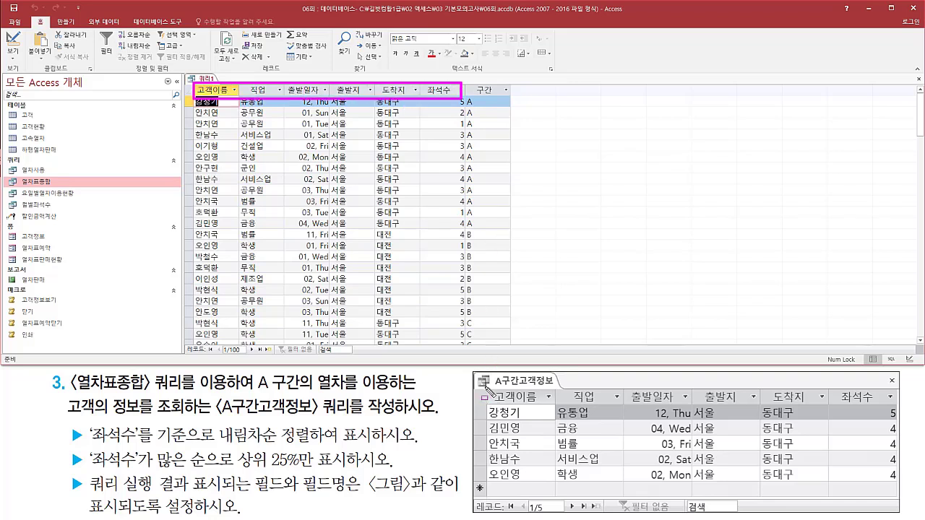
mouse_move(484, 386)
mouse_down()
mouse_move(907, 425)
mouse_move(882, 410)
mouse_move(895, 405)
mouse_up()
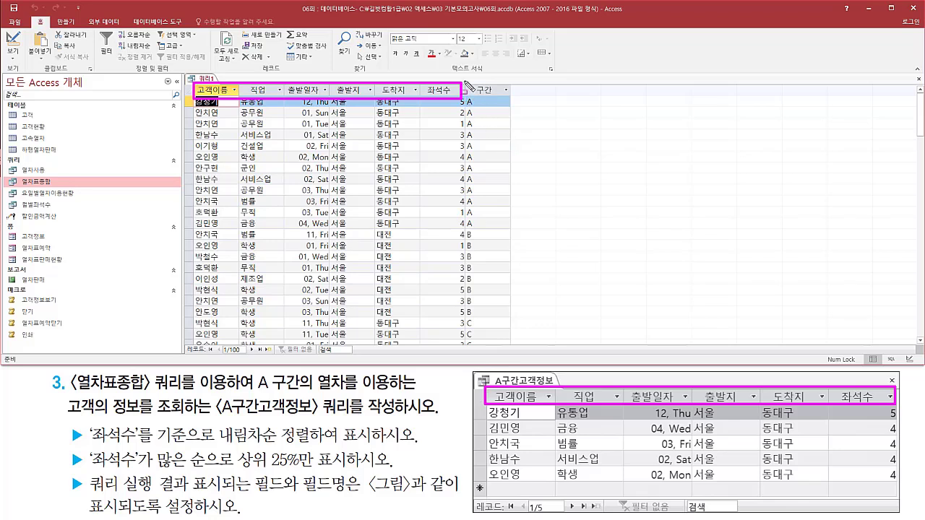
mouse_move(463, 81)
mouse_down()
mouse_move(498, 247)
mouse_move(511, 246)
mouse_move(513, 230)
mouse_up()
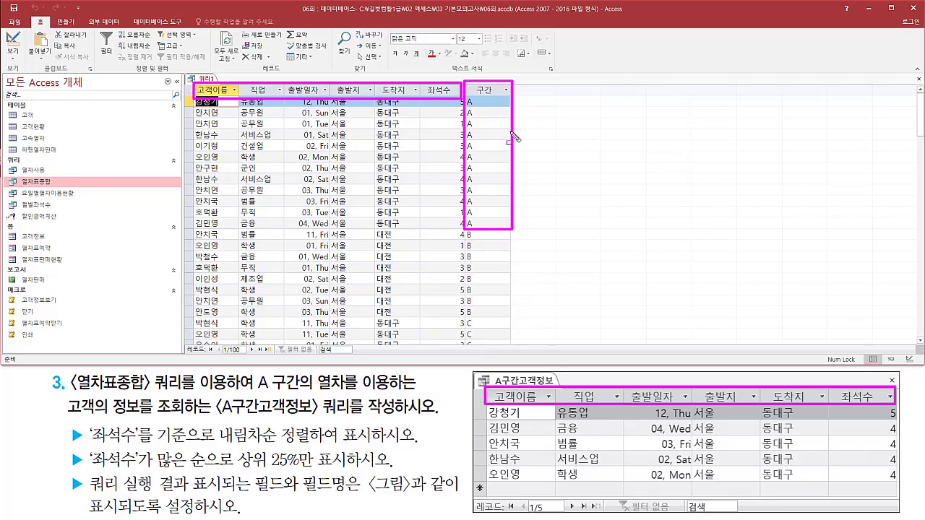
Return the query to Design view and set the criterion of the 구간 field to "A".
right_click(210, 78)
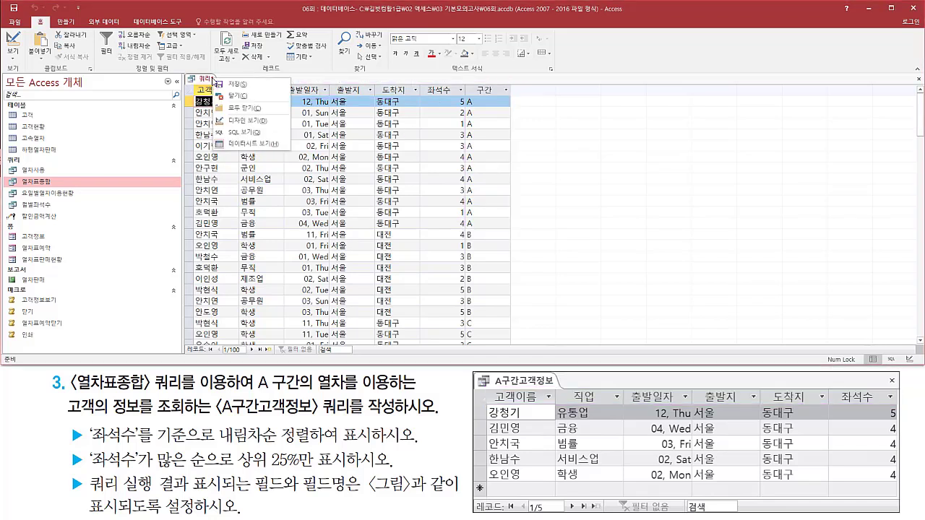
click(248, 121)
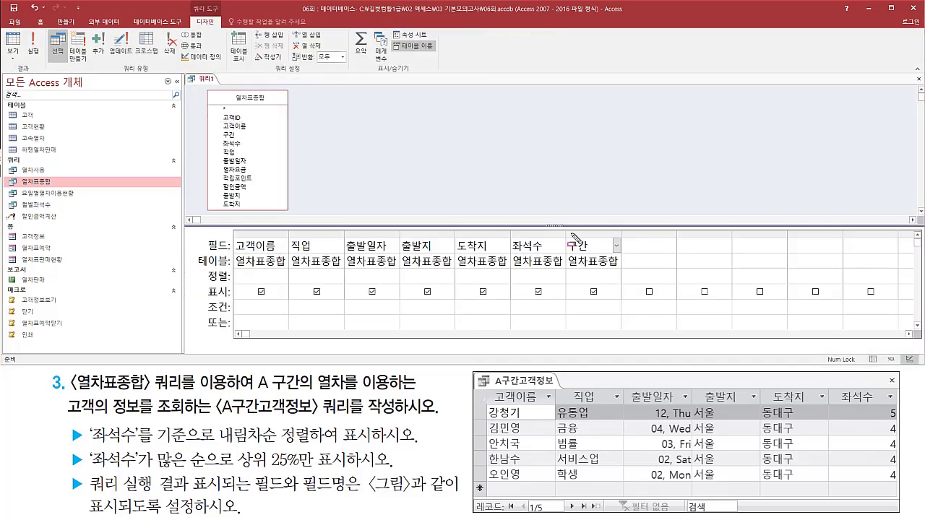
mouse_move(565, 231)
mouse_down()
mouse_move(598, 276)
mouse_move(626, 279)
mouse_move(620, 273)
mouse_up()
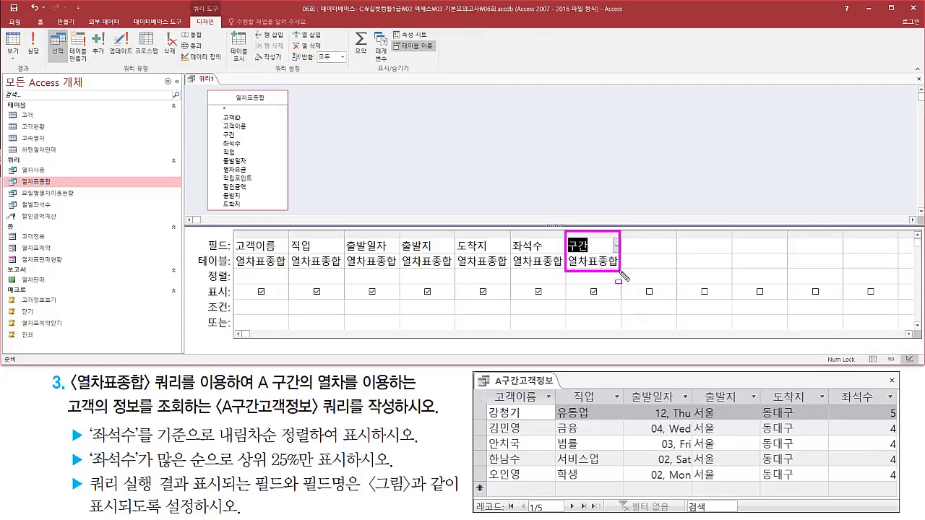
drag(196, 295, 229, 318)
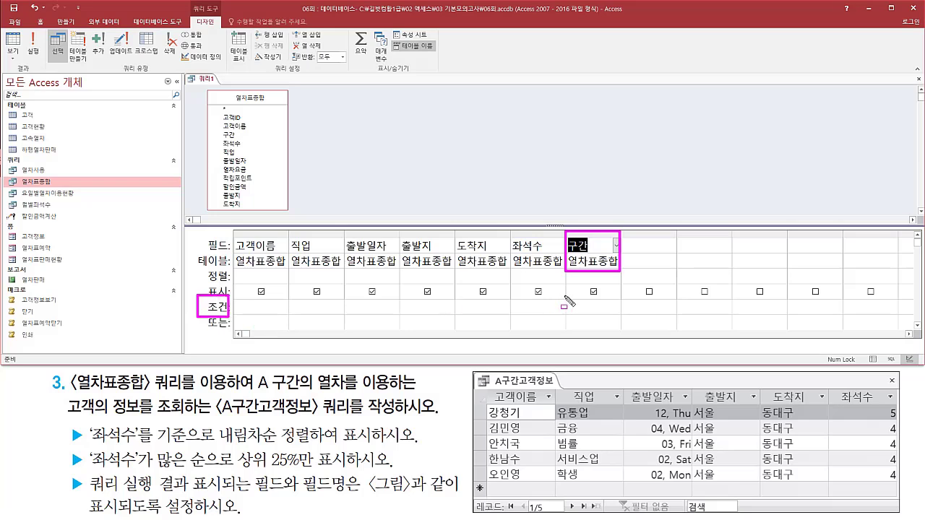
drag(569, 300, 636, 327)
key(Escape)
click(603, 307)
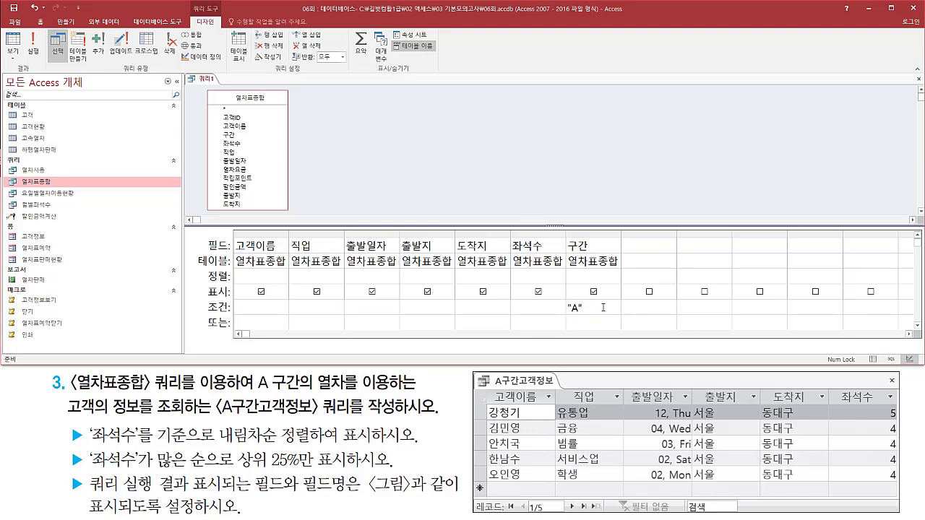
drag(565, 298, 587, 316)
drag(568, 235, 608, 251)
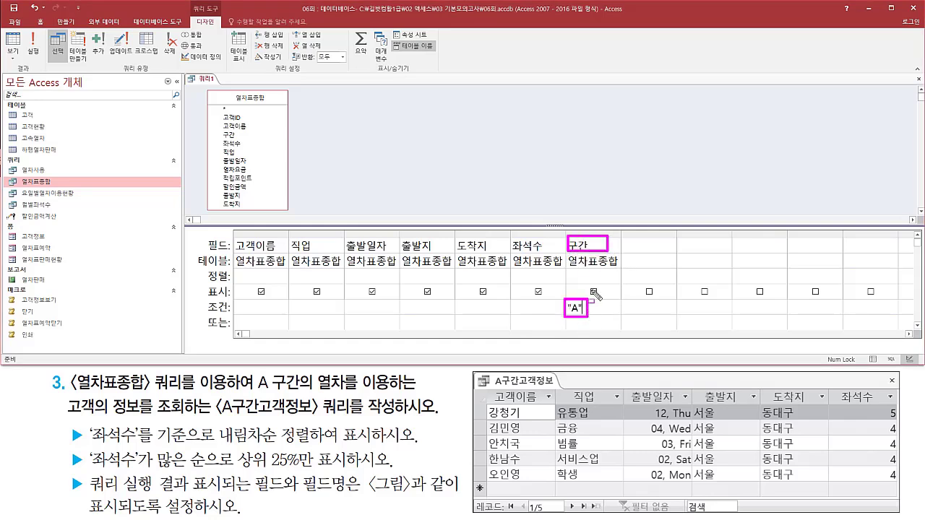
drag(561, 315, 600, 316)
key(Escape)
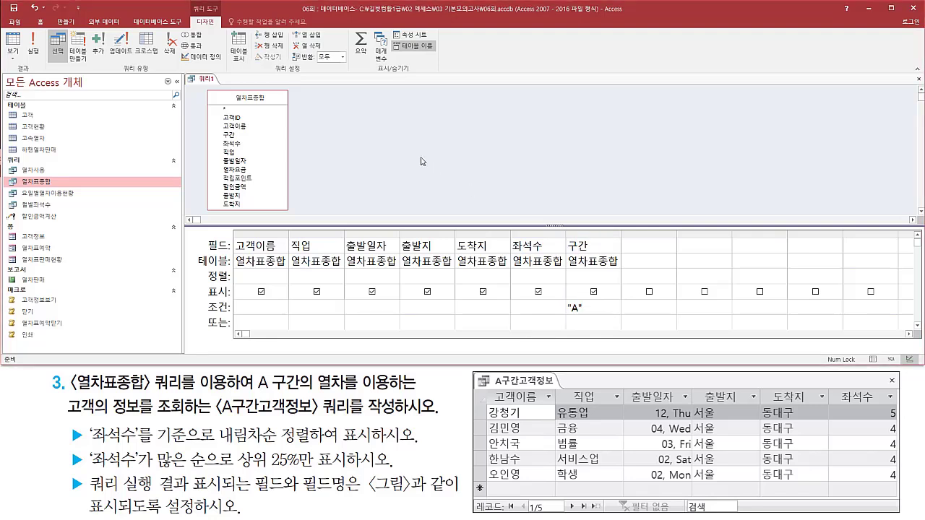
Run the query to check which 구간 values the filtered records contain.
drag(24, 30, 42, 57)
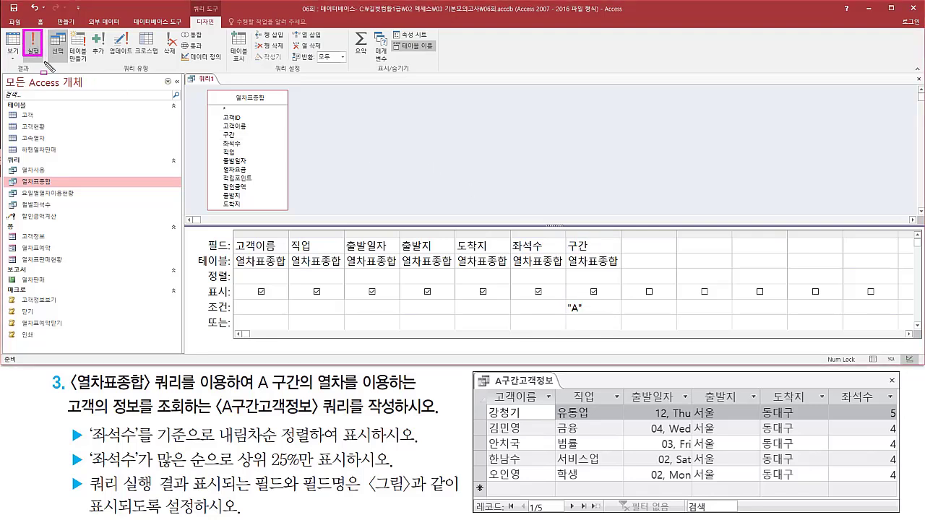
key(Escape)
click(36, 50)
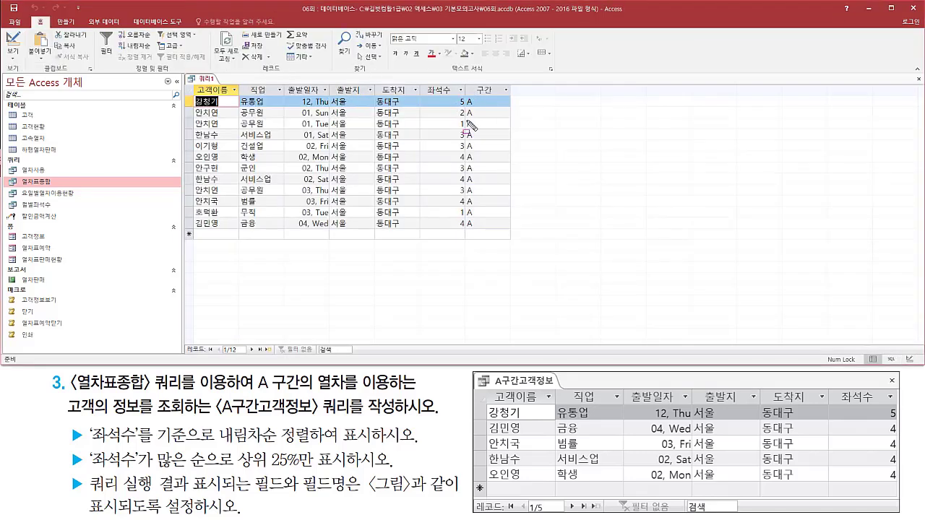
mouse_move(466, 81)
mouse_down()
mouse_move(496, 228)
mouse_move(511, 231)
mouse_up()
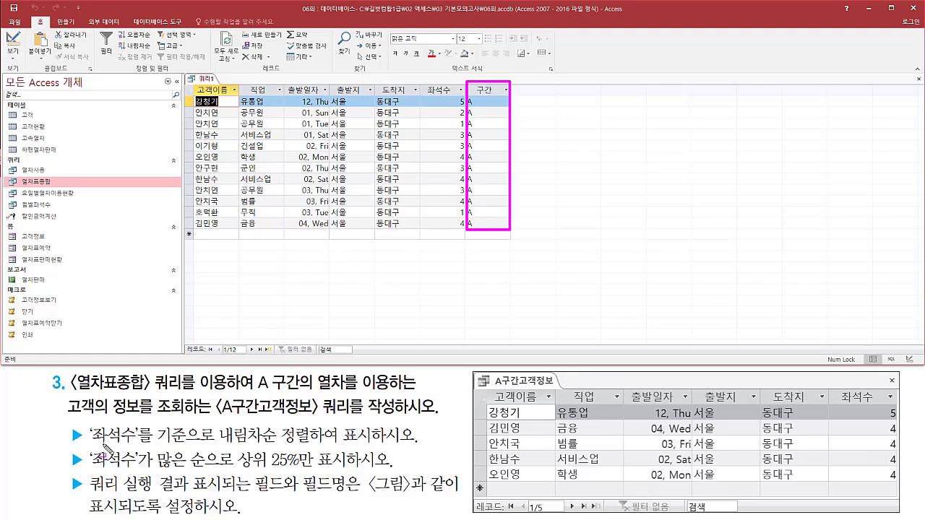
Return the query to Design view and sort the 좌석수 field in descending order (내림차순), as the task requires.
drag(89, 447, 374, 444)
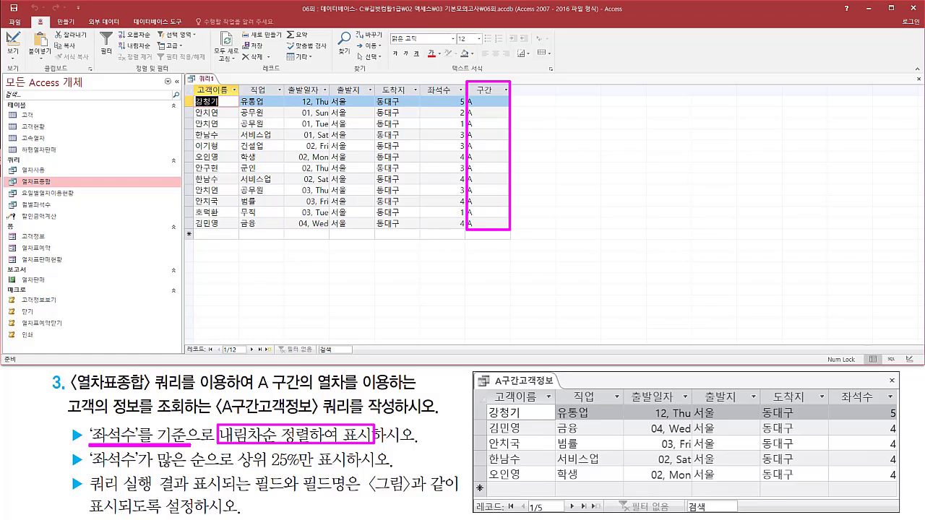
key(Escape)
right_click(206, 78)
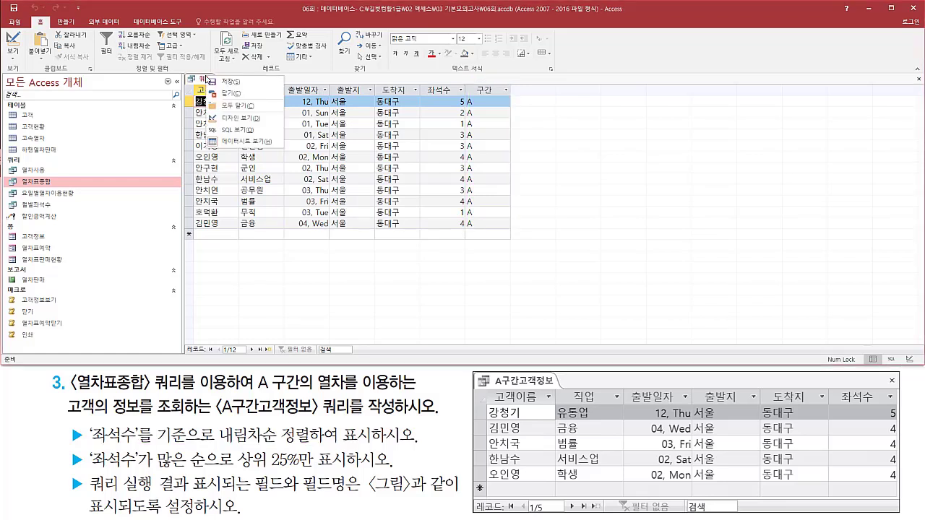
click(233, 120)
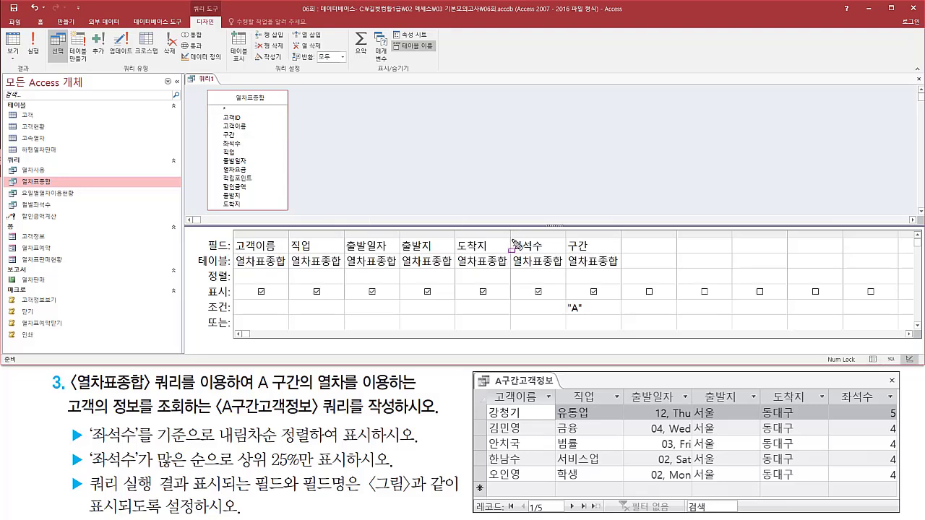
drag(508, 240, 561, 269)
drag(204, 267, 238, 280)
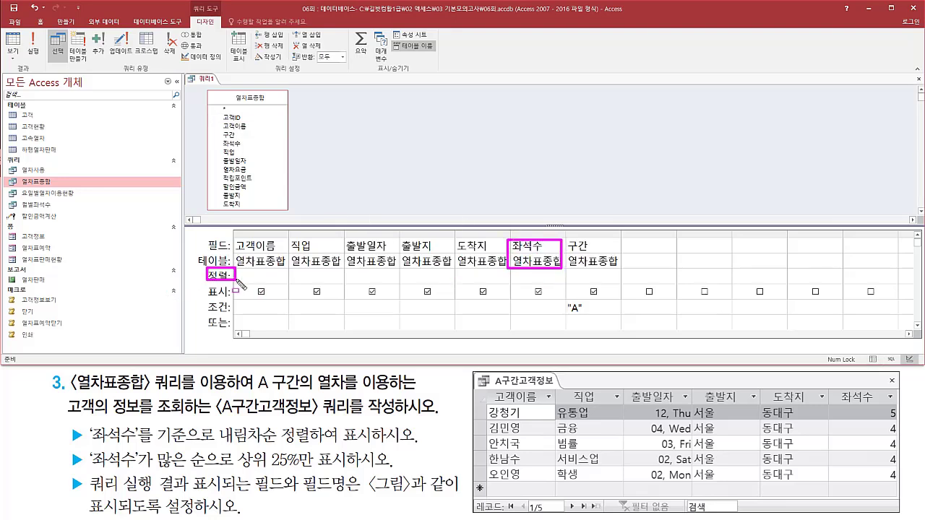
drag(515, 272, 557, 283)
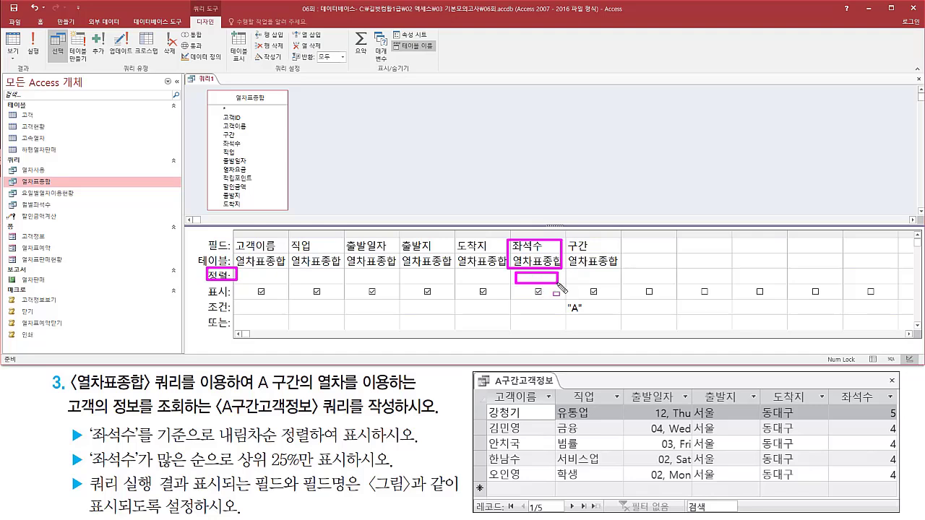
key(Escape)
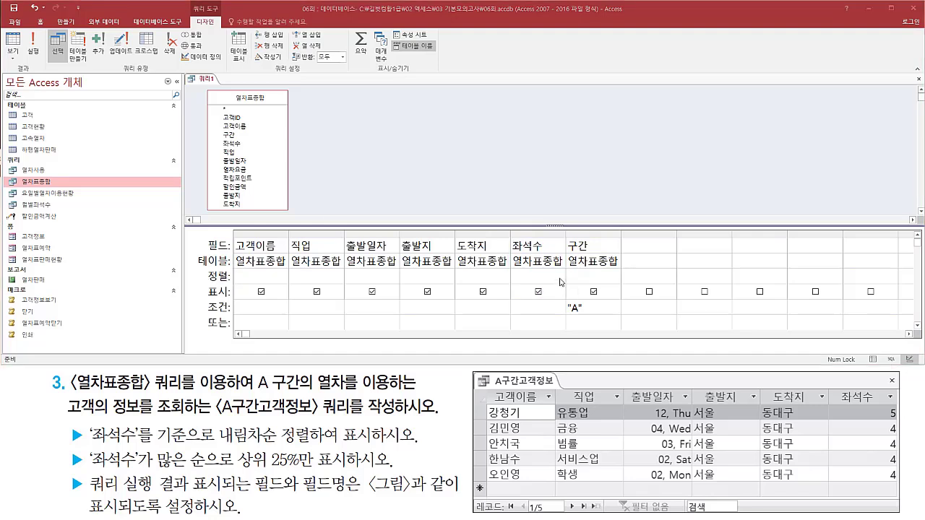
click(560, 282)
click(538, 305)
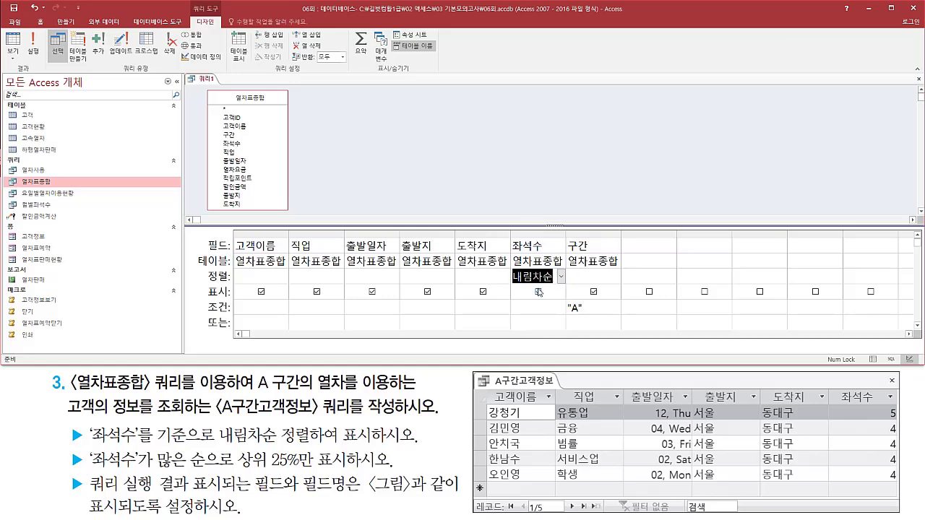
Run the query and check the order of the 좌석수 values against the task's top 25% requirement.
click(33, 45)
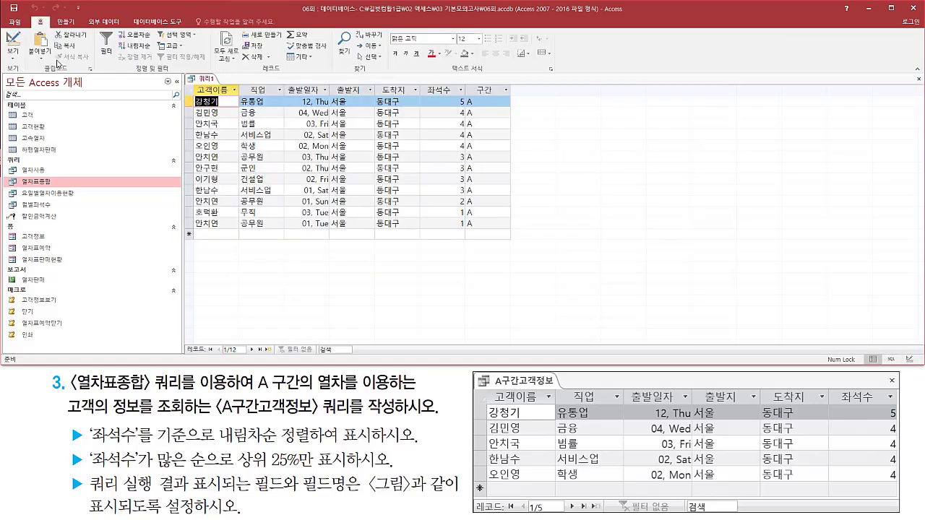
drag(453, 94, 471, 238)
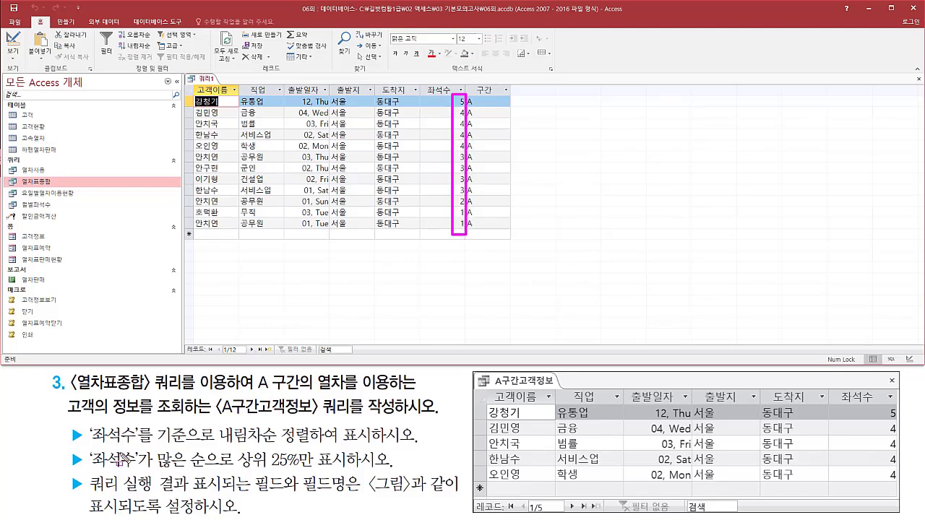
mouse_move(86, 448)
mouse_down()
mouse_move(96, 462)
mouse_move(230, 479)
mouse_move(381, 478)
mouse_up()
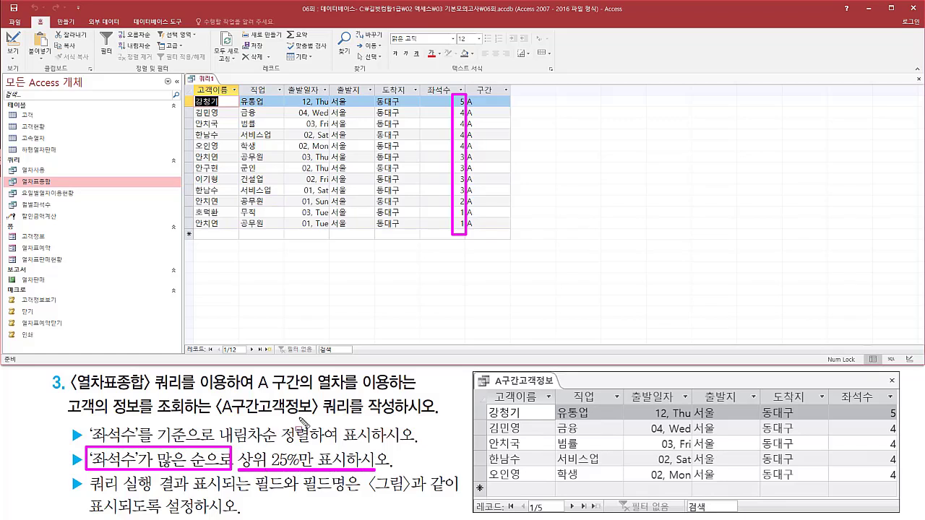
key(Escape)
Return the query to Design view and open the property sheet for the query itself.
right_click(202, 78)
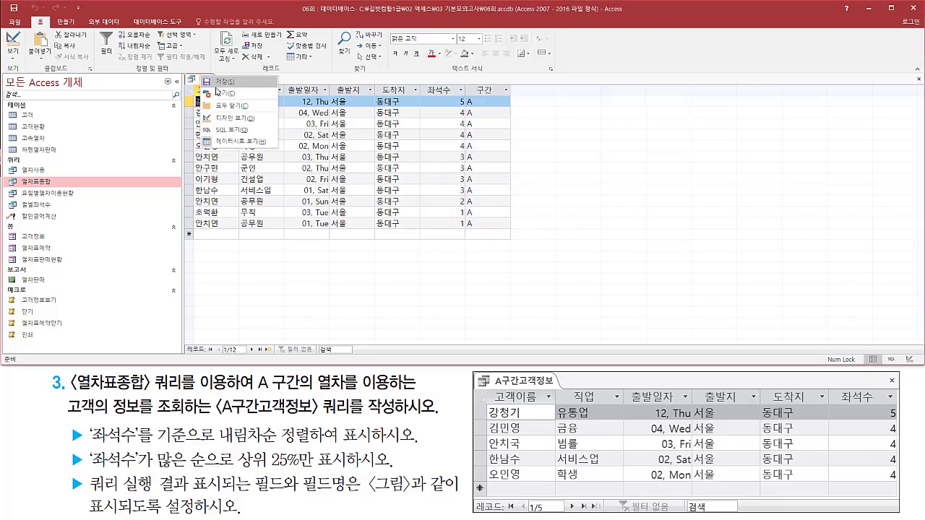
click(233, 120)
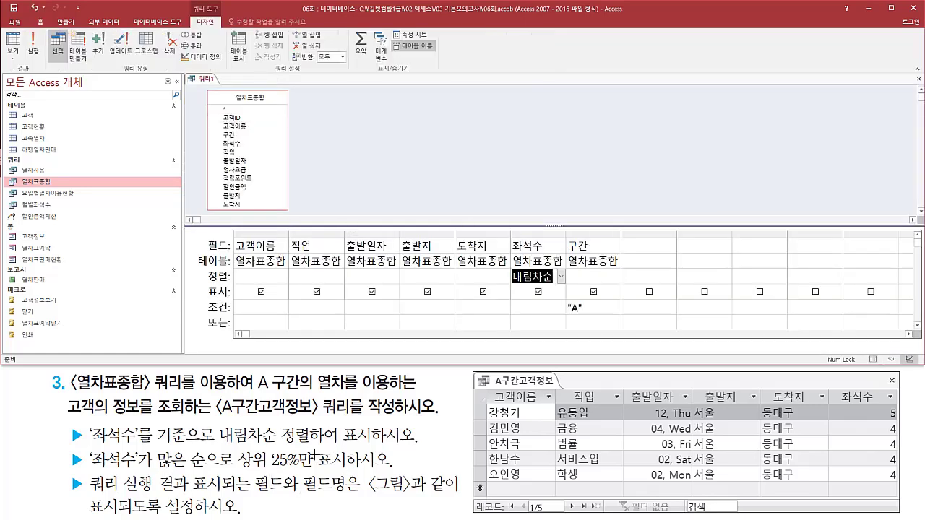
click(387, 159)
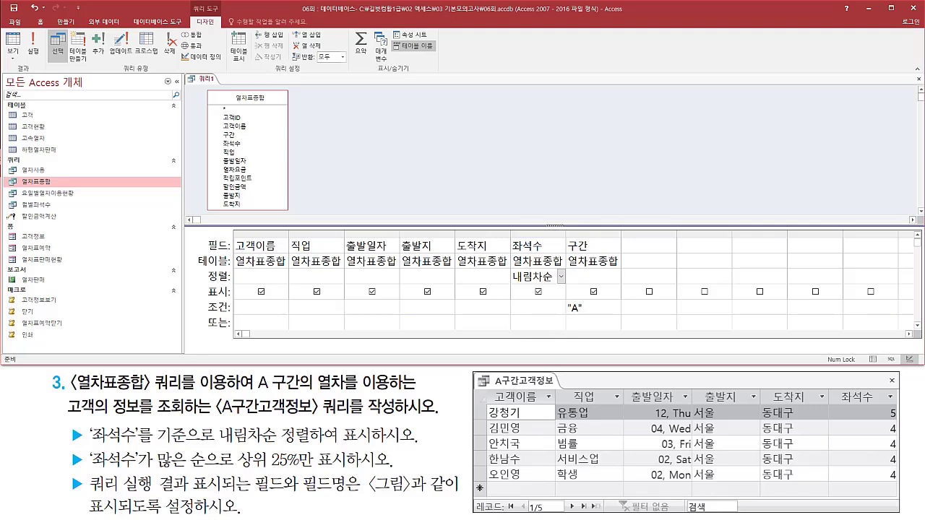
right_click(387, 116)
click(603, 197)
mouse_move(233, 232)
mouse_down()
mouse_move(265, 276)
mouse_move(624, 321)
mouse_up()
drag(630, 237, 679, 321)
click(650, 246)
right_click(651, 246)
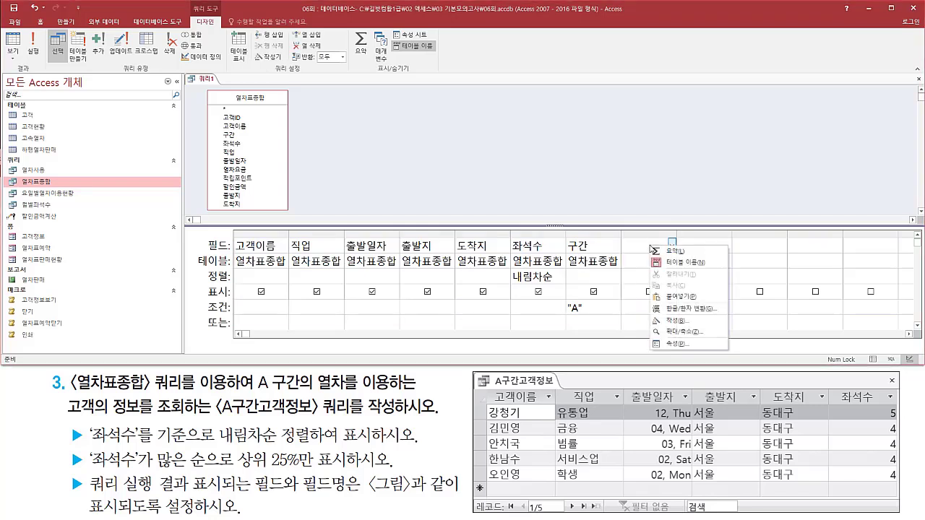
click(678, 345)
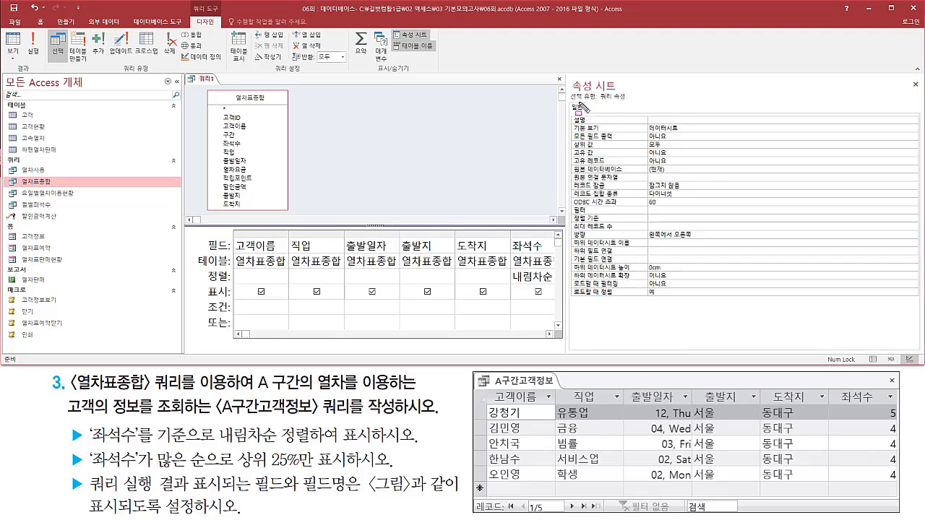
Set the query's 상위 값 (top values) property to 25%.
drag(599, 102, 635, 101)
mouse_move(569, 112)
mouse_down()
mouse_move(593, 257)
mouse_move(710, 317)
mouse_move(714, 305)
mouse_up()
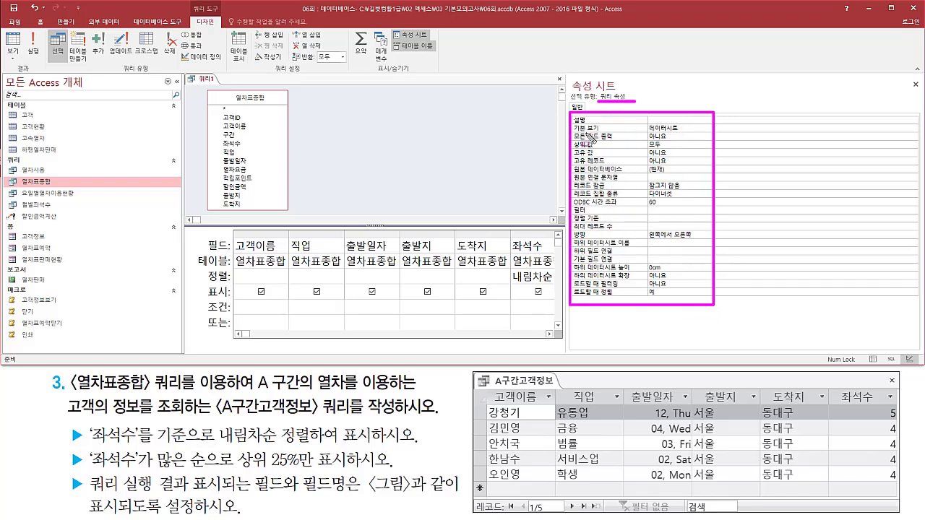
mouse_move(571, 137)
mouse_down()
mouse_move(626, 152)
mouse_move(666, 148)
mouse_up()
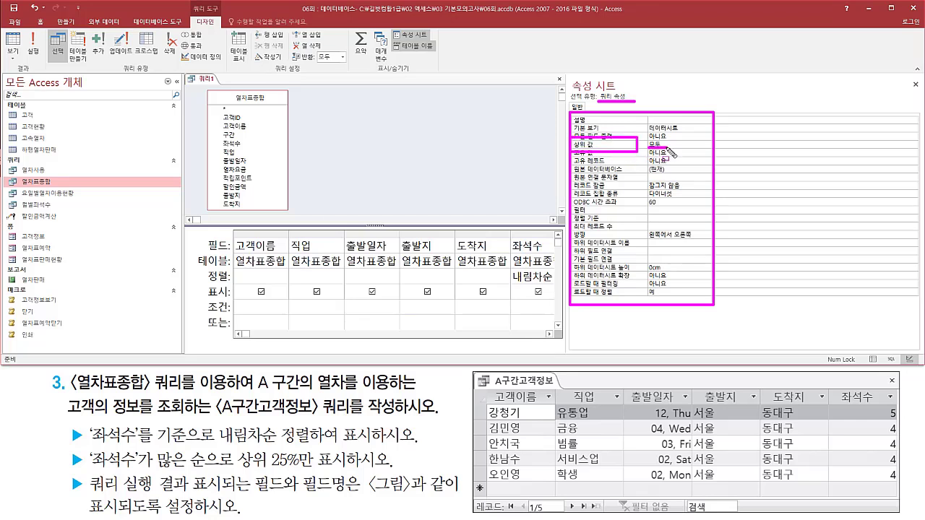
key(Escape)
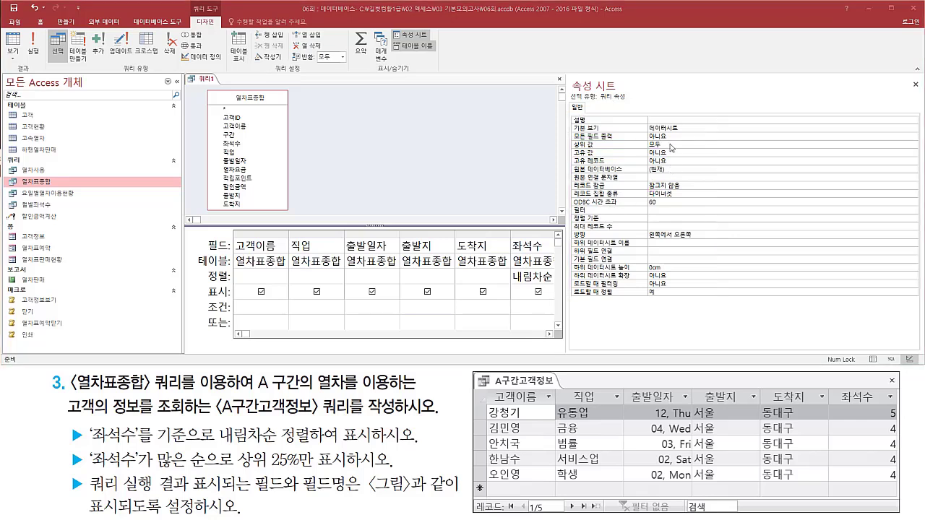
click(627, 146)
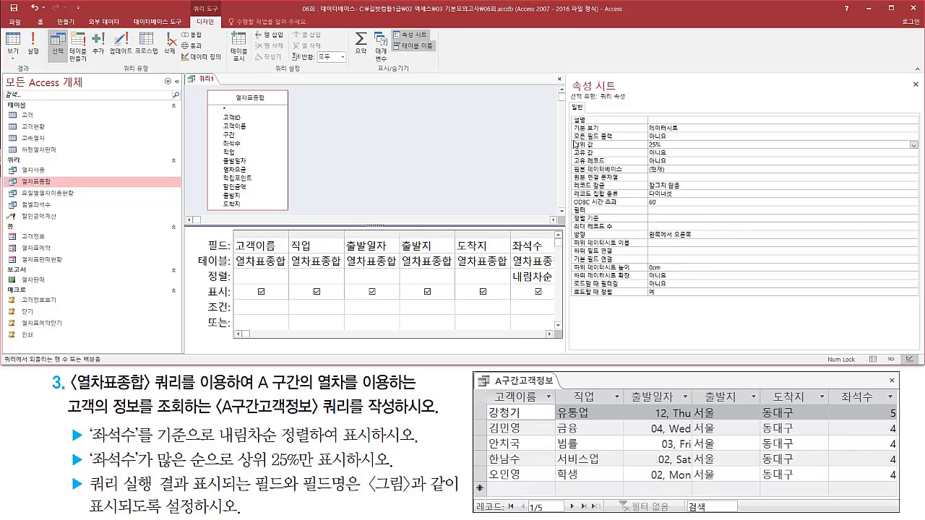
drag(568, 136, 680, 153)
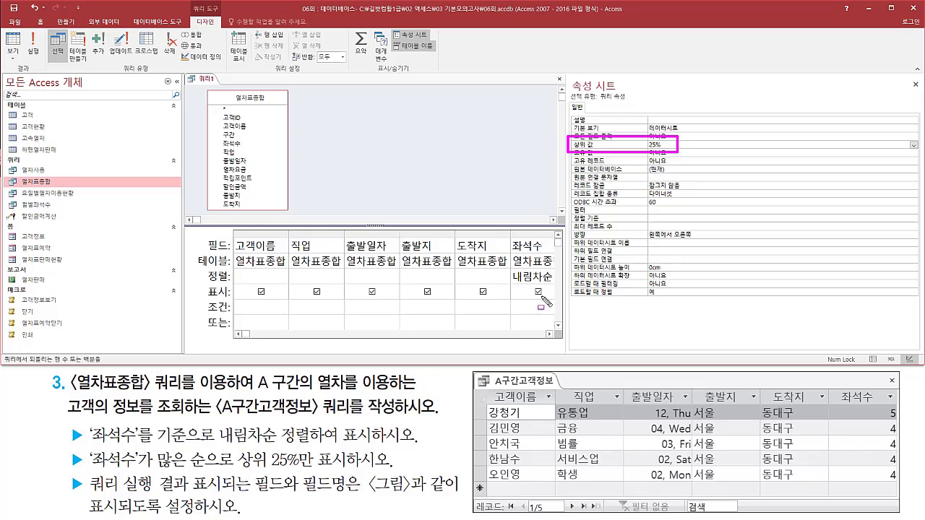
key(Escape)
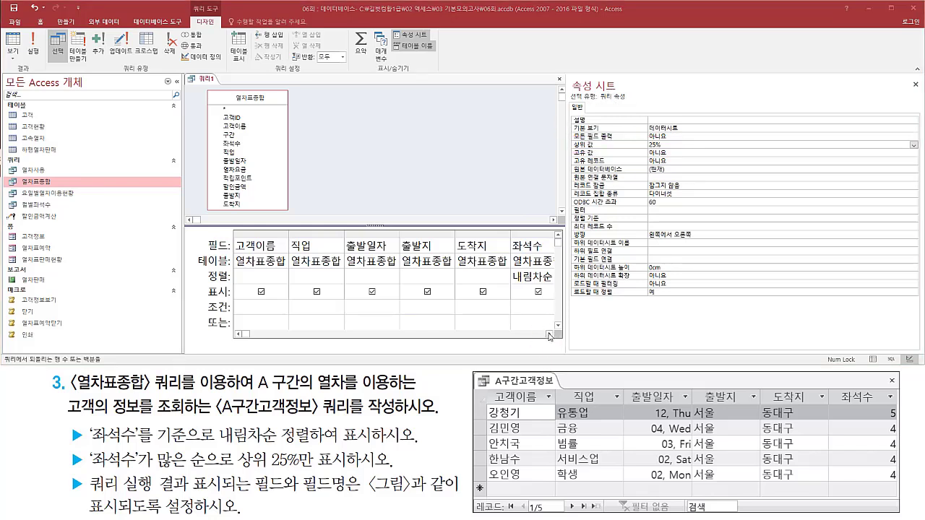
Review the 상위 값 setting in the query properties and close the property sheet.
click(549, 335)
click(549, 335)
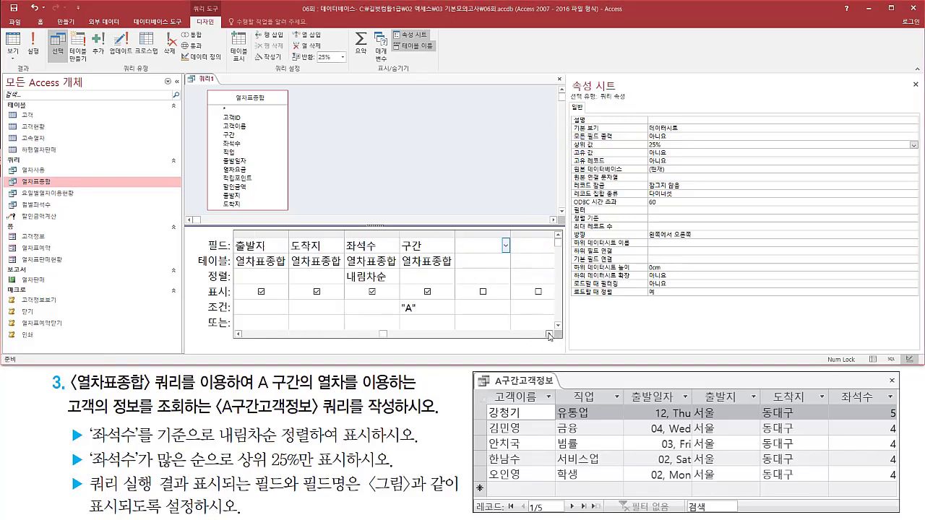
mouse_move(457, 235)
mouse_down()
mouse_move(472, 273)
mouse_move(508, 313)
mouse_up()
key(Escape)
right_click(475, 247)
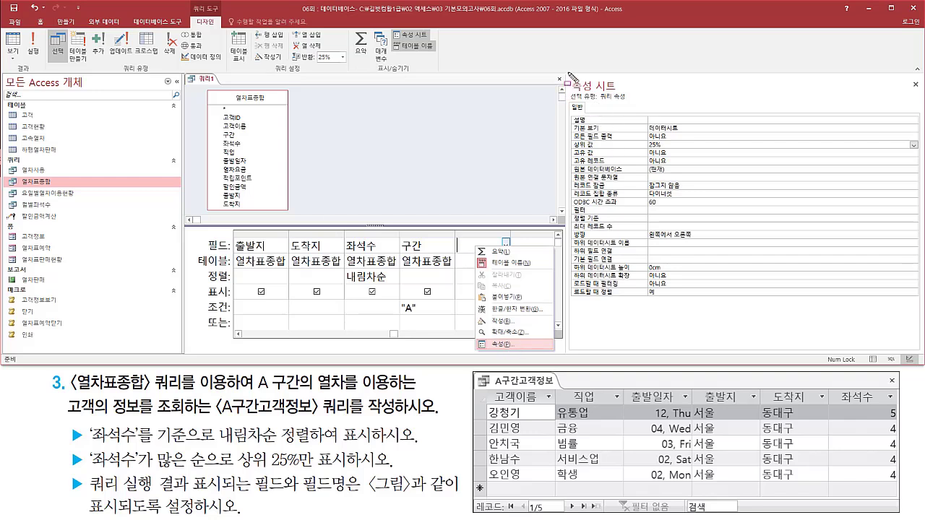
drag(567, 72, 629, 100)
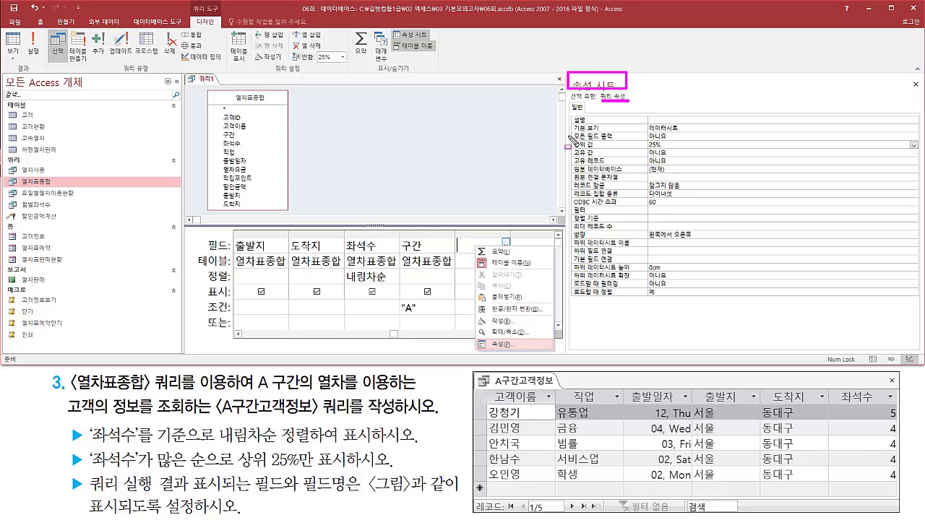
mouse_move(571, 137)
mouse_down()
mouse_move(589, 147)
mouse_move(676, 151)
mouse_up()
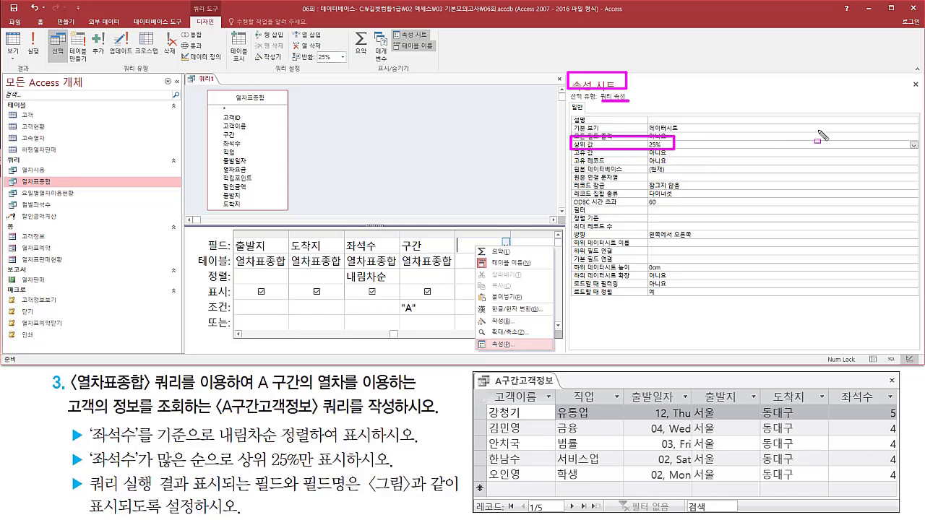
drag(906, 73, 923, 91)
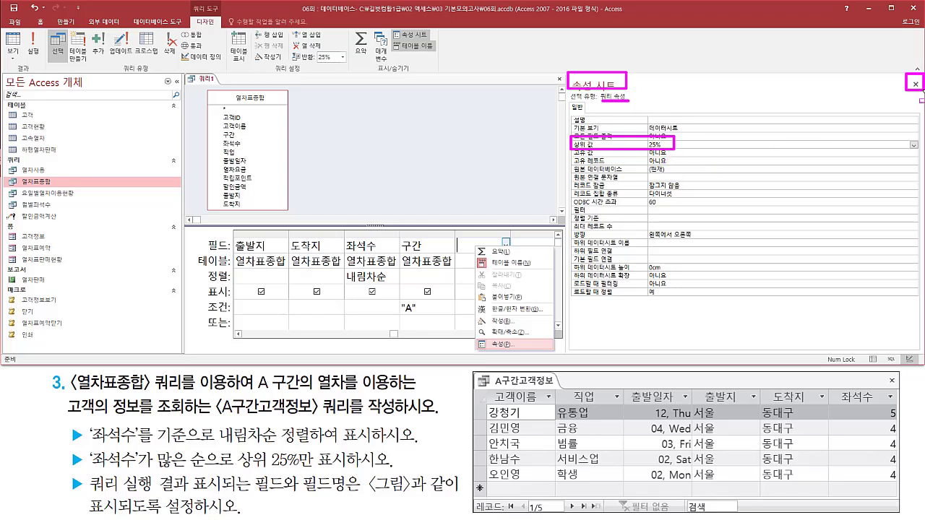
click(915, 84)
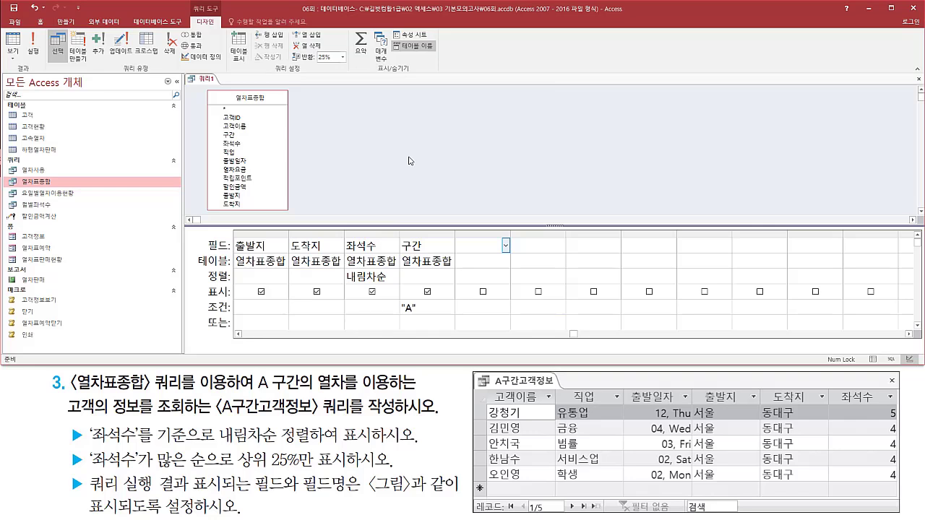
Run the query, compare the listed customers with the task figure and read the requirement on displayed fields.
click(33, 43)
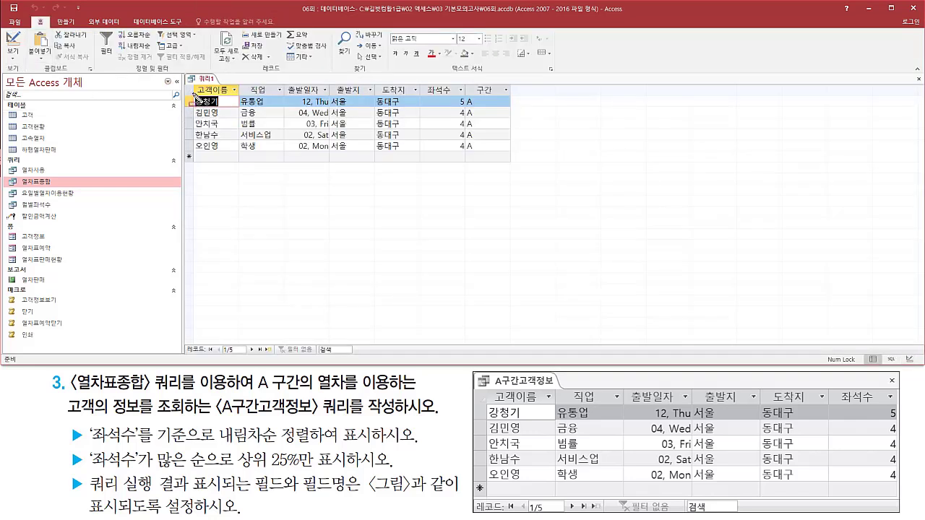
mouse_move(193, 94)
mouse_down()
mouse_move(221, 107)
mouse_move(230, 153)
mouse_up()
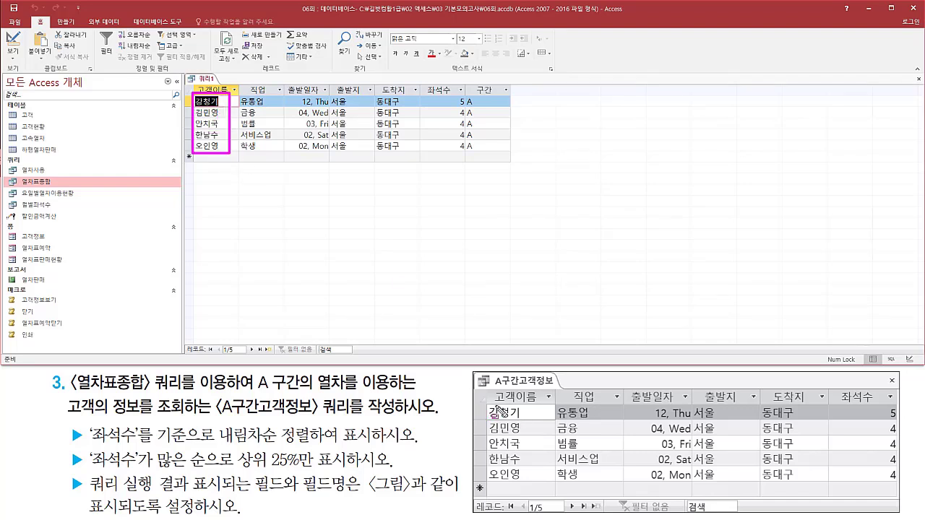
mouse_move(492, 404)
mouse_down()
mouse_move(499, 438)
mouse_move(534, 488)
mouse_up()
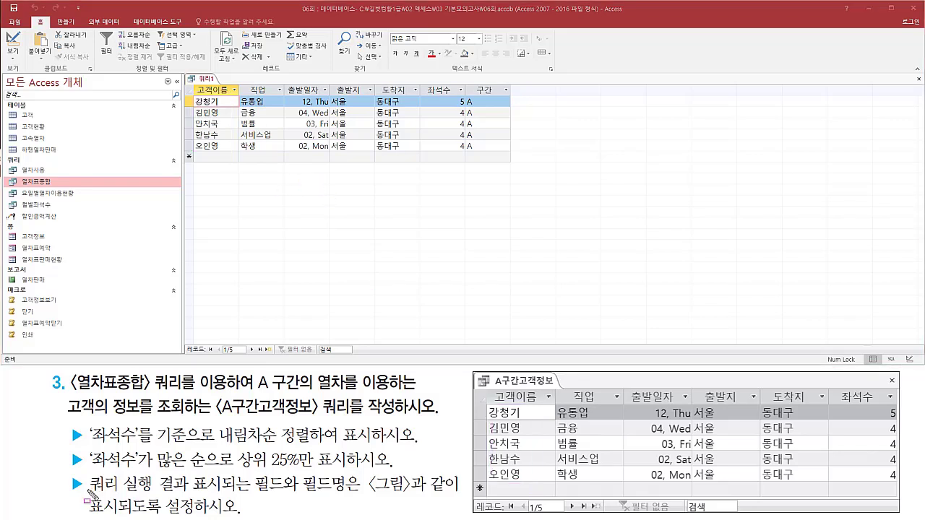
drag(87, 492, 357, 492)
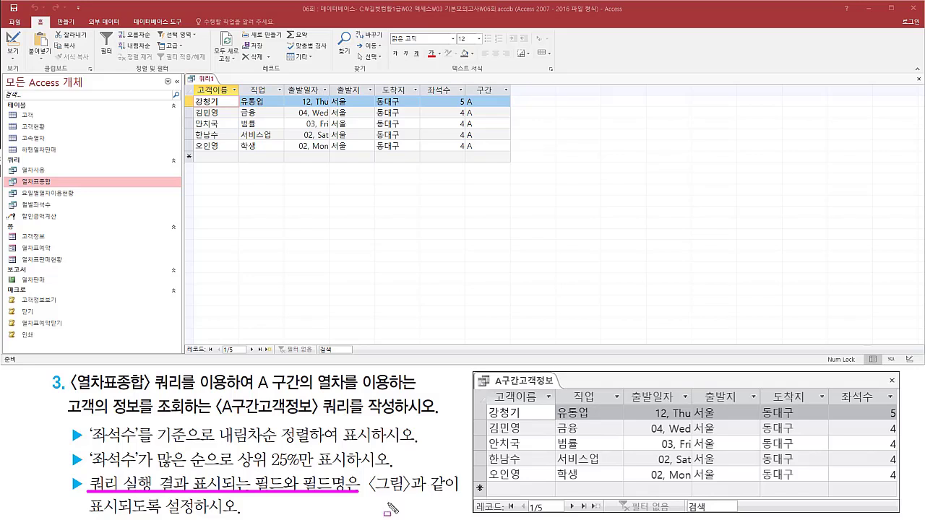
key(Escape)
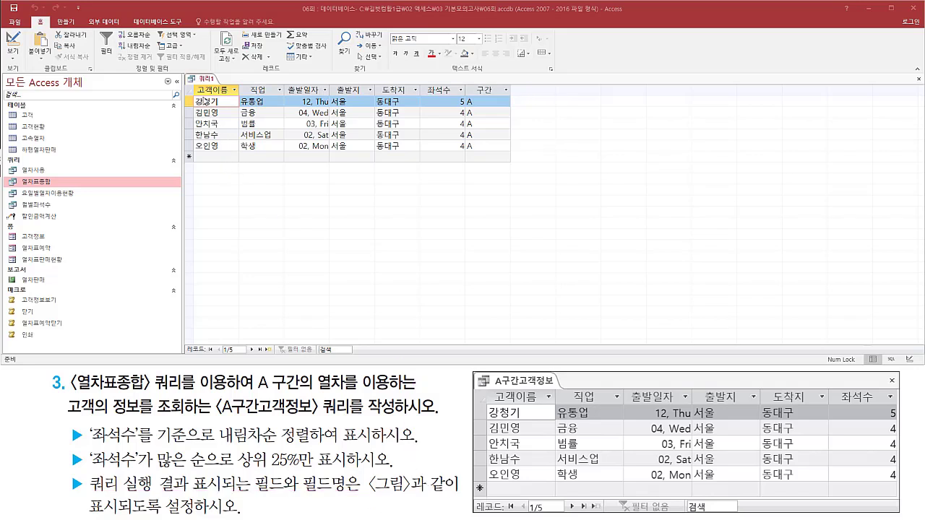
Compare the field names and values of every column from 고객이름 to 좌석수 with the task figure.
key(ctrl+2)
mouse_move(193, 83)
mouse_down()
mouse_move(221, 99)
mouse_move(462, 96)
mouse_up()
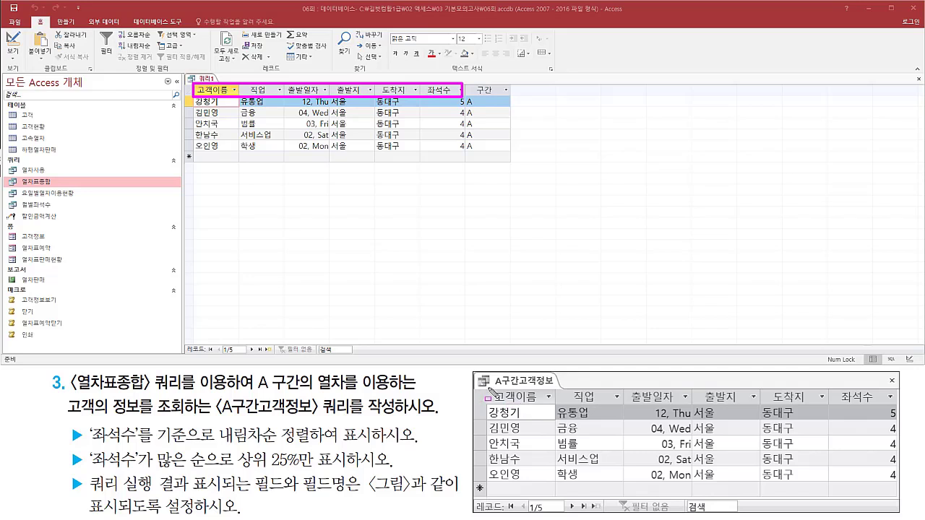
mouse_move(490, 394)
mouse_down()
mouse_move(912, 406)
mouse_move(895, 404)
mouse_up()
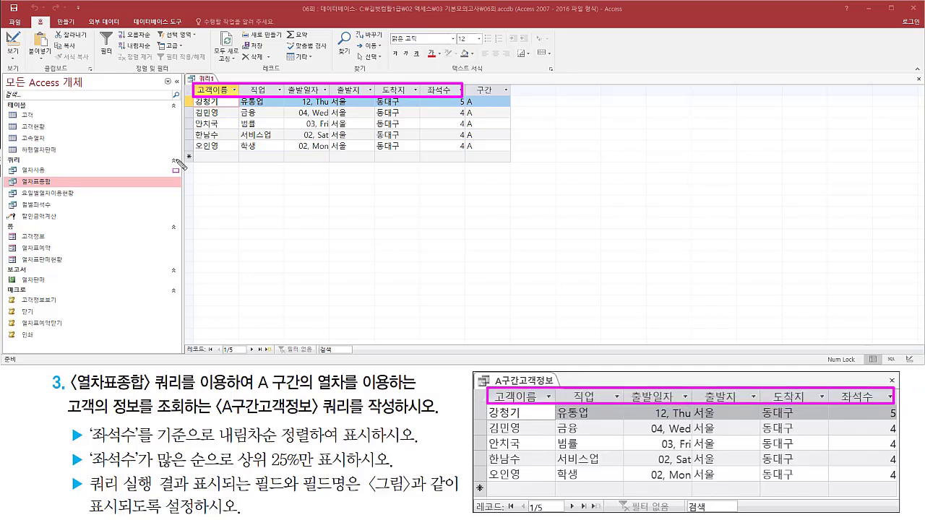
mouse_move(194, 98)
mouse_down()
mouse_move(227, 138)
mouse_move(230, 157)
mouse_up()
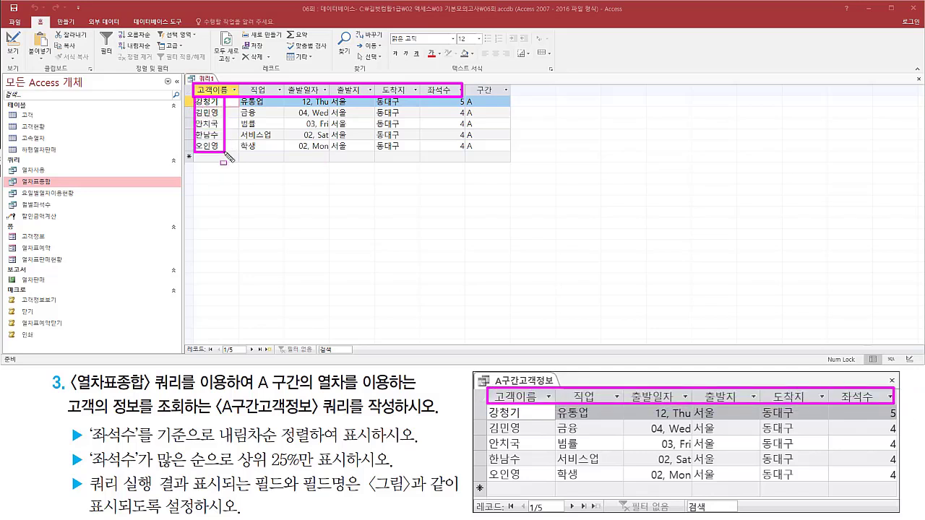
drag(485, 404, 532, 491)
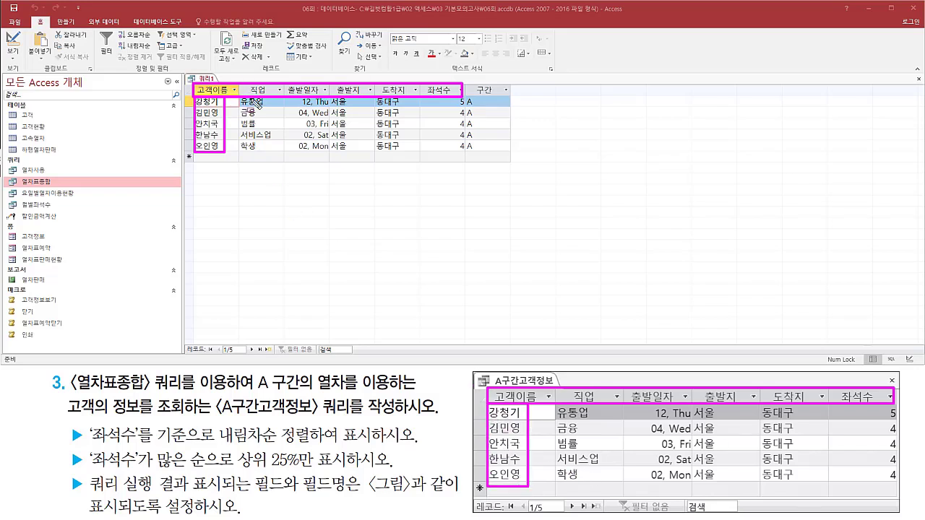
drag(235, 96, 286, 160)
mouse_move(555, 406)
mouse_down()
mouse_move(572, 457)
mouse_move(606, 496)
mouse_move(606, 483)
mouse_up()
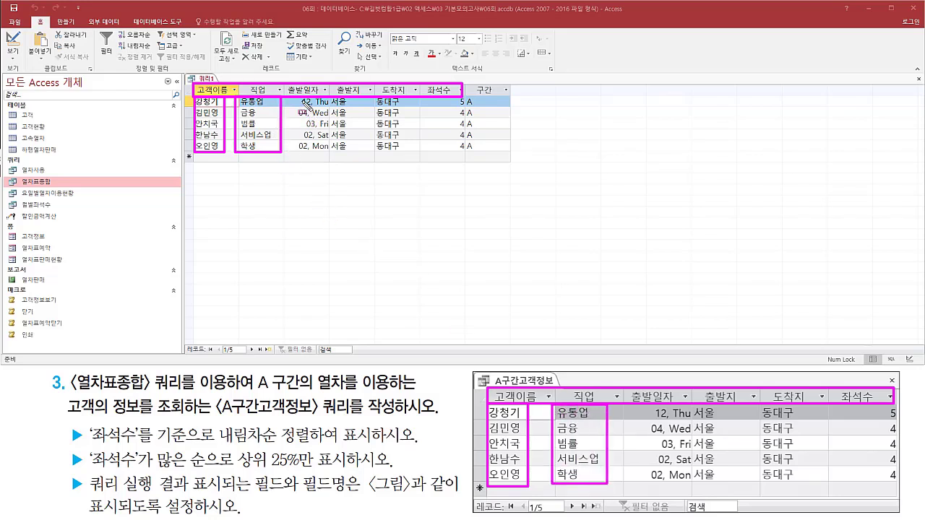
drag(292, 94, 334, 157)
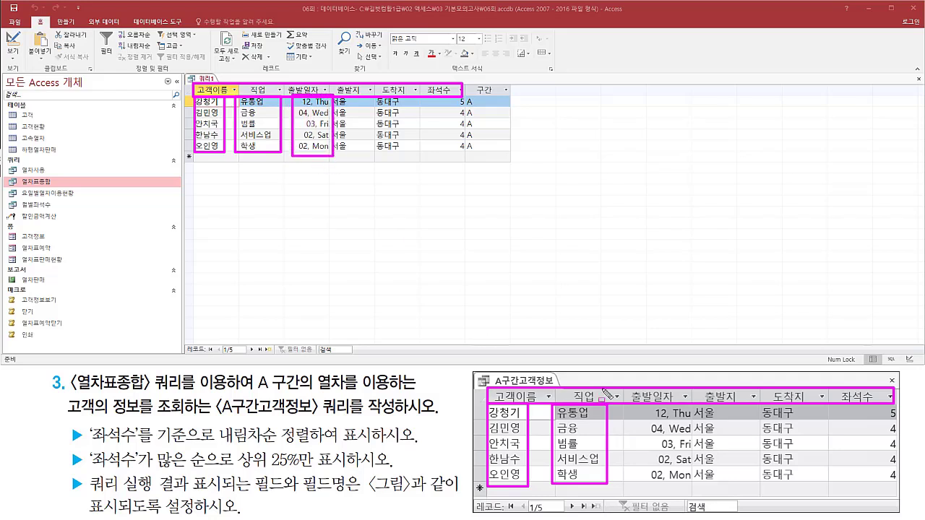
mouse_move(647, 405)
mouse_down()
mouse_move(677, 483)
mouse_move(689, 486)
mouse_up()
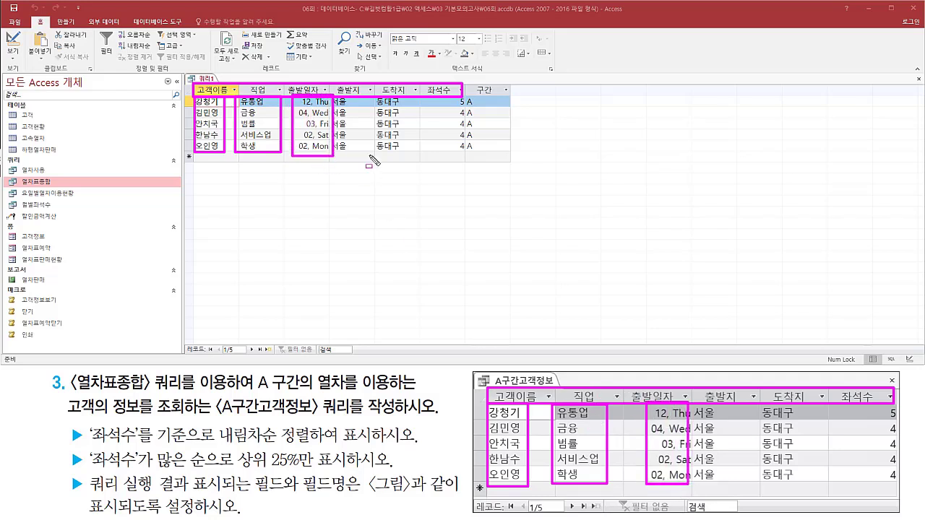
drag(334, 96, 361, 154)
drag(372, 90, 404, 159)
mouse_move(691, 402)
mouse_down()
mouse_move(722, 438)
mouse_move(729, 487)
mouse_move(815, 499)
mouse_move(819, 483)
mouse_up()
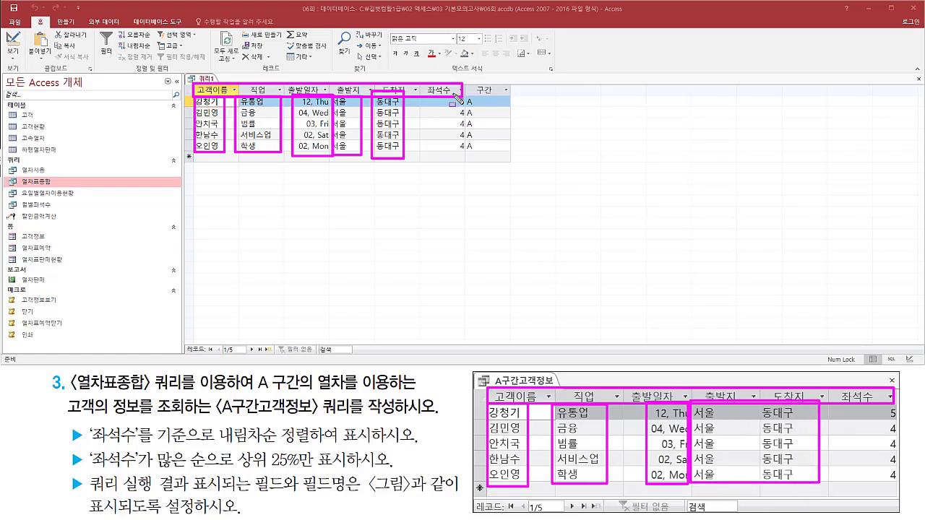
drag(452, 93, 466, 157)
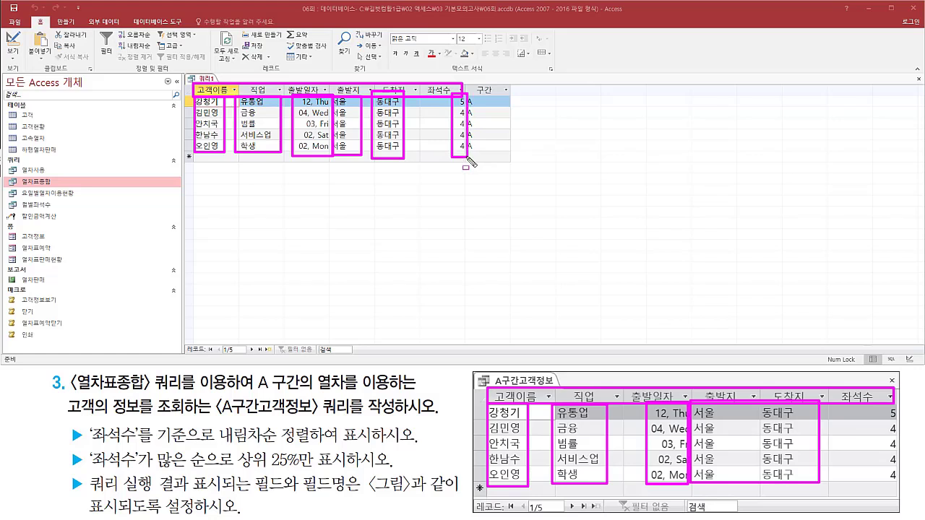
drag(876, 402, 907, 490)
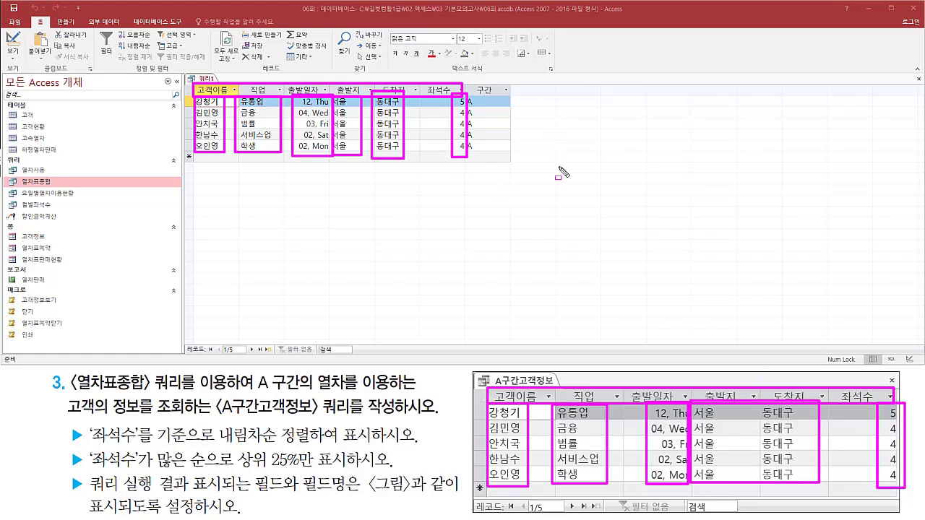
Check the 구간 column against the task figure and, in the query design, hide the 구간 field from the results.
key(Escape)
key(ctrl+shift+d)
mouse_move(463, 85)
mouse_down()
mouse_move(503, 161)
mouse_move(512, 152)
mouse_up()
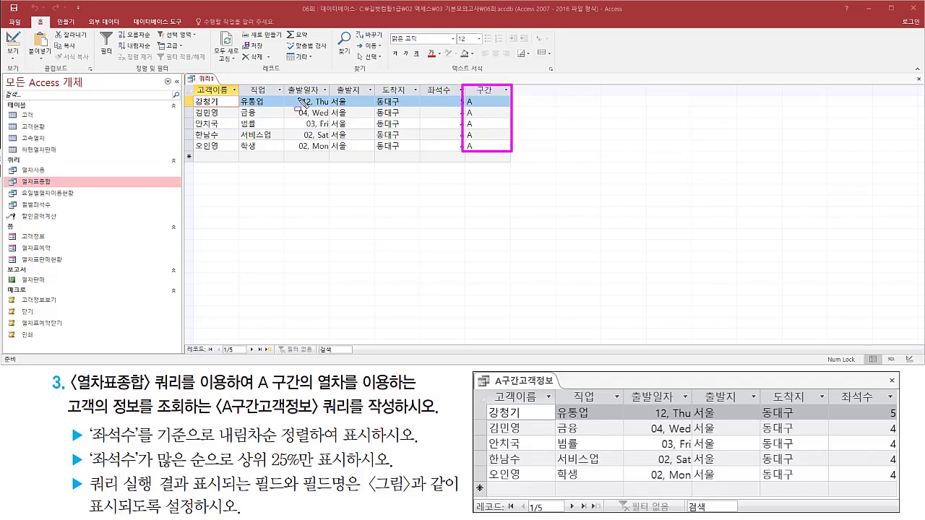
key(Escape)
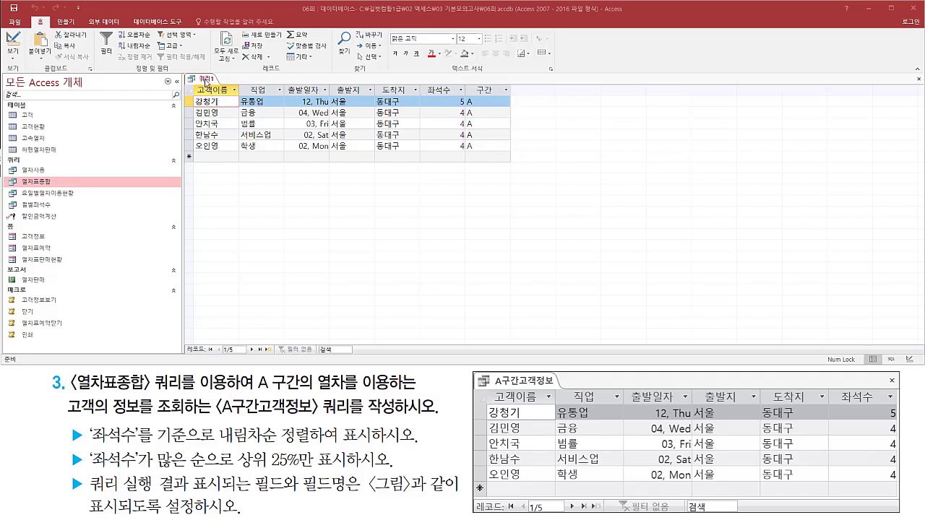
right_click(207, 81)
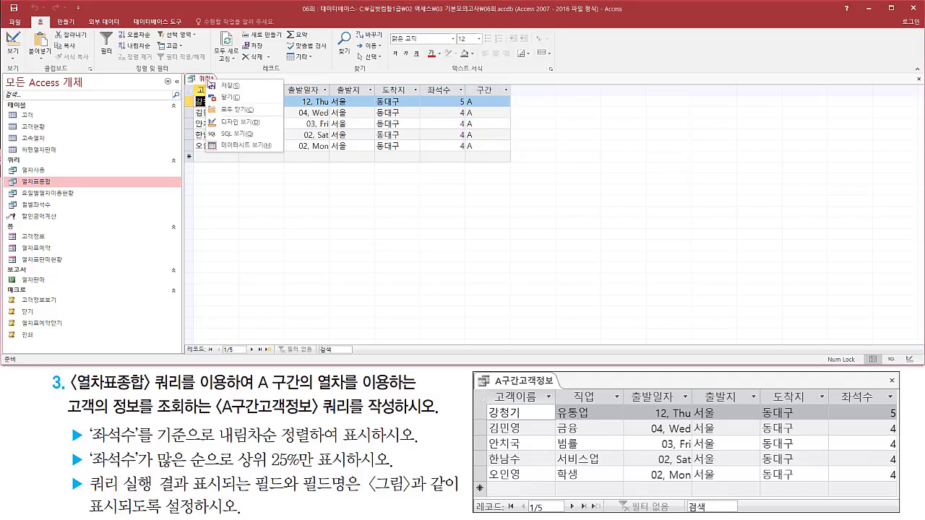
click(239, 123)
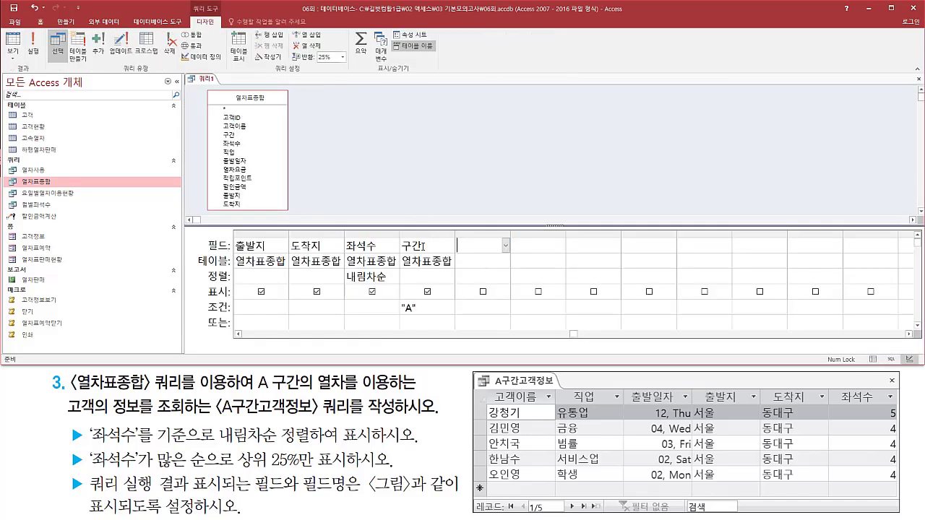
mouse_move(398, 231)
mouse_down()
mouse_move(432, 311)
mouse_move(456, 319)
mouse_up()
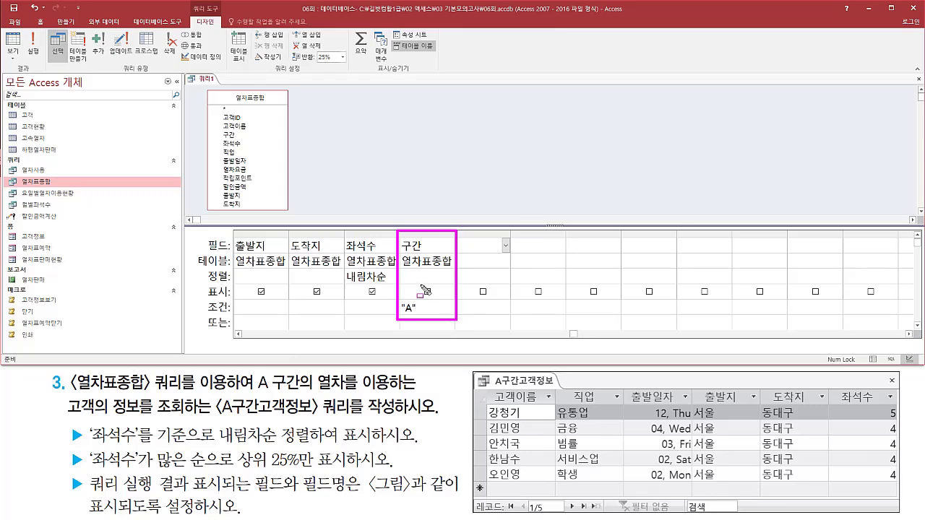
drag(422, 286, 436, 299)
key(Escape)
click(428, 292)
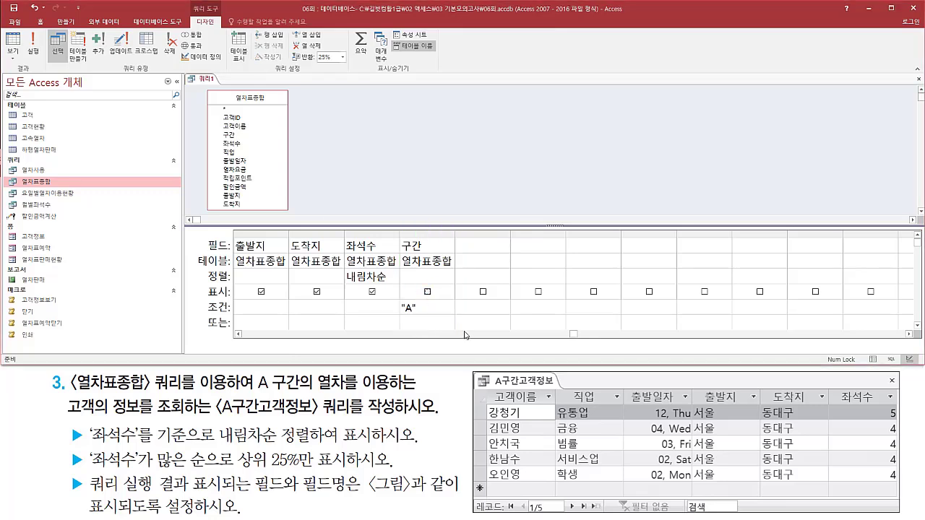
Review the fields in the design grid, run the query and compare its columns with the task figure.
click(238, 335)
click(238, 335)
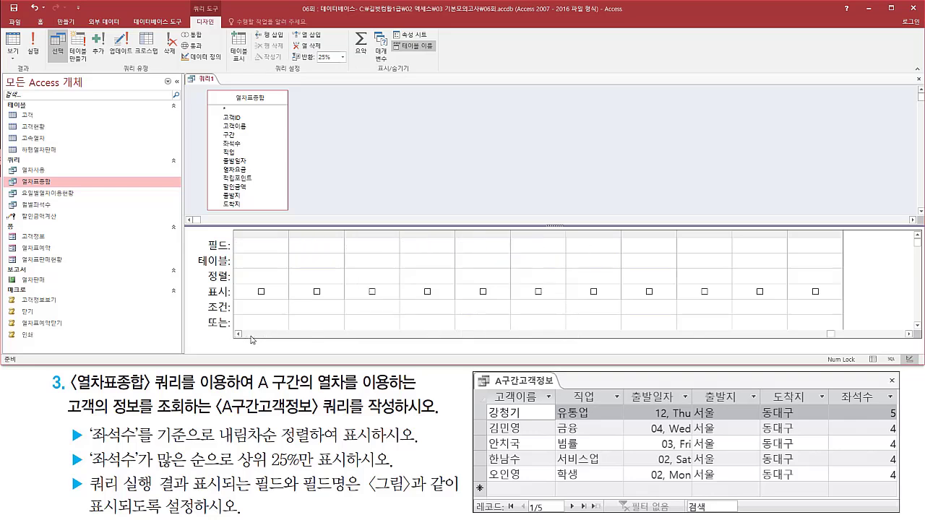
click(237, 335)
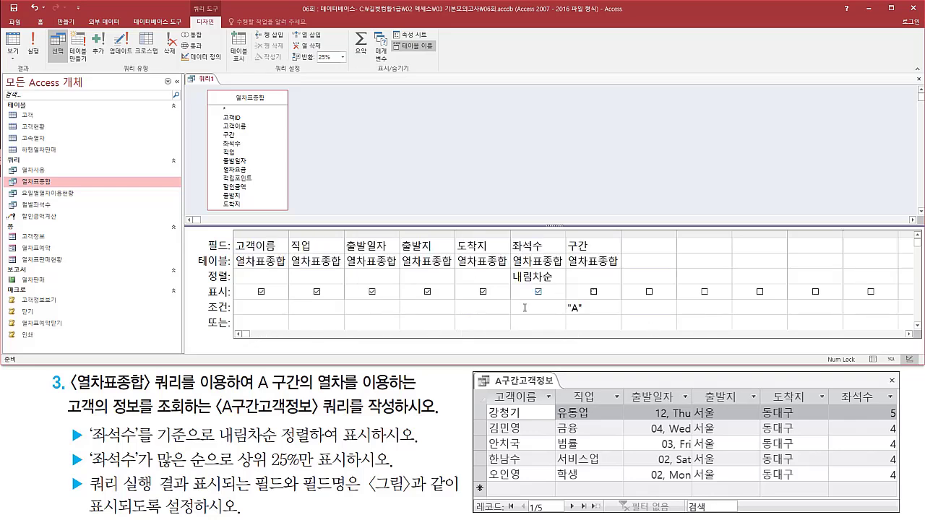
click(32, 47)
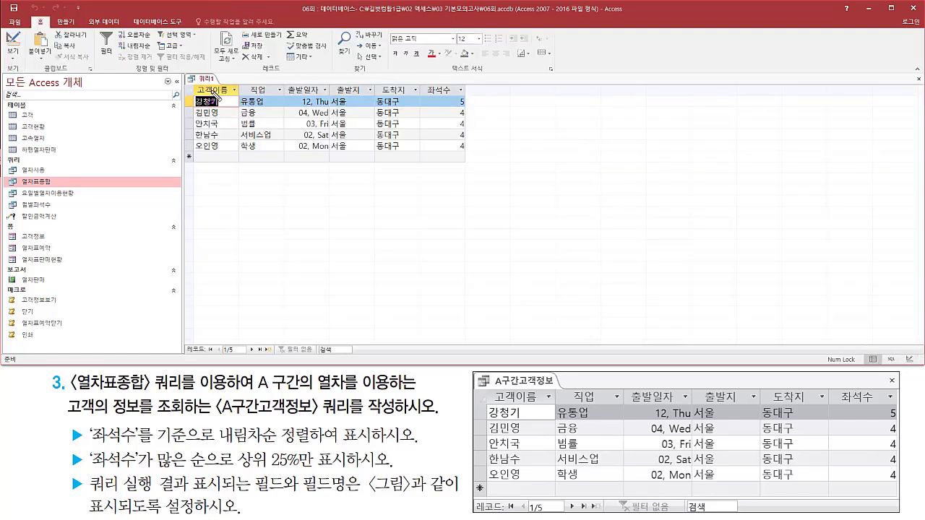
mouse_move(191, 85)
mouse_down()
mouse_move(379, 149)
mouse_move(467, 158)
mouse_up()
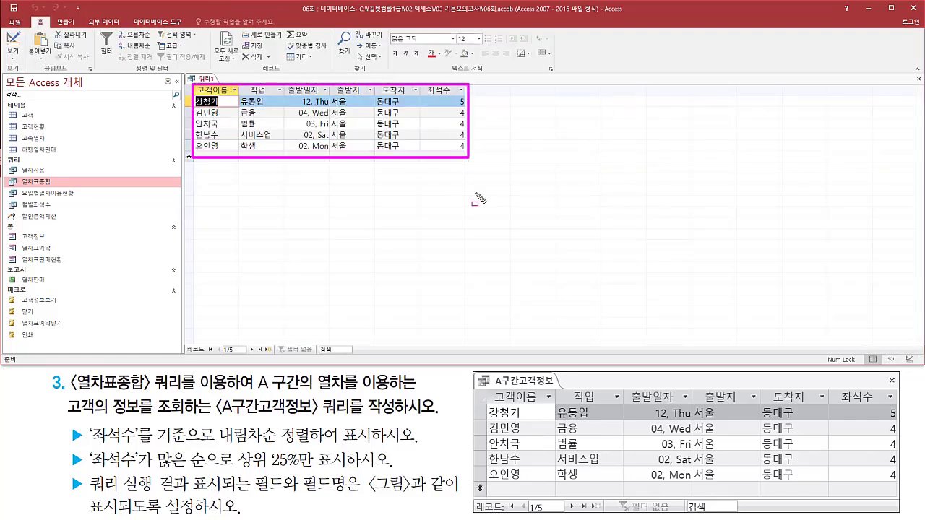
key(Escape)
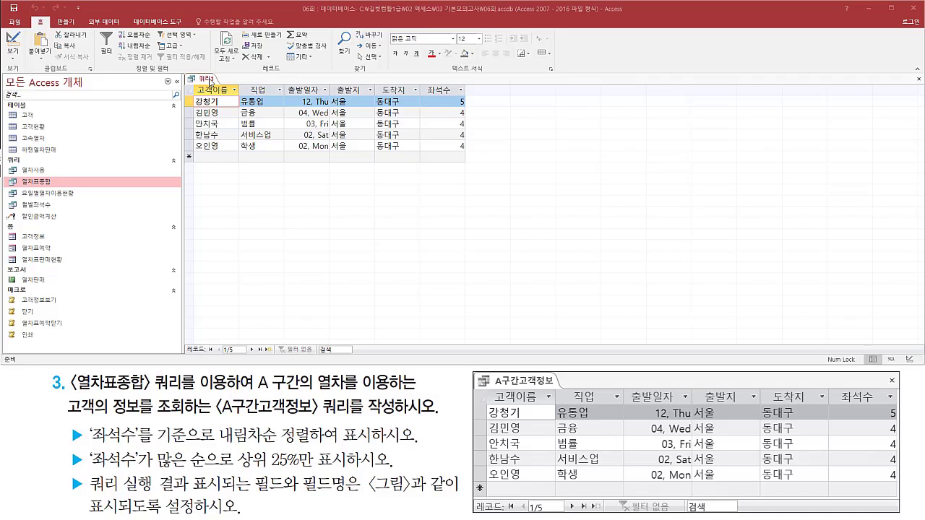
Close the query and choose to save its design changes.
right_click(211, 79)
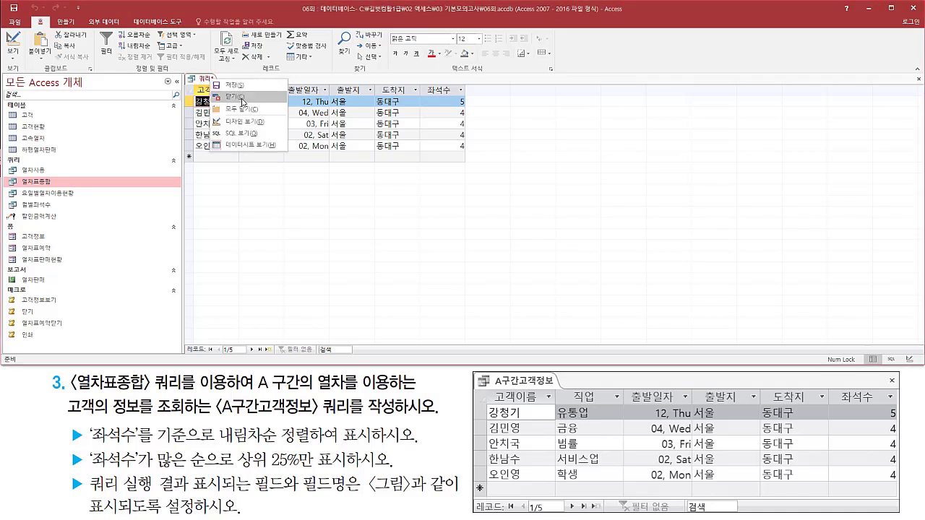
click(243, 100)
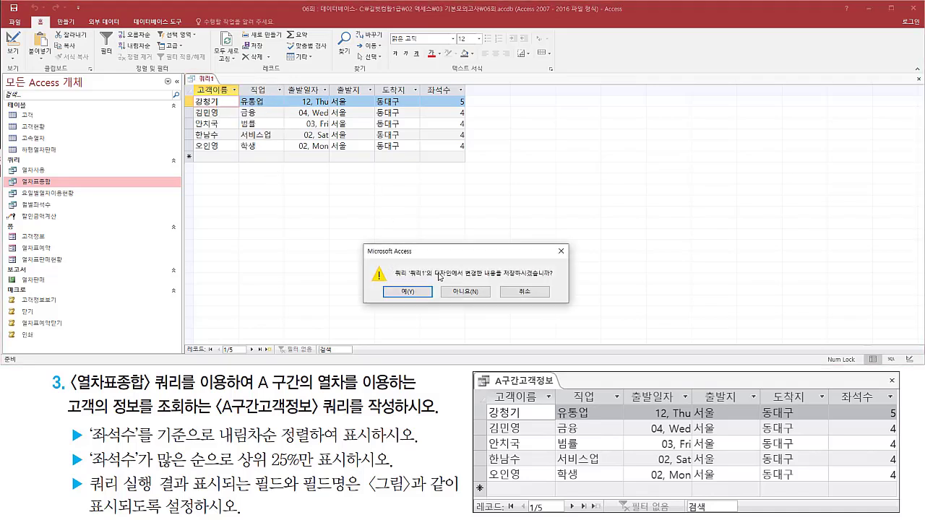
click(408, 292)
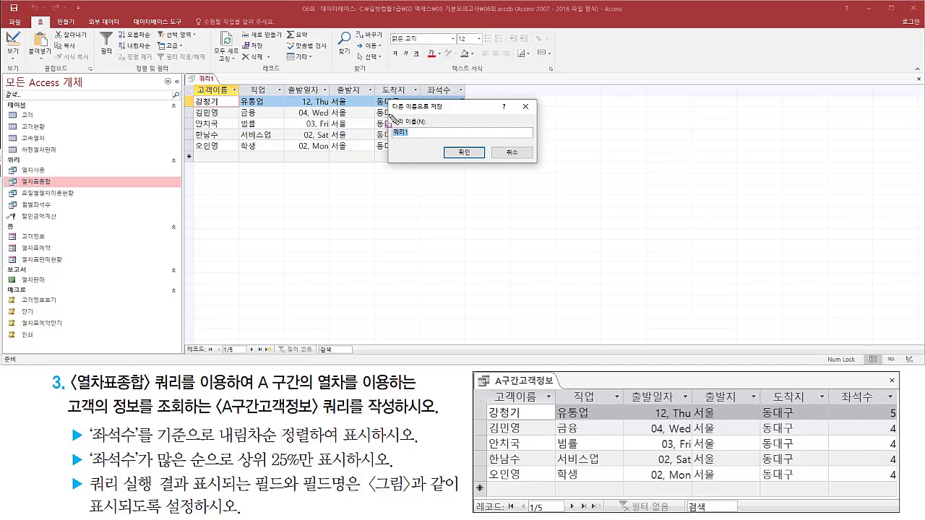
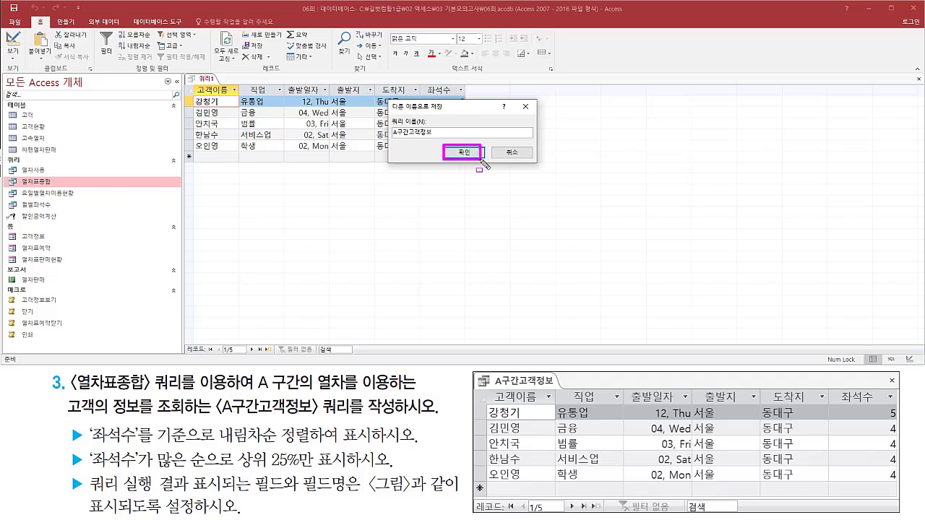
Save the query under the name A구간고객정보.
click(480, 155)
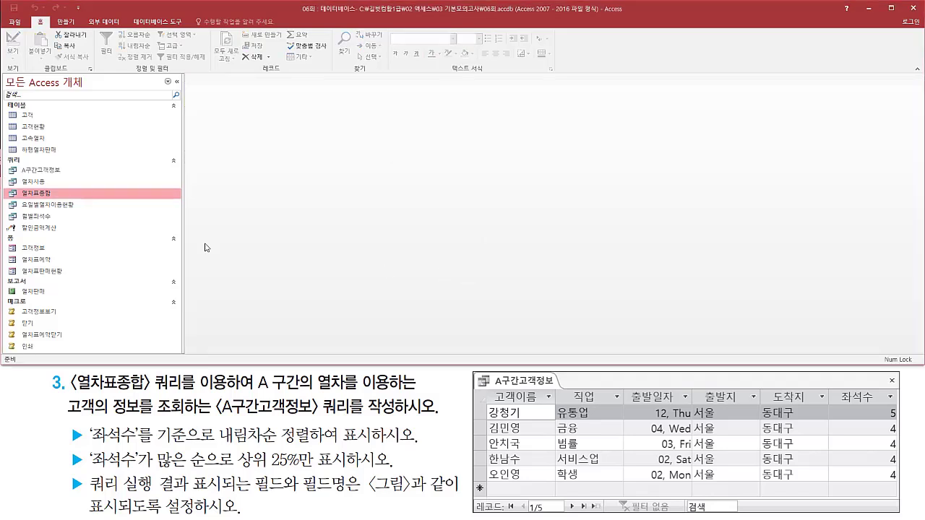
drag(20, 161, 73, 178)
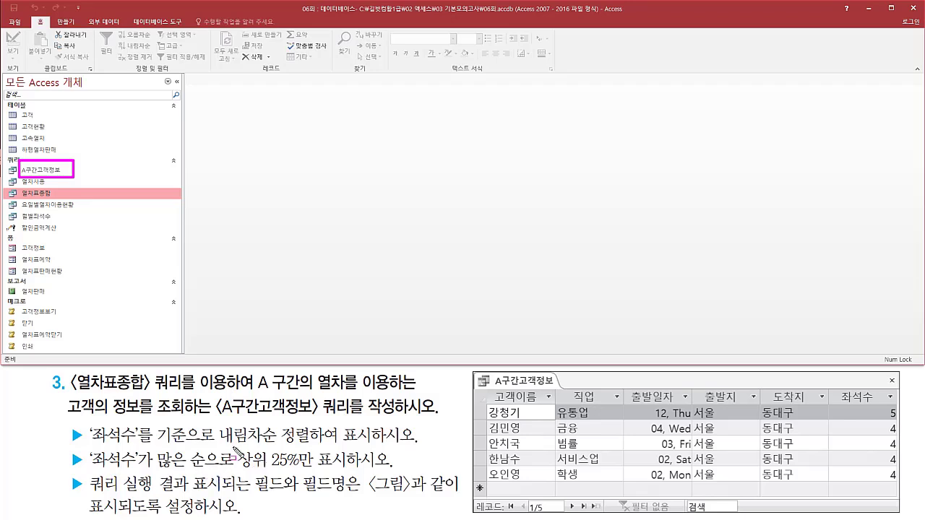
drag(233, 447, 350, 474)
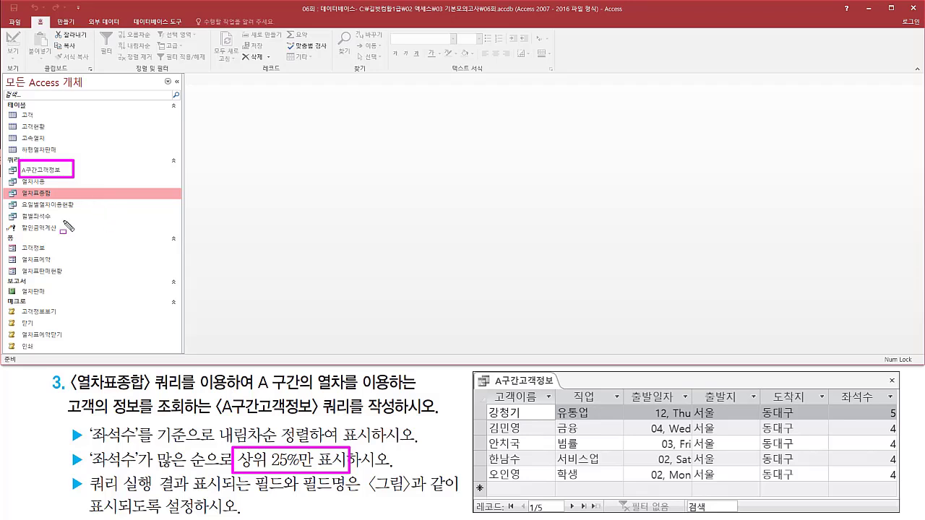
Open the A구간고객정보 query in design view and check its settings against the top 25% requirement.
key(Escape)
click(53, 175)
right_click(53, 174)
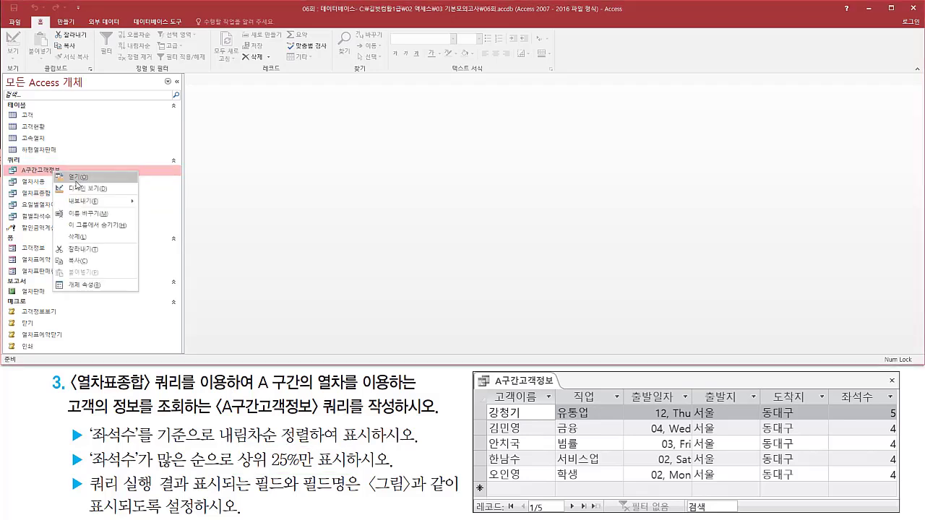
click(87, 191)
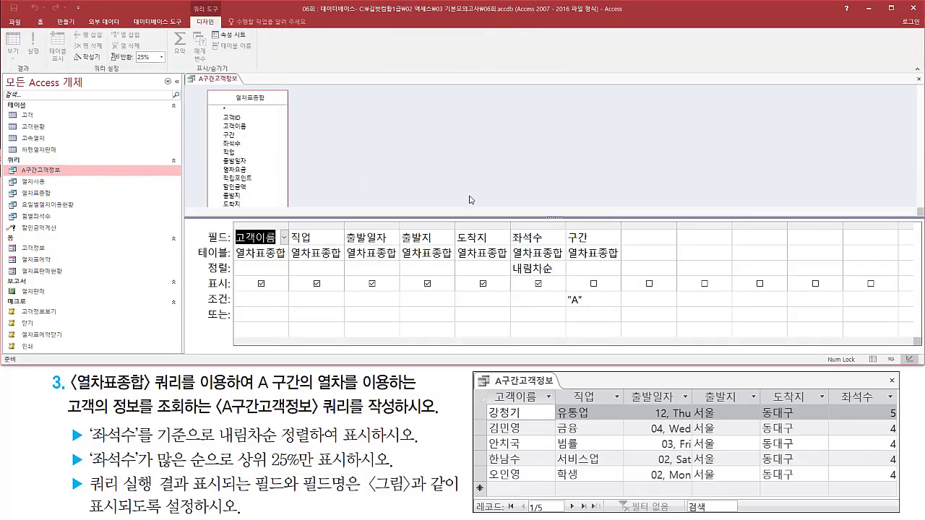
click(532, 183)
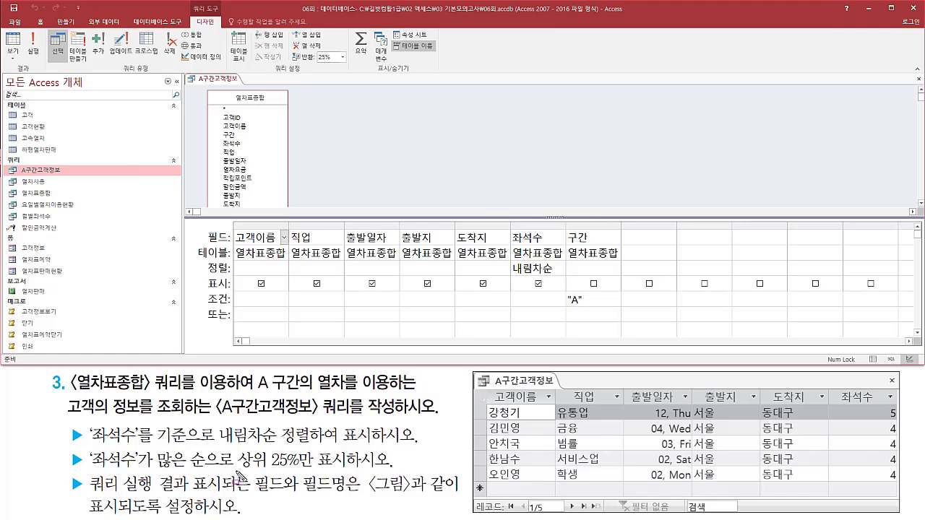
mouse_move(235, 472)
mouse_down()
mouse_move(353, 472)
mouse_move(353, 449)
mouse_up()
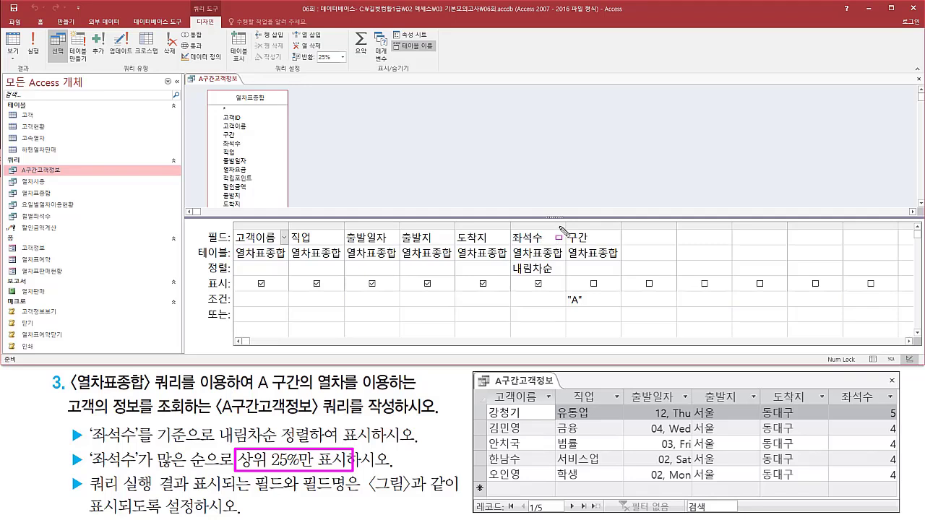
key(Escape)
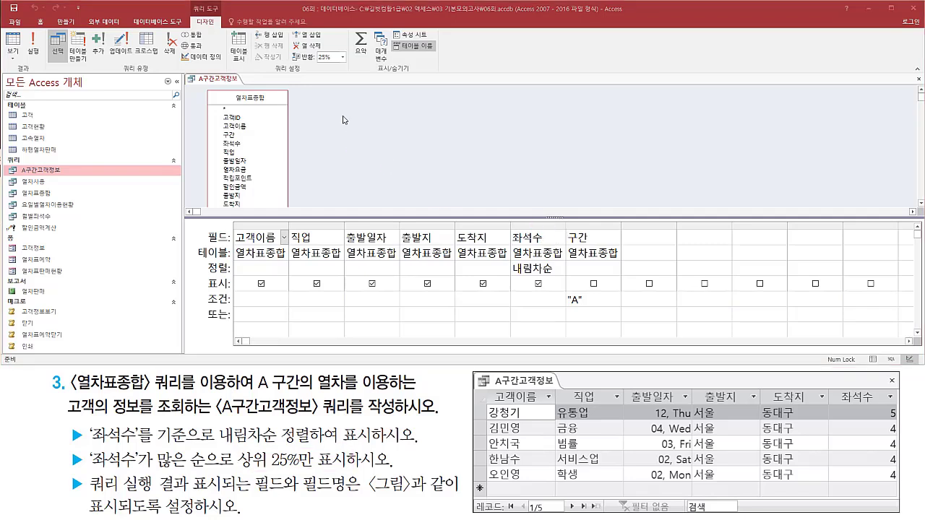
Show the query's SQL statement and examine how its TOP 25 PERCENT clause expresses the top 25% requirement.
click(339, 112)
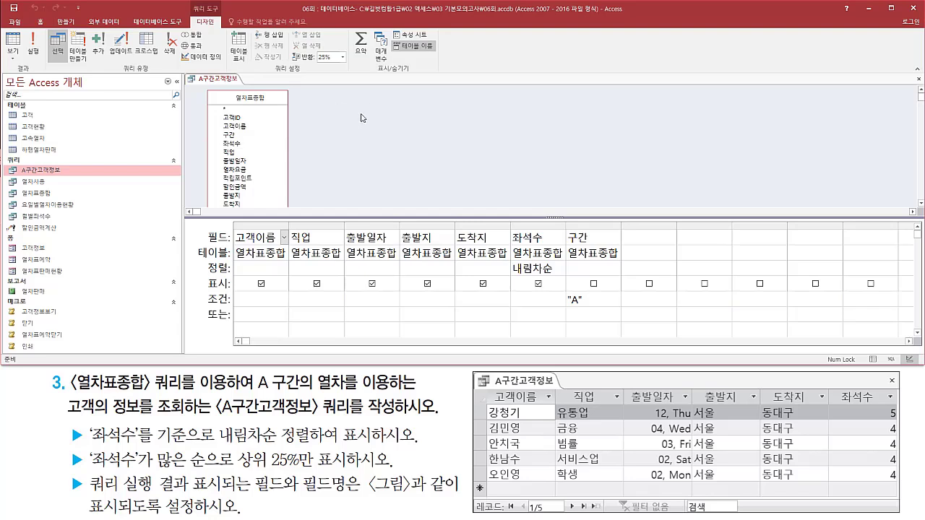
right_click(362, 117)
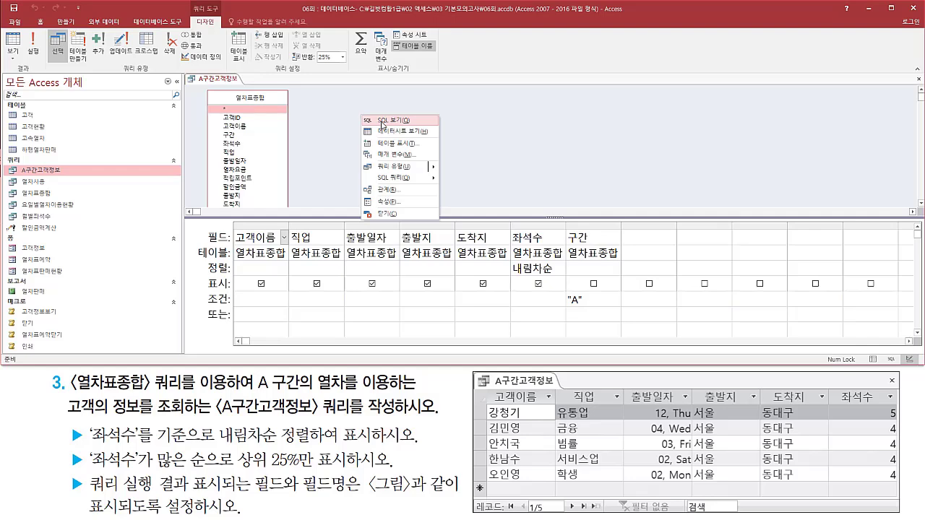
click(382, 124)
click(296, 99)
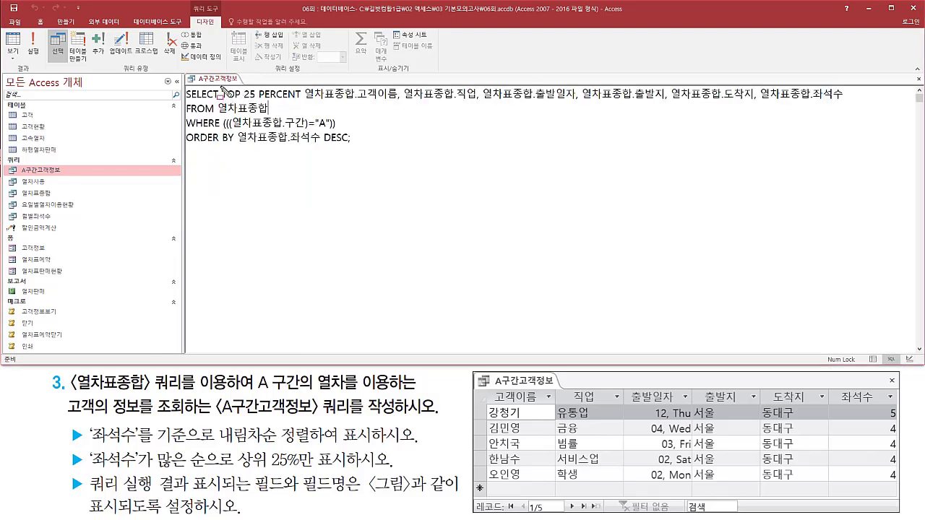
mouse_move(221, 86)
mouse_down()
mouse_move(238, 101)
mouse_move(303, 101)
mouse_up()
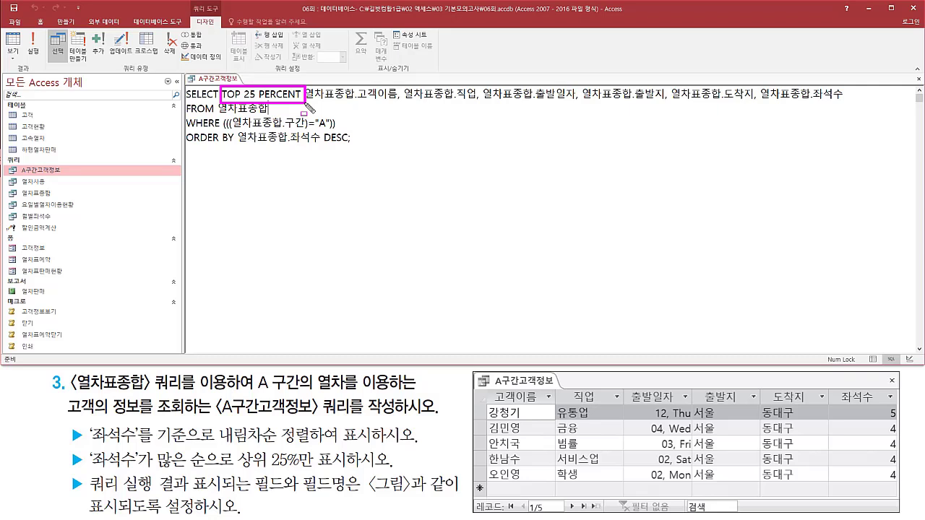
drag(231, 478, 342, 478)
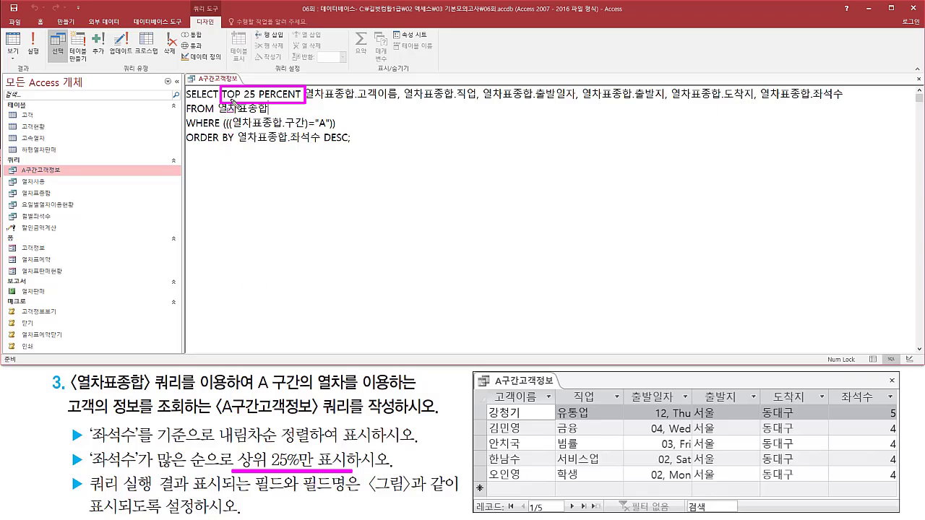
drag(232, 100, 304, 101)
key(Escape)
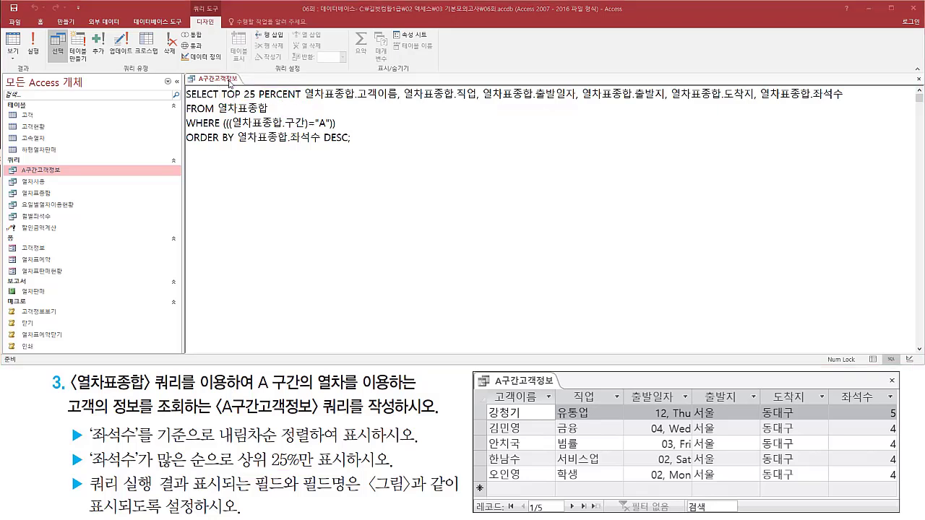
Return to the query's design view and set its 상위 값 (top values) property to 모두.
right_click(228, 79)
click(259, 123)
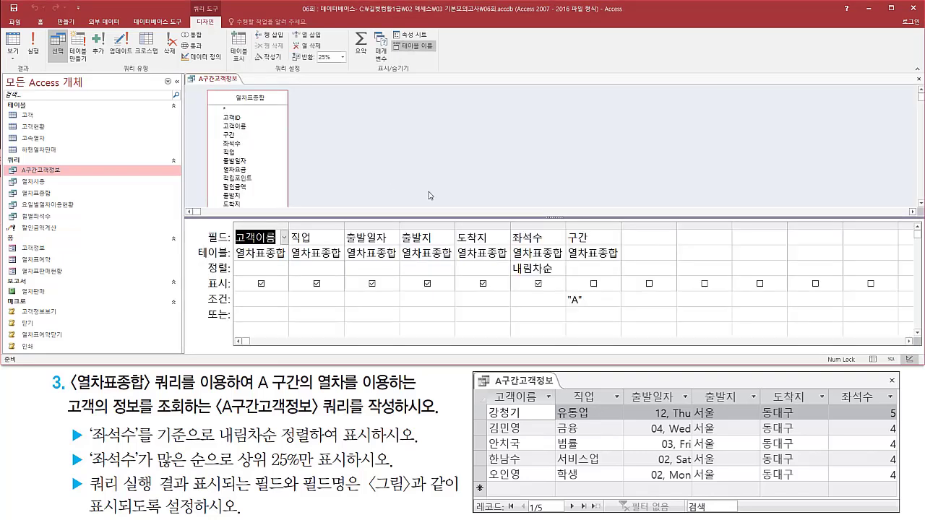
click(634, 237)
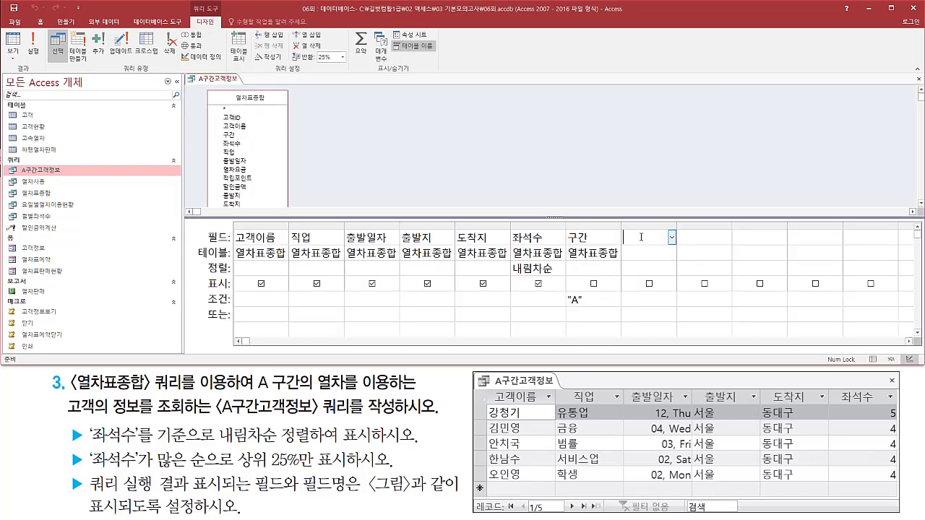
right_click(640, 237)
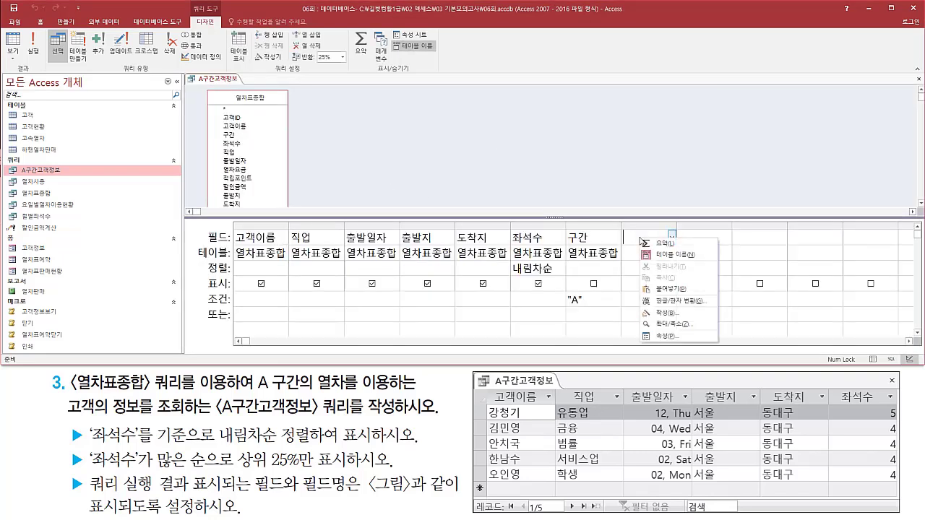
click(668, 336)
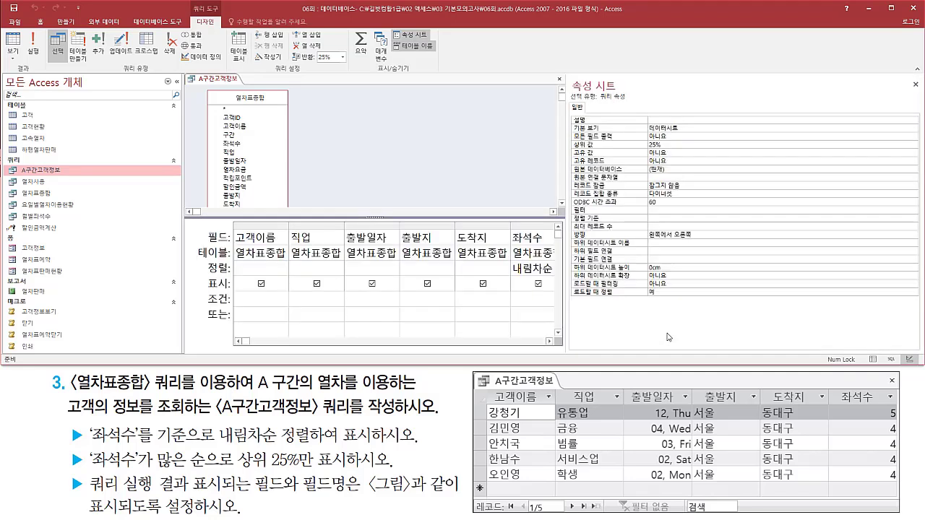
click(687, 142)
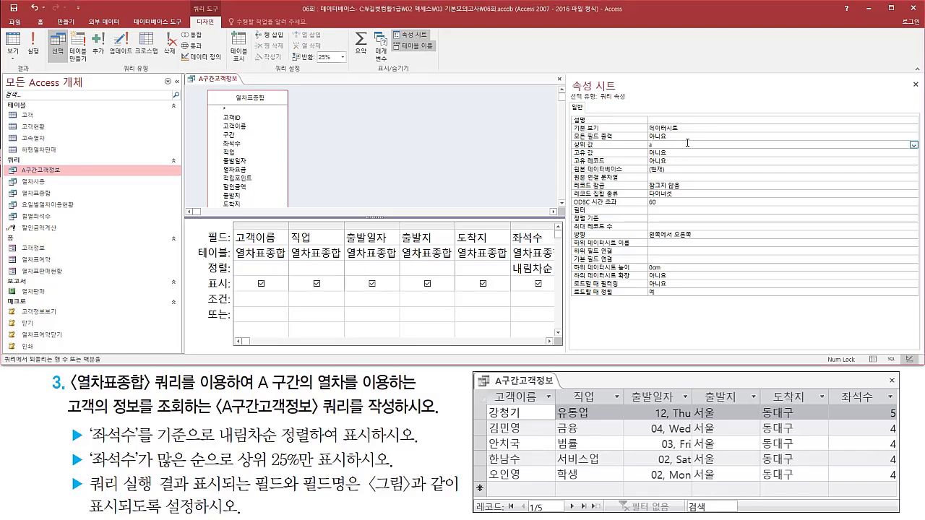
key(Return)
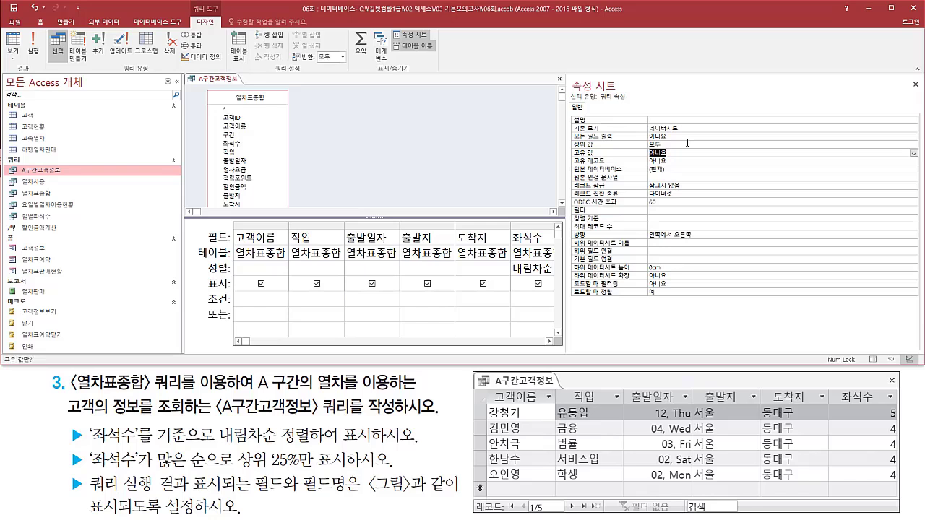
click(916, 86)
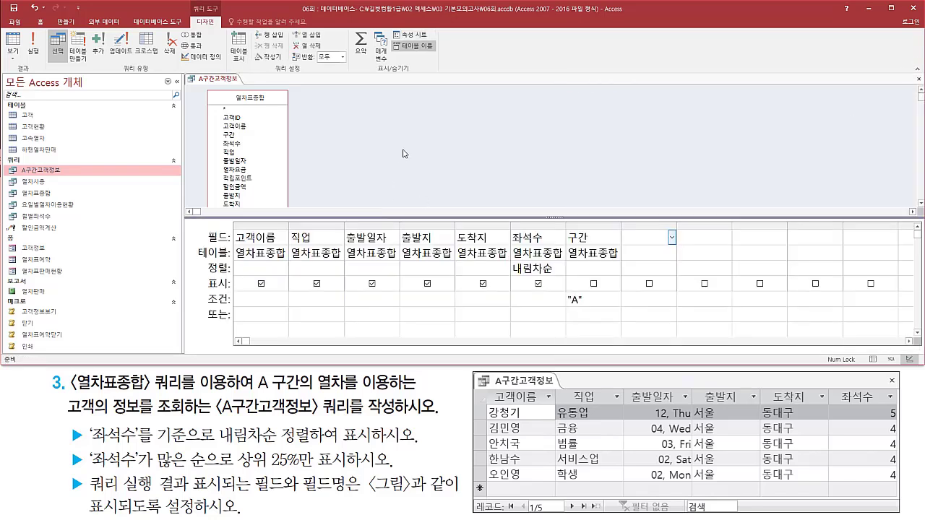
In the query's SQL statement, insert "top 25 percent" directly after SELECT, before the field list.
drag(228, 225, 632, 318)
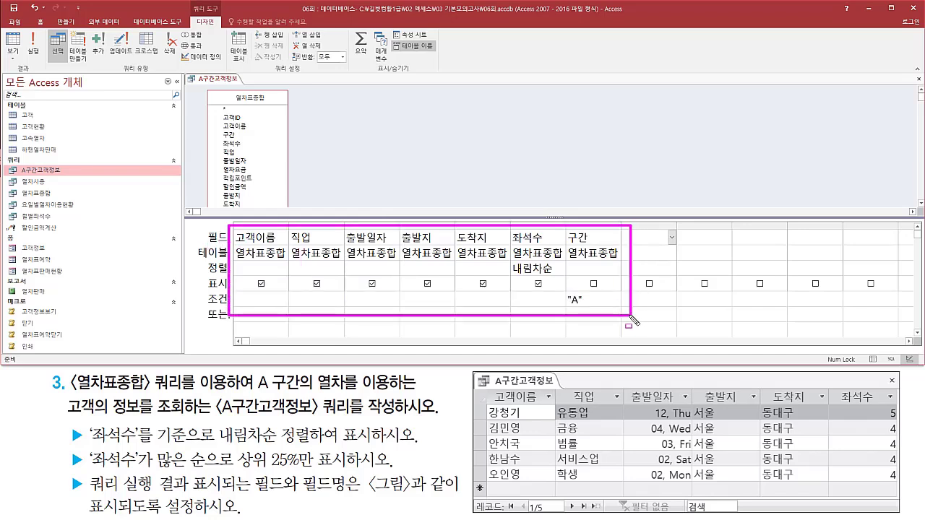
key(Escape)
click(356, 110)
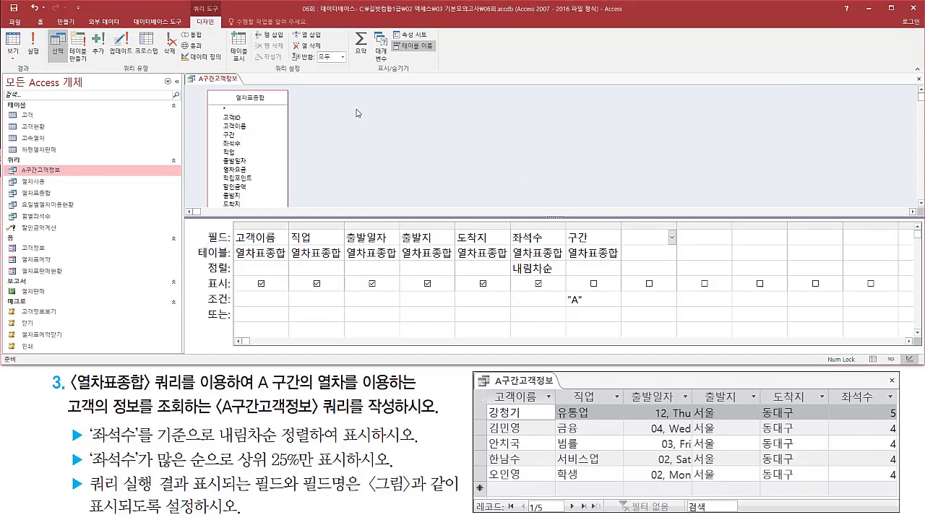
right_click(357, 113)
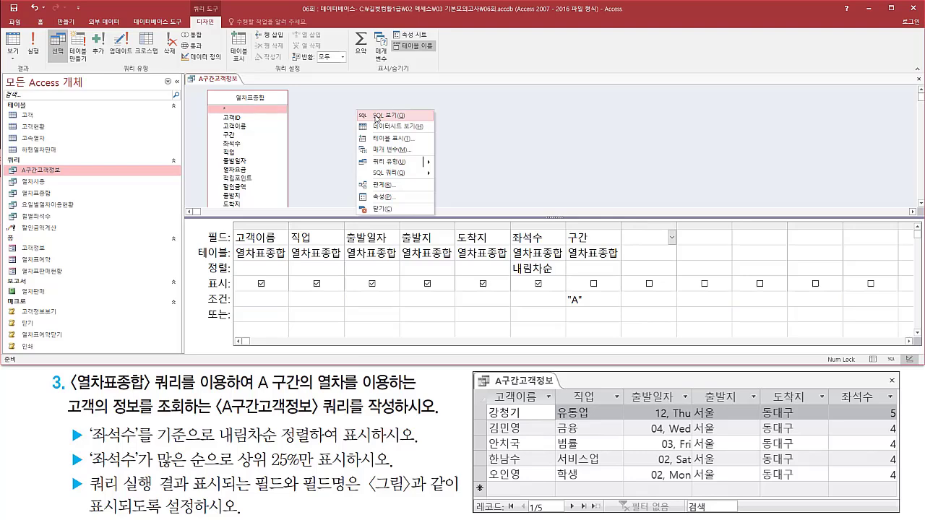
click(366, 116)
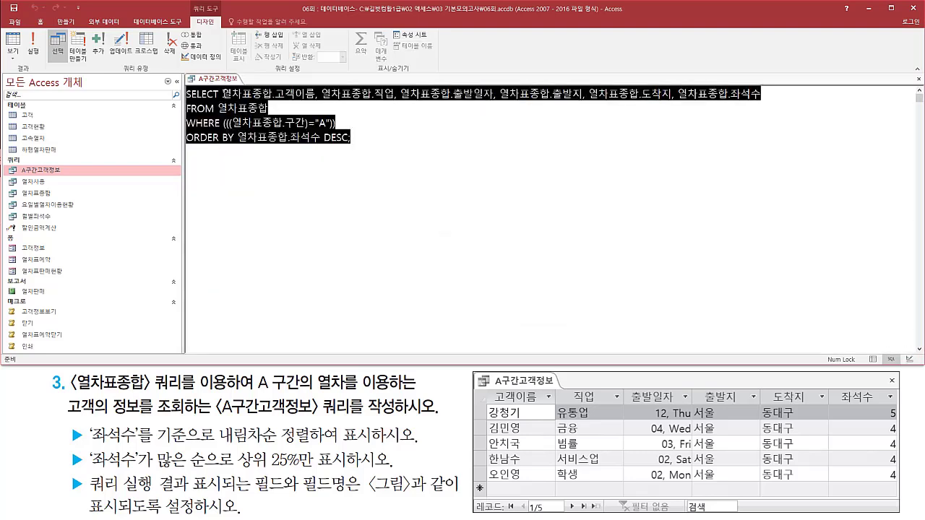
click(222, 96)
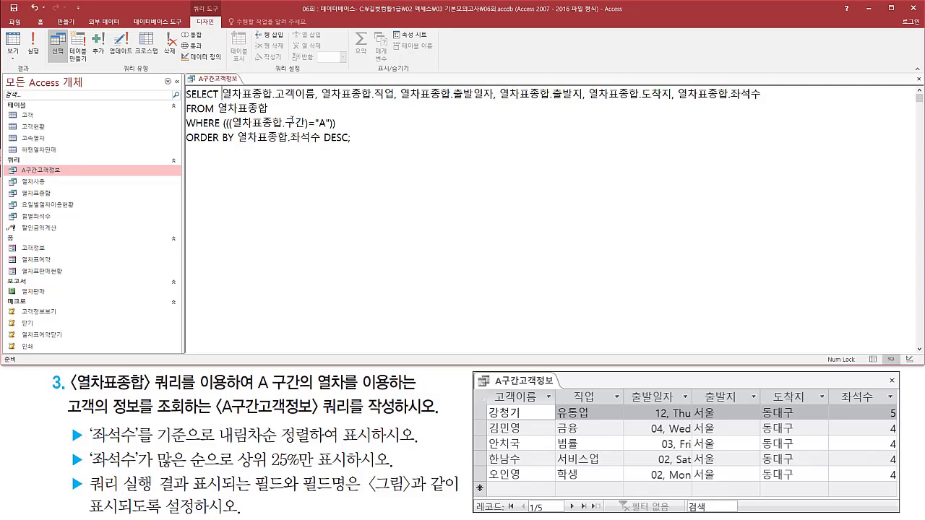
text(top)
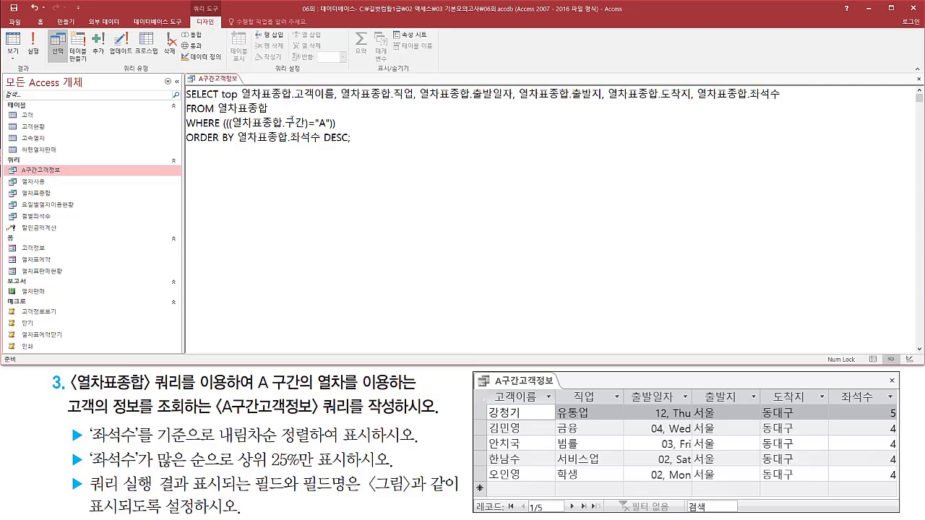
text( 25 per)
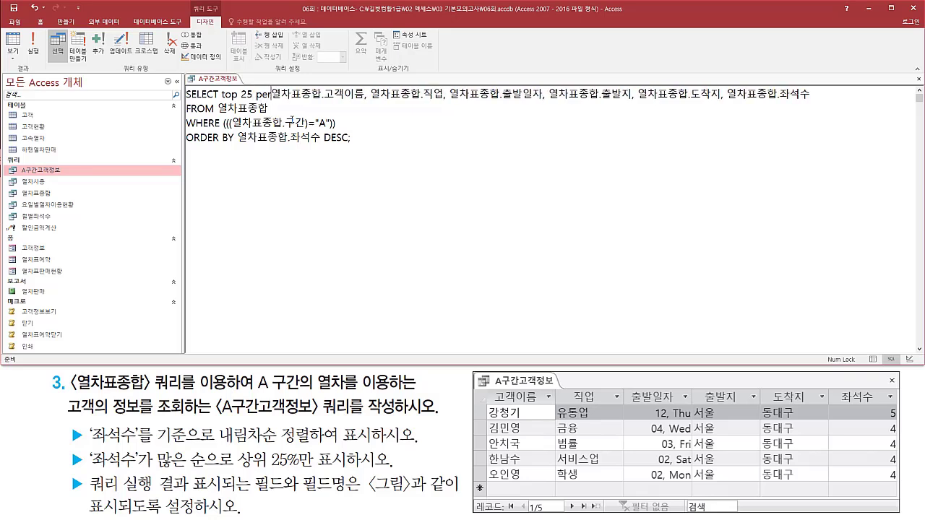
text(cent)
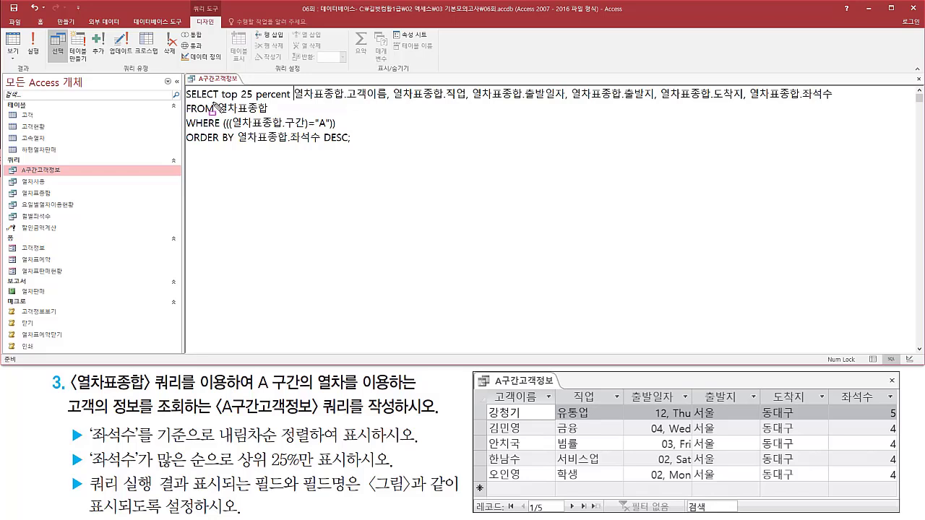
mouse_move(220, 102)
mouse_down()
mouse_move(293, 101)
mouse_move(293, 87)
mouse_up()
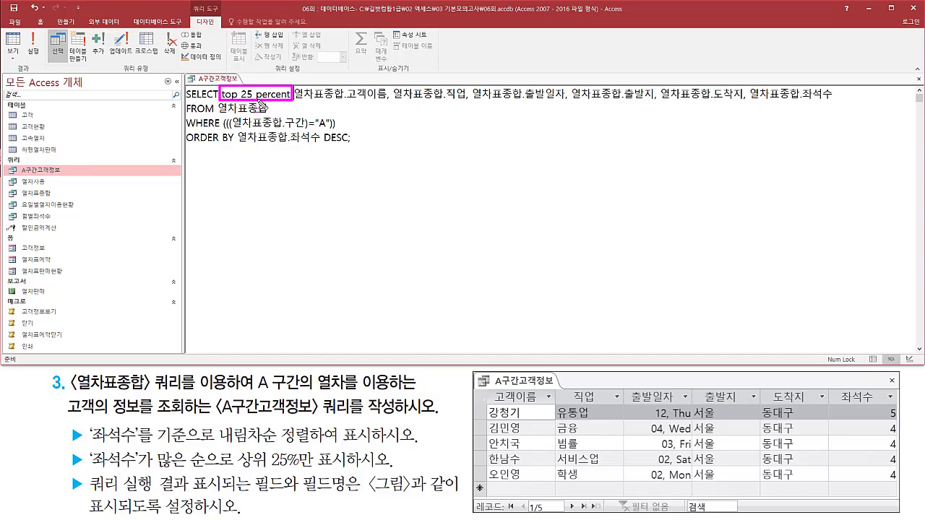
key(Escape)
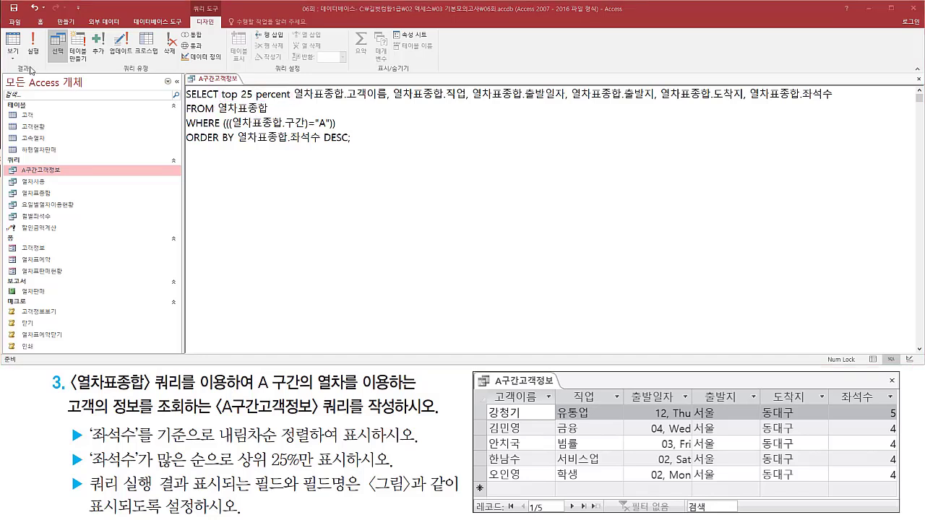
Run the A구간고객정보 query and compare its result with the sample table and the top 25% requirement.
click(38, 50)
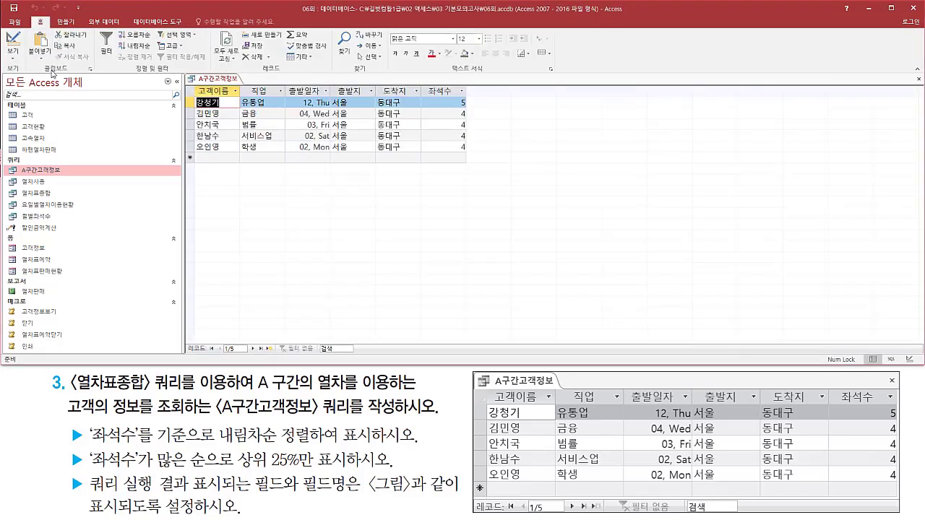
drag(192, 85, 473, 163)
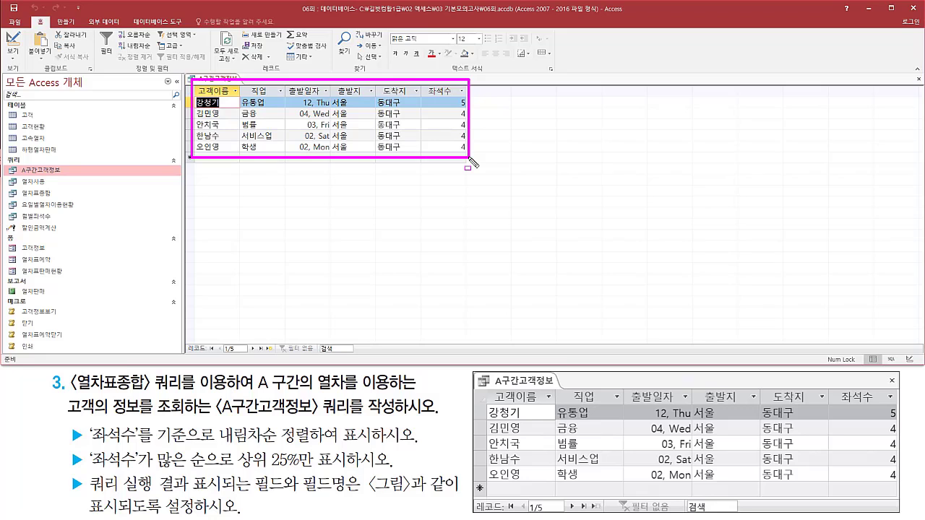
mouse_move(237, 476)
mouse_down()
mouse_move(318, 477)
mouse_move(354, 449)
mouse_up()
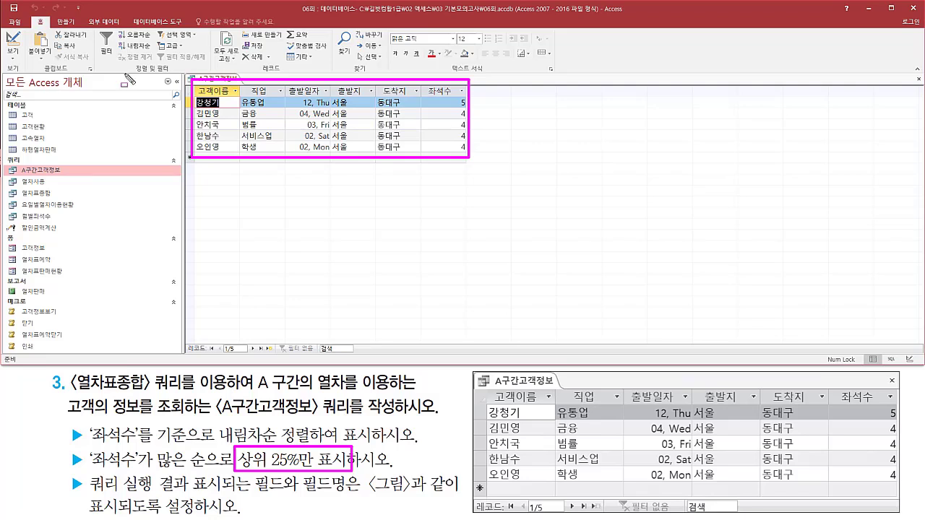
Close the A구간고객정보 query without saving its design changes.
right_click(217, 79)
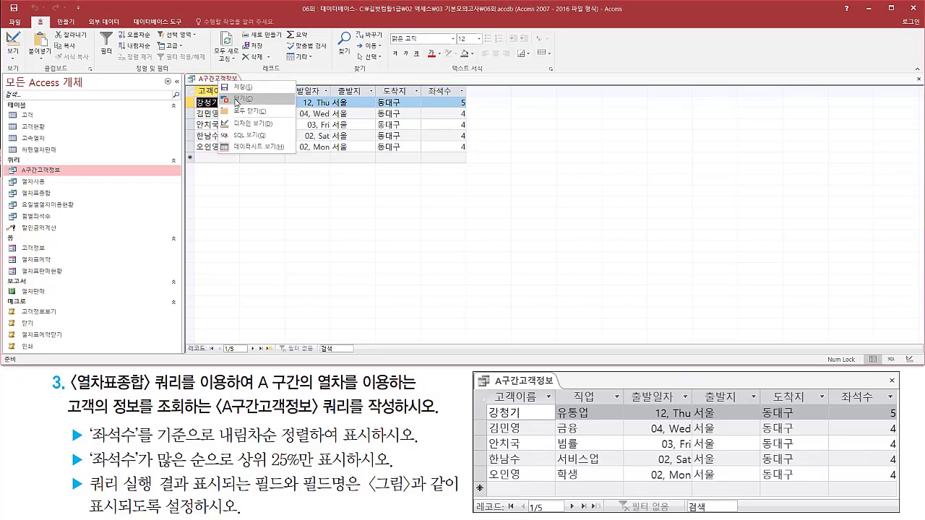
click(237, 100)
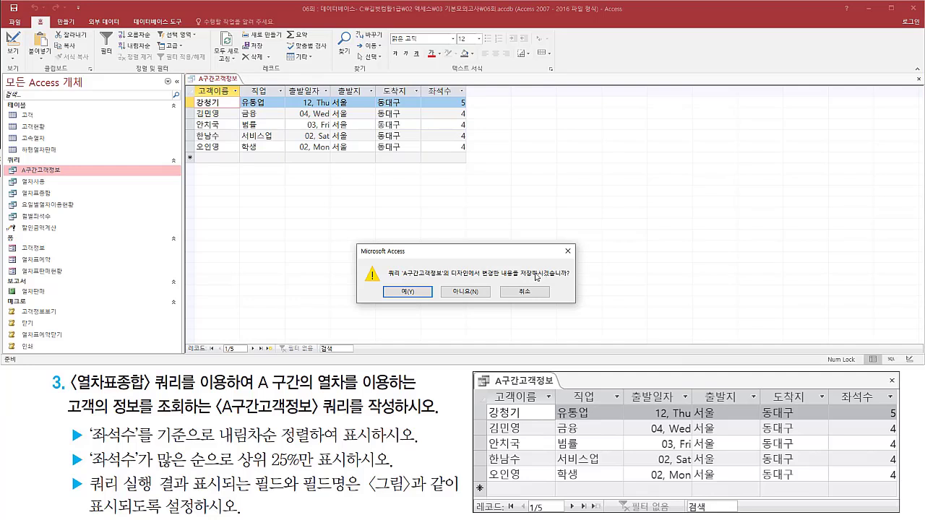
click(464, 292)
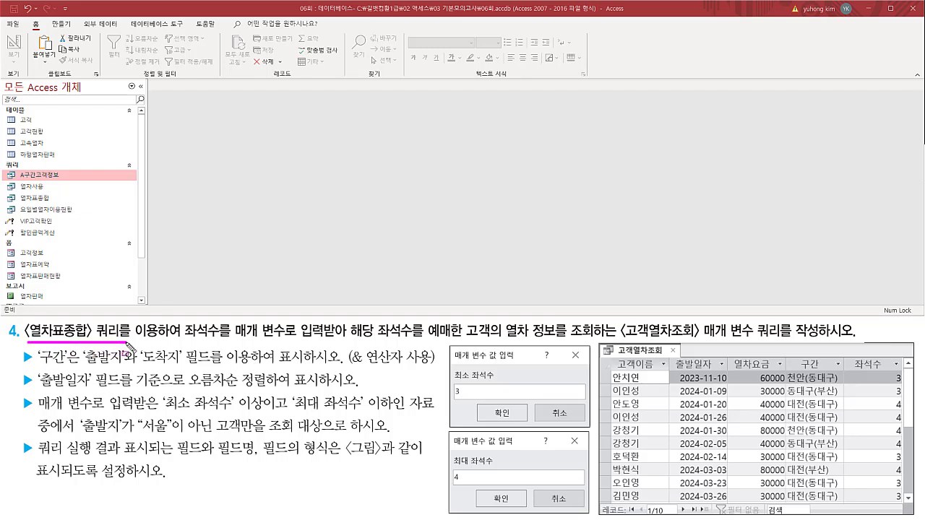
Examine task 4's requirements for the 고객열차조회 parameter query: its source query, the 최소 좌석수 and 최대 좌석수 prompts, and the query name.
drag(26, 323, 161, 341)
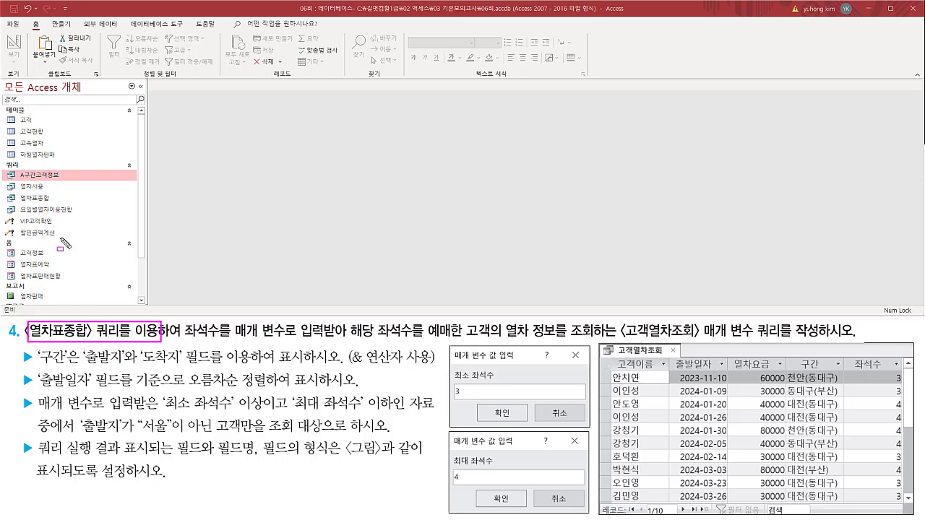
drag(6, 190, 63, 204)
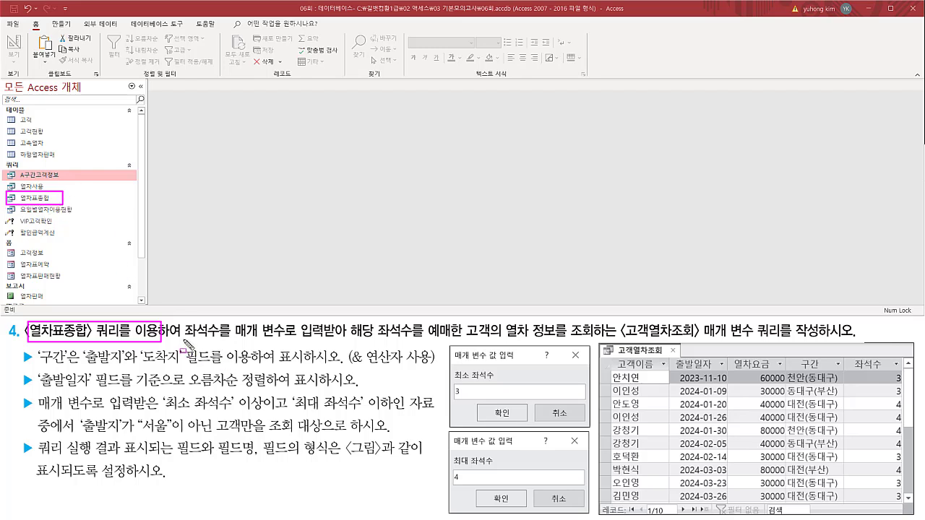
drag(186, 344, 349, 342)
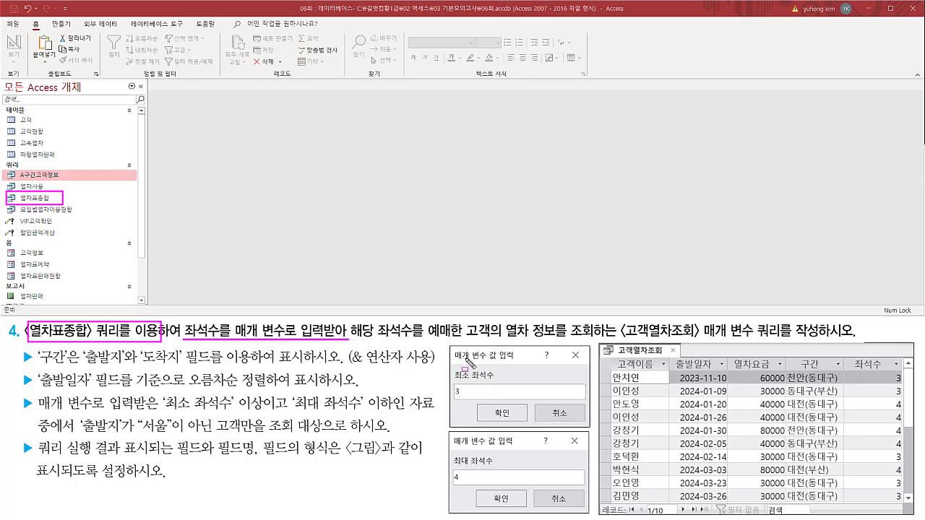
drag(454, 374, 525, 372)
drag(454, 449, 526, 448)
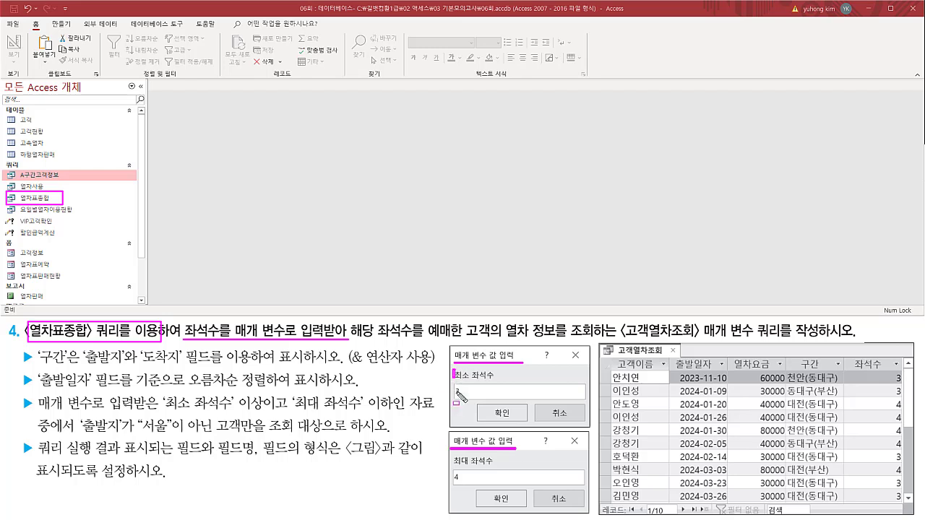
drag(453, 369, 498, 399)
drag(448, 454, 496, 488)
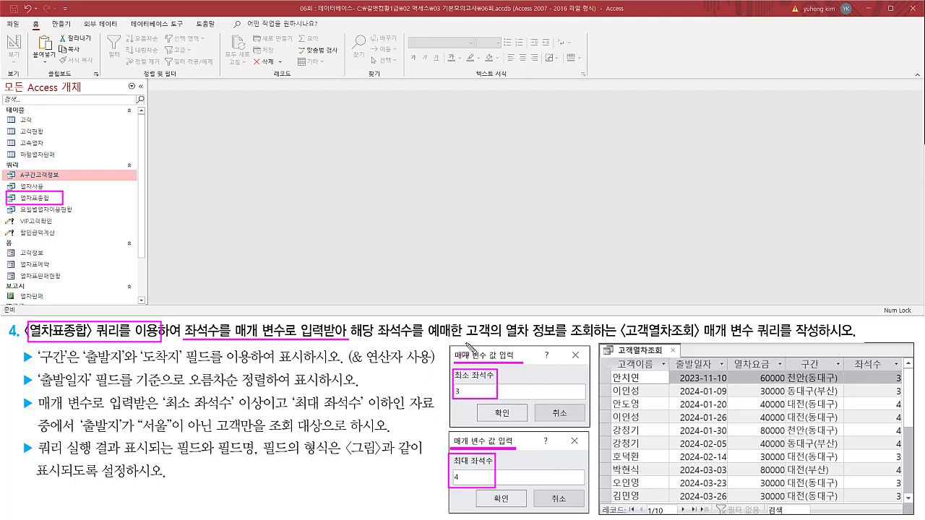
mouse_move(350, 322)
mouse_down()
mouse_move(381, 340)
mouse_move(470, 346)
mouse_move(614, 337)
mouse_move(621, 323)
mouse_move(626, 338)
mouse_move(698, 324)
mouse_move(699, 339)
mouse_move(824, 338)
mouse_up()
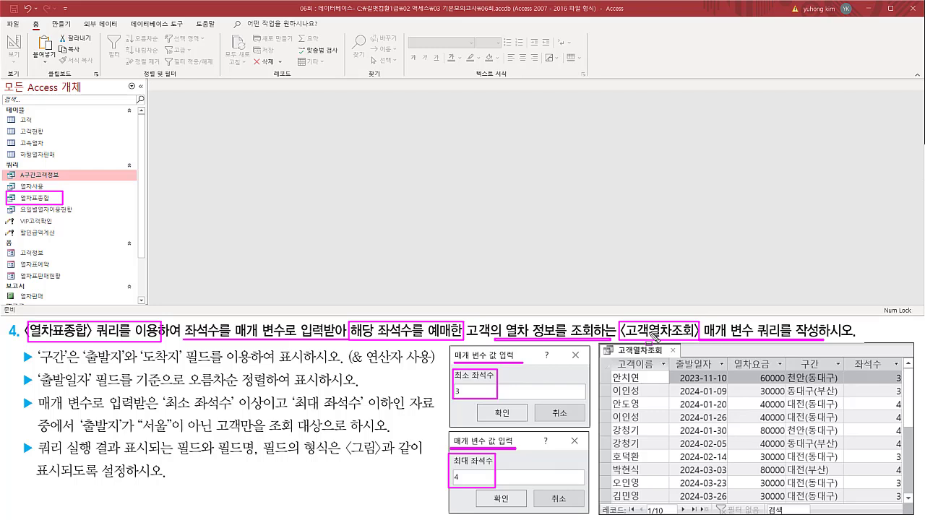
key(Escape)
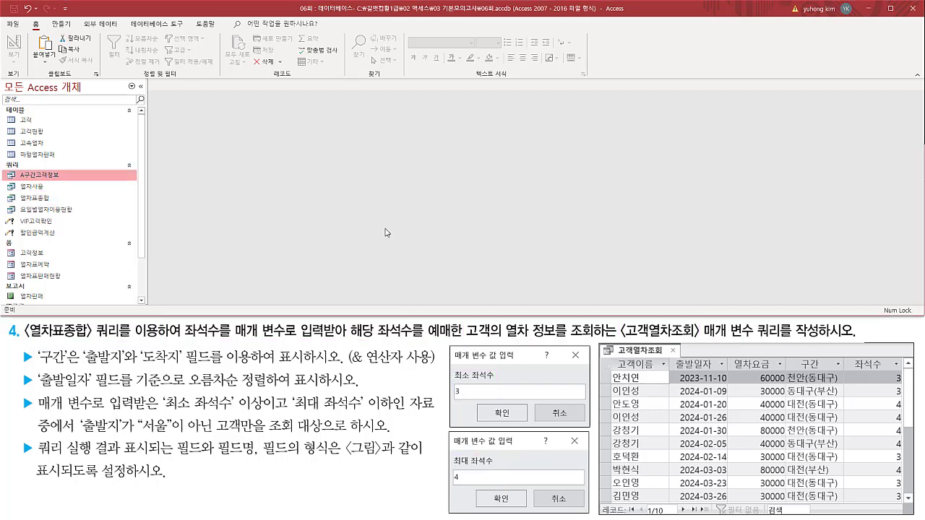
Create a new blank query in design view.
click(62, 23)
key(ctrl+2)
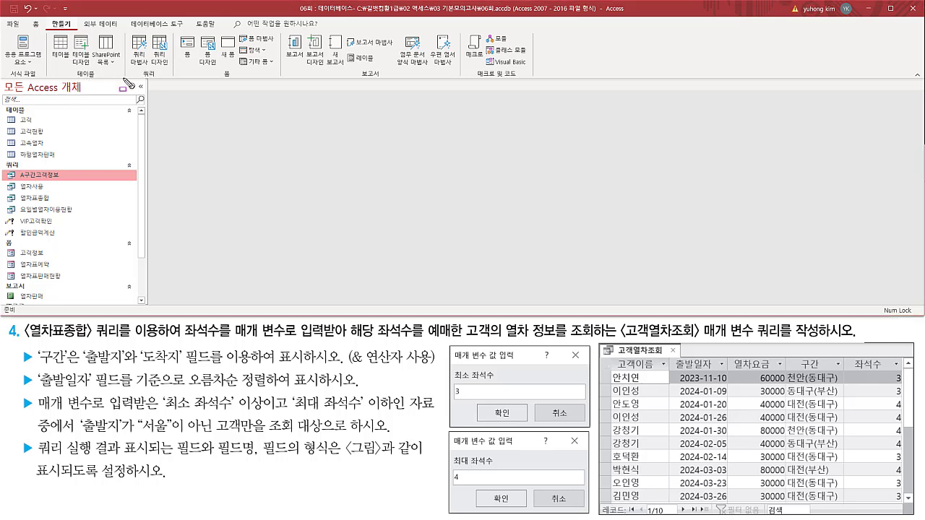
drag(137, 78, 161, 79)
drag(149, 34, 172, 68)
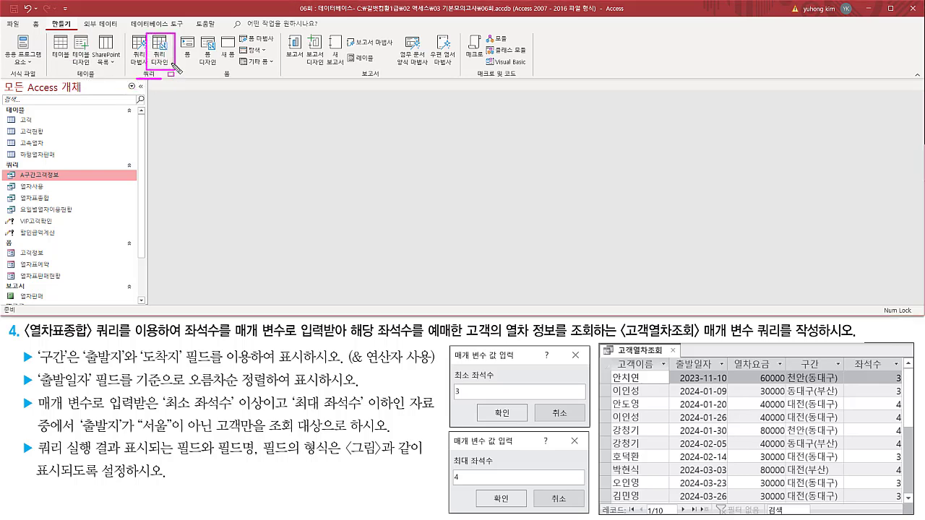
key(Escape)
click(163, 57)
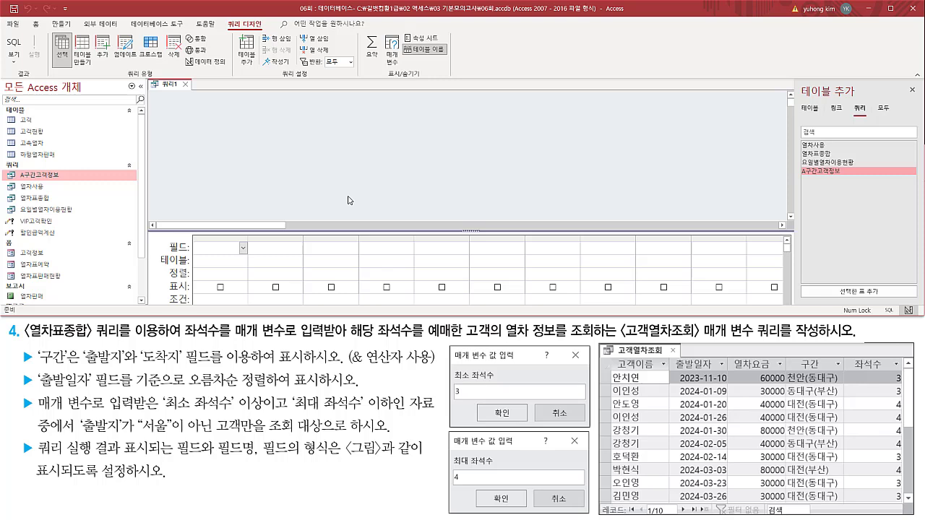
Add the existing 열차표종합 query as the source of the new query.
mouse_move(148, 76)
mouse_down()
mouse_move(227, 217)
mouse_move(745, 292)
mouse_move(790, 315)
mouse_up()
mouse_move(799, 82)
mouse_down()
mouse_move(882, 116)
mouse_move(877, 102)
mouse_up()
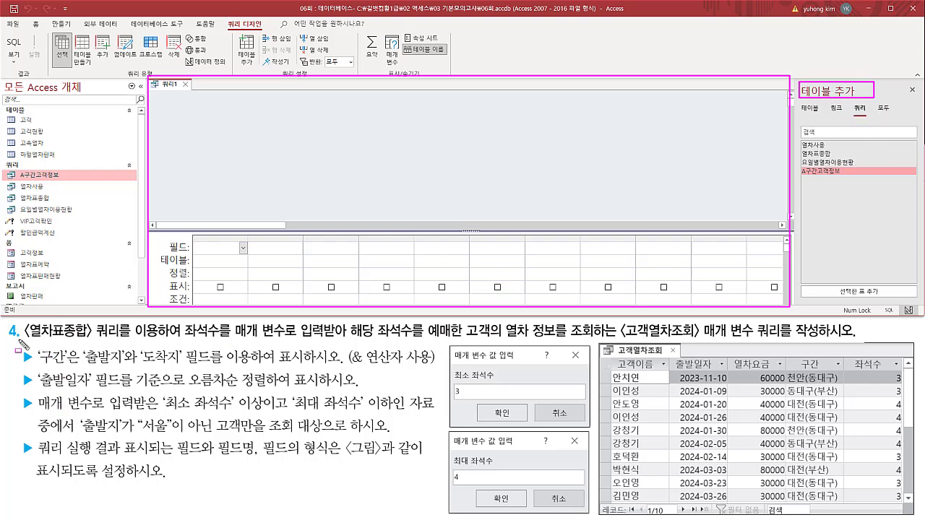
mouse_move(24, 339)
mouse_down()
mouse_move(134, 341)
mouse_move(157, 320)
mouse_up()
mouse_move(853, 104)
mouse_down()
mouse_move(860, 119)
mouse_move(870, 104)
mouse_up()
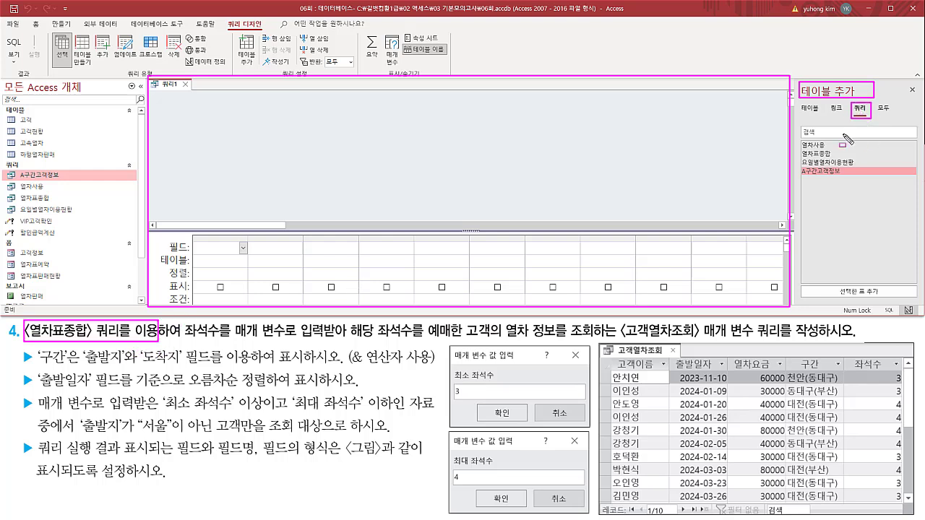
key(Escape)
click(824, 155)
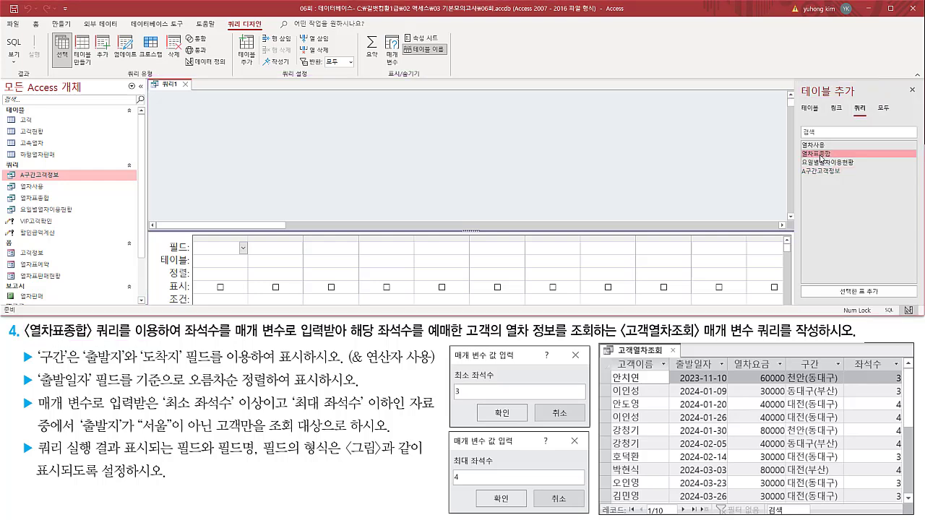
double_click(822, 156)
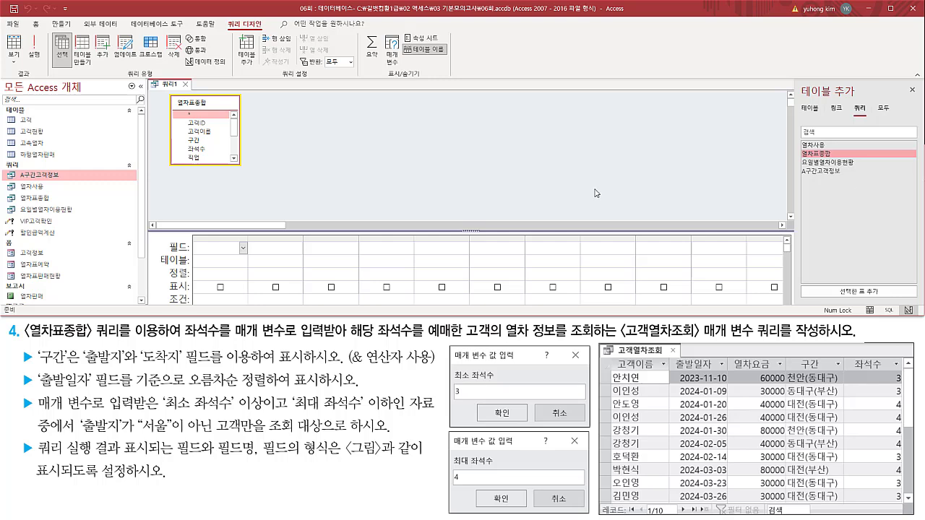
Close the 테이블 추가 pane and enlarge the design grid area beneath the 열차표종합 field list.
mouse_move(168, 94)
mouse_down()
mouse_move(206, 166)
mouse_move(243, 171)
mouse_up()
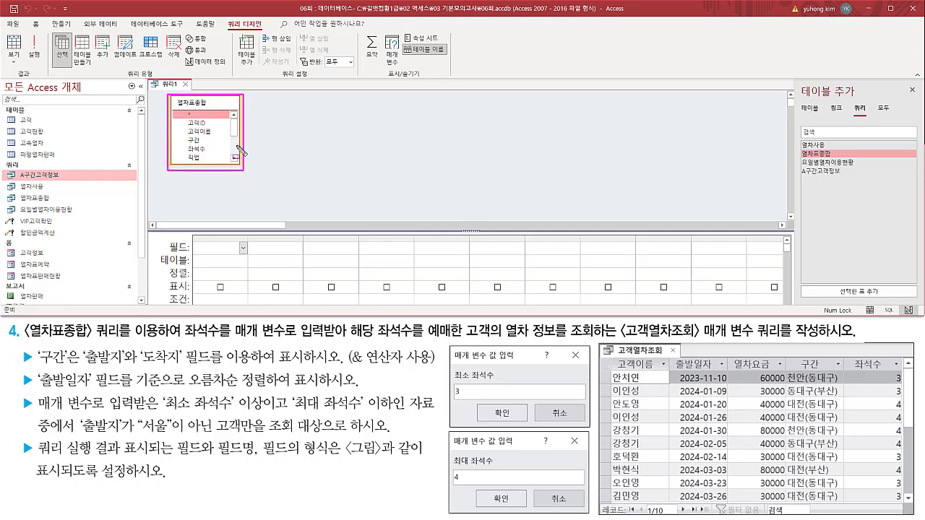
drag(906, 84, 919, 97)
key(Escape)
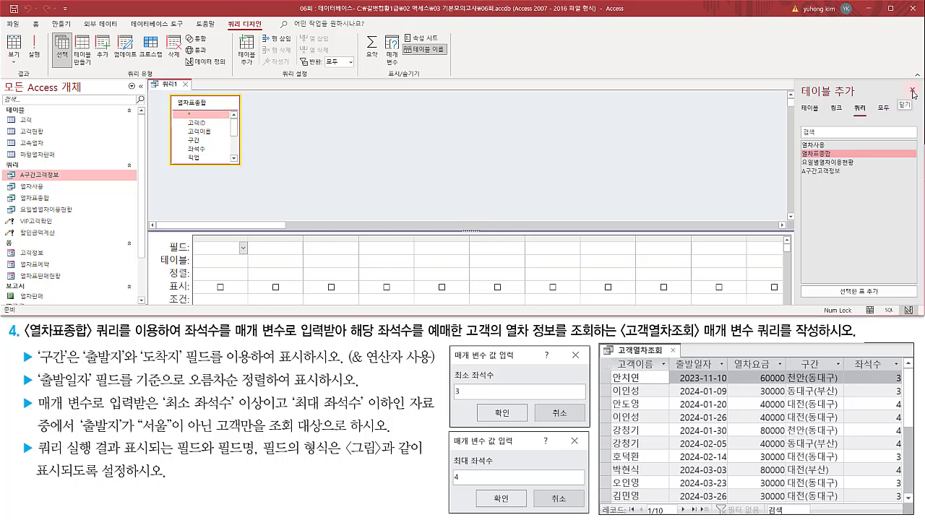
click(912, 92)
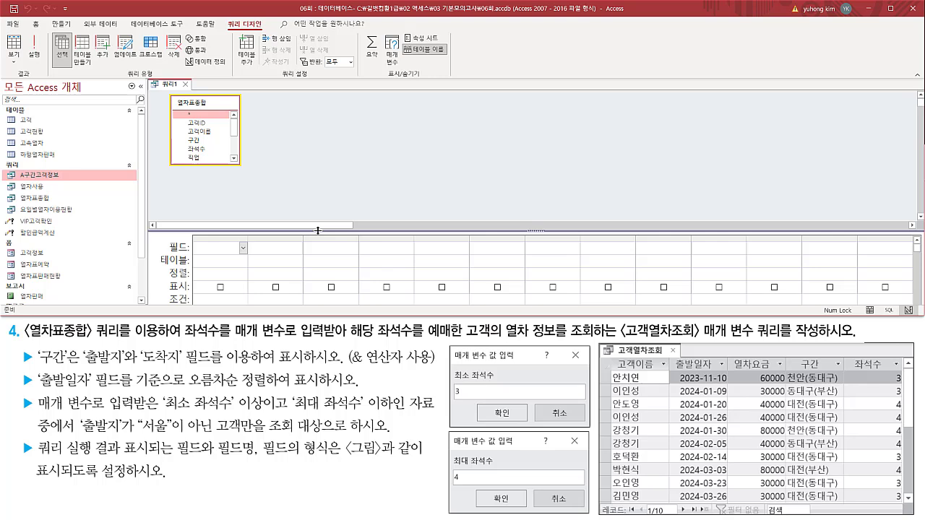
drag(318, 231, 313, 185)
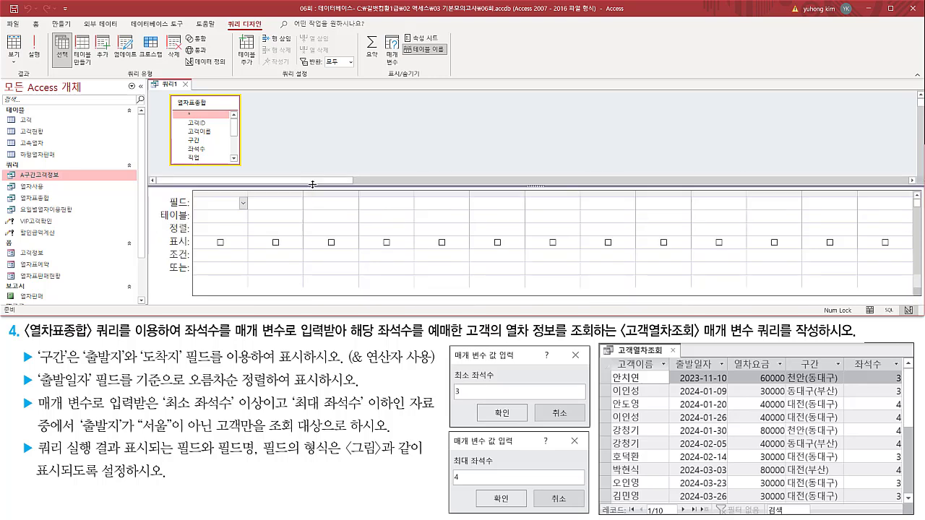
mouse_move(168, 93)
mouse_down()
mouse_move(250, 177)
mouse_move(243, 169)
mouse_up()
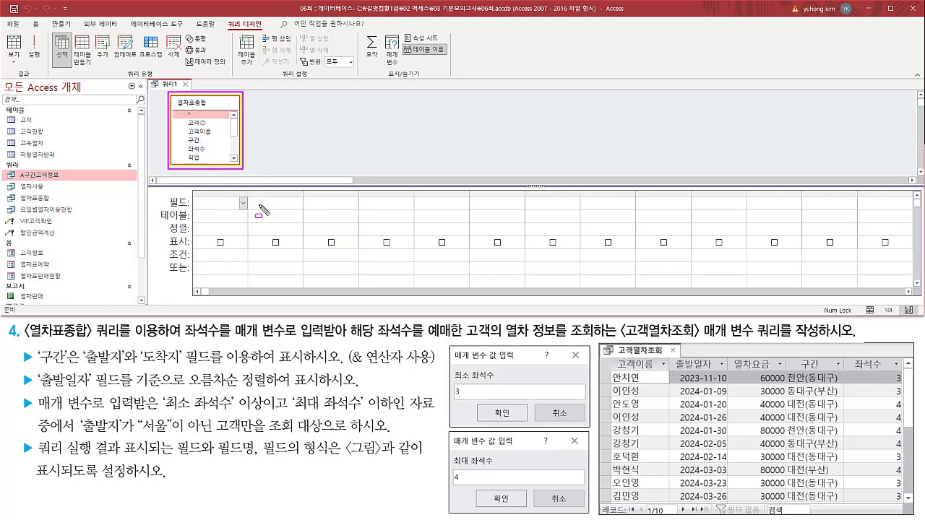
key(Escape)
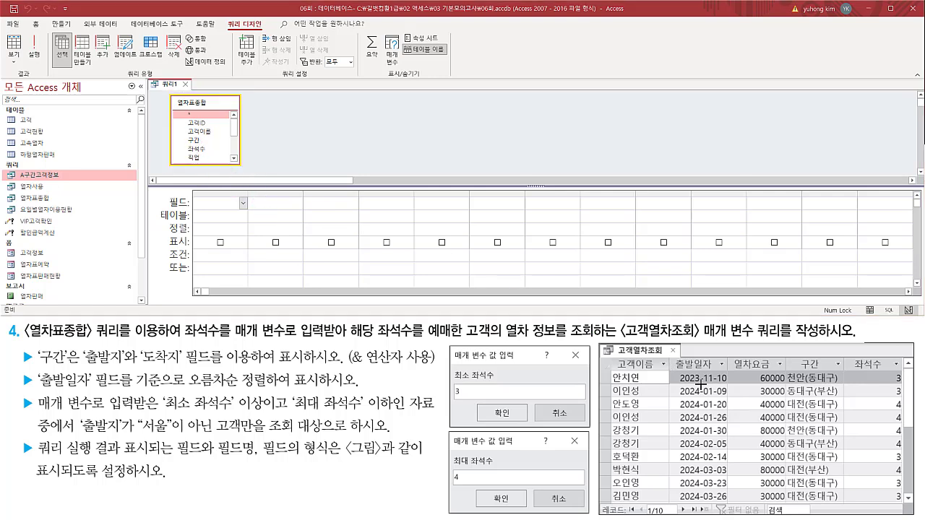
Add the 고객이름 field from 열차표종합 as the first column of the query grid.
drag(608, 356, 664, 373)
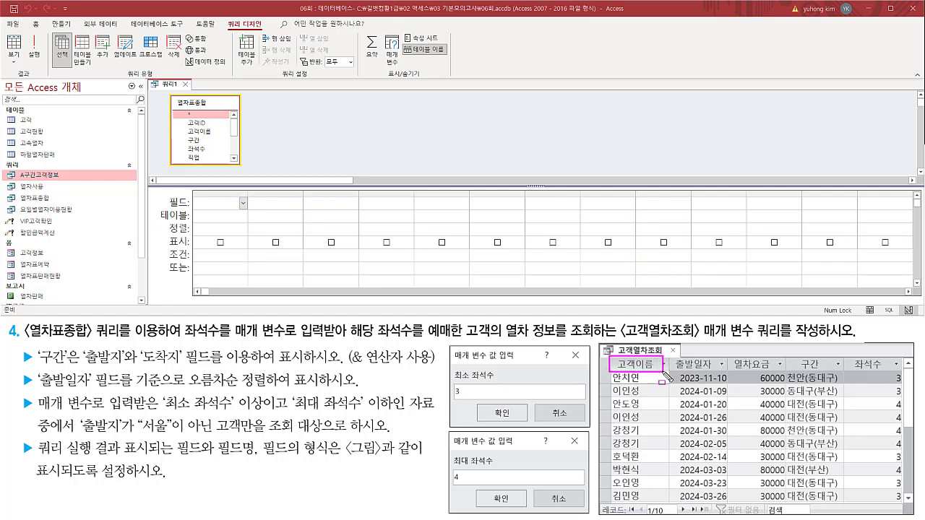
drag(184, 126, 215, 140)
key(Escape)
click(206, 133)
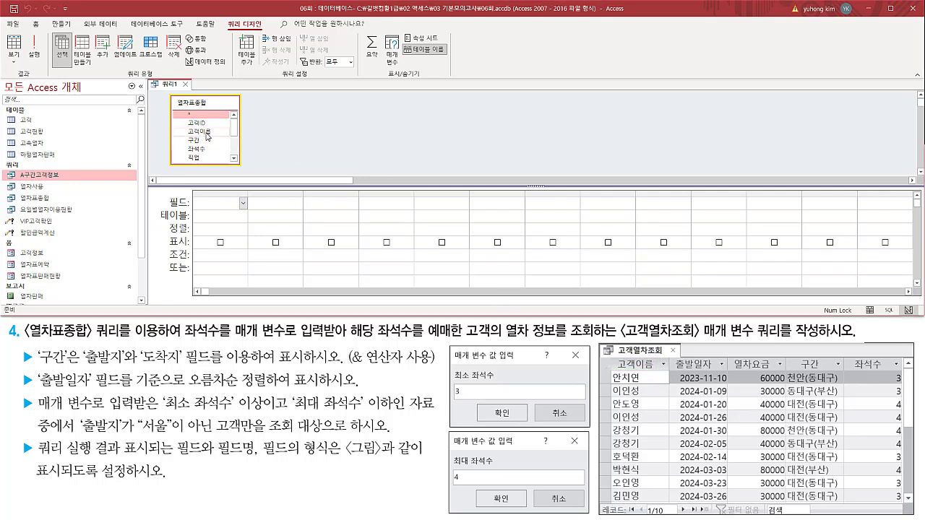
double_click(208, 135)
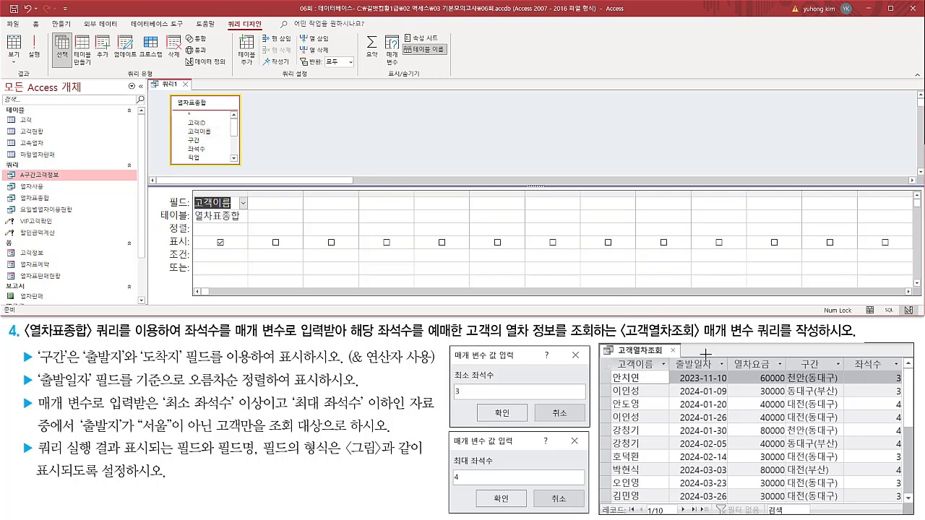
Add the 출발일자 field from 열차표종합 as the second column of the query grid.
drag(670, 353, 729, 372)
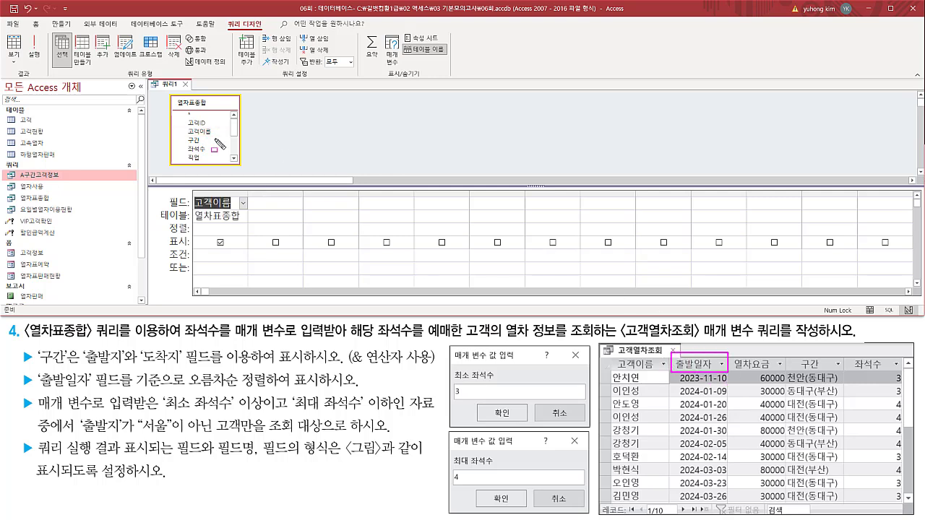
key(Escape)
drag(234, 131, 233, 139)
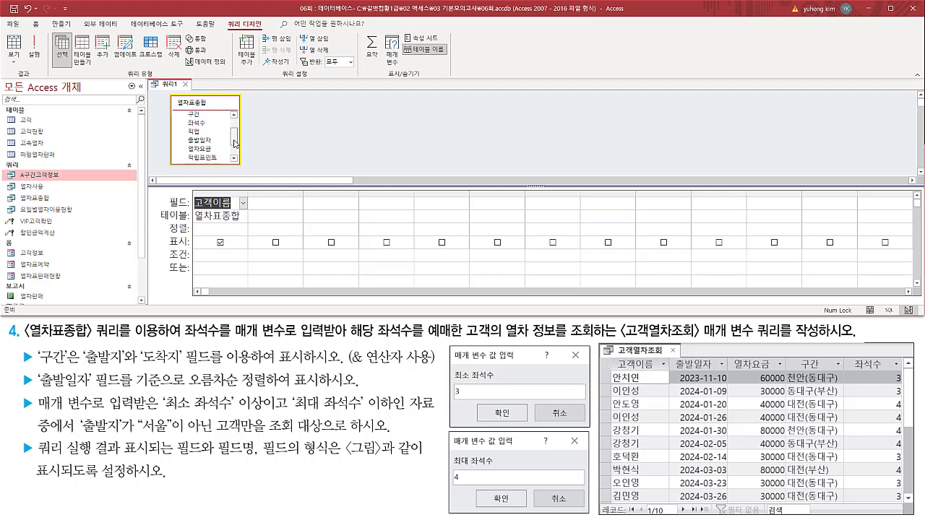
click(207, 143)
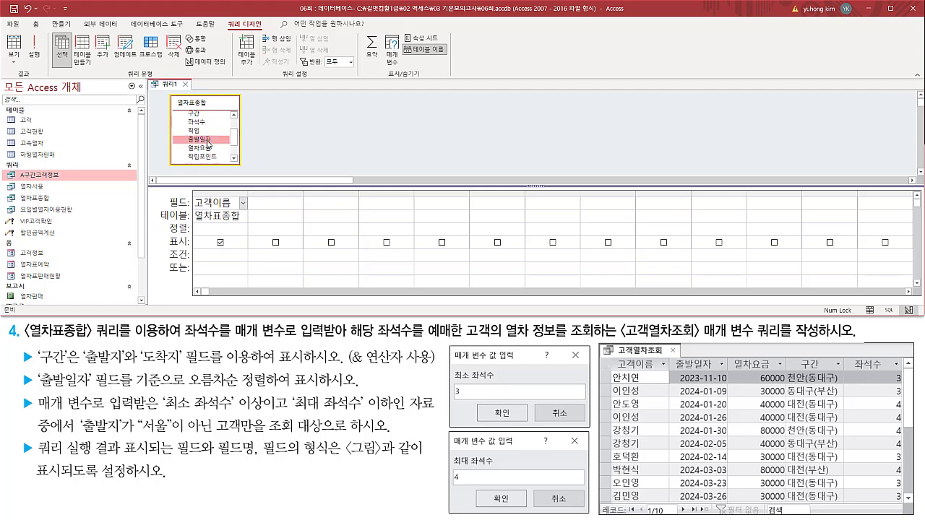
double_click(207, 143)
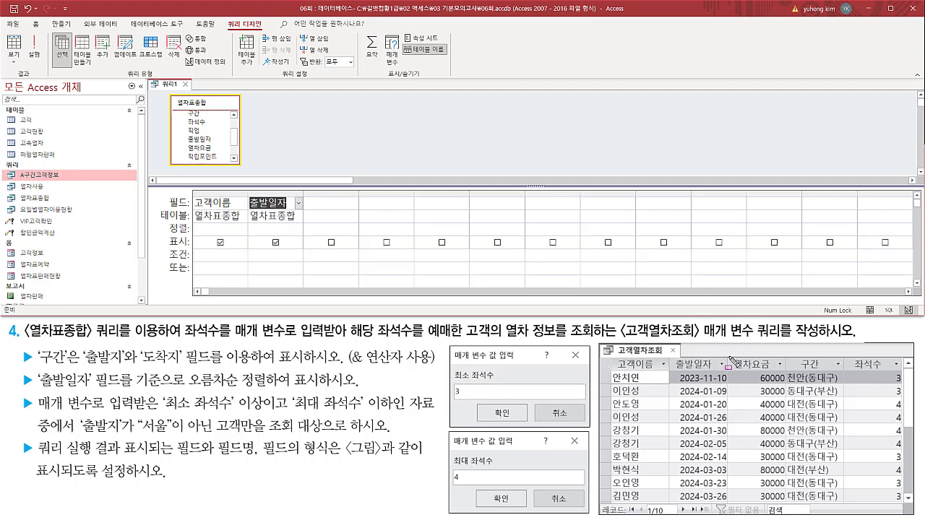
Add the 열차요금 field from 열차표종합 as the third column of the query grid.
drag(728, 357, 781, 370)
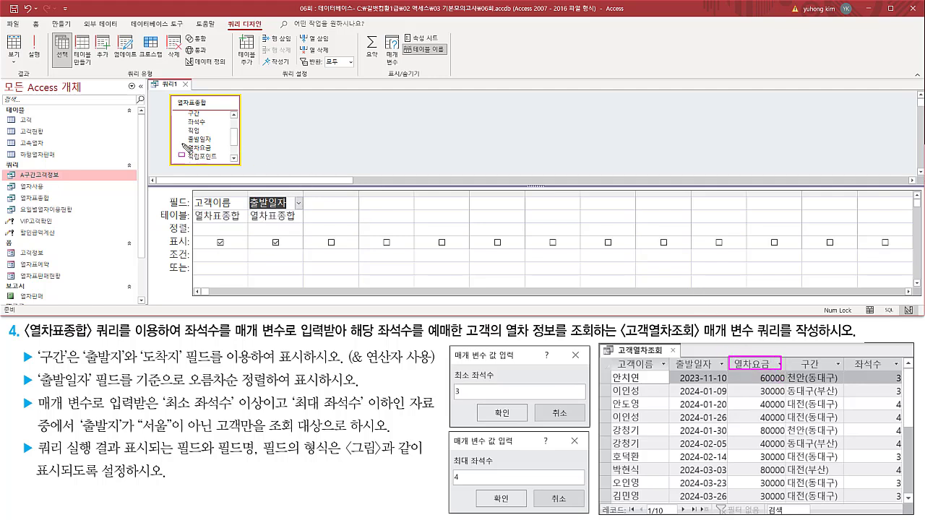
drag(180, 143, 225, 153)
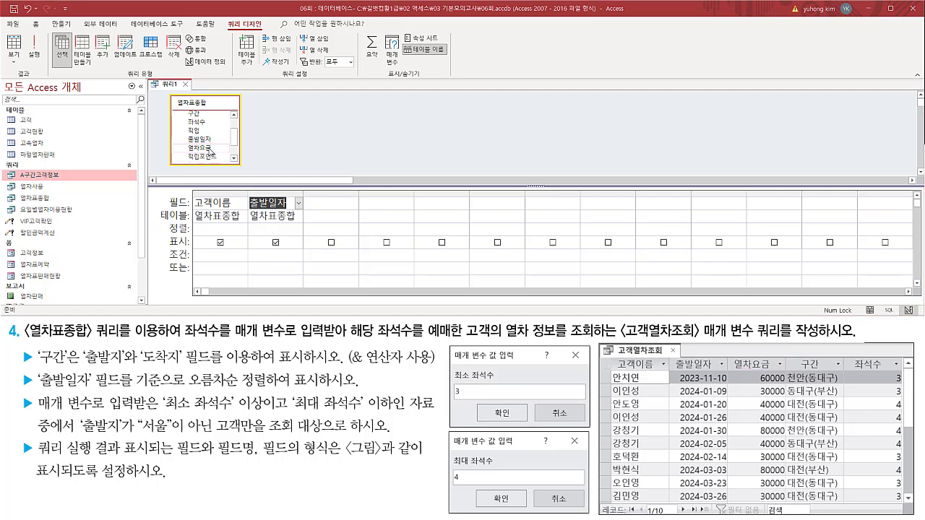
click(201, 149)
double_click(202, 149)
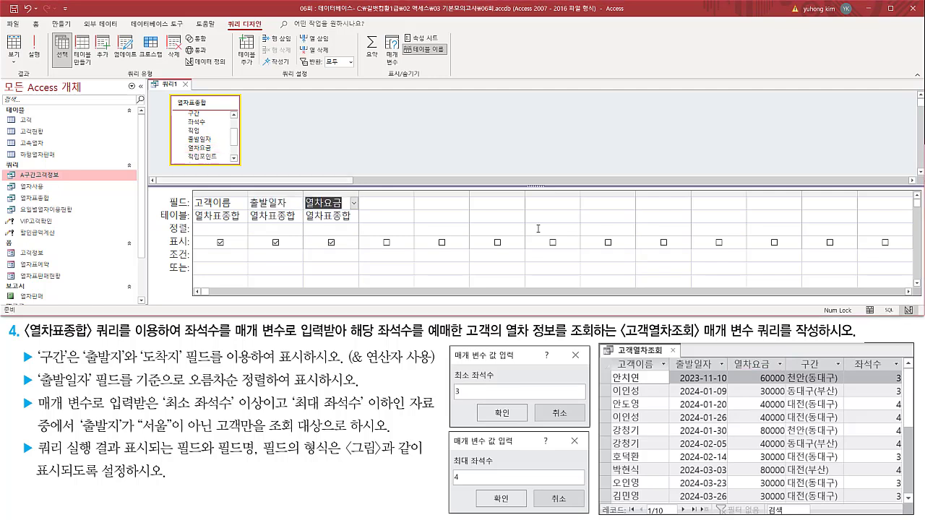
Add the 구간 field from 열차표종합 as the fourth column of the query grid.
drag(792, 354, 832, 373)
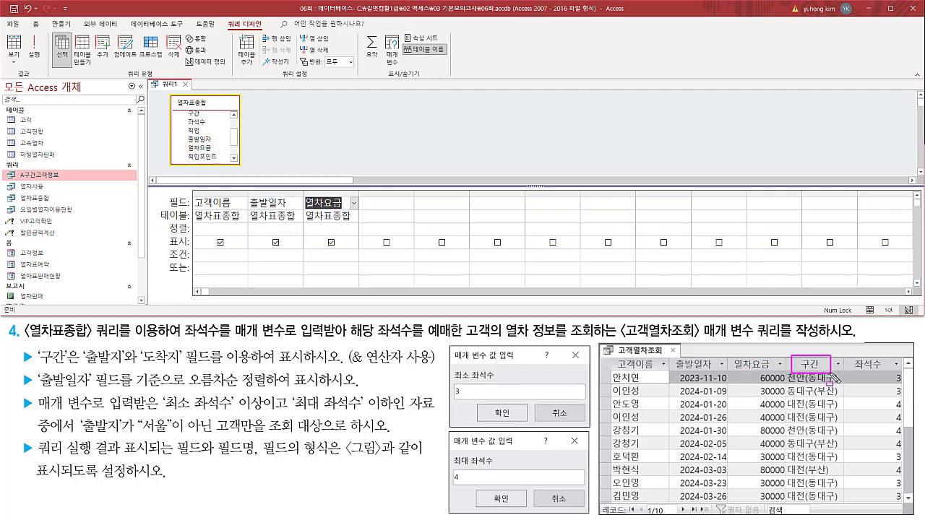
drag(183, 109, 209, 119)
key(Escape)
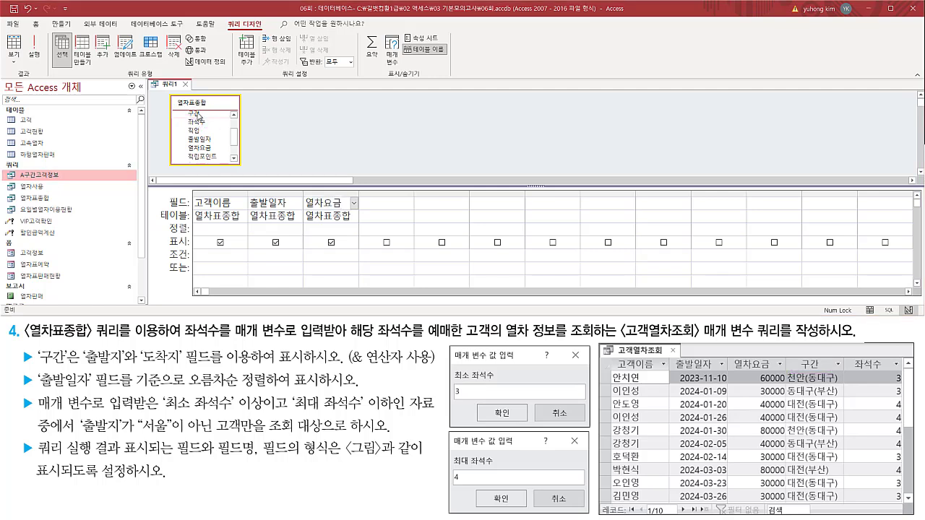
double_click(195, 114)
Add the 좌석수 field from 열차표종합 as the fifth column of the query grid.
drag(850, 356, 901, 372)
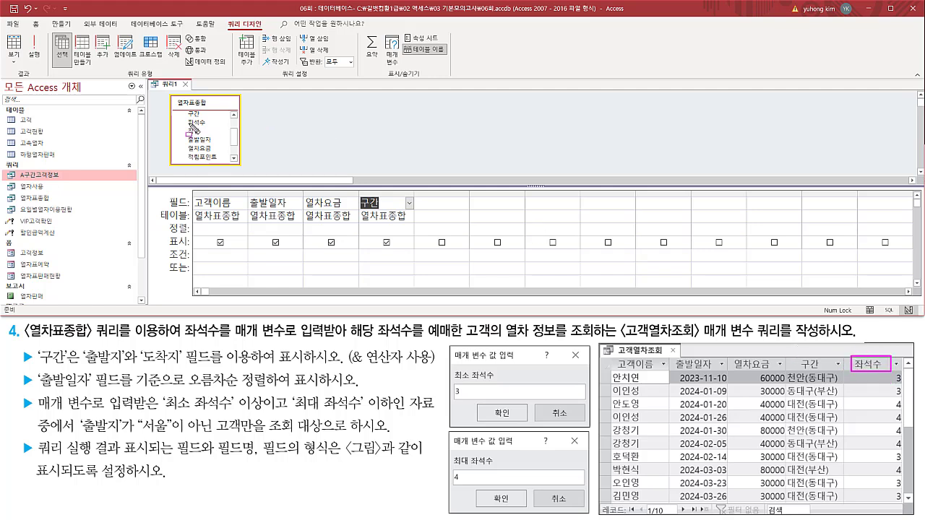
mouse_move(186, 116)
mouse_down()
mouse_move(188, 133)
mouse_move(212, 131)
mouse_up()
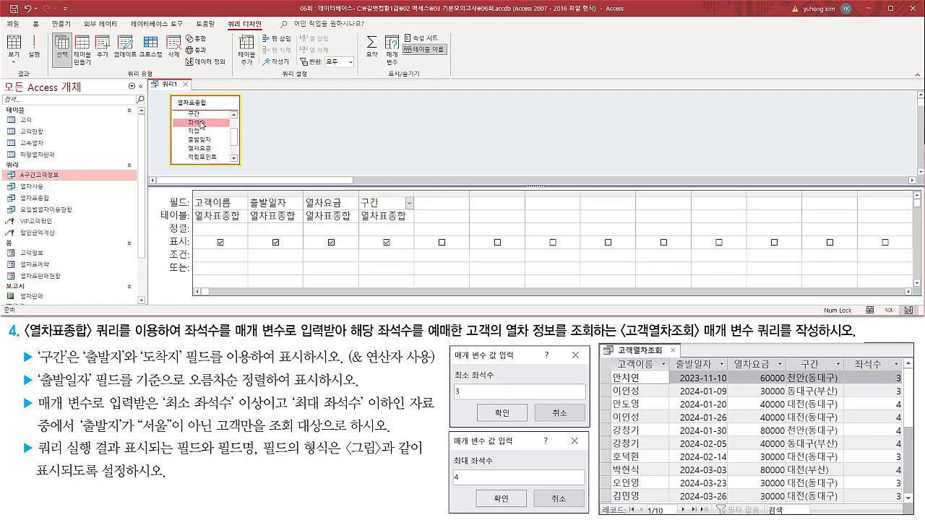
double_click(195, 123)
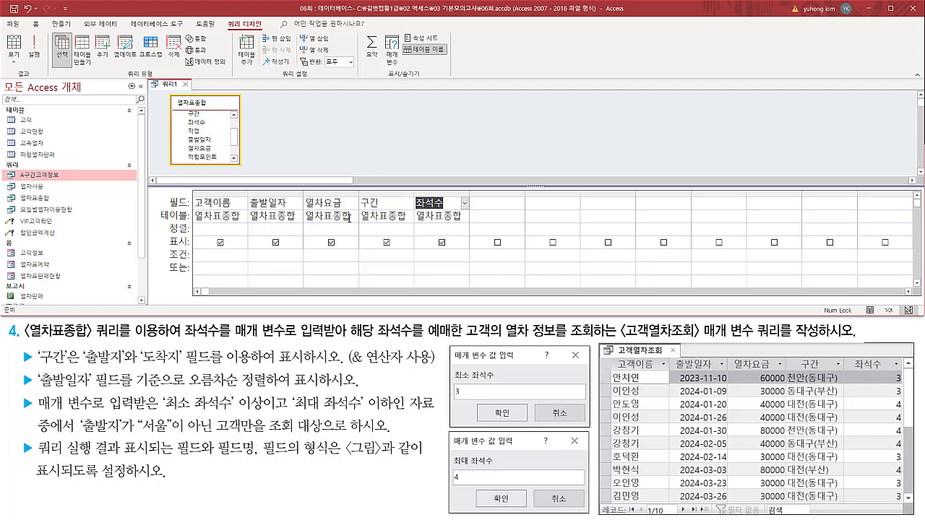
Compare the grid's fields with the sample result and review the requirement to build 구간 from 출발지 and 도착지 with the & operator.
mouse_move(612, 354)
mouse_down()
mouse_move(614, 372)
mouse_move(839, 373)
mouse_move(896, 356)
mouse_up()
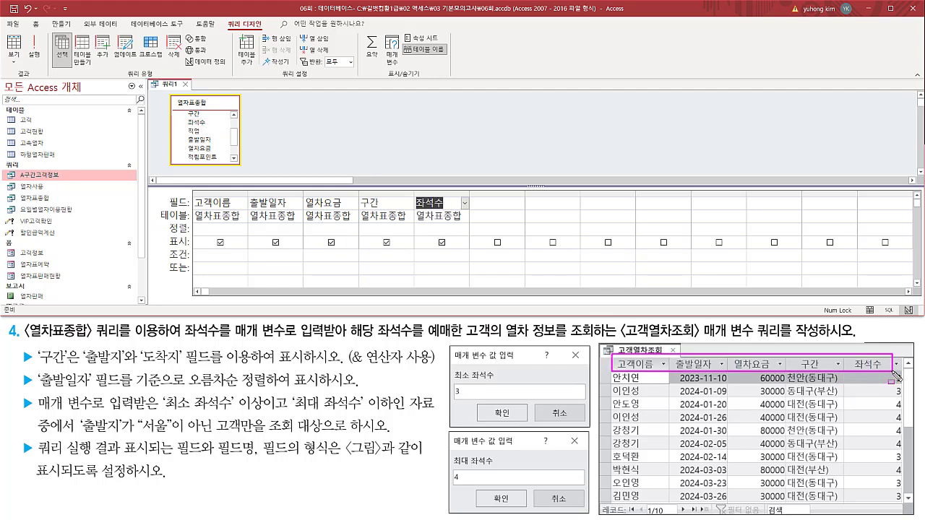
drag(191, 192, 470, 215)
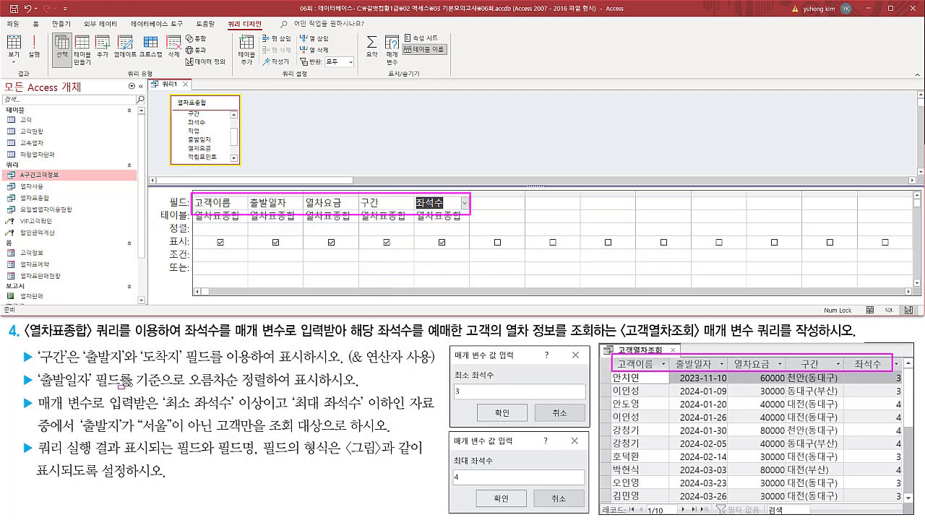
key(Escape)
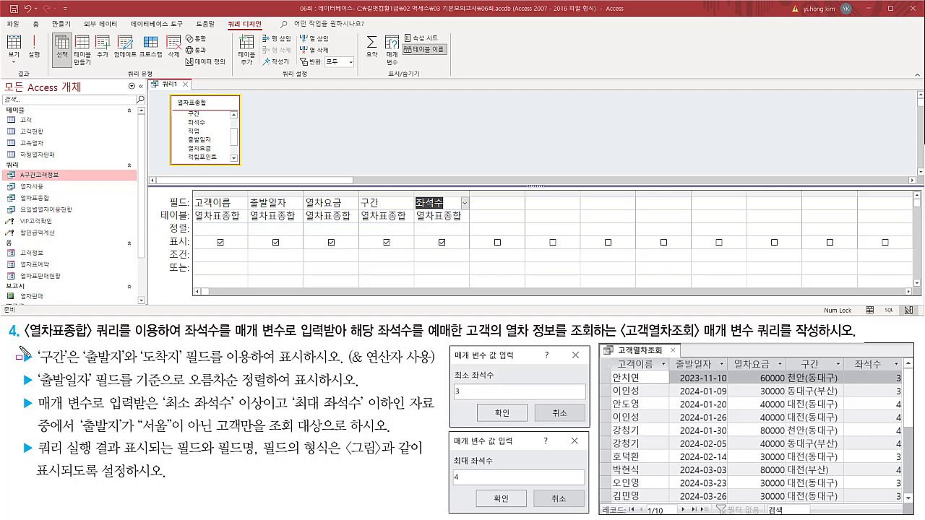
mouse_move(19, 350)
mouse_down()
mouse_move(35, 368)
mouse_move(186, 367)
mouse_up()
drag(80, 366, 126, 367)
drag(186, 374, 221, 375)
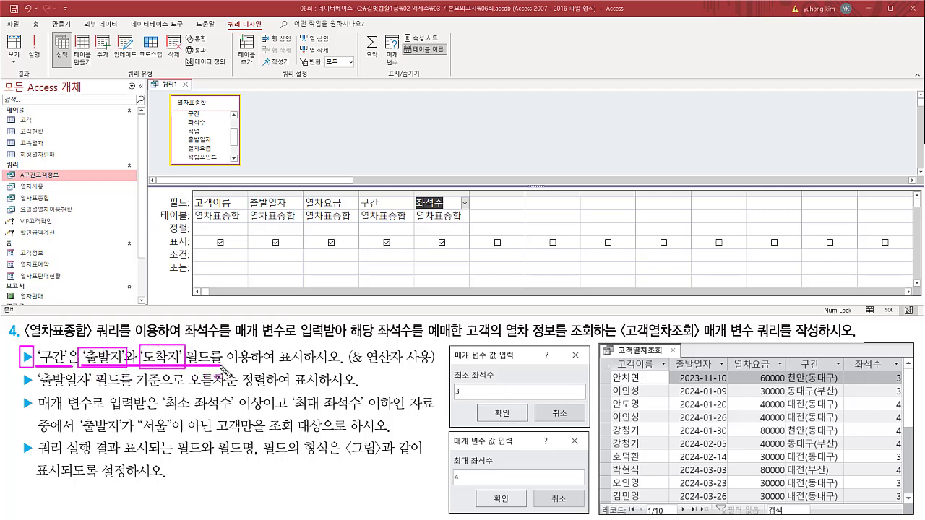
drag(277, 368, 435, 368)
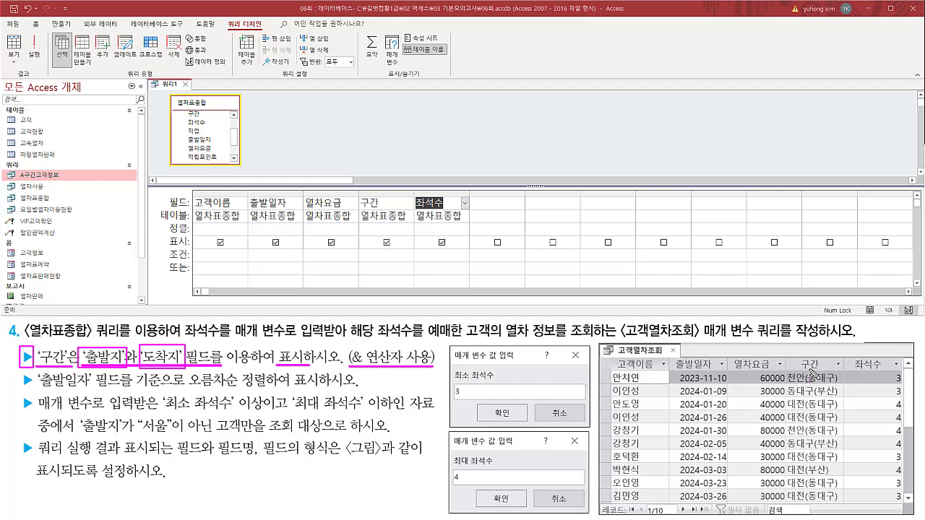
mouse_move(785, 370)
mouse_down()
mouse_move(843, 399)
mouse_move(844, 504)
mouse_up()
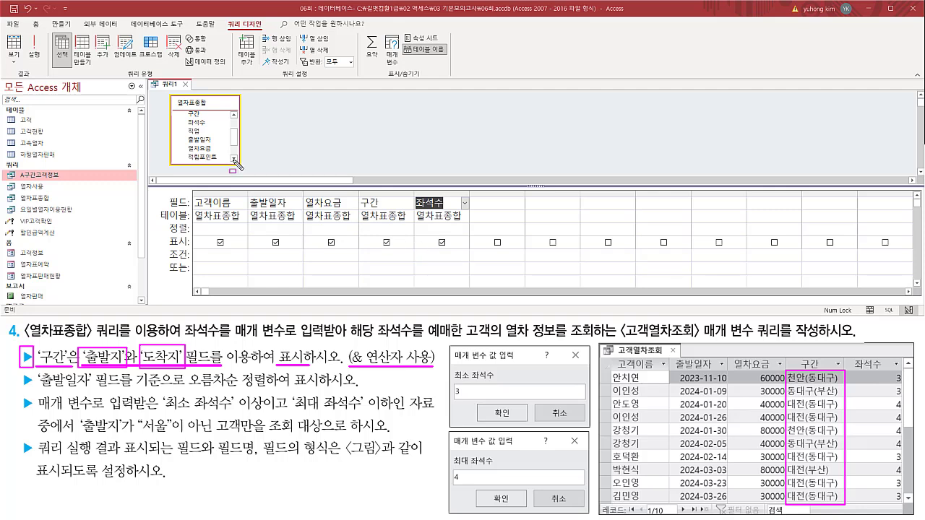
drag(184, 107, 196, 117)
mouse_move(357, 194)
mouse_down()
mouse_move(365, 211)
mouse_move(410, 222)
mouse_up()
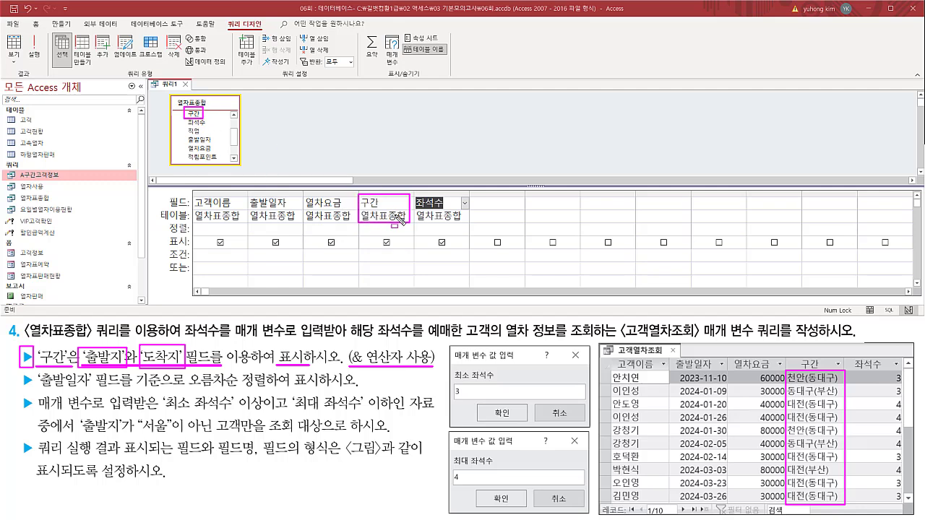
key(Escape)
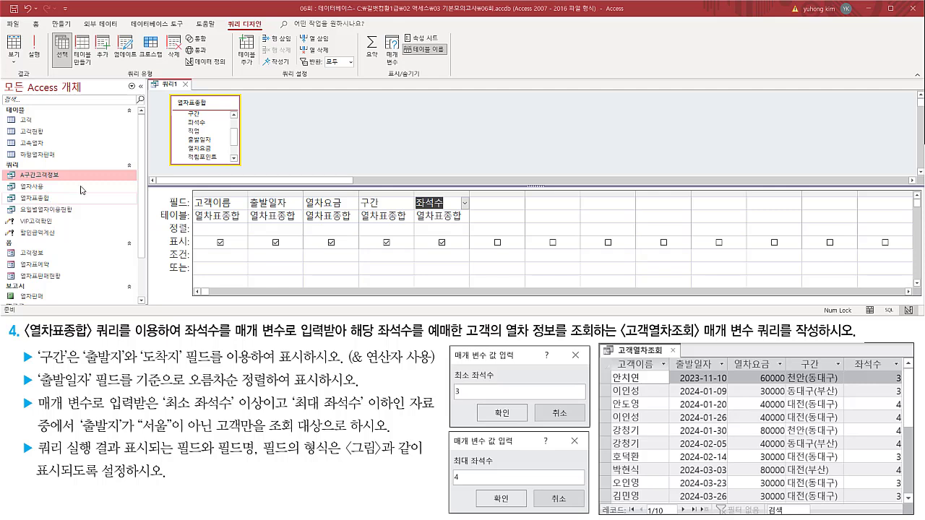
Open the 열차표종합 source query of the 구간 column to view its records.
drag(360, 195, 413, 222)
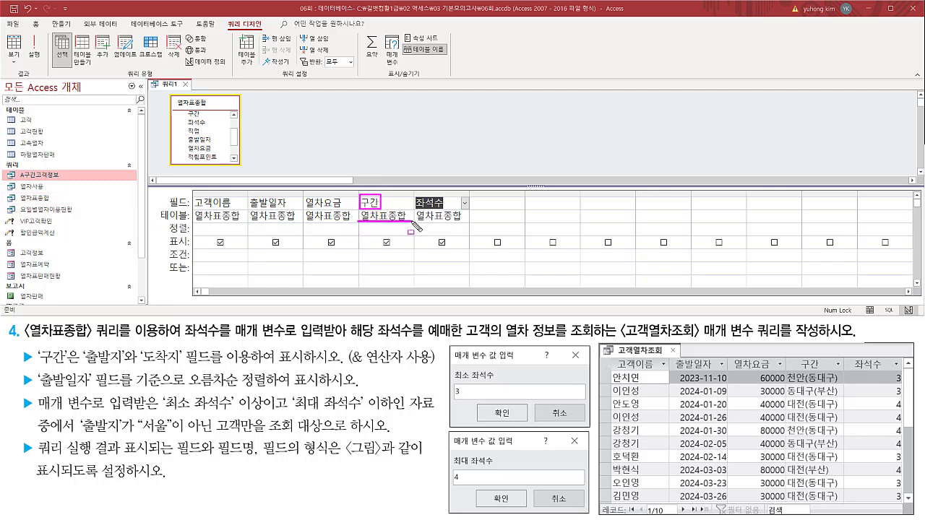
drag(10, 191, 54, 205)
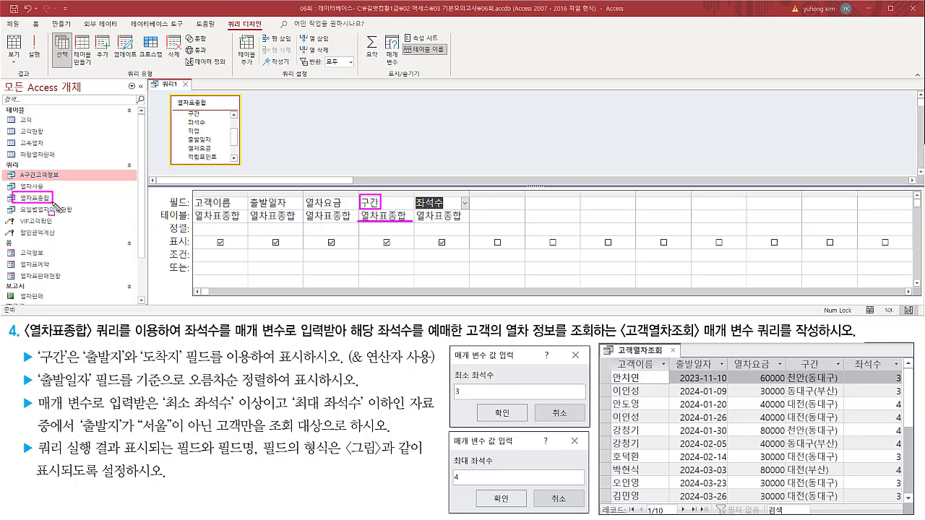
key(Escape)
click(41, 200)
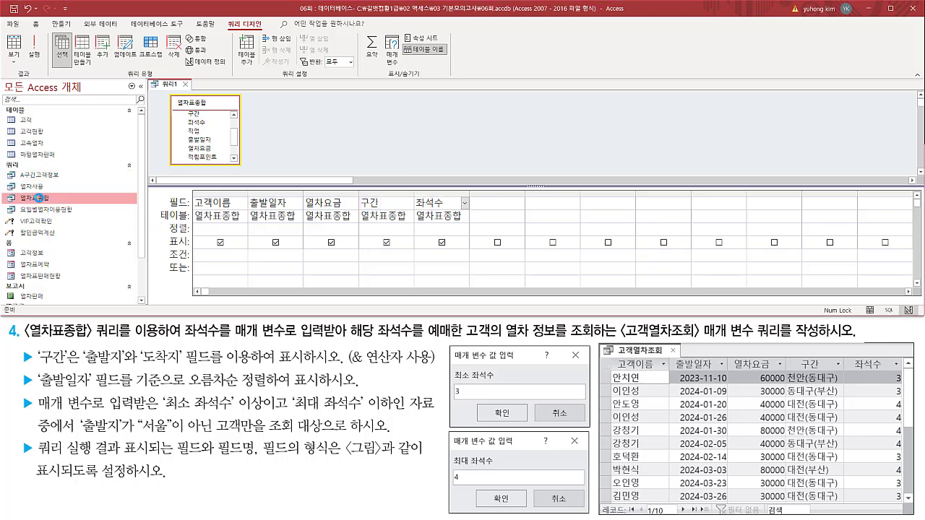
double_click(39, 197)
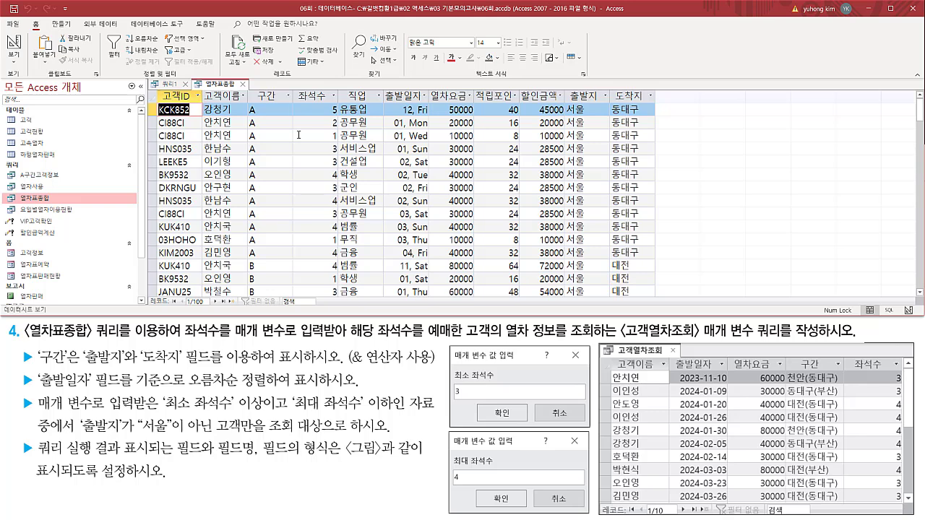
Examine the 구간, 출발지 and 도착지 values in the 열차표종합 records against the sample result's 구간 column.
mouse_move(247, 87)
mouse_down()
mouse_move(297, 104)
mouse_move(251, 128)
mouse_move(263, 295)
mouse_up()
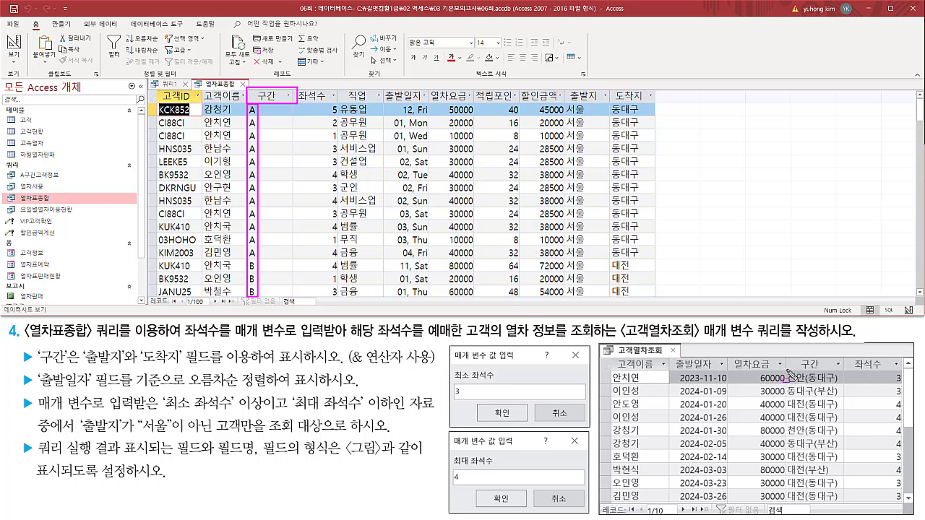
mouse_move(788, 370)
mouse_down()
mouse_move(847, 512)
mouse_move(841, 501)
mouse_up()
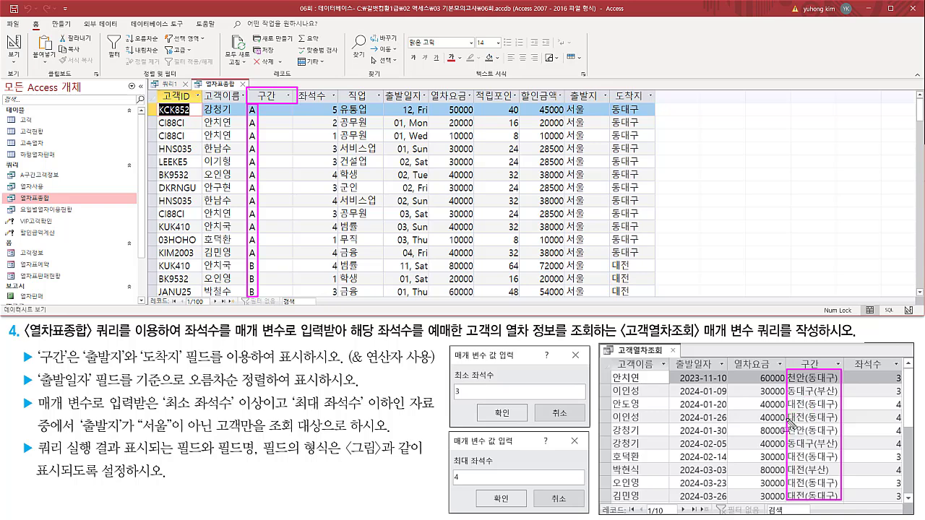
drag(81, 369, 289, 366)
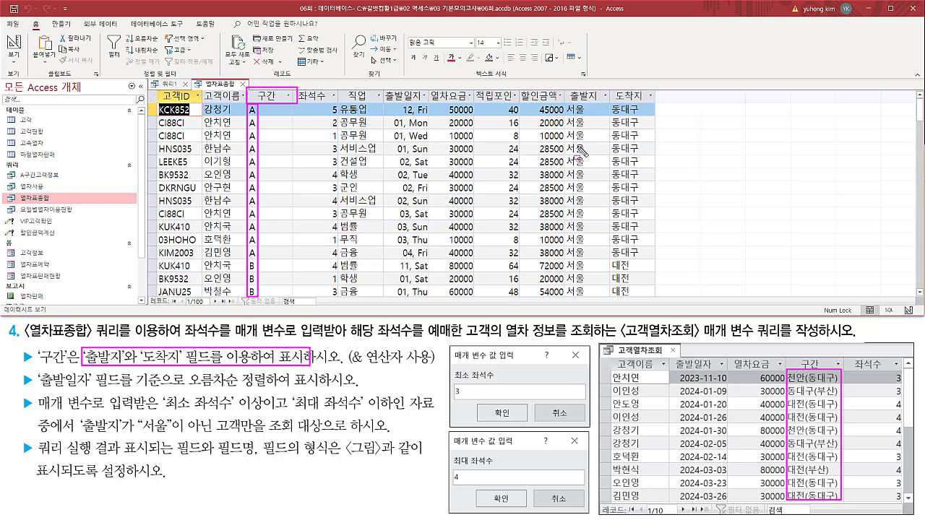
mouse_move(582, 103)
mouse_down()
mouse_move(565, 99)
mouse_move(656, 107)
mouse_up()
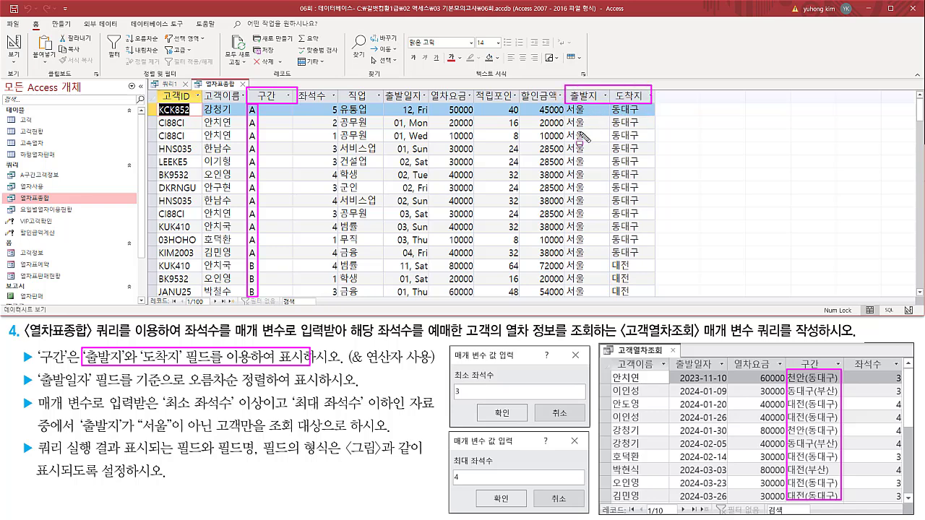
mouse_move(581, 259)
mouse_down()
mouse_move(569, 272)
mouse_move(633, 296)
mouse_up()
key(Escape)
scroll(613, 246, down, 9)
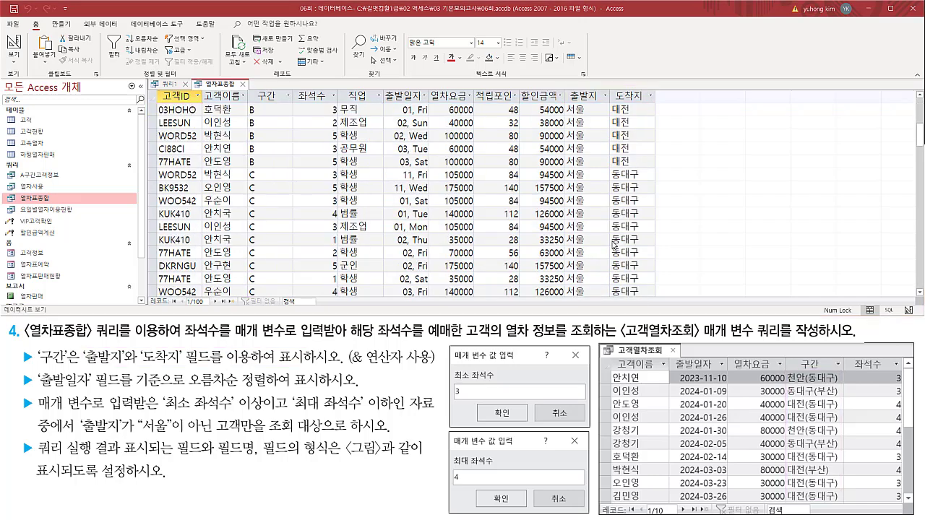
scroll(605, 232, down, 10)
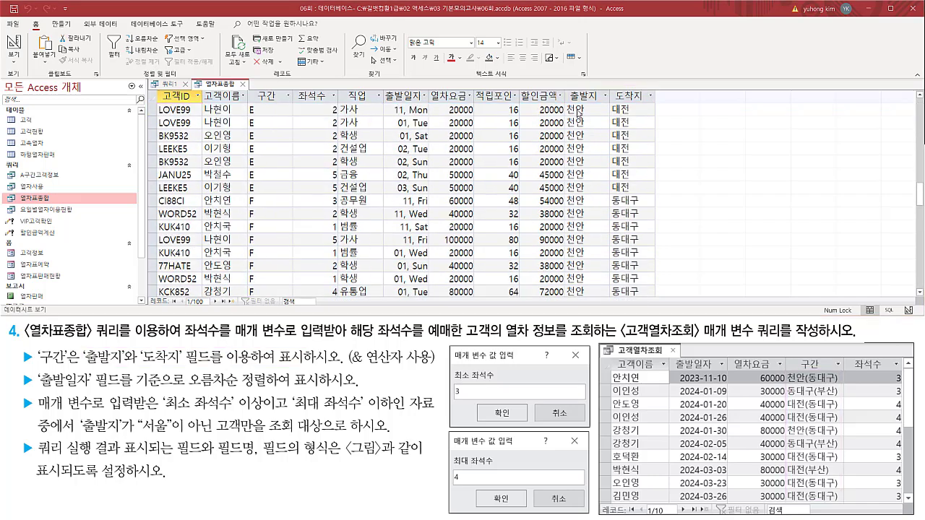
mouse_move(567, 104)
mouse_down()
mouse_move(645, 176)
mouse_move(641, 196)
mouse_up()
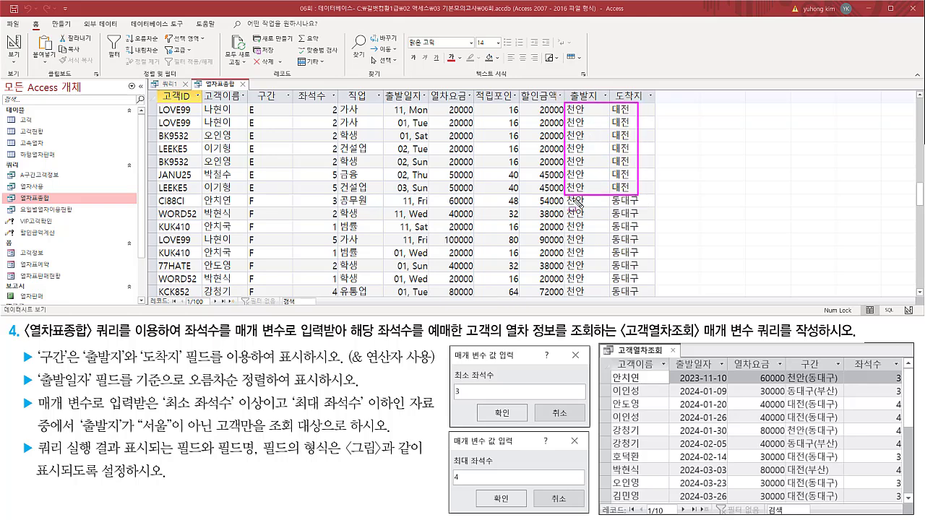
drag(567, 196, 646, 296)
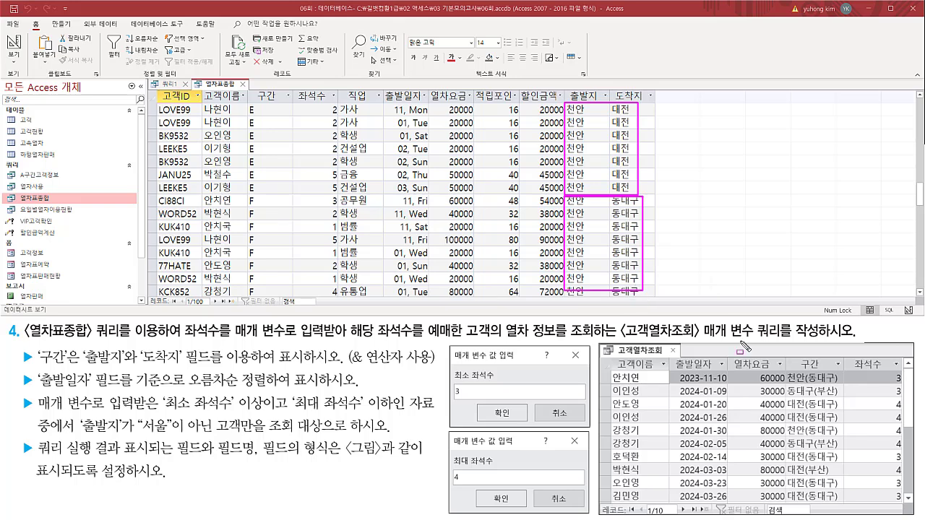
drag(788, 372, 813, 508)
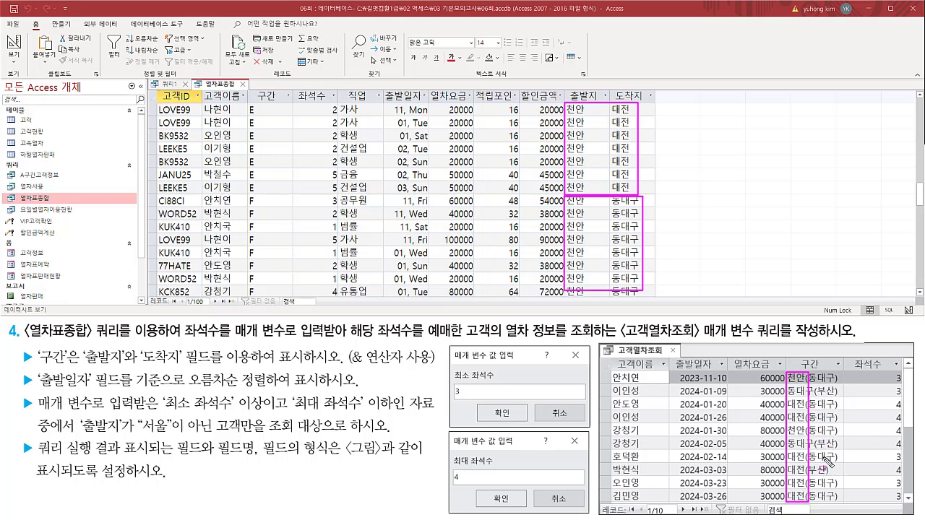
key(Escape)
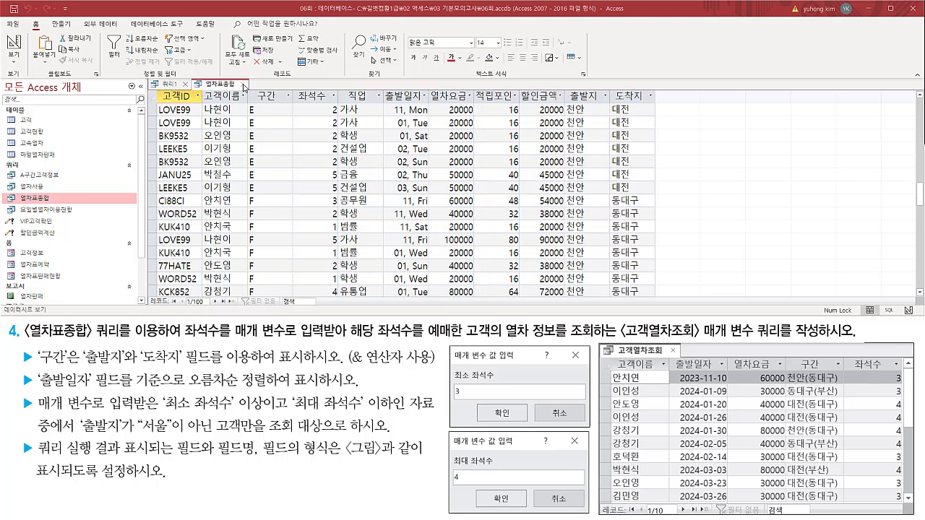
Close the 열차표종합 records and widen the 구간 column in the query grid to fit a long expression.
drag(237, 78, 250, 91)
key(Escape)
click(245, 85)
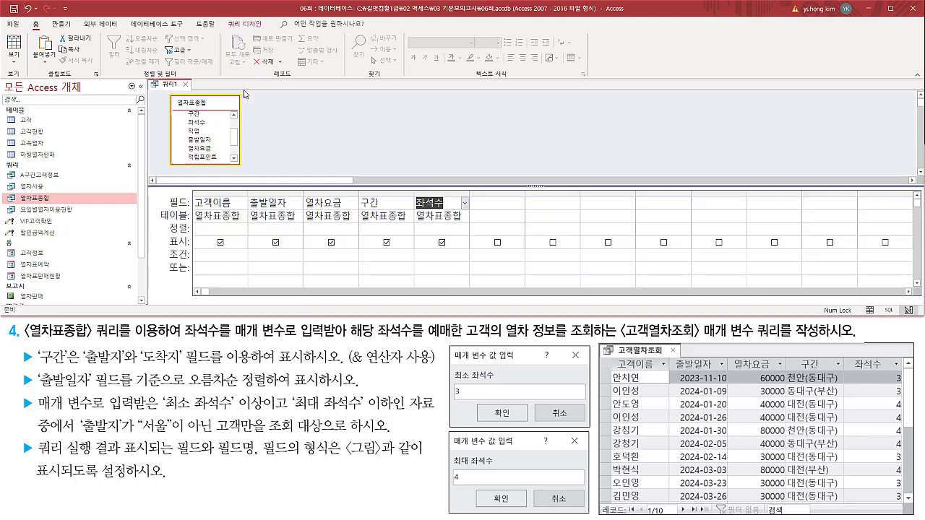
click(375, 203)
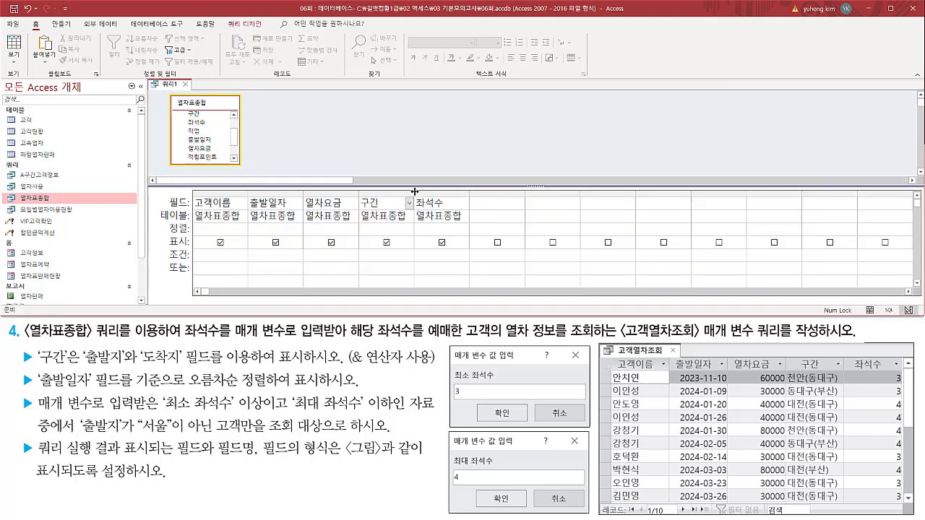
drag(414, 190, 591, 191)
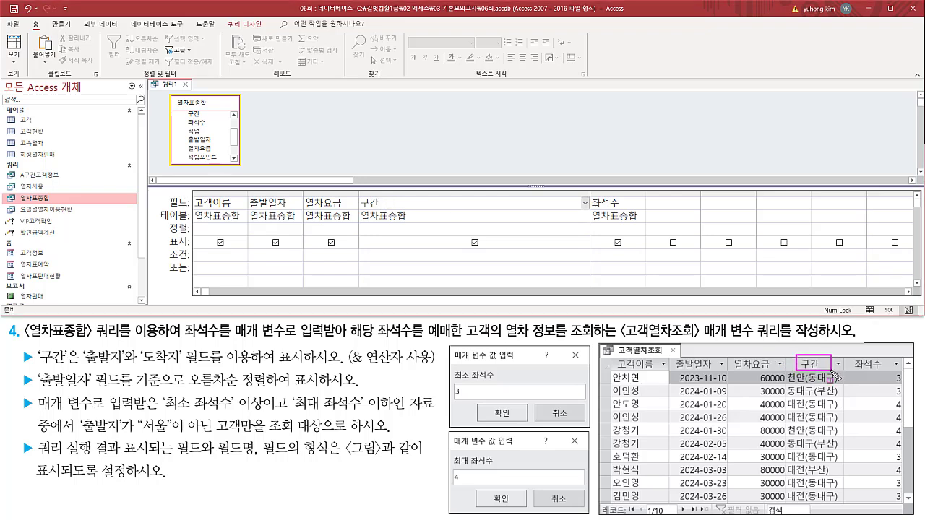
Turn the 구간 column into a calculated field with the expression 구간: [출발지] & [도착지].
click(388, 203)
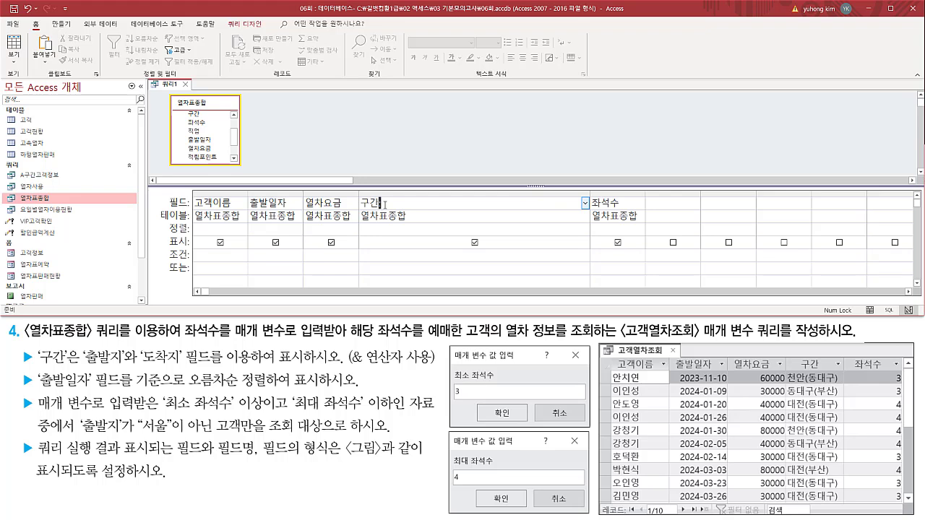
click(464, 202)
drag(786, 384, 803, 383)
key(Escape)
click(413, 208)
text([출발ㅈ)
text(도착지)
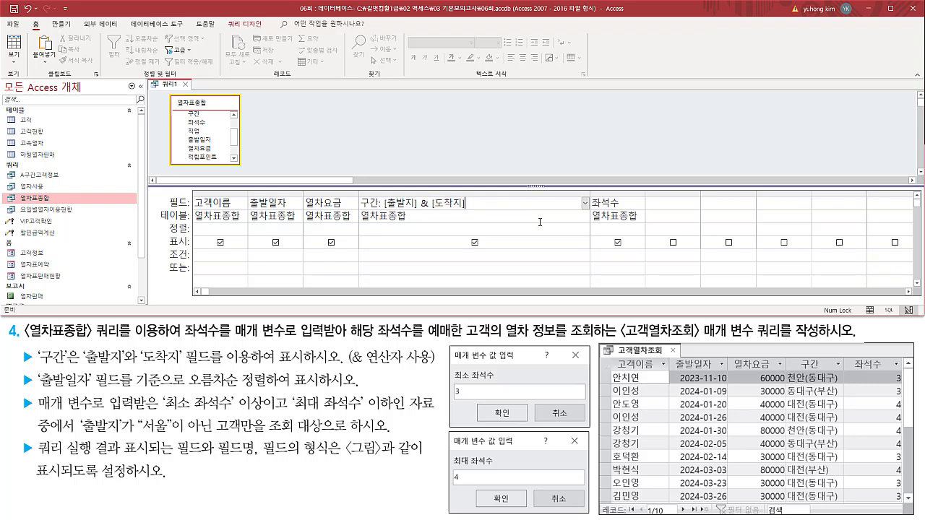
Extend the 구간 expression with literal parentheses around the destination: 구간: [출발지] & "(" & [도착지] & ")".
drag(811, 386, 842, 396)
mouse_move(805, 370)
mouse_down()
mouse_move(809, 392)
mouse_move(838, 389)
mouse_up()
key(Escape)
text("(" &)
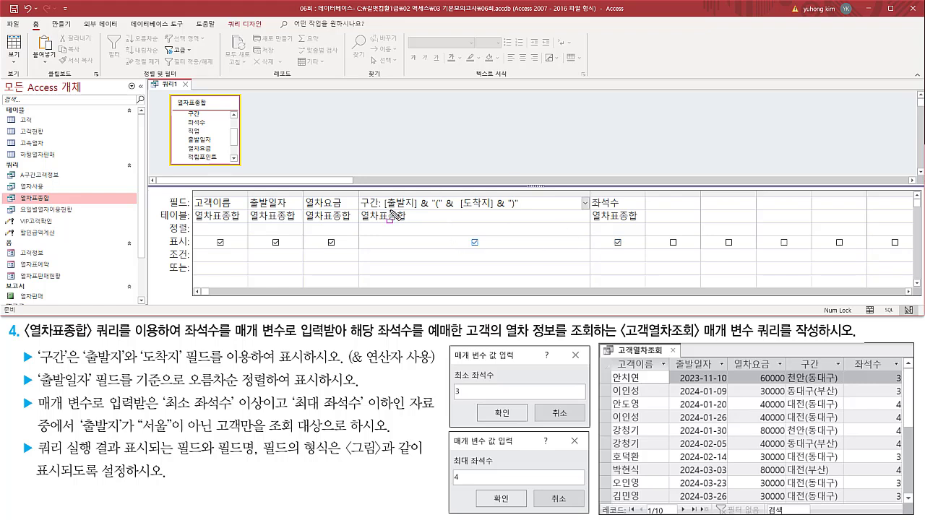
Check each part of the 구간 expression against the sample result's 구간 column and the first requirement.
drag(383, 209, 413, 209)
mouse_move(420, 193)
mouse_down()
mouse_move(429, 220)
mouse_move(439, 212)
mouse_move(454, 220)
mouse_up()
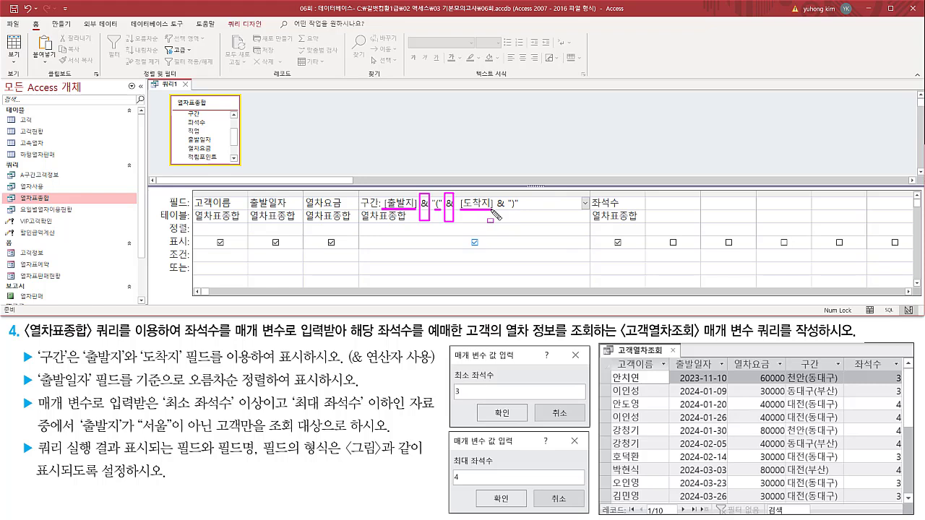
mouse_move(495, 200)
mouse_down()
mouse_move(503, 219)
mouse_move(518, 209)
mouse_up()
drag(785, 368, 839, 503)
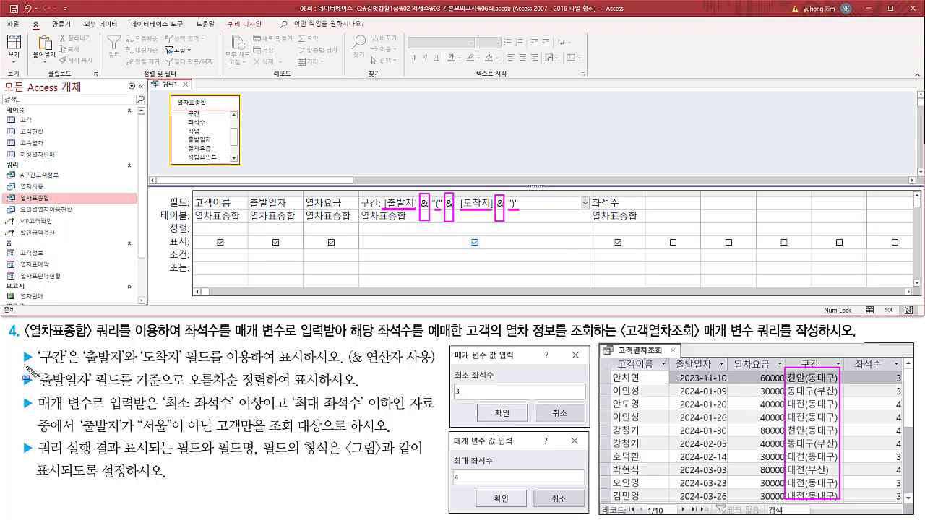
mouse_move(20, 347)
mouse_down()
mouse_move(266, 372)
mouse_move(442, 370)
mouse_up()
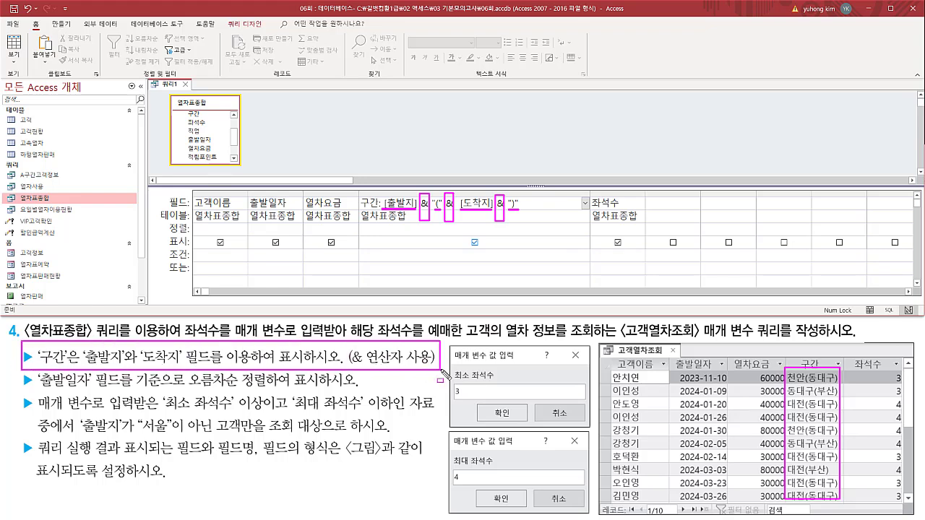
drag(24, 359, 434, 361)
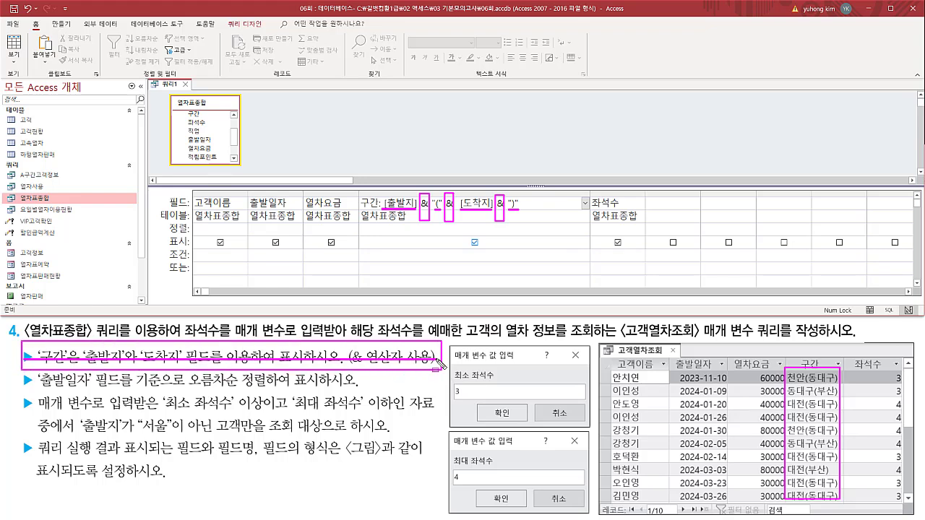
key(Escape)
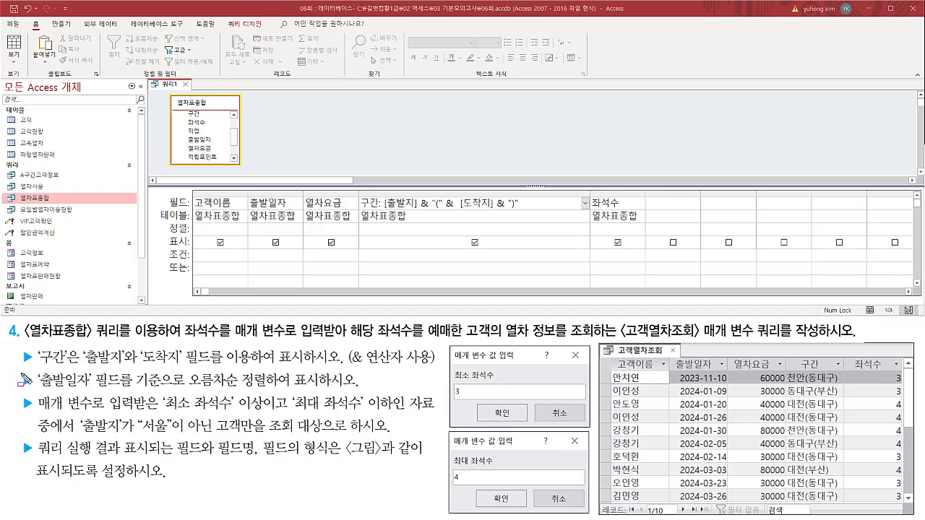
Sort the query by 출발일자 in ascending order (오름차순).
mouse_move(21, 373)
mouse_down()
mouse_move(33, 392)
mouse_move(101, 397)
mouse_move(174, 397)
mouse_move(195, 383)
mouse_move(323, 393)
mouse_up()
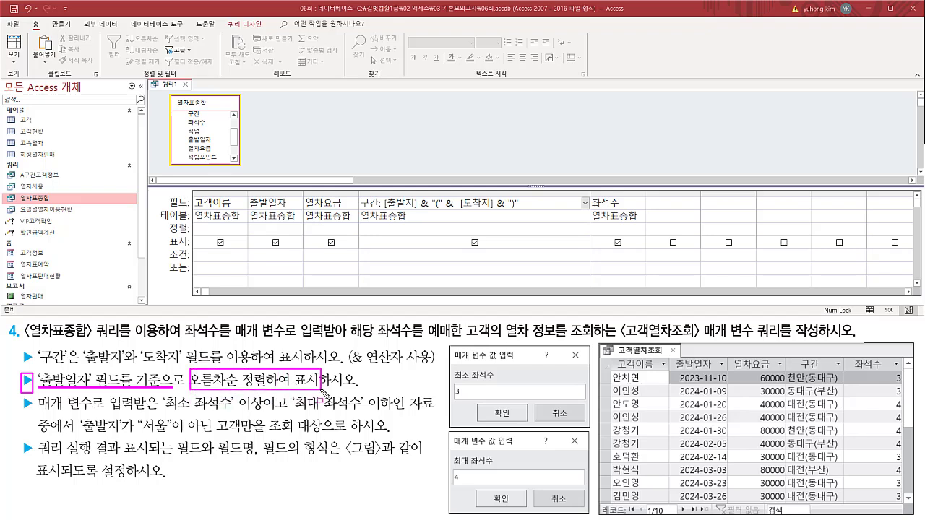
drag(245, 196, 302, 222)
drag(161, 220, 191, 237)
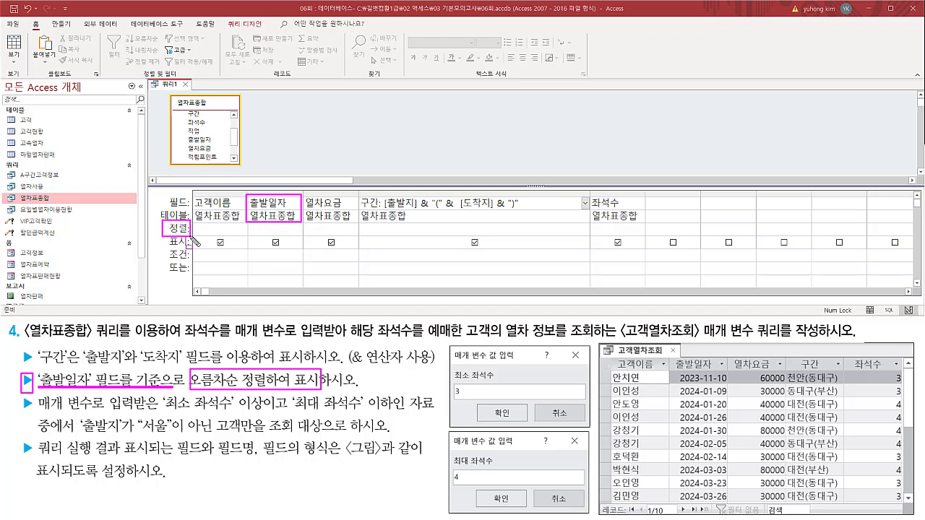
drag(249, 223, 296, 235)
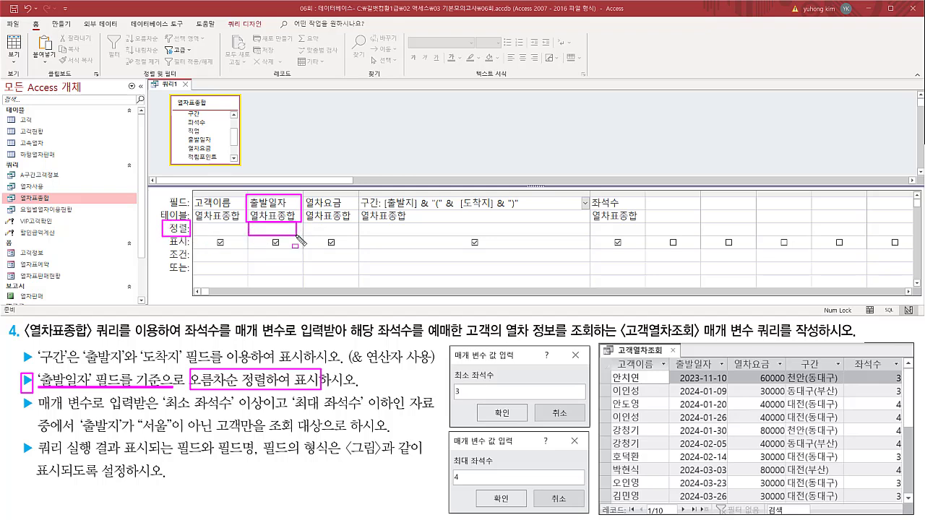
key(Escape)
click(297, 231)
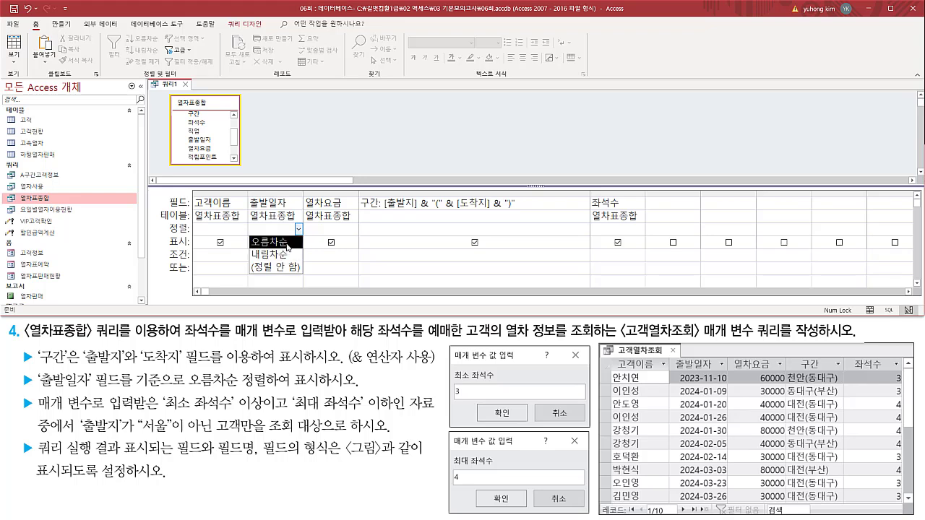
click(287, 242)
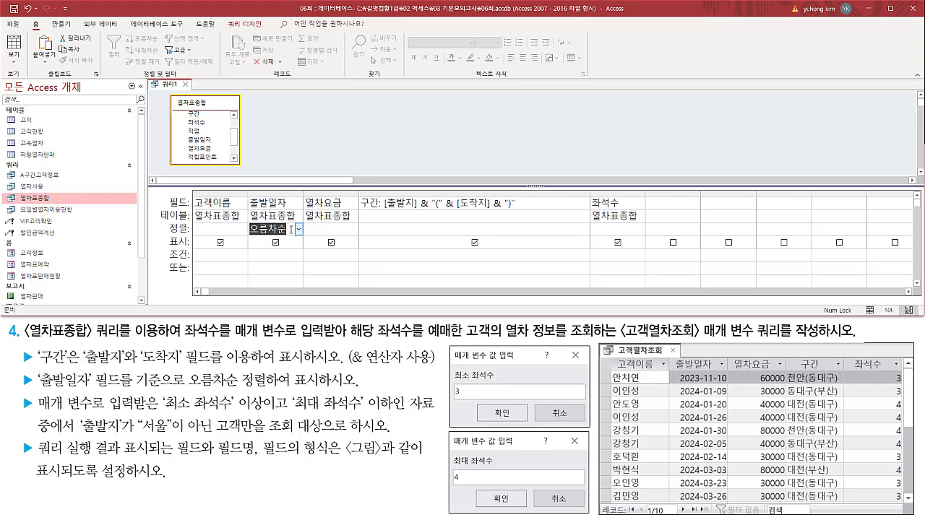
drag(245, 221, 301, 242)
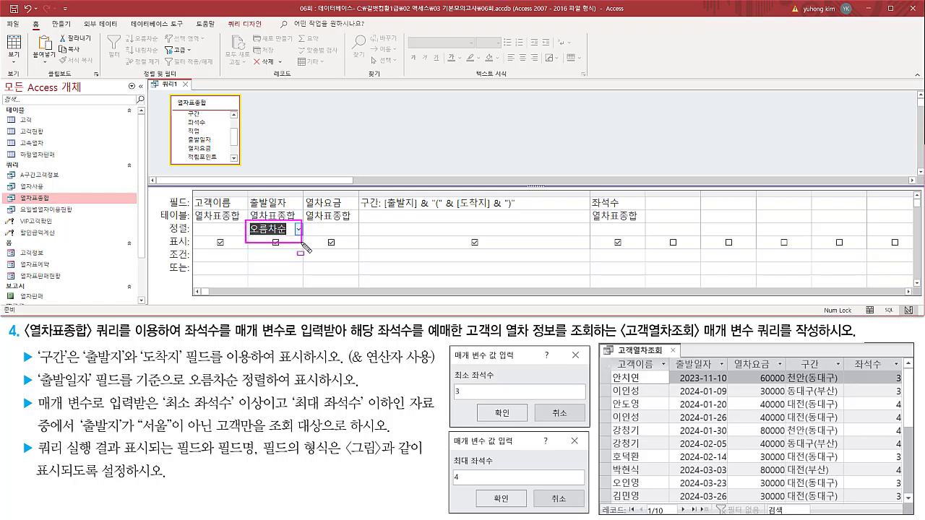
drag(26, 383, 357, 384)
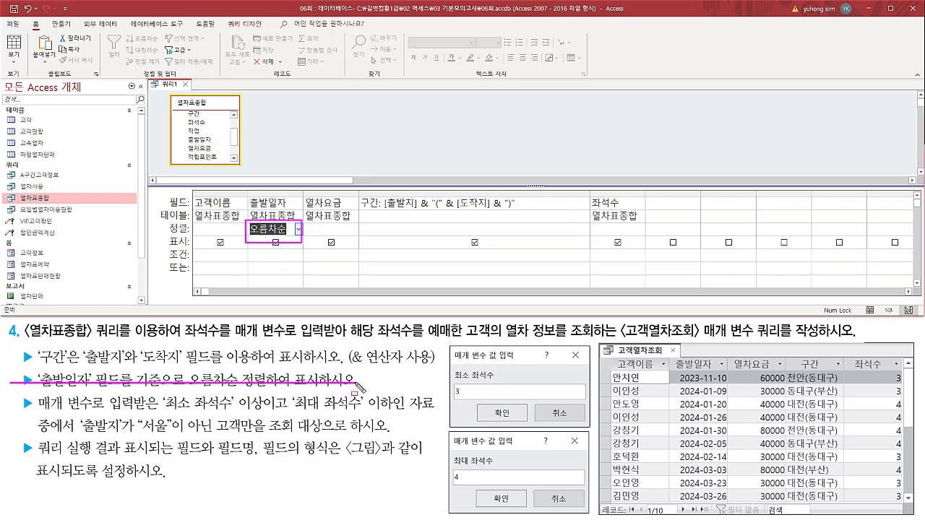
key(Escape)
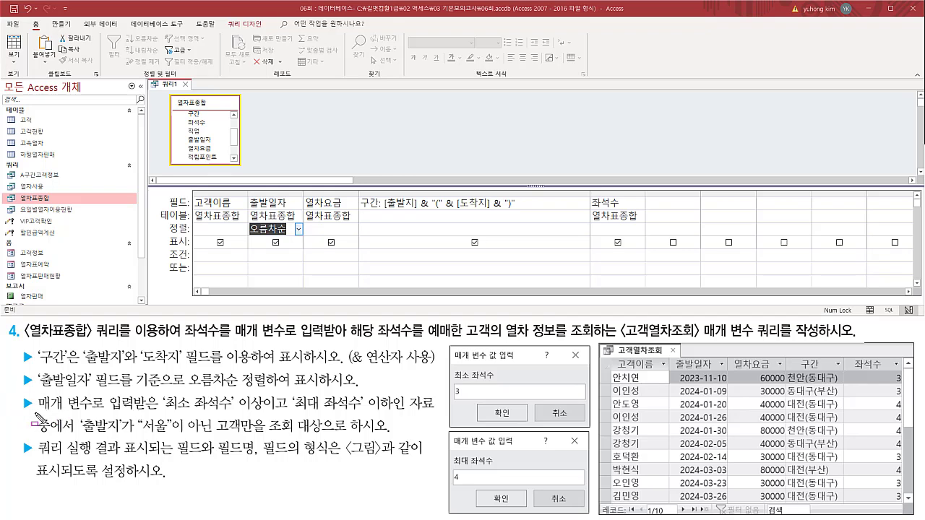
Read the third requirement on the 최소 좌석수 and 최대 좌석수 limits and the 출발지 exclusion, and locate the 좌석수 field.
mouse_move(36, 416)
mouse_down()
mouse_move(210, 413)
mouse_move(269, 425)
mouse_up()
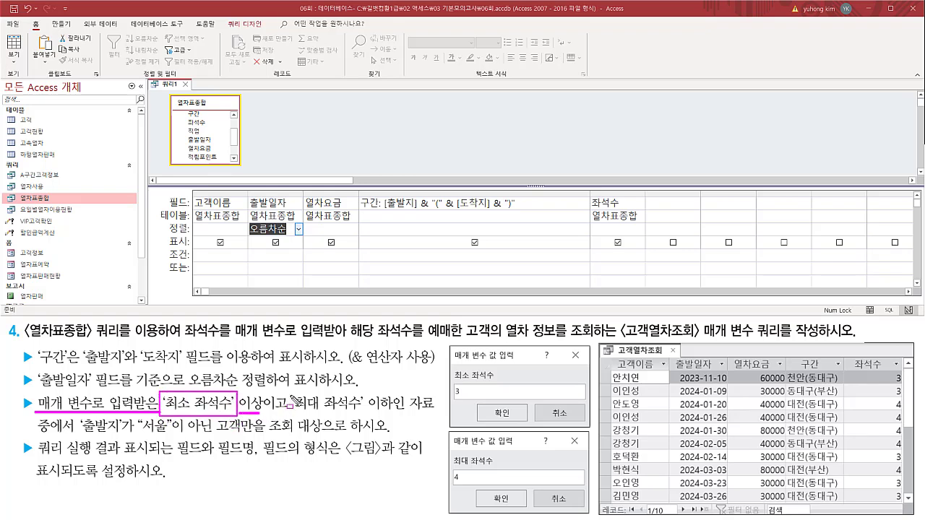
mouse_move(291, 395)
mouse_down()
mouse_move(373, 416)
mouse_move(406, 414)
mouse_up()
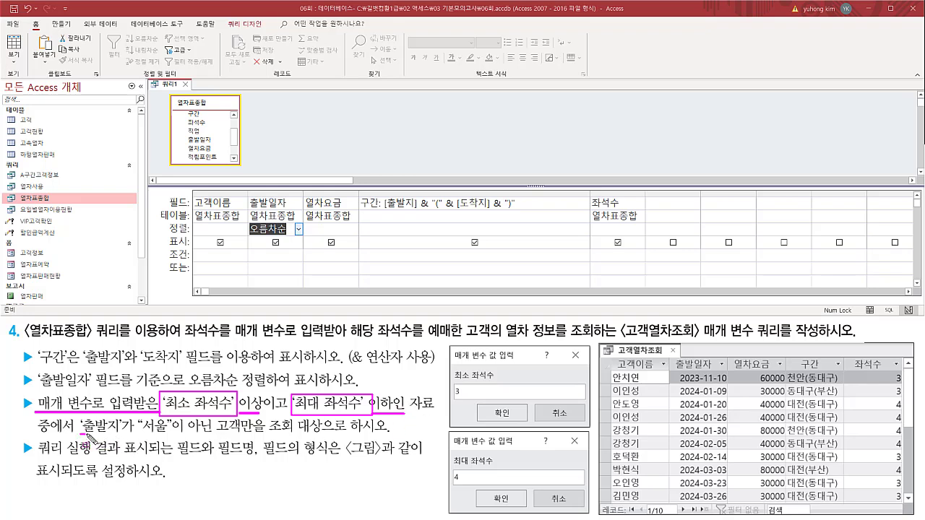
drag(81, 435, 214, 435)
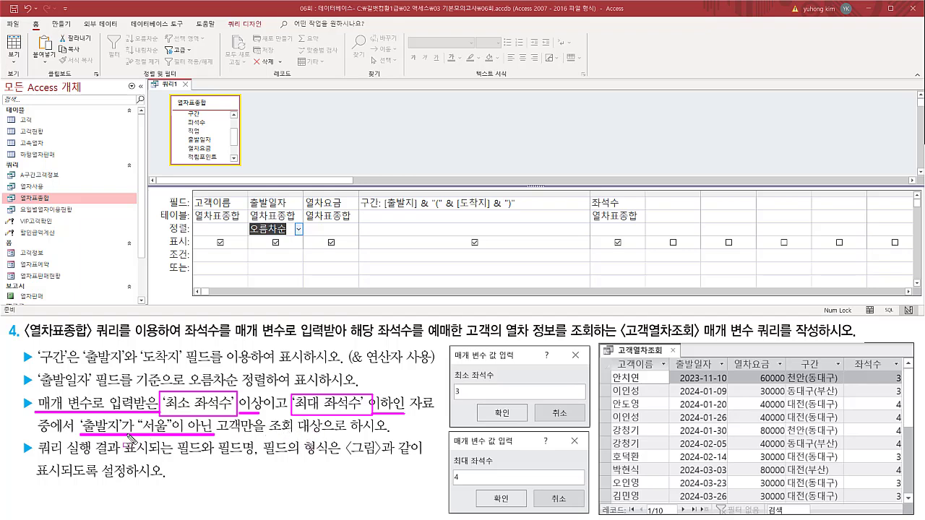
drag(84, 426, 375, 427)
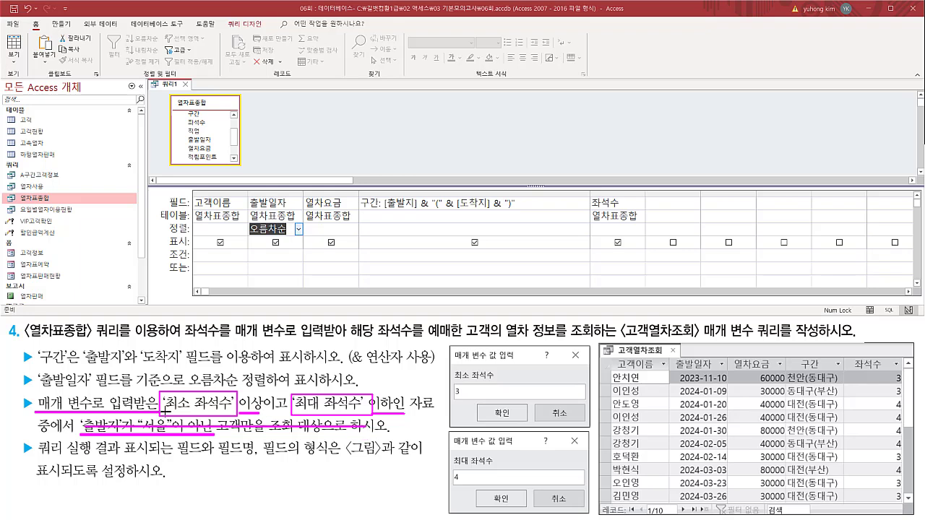
key(e)
mouse_move(163, 390)
mouse_down()
mouse_move(249, 427)
mouse_move(272, 421)
mouse_up()
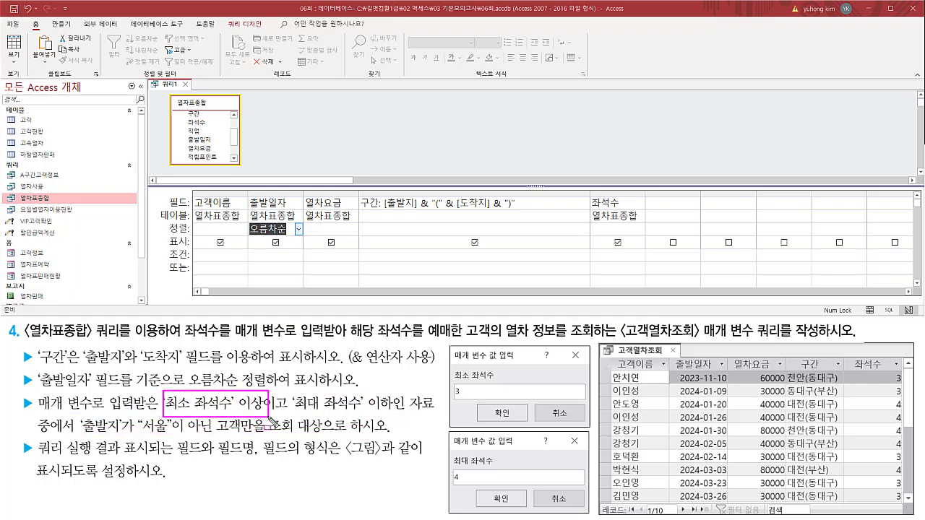
mouse_move(294, 391)
mouse_down()
mouse_move(311, 415)
mouse_move(394, 418)
mouse_up()
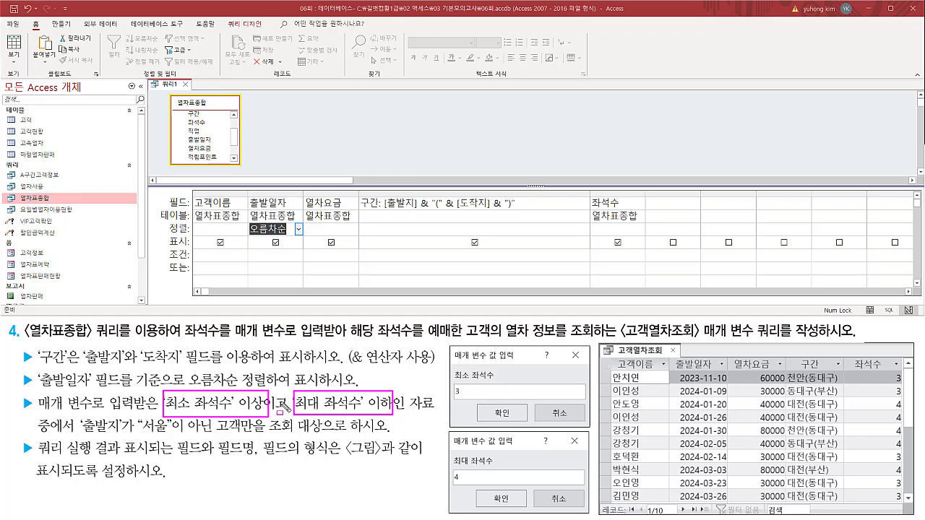
drag(593, 195, 636, 215)
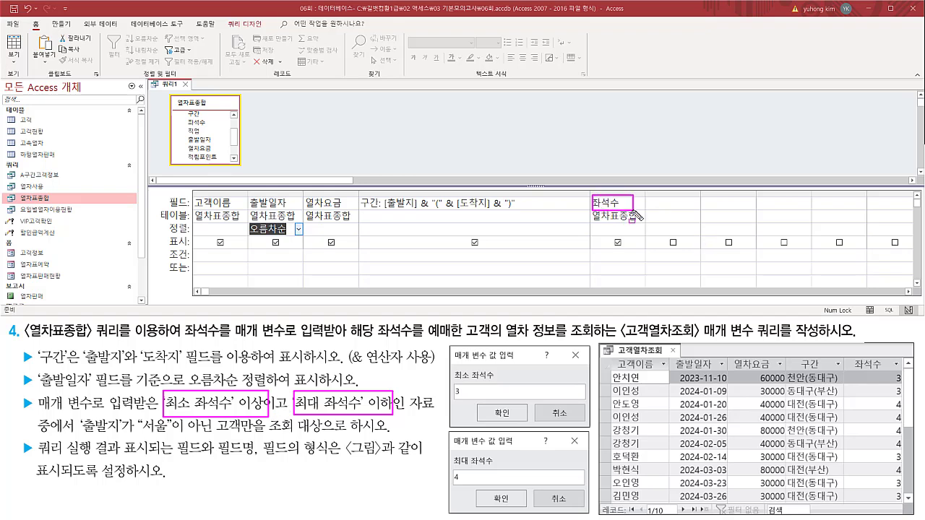
Fit the 구간 column's width to its expression in the query grid and select the 좌석수 field.
key(Escape)
double_click(590, 190)
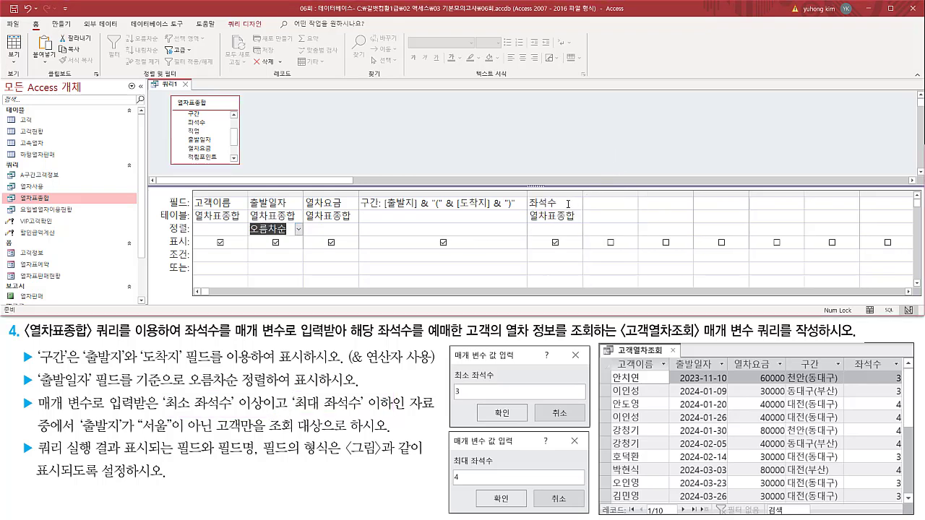
click(568, 204)
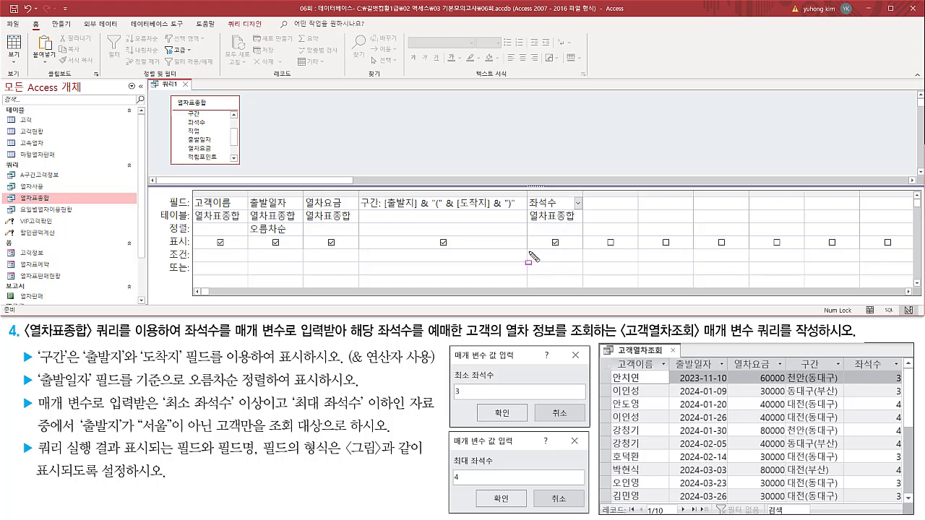
Enter the parameter [최소 좌석수] as the criterion of the 좌석수 column.
drag(530, 251, 582, 263)
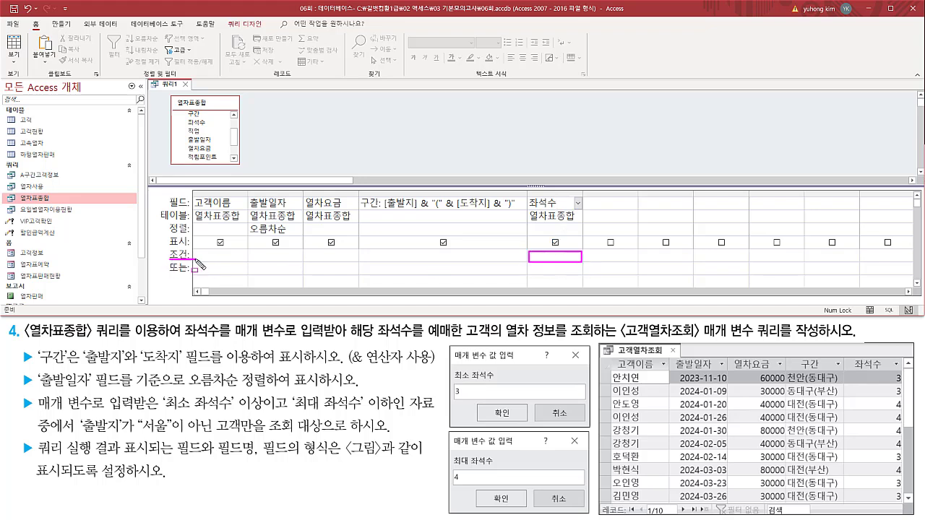
drag(453, 368, 518, 347)
key(Escape)
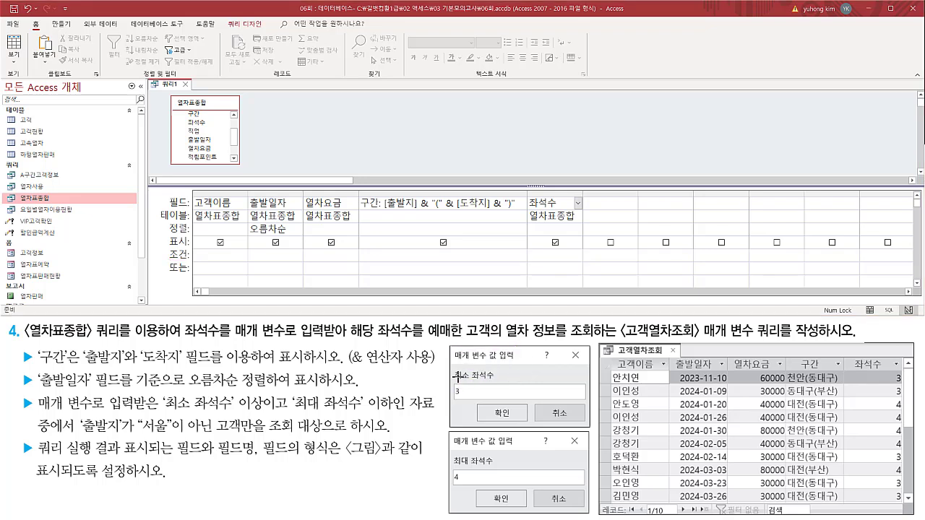
drag(453, 371, 498, 382)
key(Escape)
click(544, 256)
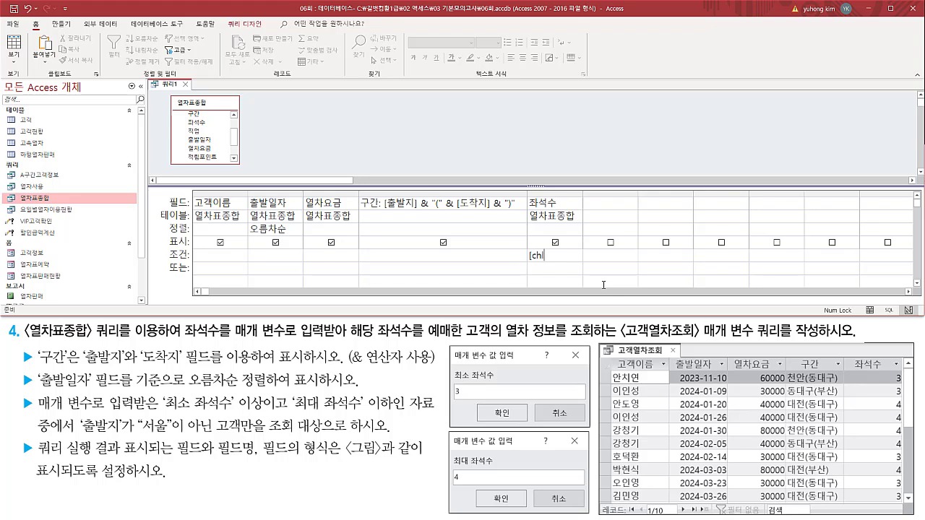
text([최소)
text( 좌석)
text(수)
text(])
Add the parameter [최대 좌석수] after [최소 좌석수] in the 좌석수 criterion and widen the column to fit both.
mouse_move(448, 346)
mouse_down()
mouse_move(473, 391)
mouse_move(606, 437)
mouse_move(597, 432)
mouse_up()
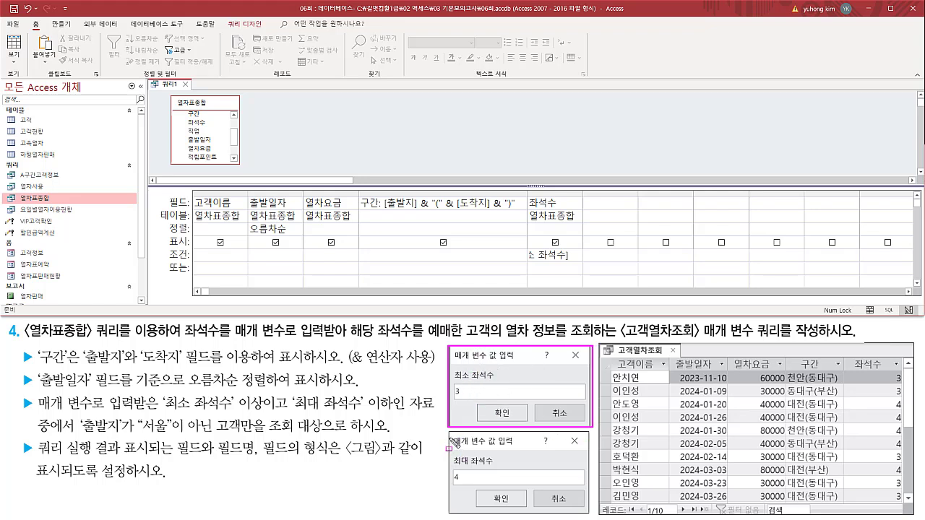
mouse_move(450, 437)
mouse_down()
mouse_move(561, 511)
mouse_move(593, 513)
mouse_up()
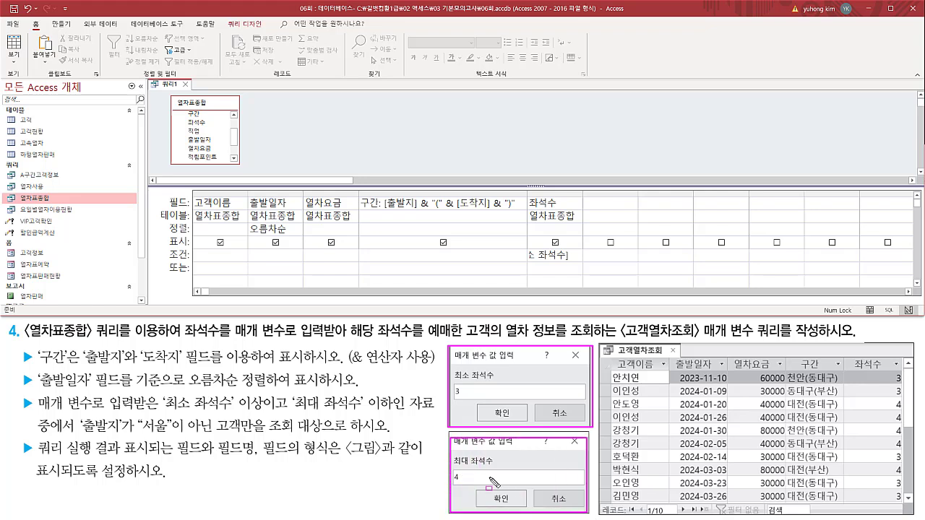
key(Escape)
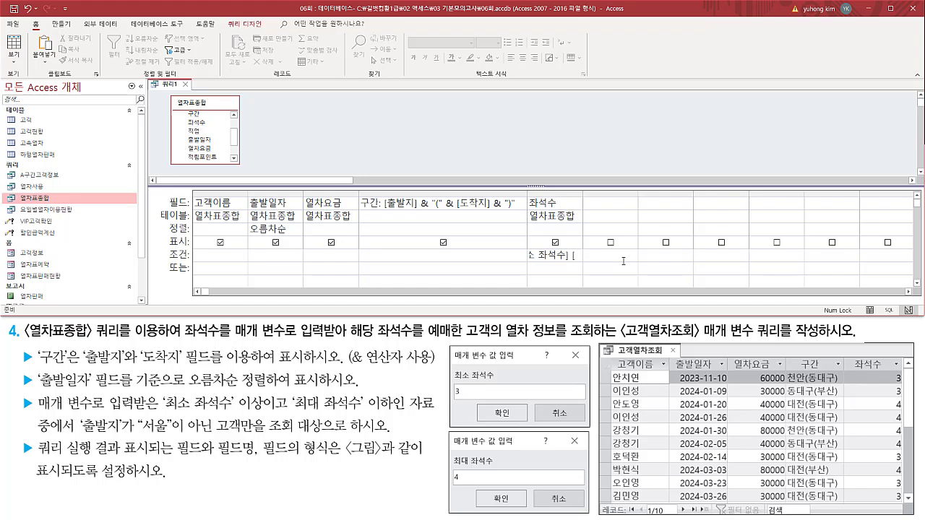
text(최대 ㄷ)
text(시)
text(수)
drag(582, 191, 663, 191)
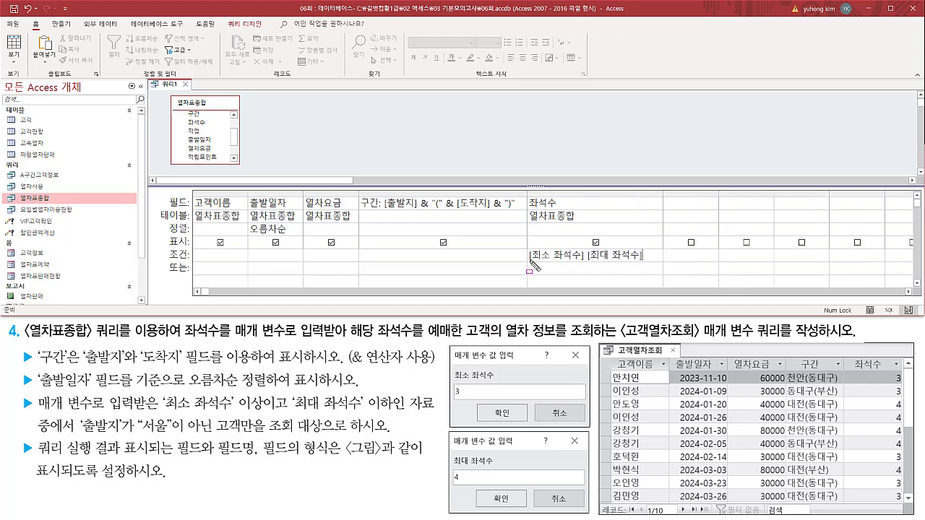
Compare the two 좌석수 parameters with the sample prompts and the required 이상 and 이하 conditions.
drag(530, 260, 579, 261)
drag(450, 346, 588, 427)
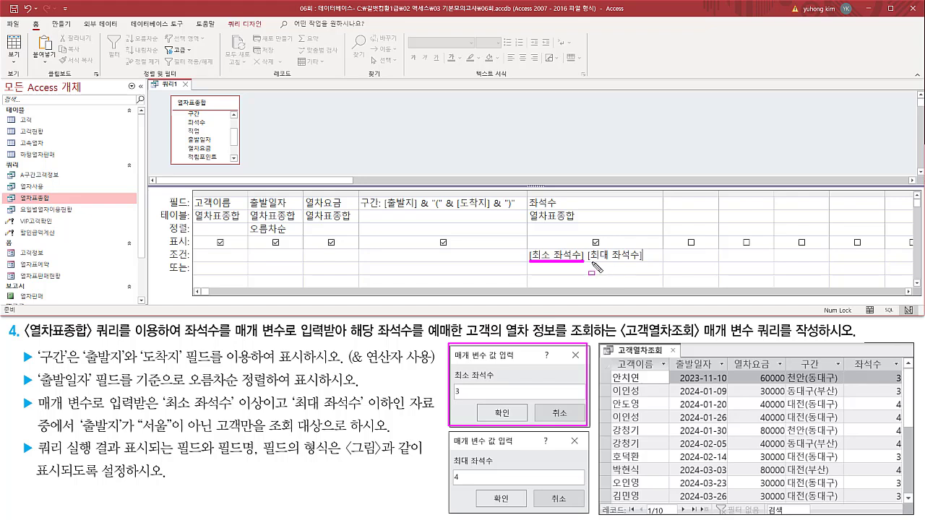
mouse_move(585, 264)
mouse_down()
mouse_move(629, 263)
mouse_move(645, 250)
mouse_up()
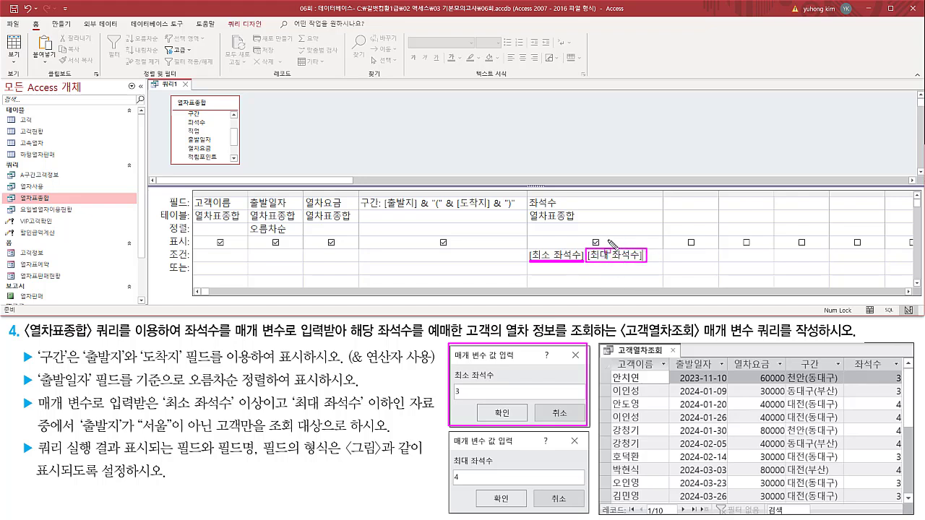
drag(448, 432, 591, 514)
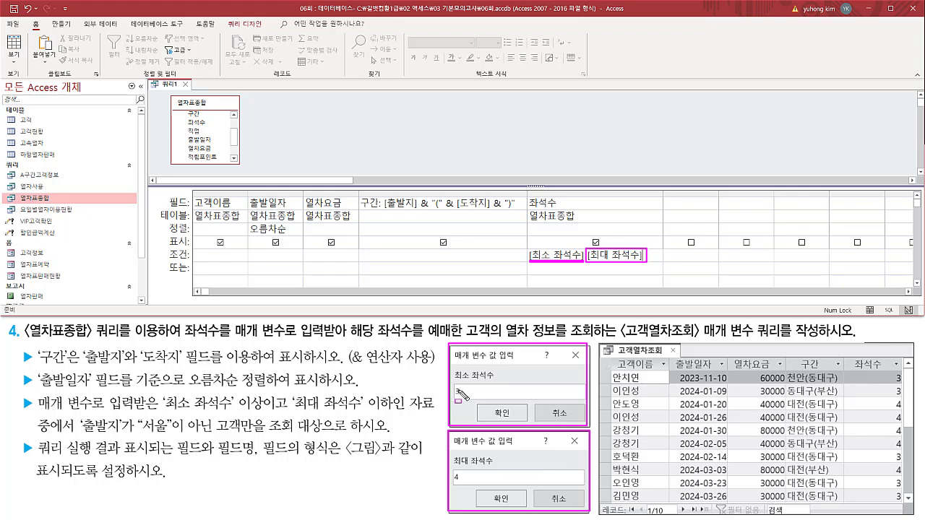
drag(453, 396, 463, 397)
drag(454, 483, 464, 483)
mouse_move(161, 412)
mouse_down()
mouse_move(230, 413)
mouse_move(250, 392)
mouse_move(236, 413)
mouse_up()
mouse_move(292, 414)
mouse_down()
mouse_move(344, 415)
mouse_move(389, 392)
mouse_move(394, 416)
mouse_up()
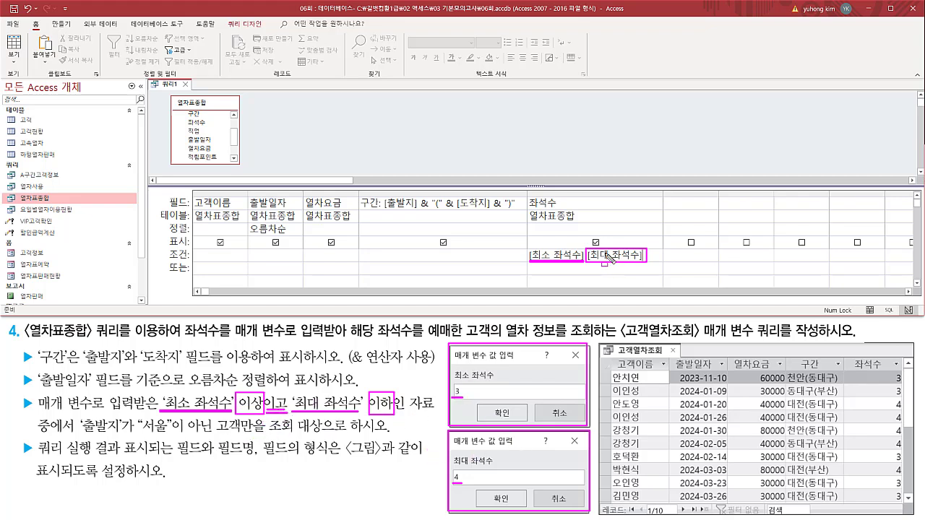
Put >= before [최소 좌석수] and <= before [최대 좌석수] in the 좌석수 criterion, and widen the column to fit.
key(Escape)
click(585, 255)
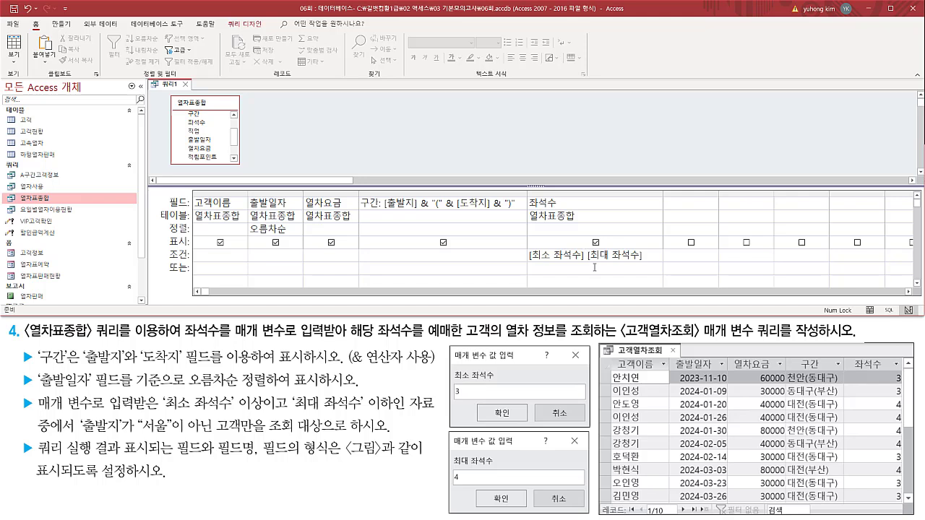
key(shift+Home)
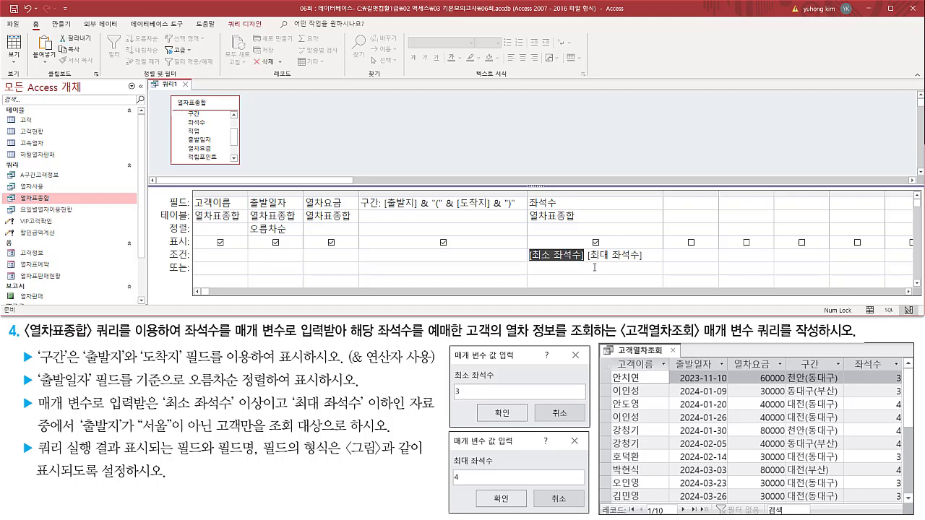
key(Home)
text(>=)
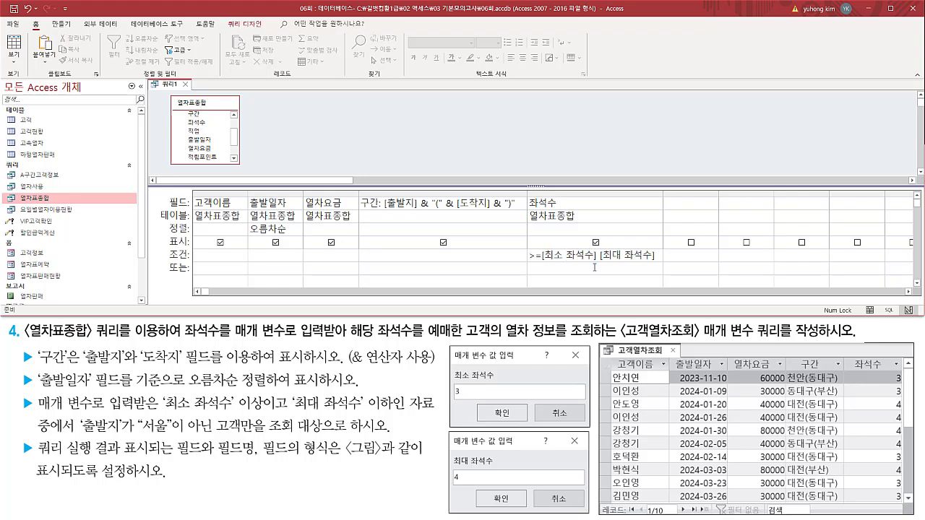
text(<=)
drag(663, 194, 711, 194)
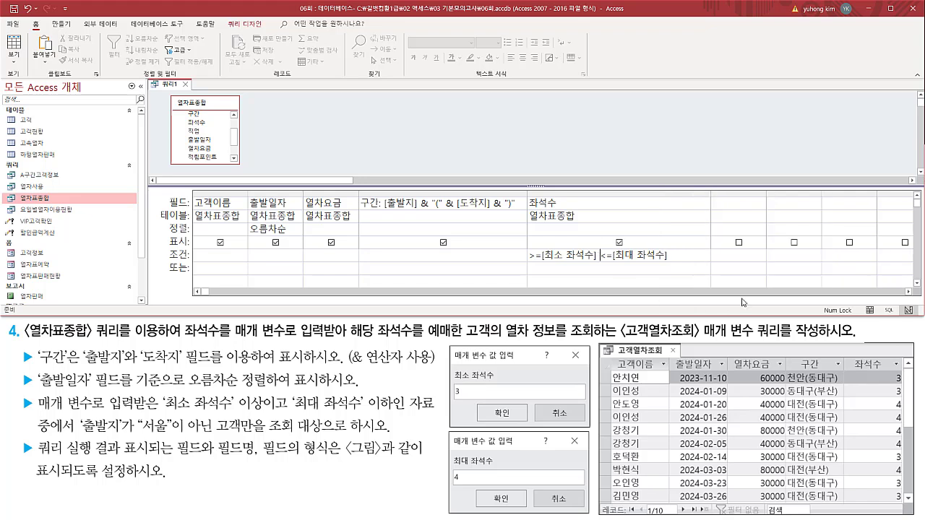
Join the two 좌석수 conditions with And so the criterion reads >=[최소 좌석수] And <=[최대 좌석수].
mouse_move(598, 256)
mouse_down()
mouse_move(502, 256)
mouse_move(646, 256)
mouse_move(599, 257)
mouse_up()
click(599, 256)
text(and)
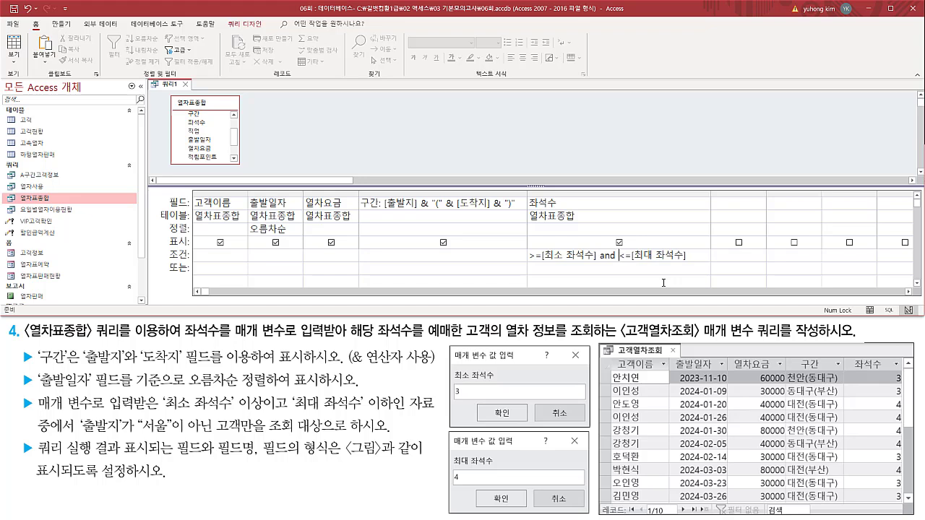
click(654, 268)
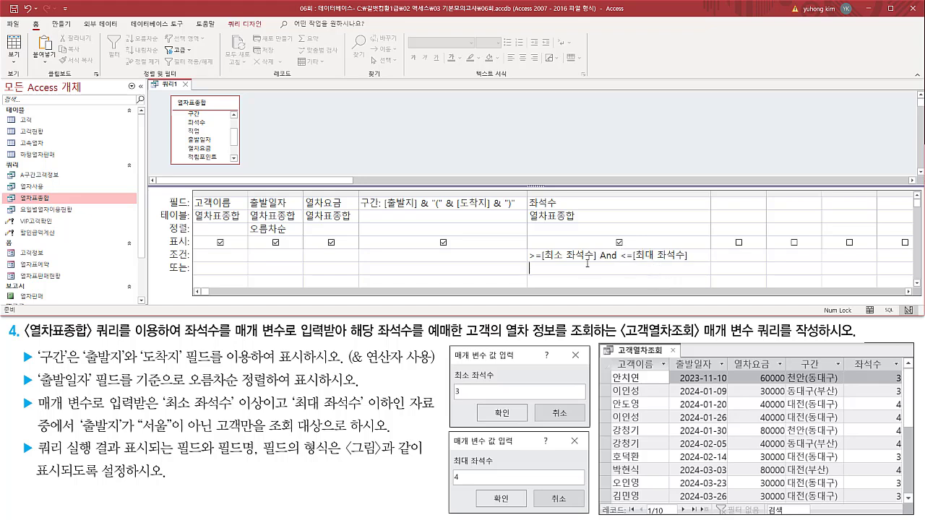
Examine the combined 좌석수 criterion against the required 이상 and 이하 conditions, using the sample values 3 and 4.
drag(599, 261, 617, 262)
drag(15, 393, 443, 435)
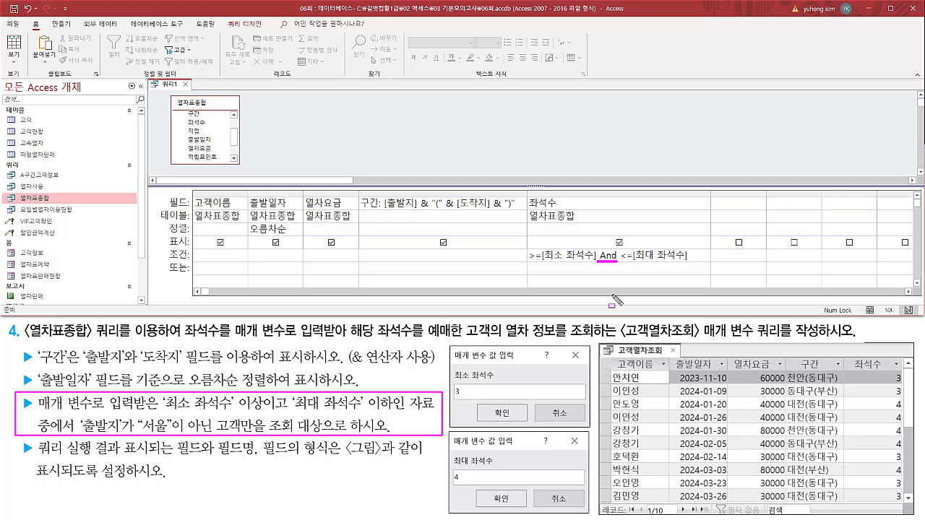
mouse_move(344, 366)
mouse_down()
mouse_move(444, 366)
mouse_move(443, 348)
mouse_up()
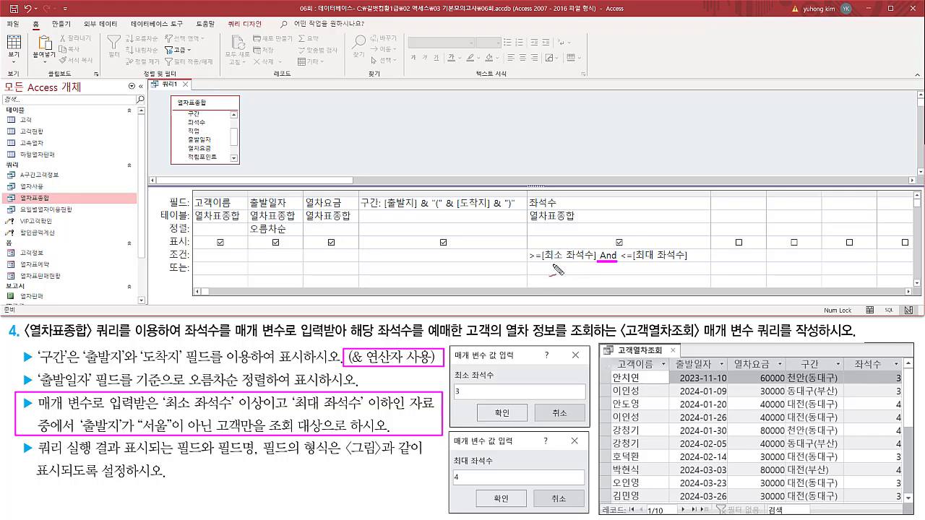
drag(553, 266, 553, 279)
mouse_move(664, 284)
mouse_down()
mouse_move(674, 273)
mouse_move(664, 282)
mouse_up()
mouse_move(523, 264)
mouse_down()
mouse_move(535, 273)
mouse_move(523, 284)
mouse_move(548, 277)
mouse_up()
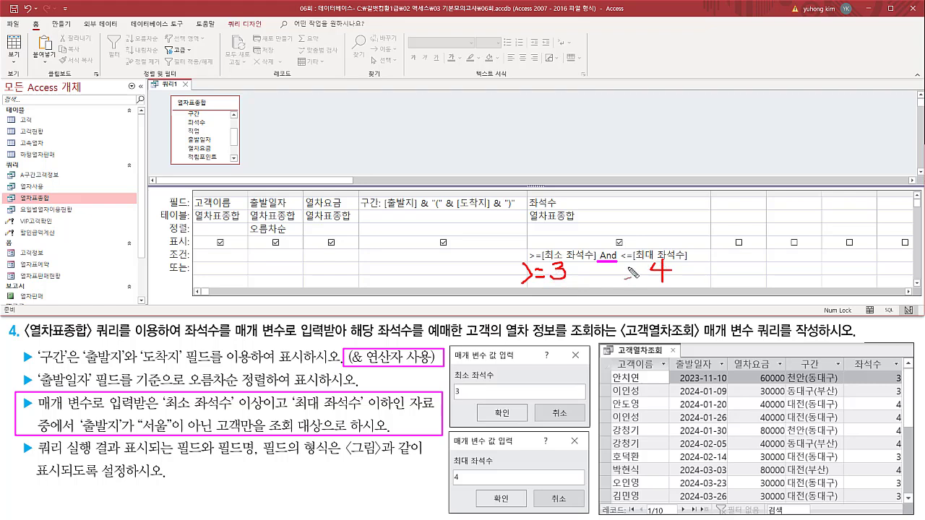
mouse_move(629, 267)
mouse_down()
mouse_move(631, 280)
mouse_move(644, 273)
mouse_move(649, 288)
mouse_up()
mouse_move(574, 291)
mouse_down()
mouse_move(532, 253)
mouse_move(573, 279)
mouse_up()
mouse_move(683, 292)
mouse_down()
mouse_move(631, 296)
mouse_move(635, 259)
mouse_move(679, 275)
mouse_up()
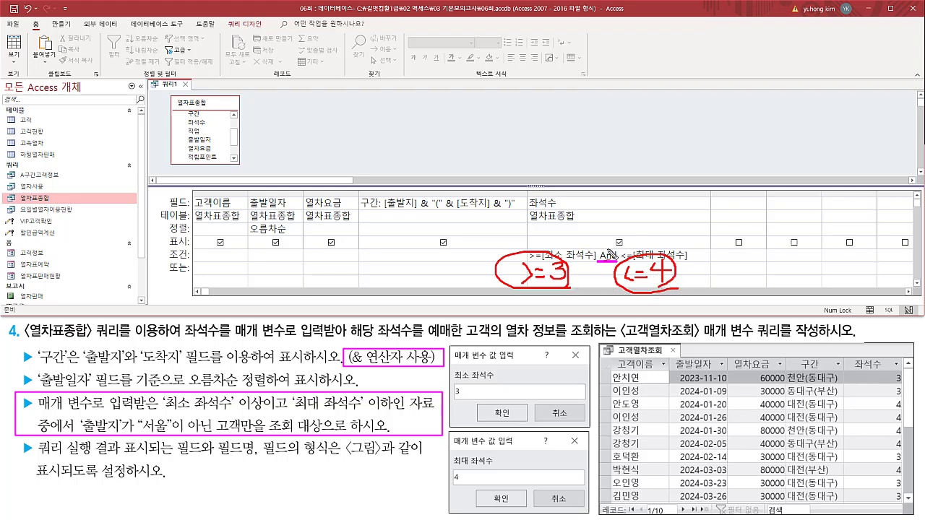
drag(609, 246, 637, 222)
drag(174, 264, 162, 267)
key(Escape)
Add the 출발지 field from 열차표종합 to the query grid as the column after 좌석수.
mouse_move(74, 414)
mouse_down()
mouse_move(74, 438)
mouse_move(332, 438)
mouse_up()
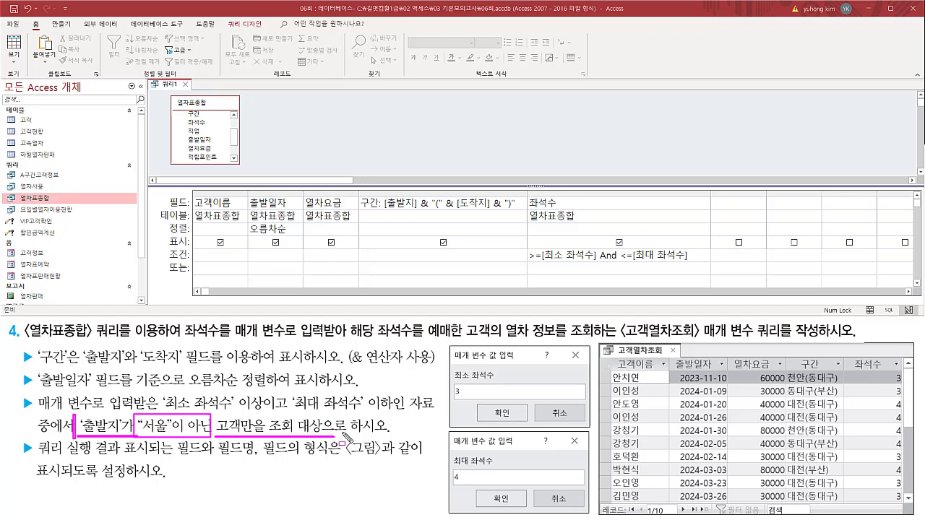
drag(191, 191, 712, 270)
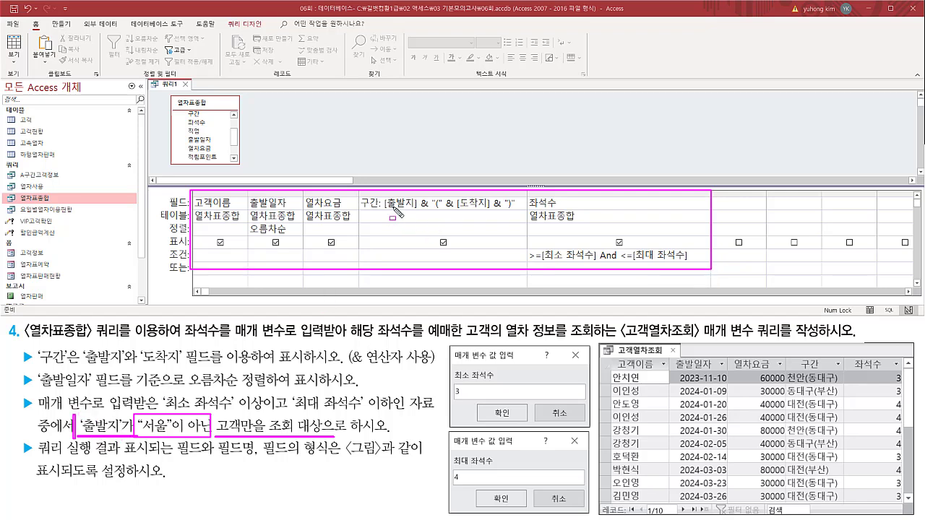
drag(383, 210, 417, 211)
drag(457, 210, 489, 210)
key(Escape)
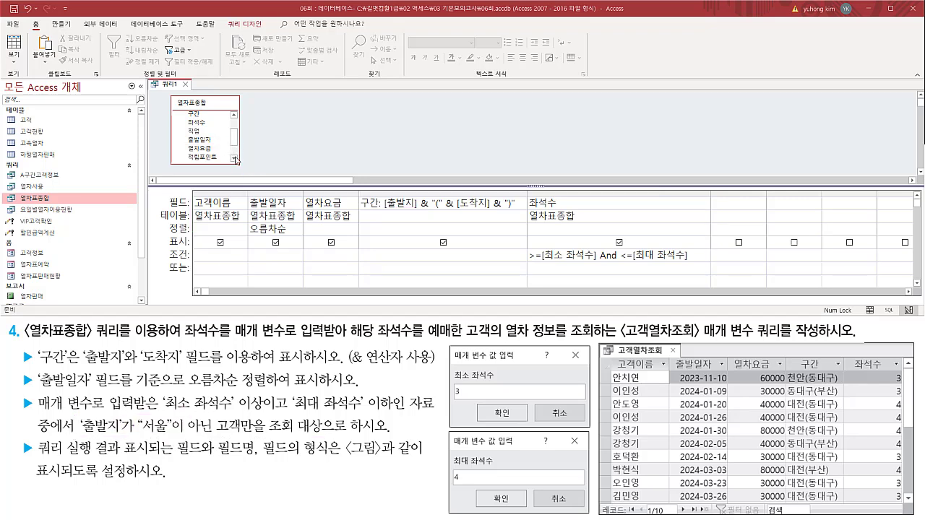
click(234, 159)
click(235, 159)
click(203, 151)
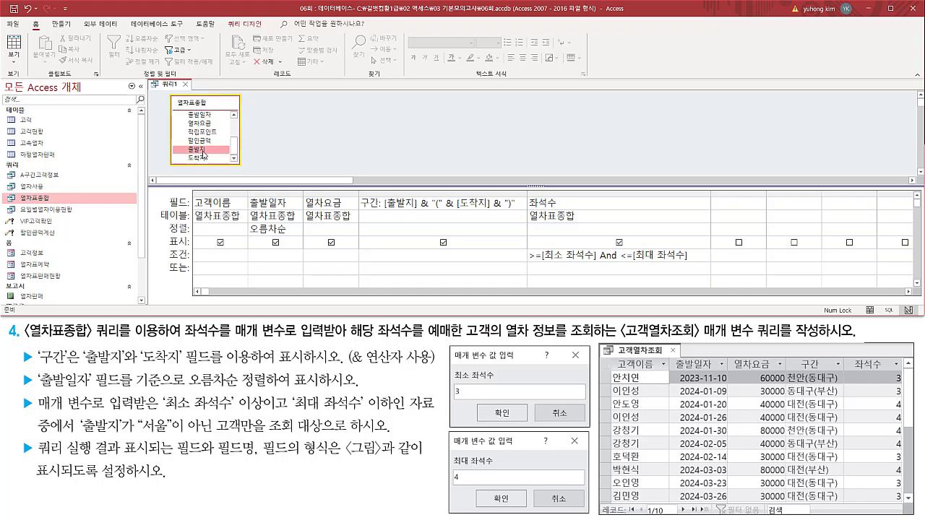
mouse_move(200, 155)
mouse_down()
mouse_move(726, 203)
mouse_move(773, 229)
mouse_up()
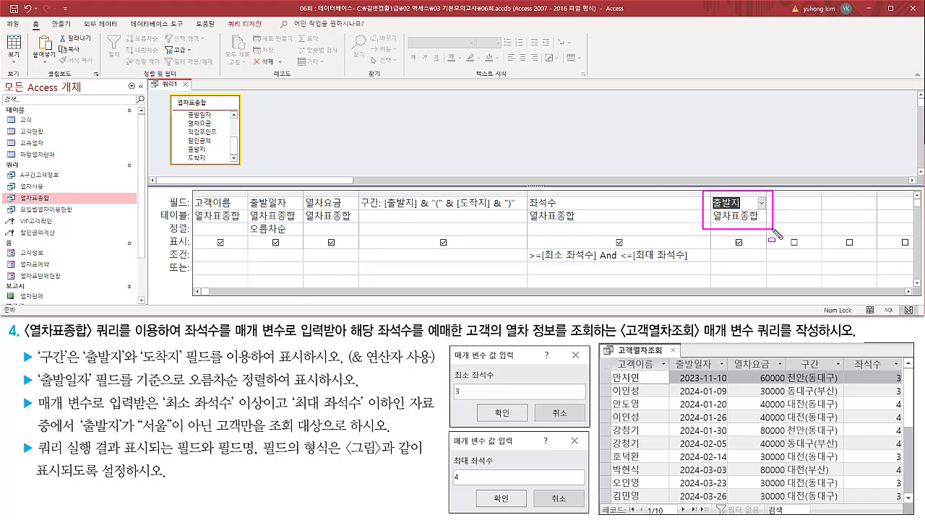
key(Escape)
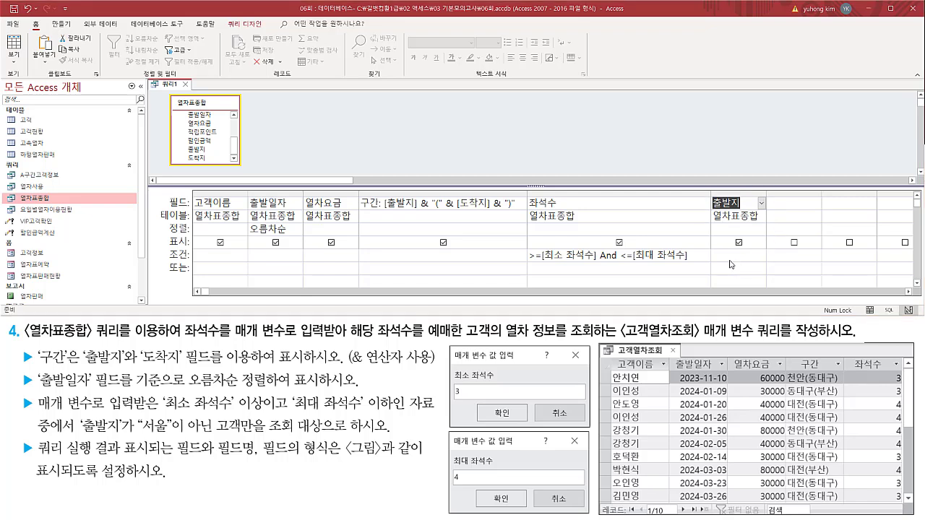
Set the criterion of the 출발지 column to <>"서울" to exclude departures from Seoul.
drag(137, 436, 171, 436)
key(Escape)
click(735, 254)
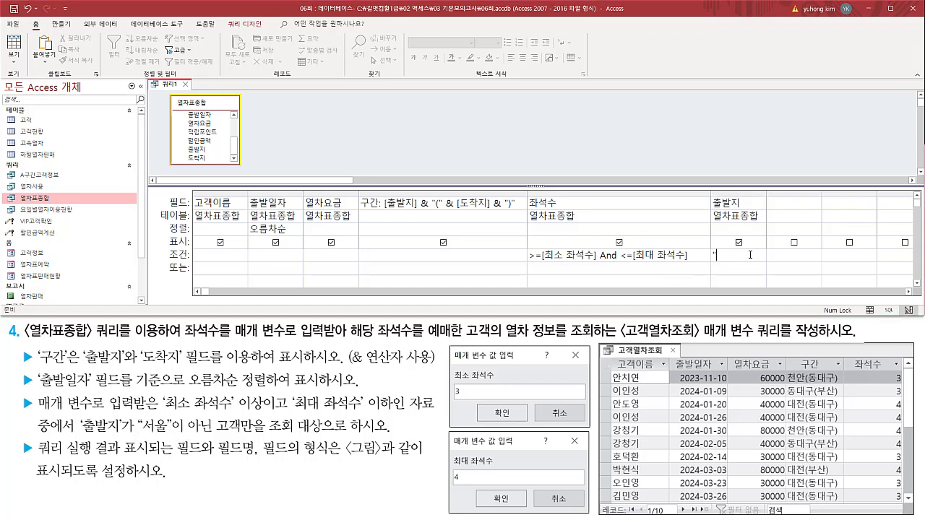
text("서울)
drag(136, 436, 268, 437)
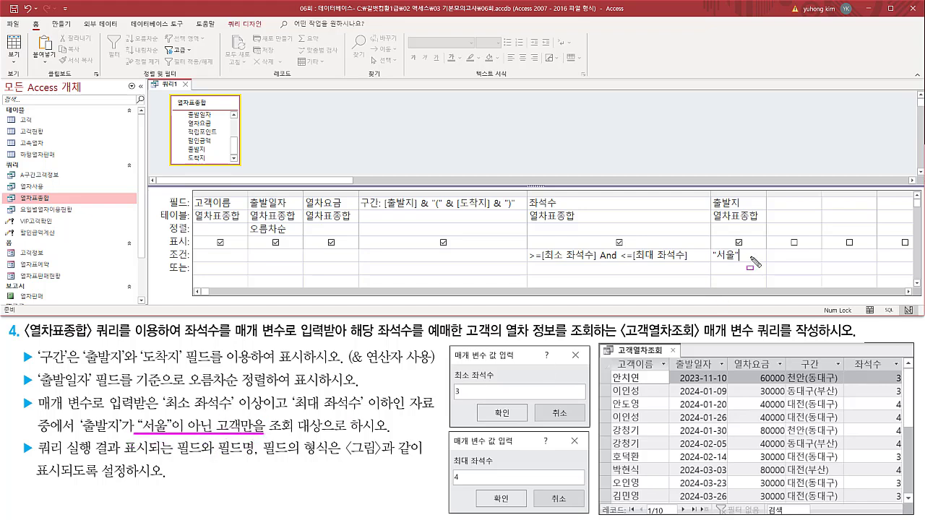
key(Escape)
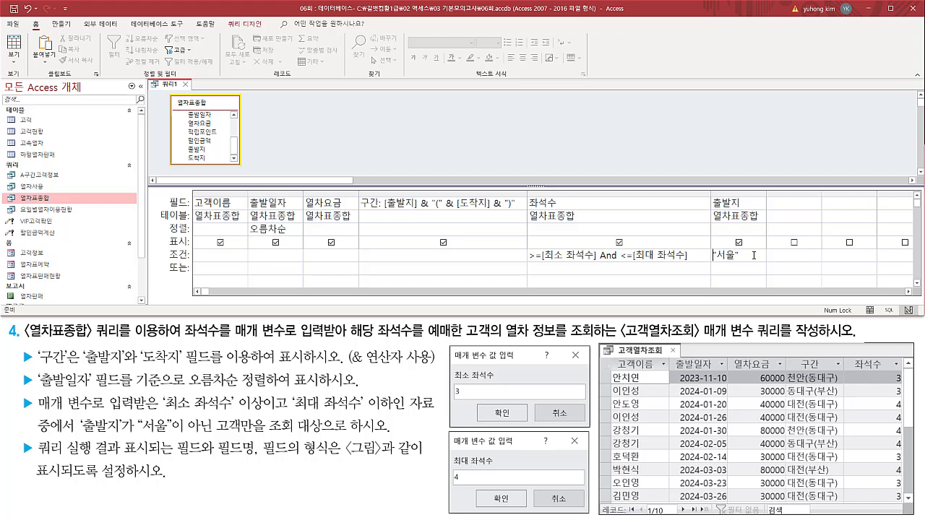
text(<>)
key(shift+Left)
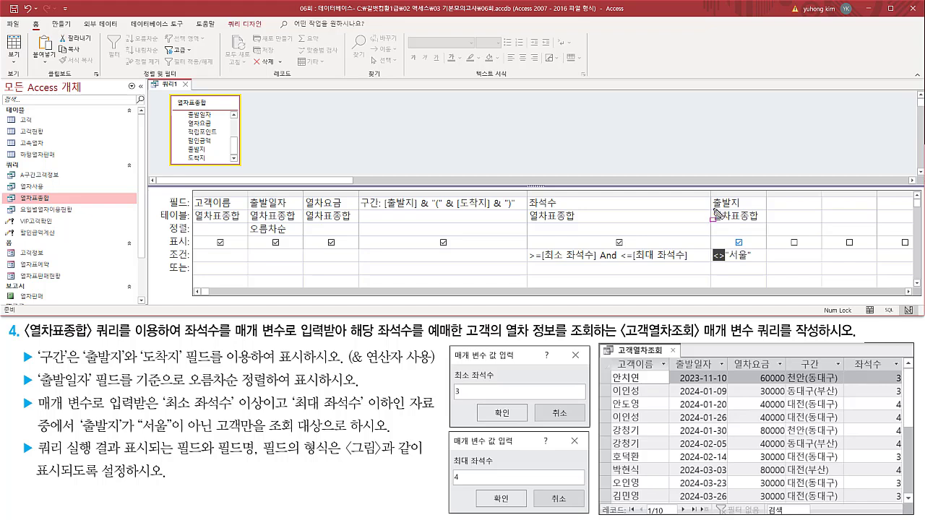
drag(712, 209, 747, 211)
drag(710, 262, 752, 261)
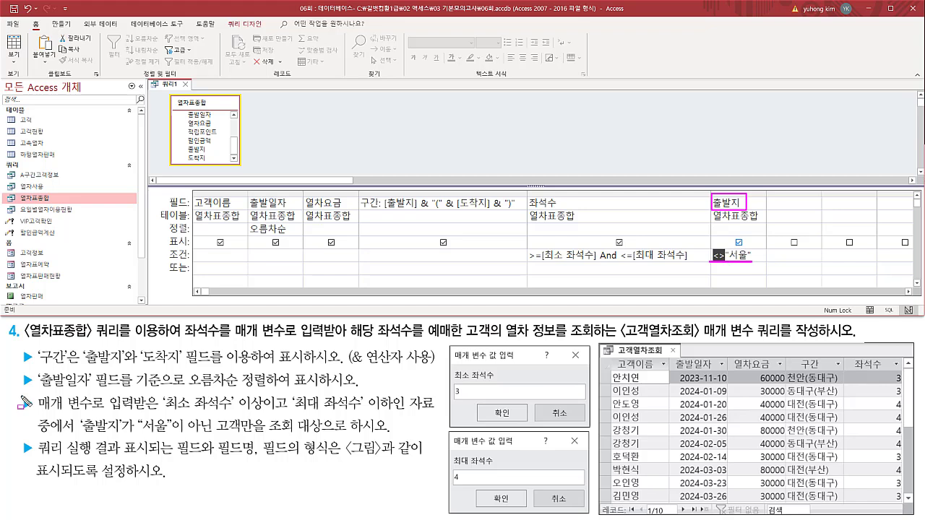
mouse_move(19, 395)
mouse_down()
mouse_move(39, 421)
mouse_move(428, 448)
mouse_move(435, 433)
mouse_up()
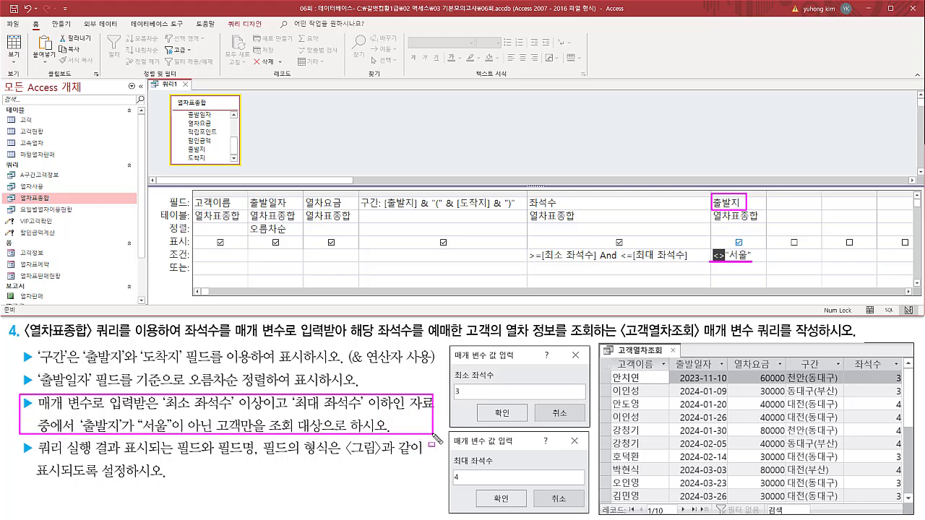
key(Escape)
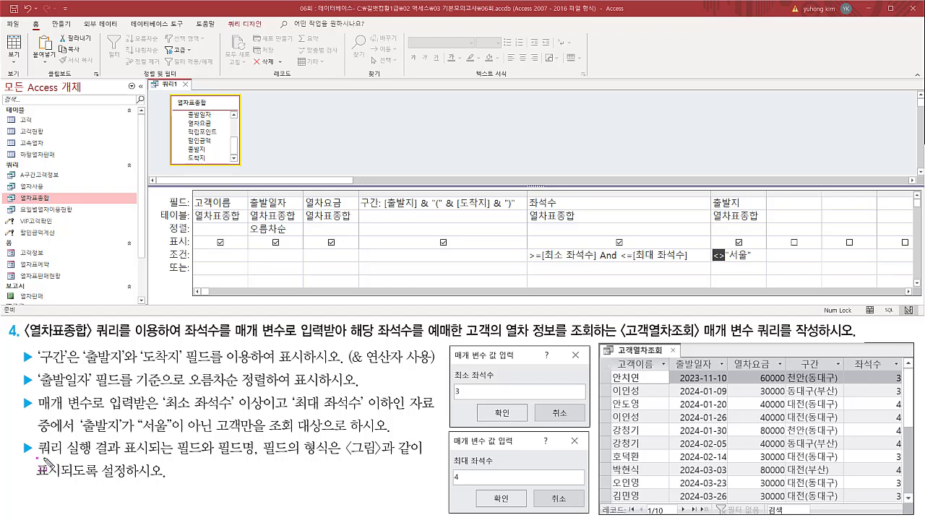
Run the query and enter 3 as the 최소 좌석수 parameter value.
drag(40, 458, 334, 458)
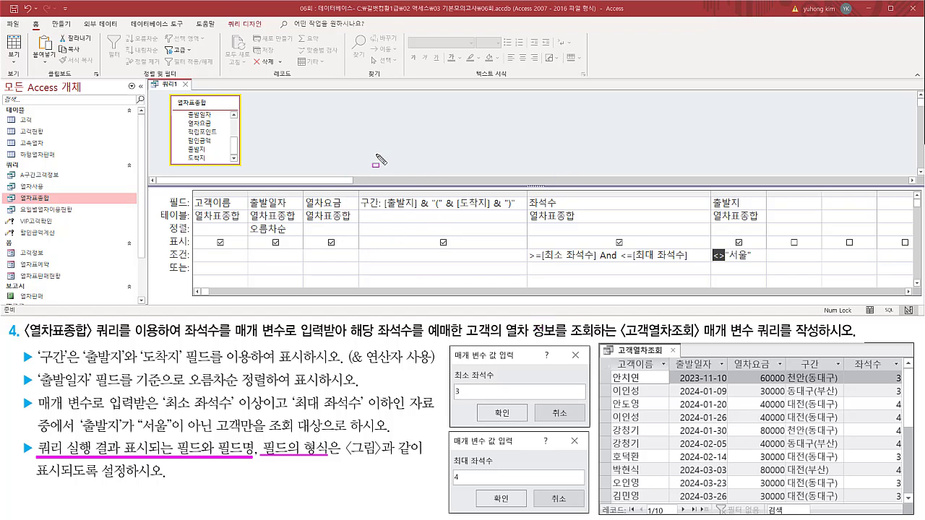
key(Escape)
click(312, 131)
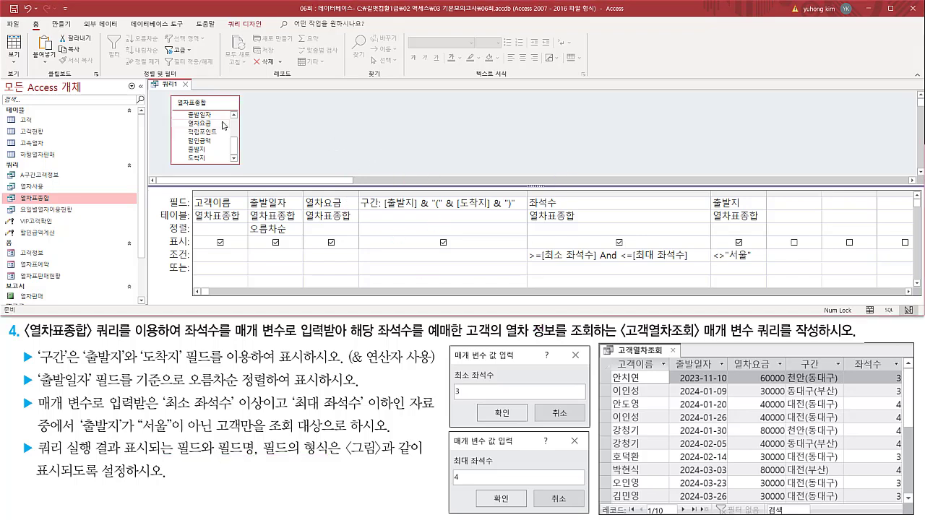
click(246, 24)
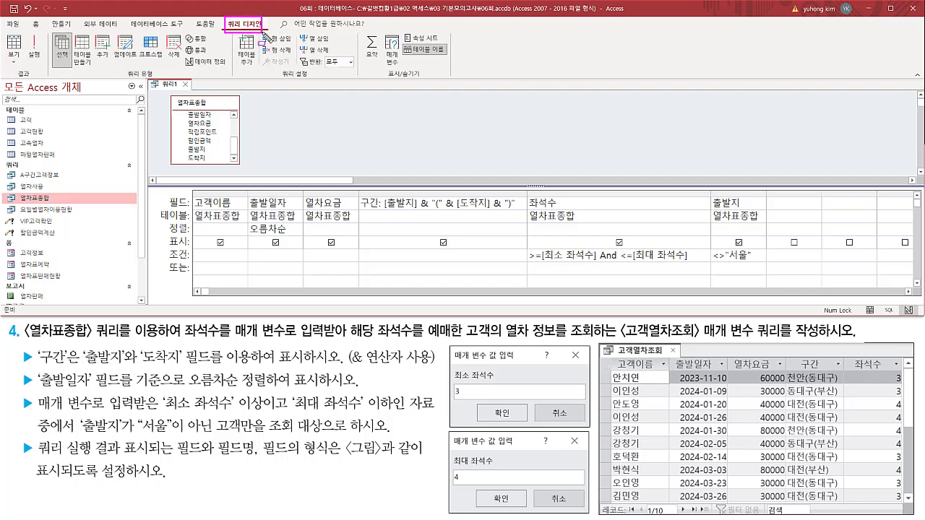
click(35, 56)
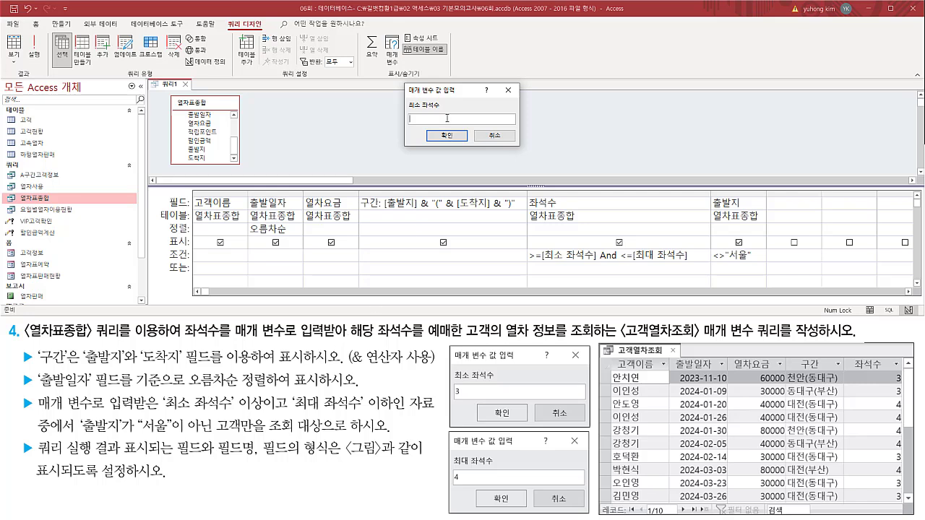
drag(406, 85, 519, 148)
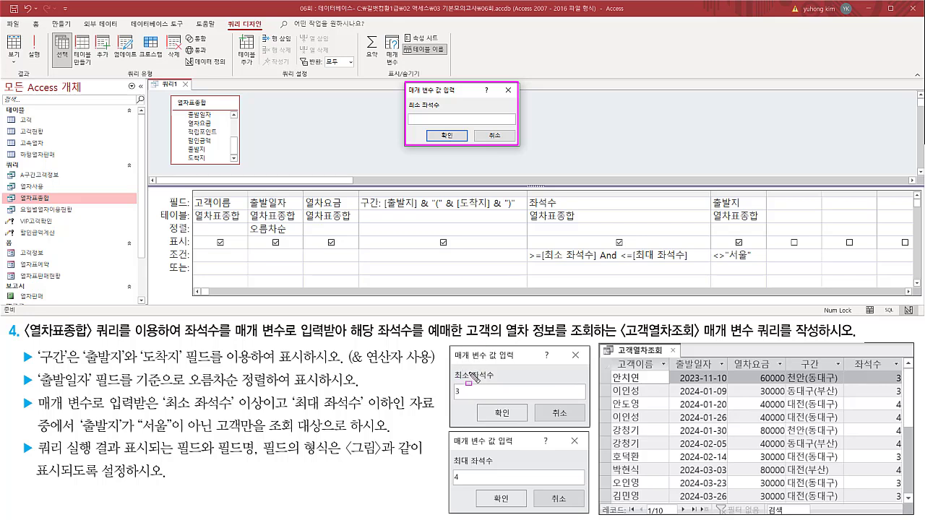
drag(470, 373, 471, 379)
key(Escape)
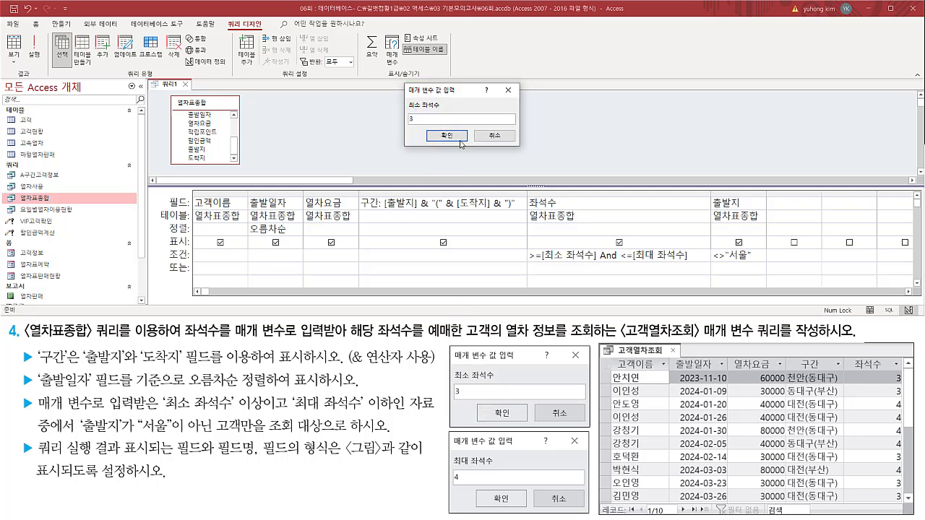
key(ctrl+2)
drag(406, 112, 417, 125)
key(Escape)
click(440, 136)
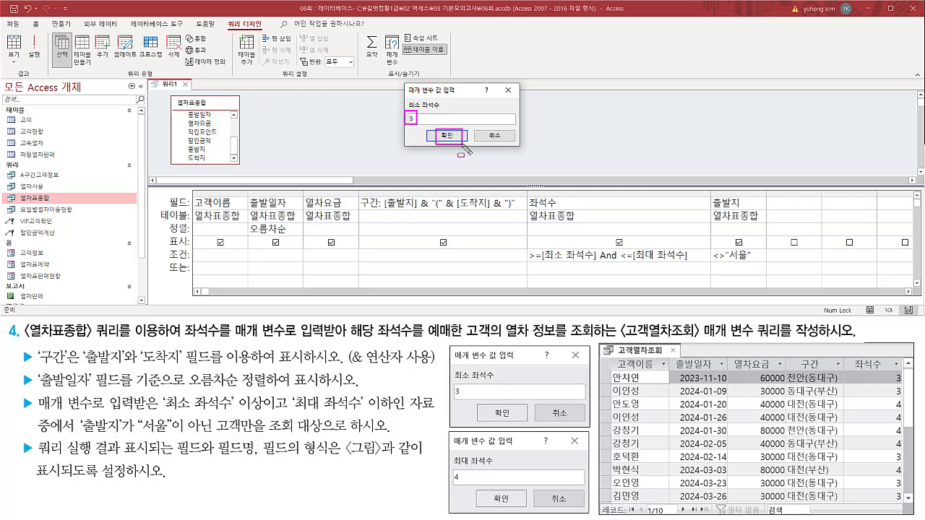
Enter 4 as the 최대 좌석수 parameter value and display the query results.
key(ctrl+2)
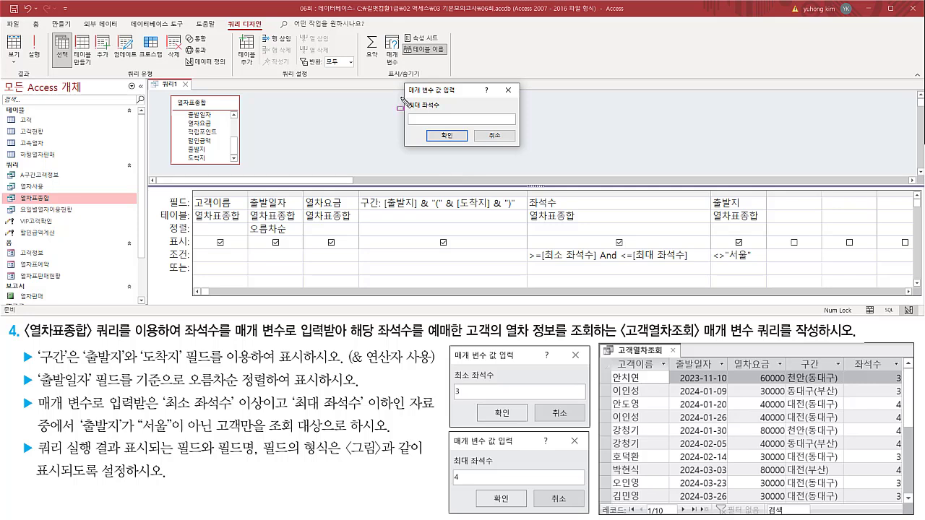
drag(404, 96, 446, 114)
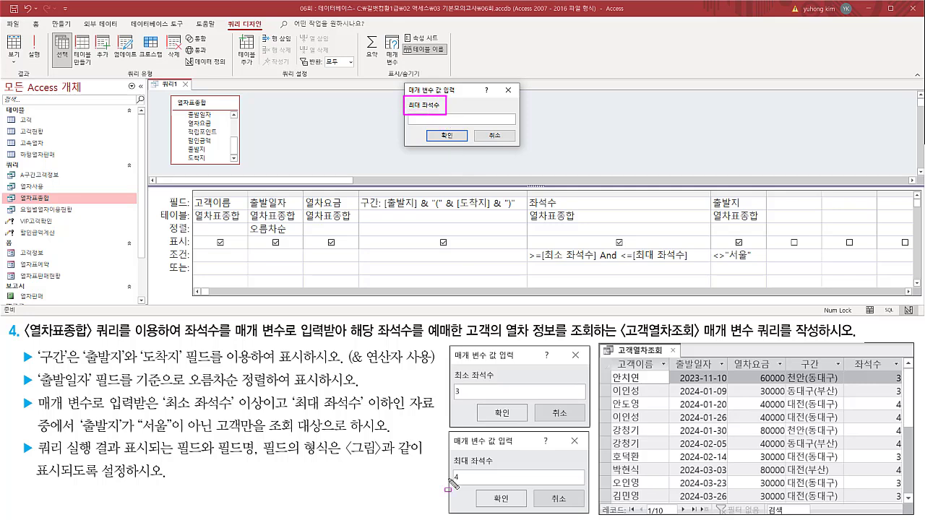
drag(469, 468, 470, 455)
drag(422, 102, 422, 113)
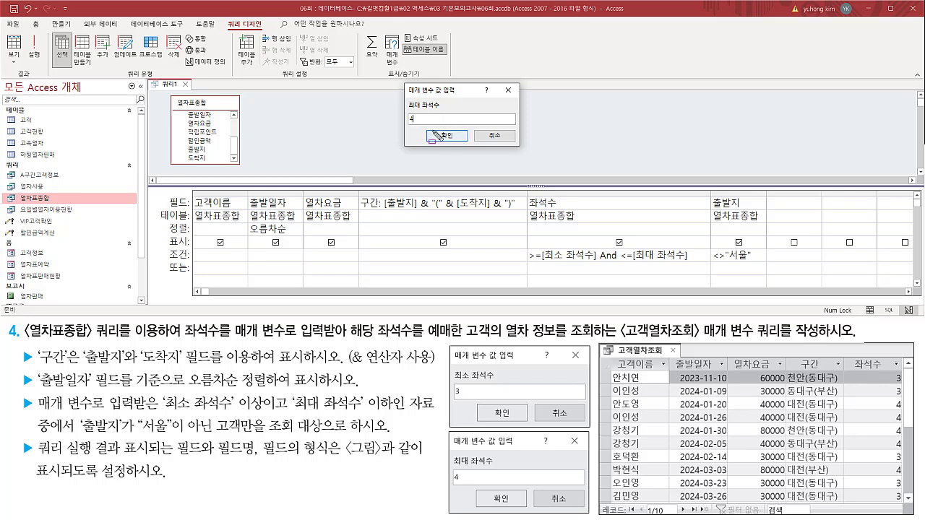
drag(433, 131, 461, 143)
key(Escape)
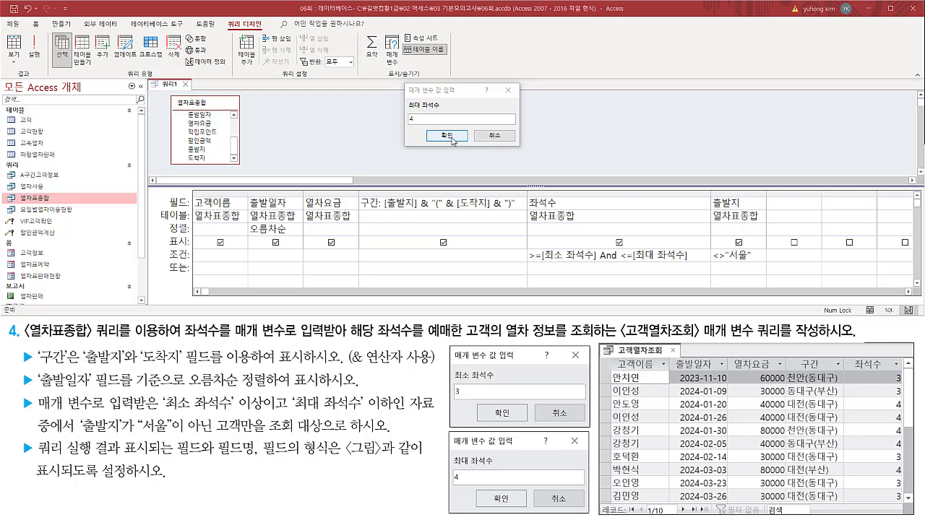
click(453, 138)
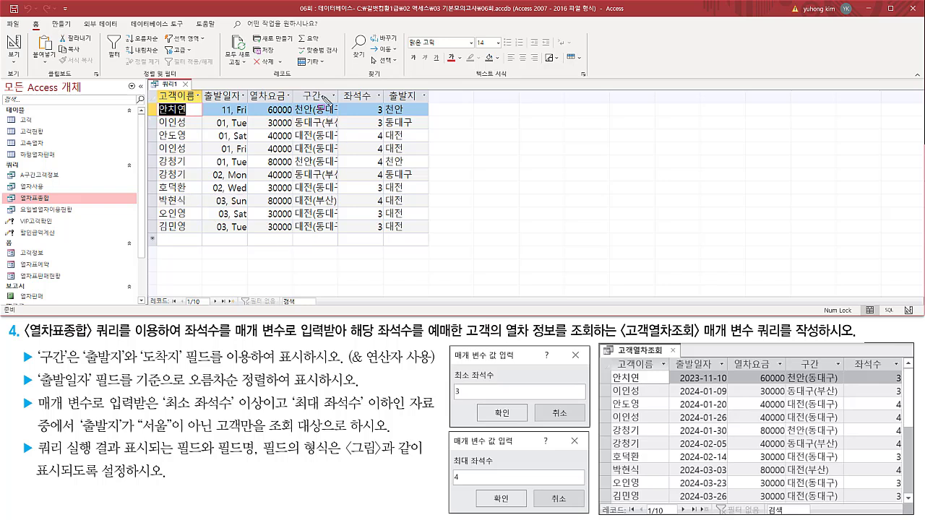
Fit the width of the 구간 column to its contents in the query results.
mouse_move(333, 96)
mouse_down()
mouse_move(354, 226)
mouse_move(343, 250)
mouse_up()
key(Escape)
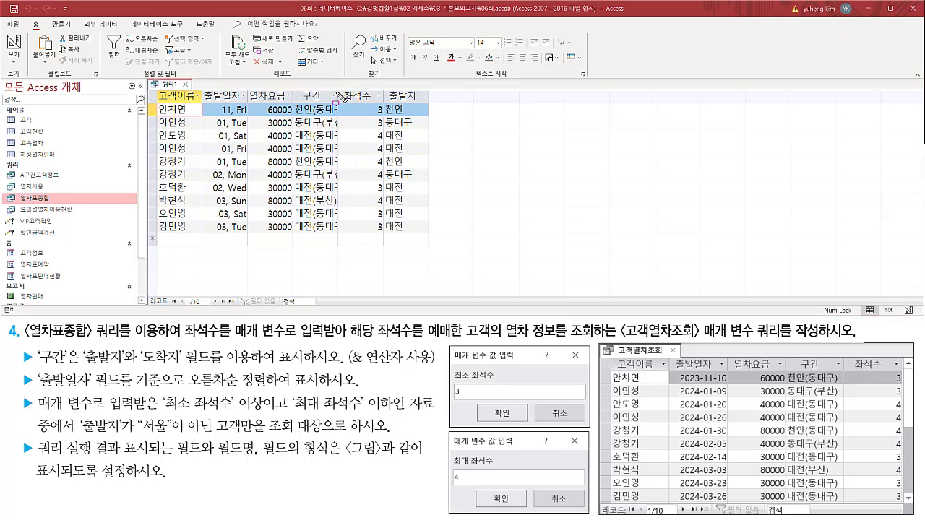
drag(338, 91, 341, 108)
key(Escape)
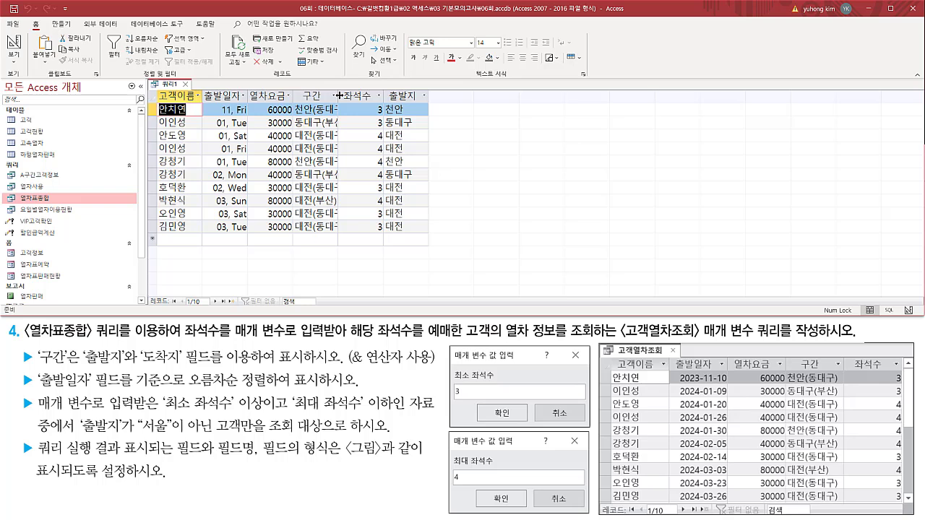
double_click(338, 96)
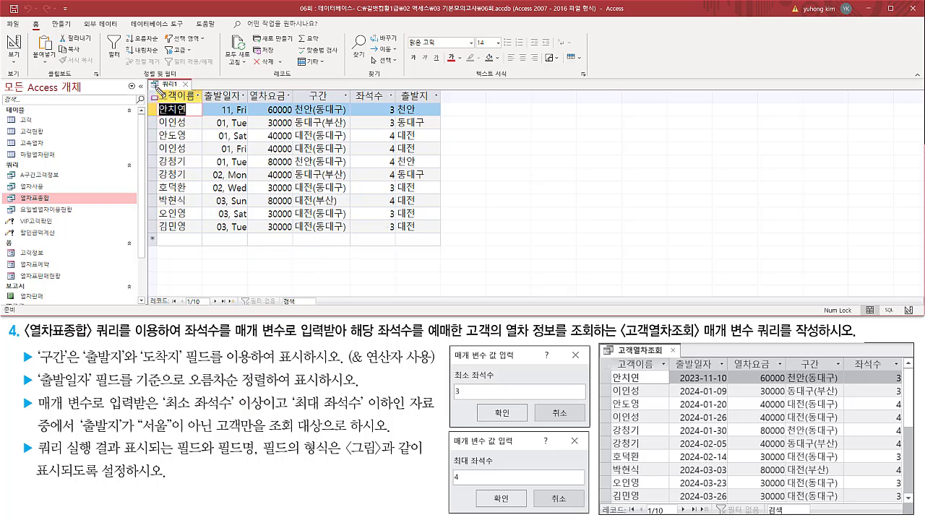
Compare the result's field headings with the sample 고객열차조회 output and check the 출발지 column against the task's conditions.
mouse_move(154, 86)
mouse_down()
mouse_move(230, 108)
mouse_move(392, 107)
mouse_up()
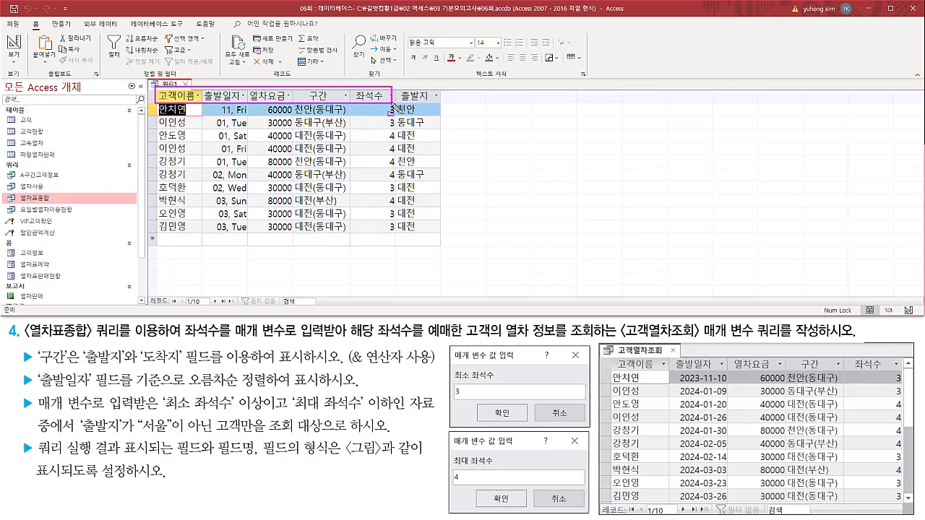
drag(612, 355, 895, 373)
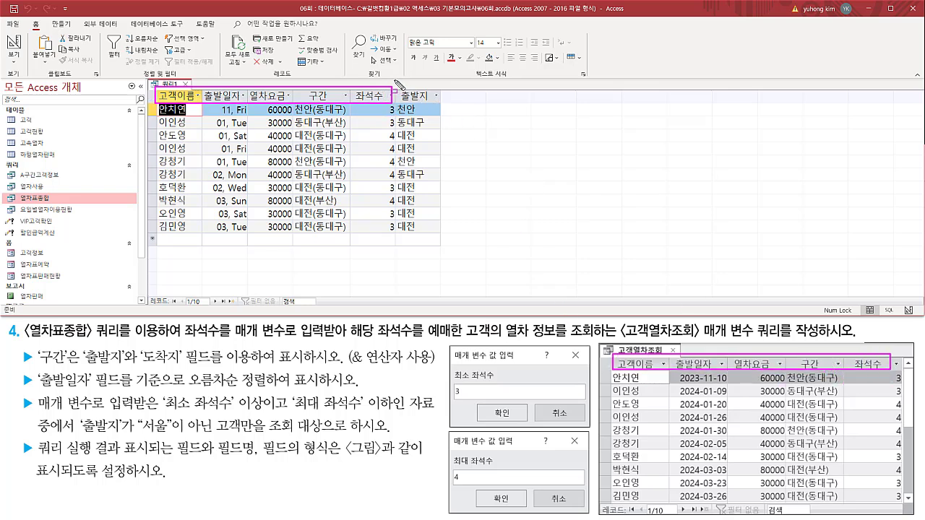
drag(396, 80, 438, 250)
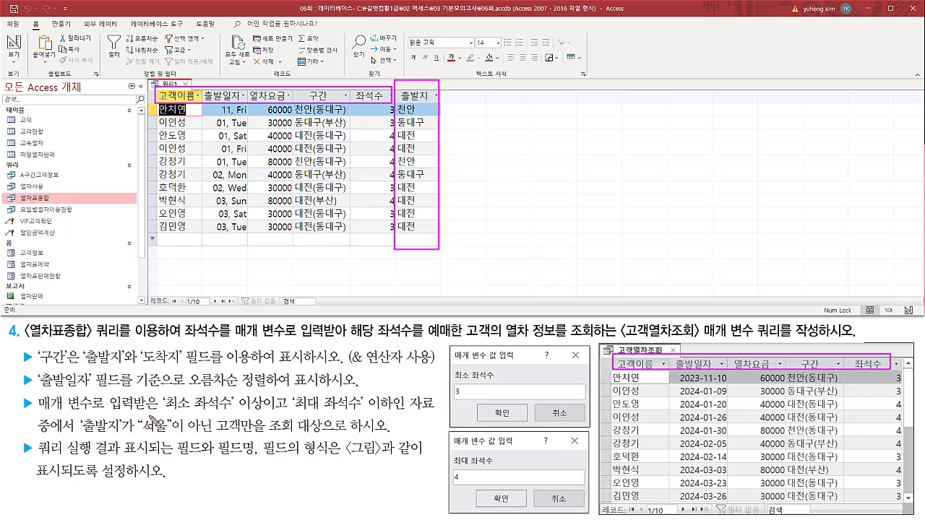
drag(87, 438, 334, 439)
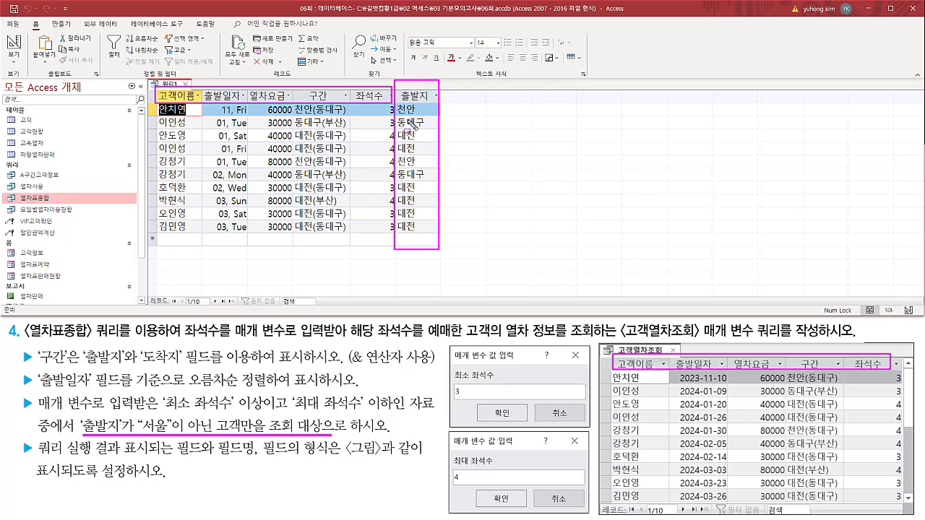
drag(136, 413, 328, 440)
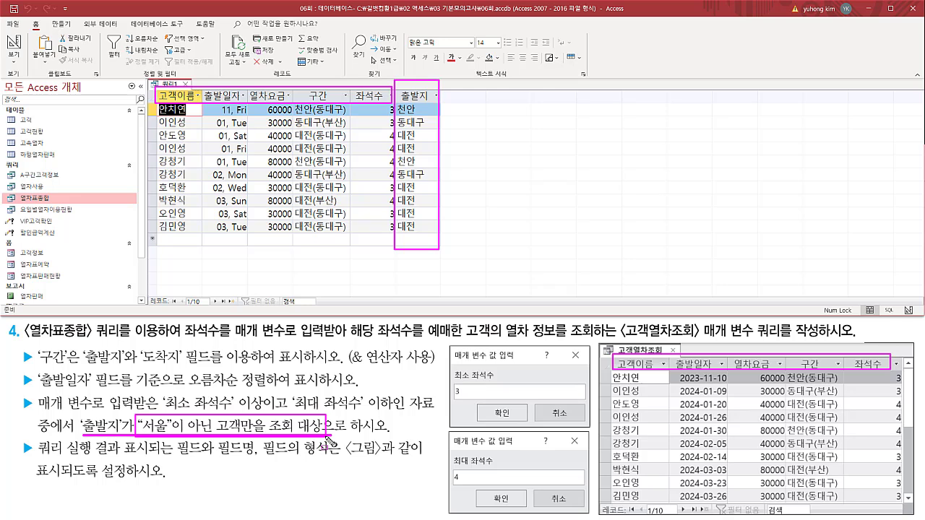
click(411, 260)
key(Escape)
Compare the record count and each column's values and display format with the sample output, especially 출발일자 and 출발지.
drag(145, 308, 273, 295)
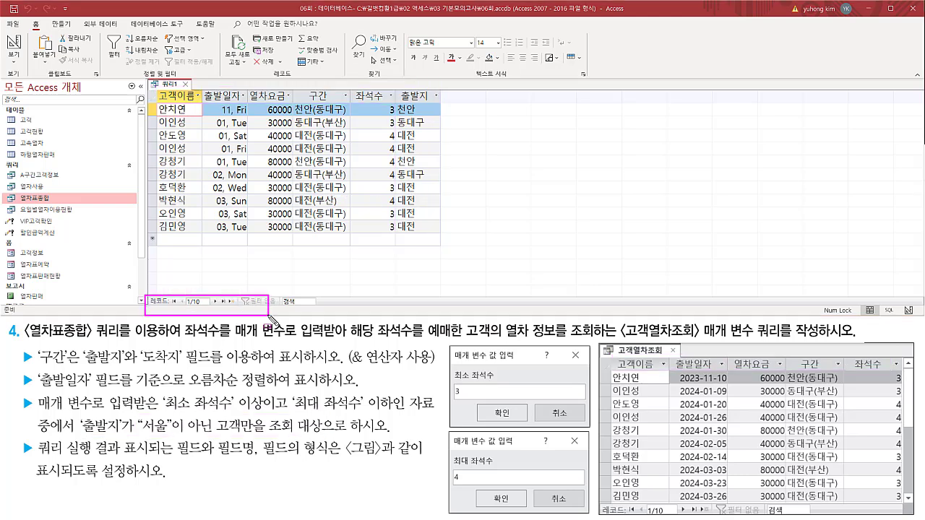
drag(597, 505, 702, 517)
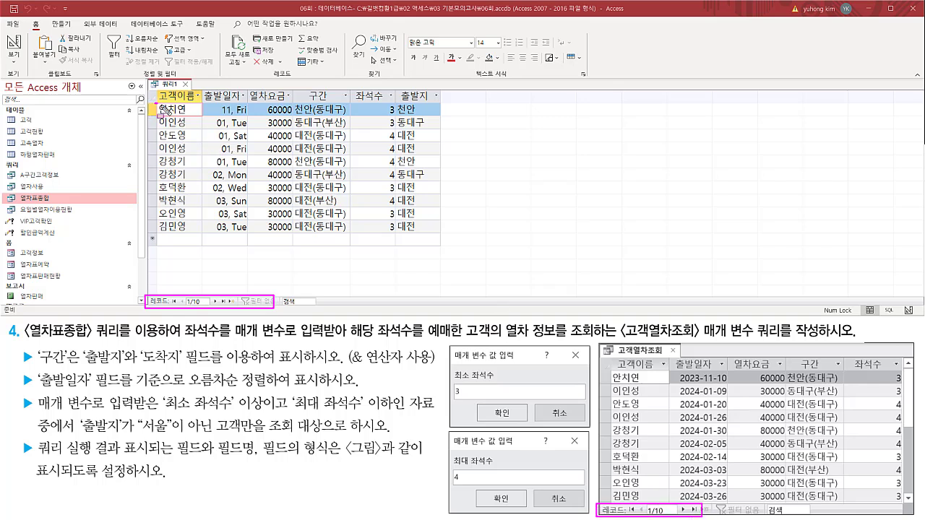
mouse_move(156, 103)
mouse_down()
mouse_move(192, 115)
mouse_move(193, 240)
mouse_up()
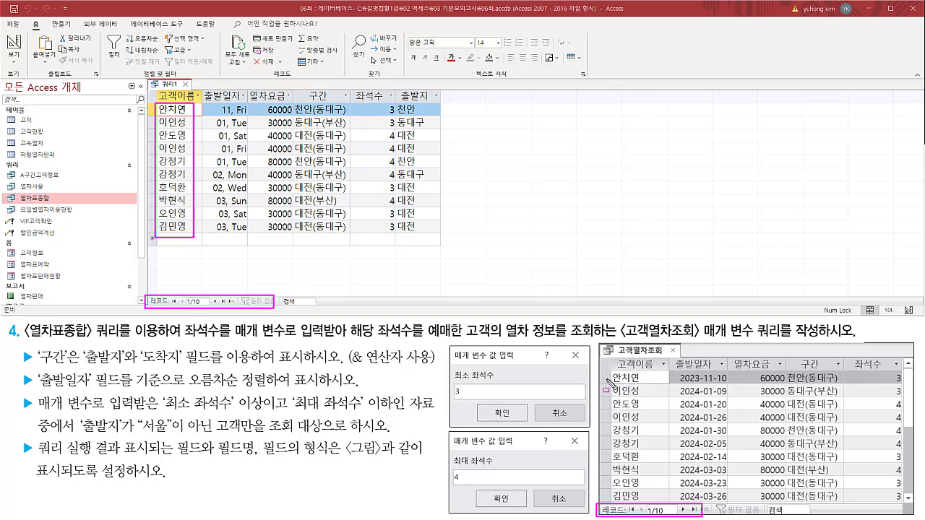
drag(609, 371, 640, 502)
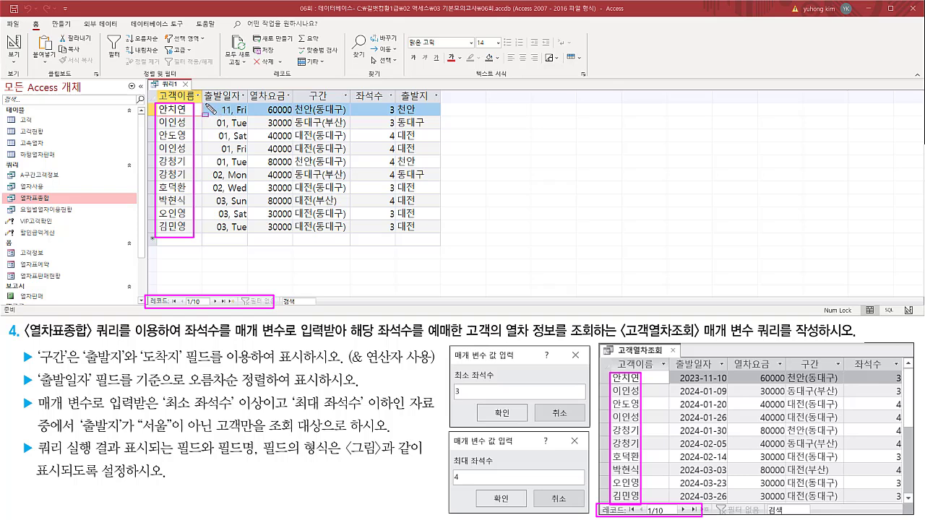
drag(205, 105, 248, 236)
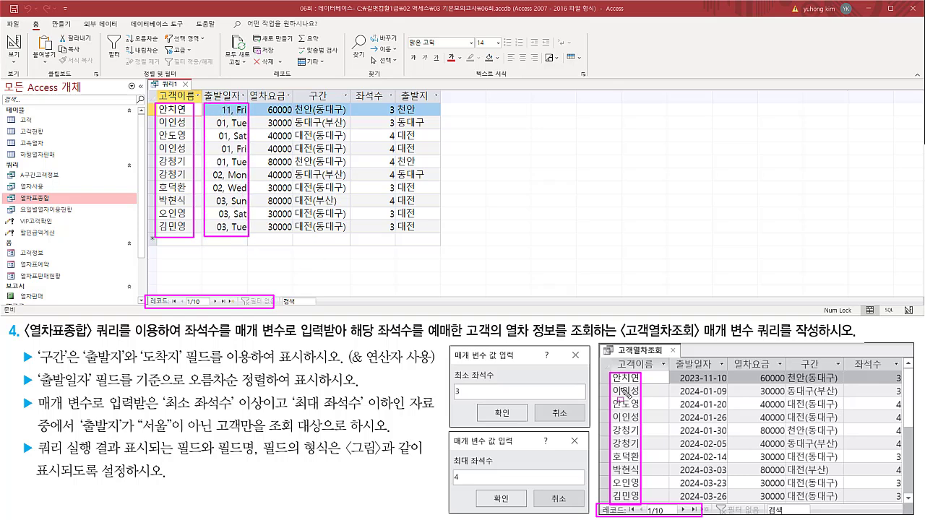
mouse_move(680, 378)
mouse_down()
mouse_move(723, 499)
mouse_move(676, 506)
mouse_move(707, 481)
mouse_up()
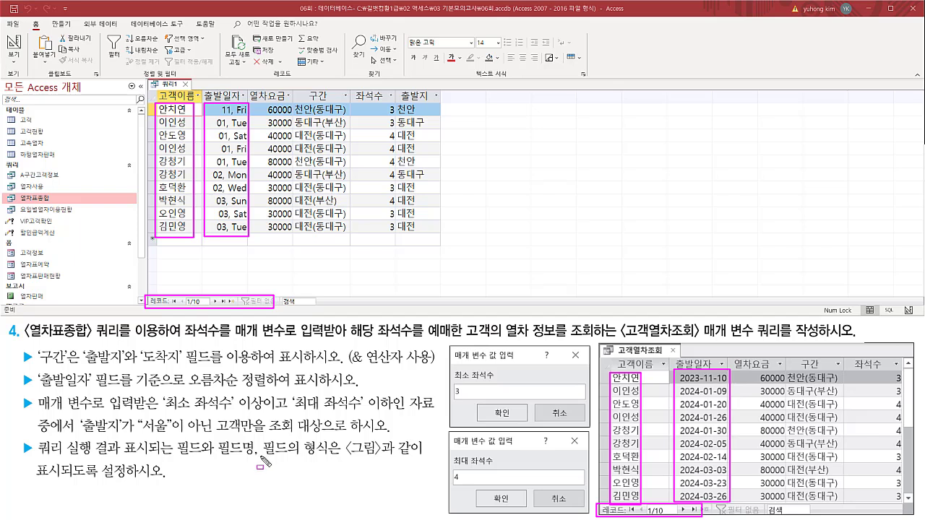
drag(260, 456, 331, 458)
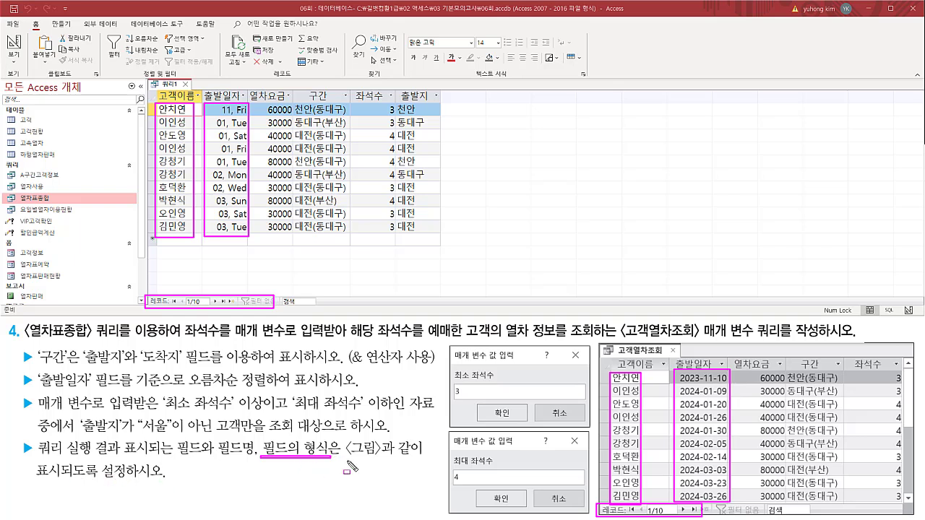
mouse_move(684, 372)
mouse_down()
mouse_move(701, 461)
mouse_move(723, 508)
mouse_up()
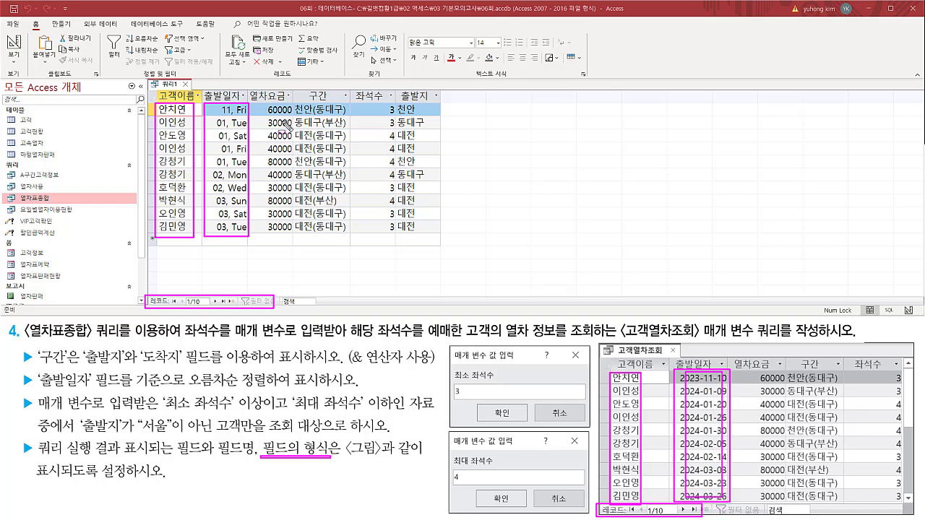
mouse_move(263, 102)
mouse_down()
mouse_move(277, 120)
mouse_move(295, 117)
mouse_move(294, 238)
mouse_up()
drag(755, 369, 783, 505)
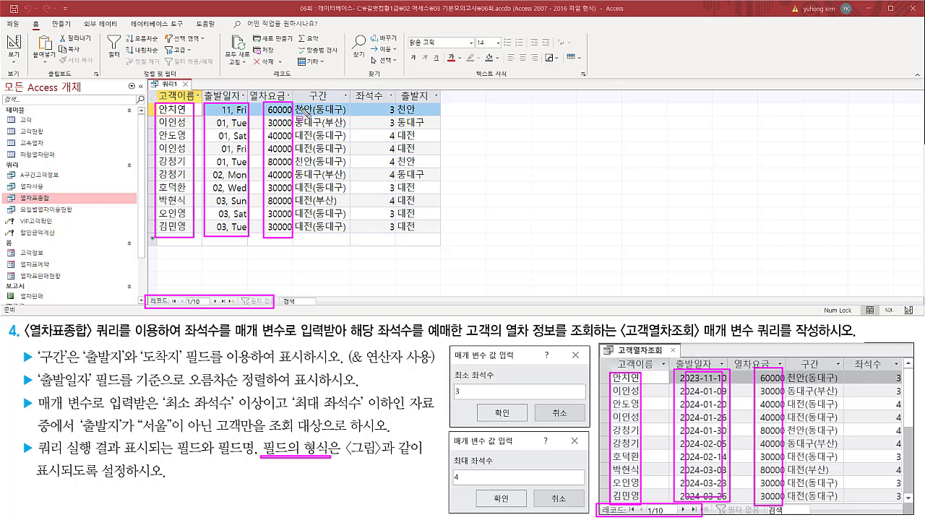
mouse_move(293, 102)
mouse_down()
mouse_move(304, 123)
mouse_move(354, 134)
mouse_move(351, 244)
mouse_up()
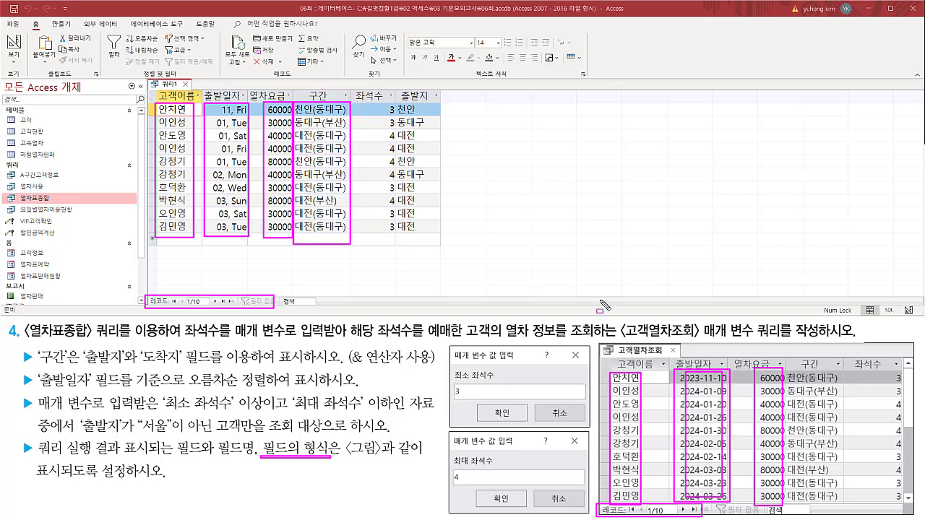
drag(788, 373, 841, 503)
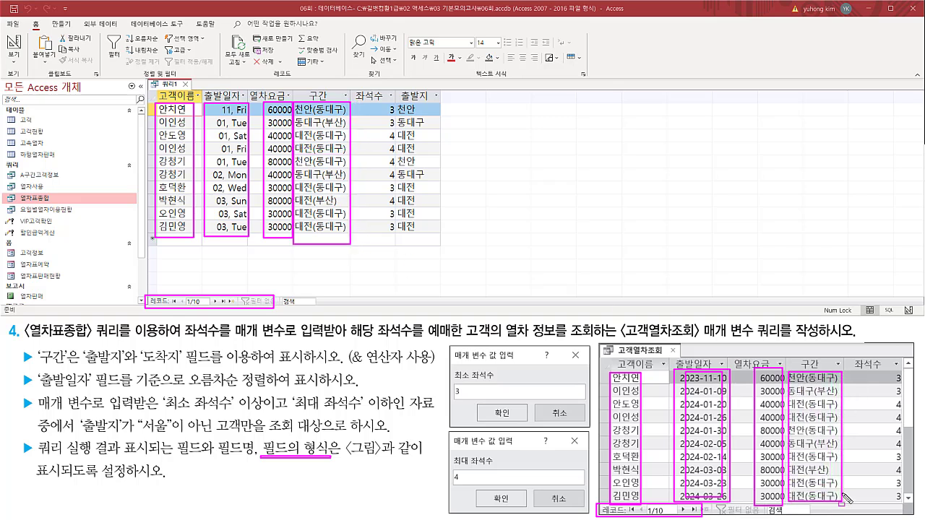
mouse_move(382, 103)
mouse_down()
mouse_move(398, 158)
mouse_move(395, 241)
mouse_up()
drag(888, 369, 904, 510)
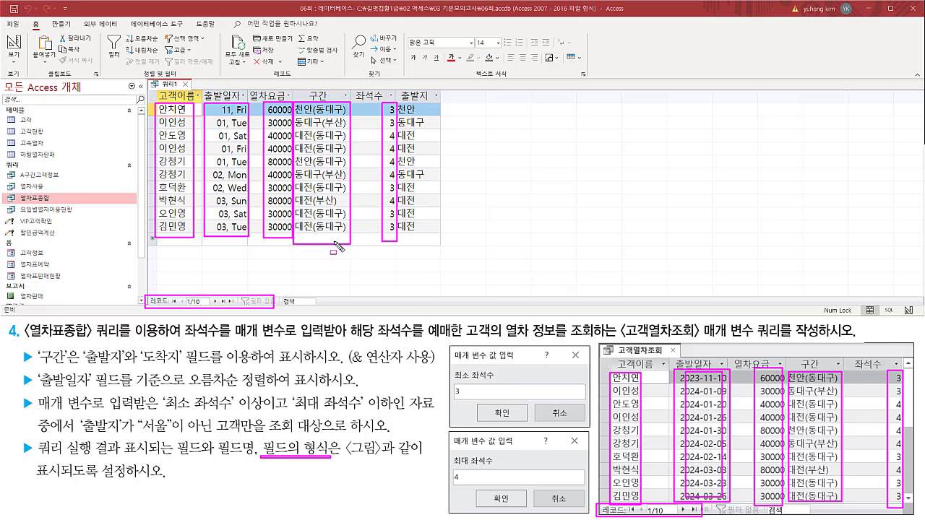
key(Escape)
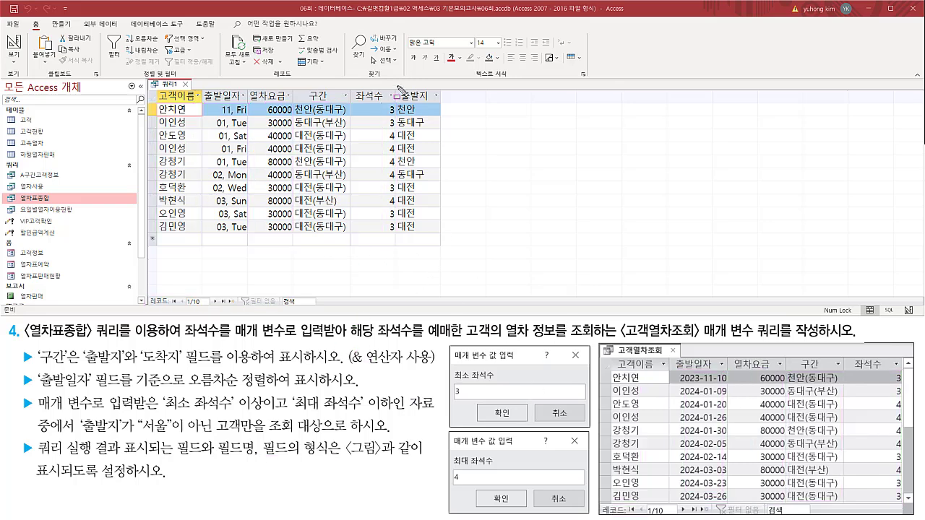
drag(396, 86, 449, 241)
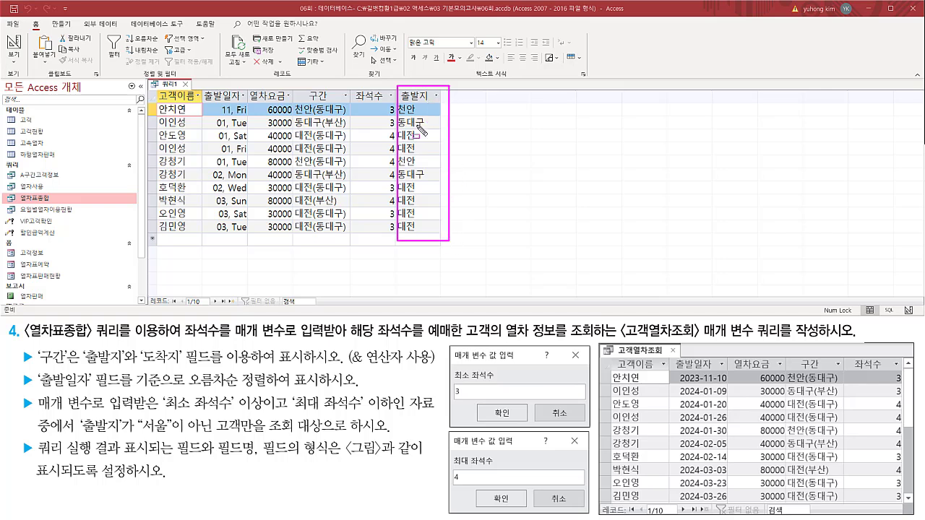
drag(206, 100, 248, 238)
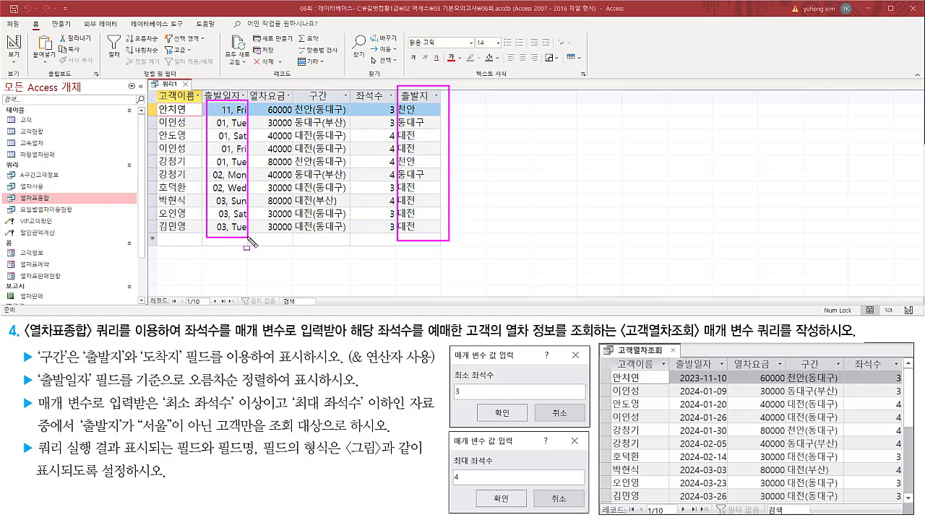
mouse_move(677, 370)
mouse_down()
mouse_move(723, 514)
mouse_move(726, 503)
mouse_up()
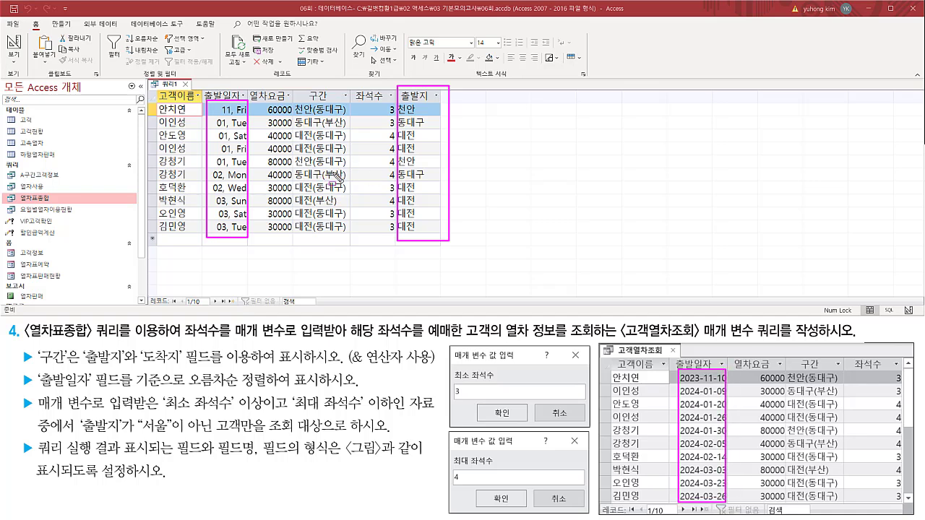
key(Escape)
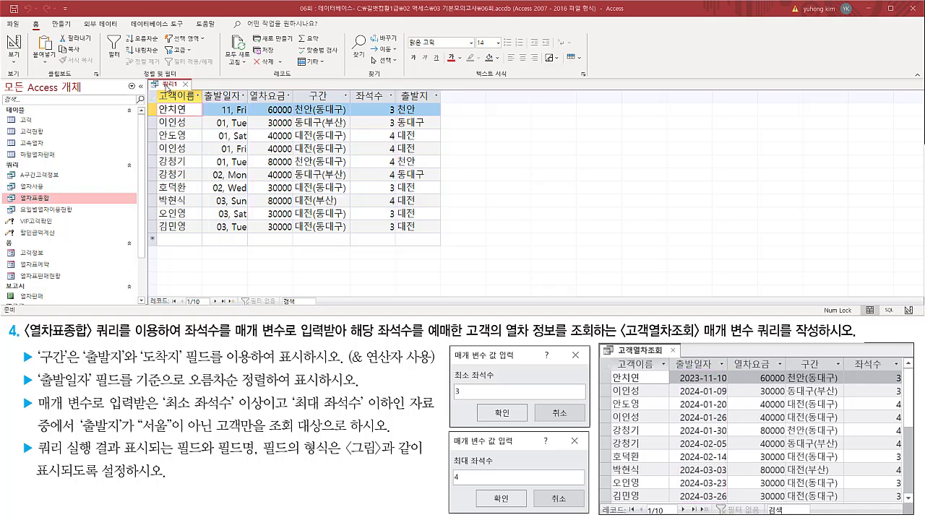
Return the query to Design view and hide the 출발지 column from the results while keeping its criterion.
right_click(166, 88)
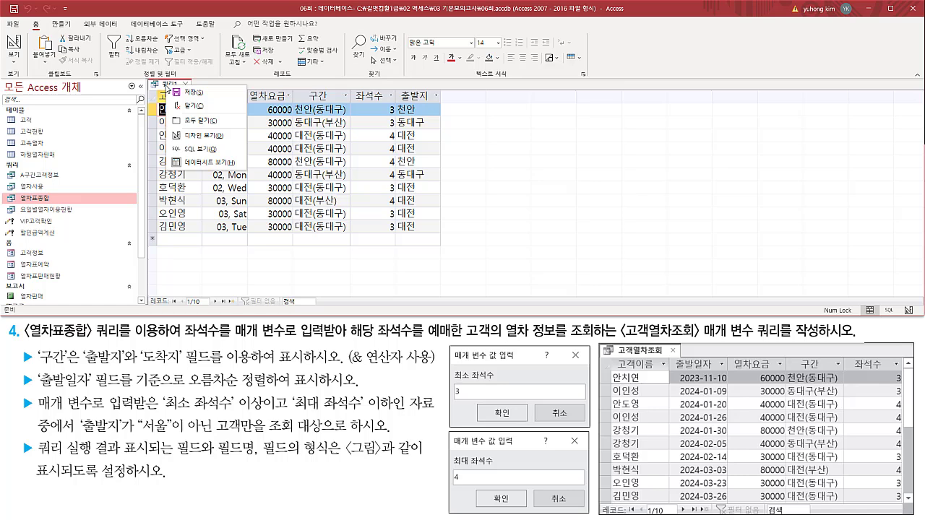
click(193, 136)
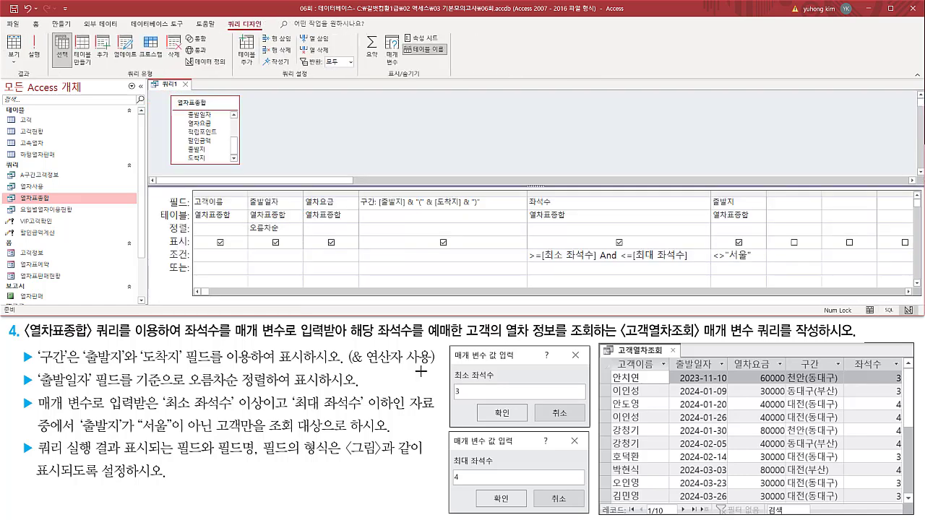
mouse_move(709, 192)
mouse_down()
mouse_move(744, 268)
mouse_move(769, 267)
mouse_up()
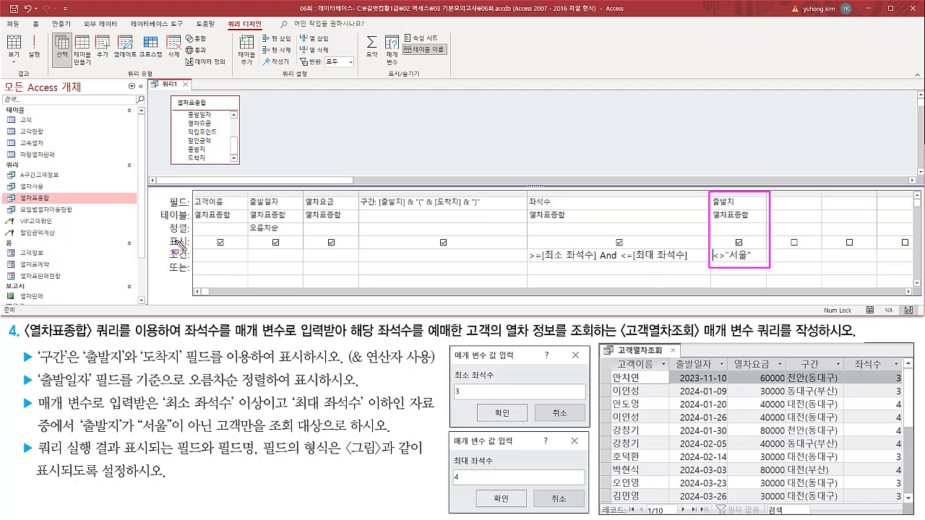
drag(166, 233, 188, 251)
drag(734, 237, 743, 248)
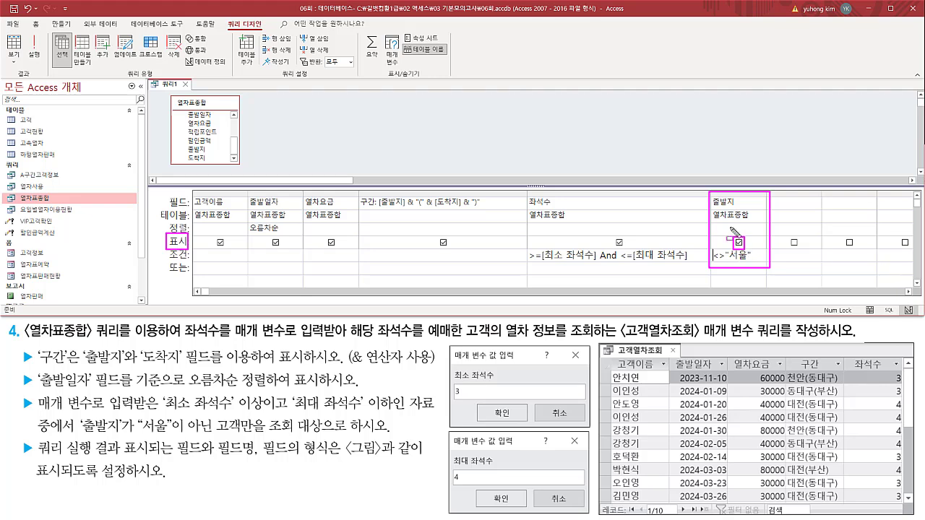
drag(733, 228, 739, 224)
key(Escape)
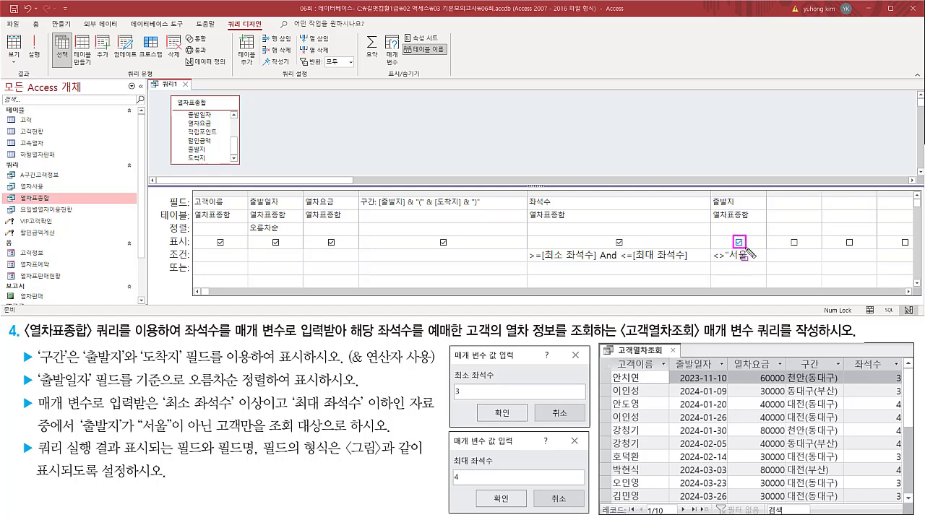
click(738, 243)
drag(731, 235, 748, 250)
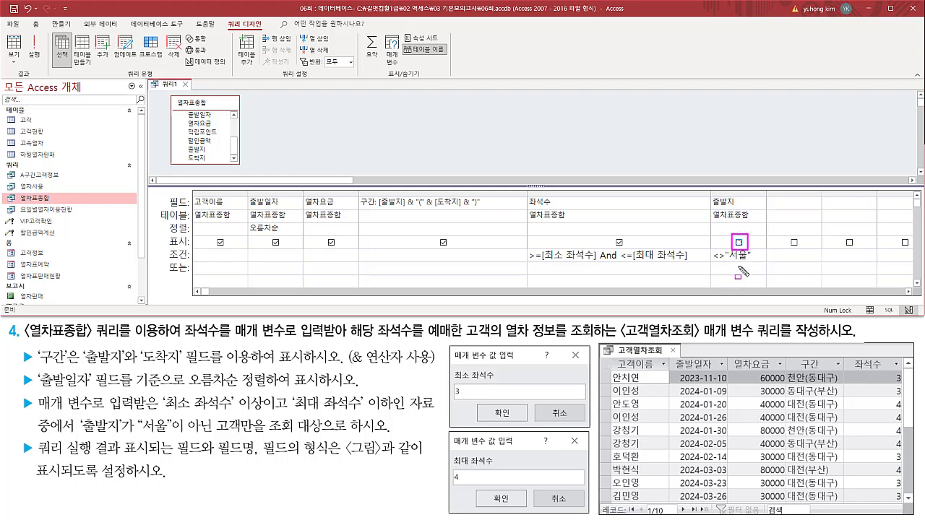
Show the field properties of the 출발일자 column in the query design.
drag(243, 194, 296, 268)
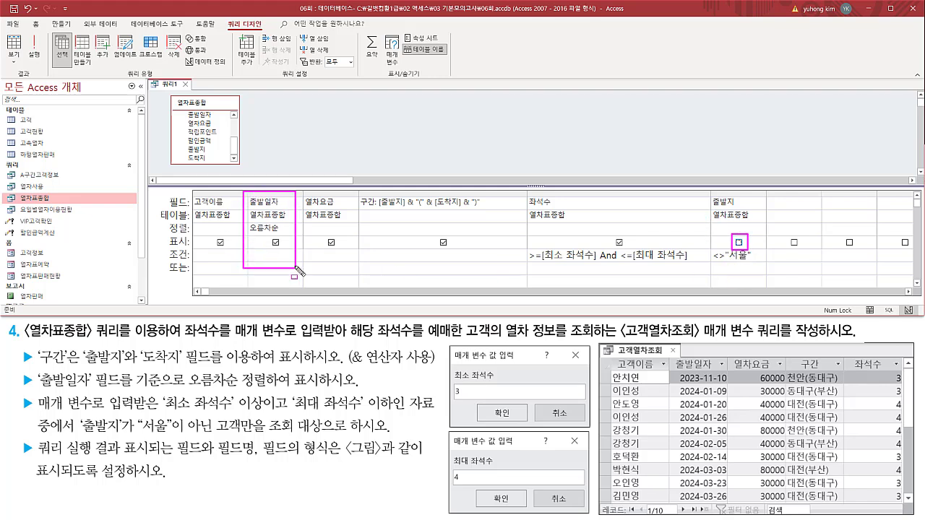
key(Escape)
click(282, 195)
click(289, 203)
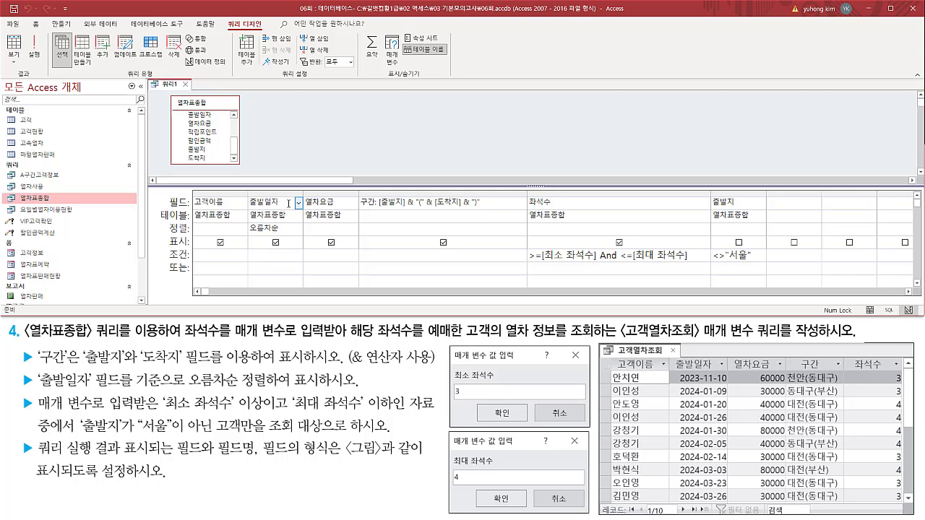
drag(265, 457, 341, 457)
key(Escape)
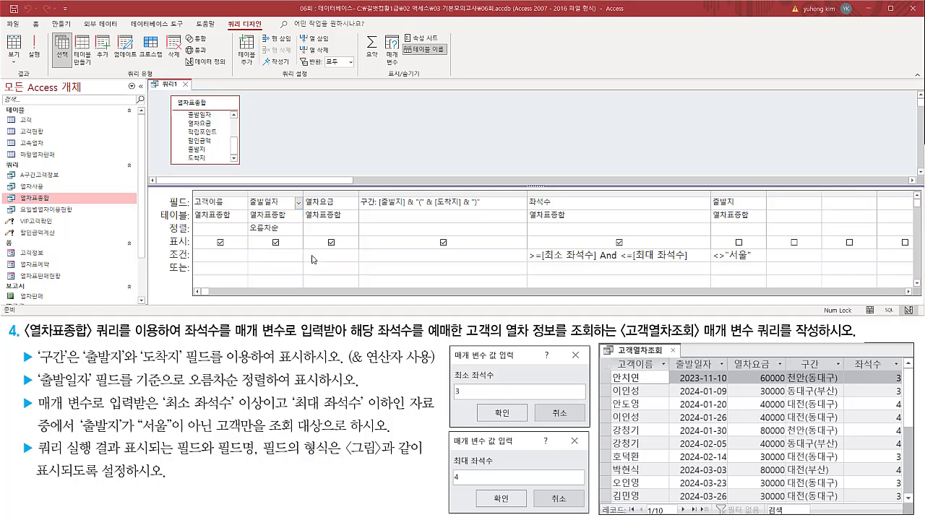
click(282, 216)
click(282, 204)
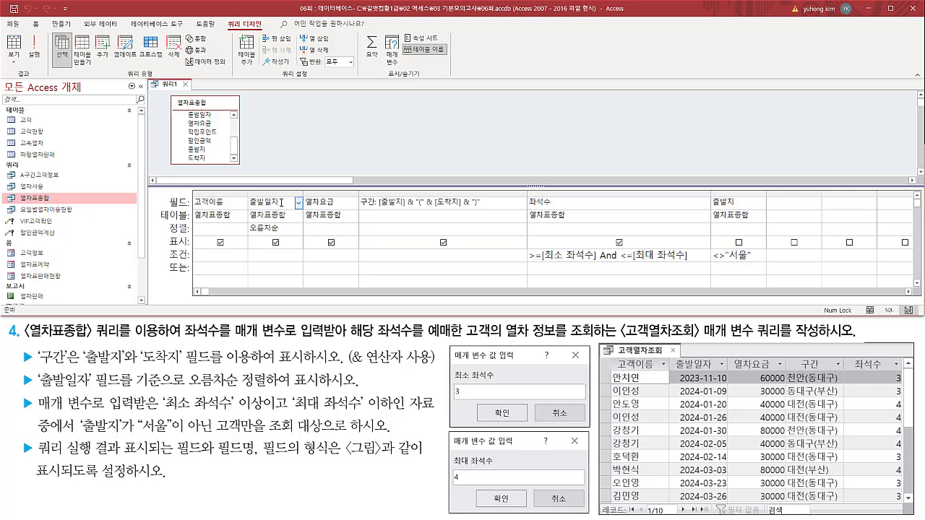
right_click(281, 204)
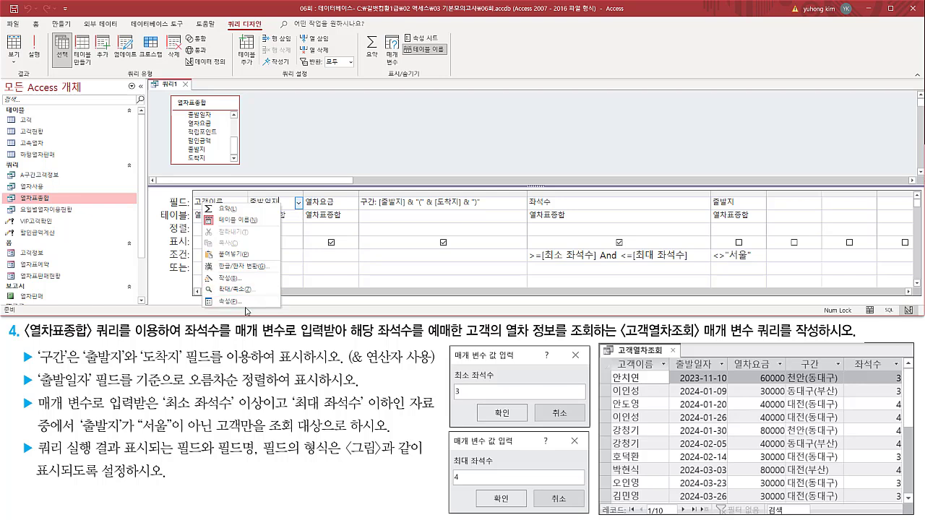
click(245, 302)
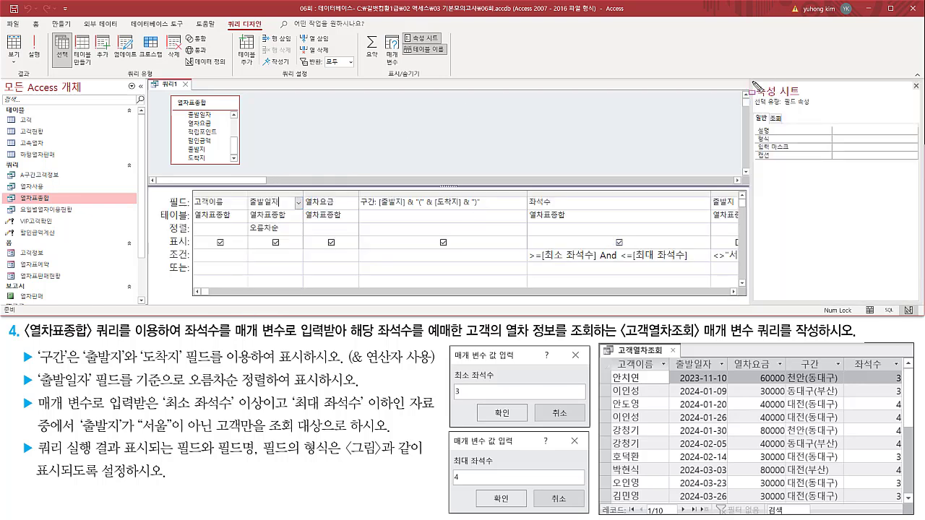
Open the choices for the 형식 property of the 출발일자 field.
mouse_move(753, 81)
mouse_down()
mouse_move(814, 94)
mouse_move(810, 107)
mouse_up()
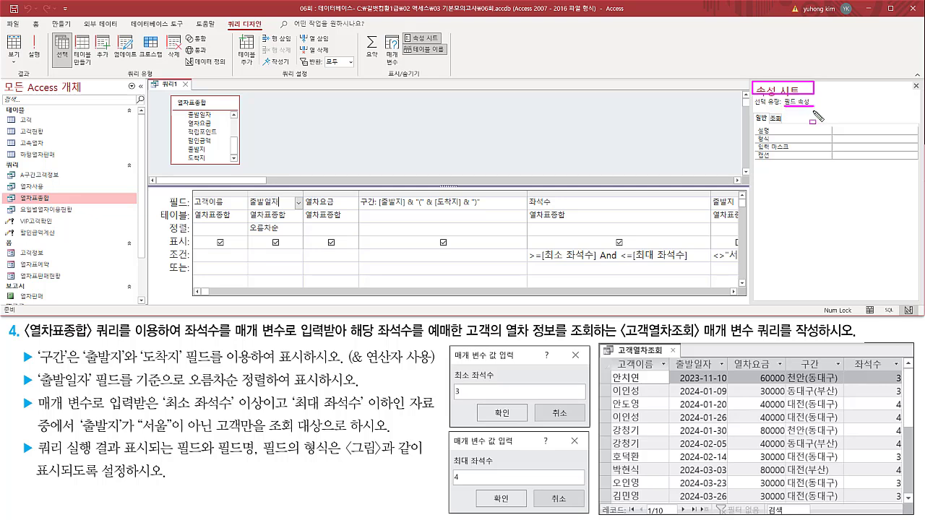
drag(756, 143, 916, 144)
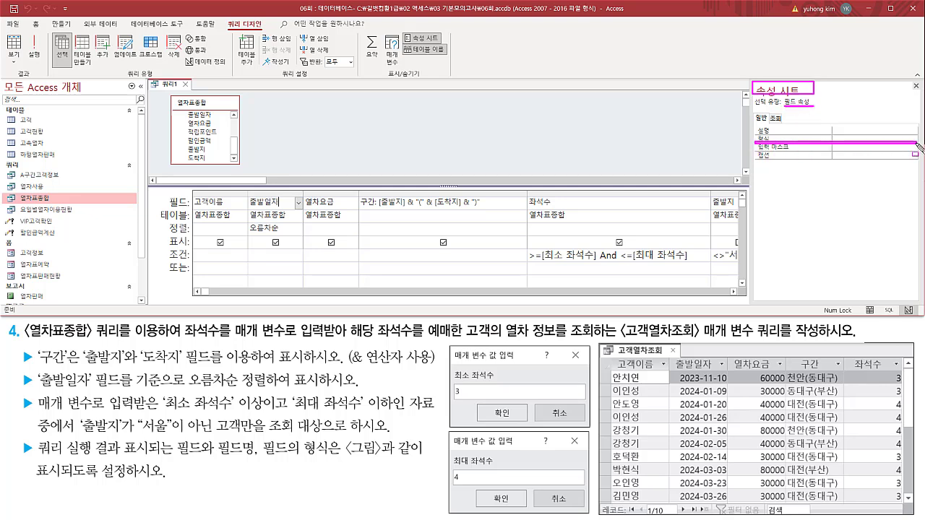
click(861, 138)
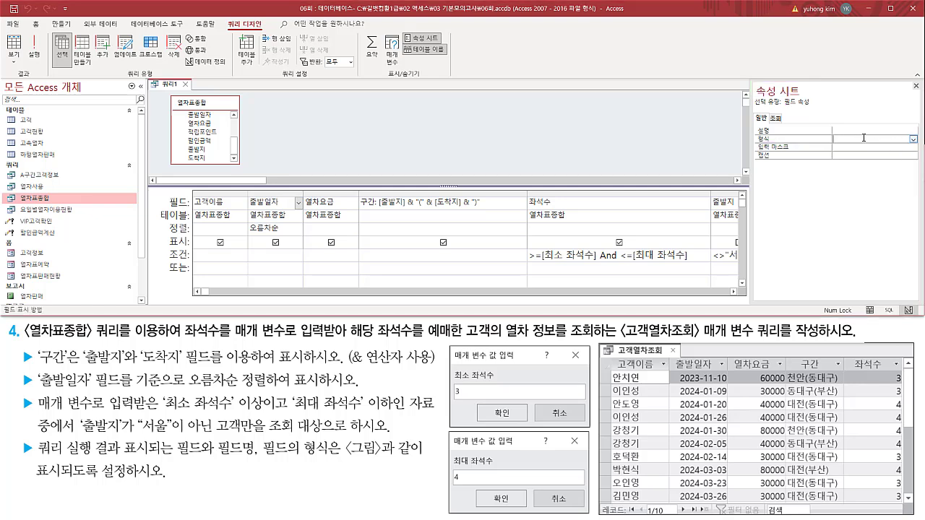
click(914, 140)
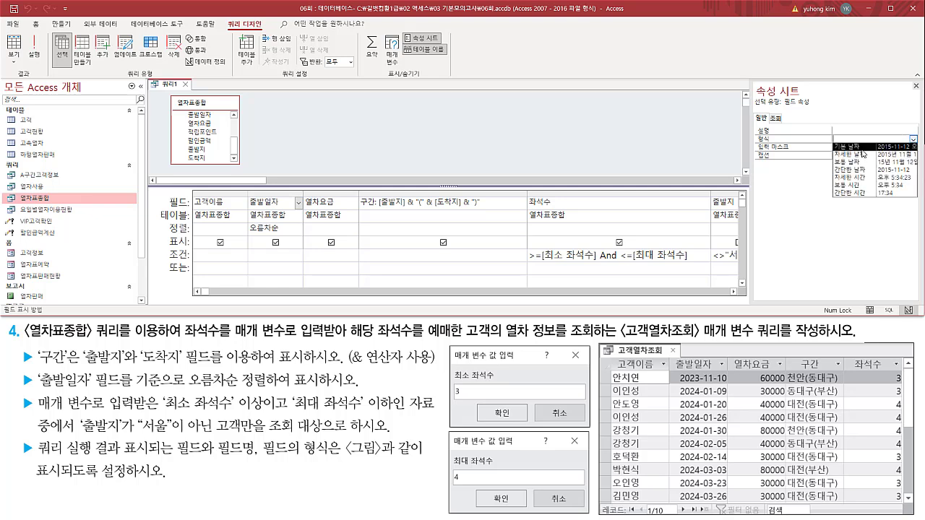
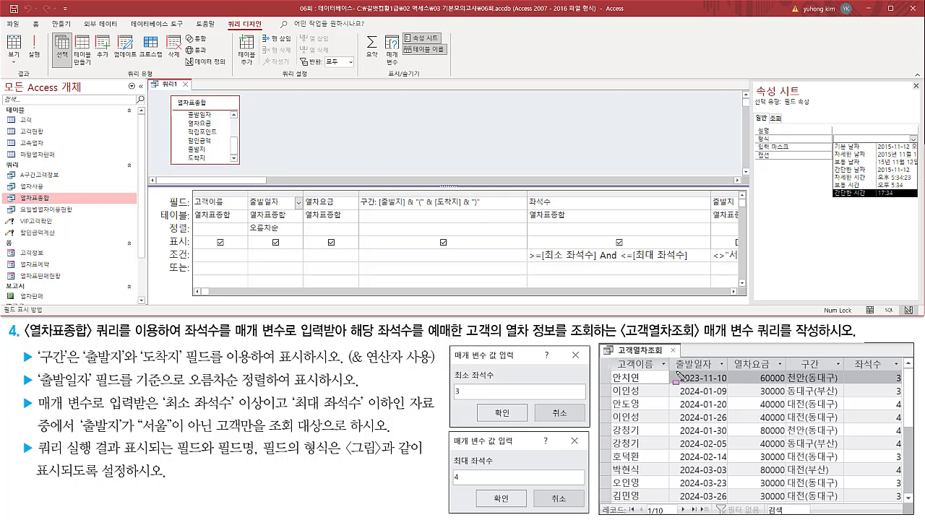
Close the 형식 choices and widen the property sheet so the full date format examples can be read.
mouse_move(677, 375)
mouse_down()
mouse_move(695, 421)
mouse_move(697, 518)
mouse_move(731, 511)
mouse_up()
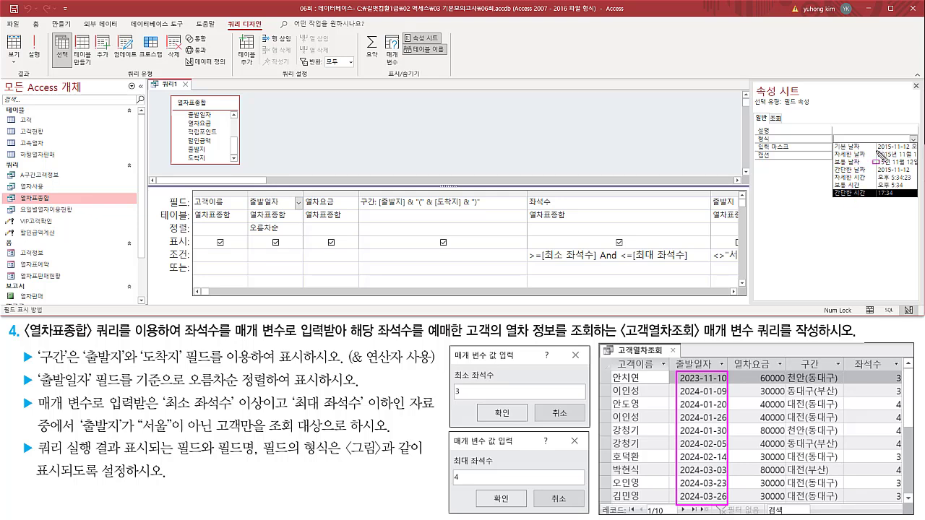
drag(876, 152, 916, 150)
mouse_move(754, 81)
mouse_down()
mouse_move(818, 209)
mouse_move(912, 264)
mouse_move(922, 293)
mouse_up()
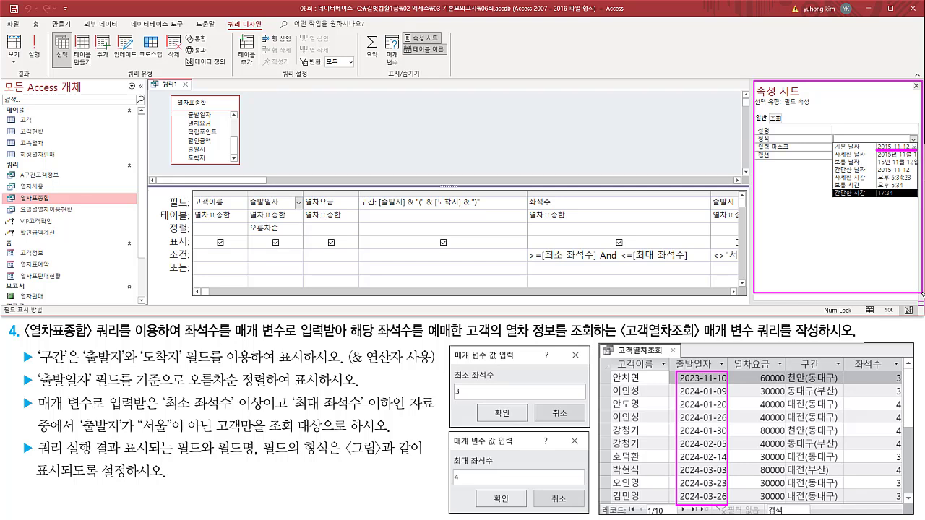
key(Escape)
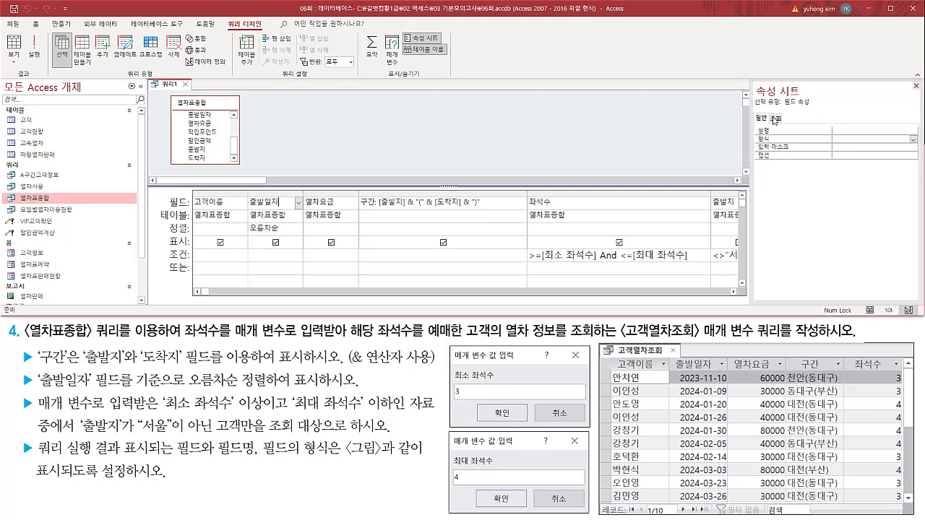
drag(752, 81, 751, 318)
key(Escape)
drag(752, 162, 656, 161)
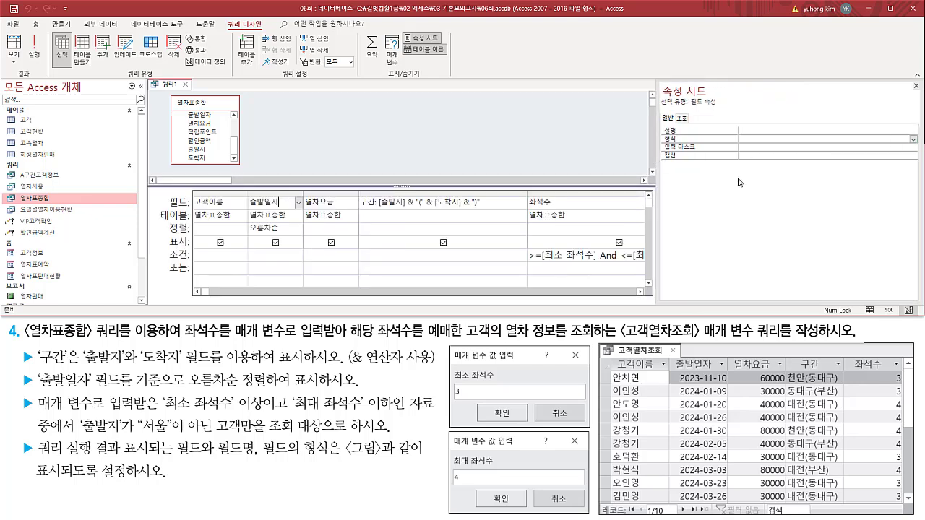
Set the 형식 property of the 출발일자 field to 간단한 날짜, matching the sample dates, and close the property sheet.
click(914, 139)
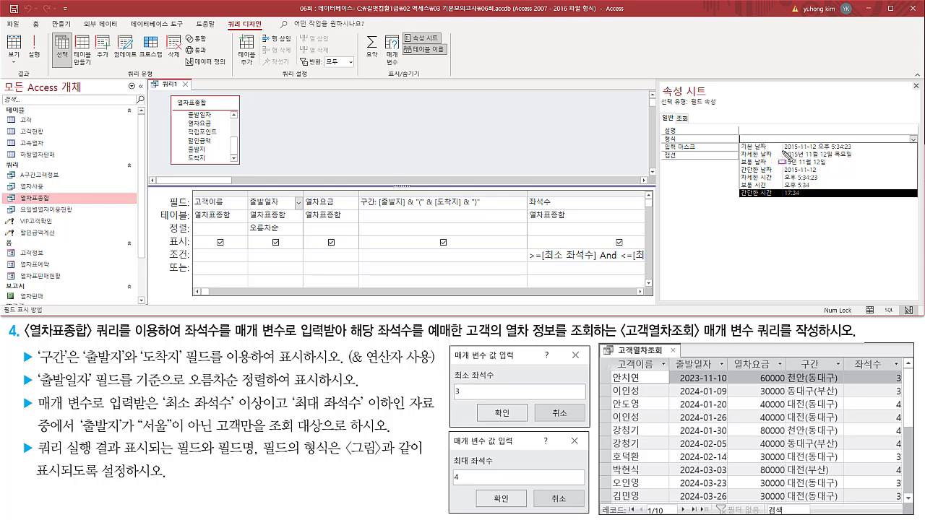
mouse_move(781, 151)
mouse_down()
mouse_move(817, 151)
mouse_move(818, 141)
mouse_move(853, 152)
mouse_up()
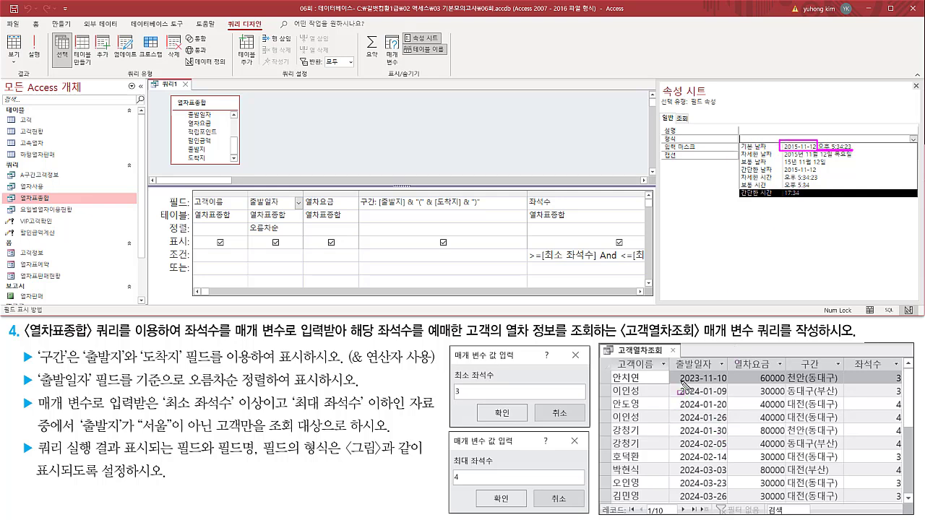
mouse_move(679, 365)
mouse_down()
mouse_move(692, 448)
mouse_move(725, 506)
mouse_up()
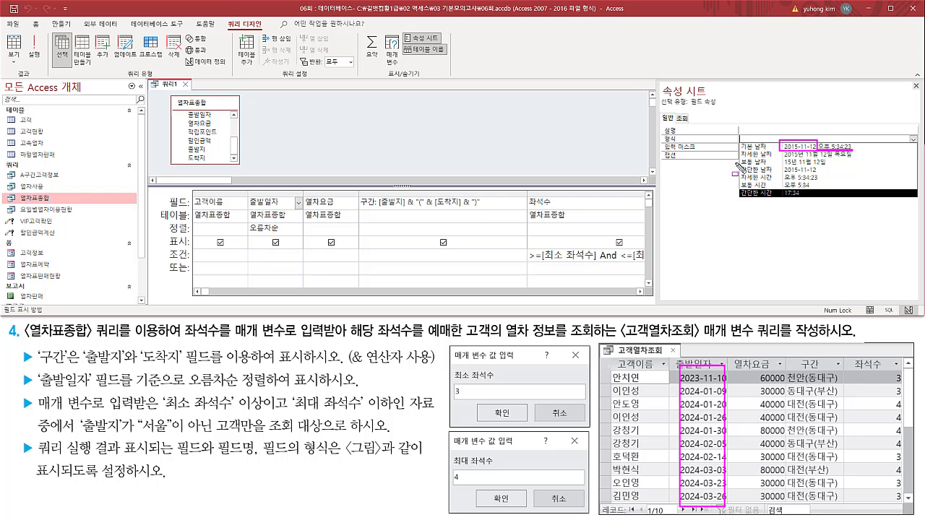
drag(740, 164, 830, 176)
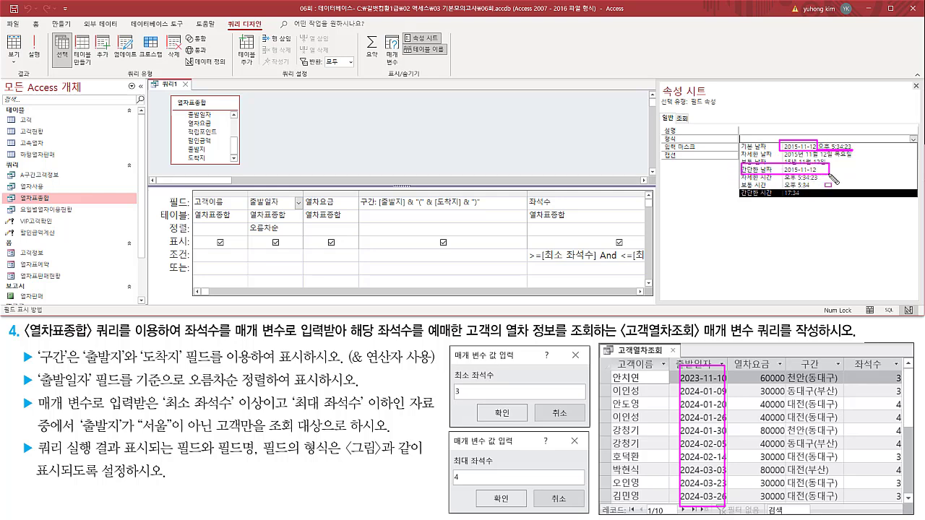
click(914, 139)
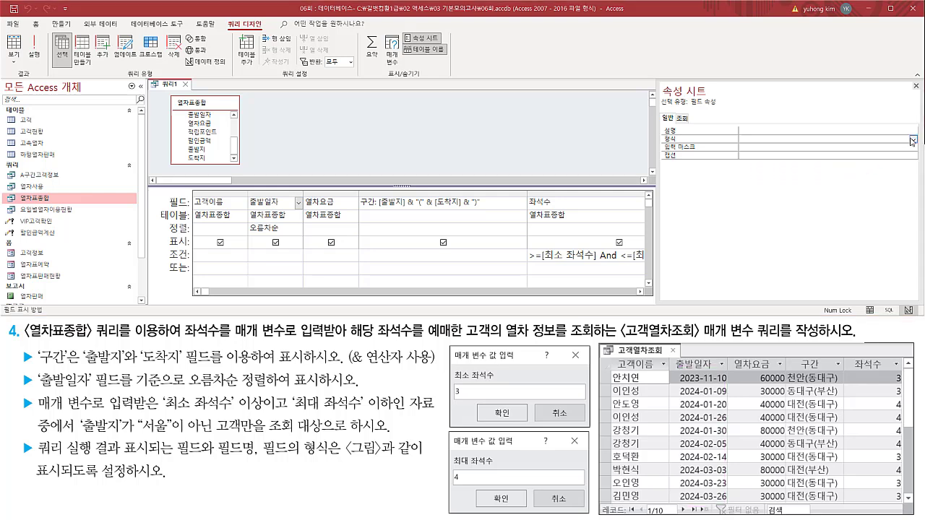
click(914, 140)
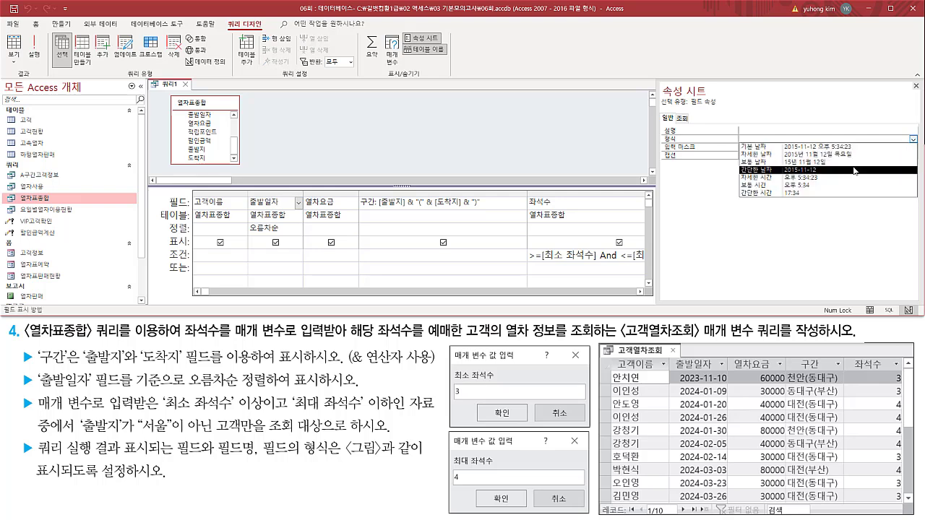
click(854, 172)
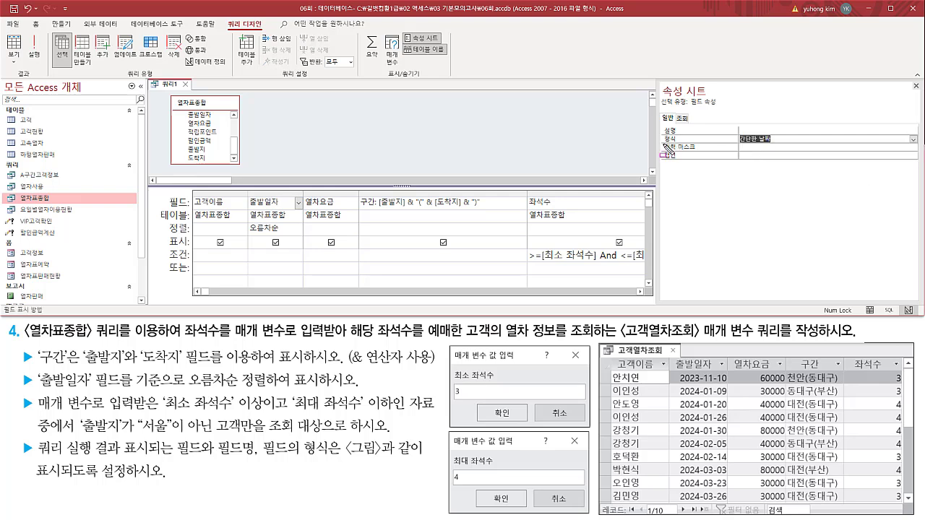
drag(663, 144, 789, 146)
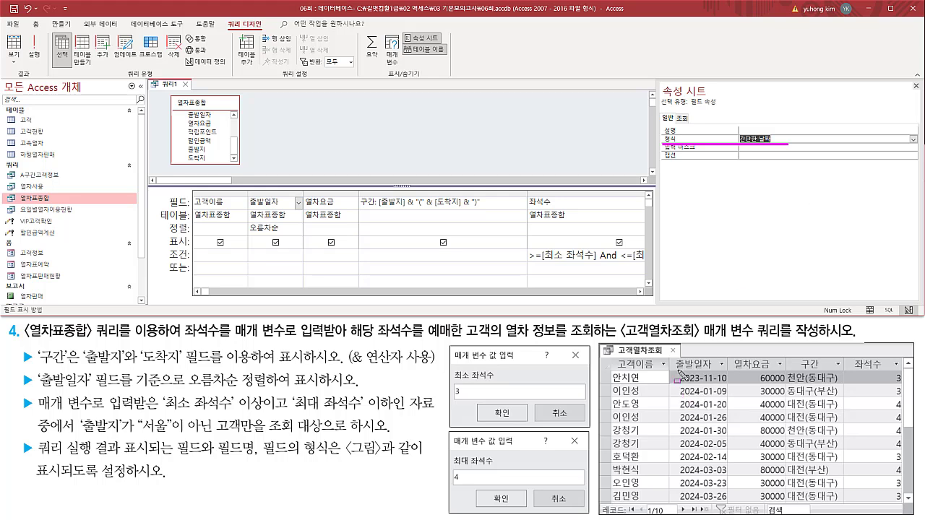
mouse_move(678, 374)
mouse_down()
mouse_move(720, 499)
mouse_move(725, 369)
mouse_up()
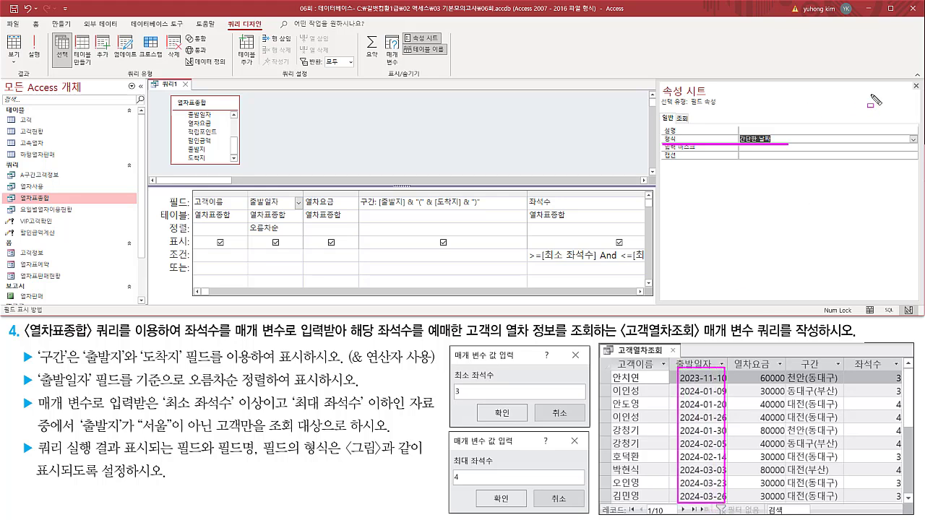
mouse_move(909, 80)
mouse_down()
mouse_move(910, 92)
mouse_move(922, 92)
mouse_move(922, 78)
mouse_move(908, 78)
mouse_up()
key(Escape)
click(916, 86)
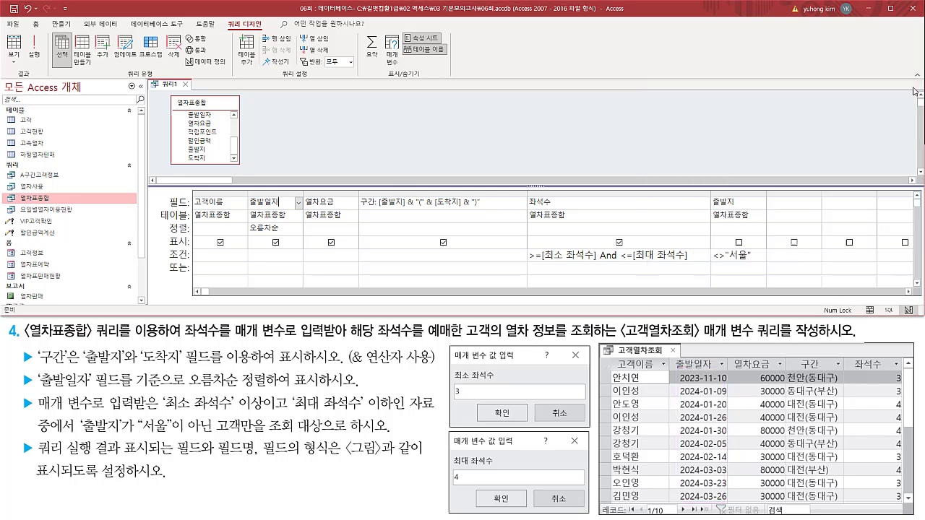
Run the query with 최소 좌석수 3 and 최대 좌석수 4.
click(472, 151)
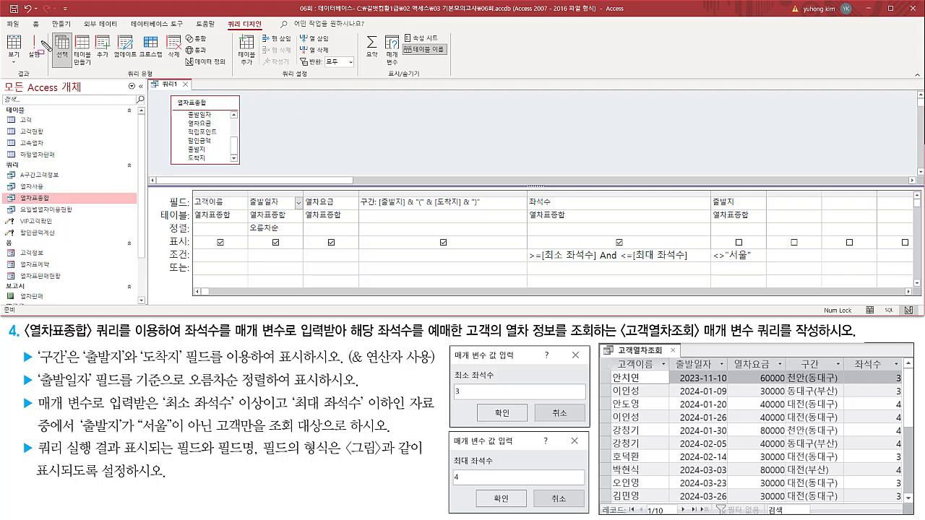
click(38, 45)
click(34, 52)
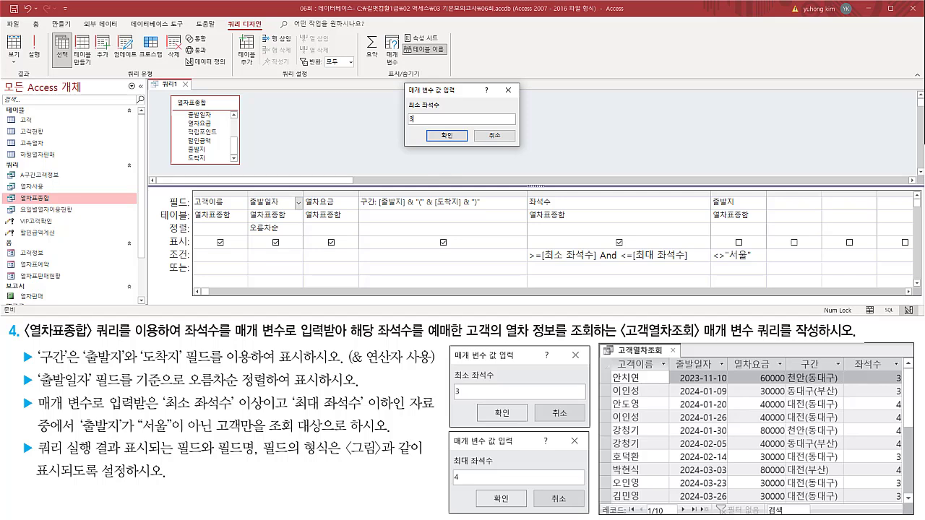
key(Return)
click(430, 121)
key(Return)
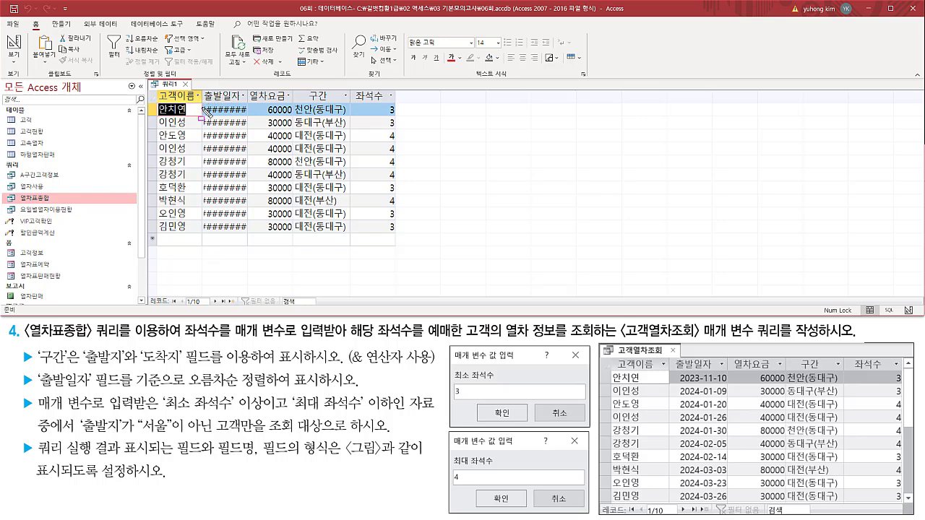
Fit the 출발일자 column of the query results to the width of its dates.
drag(205, 109, 251, 242)
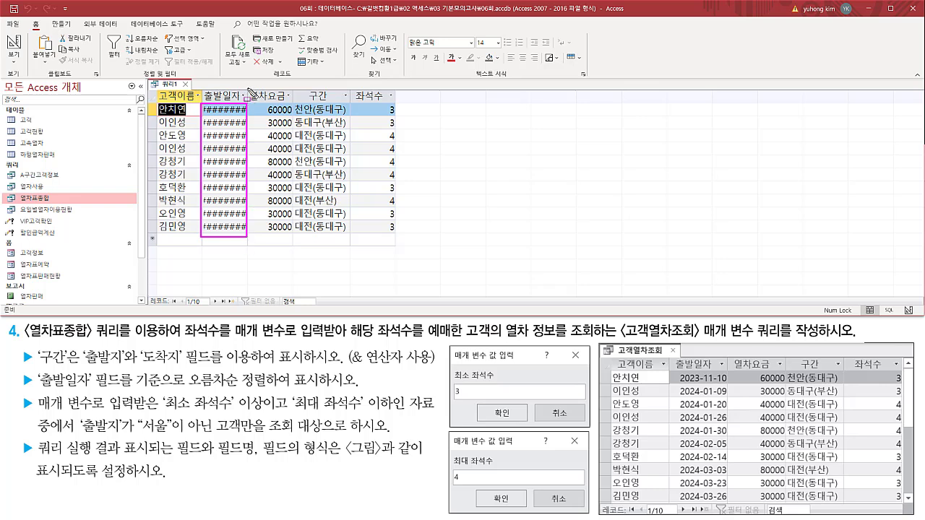
key(Escape)
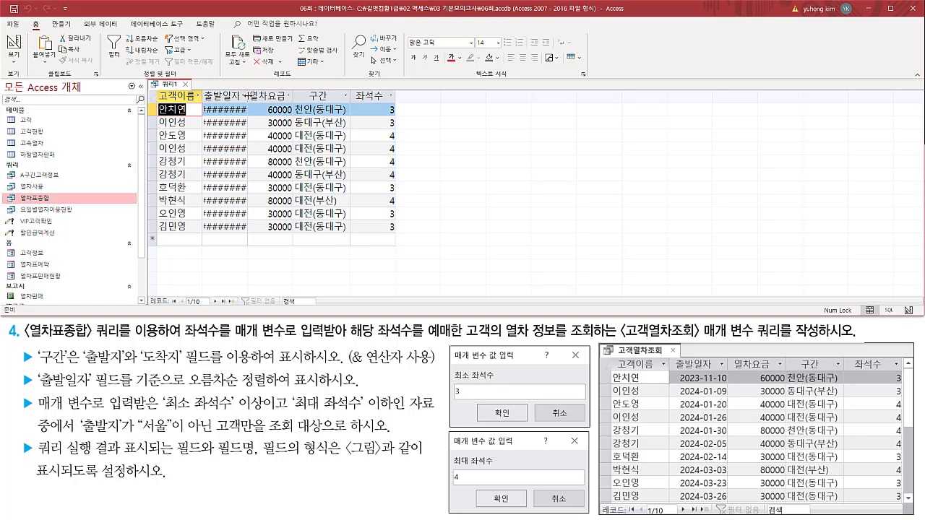
double_click(247, 96)
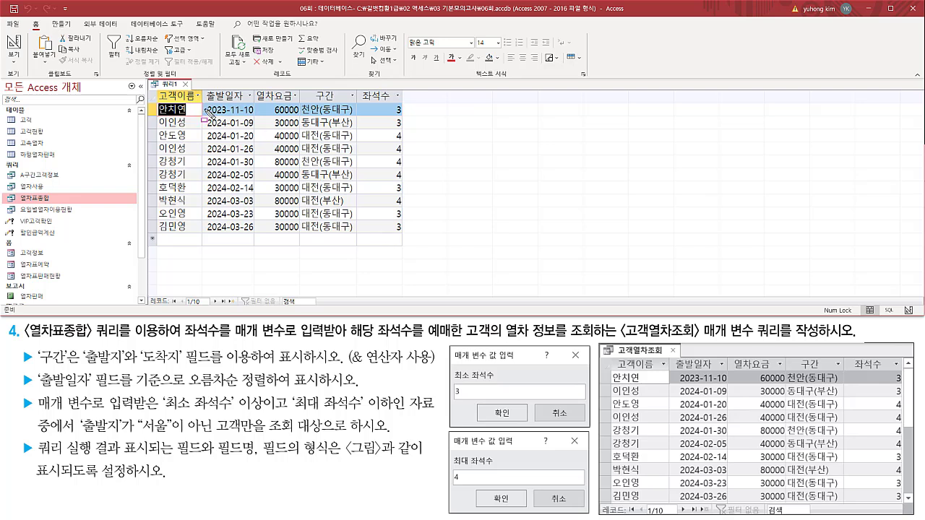
Compare the 출발일자 format, the displayed columns and the records with the sample 고객열차조회 output.
drag(200, 101, 254, 236)
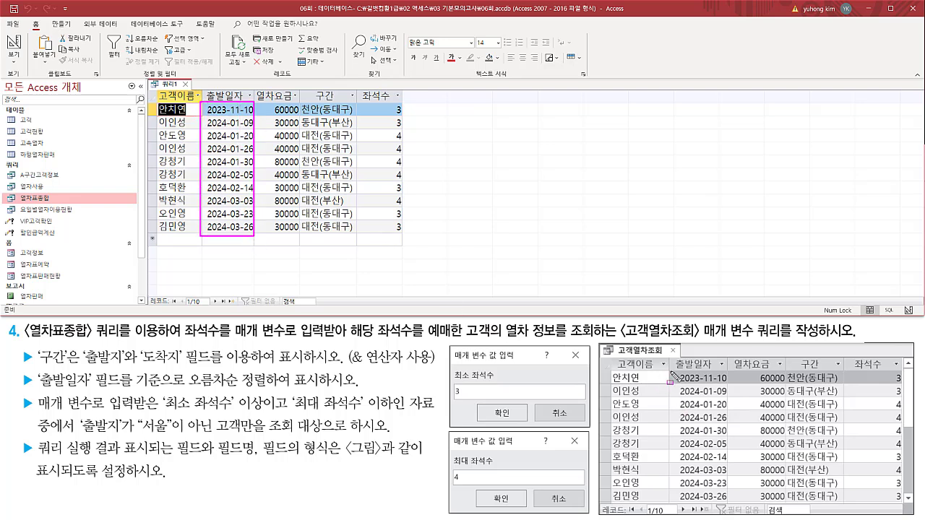
mouse_move(670, 368)
mouse_down()
mouse_move(726, 506)
mouse_move(734, 505)
mouse_up()
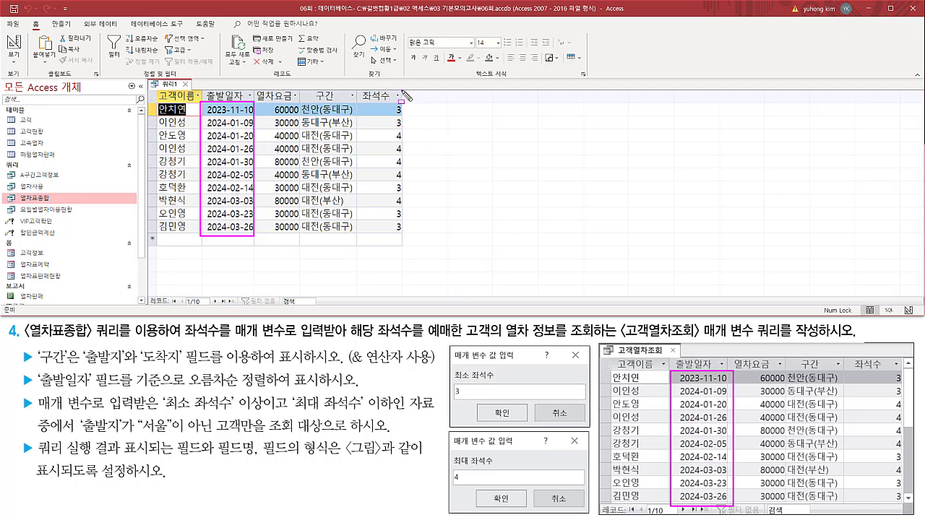
drag(403, 90, 449, 233)
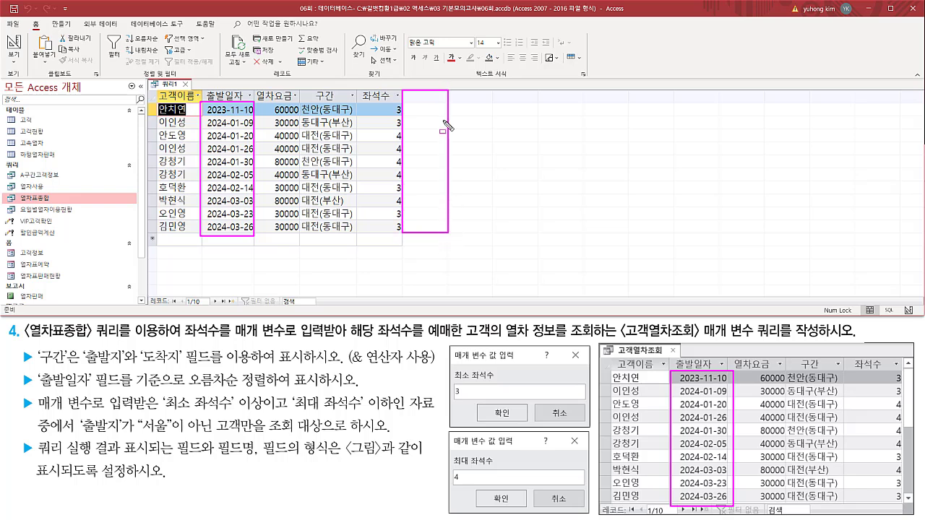
key(Escape)
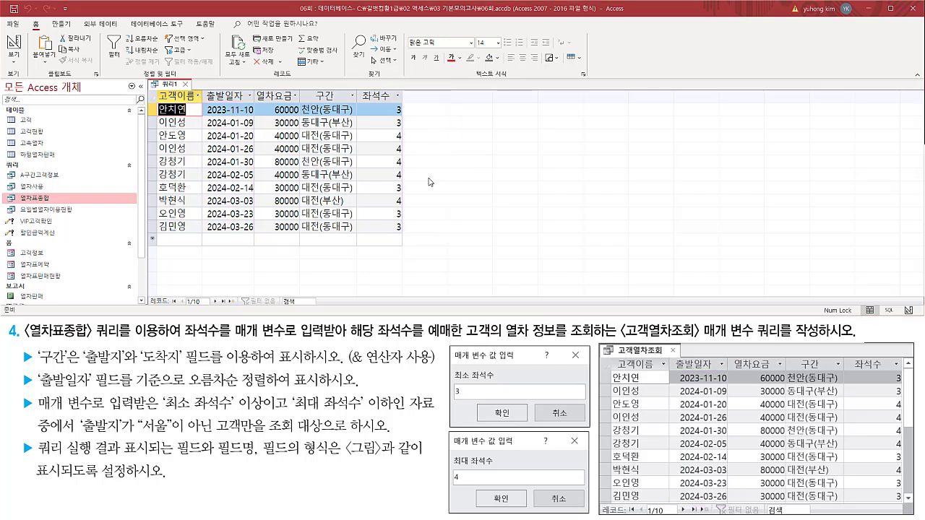
drag(152, 90, 409, 240)
mouse_move(605, 354)
mouse_down()
mouse_move(671, 454)
mouse_move(899, 515)
mouse_move(906, 509)
mouse_up()
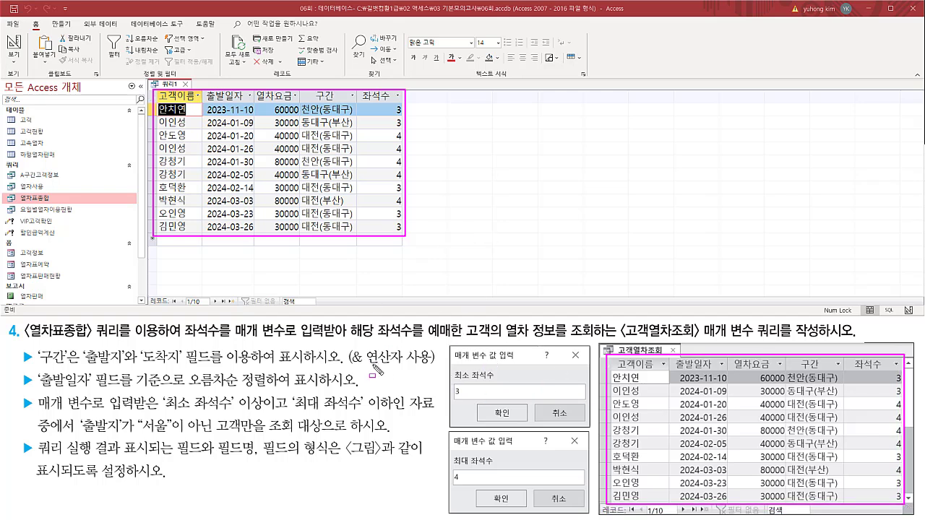
key(Escape)
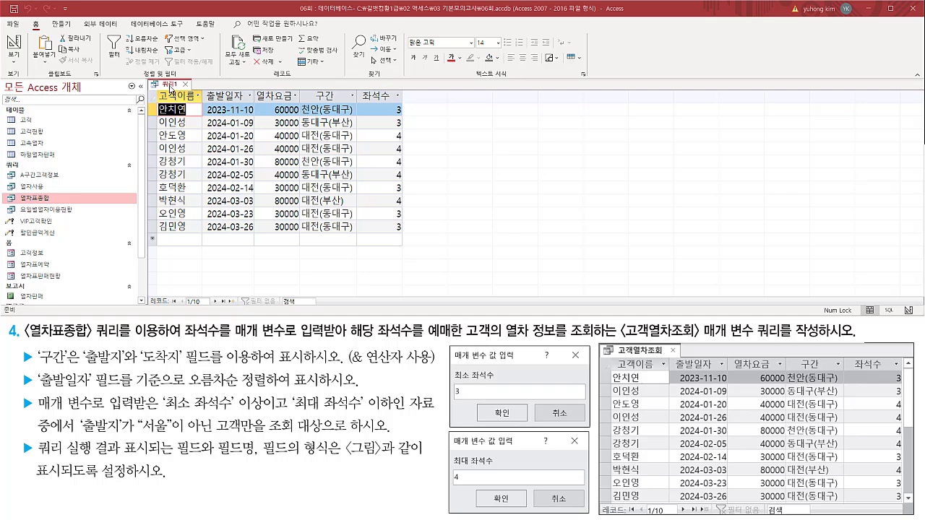
Return the query to Design view and copy the 좌석수 criterion >=[최소 좌석수] And <=[최대 좌석수] into a memo note.
right_click(170, 86)
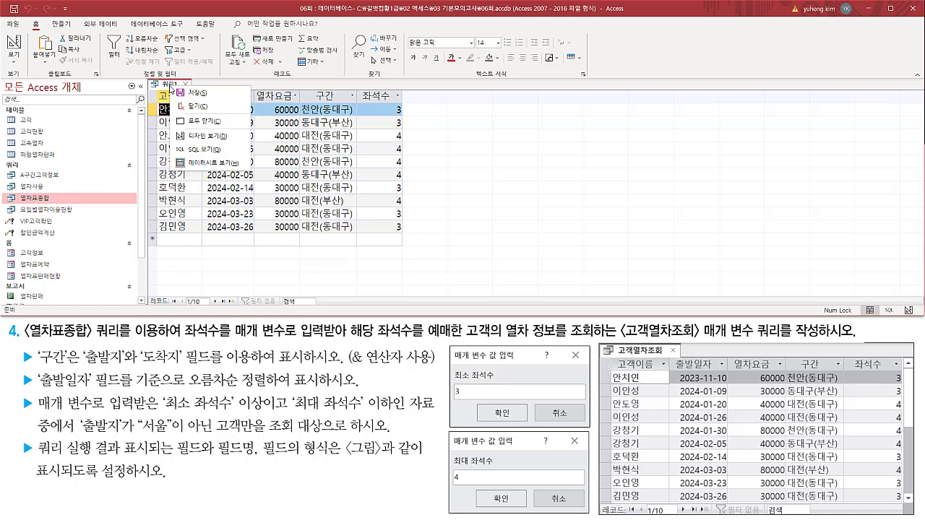
click(198, 137)
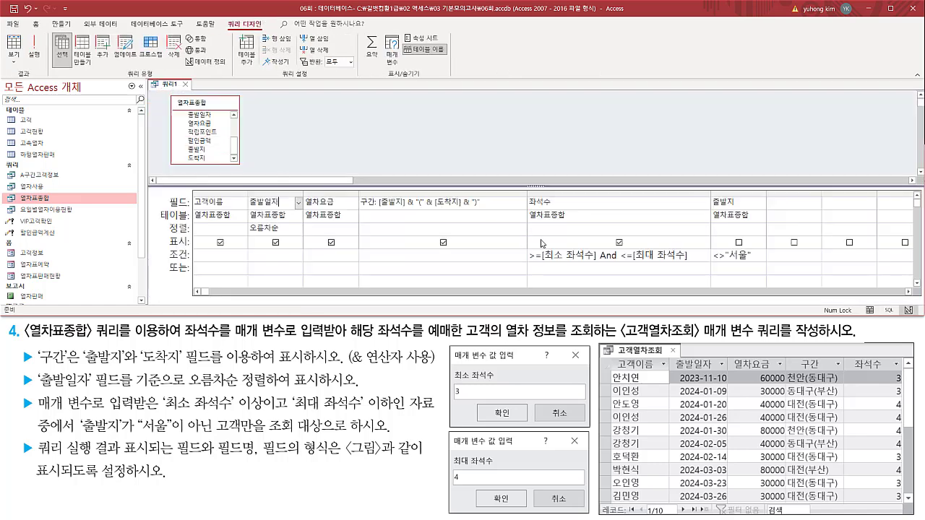
click(698, 256)
drag(696, 257, 383, 256)
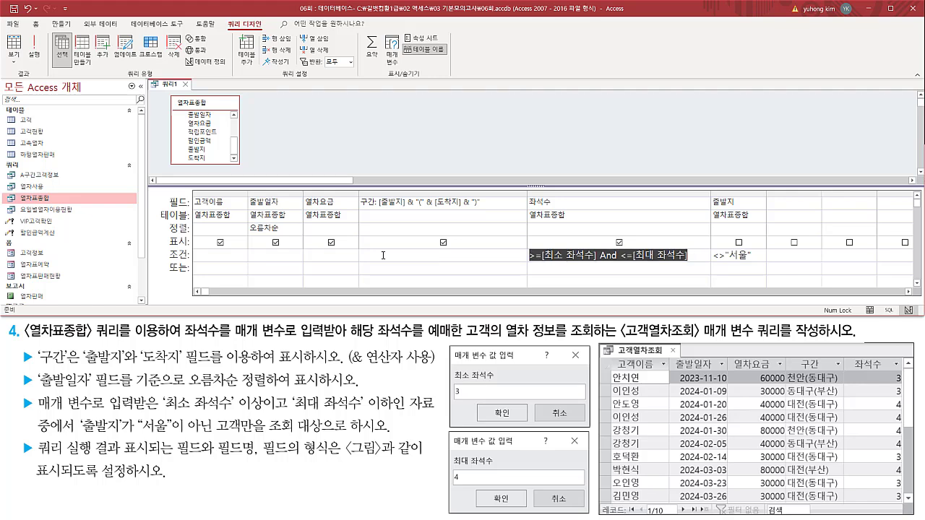
click(665, 256)
key(ctrl+2)
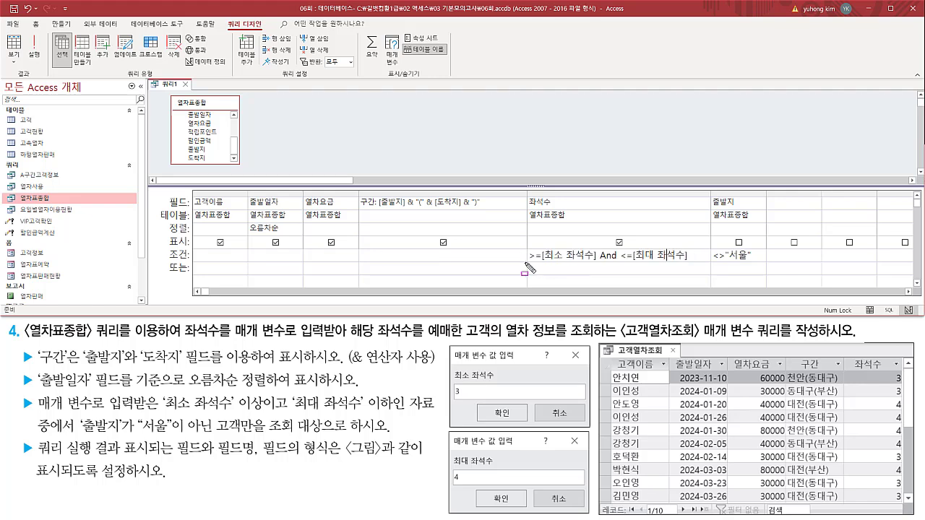
drag(525, 263, 690, 263)
key(Escape)
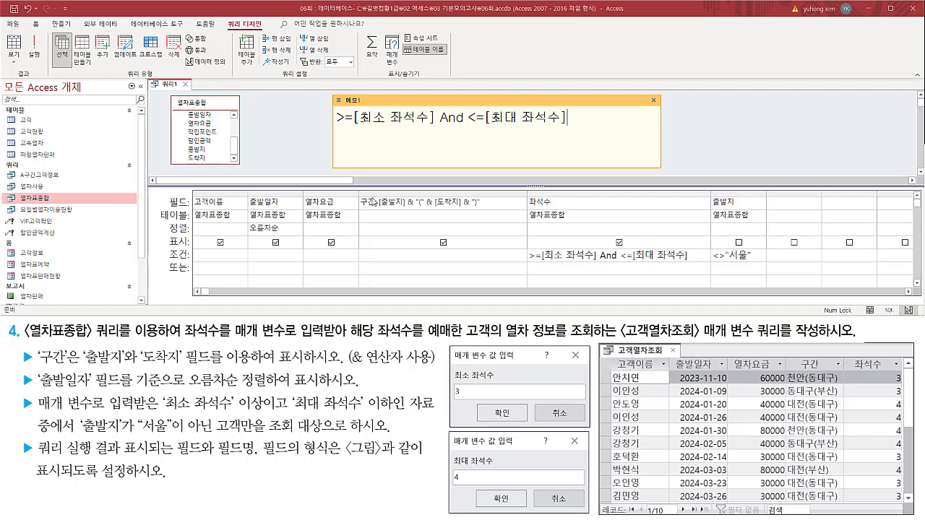
key(ctrl+2)
drag(334, 128, 574, 128)
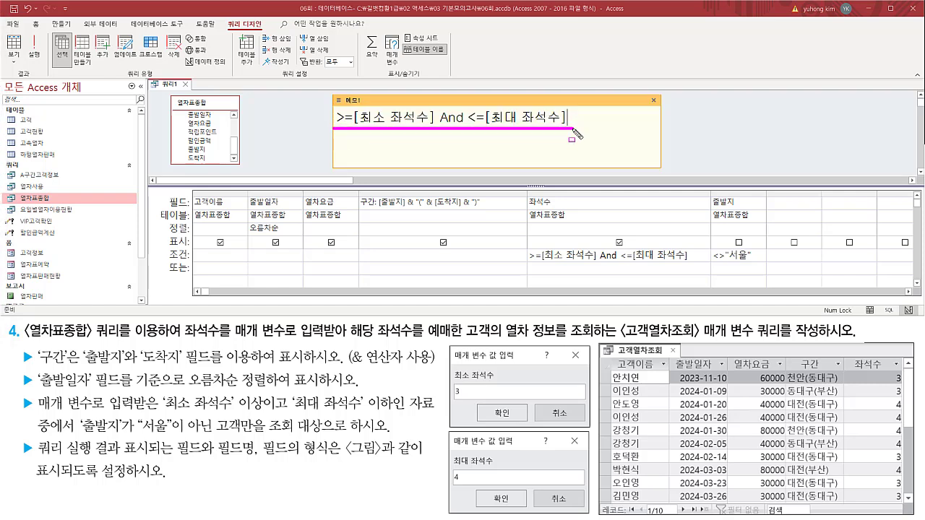
key(Escape)
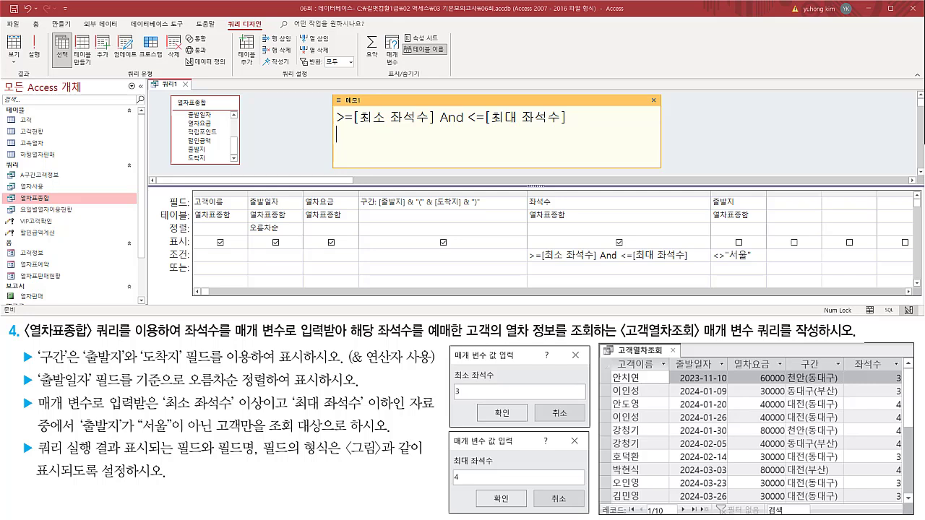
Start a second line in the memo note with between, followed by a copy of the first line's criterion.
key(ctrl+2)
key(Escape)
text(l)
text(ween)
drag(350, 116, 572, 117)
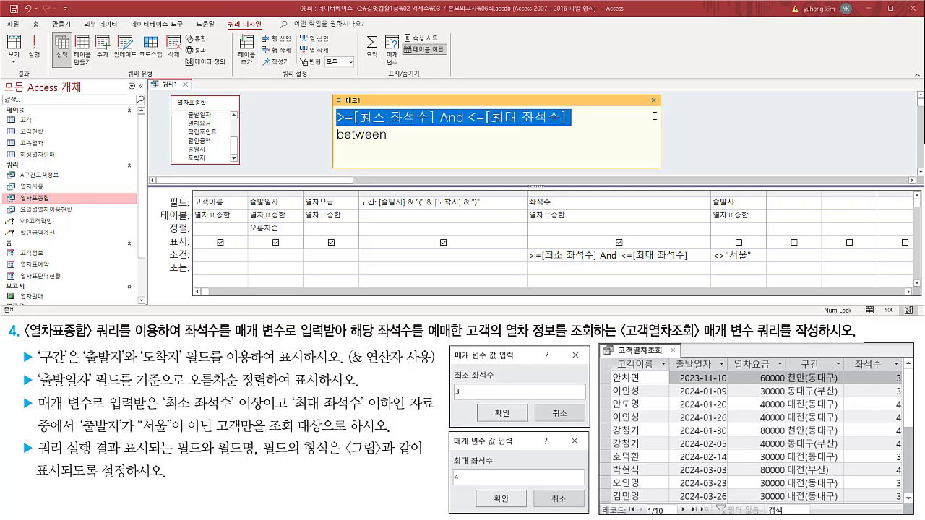
key(ctrl+c)
click(442, 140)
key(ctrl+v)
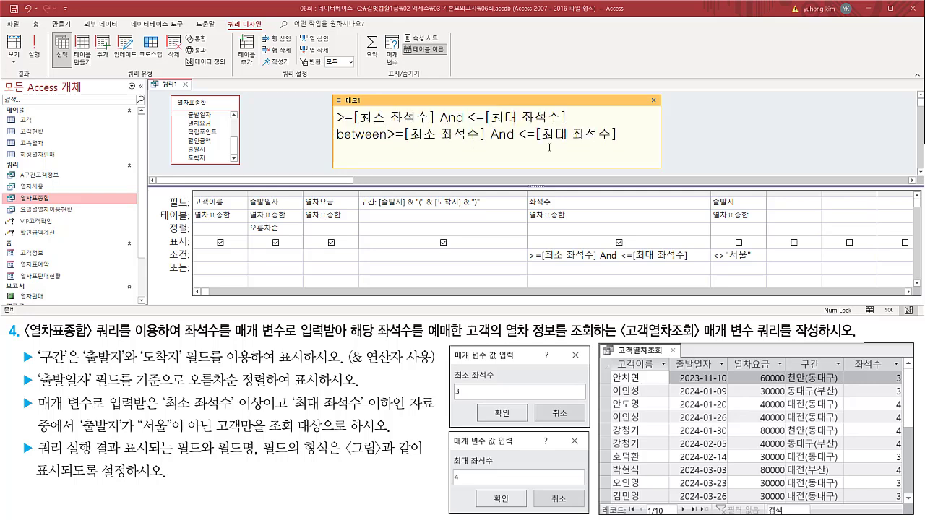
Edit the second memo expression to between [최소 좌석수] And [최대 좌석수], separate it with a blank line and make the note slightly taller.
key(BackSpace)
key(BackSpace)
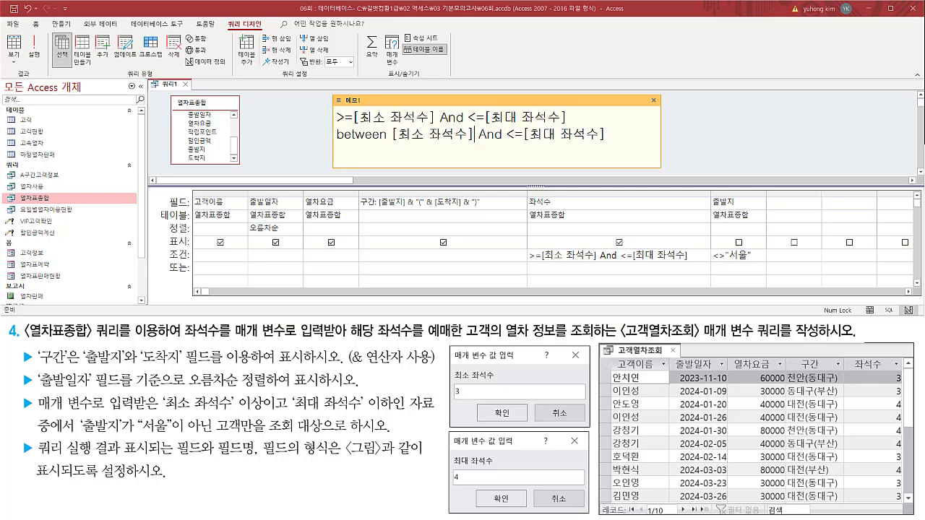
key(Right)
key(Right)
key(Right)
key(Right)
key(Right)
key(Delete)
key(Delete)
key(Home)
key(Return)
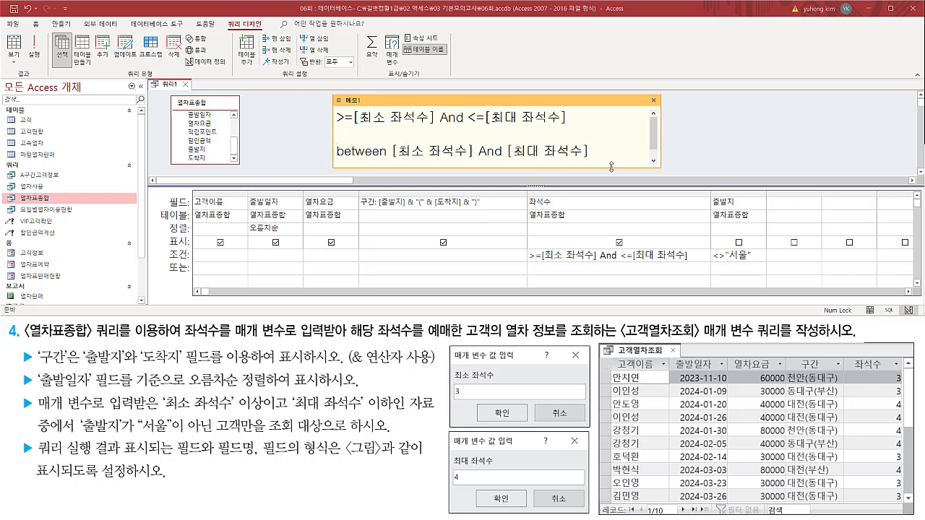
drag(611, 166, 612, 172)
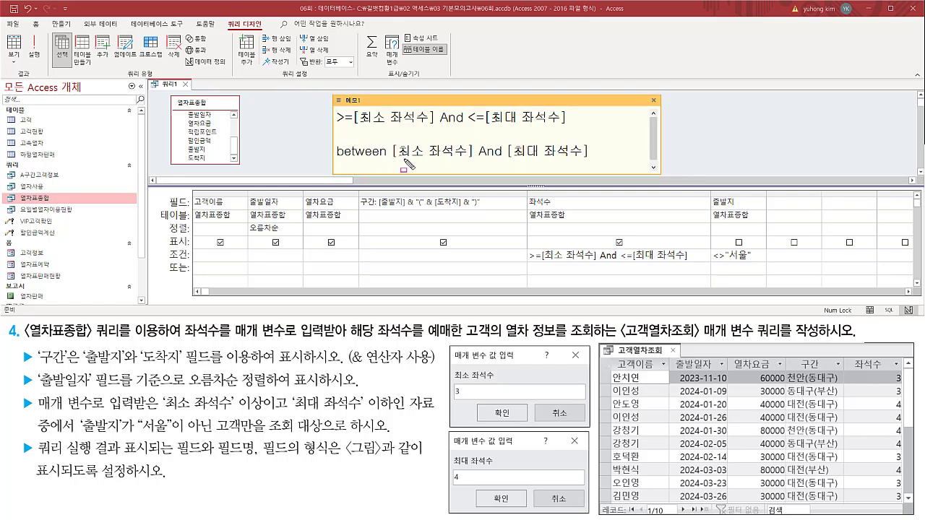
Compare both memo expressions and replace the 좌석수 criterion with the copied Between [최소 좌석수] And [최대 좌석수].
drag(390, 166, 592, 159)
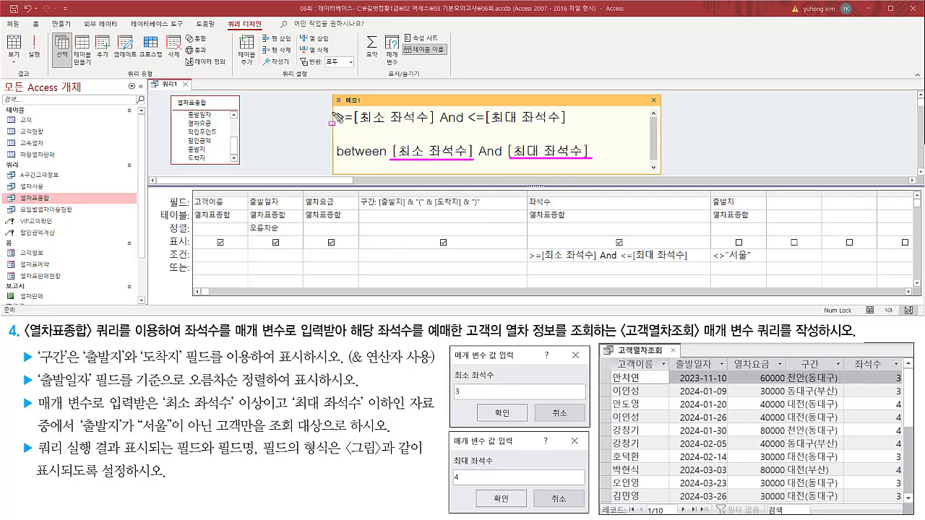
drag(332, 107, 567, 126)
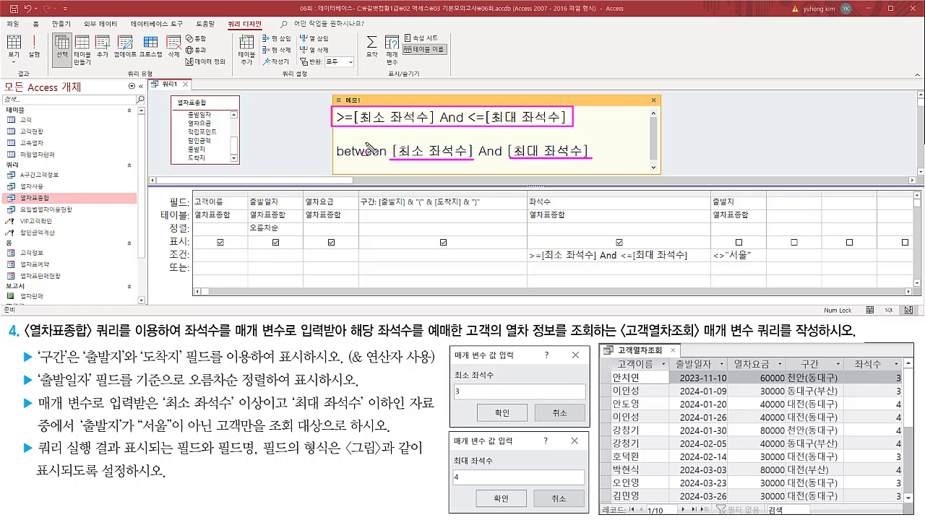
mouse_move(334, 138)
mouse_down()
mouse_move(601, 166)
mouse_move(310, 150)
mouse_up()
key(Escape)
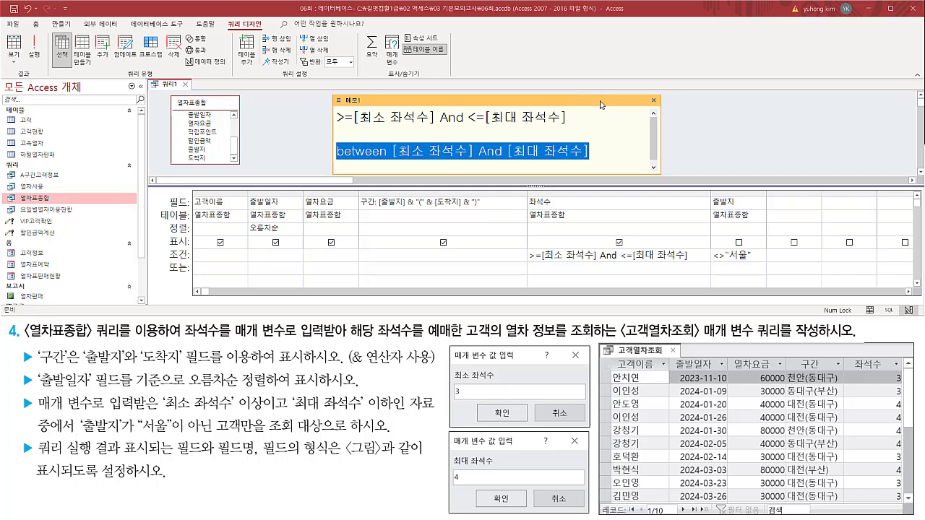
drag(688, 255, 425, 251)
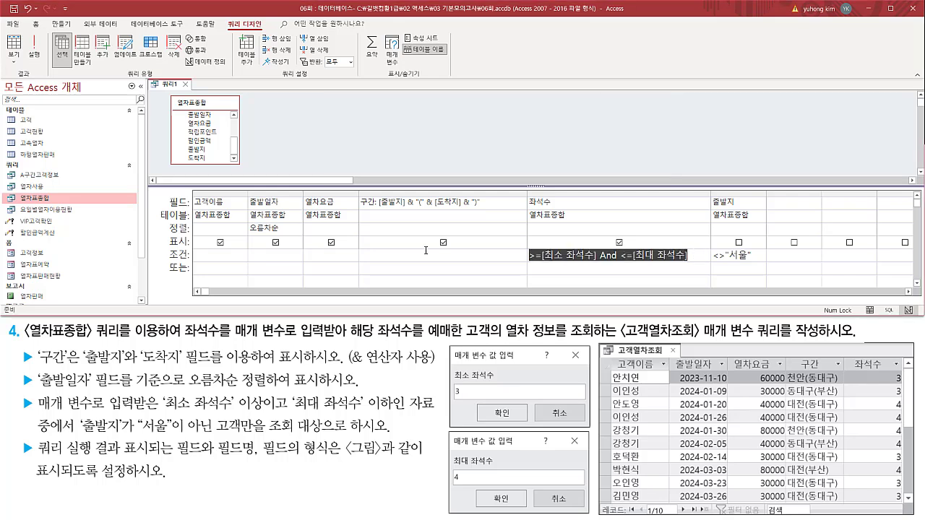
key(ctrl+v)
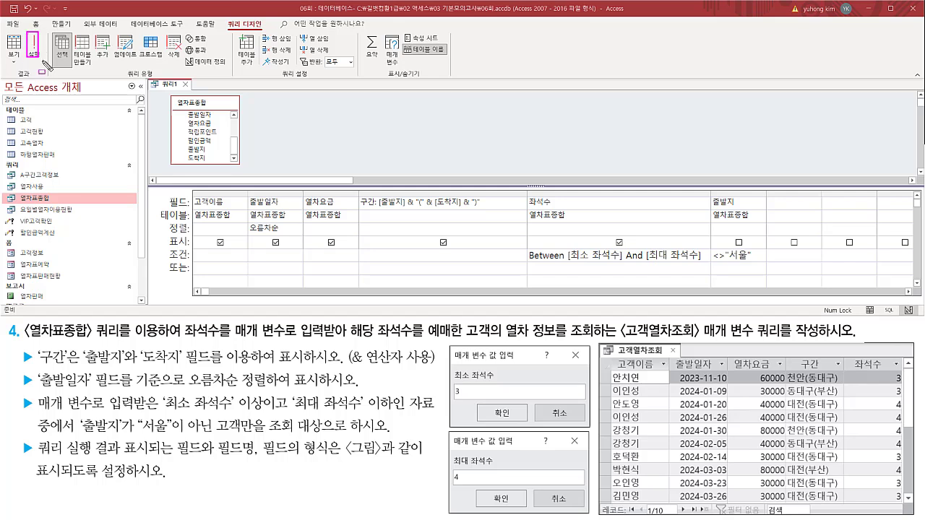
Run the query with 최소 좌석수 3 and 최대 좌석수 4 and compare its records with the sample output.
click(34, 51)
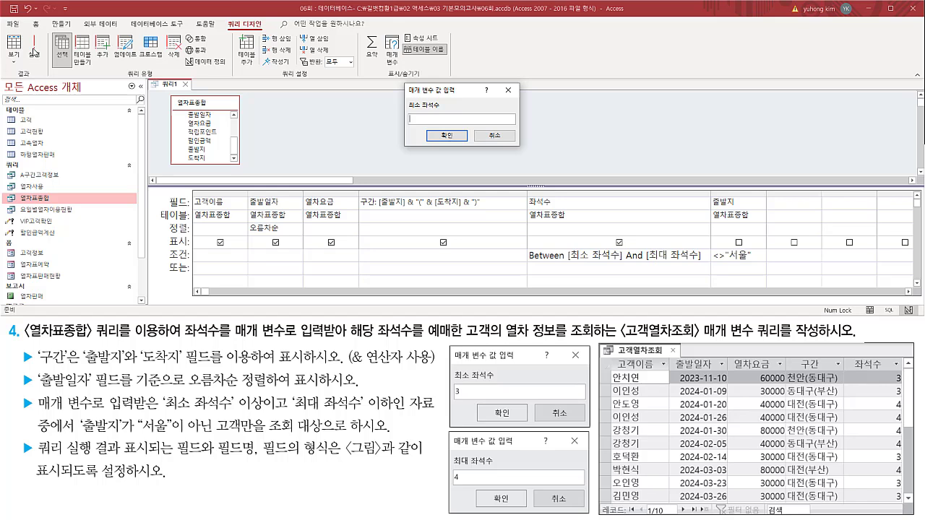
key(Return)
text(4)
key(Return)
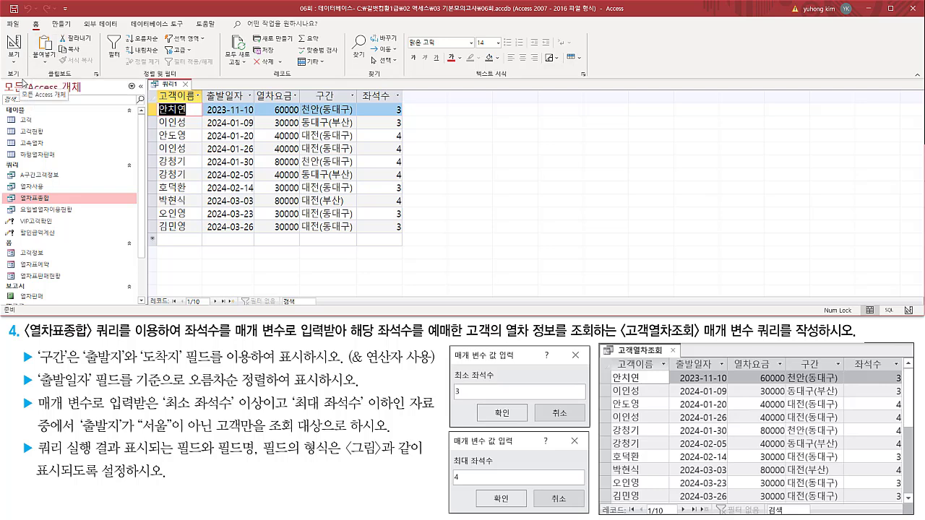
mouse_move(153, 89)
mouse_down()
mouse_move(280, 225)
mouse_move(396, 249)
mouse_move(407, 238)
mouse_up()
mouse_move(606, 357)
mouse_down()
mouse_move(650, 437)
mouse_move(901, 502)
mouse_move(909, 515)
mouse_move(905, 505)
mouse_up()
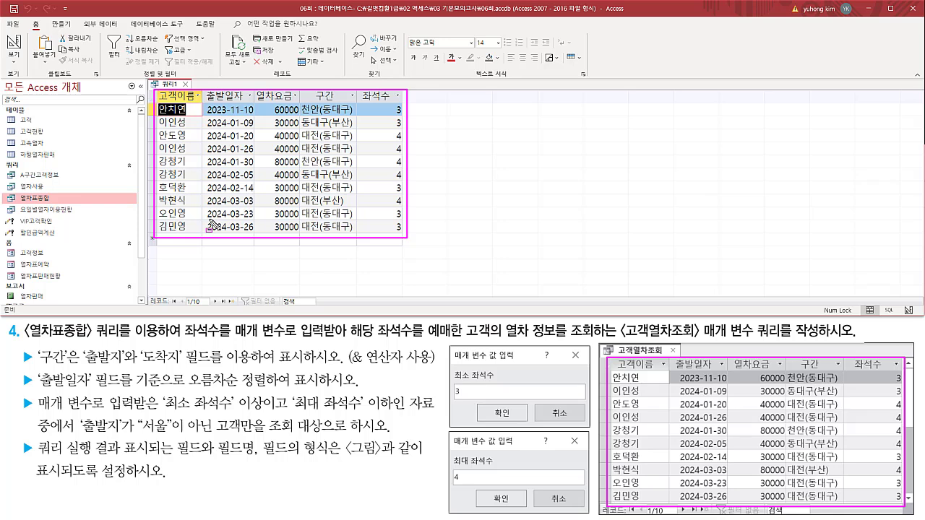
key(Escape)
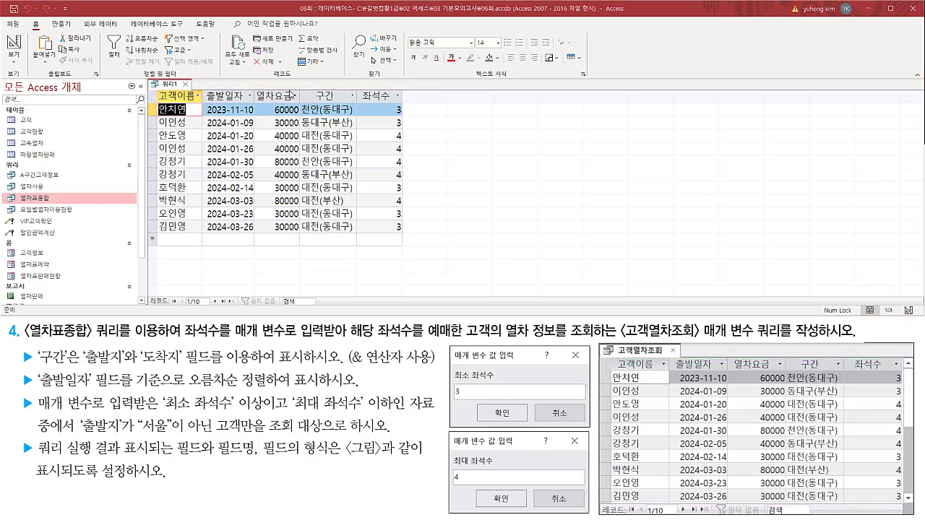
Close the query and agree to save its design changes.
drag(180, 79, 193, 93)
key(Escape)
click(186, 84)
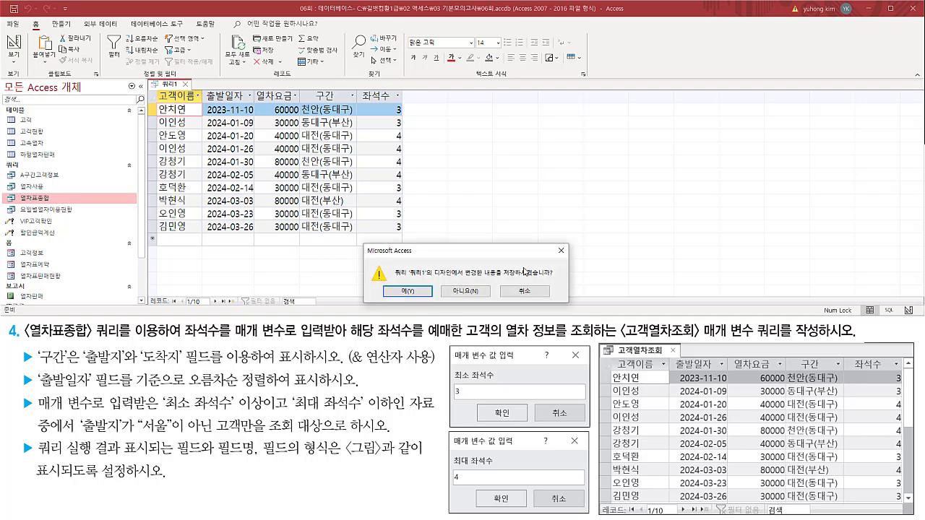
key(ctrl+2)
drag(504, 278, 552, 278)
drag(394, 283, 424, 299)
key(Escape)
click(408, 292)
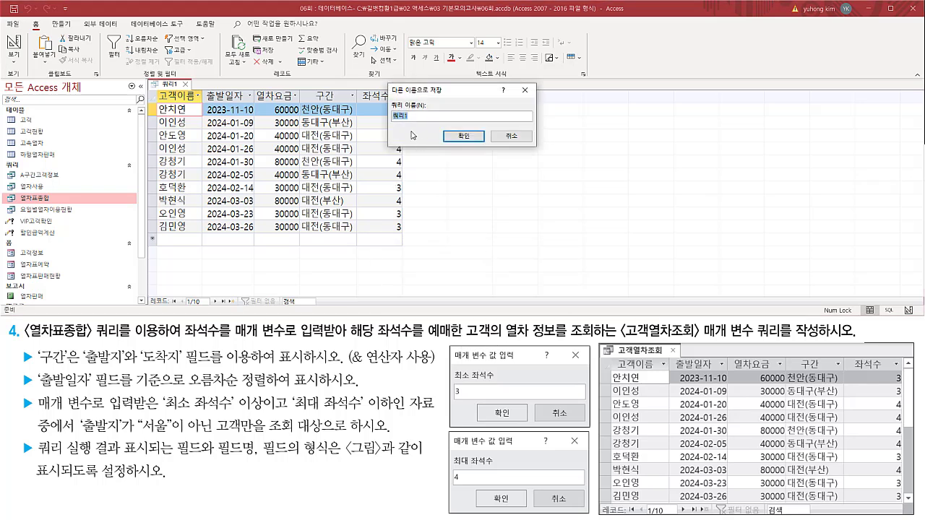
Name the query 고객열차조회 as the task requires and save it.
key(ctrl+2)
drag(388, 101, 438, 127)
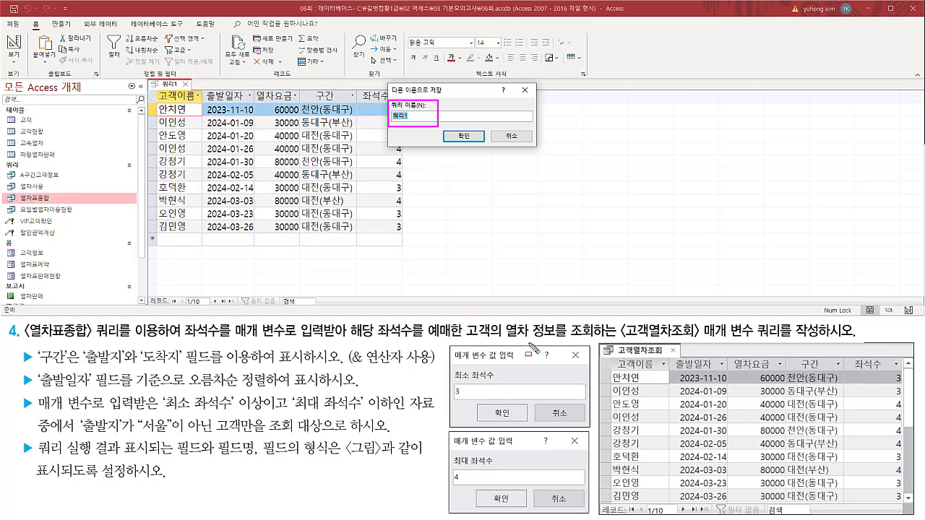
drag(620, 339, 828, 341)
key(Escape)
click(460, 110)
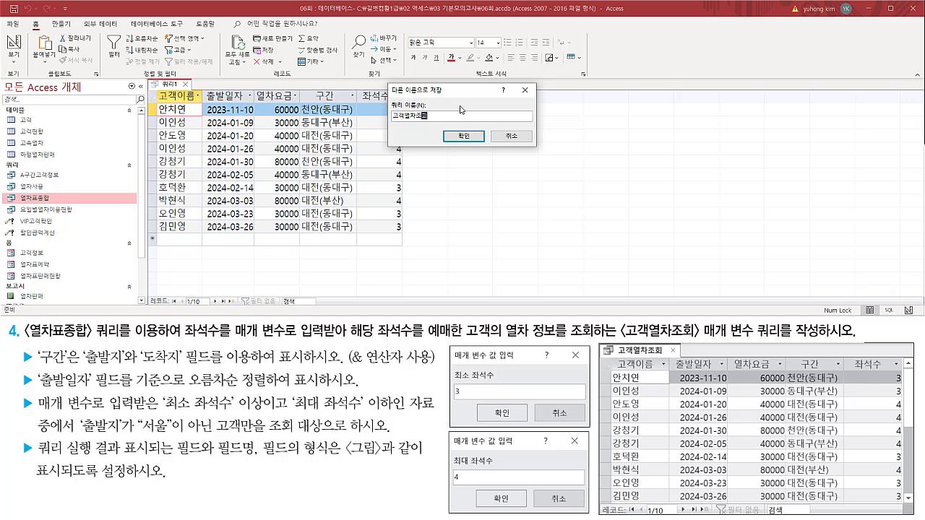
key(ctrl+2)
drag(390, 122, 435, 122)
drag(622, 337, 699, 337)
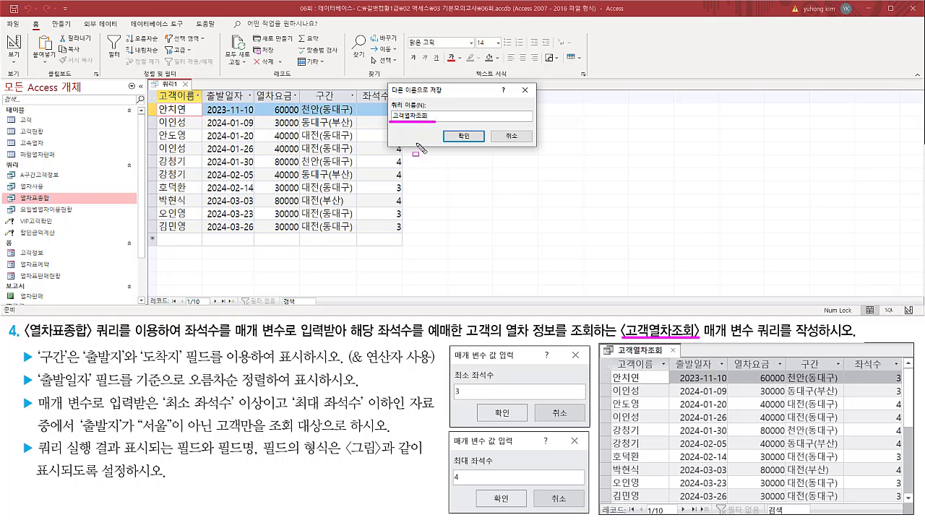
drag(456, 124, 478, 147)
key(Escape)
click(464, 136)
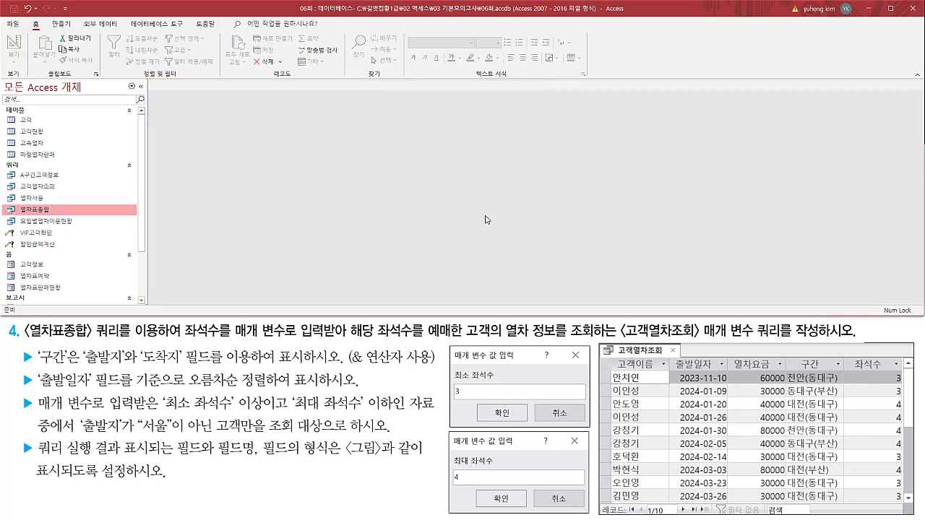
Locate the saved 고객열차조회 query among the database's query objects.
click(55, 189)
key(ctrl+2)
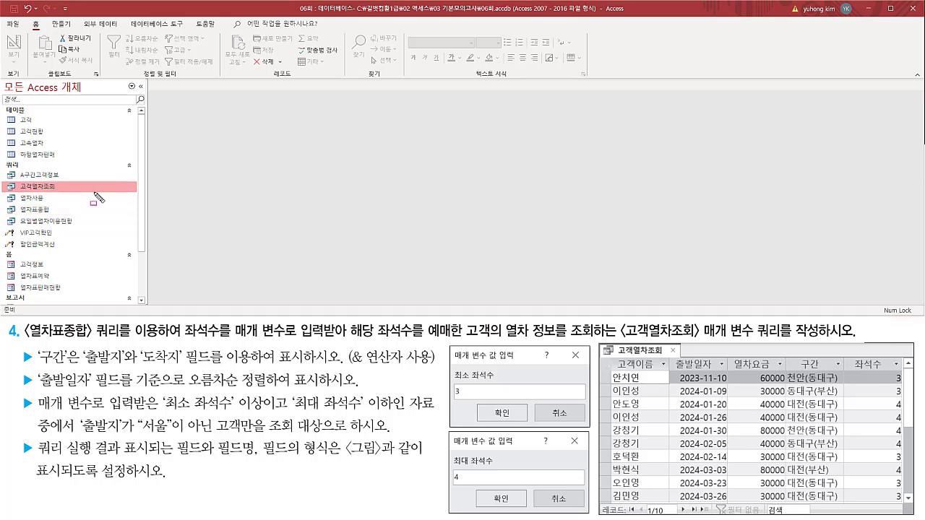
drag(5, 181, 81, 193)
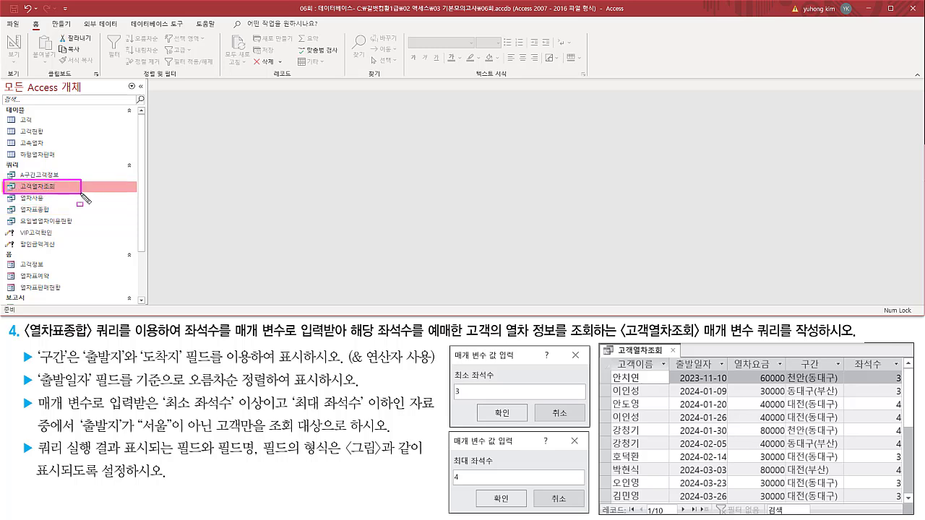
key(Escape)
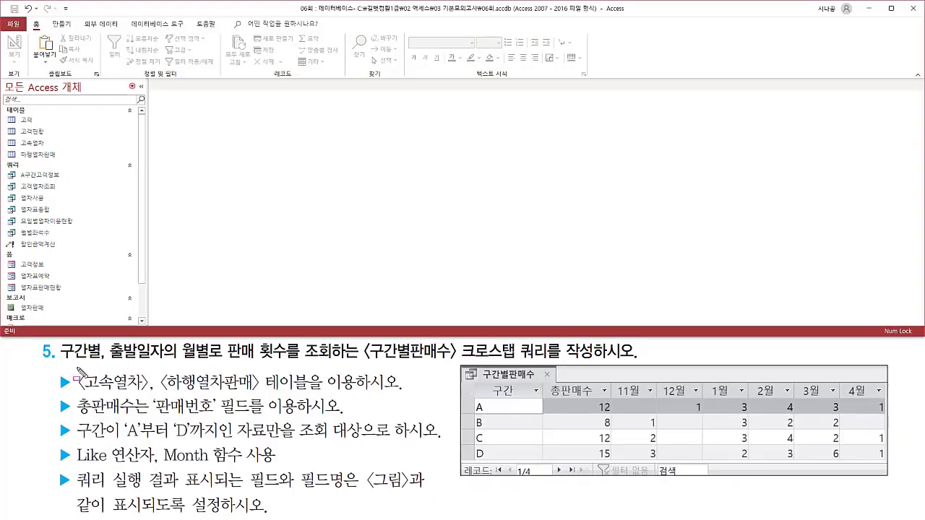
Examine the 구간별판매수 crosstab task and the sample's monthly values, month column headings, 구간 row headings and 총판매수 column.
drag(60, 359, 551, 361)
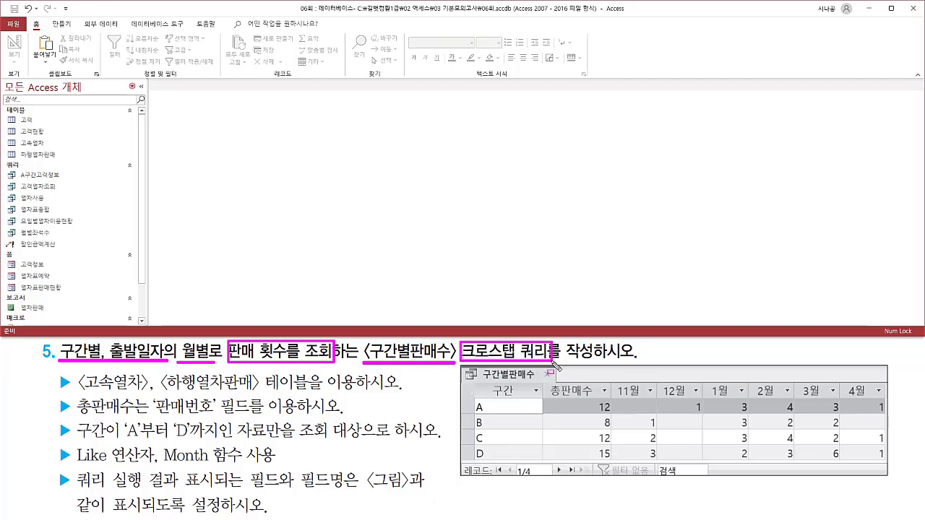
key(Escape)
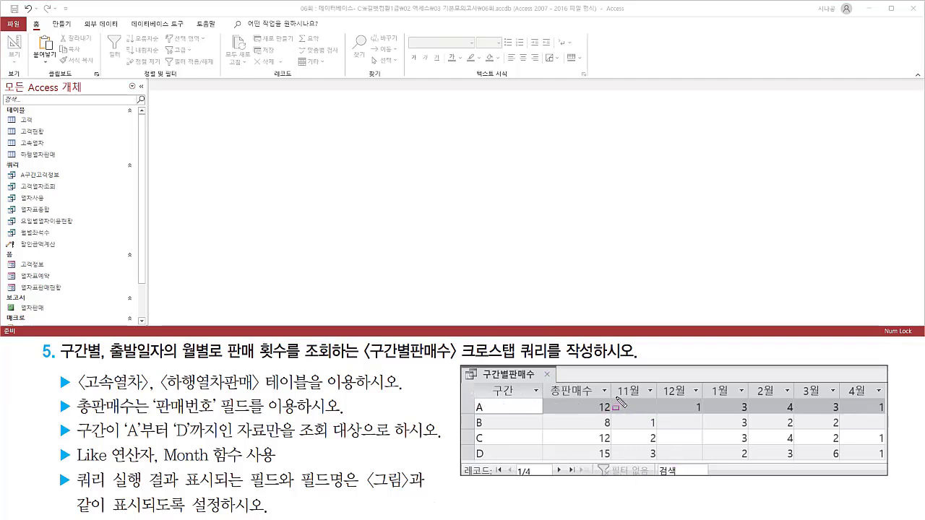
mouse_move(616, 396)
mouse_down()
mouse_move(784, 460)
mouse_move(890, 468)
mouse_up()
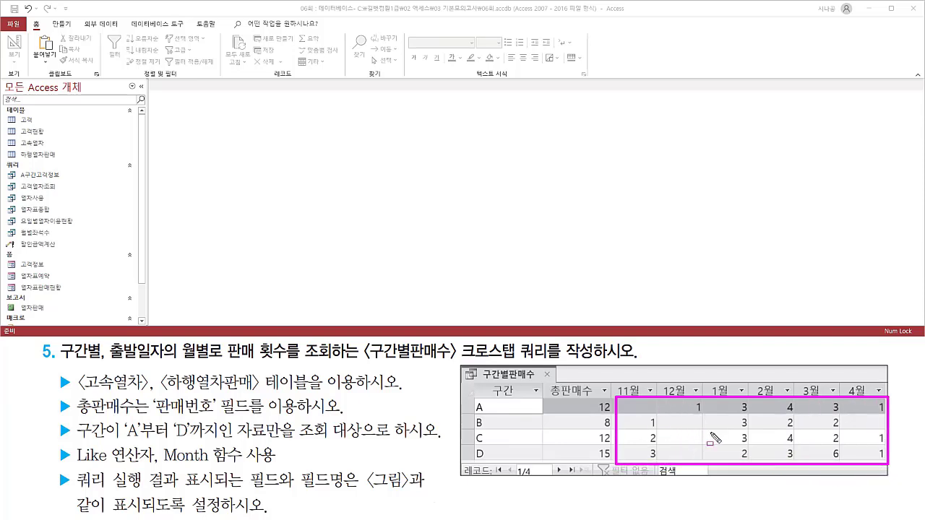
mouse_move(614, 379)
mouse_down()
mouse_move(723, 399)
mouse_move(891, 400)
mouse_up()
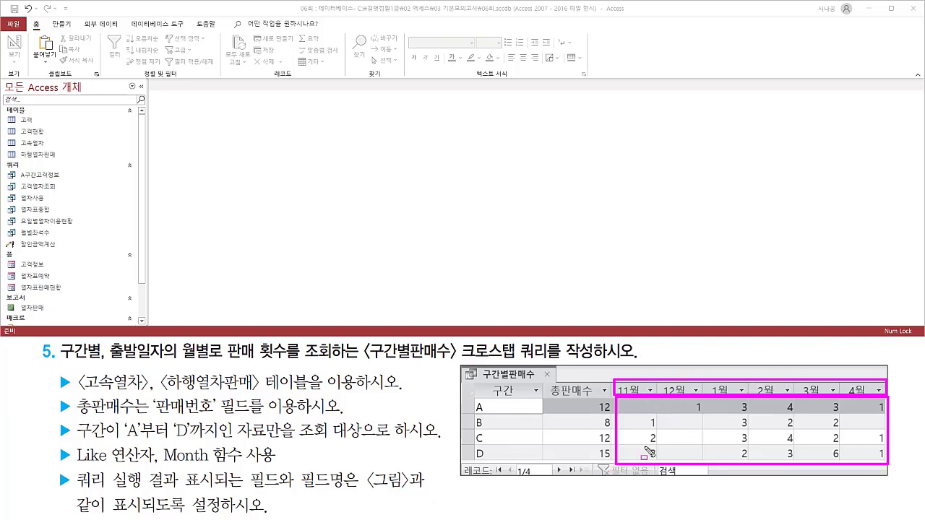
drag(474, 382, 539, 463)
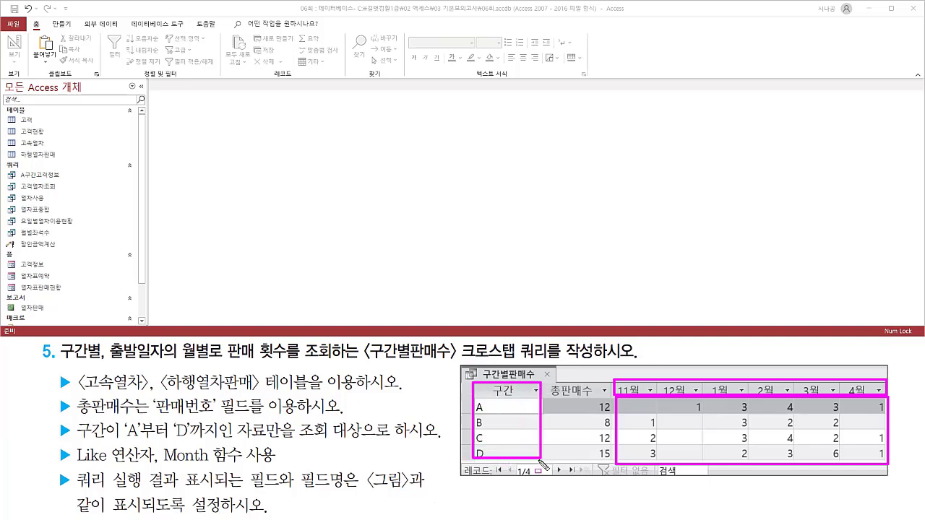
drag(544, 382, 612, 462)
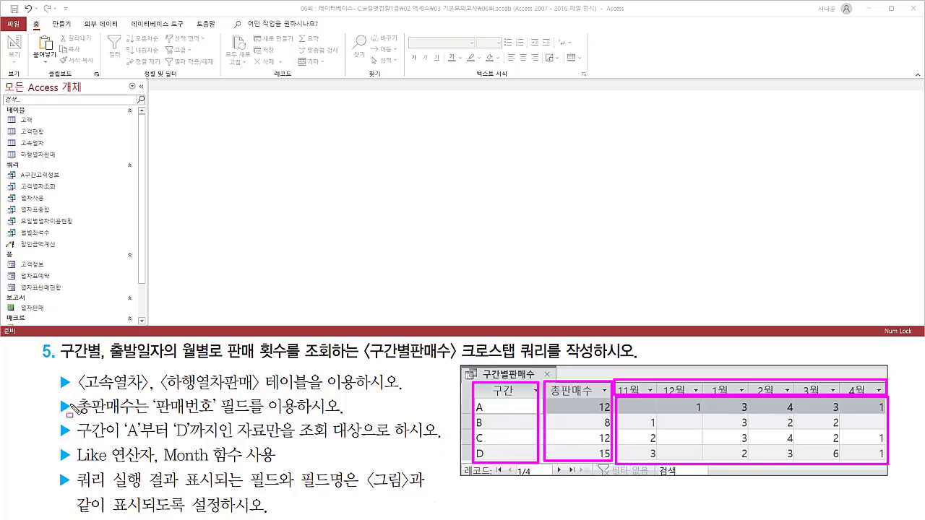
Examine how 총판매수, based on the 판매번호 field, relates to the monthly counts in sample rows A to D.
mouse_move(57, 400)
mouse_down()
mouse_move(73, 417)
mouse_move(149, 416)
mouse_up()
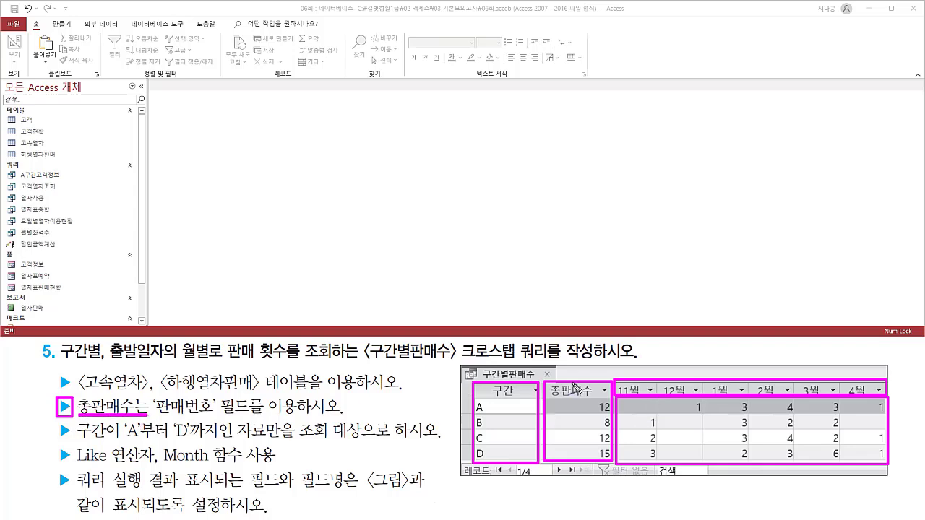
drag(570, 376, 580, 369)
mouse_move(237, 398)
mouse_down()
mouse_move(156, 396)
mouse_move(177, 425)
mouse_move(267, 414)
mouse_move(221, 399)
mouse_up()
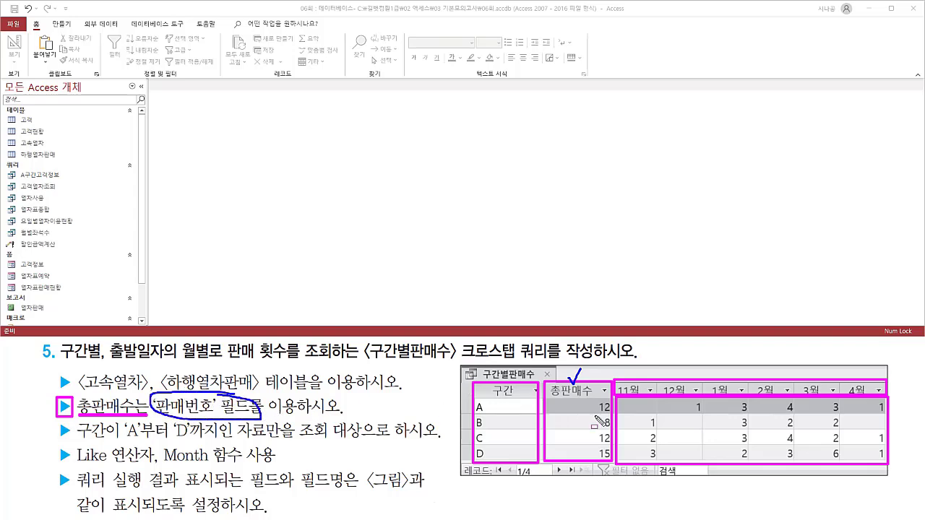
drag(597, 413, 614, 413)
drag(685, 415, 886, 414)
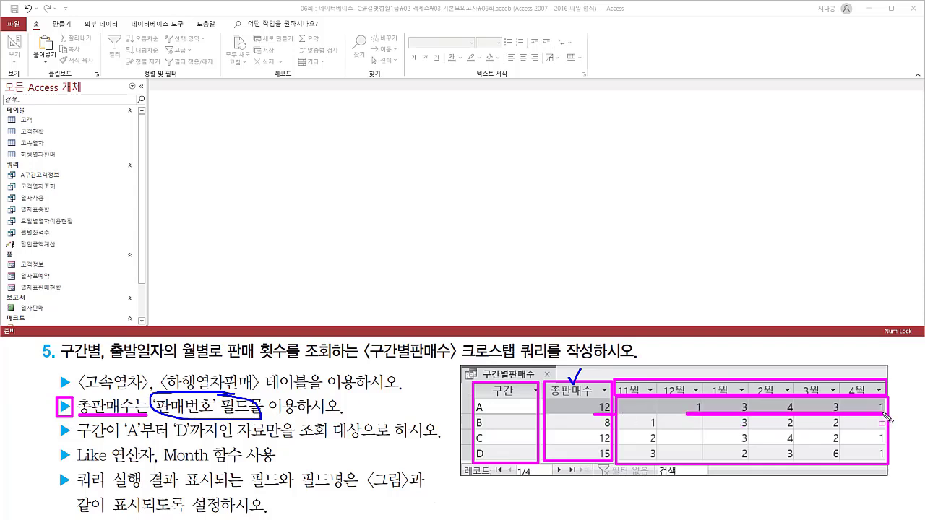
drag(595, 428, 853, 428)
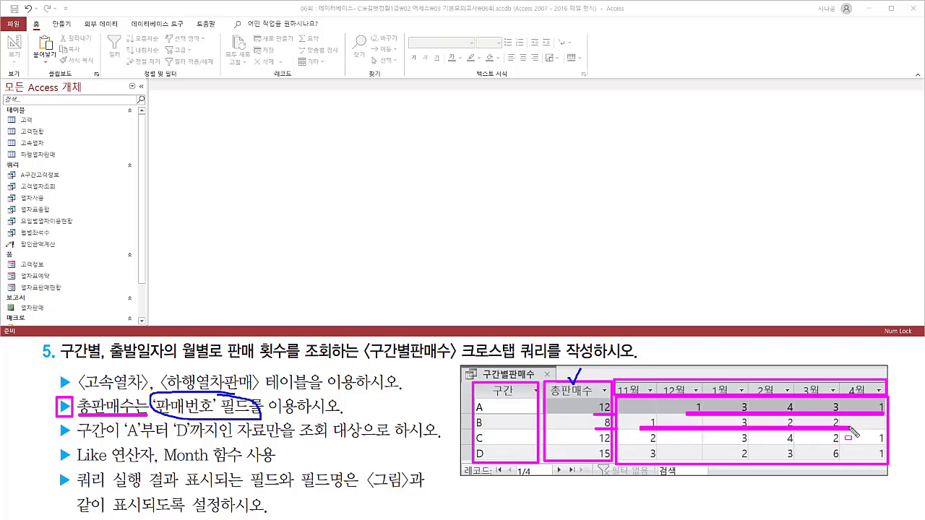
drag(595, 443, 880, 446)
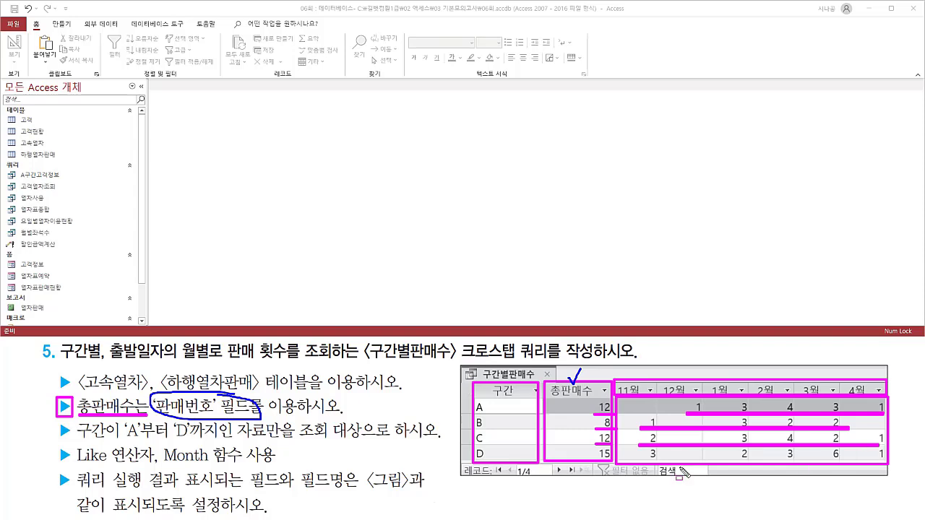
drag(598, 457, 884, 459)
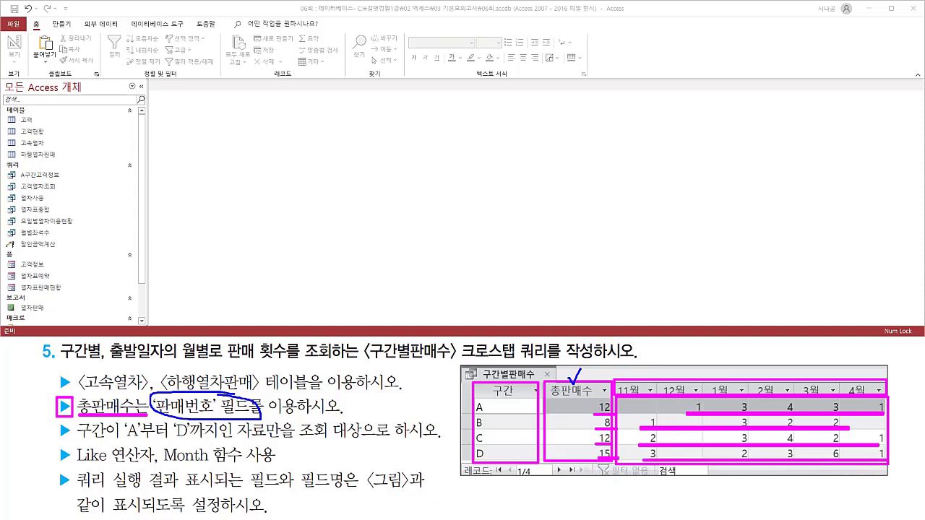
Examine which field supplies the counts in the sample's month columns and the 총판매수 column.
drag(645, 401, 627, 436)
drag(694, 403, 670, 448)
drag(772, 402, 755, 447)
drag(829, 422, 812, 453)
drag(875, 425, 853, 467)
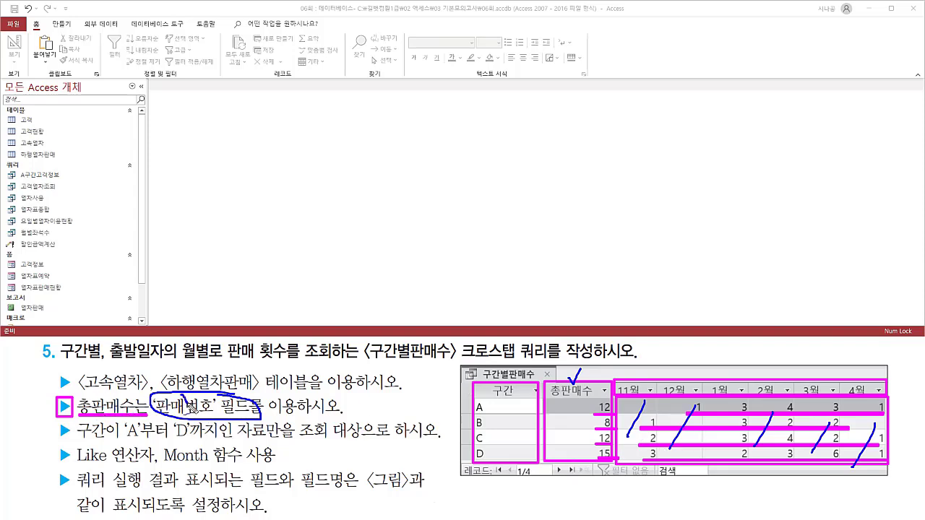
drag(192, 410, 206, 394)
drag(584, 390, 576, 440)
drag(601, 411, 587, 455)
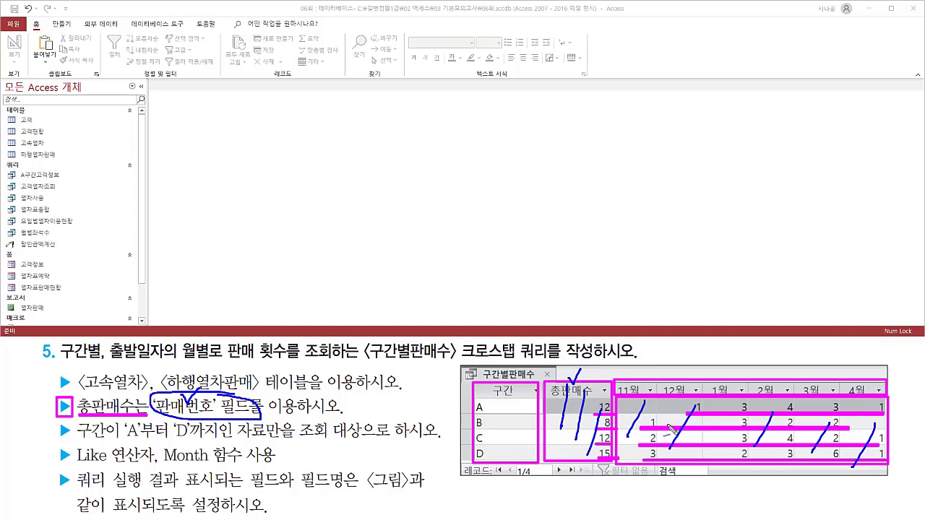
Review the task's 구간 condition from A to D, the 출발일자 month headings, and the required Like operator and Month function.
drag(496, 397, 504, 367)
drag(470, 407, 475, 461)
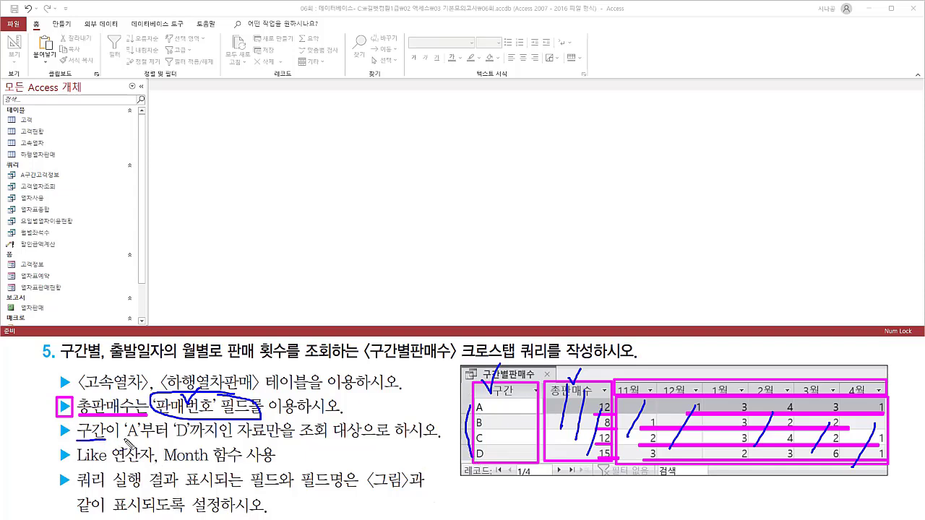
drag(124, 438, 434, 446)
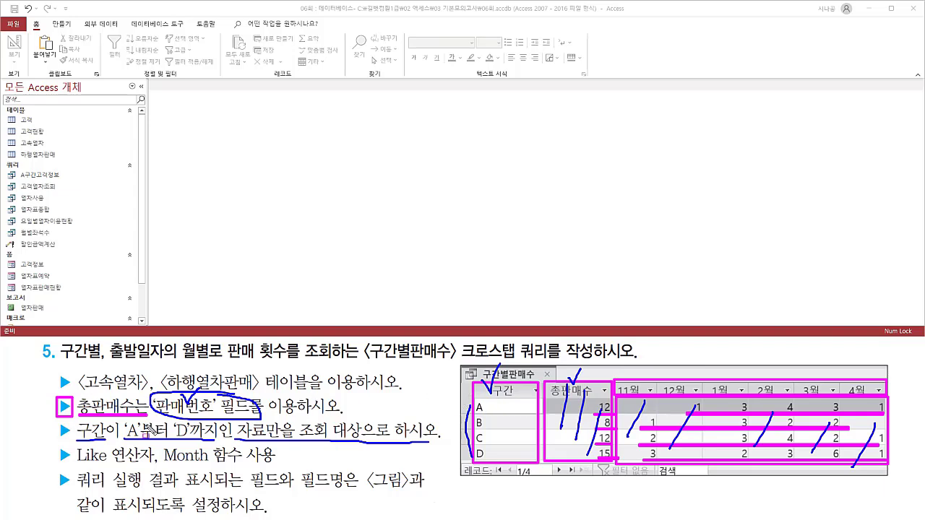
drag(104, 361, 215, 362)
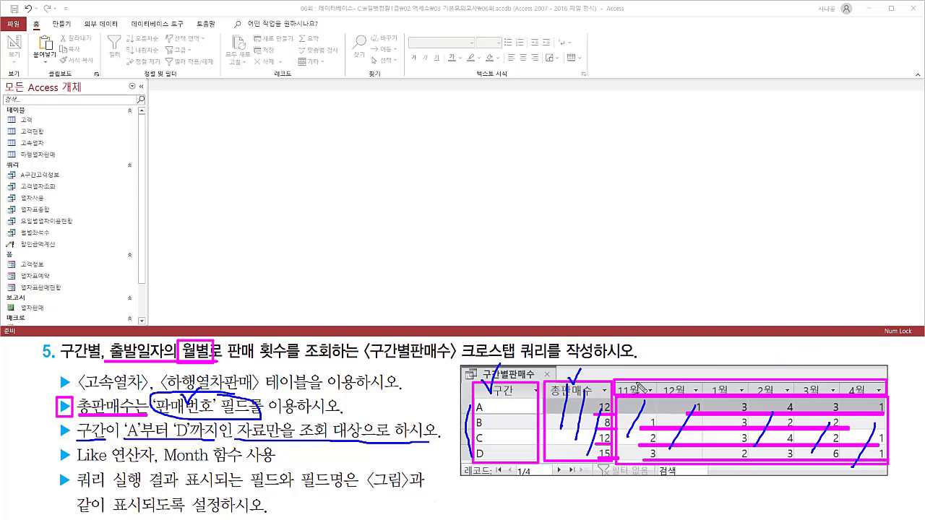
drag(132, 358, 148, 345)
drag(707, 383, 742, 370)
drag(165, 469, 249, 470)
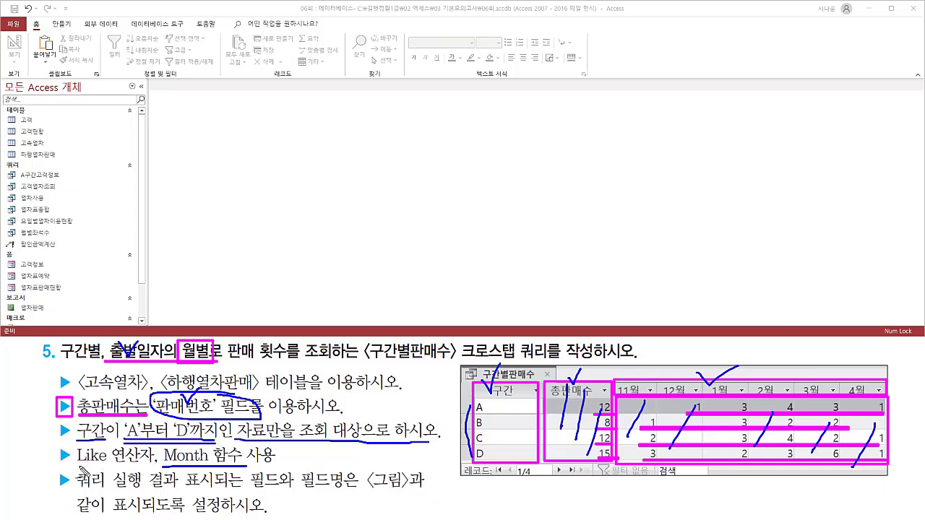
drag(78, 471, 156, 468)
key(Escape)
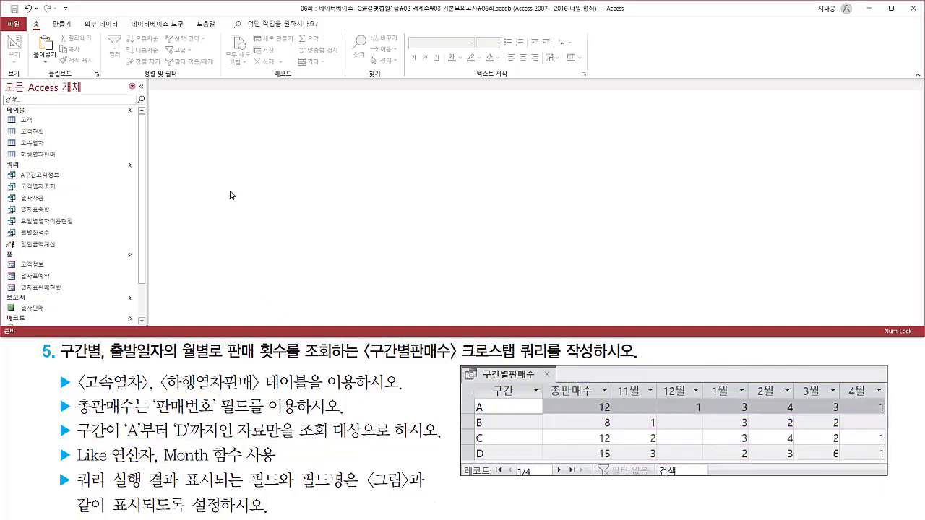
Create a new blank query in design view for the 구간별판매수 task.
click(62, 26)
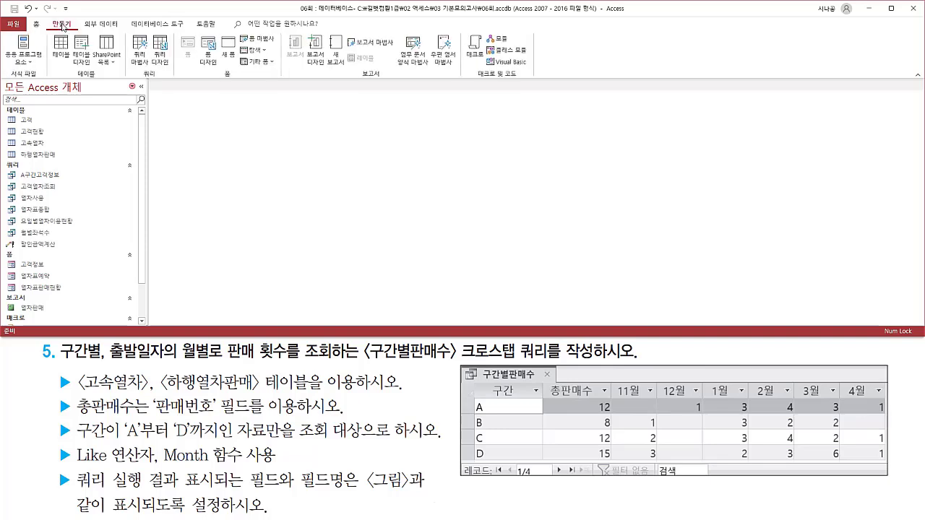
drag(48, 20, 75, 29)
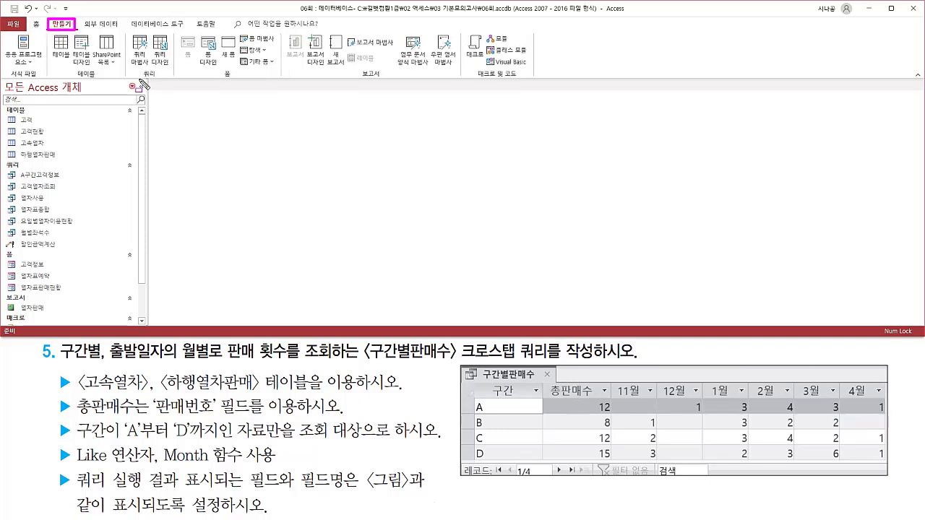
drag(130, 73, 172, 79)
drag(149, 34, 173, 68)
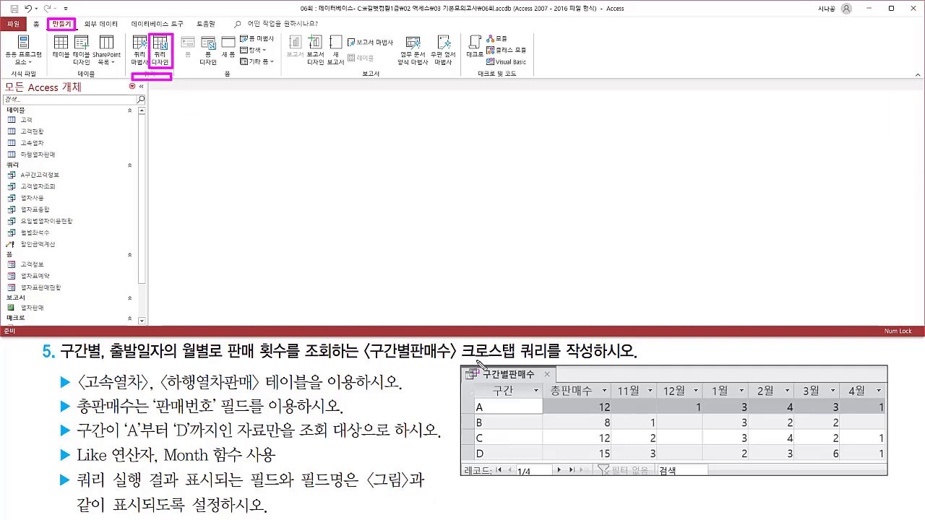
drag(457, 375, 559, 373)
mouse_move(74, 371)
mouse_down()
mouse_move(91, 386)
mouse_move(362, 396)
mouse_up()
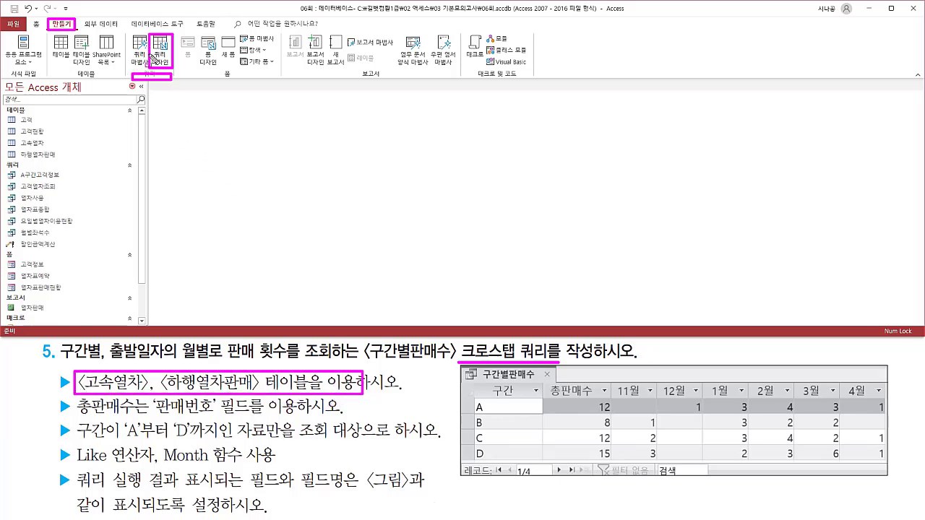
key(Escape)
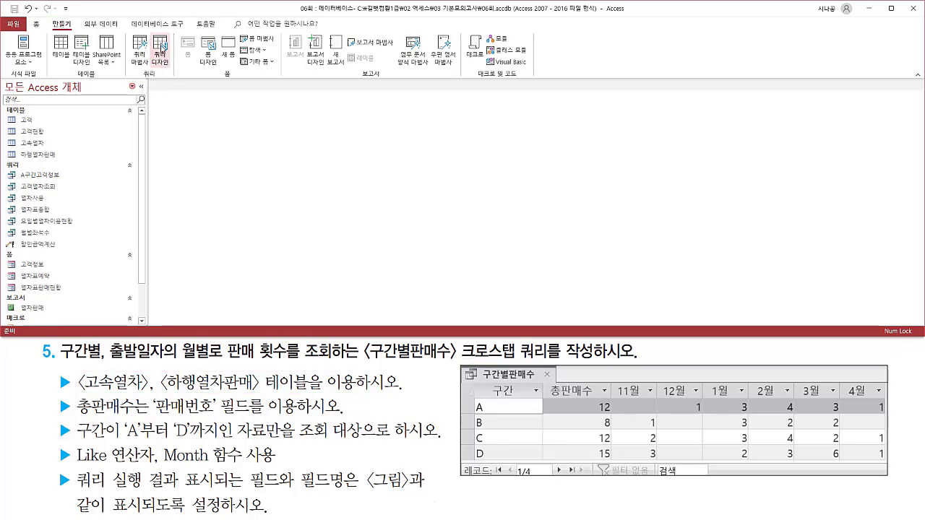
click(161, 49)
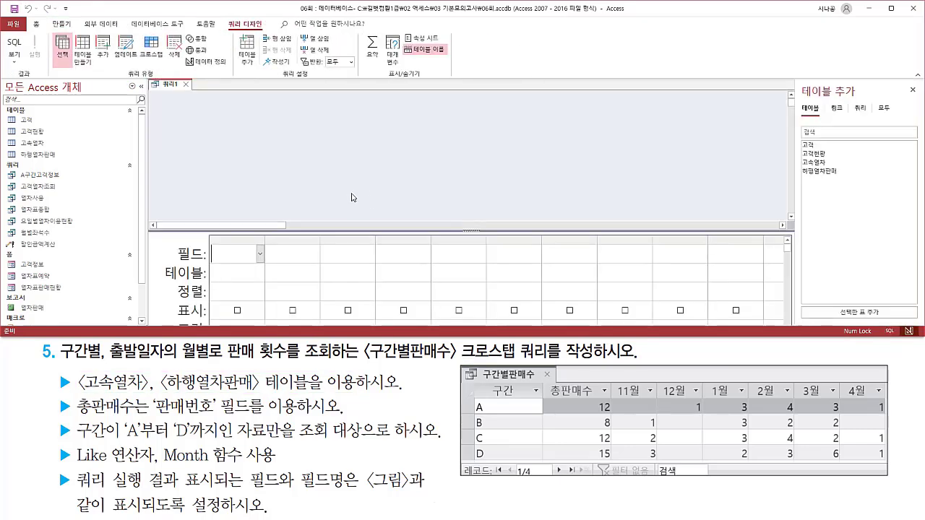
Add the 고속열차 and 하행열차판매 tables to the new query.
drag(75, 395, 253, 396)
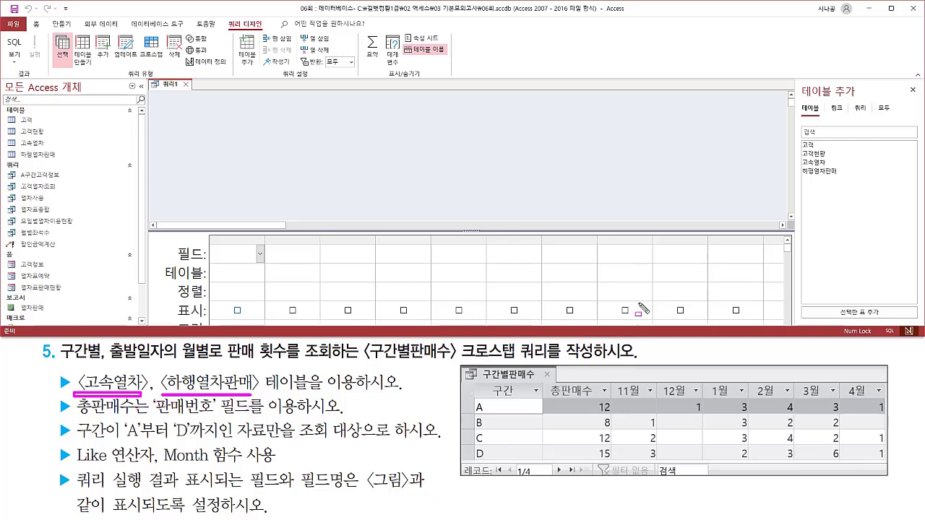
key(Escape)
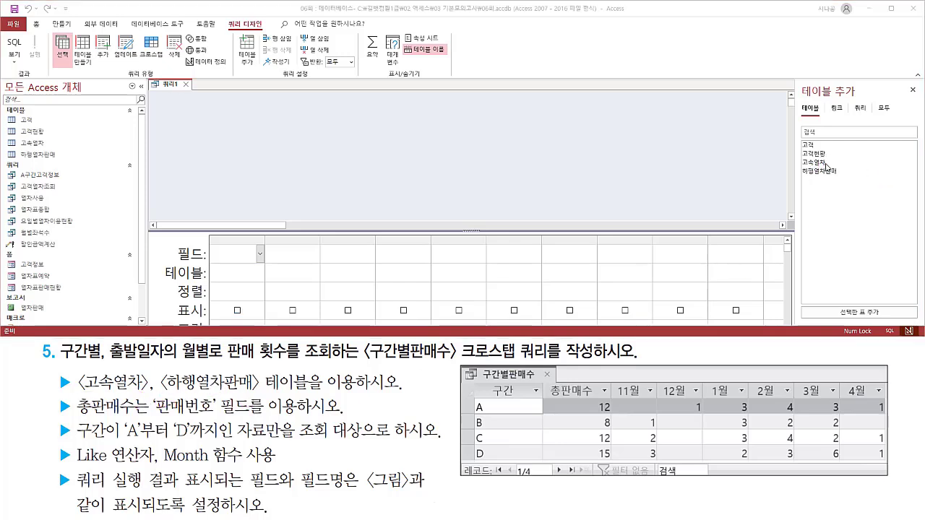
double_click(826, 163)
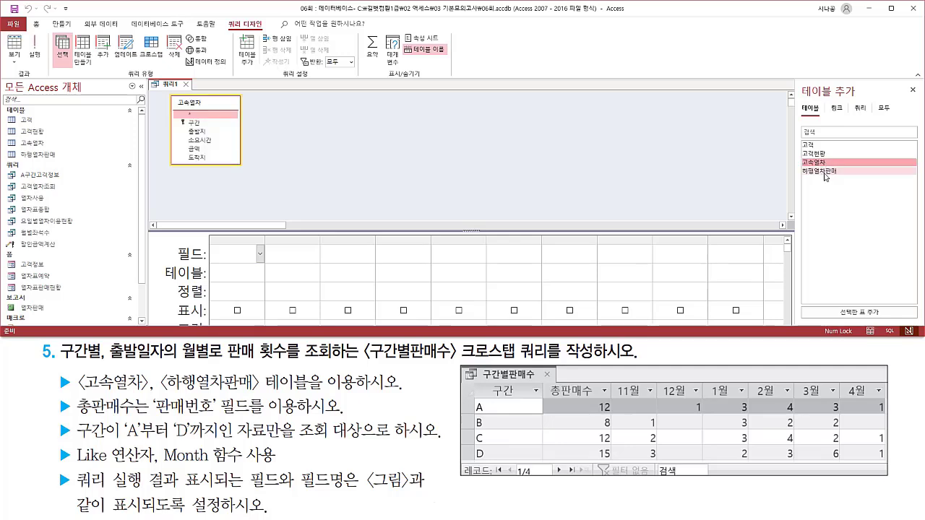
click(826, 171)
double_click(826, 173)
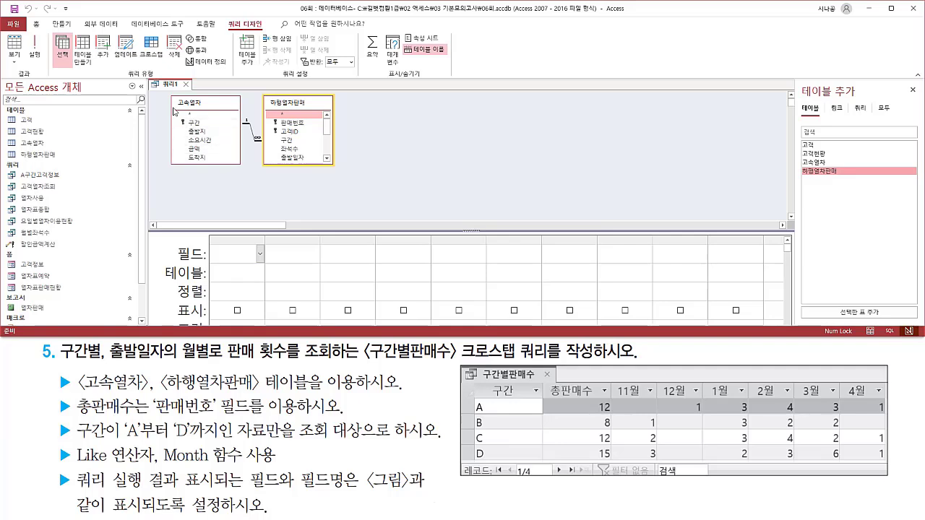
Close the list of tables to add and enlarge the query's design grid.
drag(166, 95, 336, 168)
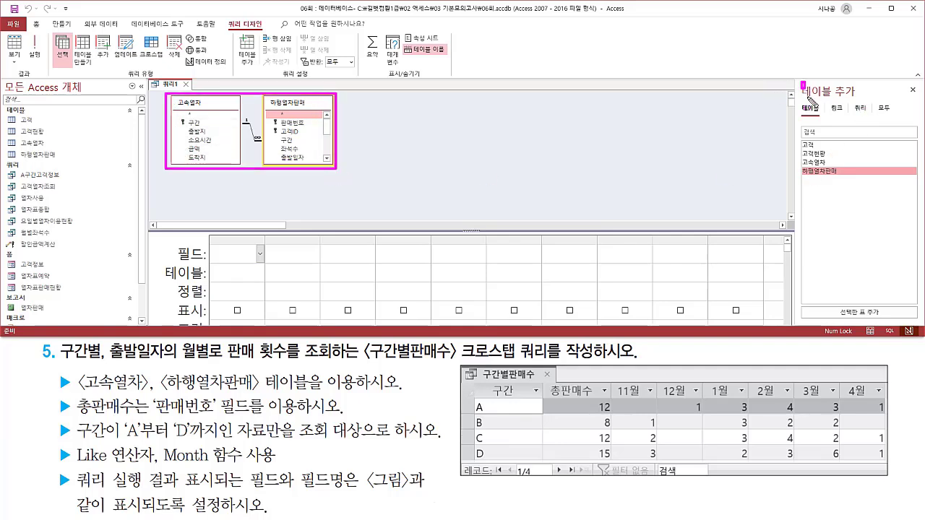
drag(800, 81, 858, 103)
drag(905, 84, 921, 99)
key(Escape)
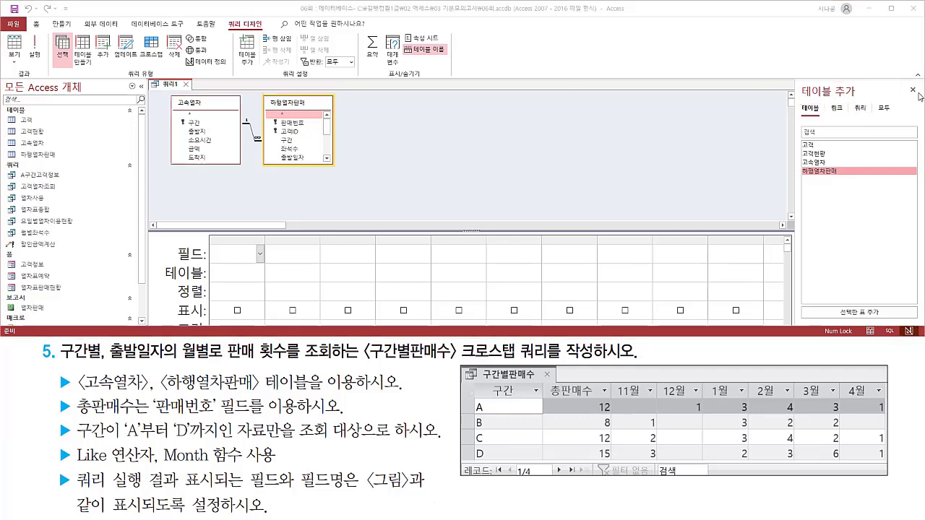
click(913, 90)
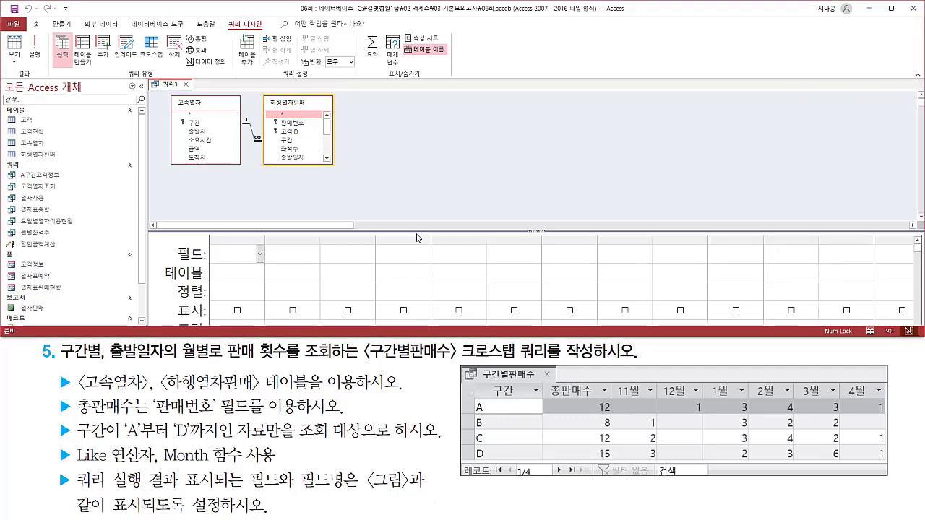
drag(416, 229, 374, 182)
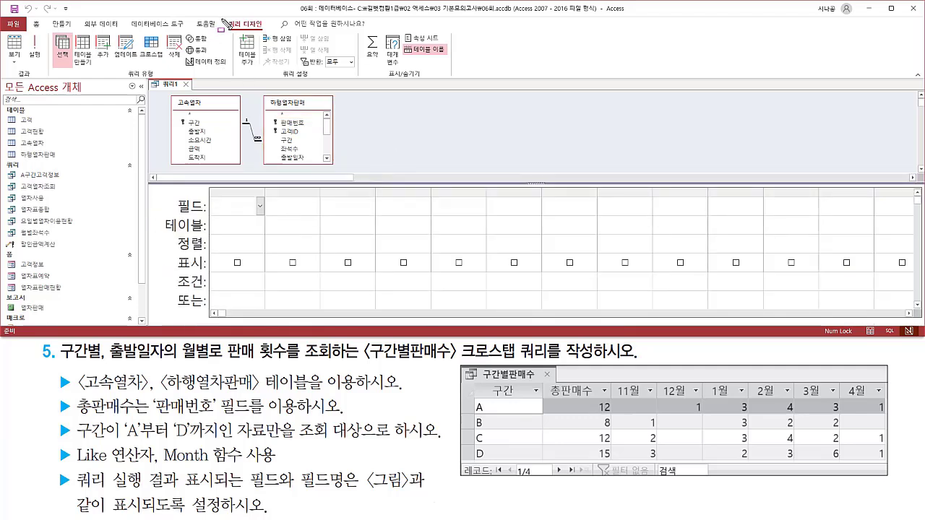
Change the query type to crosstab so the design grid includes a crosstab row.
drag(222, 19, 267, 33)
drag(128, 67, 177, 82)
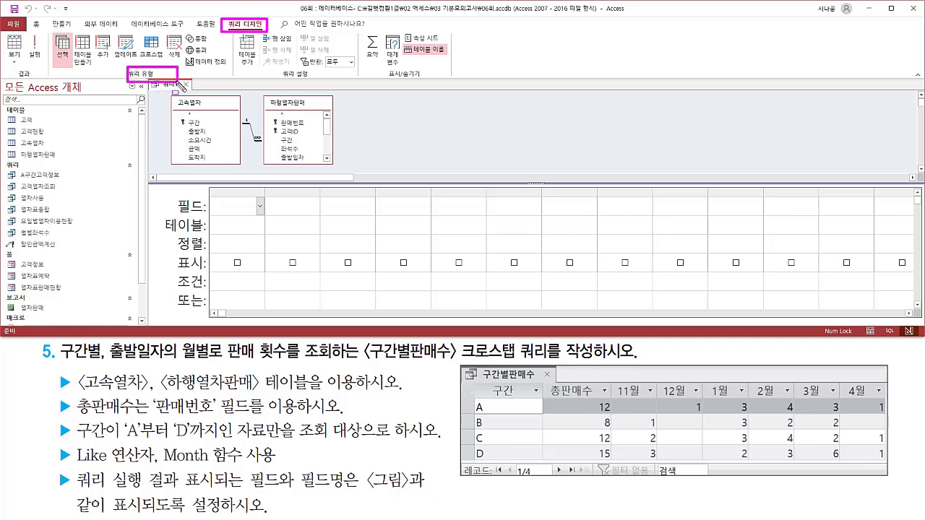
drag(139, 33, 169, 63)
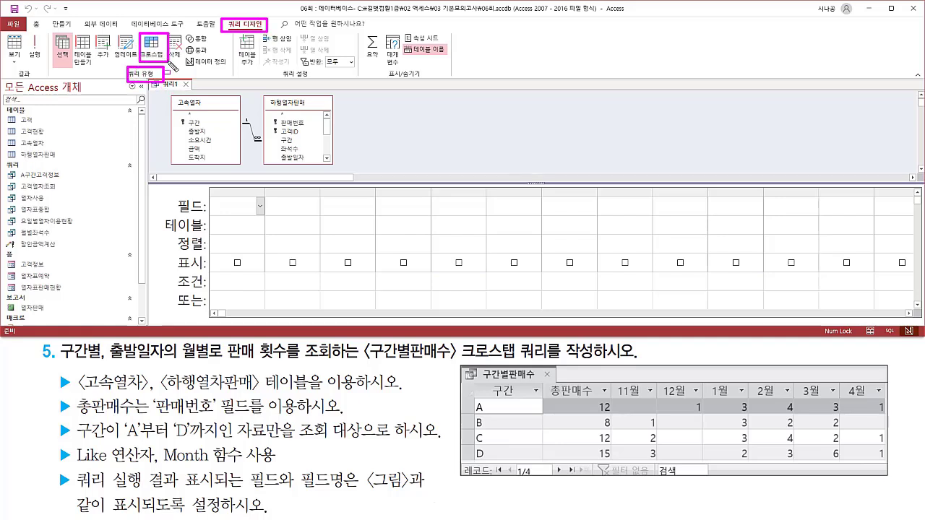
key(Escape)
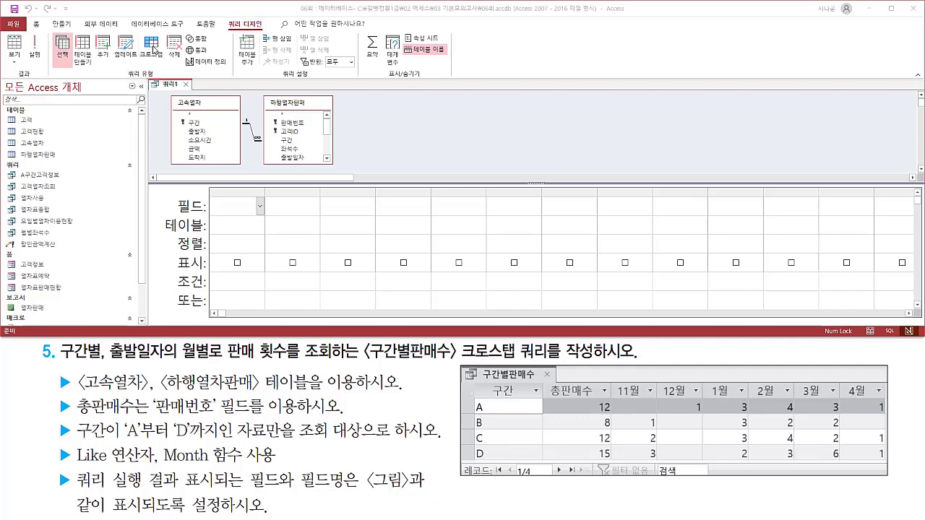
click(154, 50)
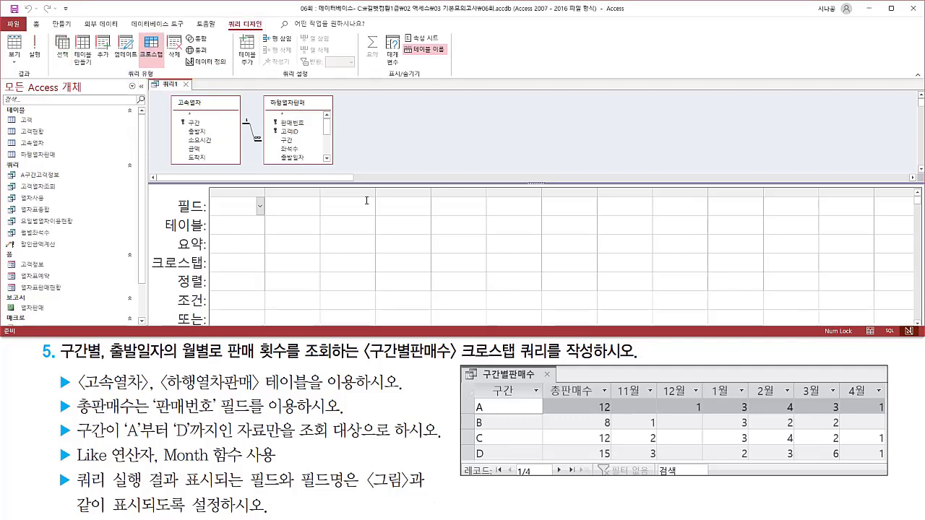
drag(148, 250, 217, 273)
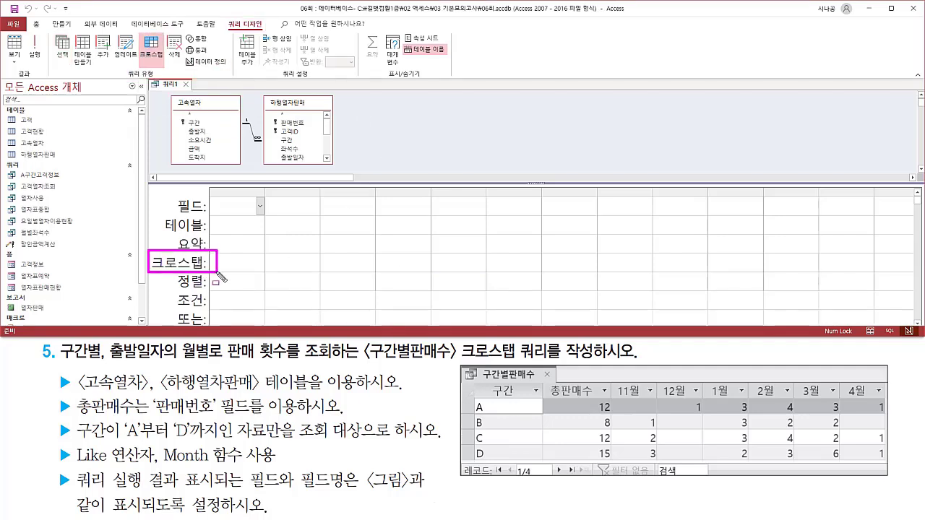
key(Escape)
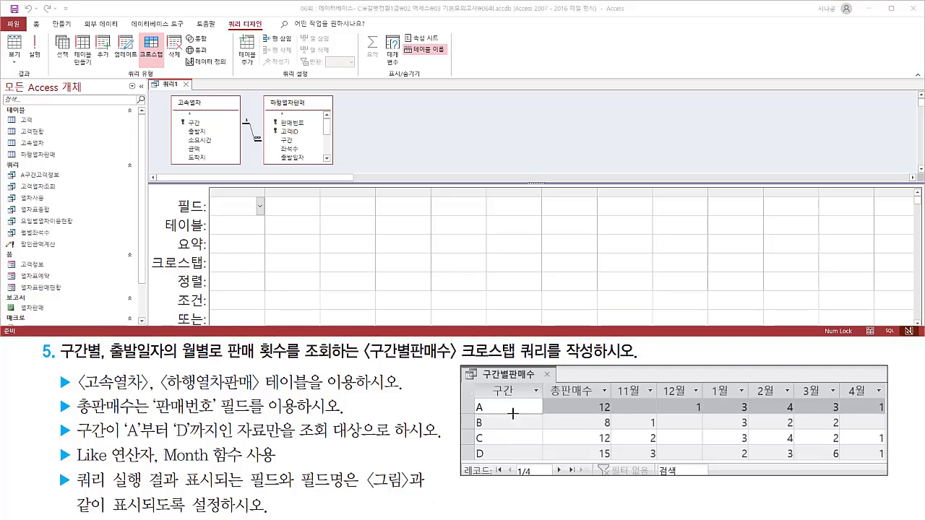
Add the 구간 field from the 고속열차 table as the first column of the design grid.
drag(490, 384, 518, 400)
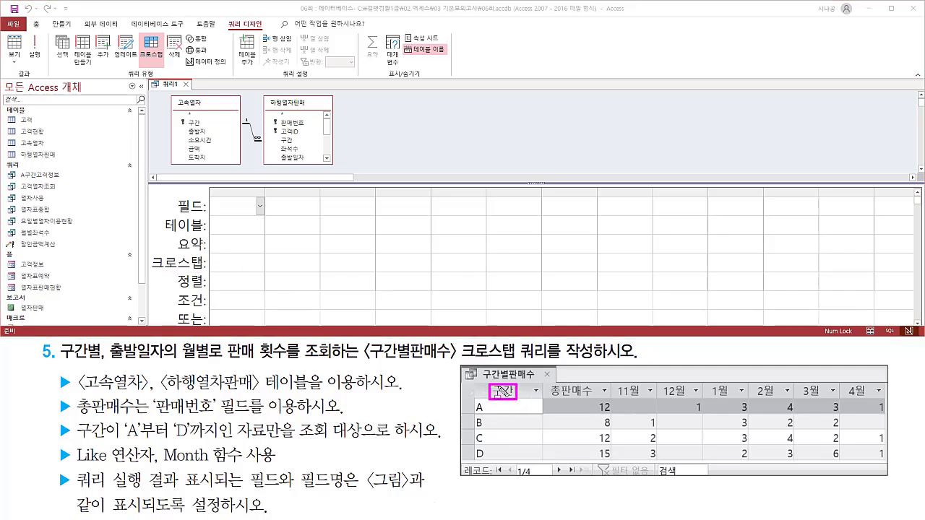
key(Escape)
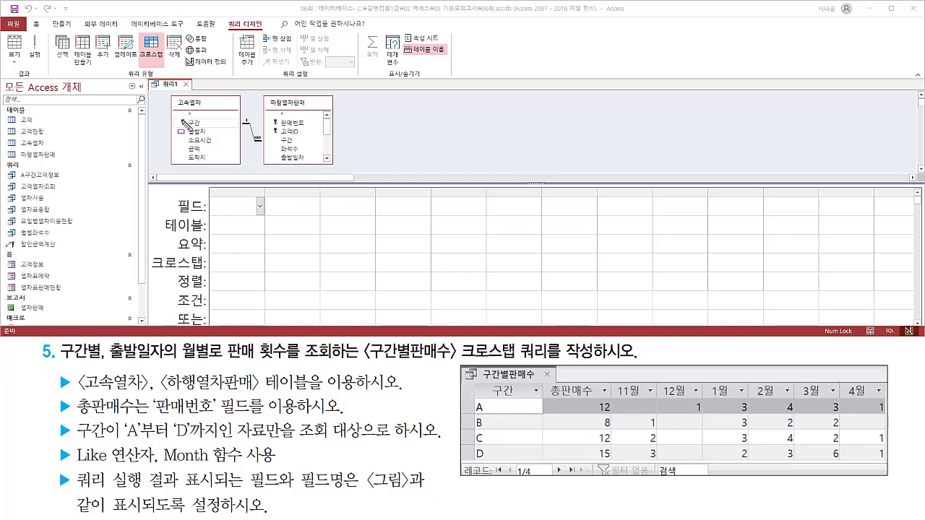
drag(180, 117, 212, 128)
drag(278, 135, 300, 147)
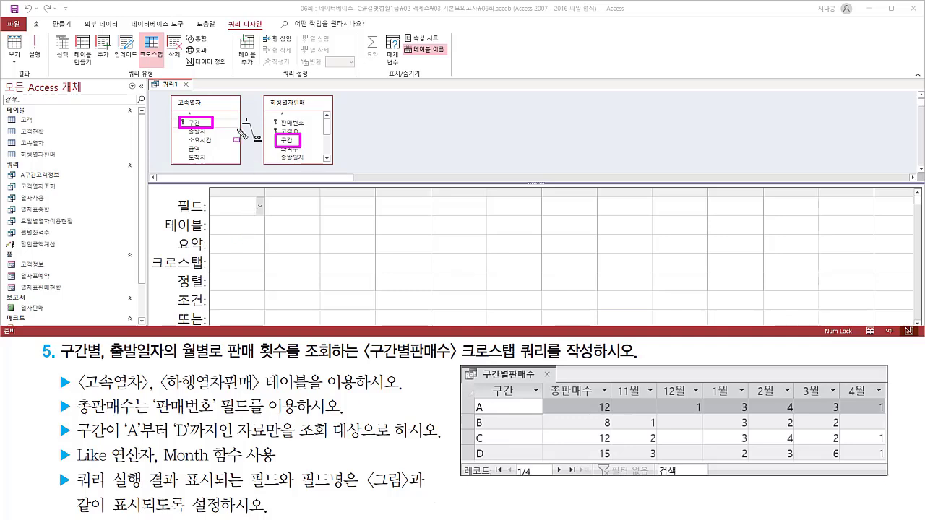
drag(238, 113, 256, 130)
key(Escape)
click(206, 127)
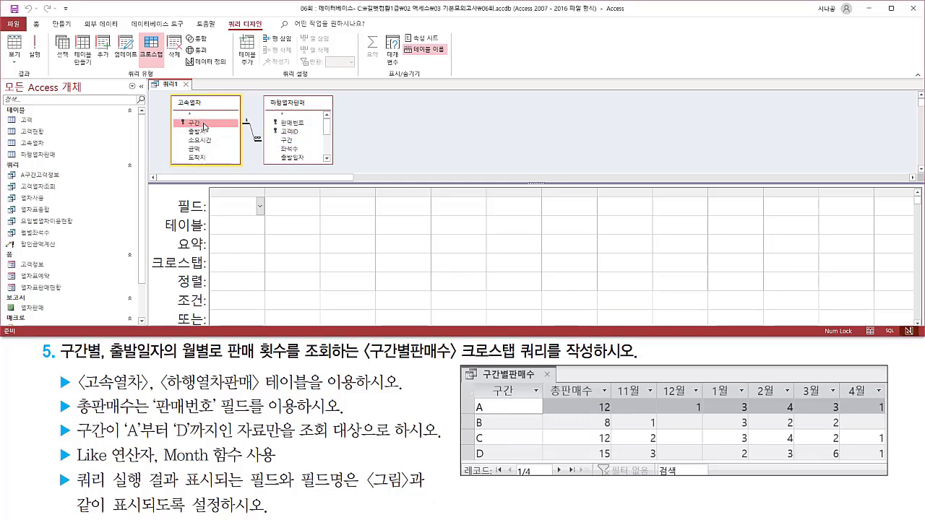
drag(205, 127, 225, 194)
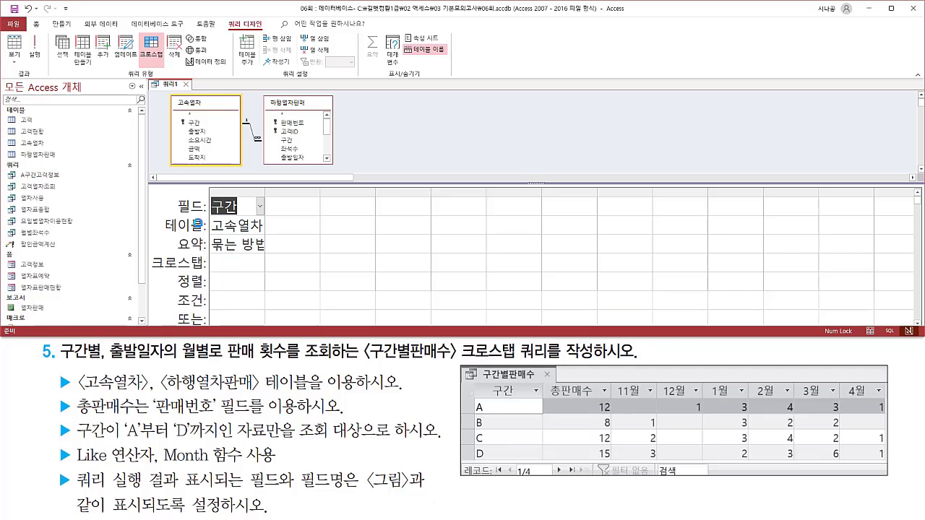
Add the 판매번호 field from the 하행열차판매 table as the second column of the design grid.
drag(205, 189, 263, 255)
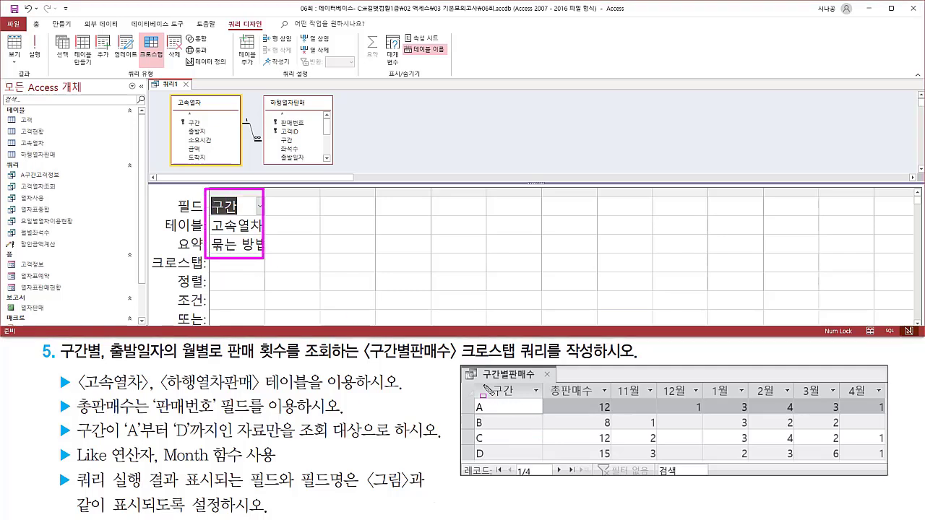
mouse_move(474, 384)
mouse_down()
mouse_move(506, 469)
mouse_move(527, 467)
mouse_up()
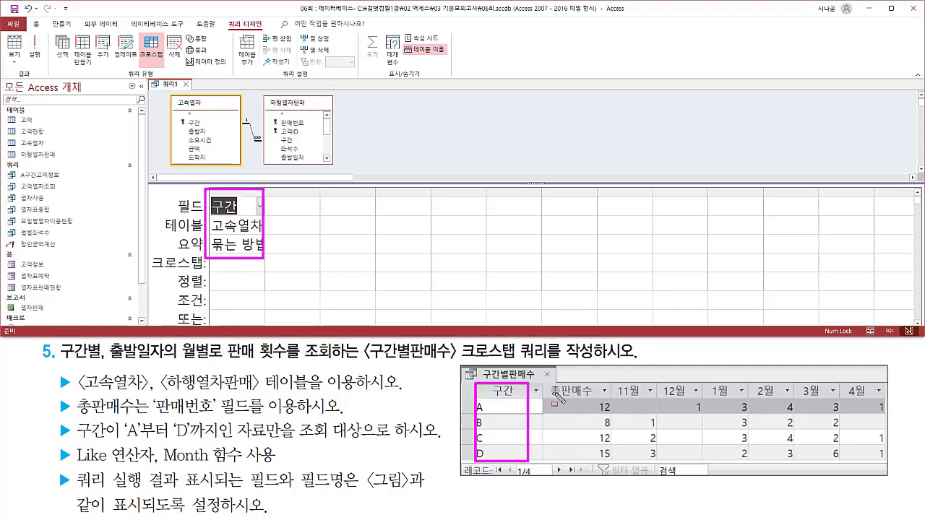
drag(548, 383, 610, 459)
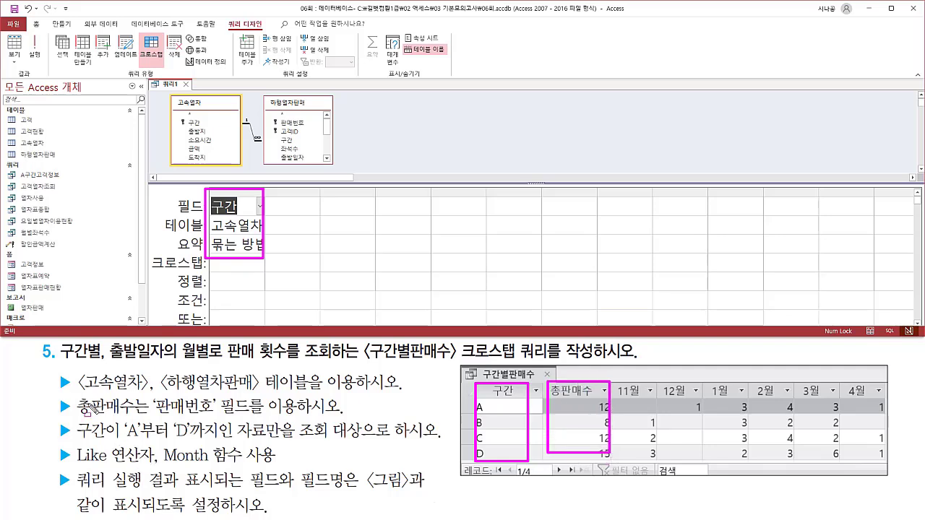
mouse_move(75, 395)
mouse_down()
mouse_move(104, 426)
mouse_move(257, 420)
mouse_up()
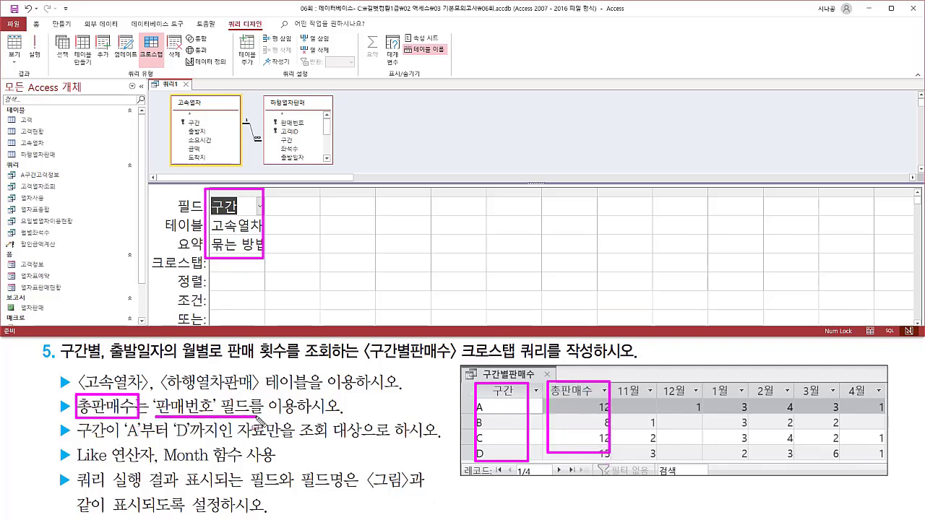
key(Escape)
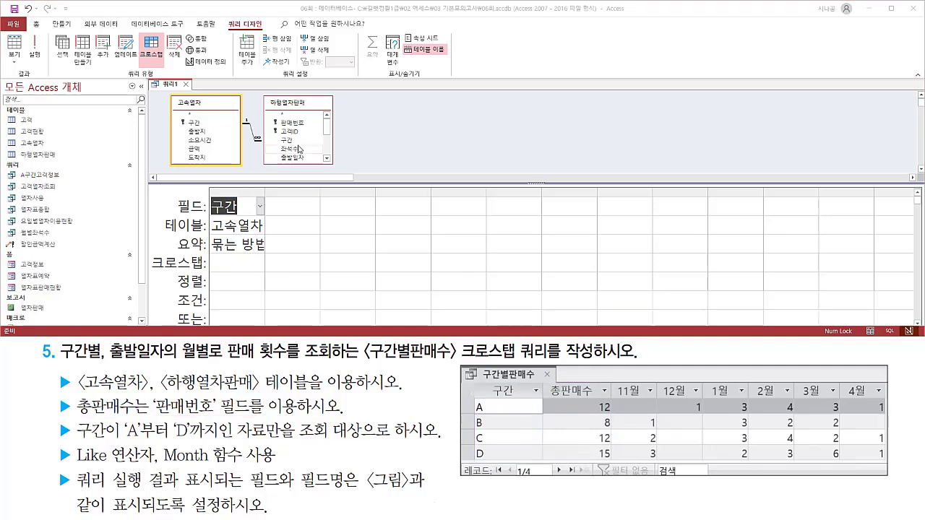
click(293, 125)
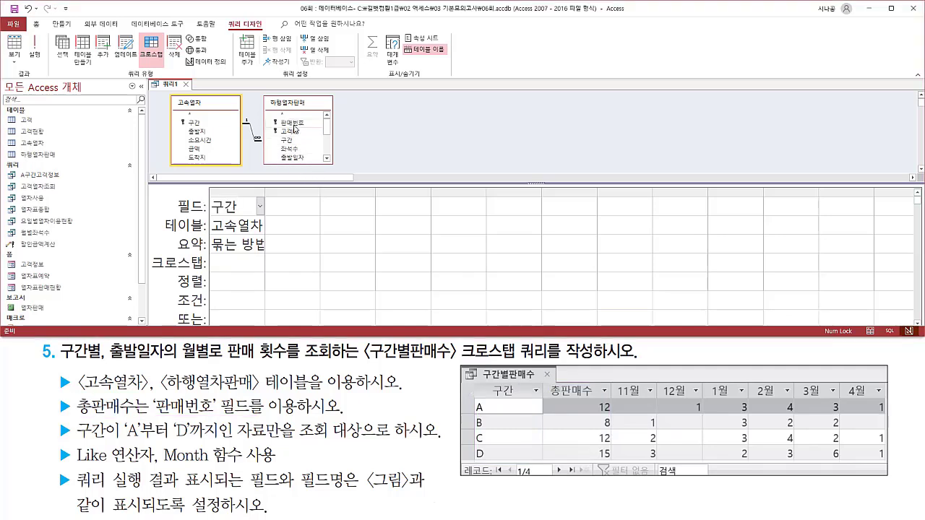
double_click(293, 124)
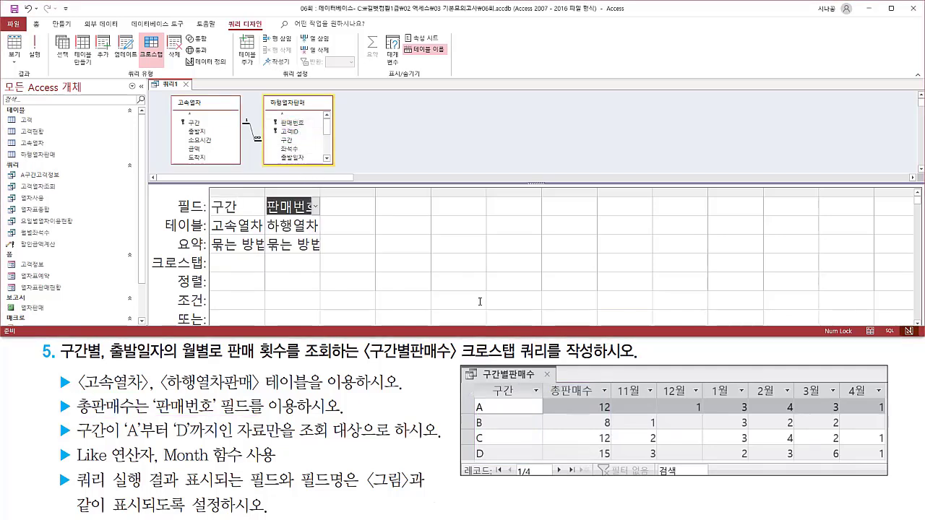
Add the 출발일자 field from the 하행열차판매 table as the third column of the design grid.
mouse_move(611, 381)
mouse_down()
mouse_move(631, 399)
mouse_move(871, 412)
mouse_move(889, 402)
mouse_up()
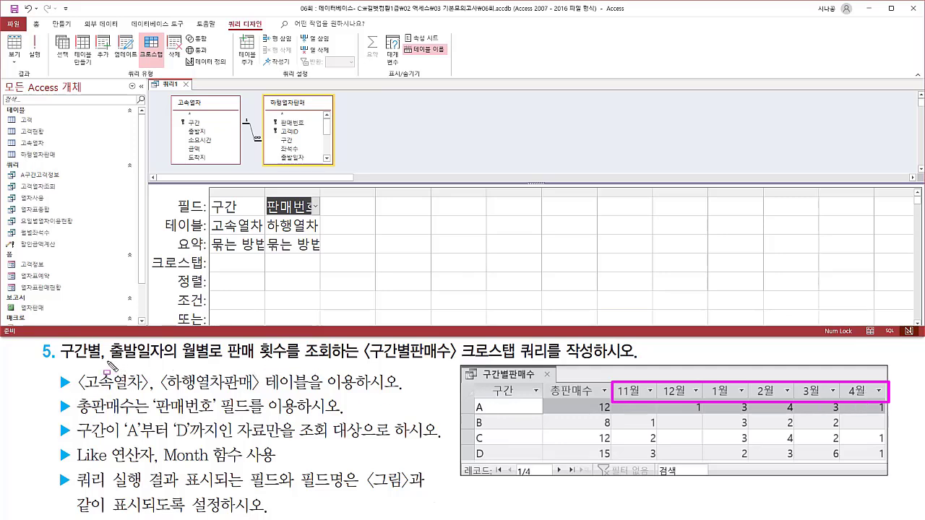
drag(109, 374, 219, 363)
key(Escape)
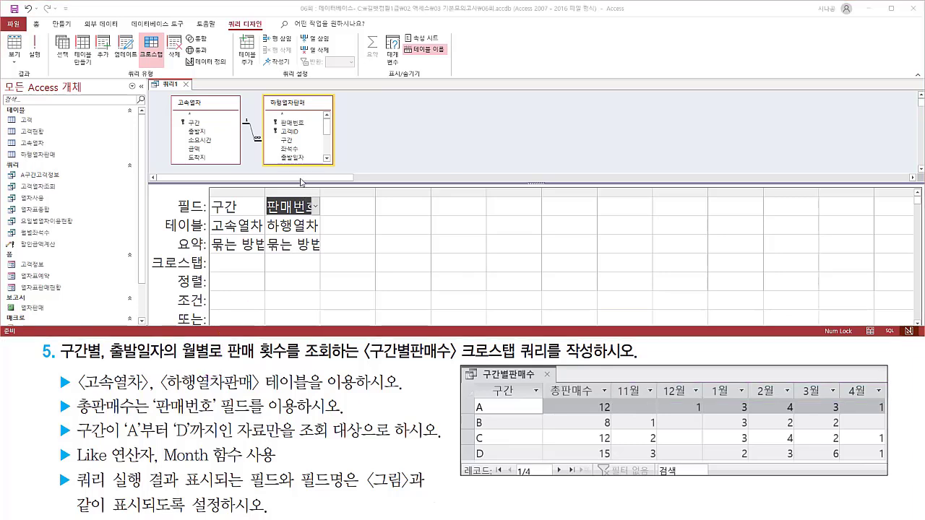
click(299, 160)
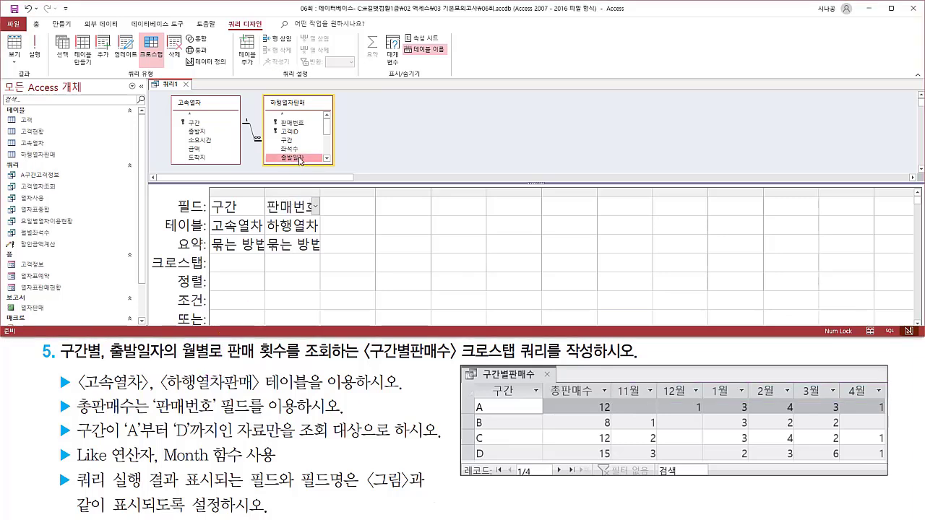
double_click(300, 160)
Add the 판매번호 field from 하행열차판매 a second time, as the fourth column of the design grid.
key(ctrl+2)
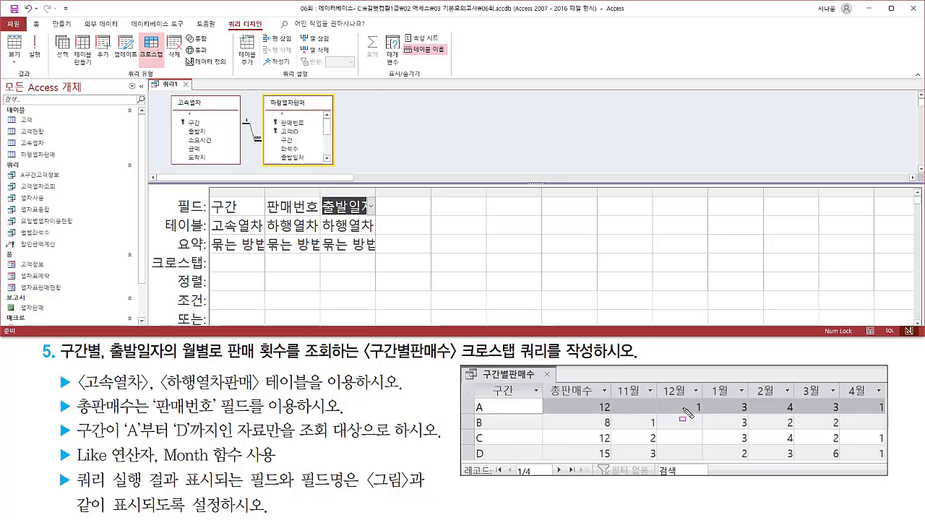
mouse_move(618, 400)
mouse_down()
mouse_move(859, 473)
mouse_move(883, 463)
mouse_up()
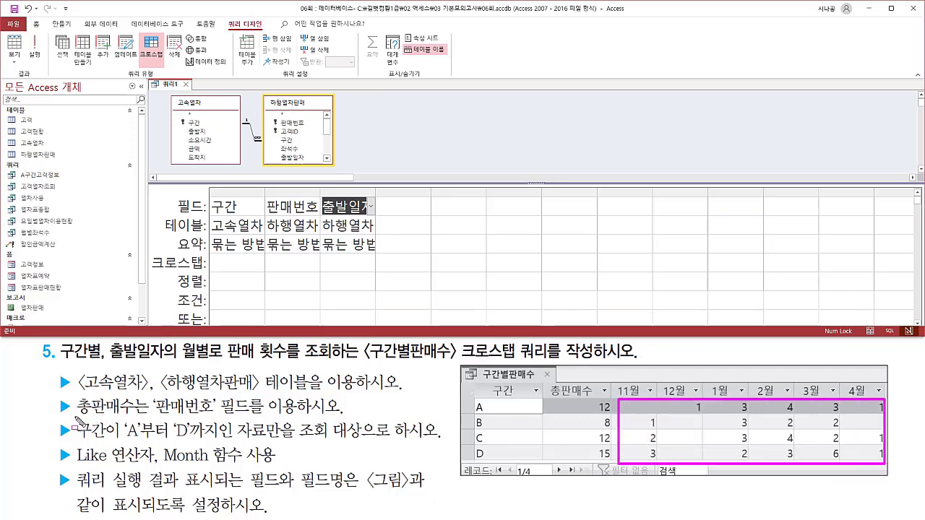
mouse_move(75, 417)
mouse_down()
mouse_move(163, 411)
mouse_move(267, 420)
mouse_up()
key(Escape)
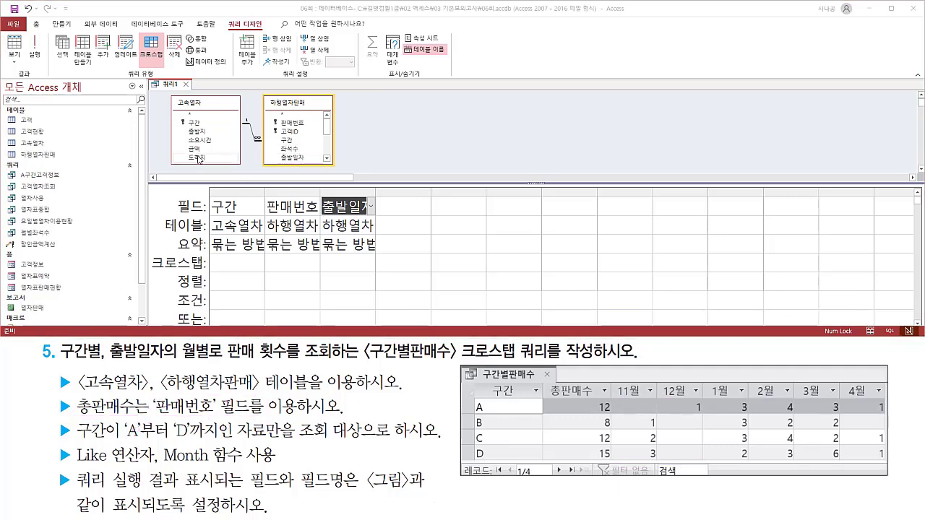
drag(285, 123, 401, 206)
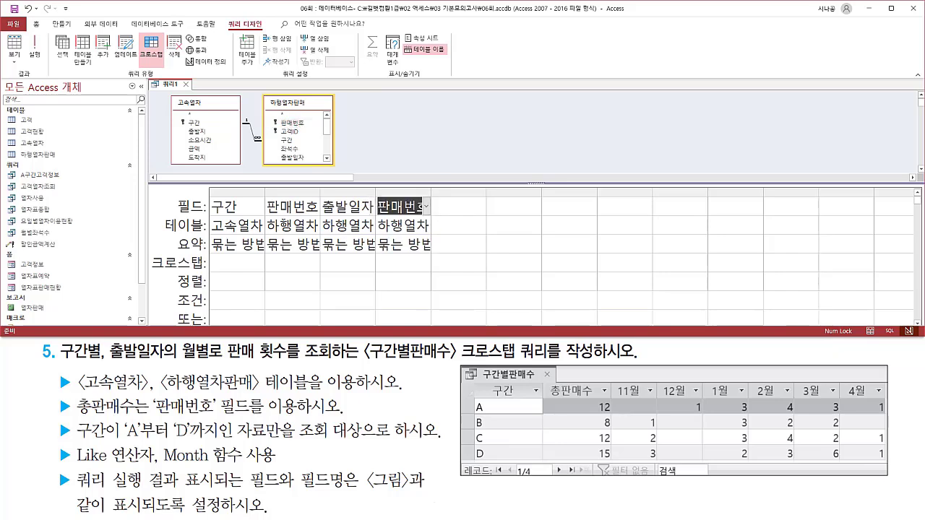
Set the crosstab role of the 구간 column and the first 판매번호 column to row heading (행 머리글).
mouse_move(205, 194)
mouse_down()
mouse_move(227, 230)
mouse_move(263, 231)
mouse_up()
key(Escape)
click(259, 262)
click(259, 262)
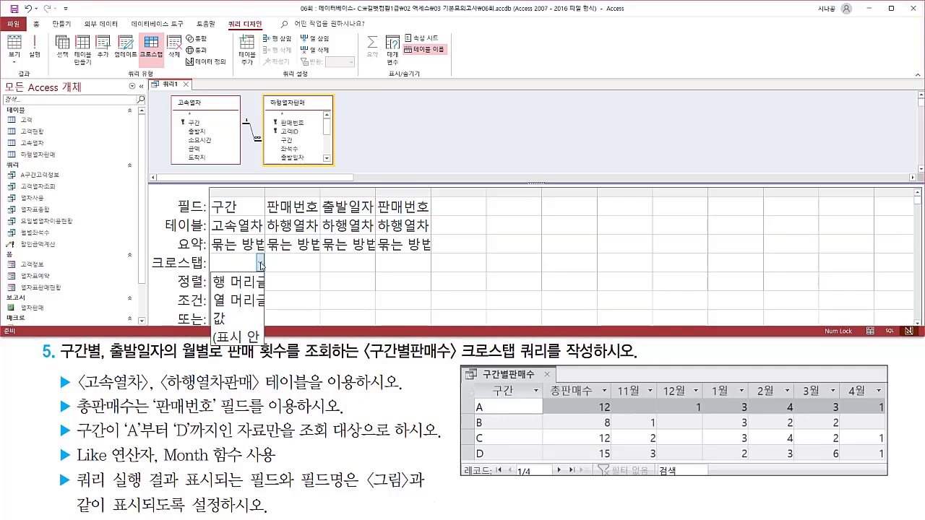
click(249, 284)
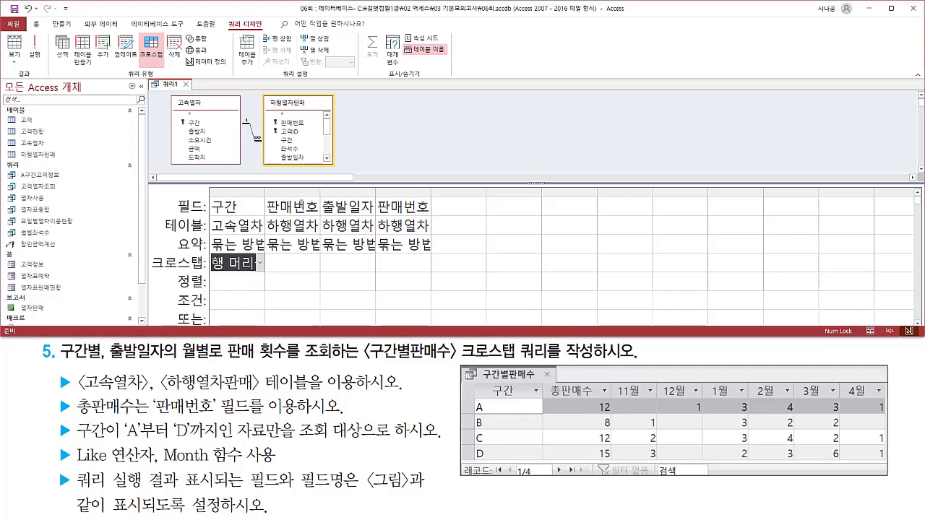
click(311, 206)
drag(265, 192, 323, 247)
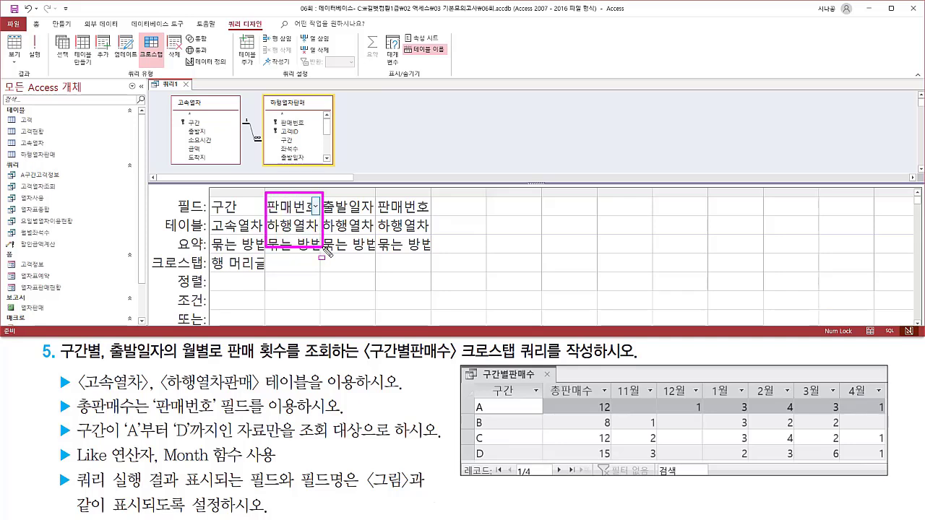
click(315, 263)
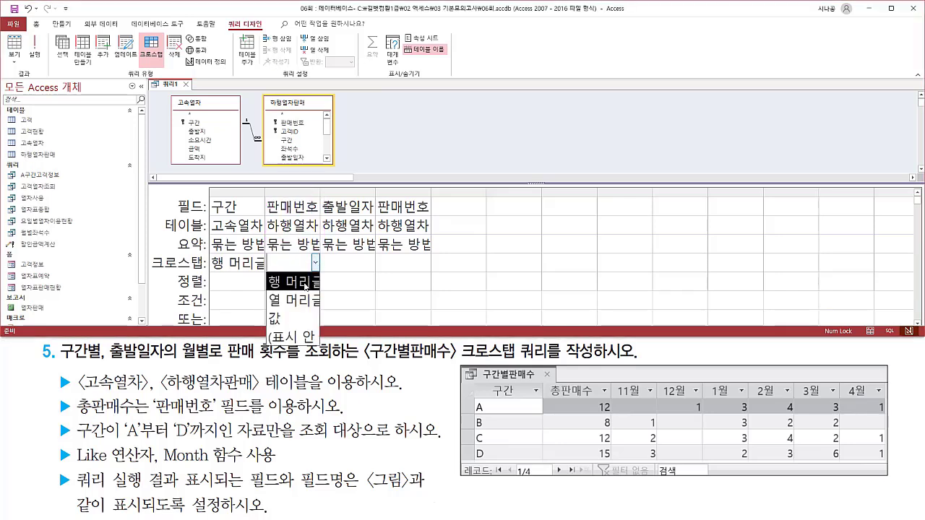
click(305, 282)
Set the crosstab role of 출발일자 to column heading (열 머리글) and of the last 판매번호 column to value (값).
drag(320, 197, 378, 231)
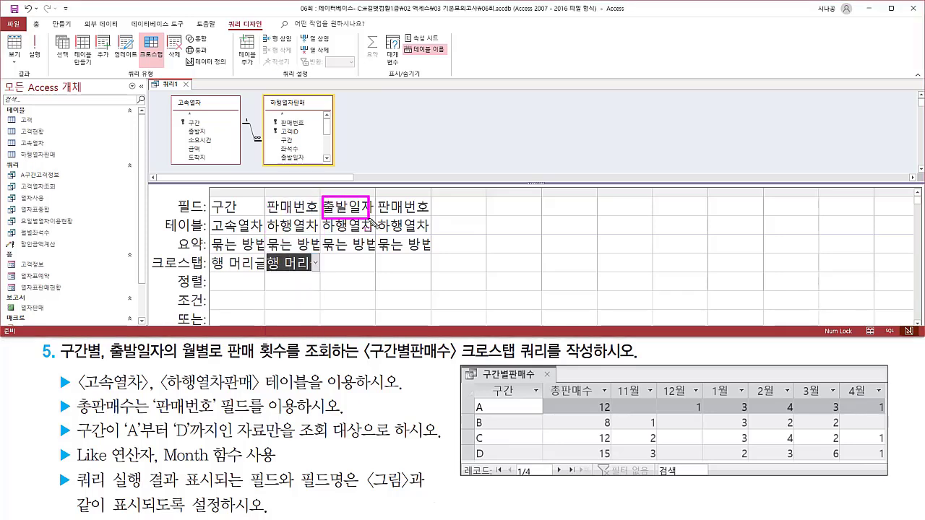
click(370, 262)
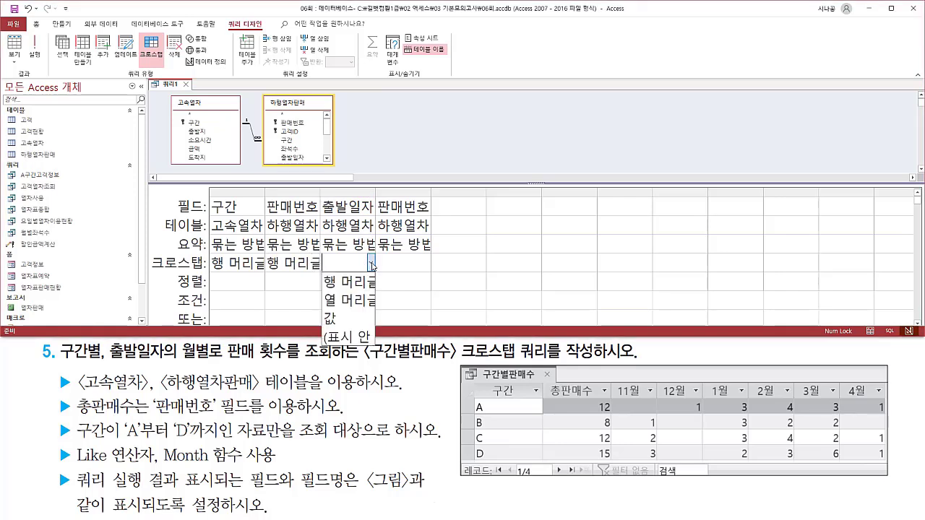
click(357, 300)
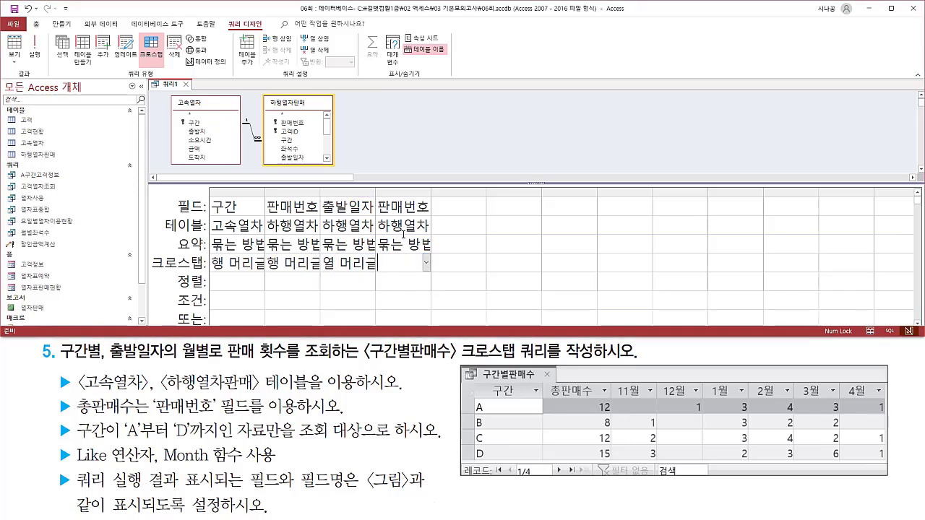
mouse_move(374, 194)
mouse_down()
mouse_move(394, 211)
mouse_move(433, 217)
mouse_up()
click(427, 264)
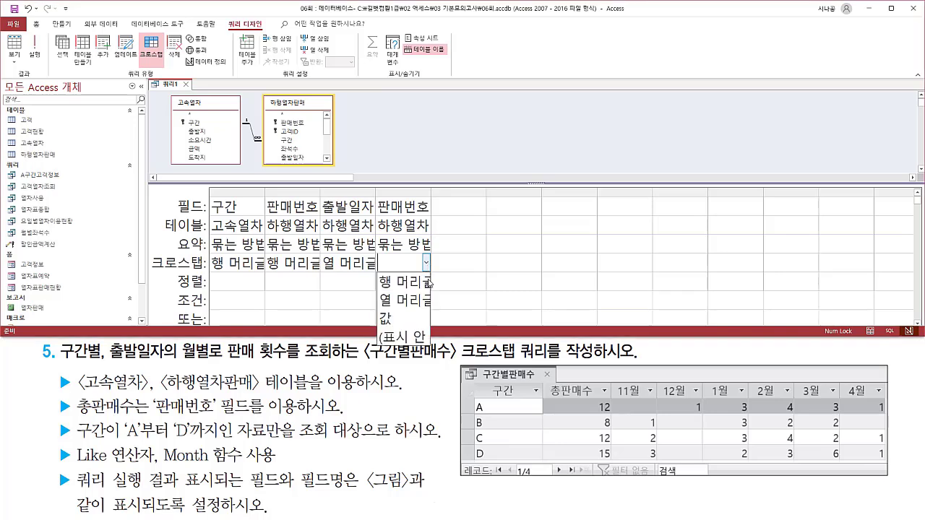
click(414, 323)
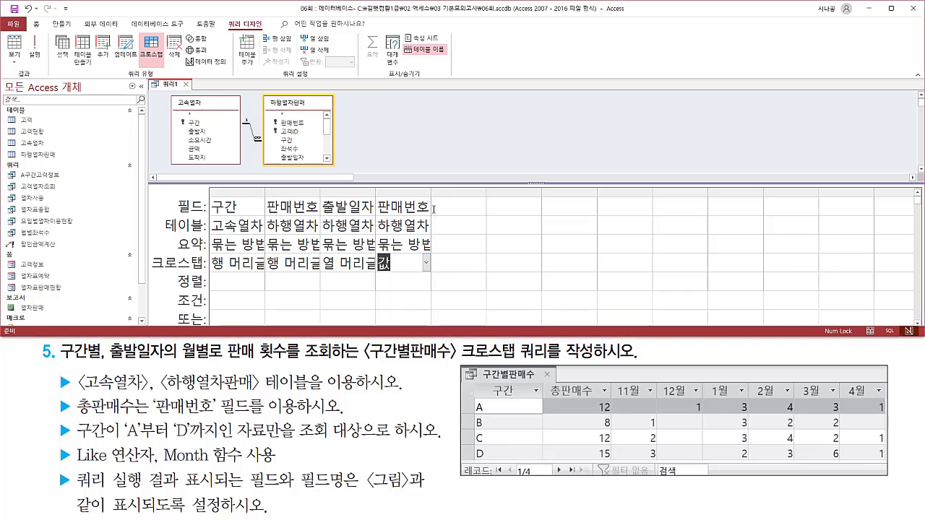
Widen the four filled design grid columns to fit their contents.
double_click(431, 190)
double_click(377, 192)
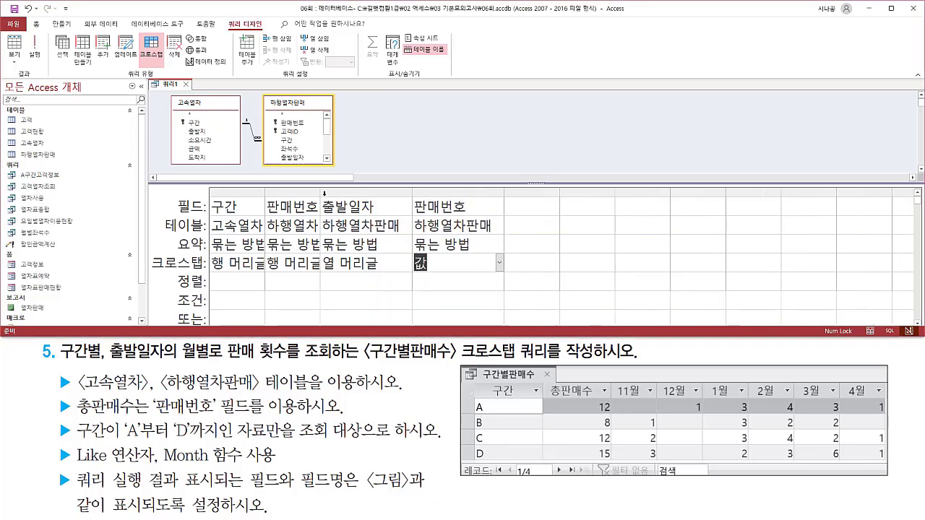
double_click(322, 193)
double_click(264, 195)
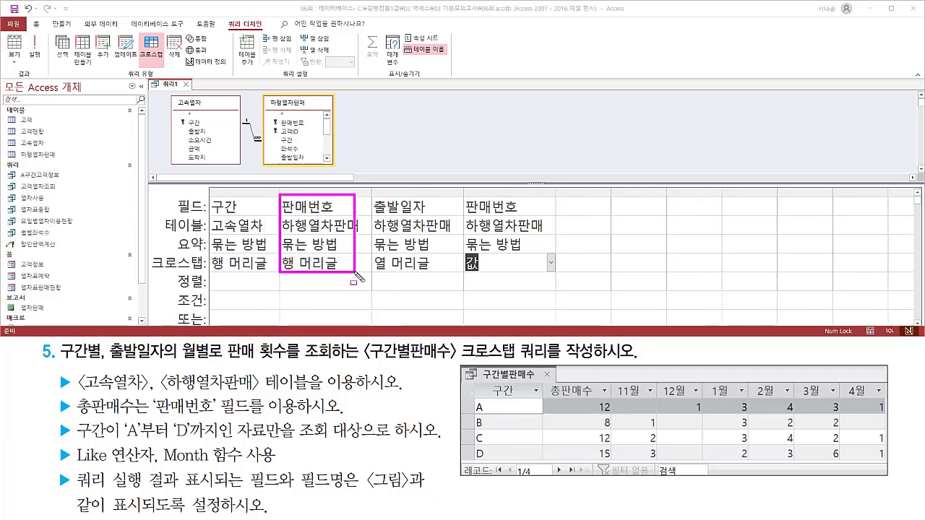
Set the summary function of both 판매번호 columns to count (개수).
mouse_move(461, 197)
mouse_down()
mouse_move(510, 260)
mouse_move(558, 275)
mouse_up()
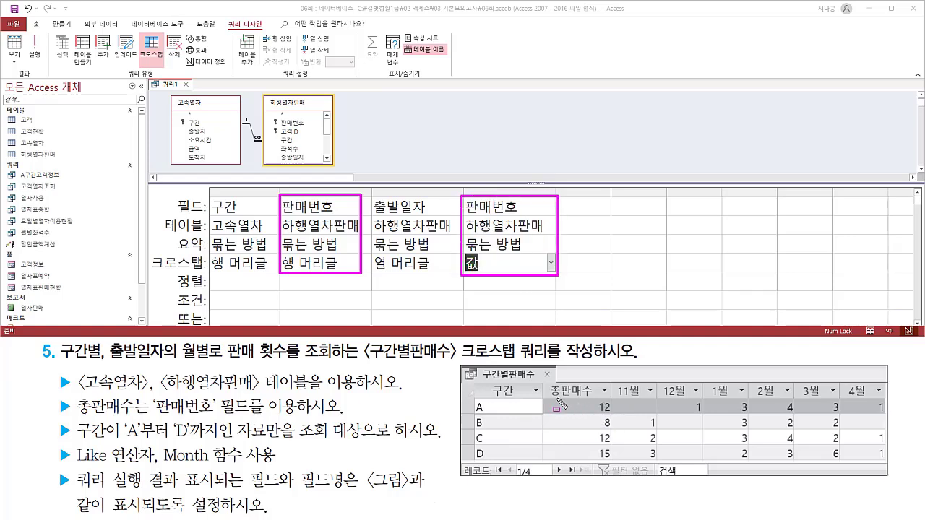
drag(555, 397, 594, 397)
key(Escape)
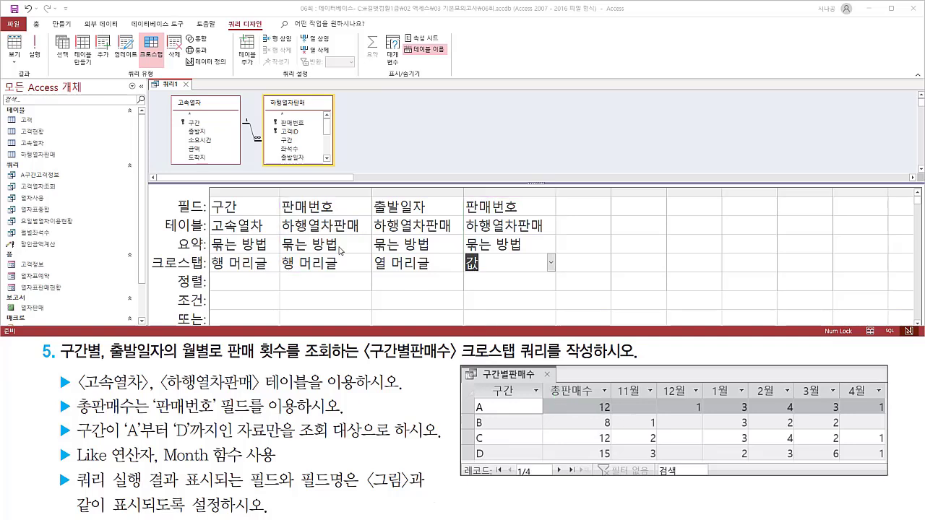
click(368, 247)
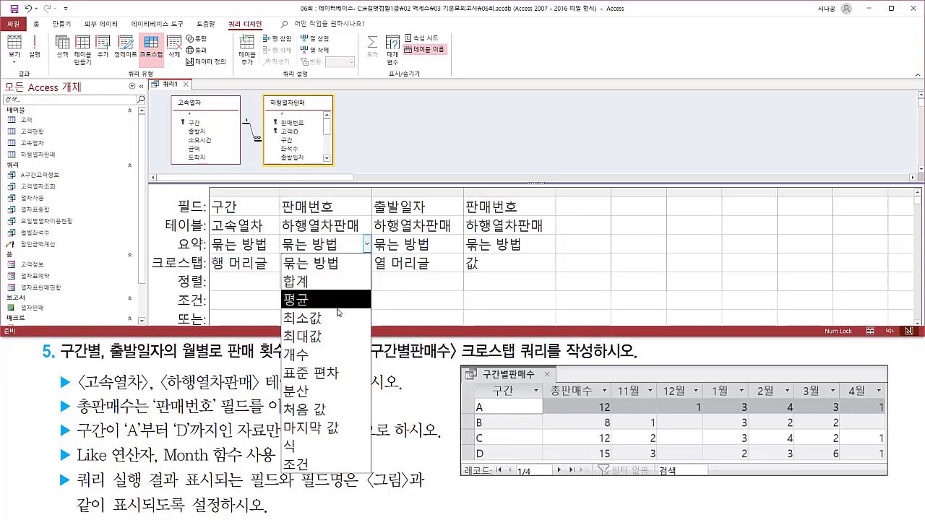
click(334, 353)
click(549, 246)
click(552, 247)
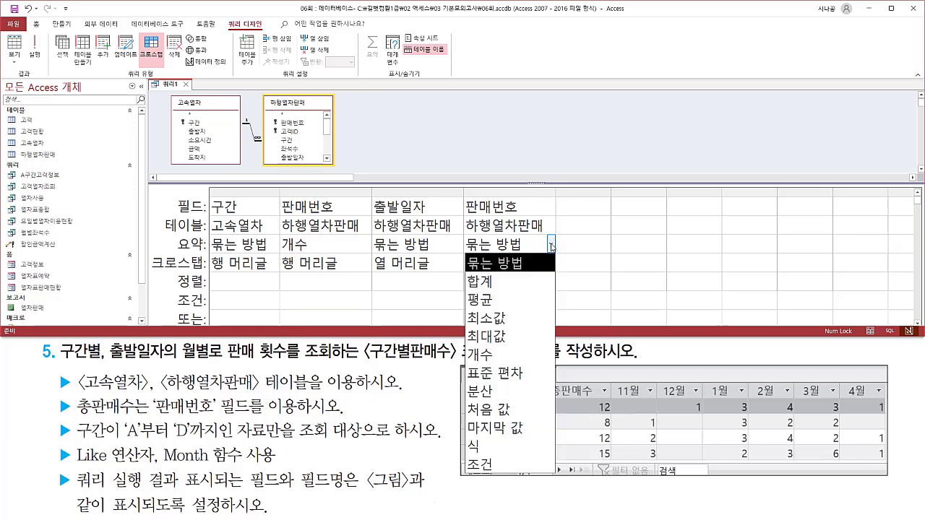
click(479, 355)
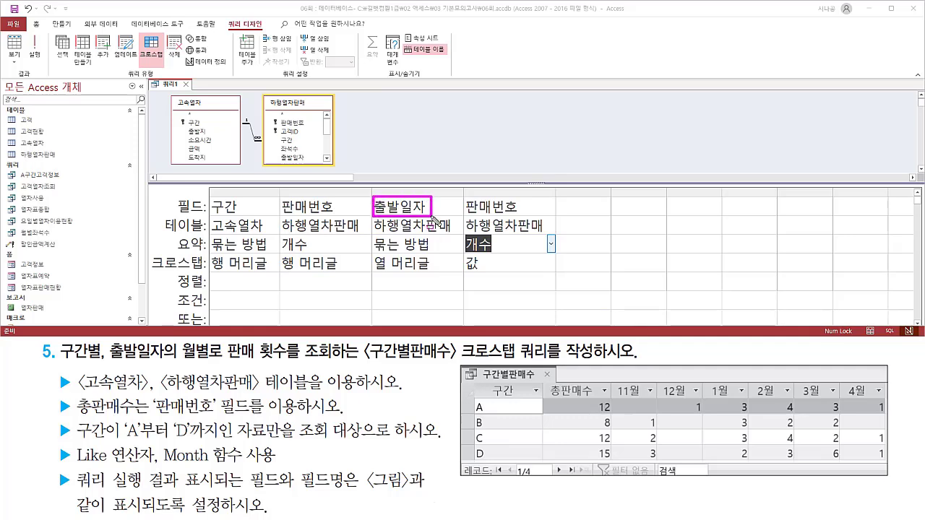
Widen the 출발일자 column and wrap its field in the Month function as month([출발일자]).
drag(612, 380, 885, 401)
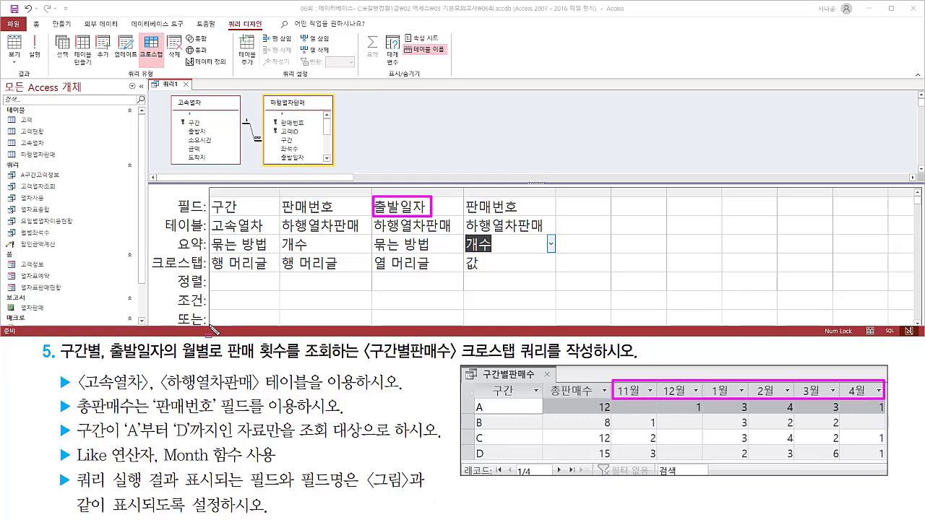
click(453, 200)
drag(464, 192, 578, 191)
text(month()
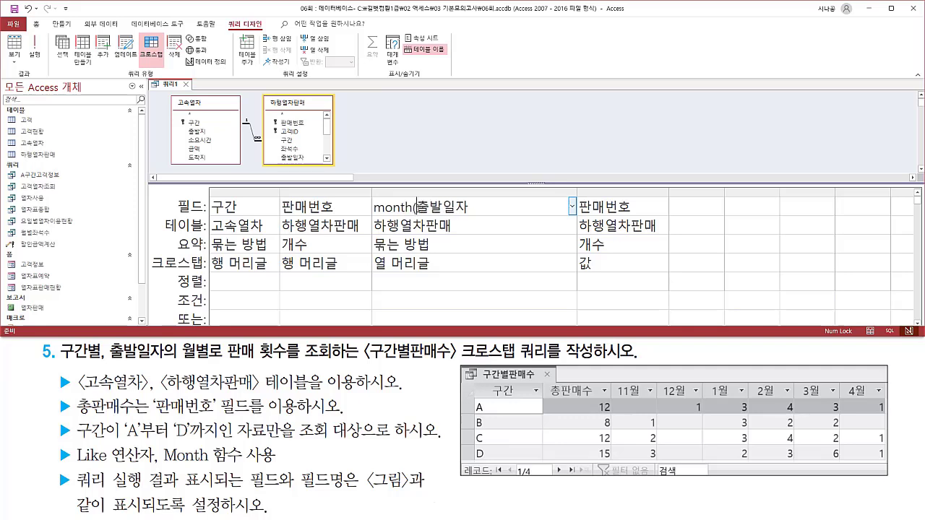
text([)
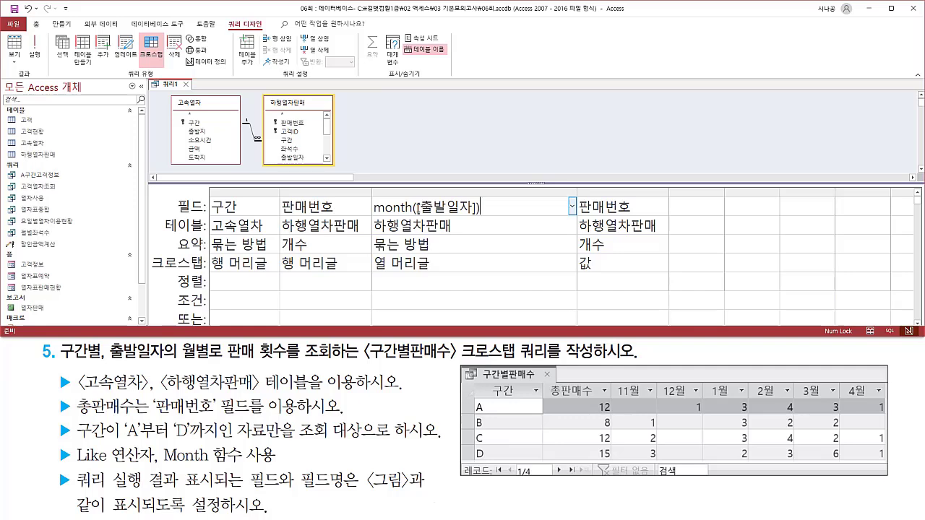
key(Tab)
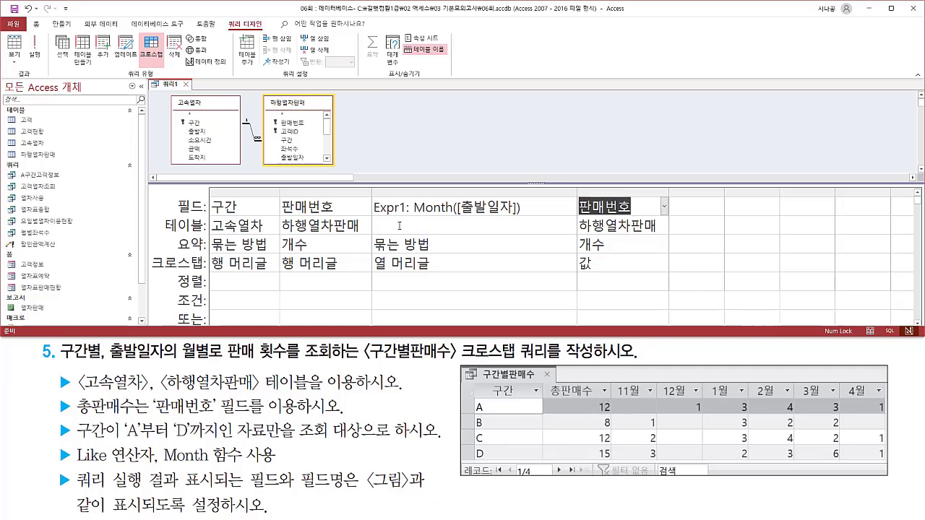
drag(372, 216, 407, 216)
key(Escape)
click(450, 218)
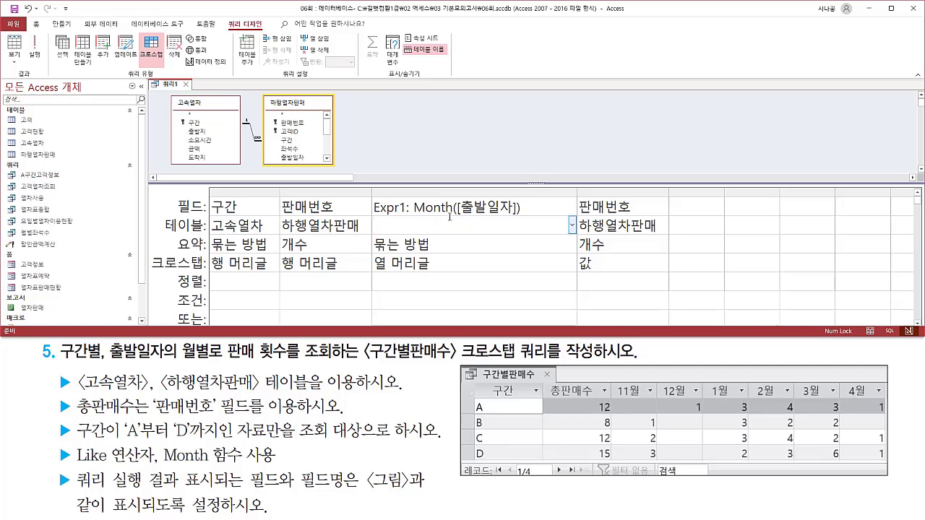
key(ctrl+shift+d)
mouse_move(372, 253)
mouse_down()
mouse_move(379, 266)
mouse_move(434, 274)
mouse_up()
drag(611, 380, 886, 402)
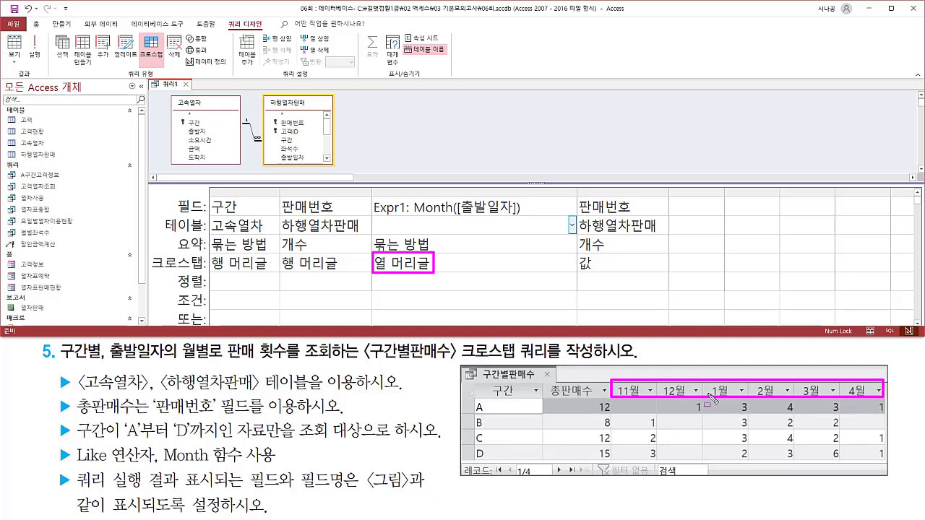
drag(284, 214, 334, 216)
drag(546, 381, 603, 412)
key(Escape)
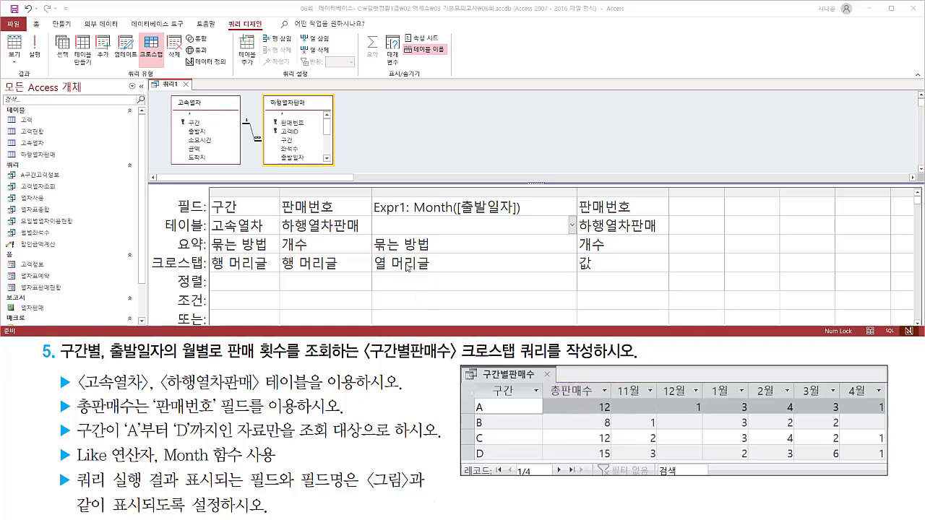
Give the row-heading 판매번호 field the alias 총판매수 and fit the column width to its contents.
click(285, 206)
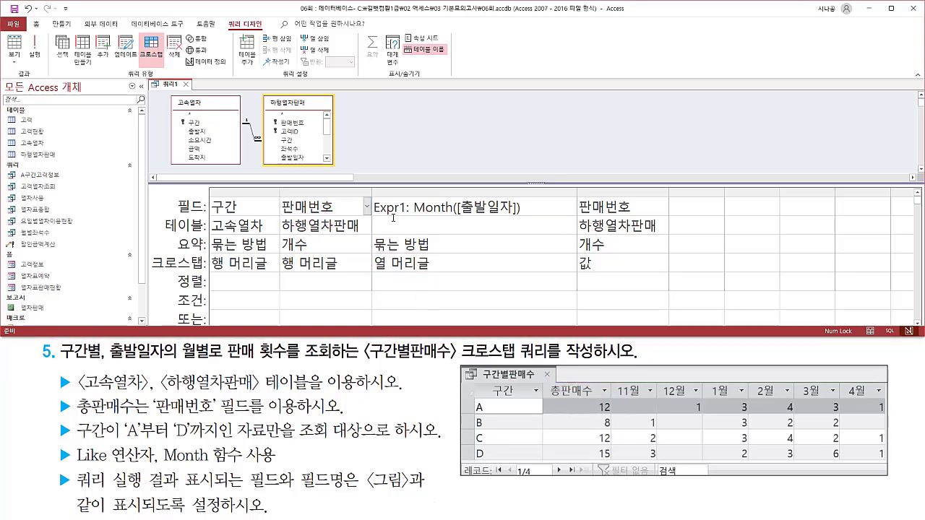
text(총)
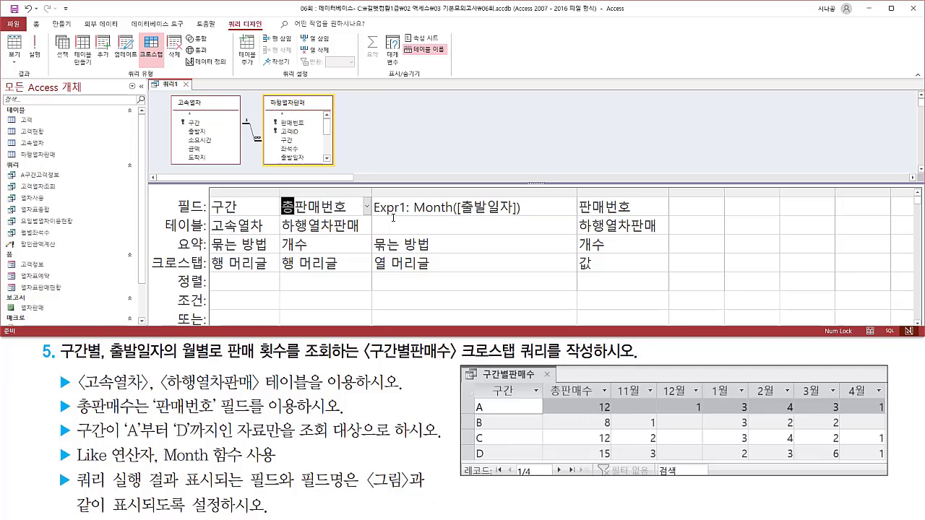
text(판매수:판매)
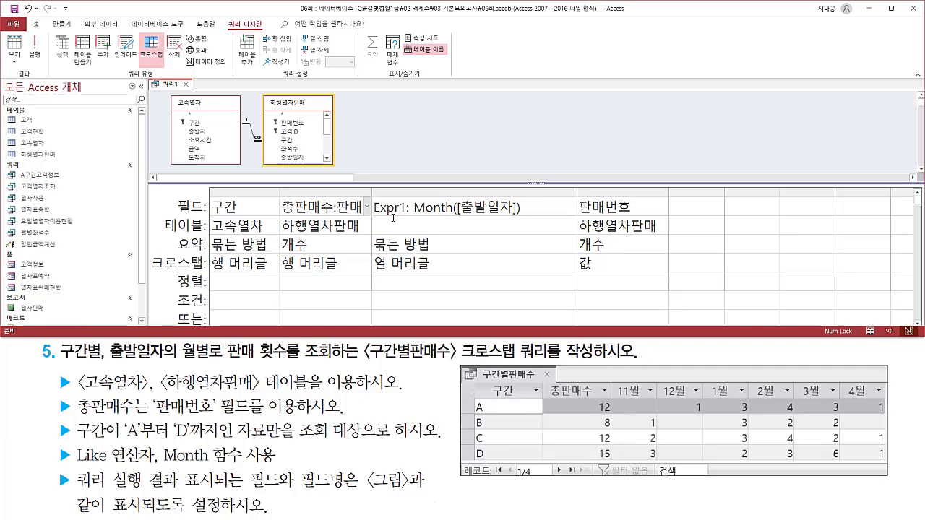
double_click(372, 192)
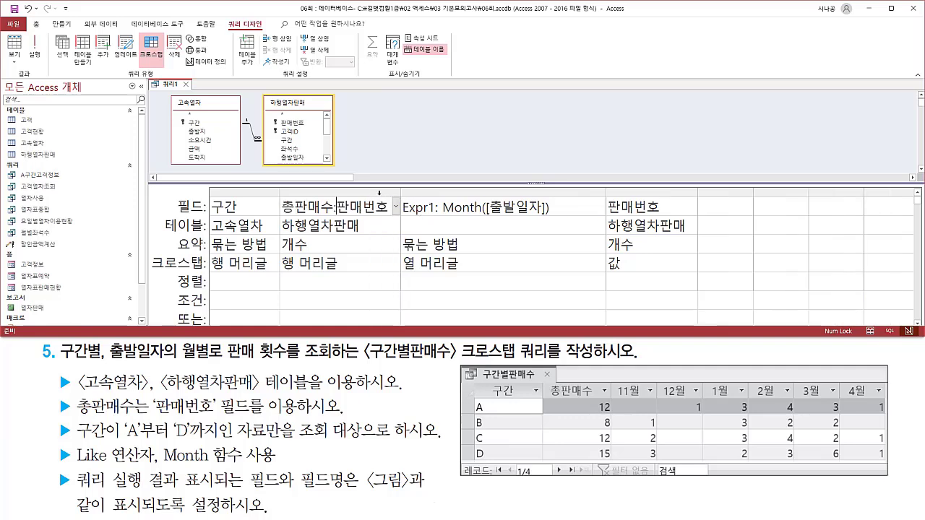
click(394, 151)
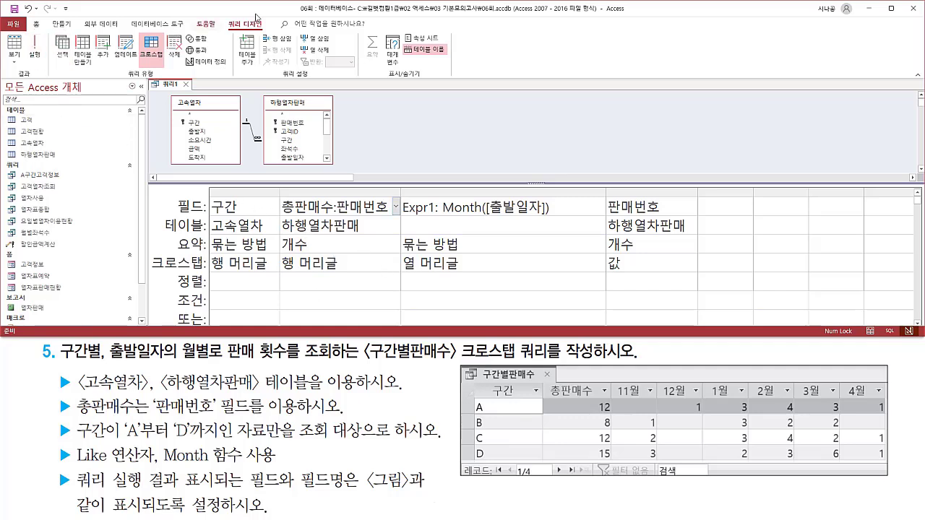
Run the crosstab query and compare its column headings and 구간 rows with the expected result and the A to D condition.
drag(227, 15, 277, 30)
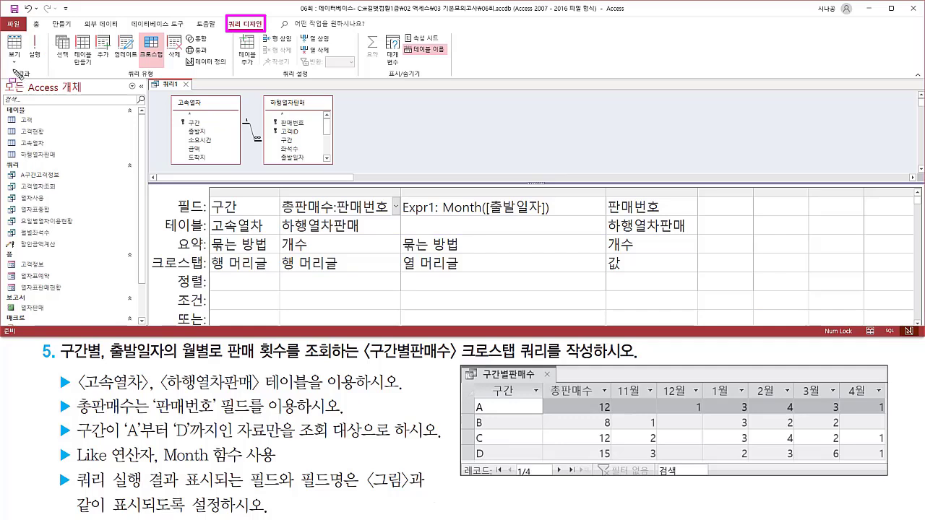
drag(11, 69, 37, 79)
click(35, 49)
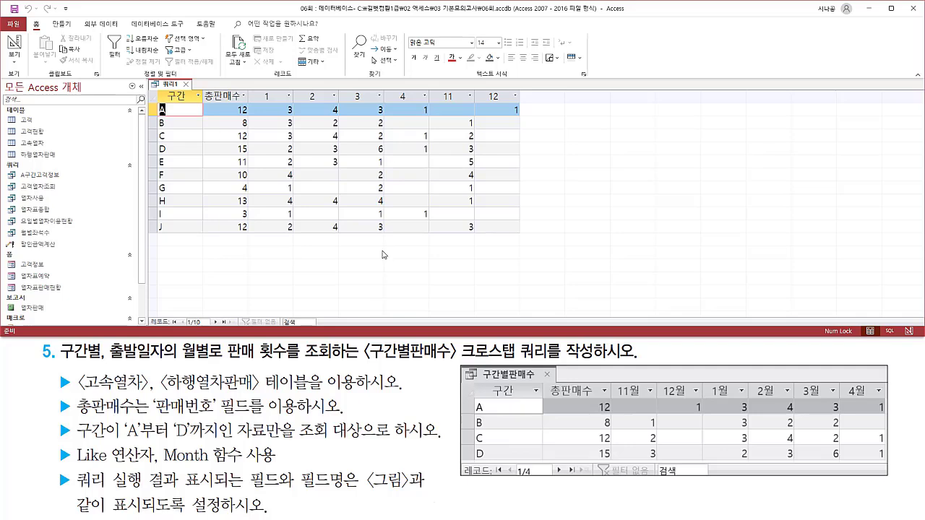
drag(161, 88, 242, 103)
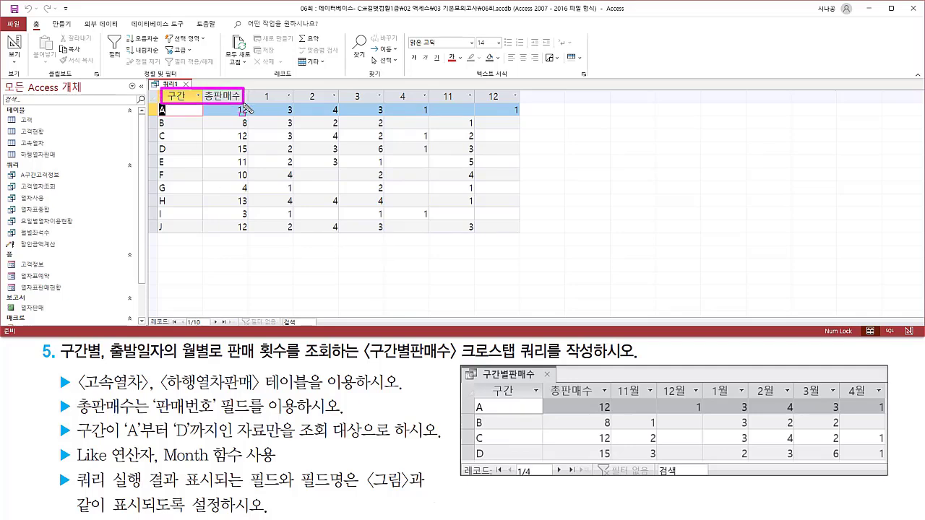
mouse_move(483, 383)
mouse_down()
mouse_move(494, 394)
mouse_move(607, 401)
mouse_up()
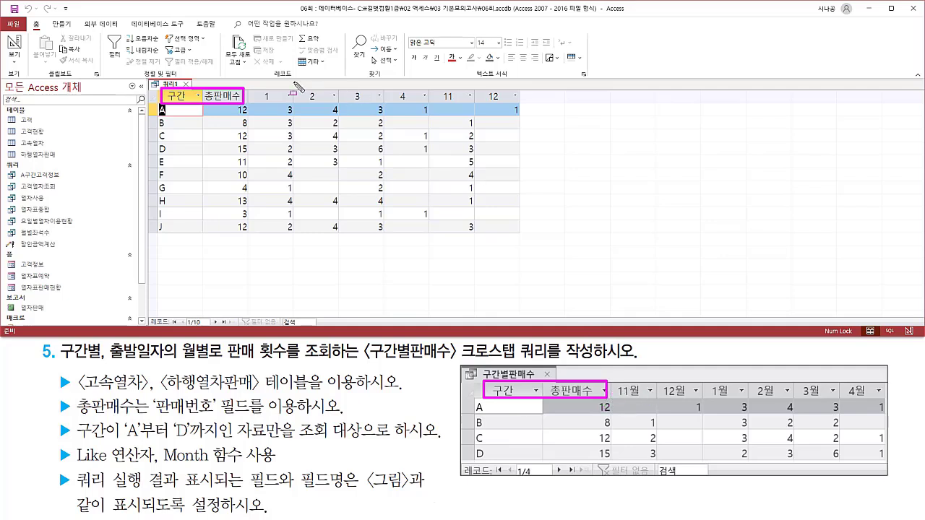
mouse_move(253, 87)
mouse_down()
mouse_move(337, 105)
mouse_move(521, 105)
mouse_up()
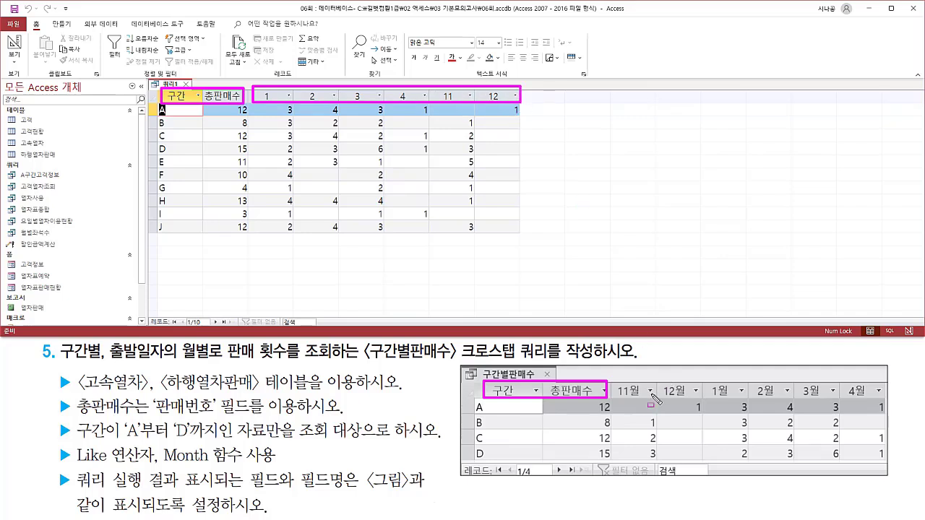
drag(615, 402, 884, 398)
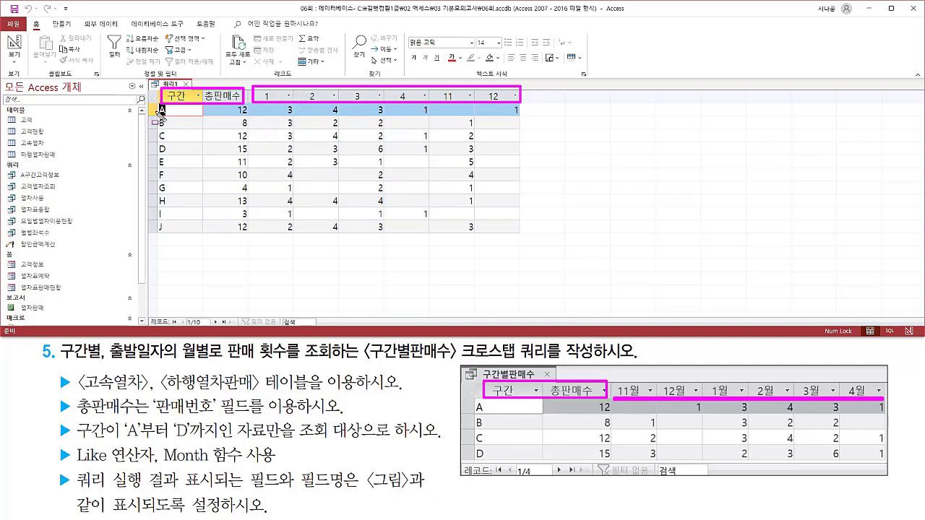
mouse_move(156, 105)
mouse_down()
mouse_move(171, 154)
mouse_move(172, 242)
mouse_up()
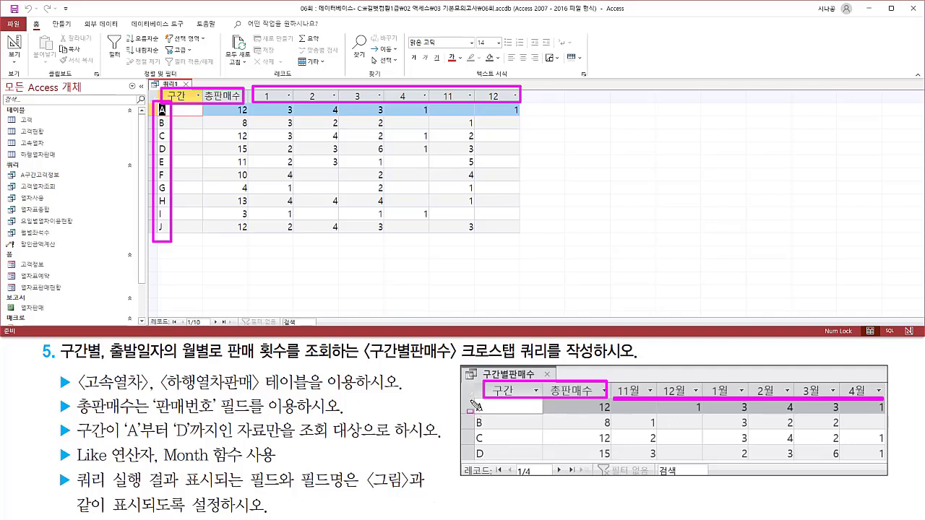
drag(470, 400, 484, 461)
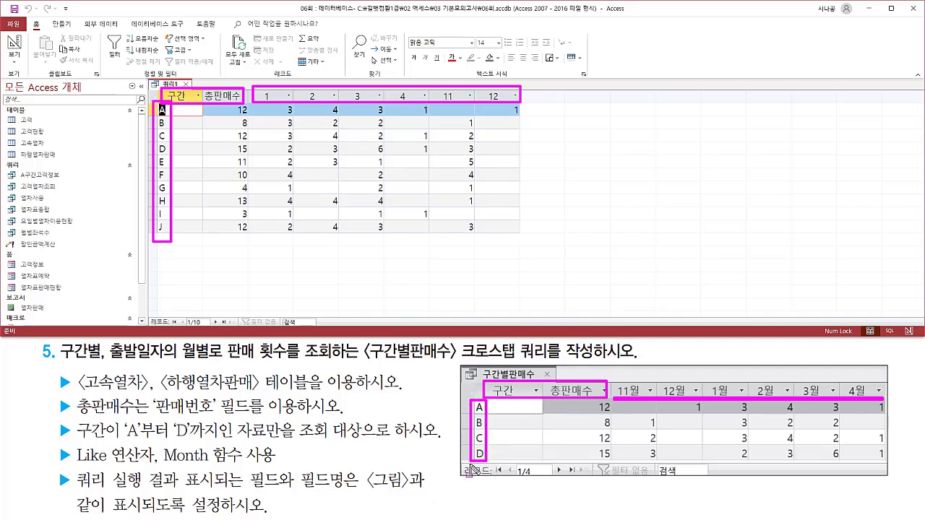
mouse_move(56, 420)
mouse_down()
mouse_move(72, 442)
mouse_move(438, 442)
mouse_up()
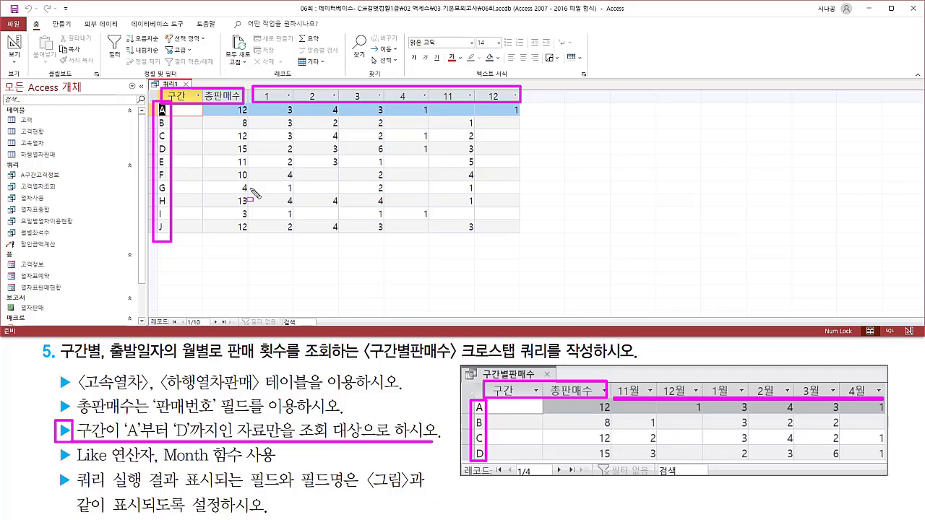
key(Escape)
Return to the query design, append & "월" to the Month([출발일자]) expression, and widen its column to fit.
right_click(170, 87)
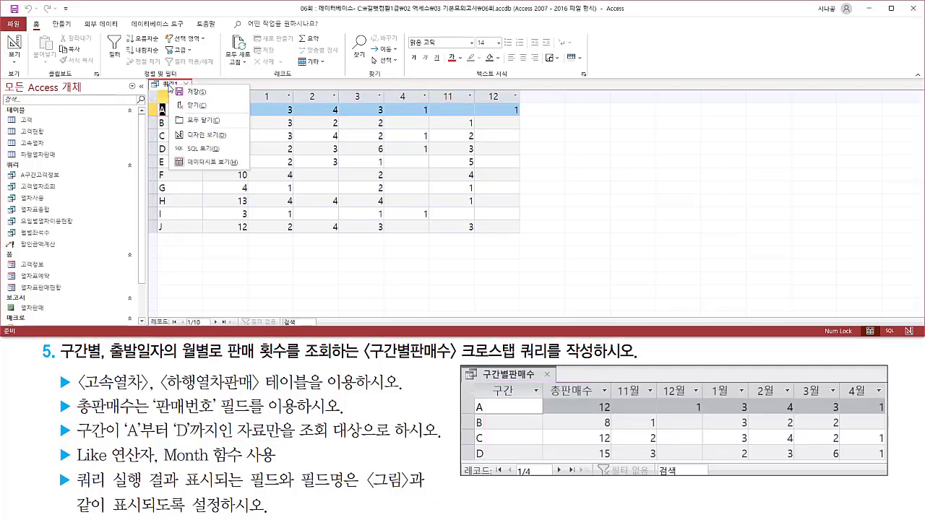
click(190, 135)
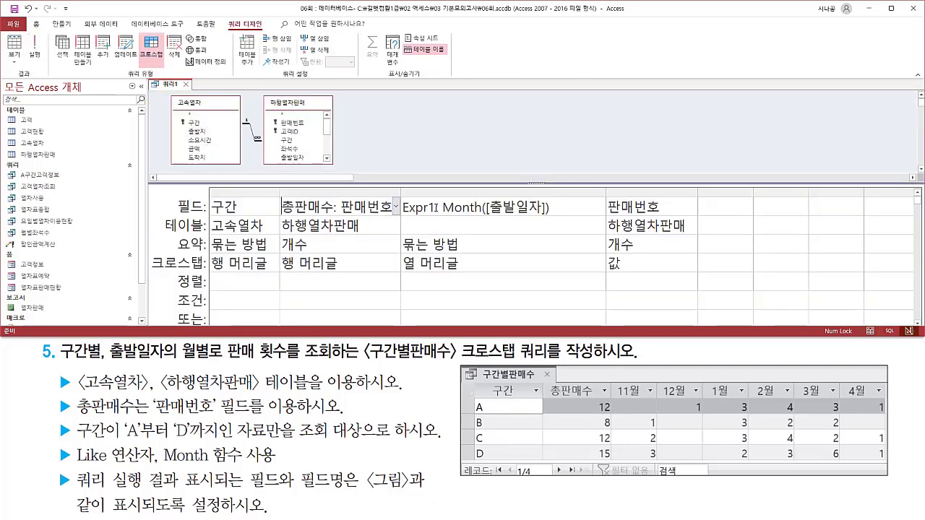
click(440, 206)
key(End)
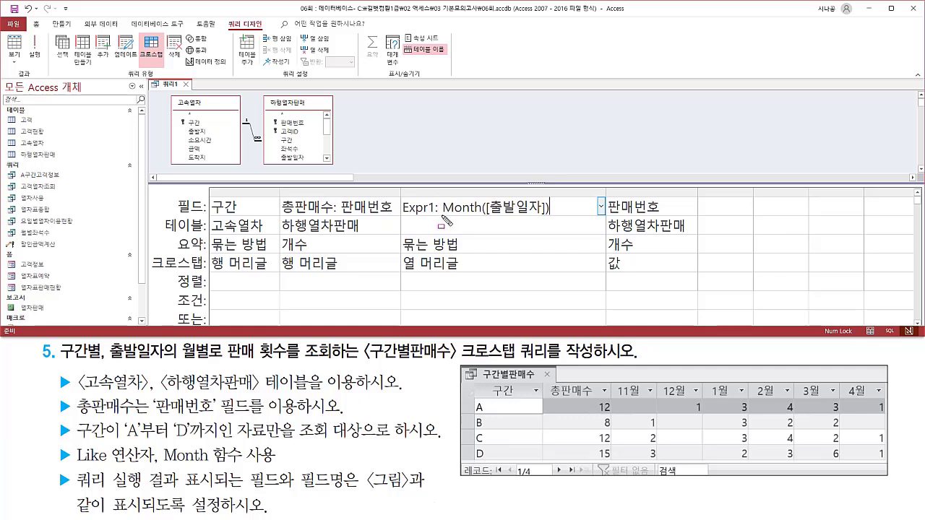
drag(443, 215, 545, 215)
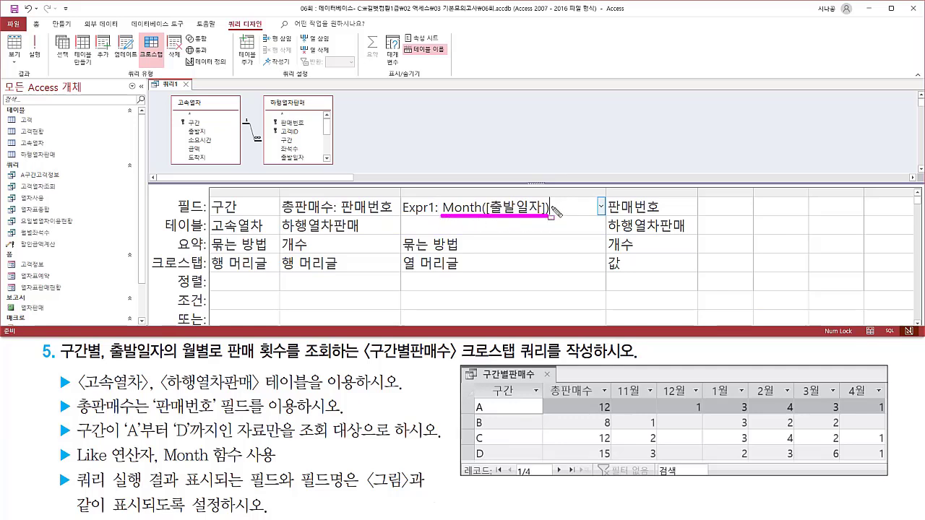
key(Escape)
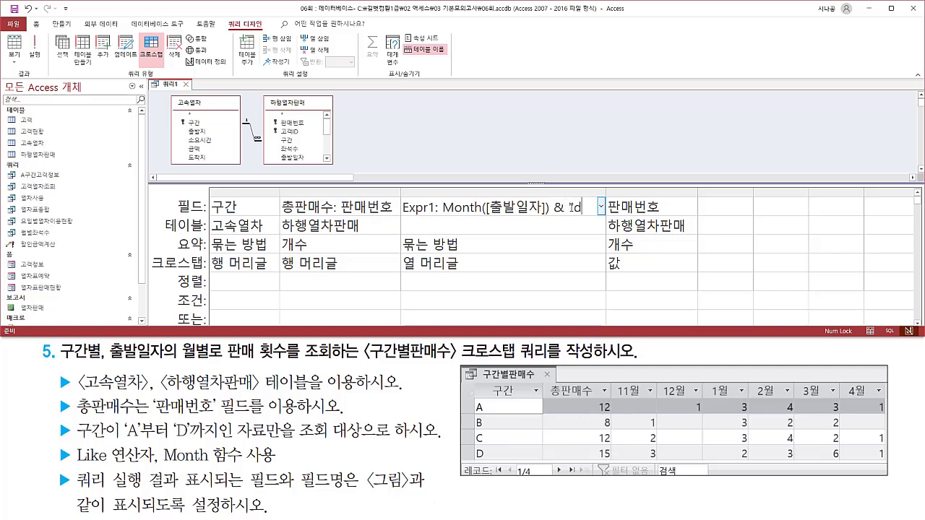
key(BackSpace)
key(Hangul)
text(월)
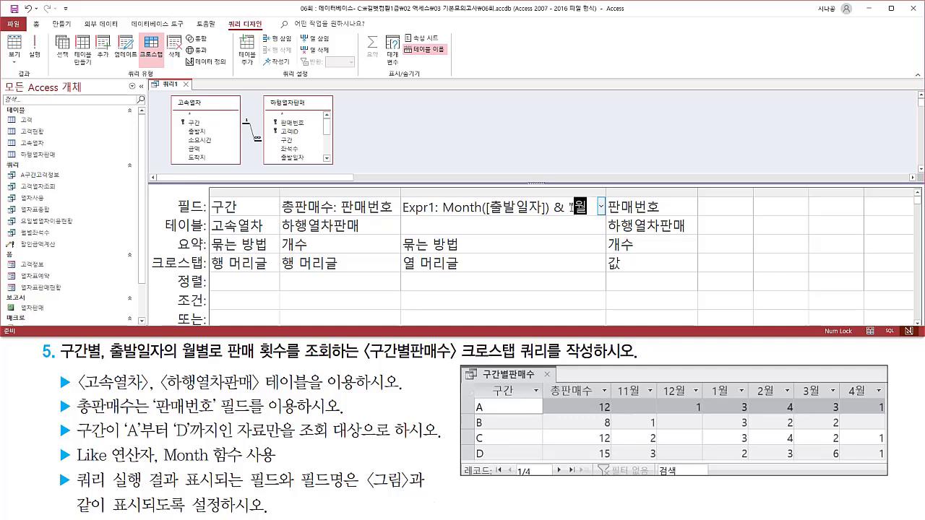
text(")
mouse_move(444, 215)
mouse_down()
mouse_move(563, 221)
mouse_move(613, 192)
mouse_up()
key(Escape)
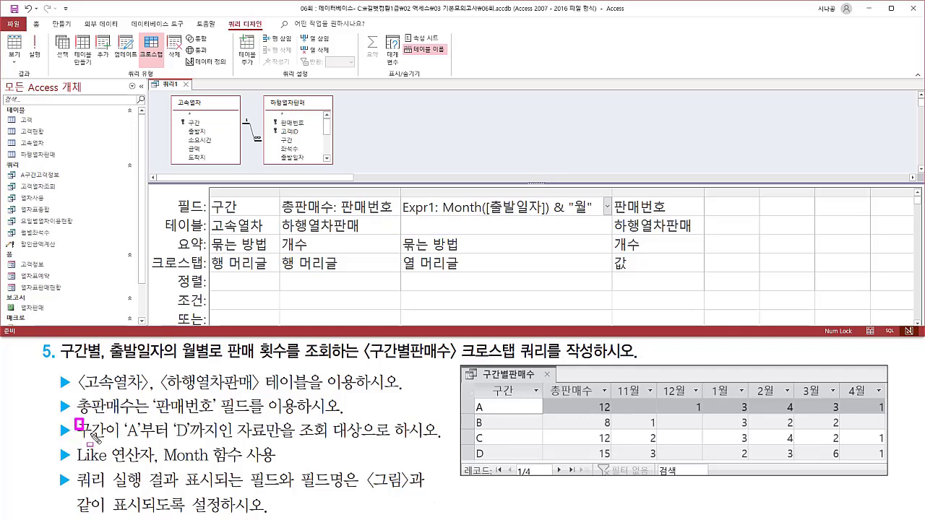
mouse_move(77, 422)
mouse_down()
mouse_move(120, 439)
mouse_move(209, 438)
mouse_up()
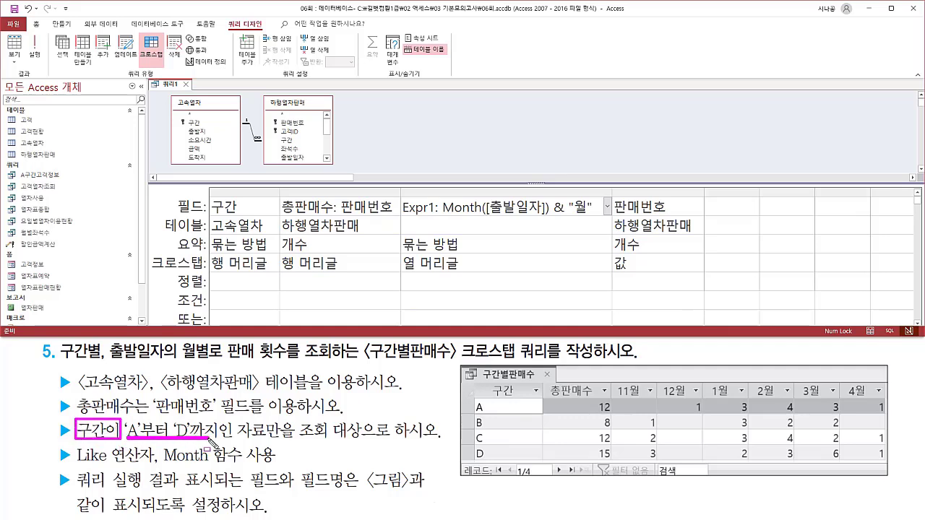
drag(301, 439, 409, 441)
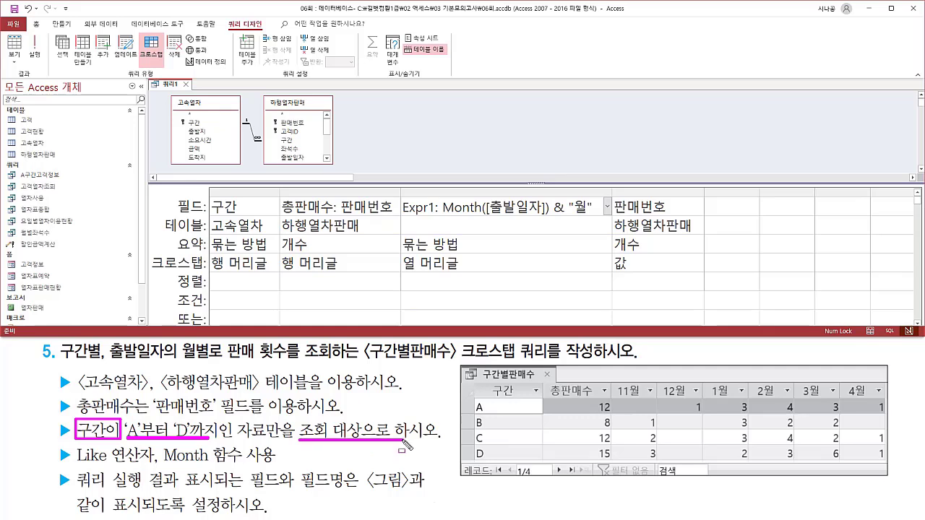
key(Escape)
Widen the 구간 column and set its criteria (조건) to Like "[A-D]".
click(225, 300)
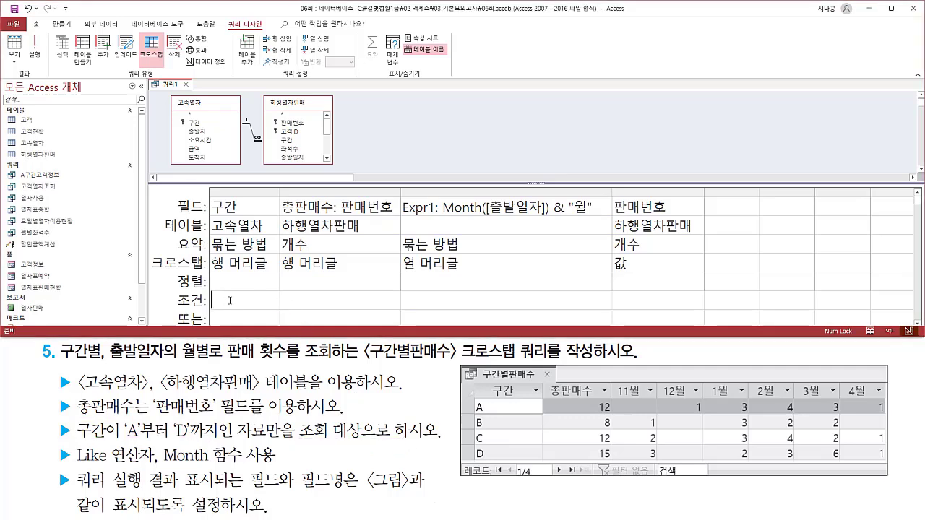
drag(176, 291, 283, 309)
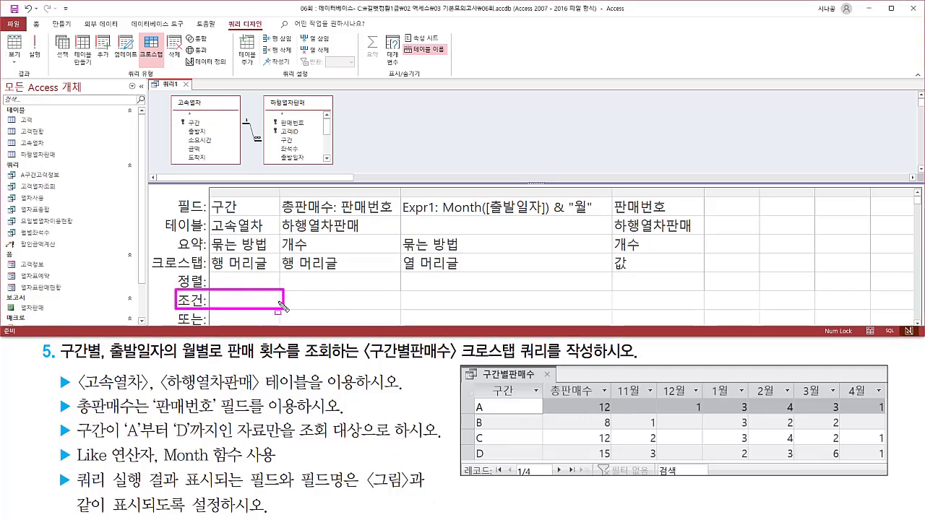
drag(214, 196, 256, 230)
key(Escape)
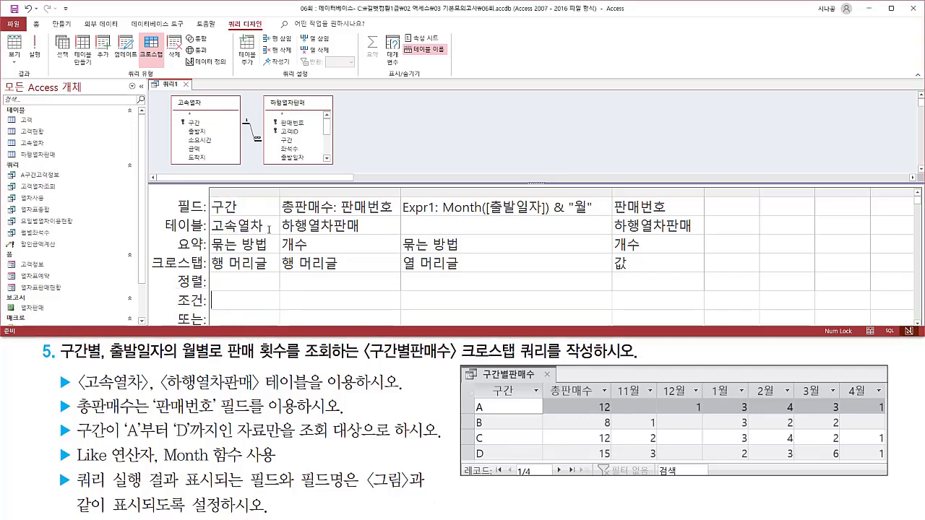
drag(279, 193, 341, 193)
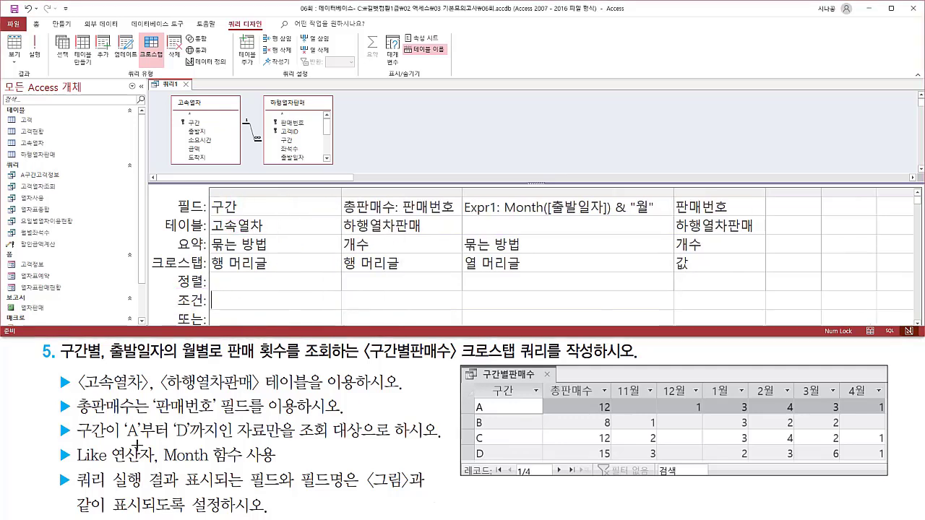
drag(73, 466, 153, 465)
key(Escape)
click(263, 300)
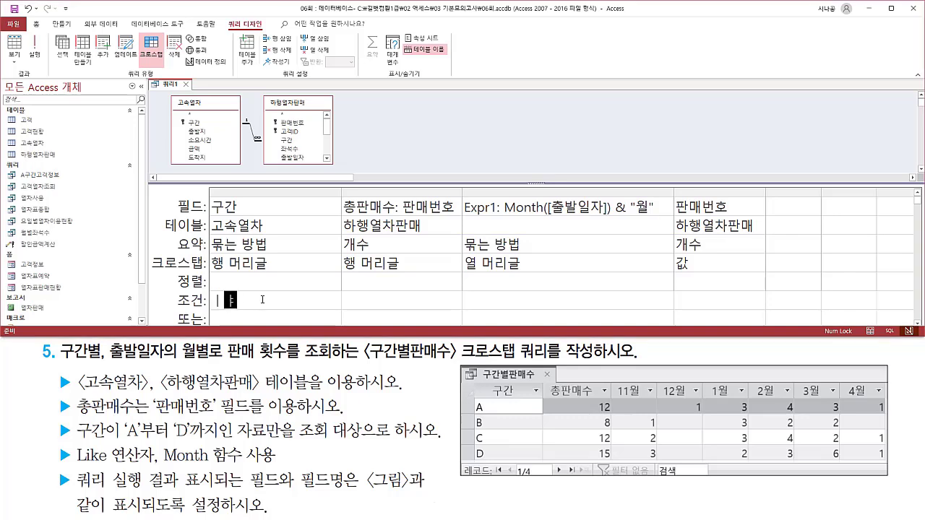
text(like )
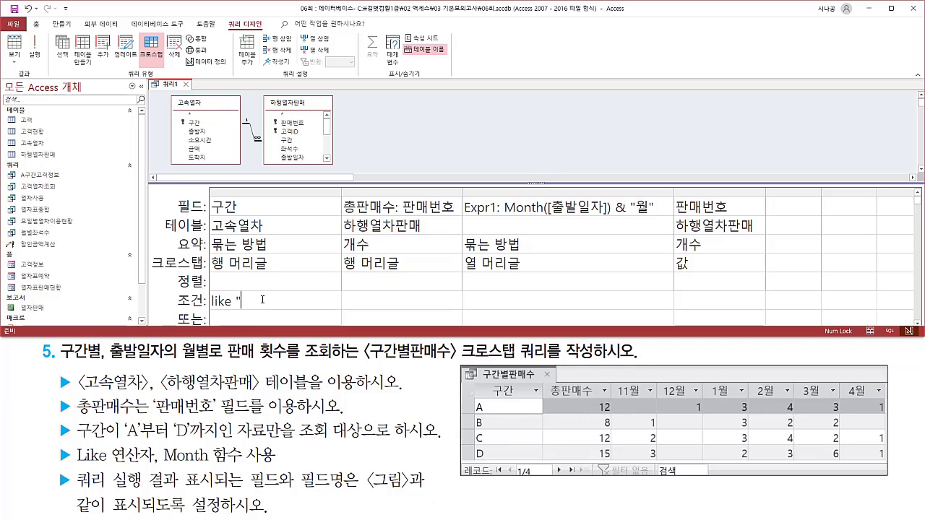
text("A)
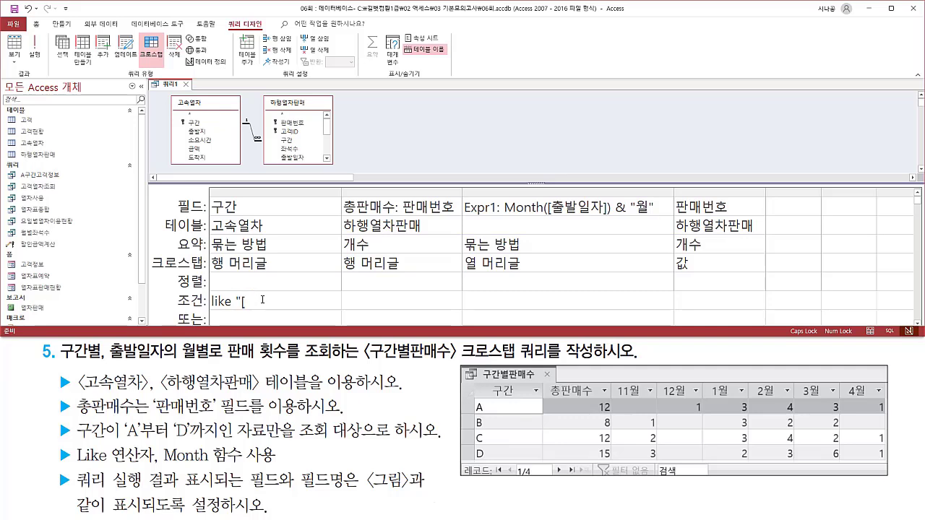
text(A-D]")
click(266, 284)
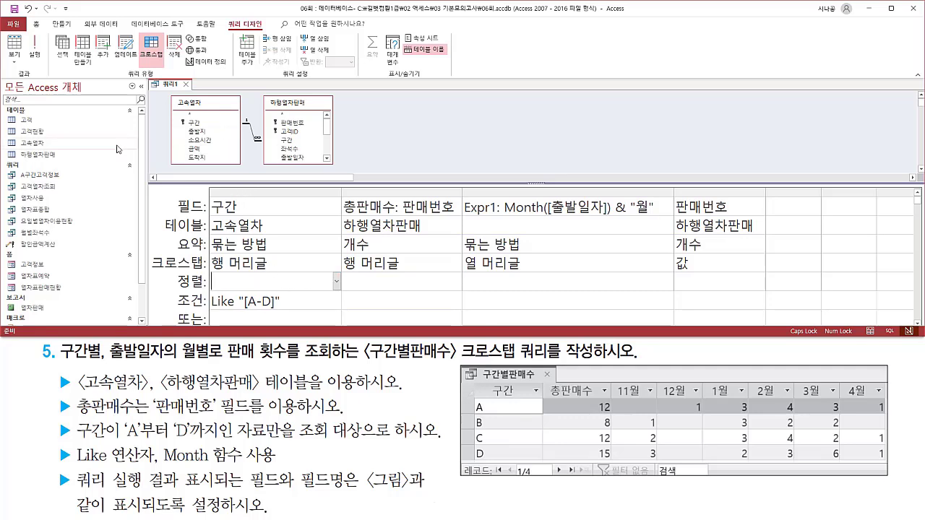
Run the crosstab query and compare its headings, 구간 rows, 총판매수 totals and monthly counts with the expected result picture.
click(35, 49)
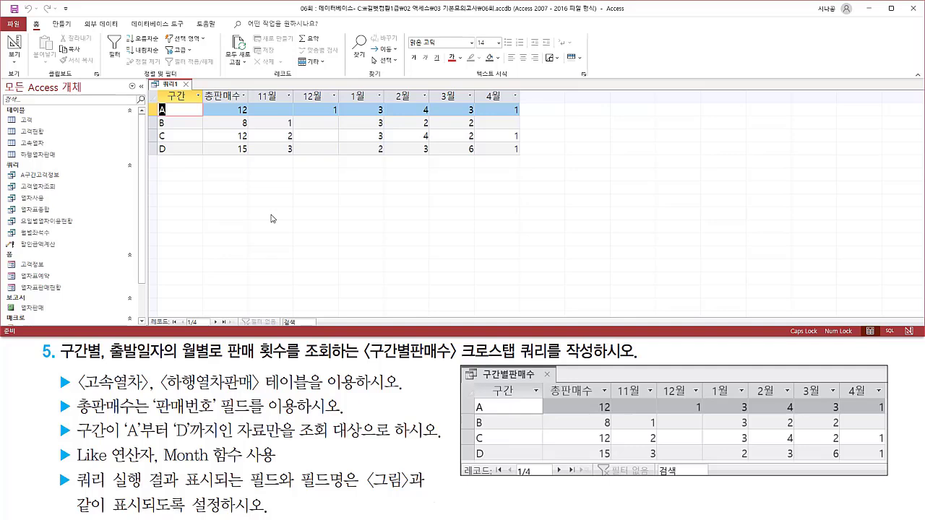
mouse_move(157, 88)
mouse_down()
mouse_move(160, 110)
mouse_move(195, 156)
mouse_up()
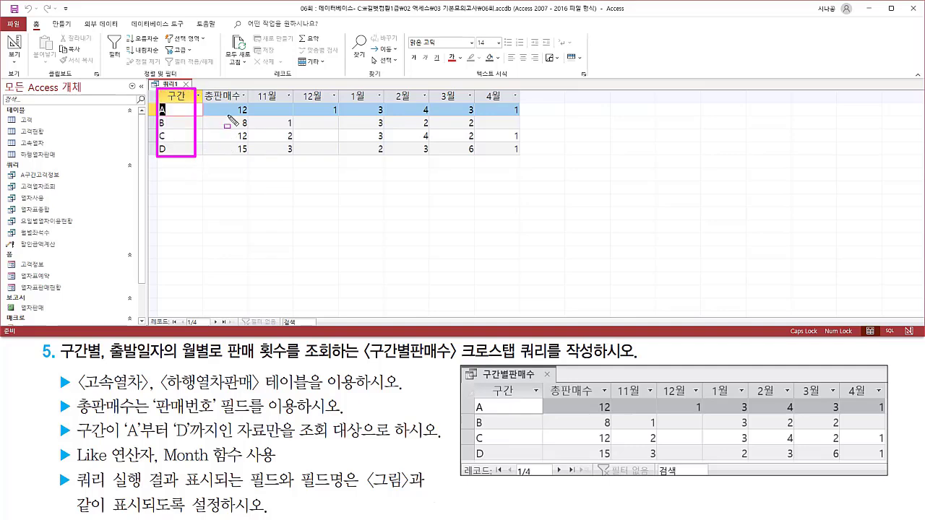
mouse_move(204, 87)
mouse_down()
mouse_move(245, 102)
mouse_move(532, 105)
mouse_up()
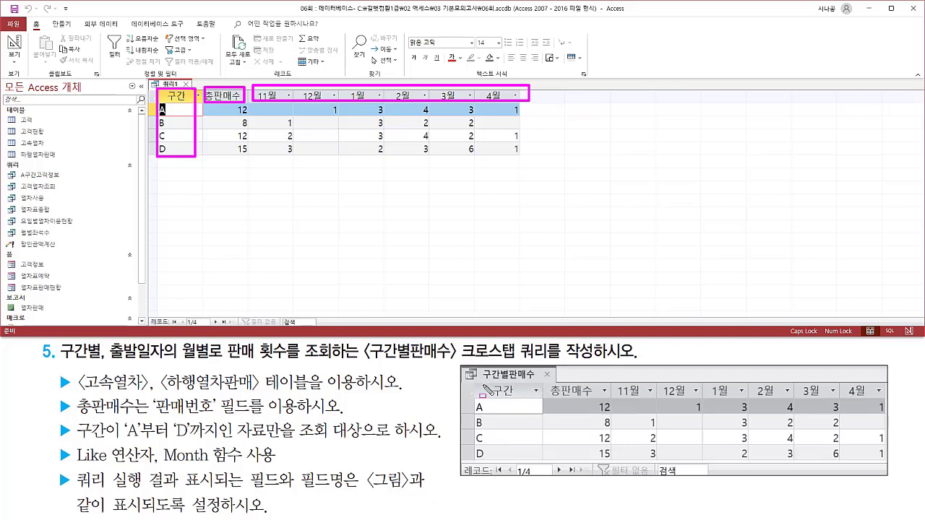
drag(474, 383, 884, 398)
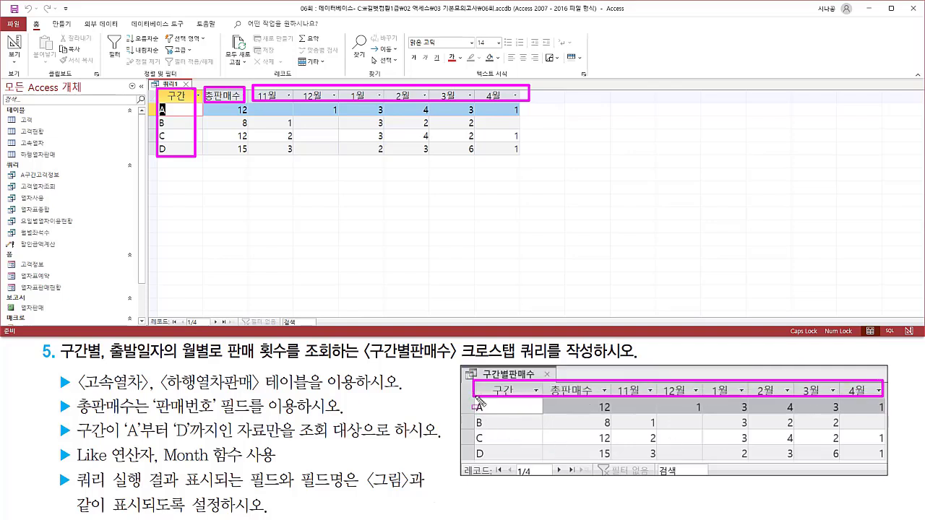
drag(475, 394, 494, 461)
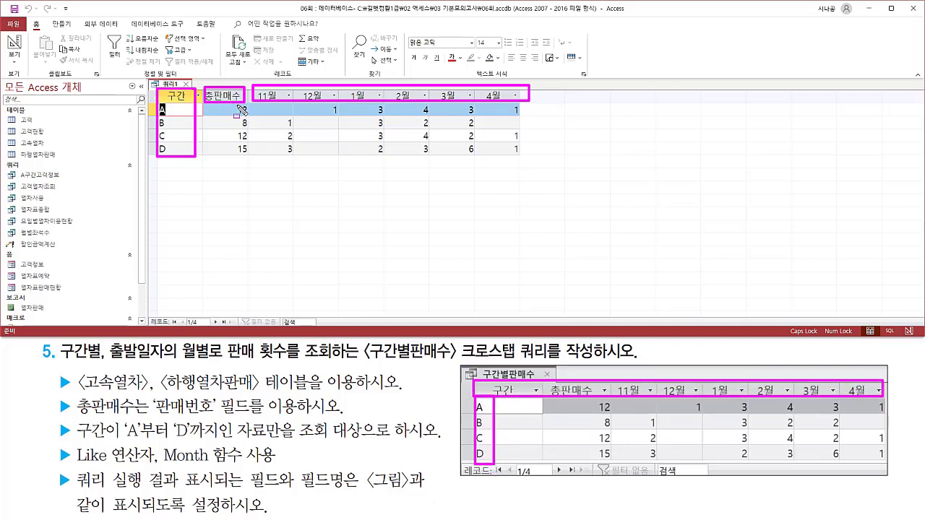
mouse_move(232, 103)
mouse_down()
mouse_move(251, 131)
mouse_move(253, 158)
mouse_up()
mouse_move(597, 398)
mouse_down()
mouse_move(616, 474)
mouse_move(614, 458)
mouse_up()
drag(272, 102, 525, 163)
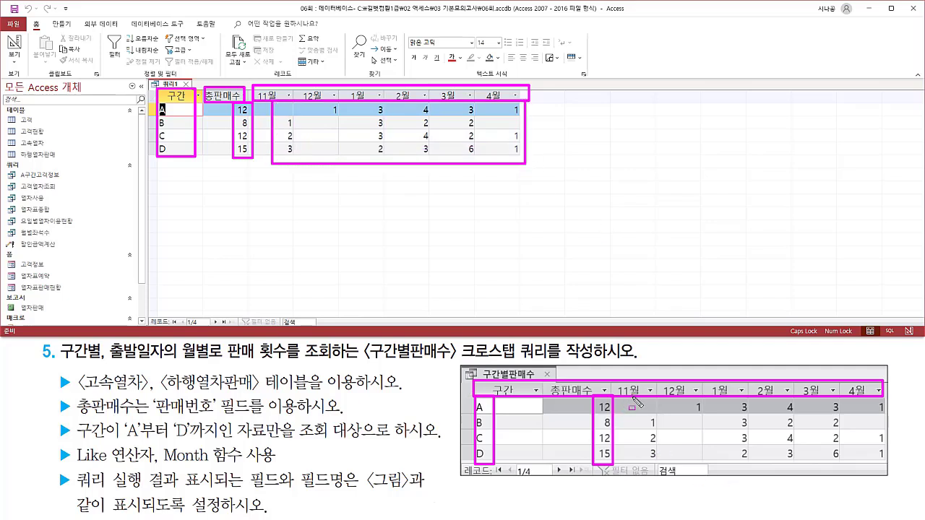
mouse_move(632, 399)
mouse_down()
mouse_move(857, 462)
mouse_move(888, 462)
mouse_up()
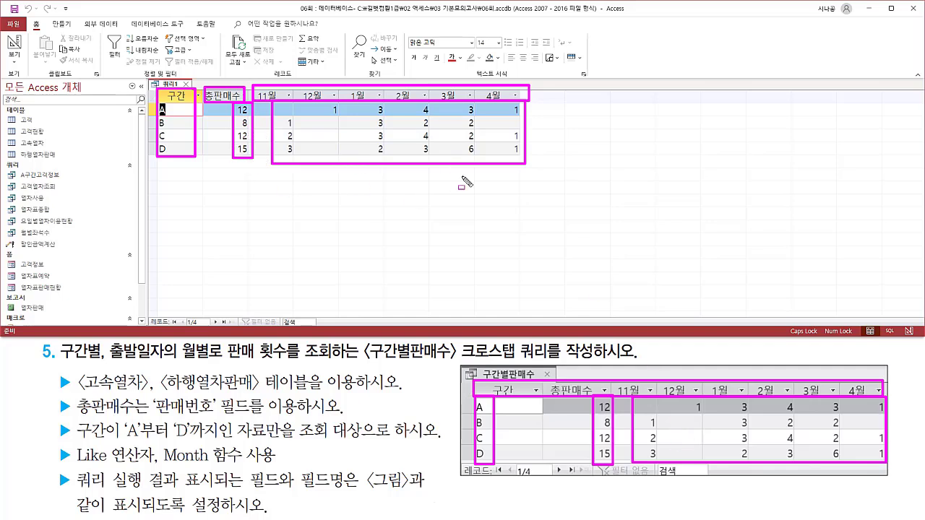
key(Escape)
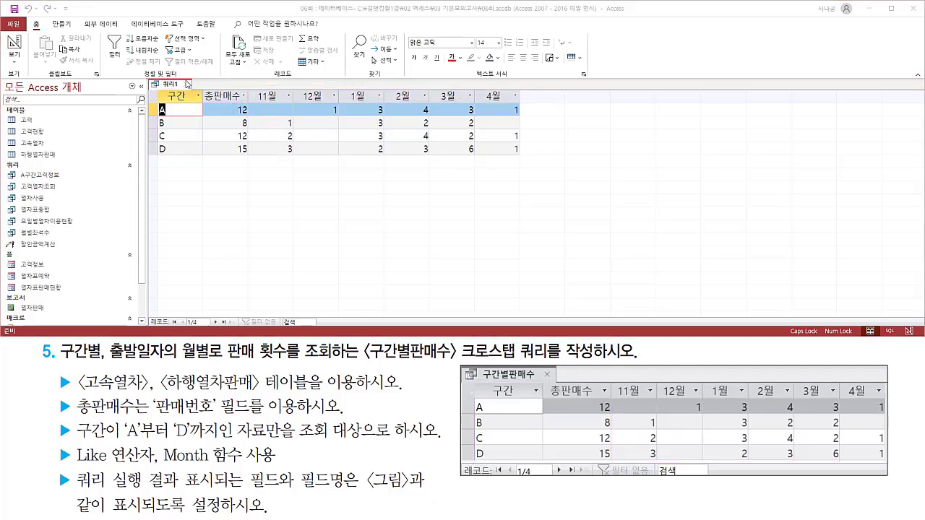
Close the new crosstab query and save it under the name 구간별판매수.
drag(180, 77, 194, 90)
key(Escape)
click(187, 85)
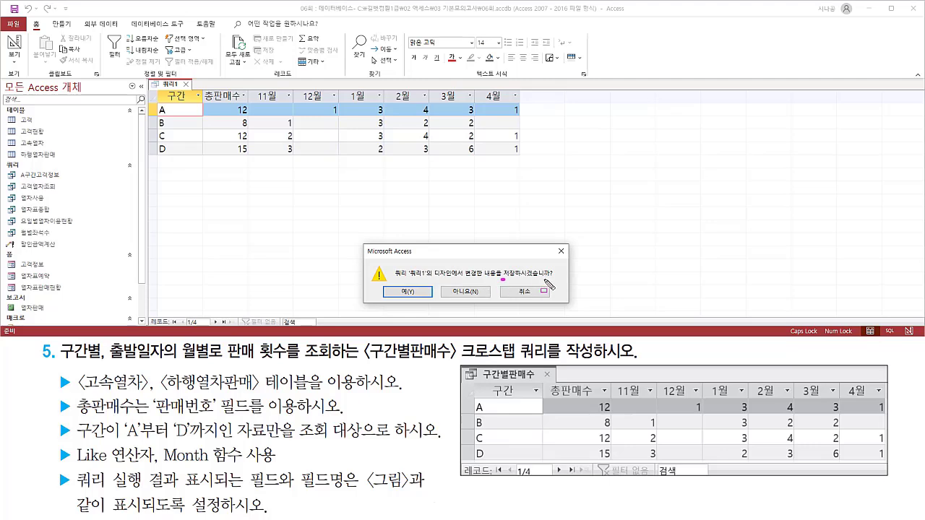
click(414, 293)
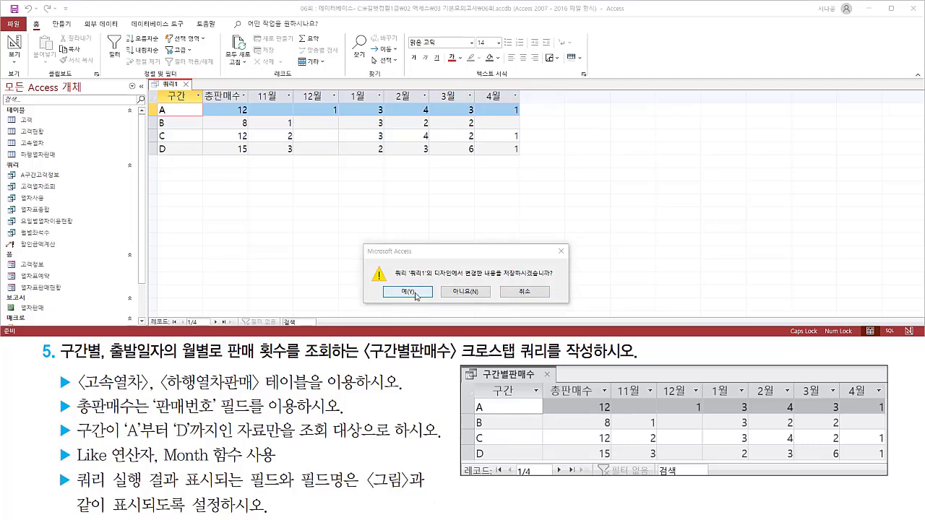
mouse_move(390, 106)
mouse_down()
mouse_move(409, 127)
mouse_move(430, 131)
mouse_up()
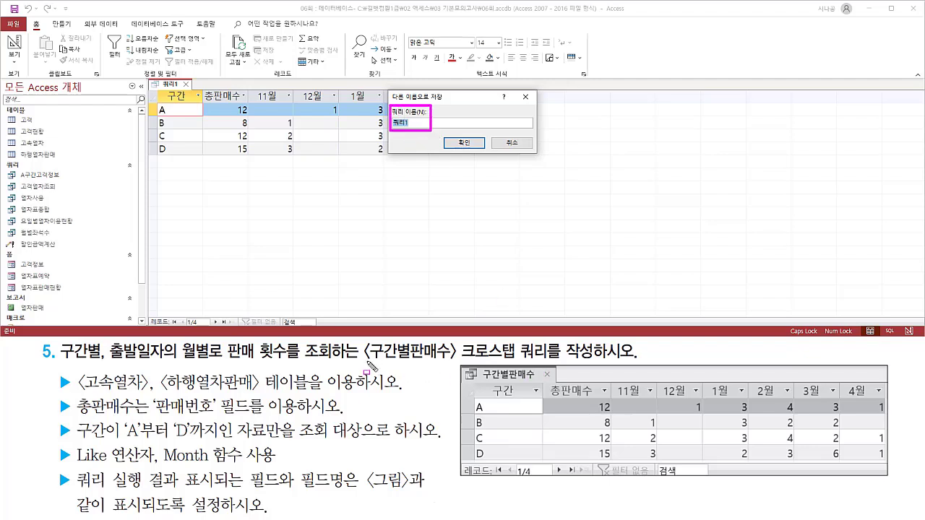
drag(366, 359, 609, 363)
key(Escape)
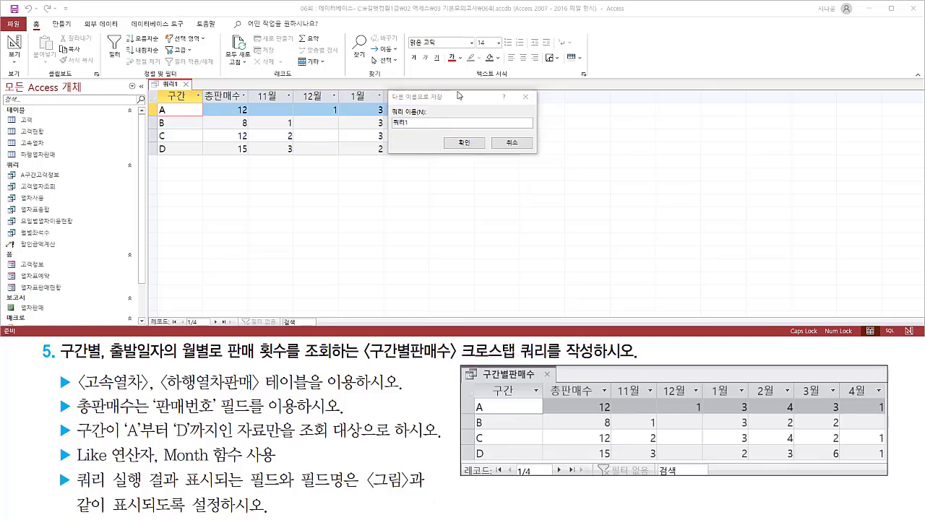
click(453, 105)
text(ㅋ)
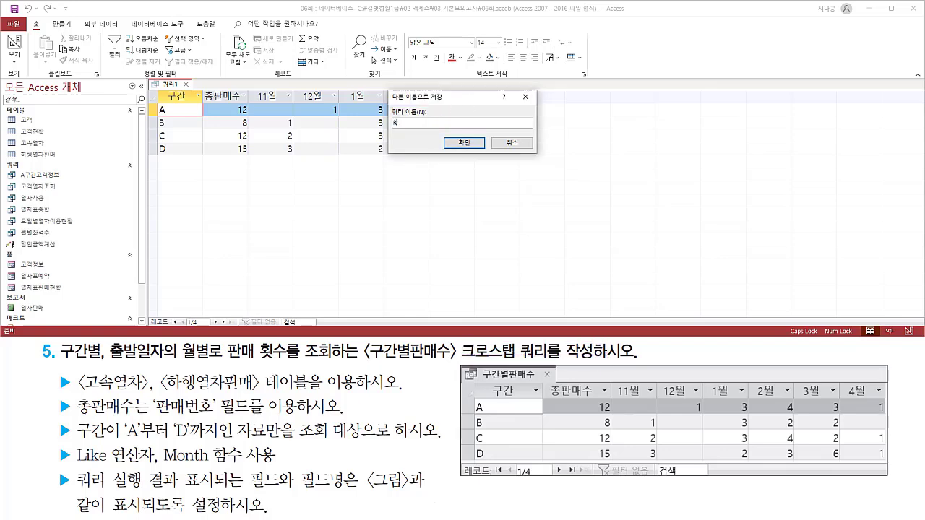
text(간별판매수)
key(ctrl+2)
mouse_move(378, 129)
mouse_down()
mouse_move(438, 129)
mouse_move(484, 152)
mouse_up()
key(Escape)
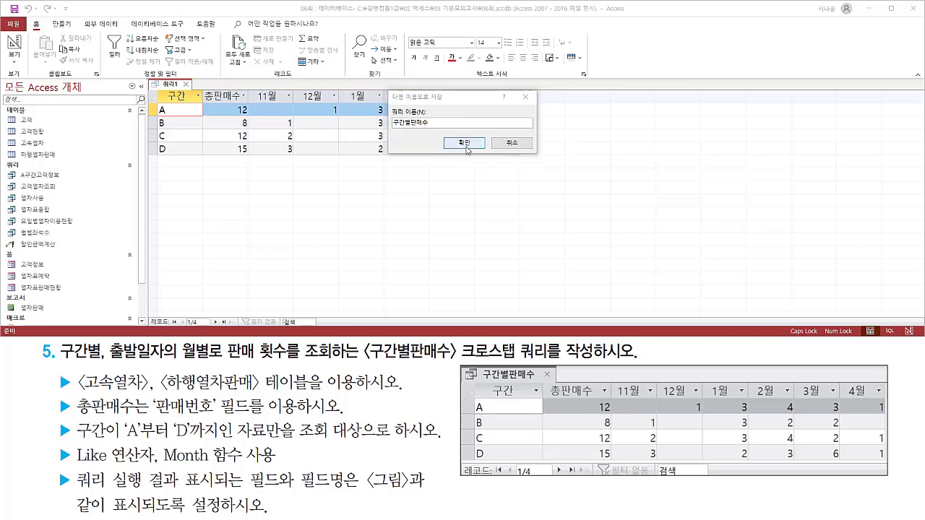
click(467, 145)
Open the saved 구간별판매수 query from the object list and check its datasheet.
key(ctrl+2)
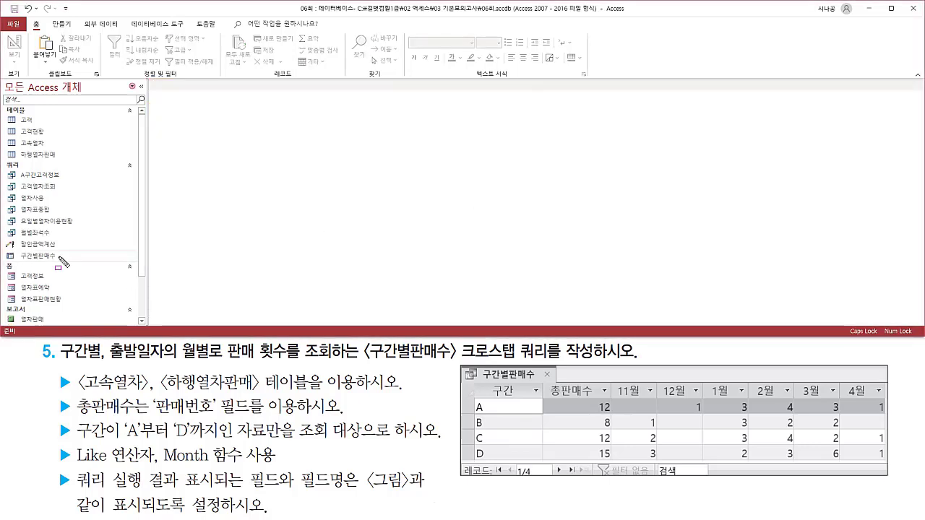
drag(16, 262, 71, 267)
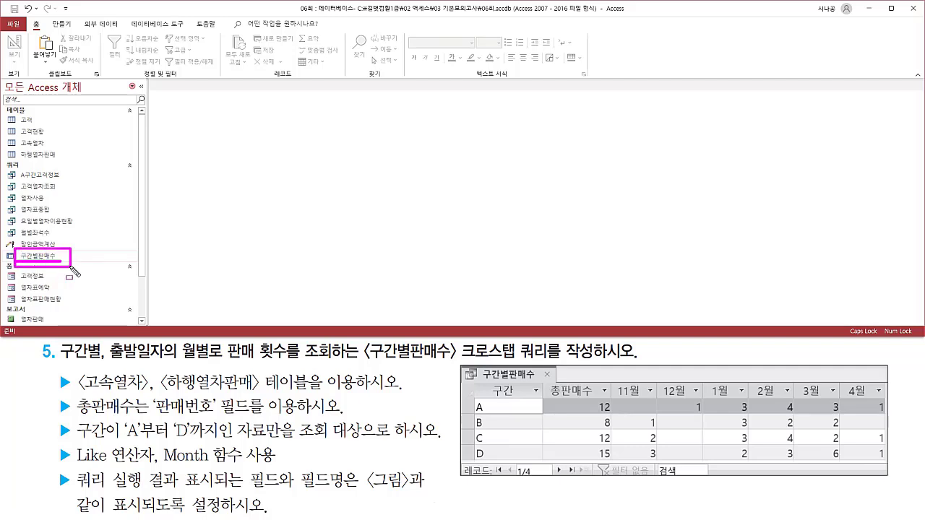
key(Escape)
double_click(43, 256)
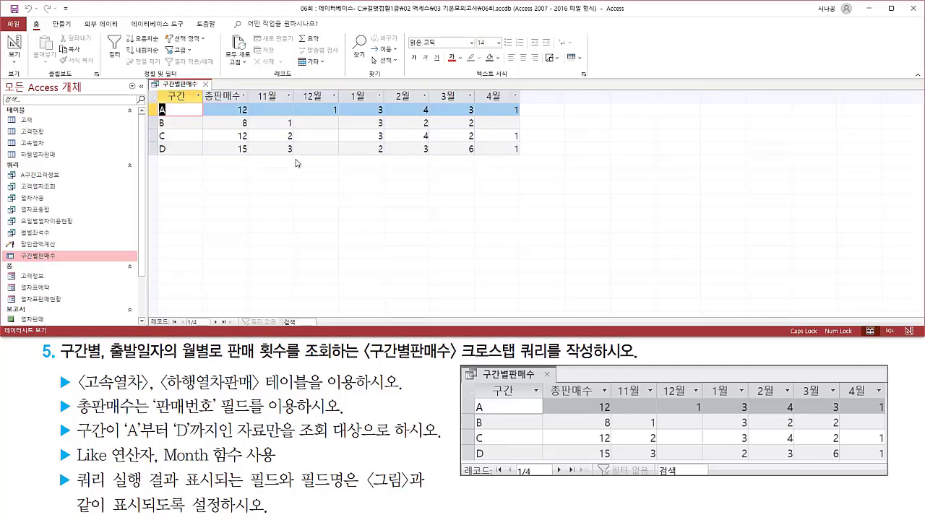
mouse_move(156, 88)
mouse_down()
mouse_move(273, 154)
mouse_move(526, 159)
mouse_up()
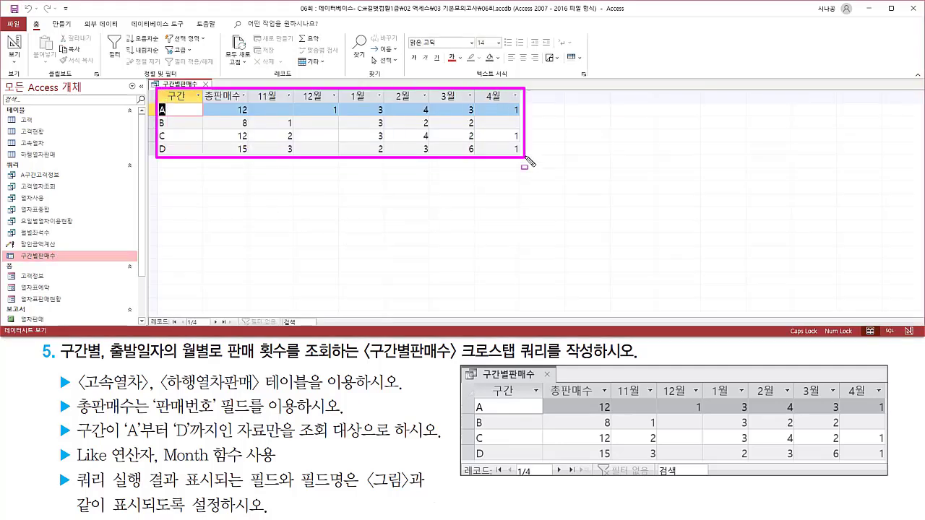
key(Escape)
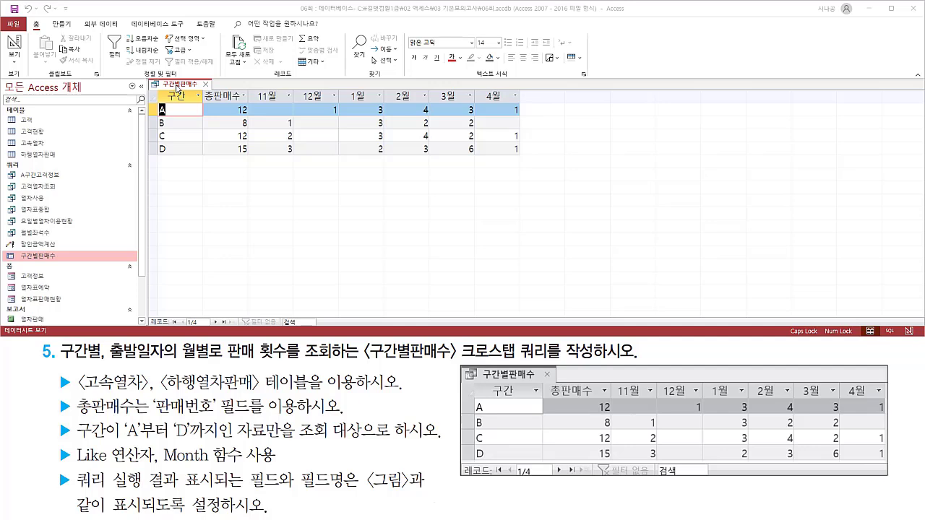
Switch the 구간별판매수 query to design view and fit all five design grid columns to their contents.
right_click(177, 87)
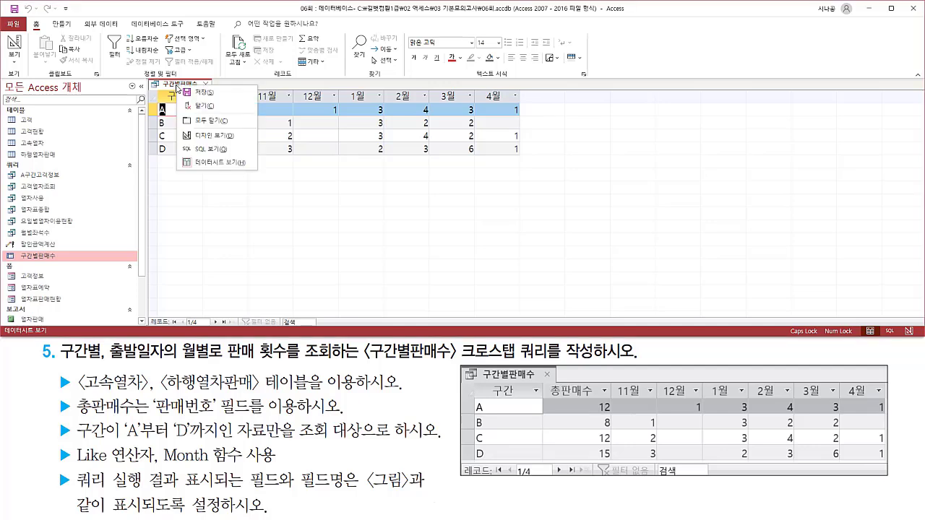
click(197, 140)
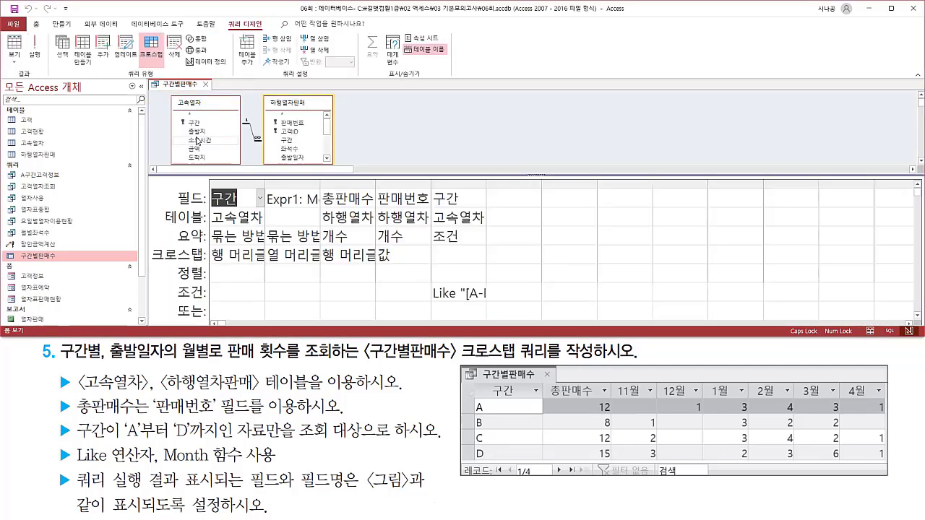
double_click(265, 184)
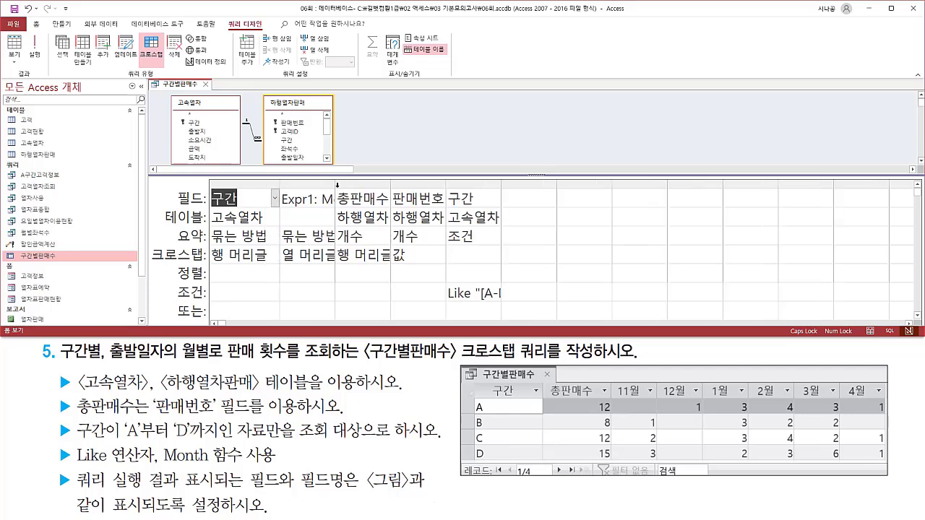
double_click(336, 185)
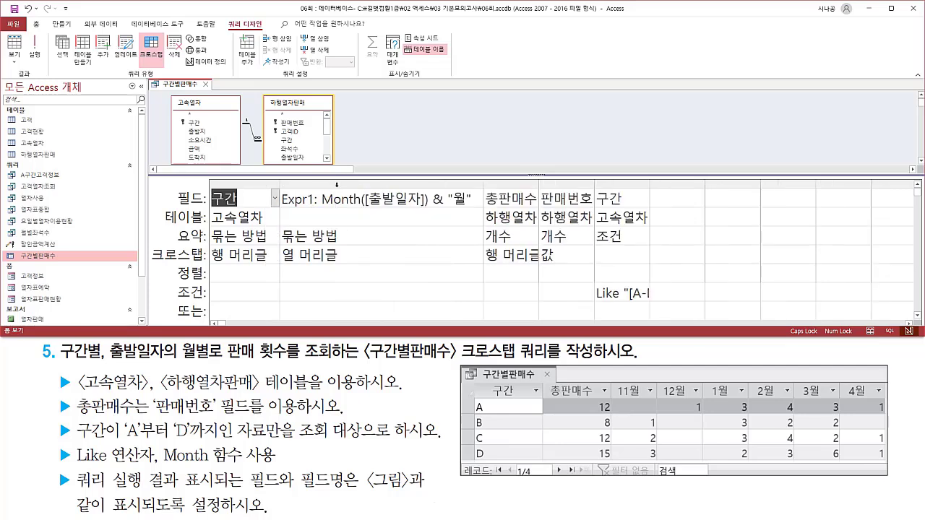
click(542, 185)
double_click(539, 185)
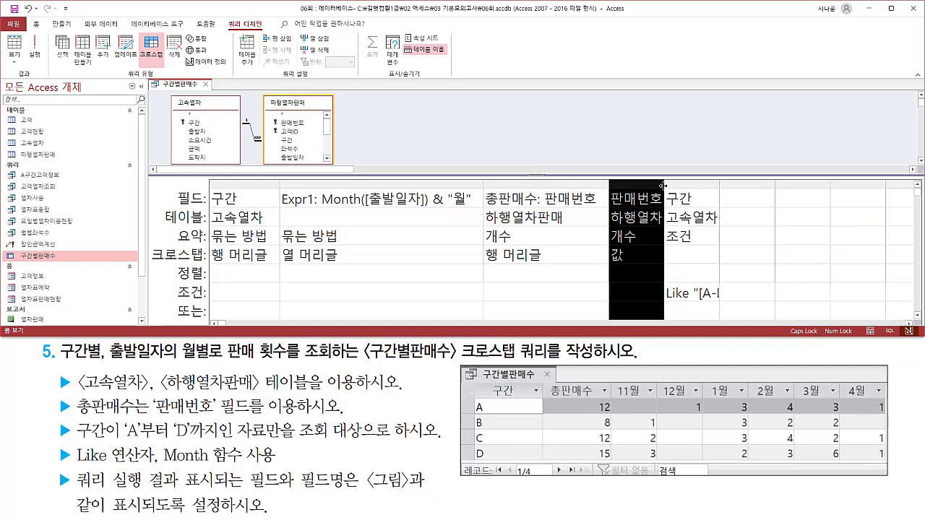
double_click(664, 185)
double_click(837, 183)
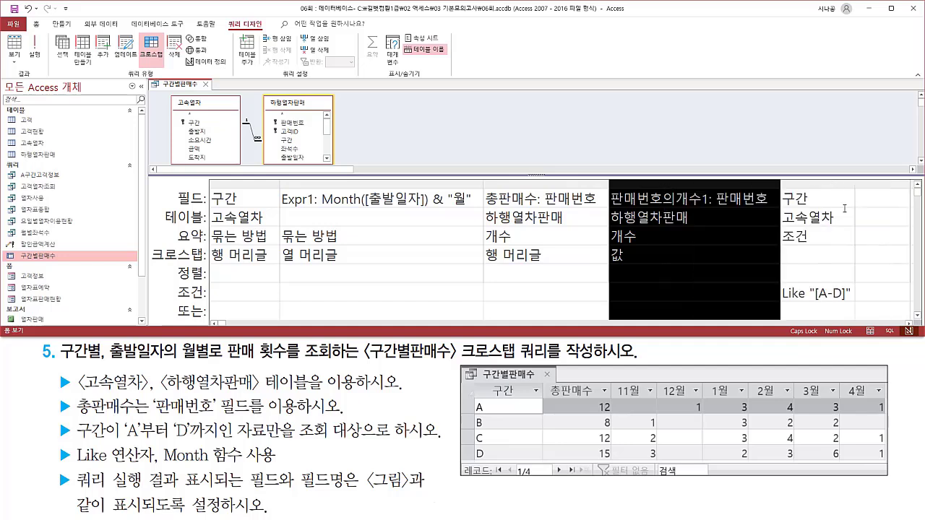
click(636, 198)
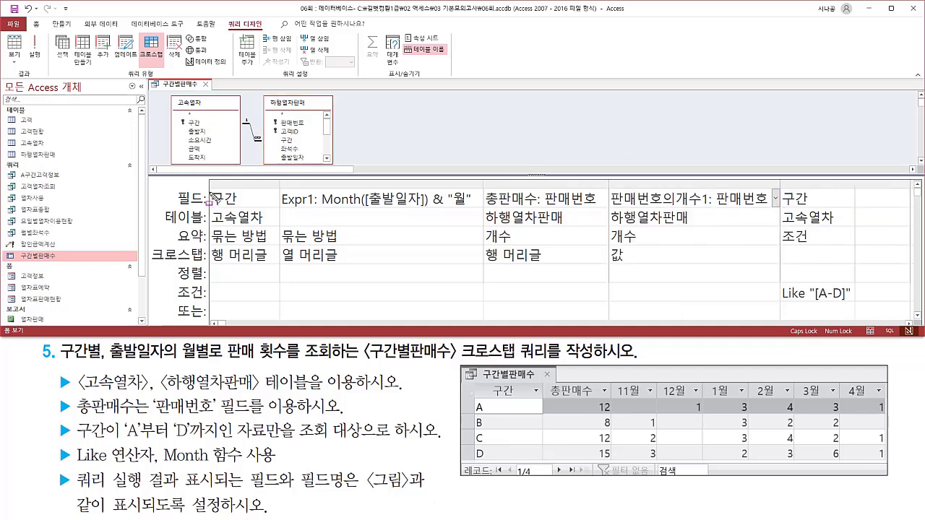
Examine how the saved query's design grid is arranged, including the separate 구간 condition column and the 판매번호 value column's alias.
mouse_move(211, 190)
mouse_down()
mouse_move(220, 217)
mouse_move(270, 267)
mouse_up()
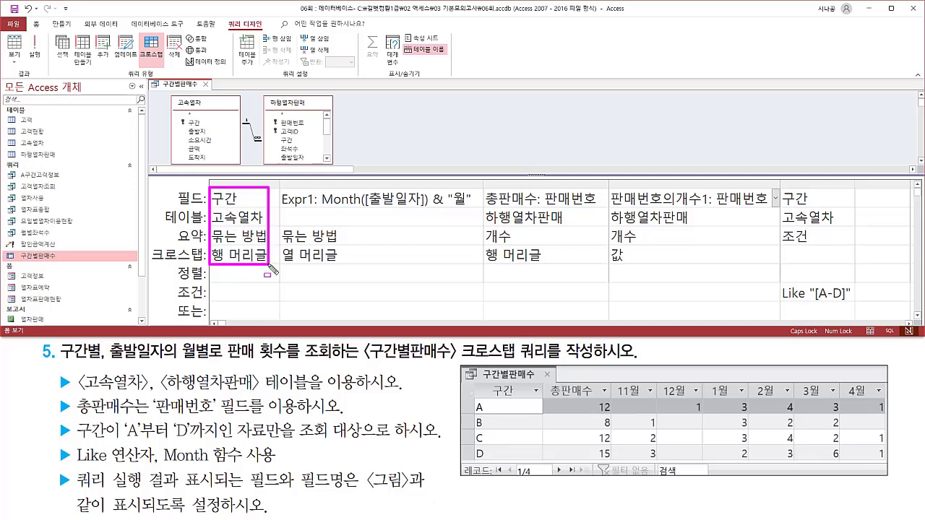
mouse_move(211, 285)
mouse_down()
mouse_move(221, 298)
mouse_move(276, 299)
mouse_up()
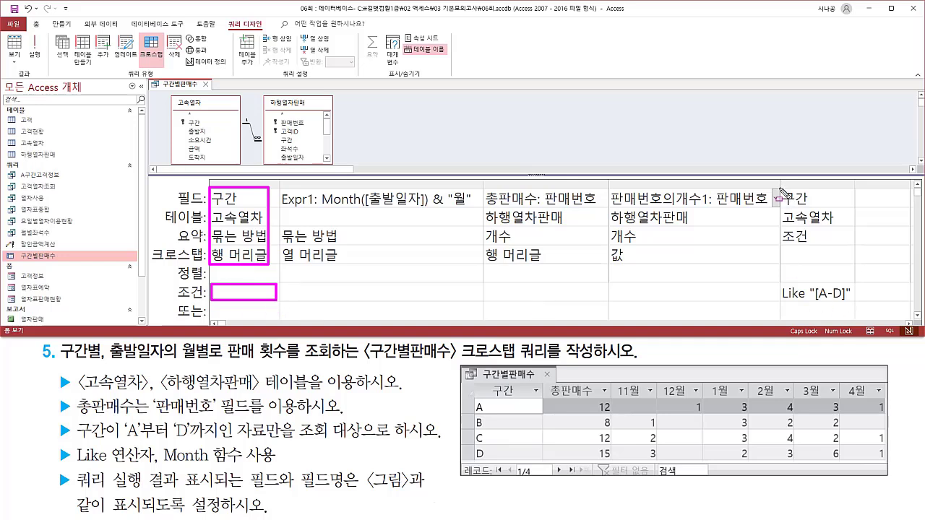
mouse_move(780, 188)
mouse_down()
mouse_move(847, 318)
mouse_move(864, 313)
mouse_up()
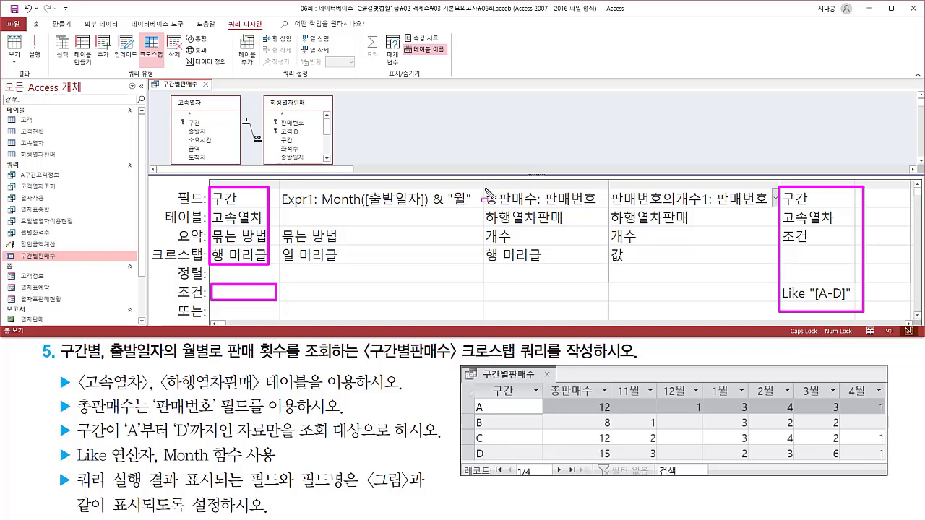
mouse_move(484, 188)
mouse_down()
mouse_move(494, 214)
mouse_move(571, 262)
mouse_move(595, 272)
mouse_move(595, 263)
mouse_up()
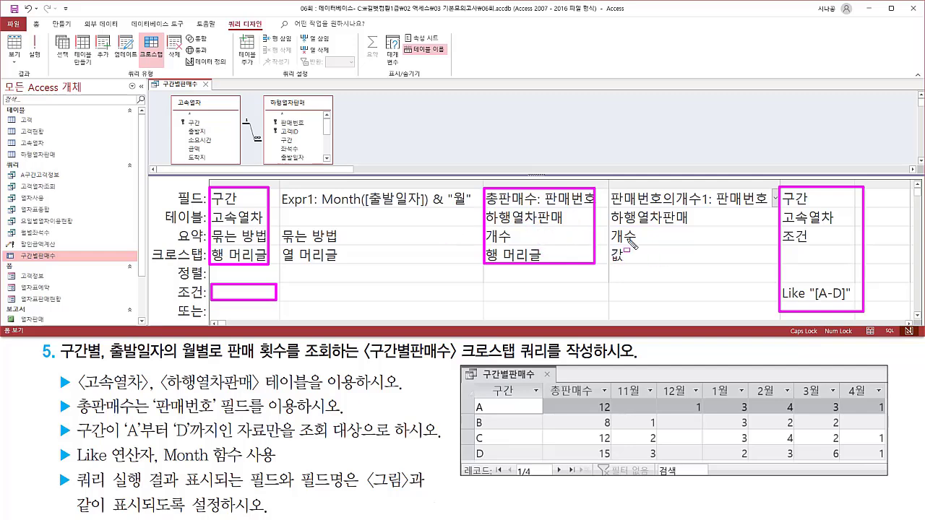
key(e)
drag(608, 187, 783, 266)
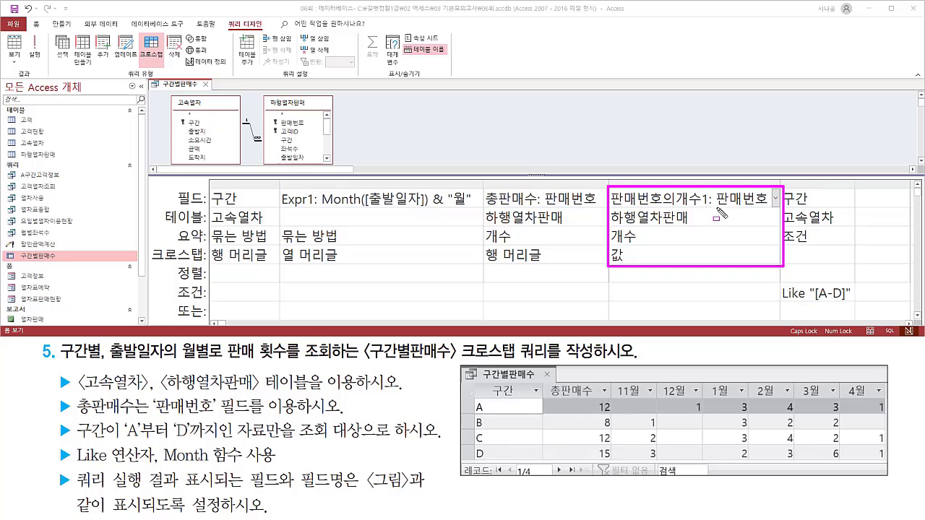
drag(715, 208, 770, 207)
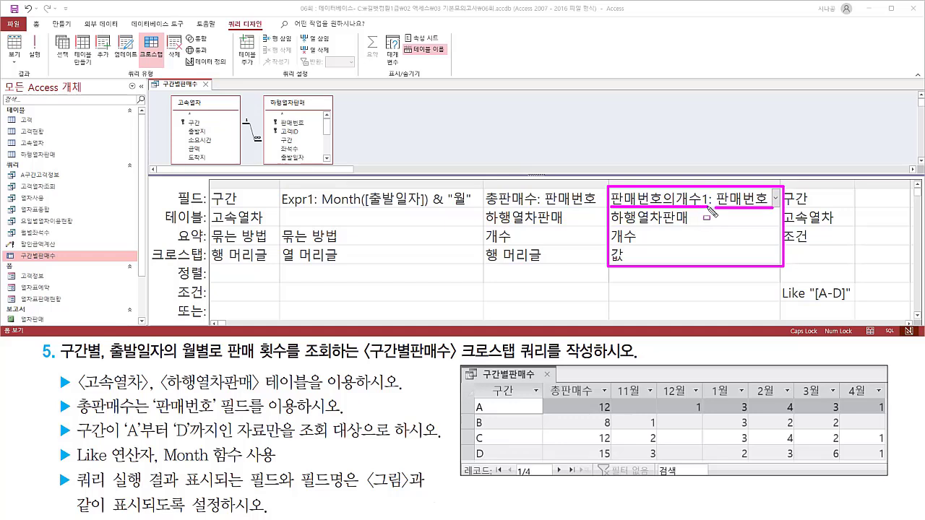
drag(710, 207, 711, 189)
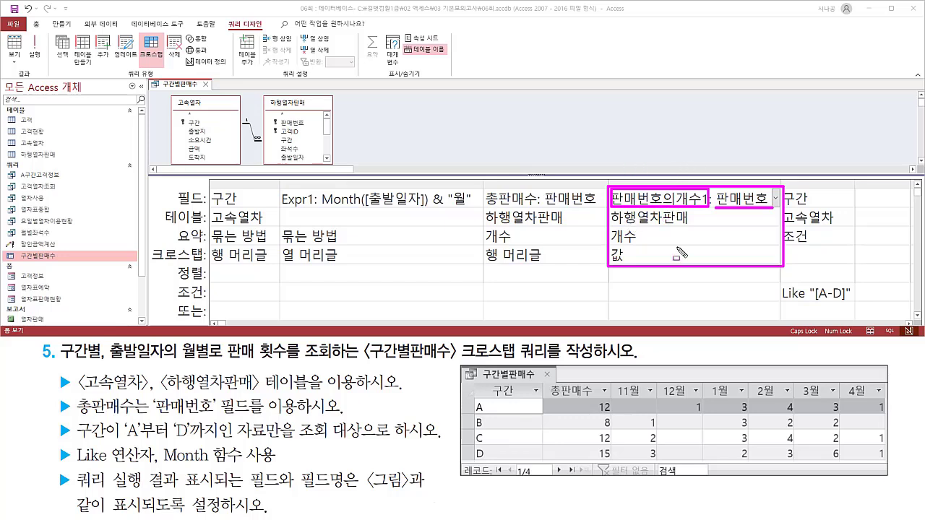
key(Escape)
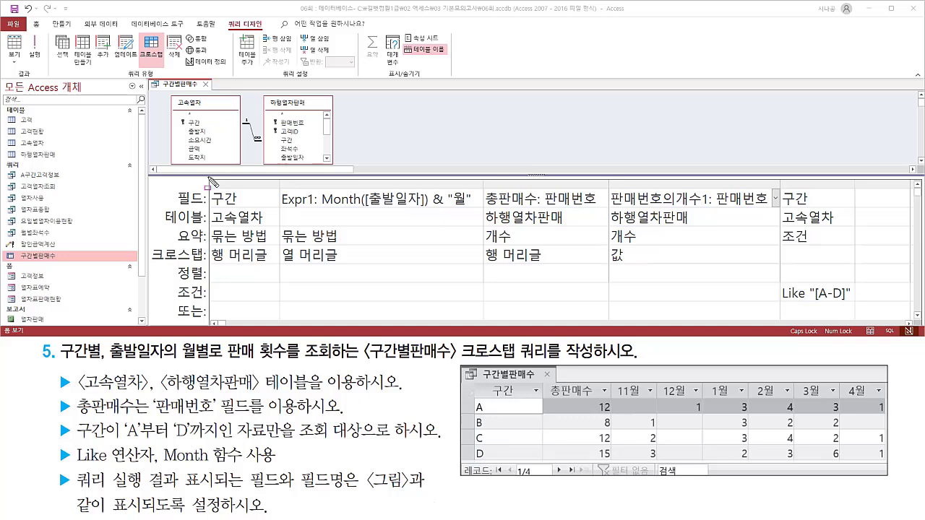
mouse_move(208, 178)
mouse_down()
mouse_move(301, 272)
mouse_move(853, 307)
mouse_up()
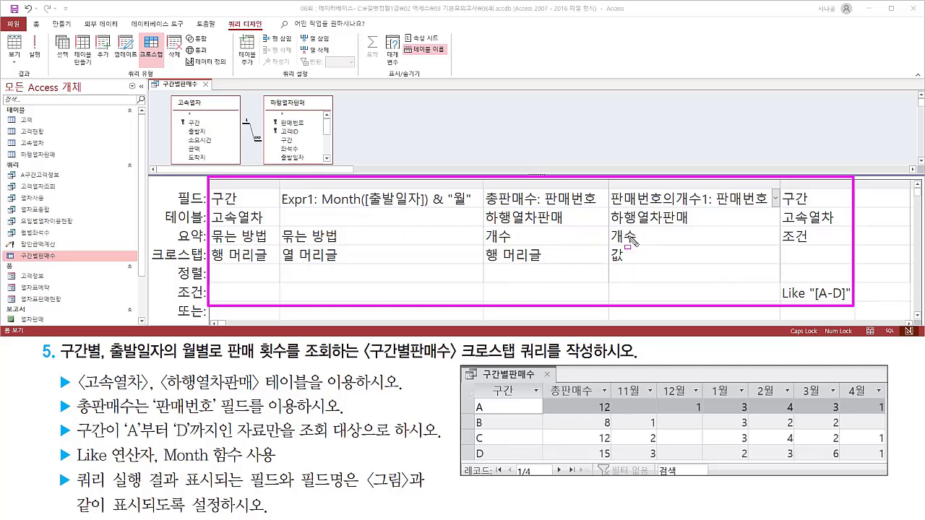
key(Escape)
Close the 구간별판매수 query's design view.
click(193, 87)
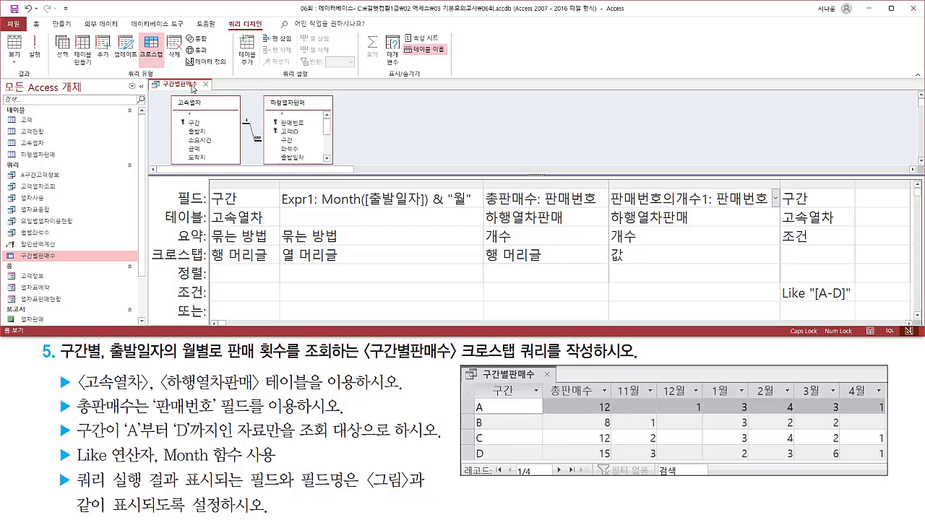
drag(198, 79, 212, 92)
key(Escape)
click(205, 85)
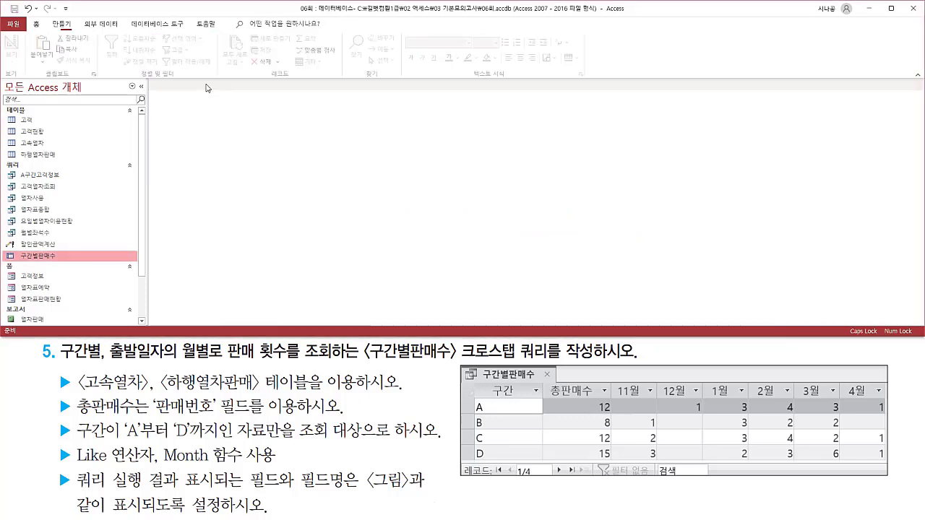